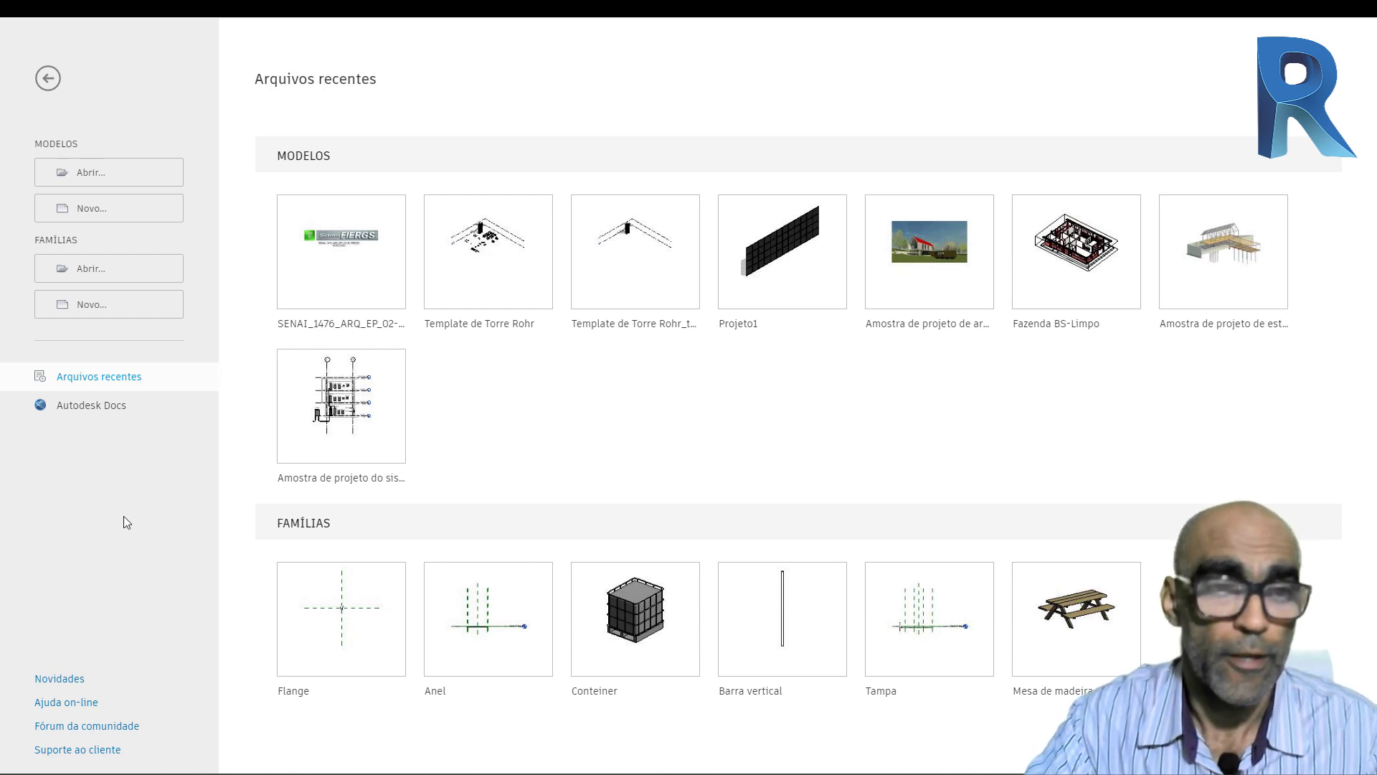
pyautogui.moveTo(122, 406); pyautogui.dragTo(178, 407)
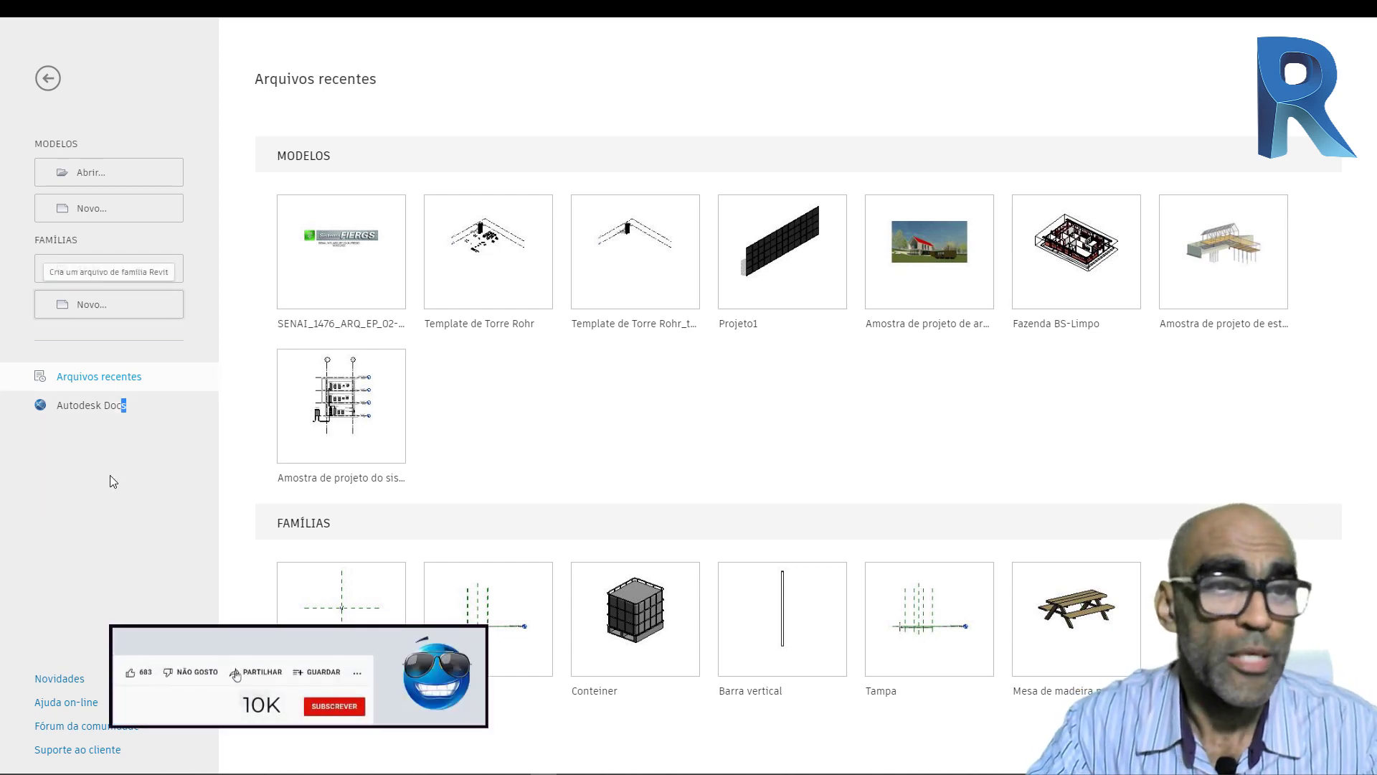
pyautogui.click(111, 493)
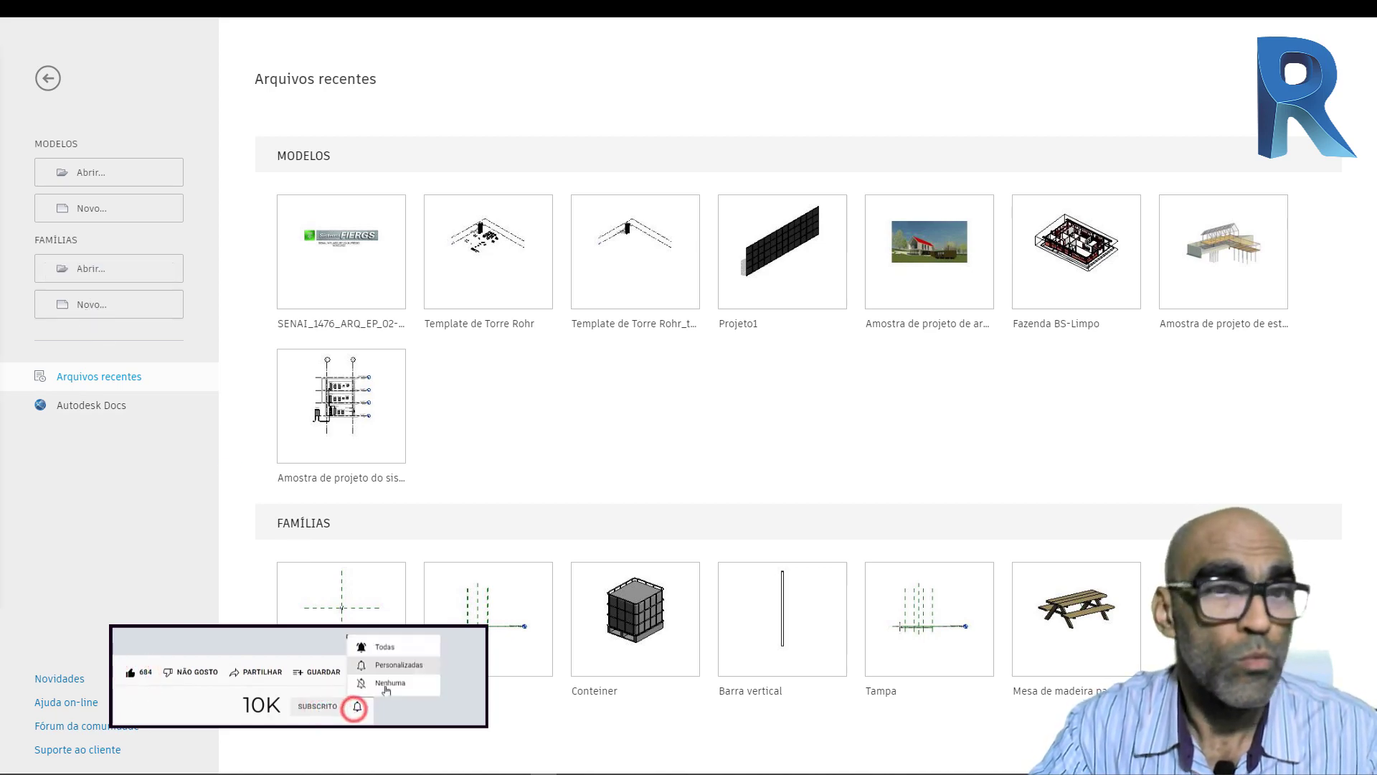
# Step: Create a new family from the template file Modelo genérico métrico.rft
pyautogui.moveTo(674, 162); pyautogui.dragTo(673, 327)
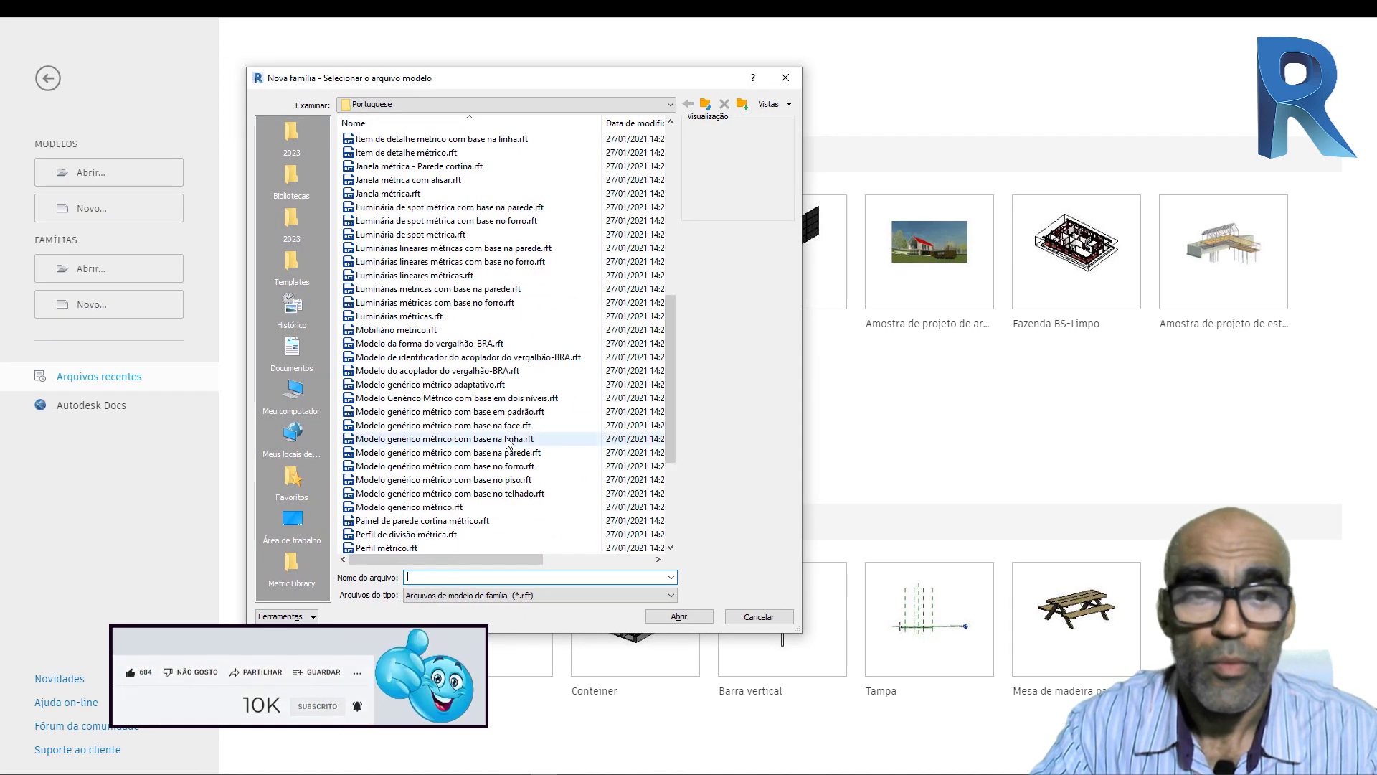
pyautogui.click(459, 507)
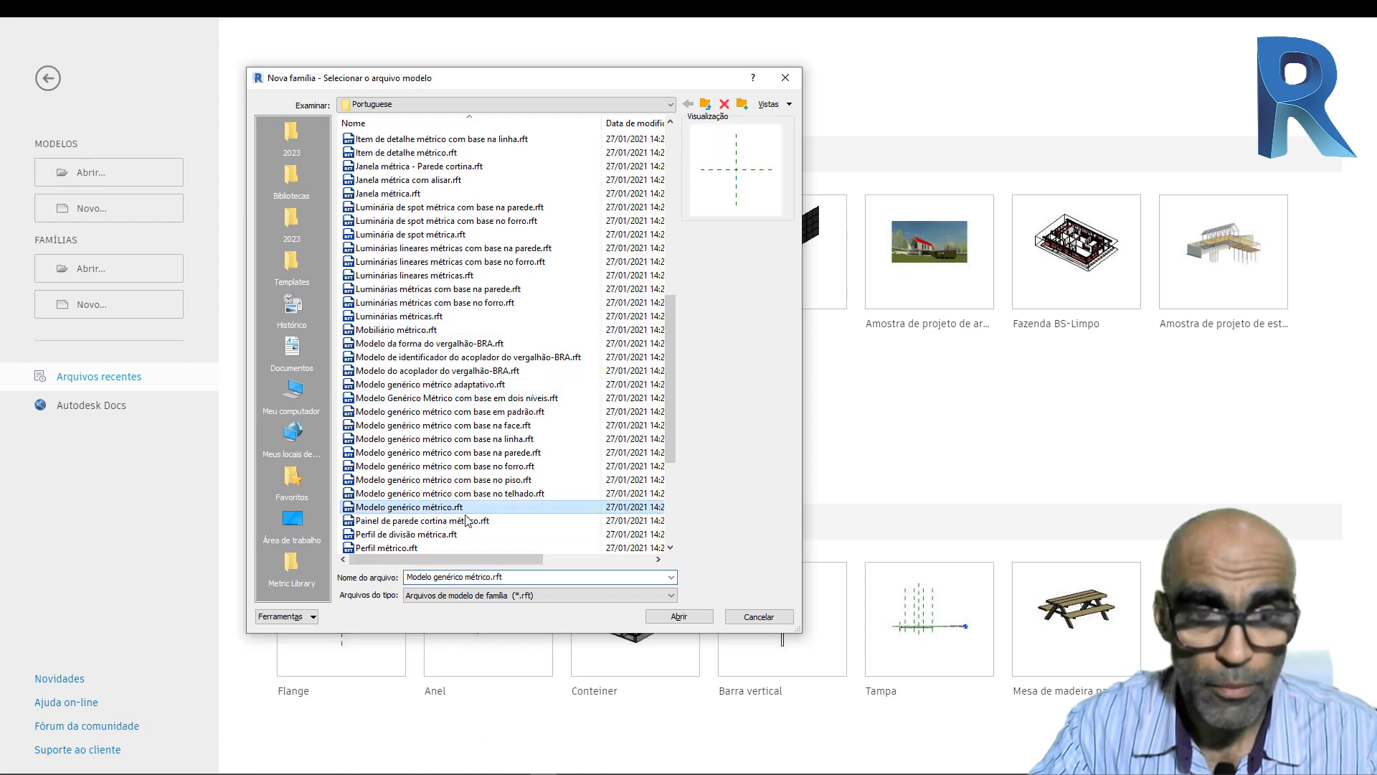
pyautogui.moveTo(668, 372); pyautogui.dragTo(670, 450)
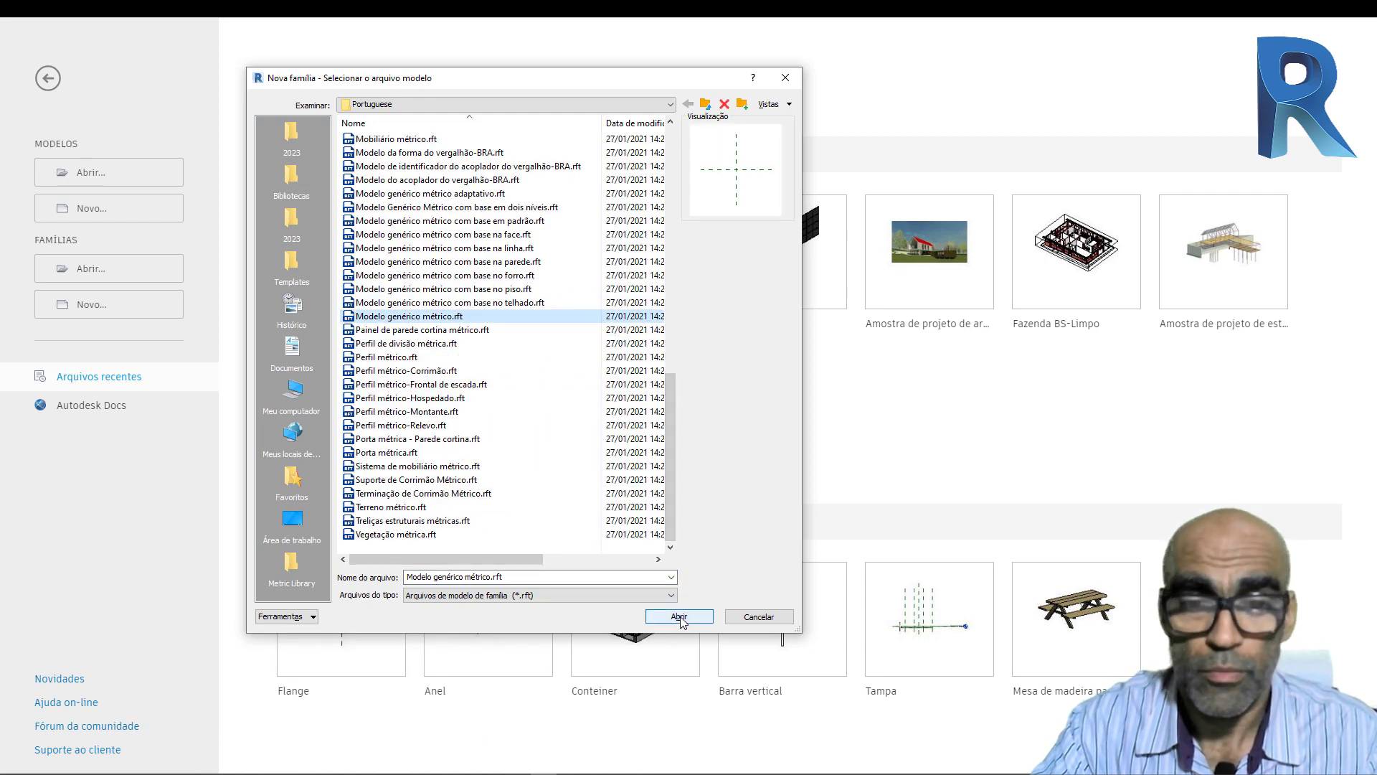
pyautogui.click(678, 618)
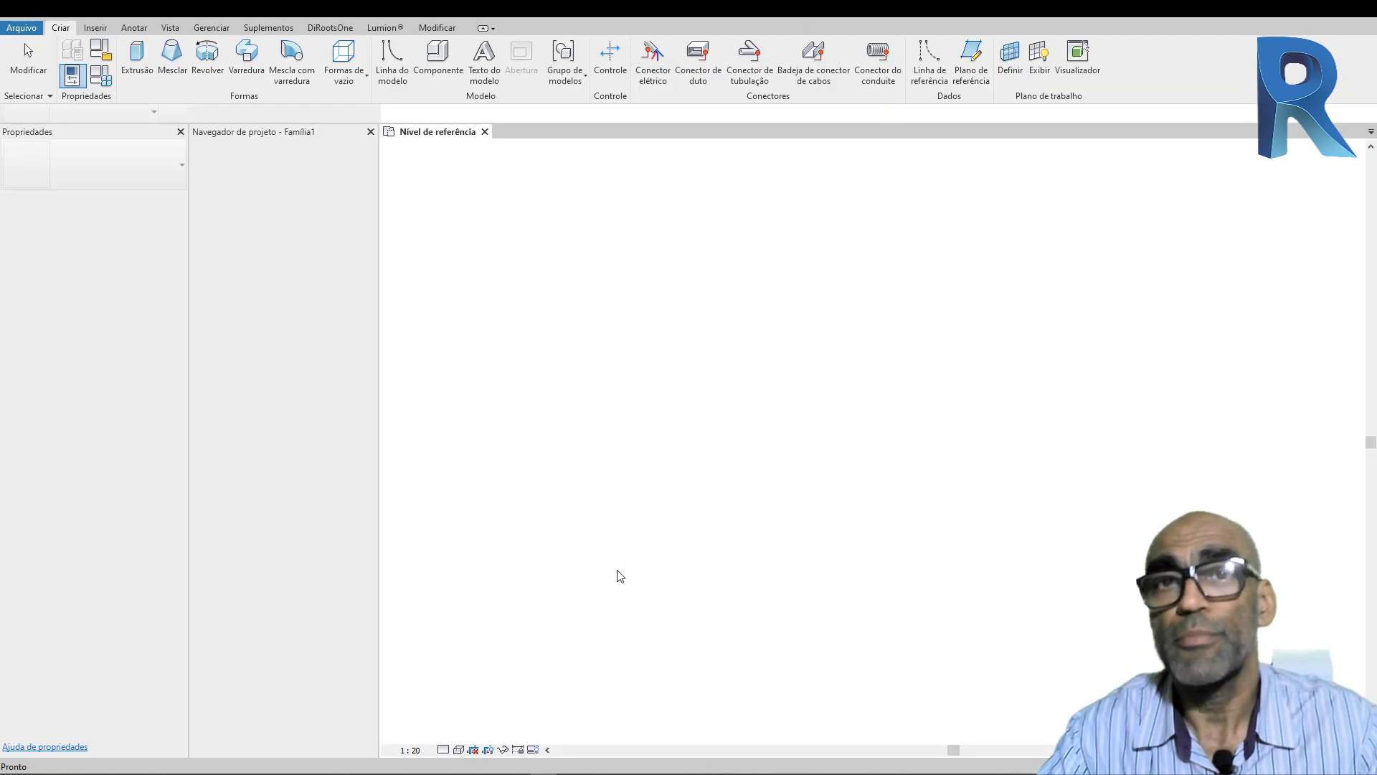
# Step: Draw a horizontal reference plane about 808 mm above the horizontal centre plane, crossing the vertical centre plane
pyautogui.moveTo(925, 457); pyautogui.dragTo(804, 459, button='middle')
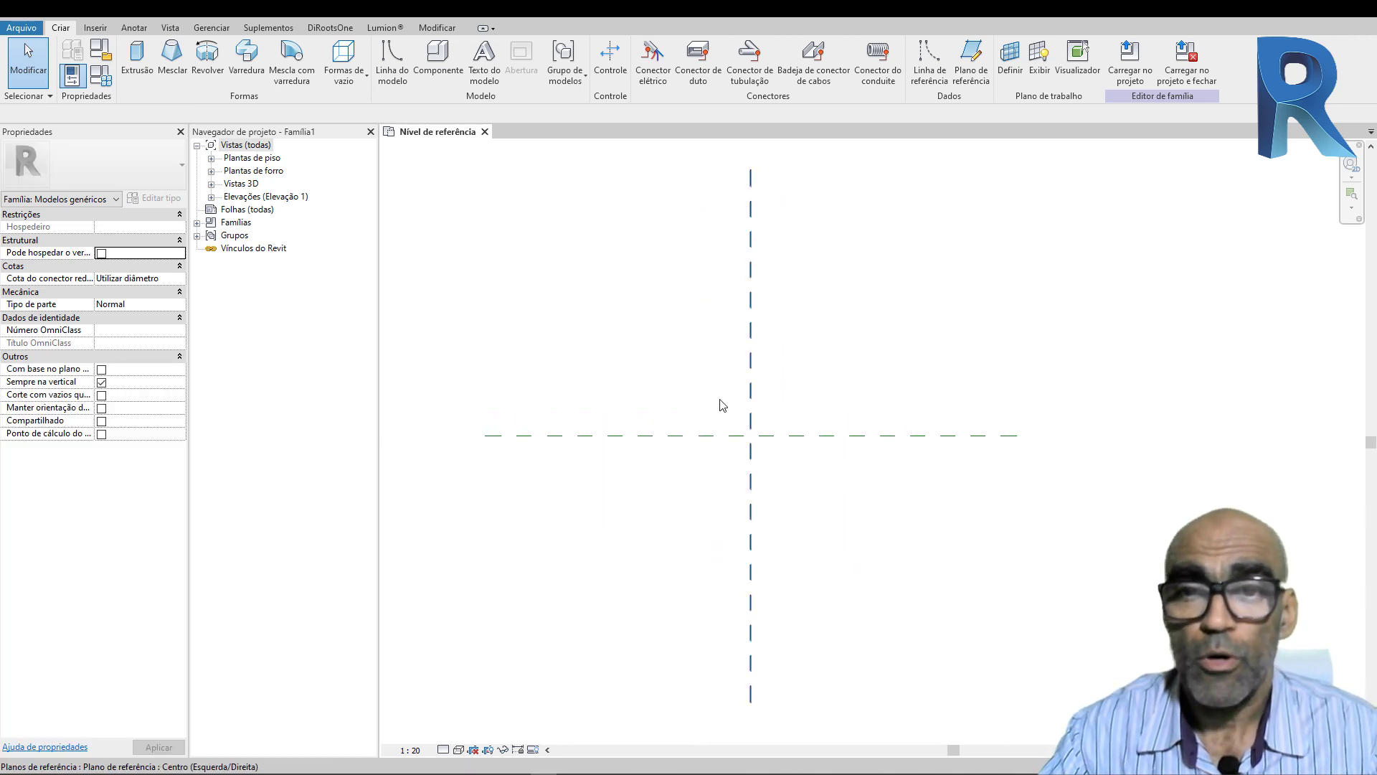
pyautogui.press('r')
pyautogui.press('p')
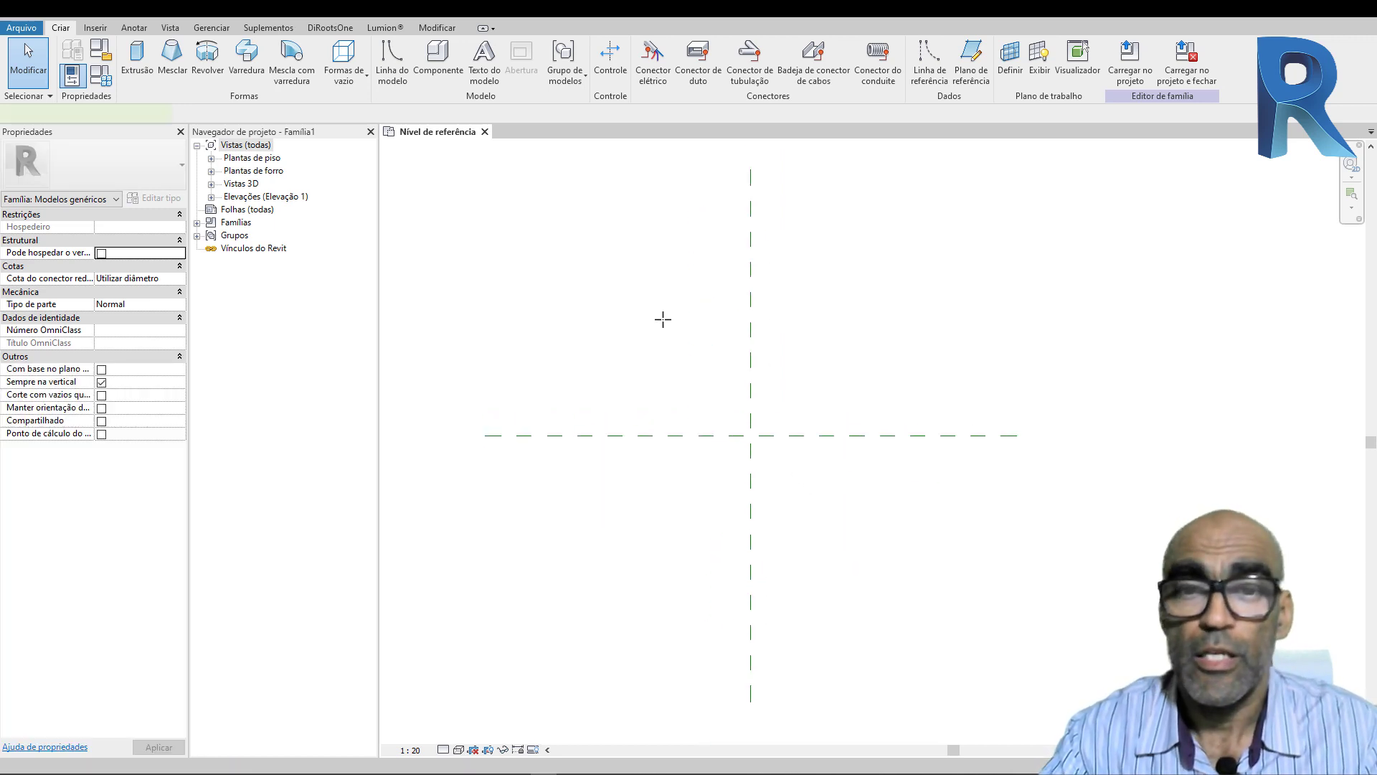
pyautogui.click(641, 328)
pyautogui.click(878, 328)
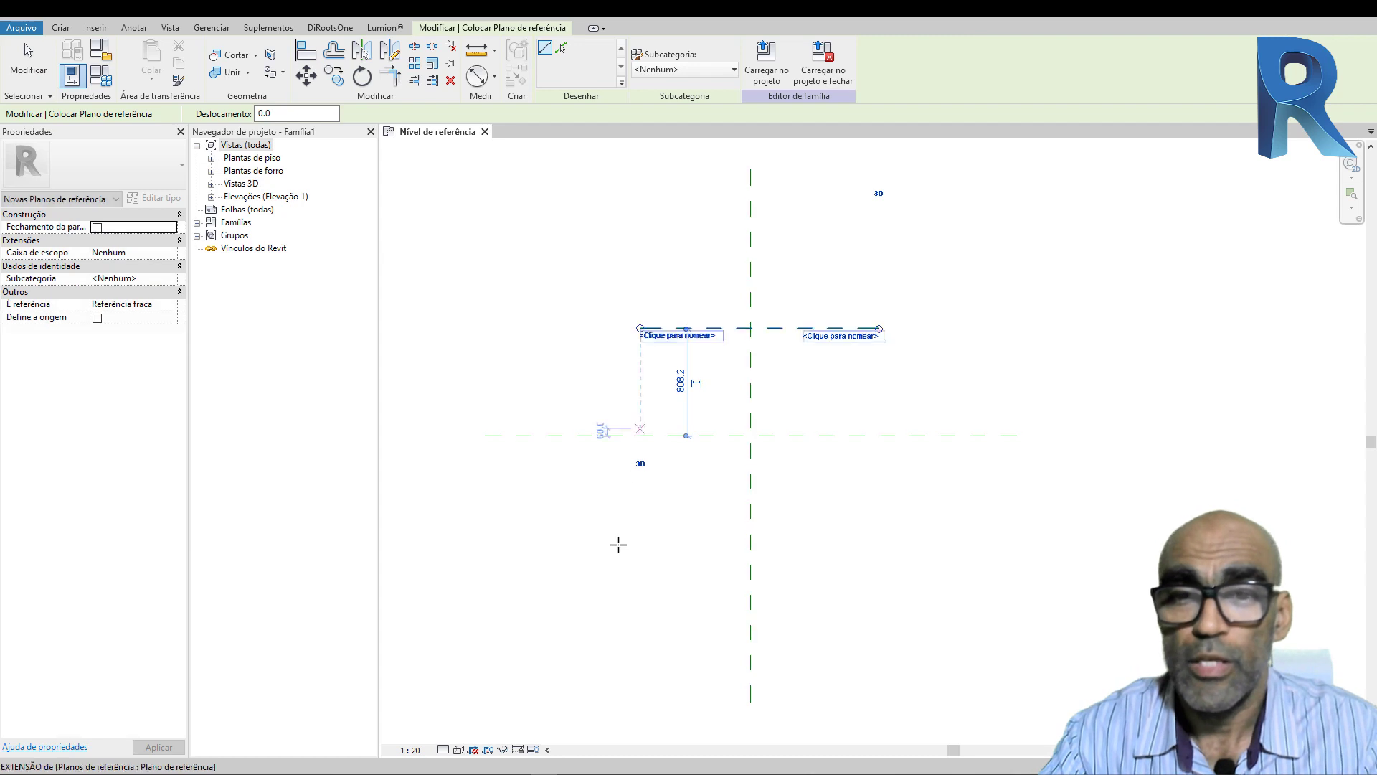
# Step: Draw a horizontal reference plane about 793 mm below the centre plane and delete the slanted plane drawn by mistake
pyautogui.click(616, 555)
pyautogui.click(901, 565)
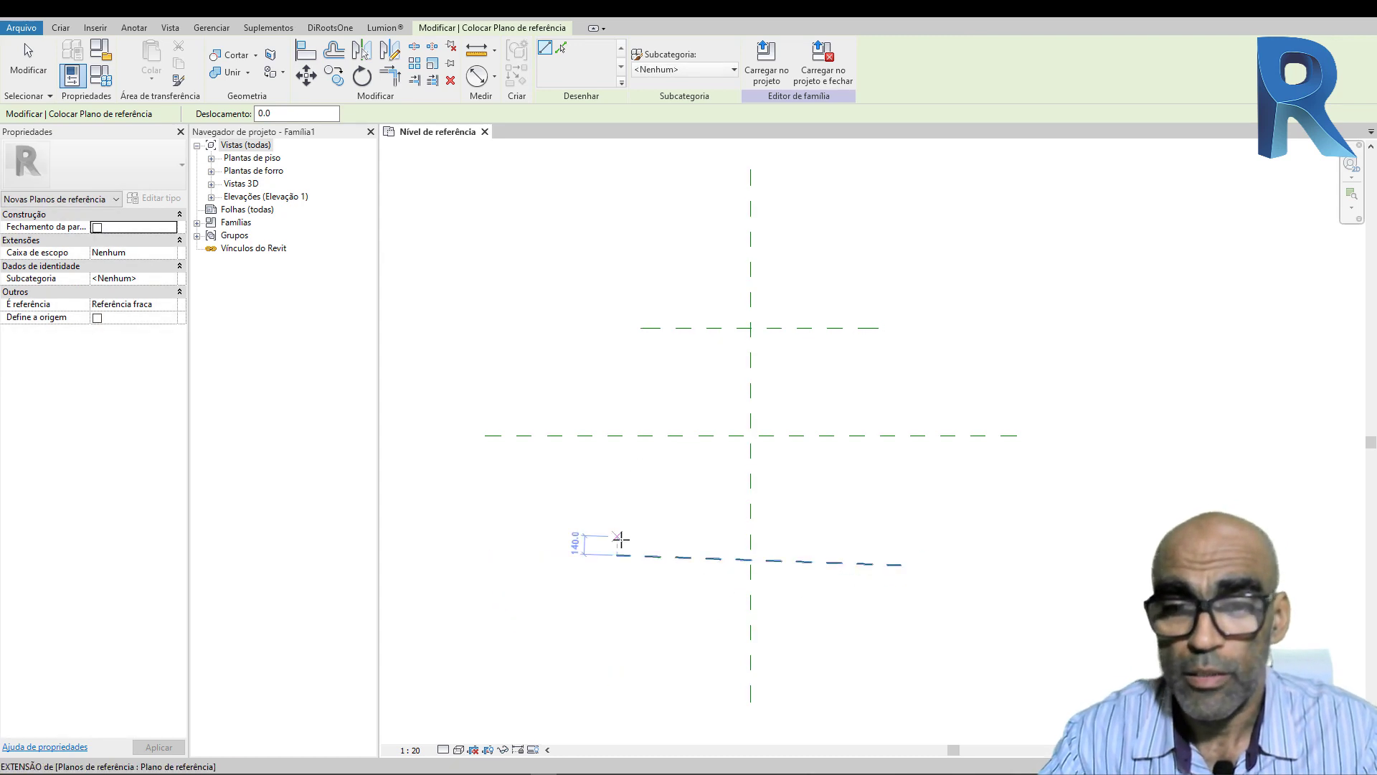
pyautogui.click(616, 542)
pyautogui.click(888, 541)
pyautogui.press('Escape')
pyautogui.click(822, 563)
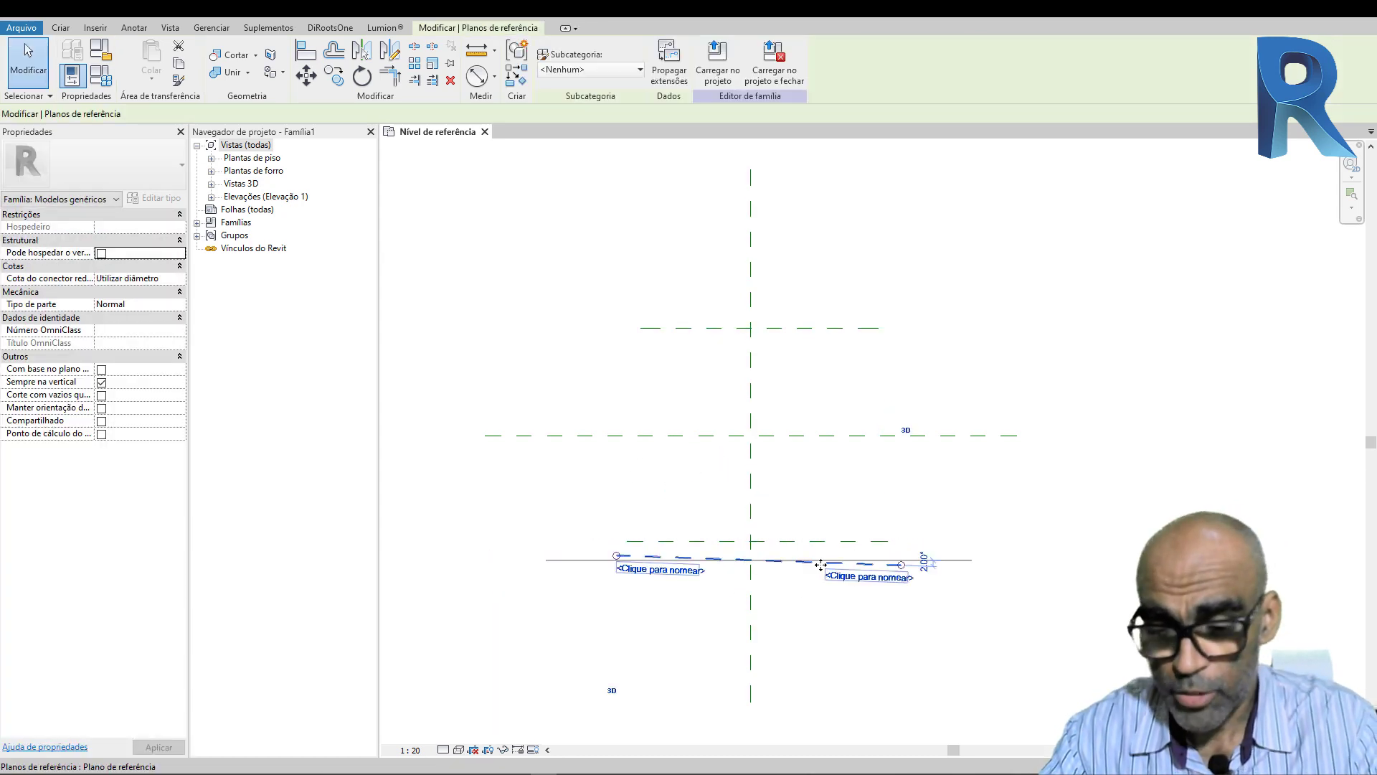
pyautogui.press('Delete')
# Step: Dimension the three horizontal reference planes in one aligned chain and constrain their spacings to be equal (EQ)
pyautogui.press('d')
pyautogui.press('i')
pyautogui.click(664, 541)
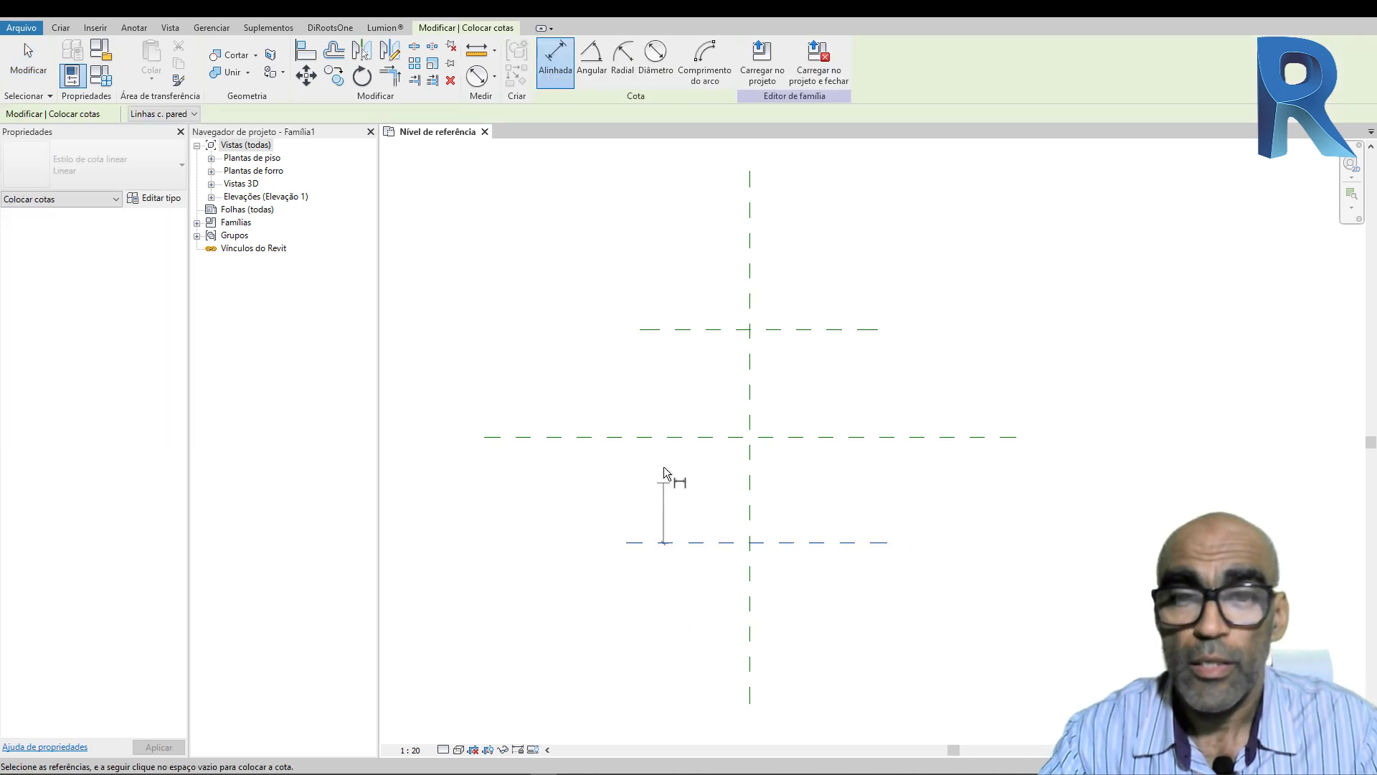
pyautogui.click(664, 437)
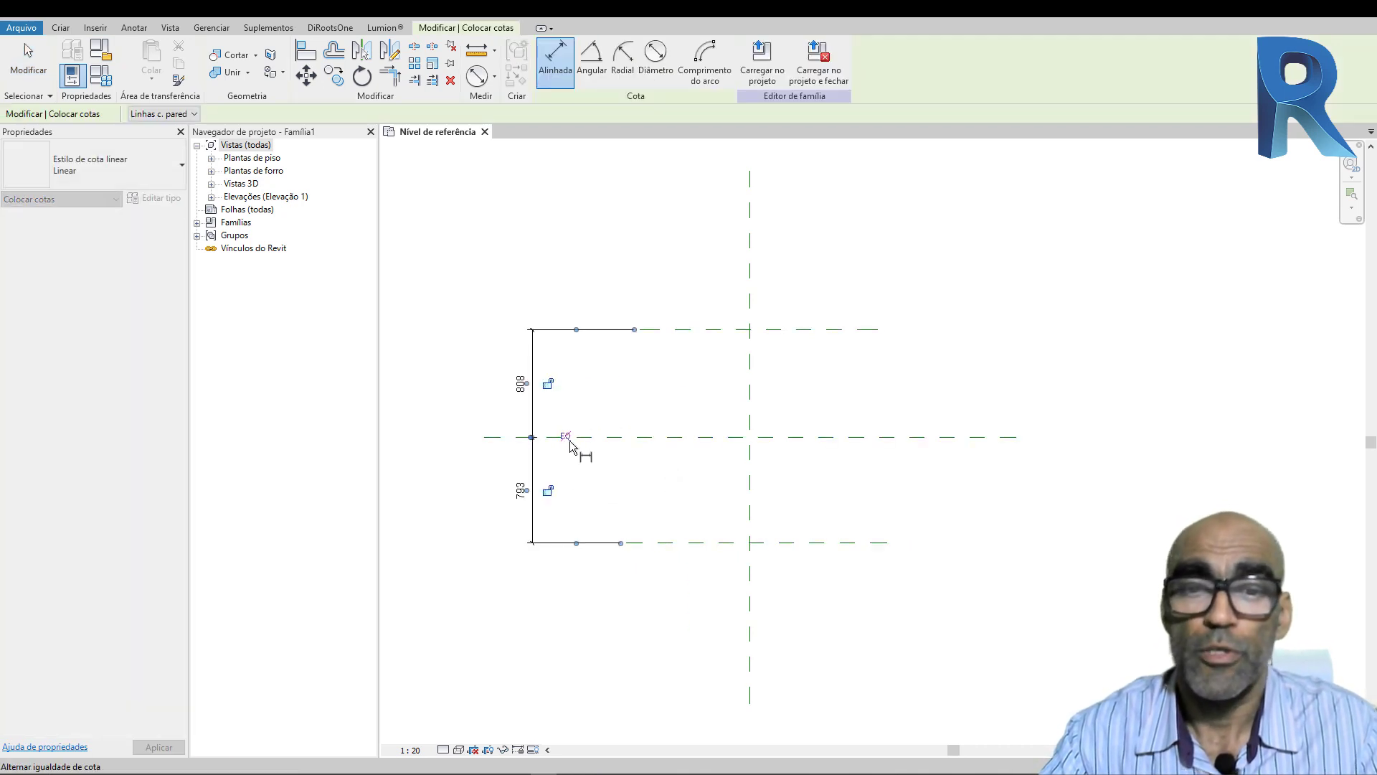
pyautogui.click(567, 436)
pyautogui.press('Escape')
pyautogui.press('Escape')
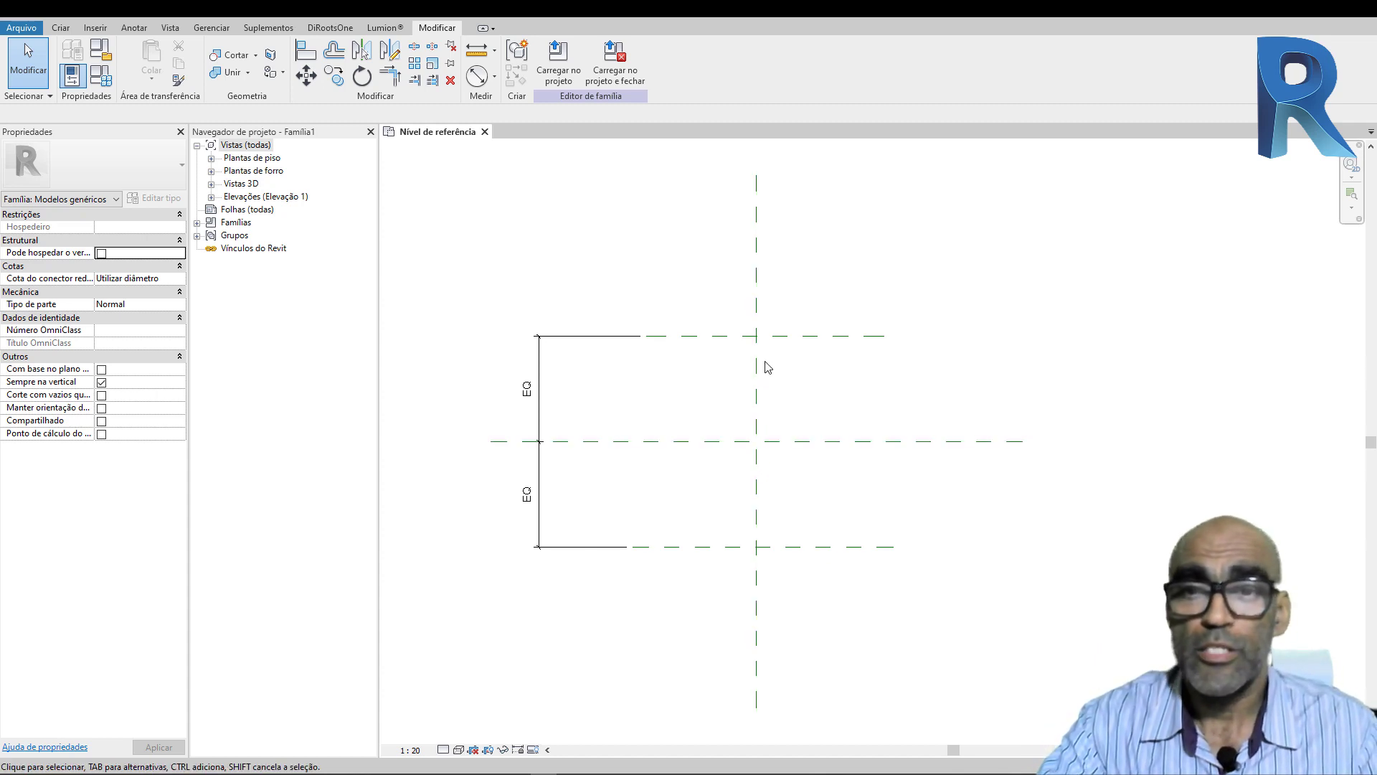
# Step: Create a ring-shaped extrusion with a depth of 250 mm from two concentric circles centred where the centre reference planes cross
pyautogui.moveTo(788, 401); pyautogui.dragTo(783, 392, button='middle')
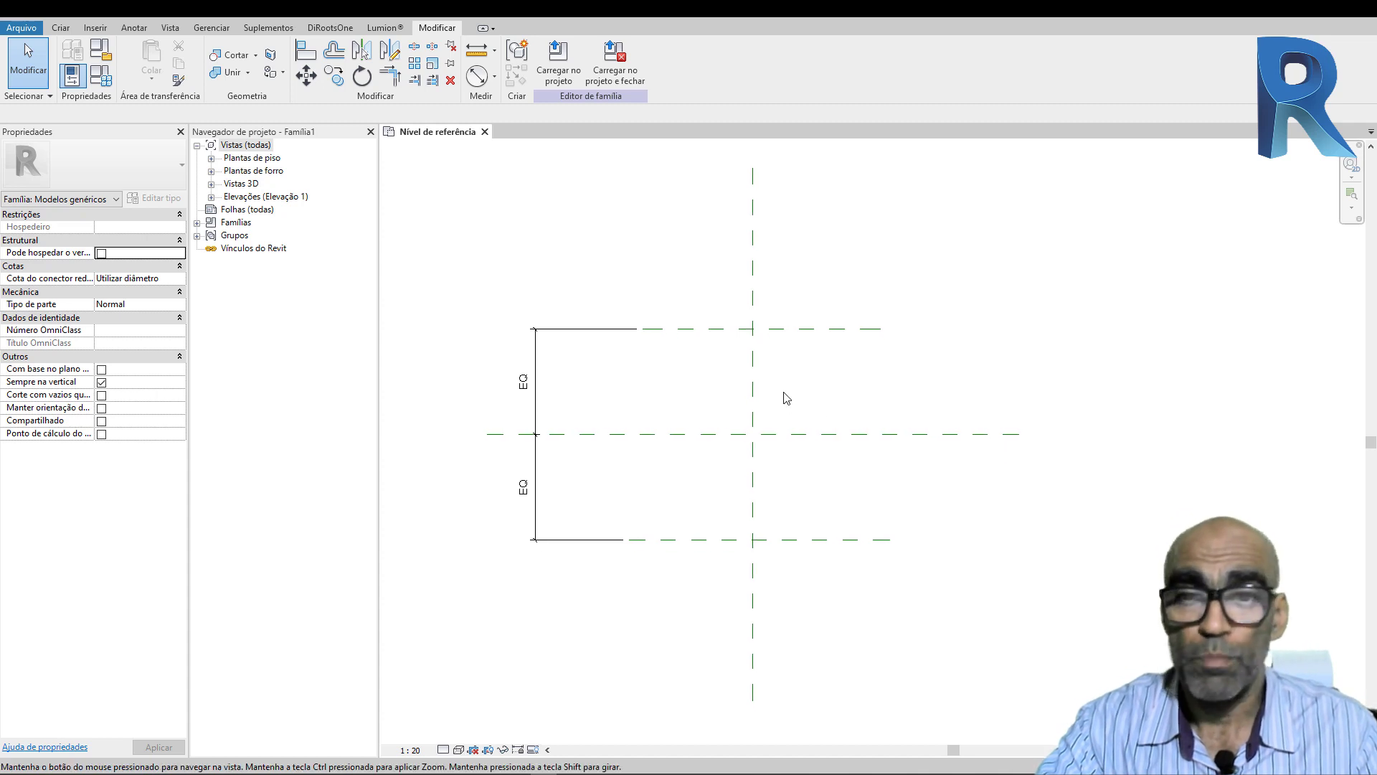
pyautogui.moveTo(780, 461); pyautogui.dragTo(771, 452, button='middle')
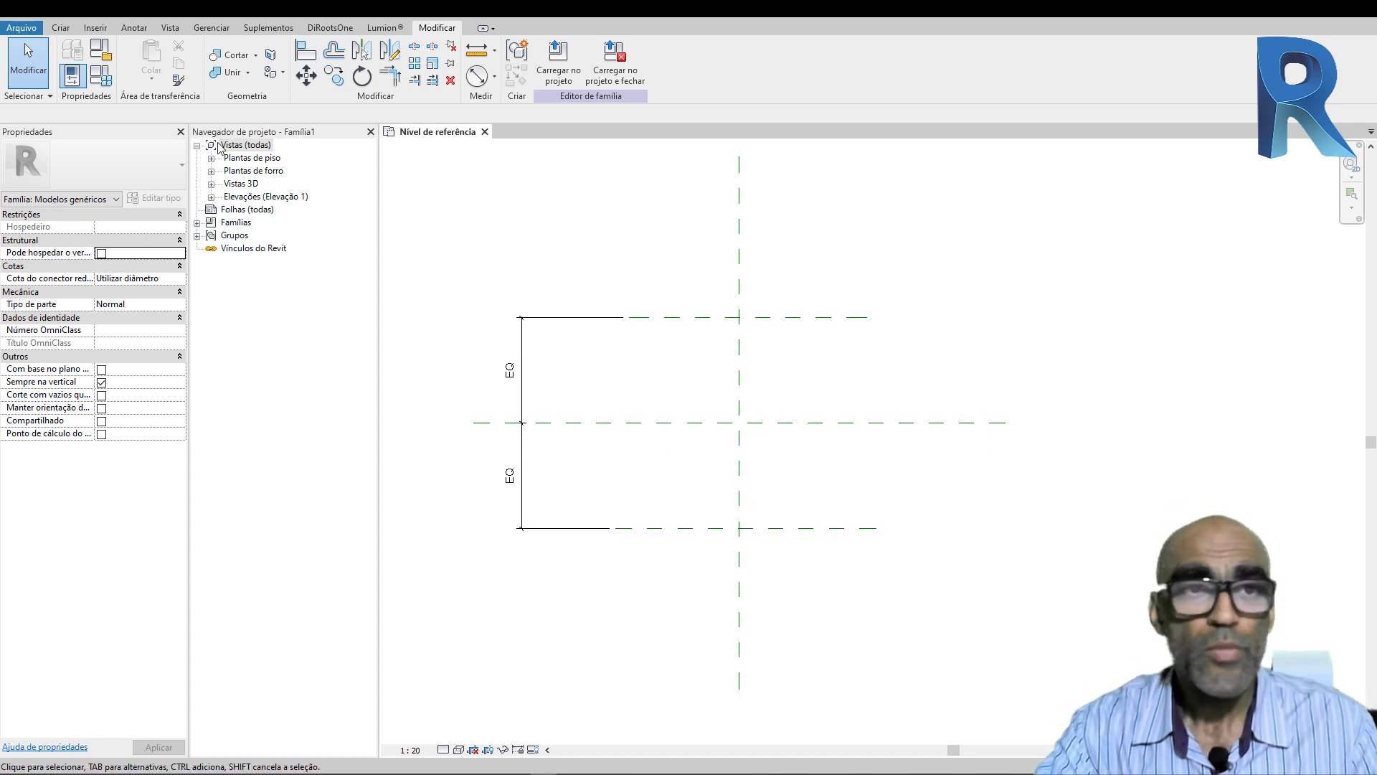
pyautogui.click(63, 29)
pyautogui.click(136, 57)
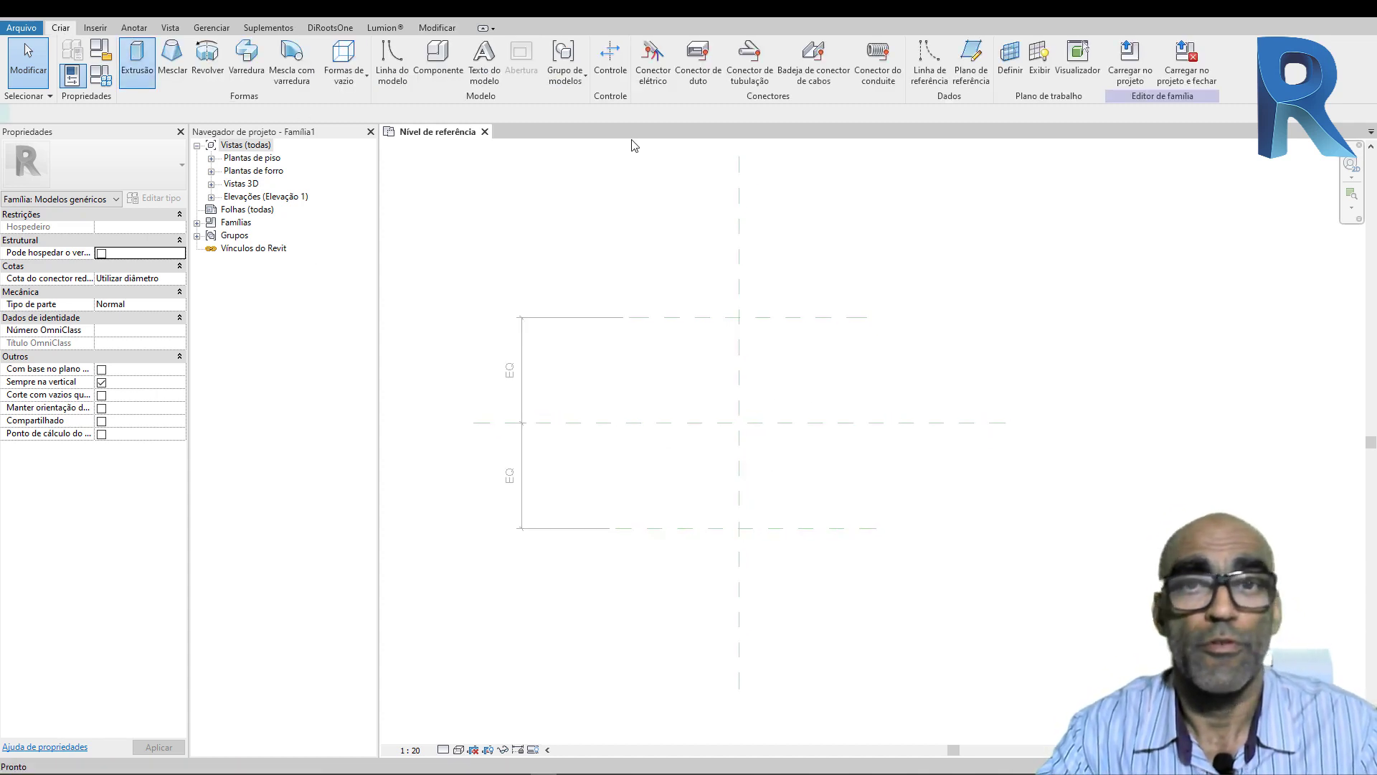
pyautogui.click(739, 422)
pyautogui.click(738, 343)
pyautogui.click(740, 422)
pyautogui.click(738, 351)
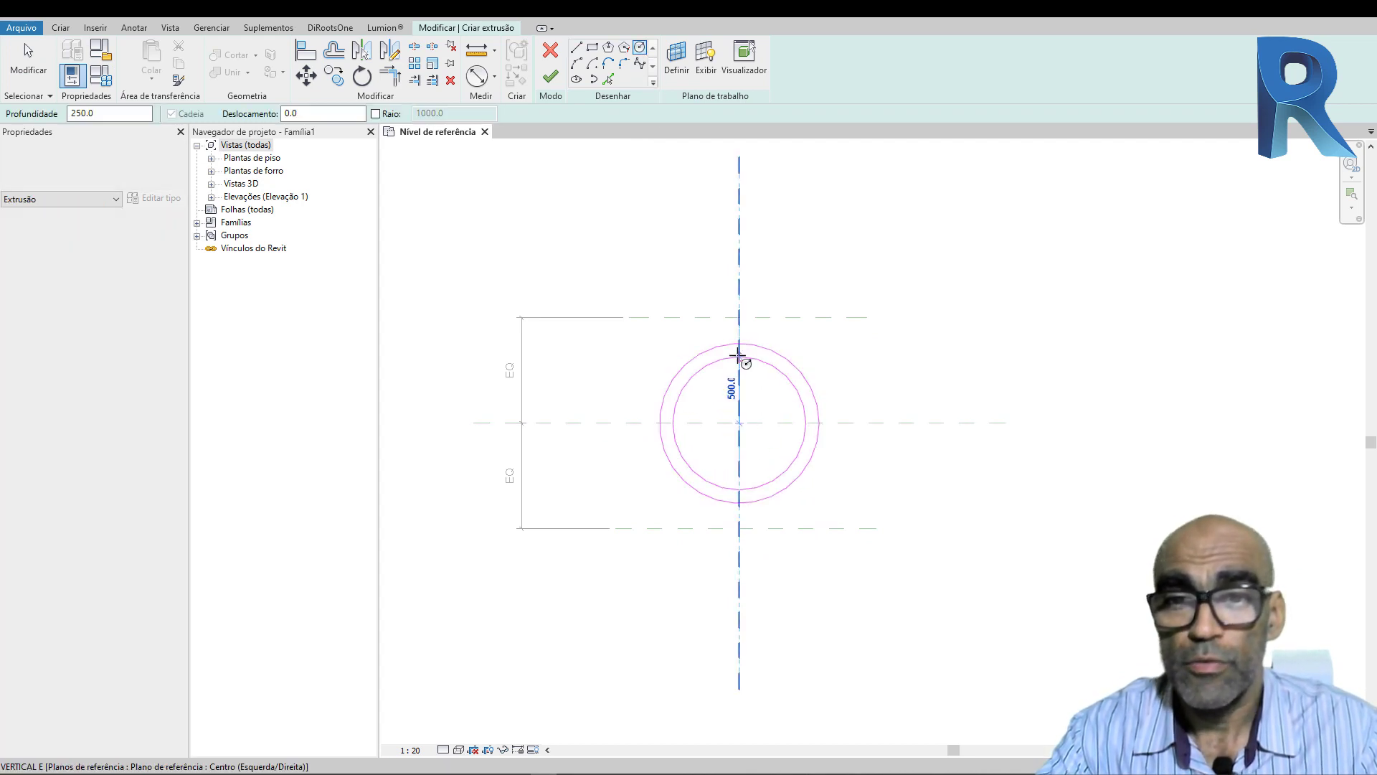
pyautogui.press('Escape')
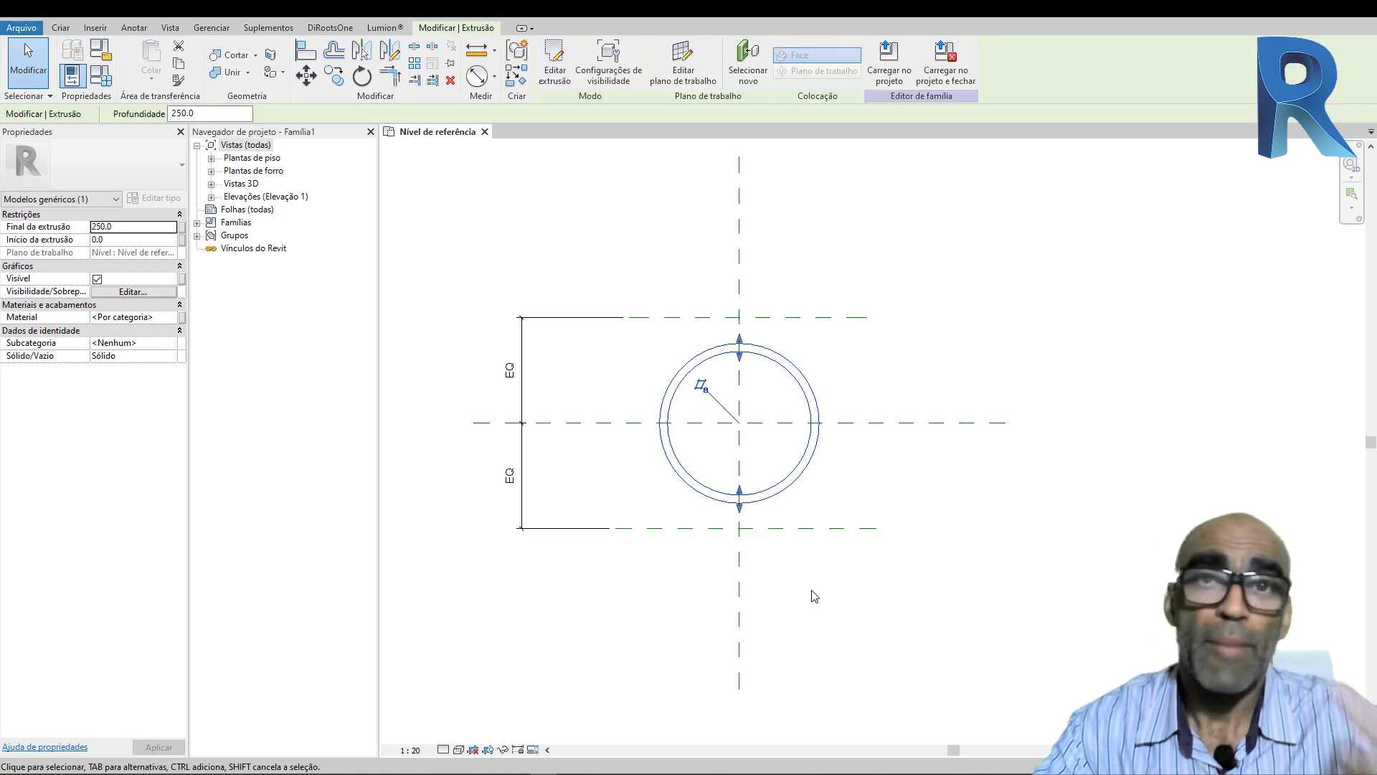
# Step: Open the 3D view and stretch the ring extrusion upward into a tall vertical tube
pyautogui.moveTo(845, 574); pyautogui.dragTo(839, 574, button='middle')
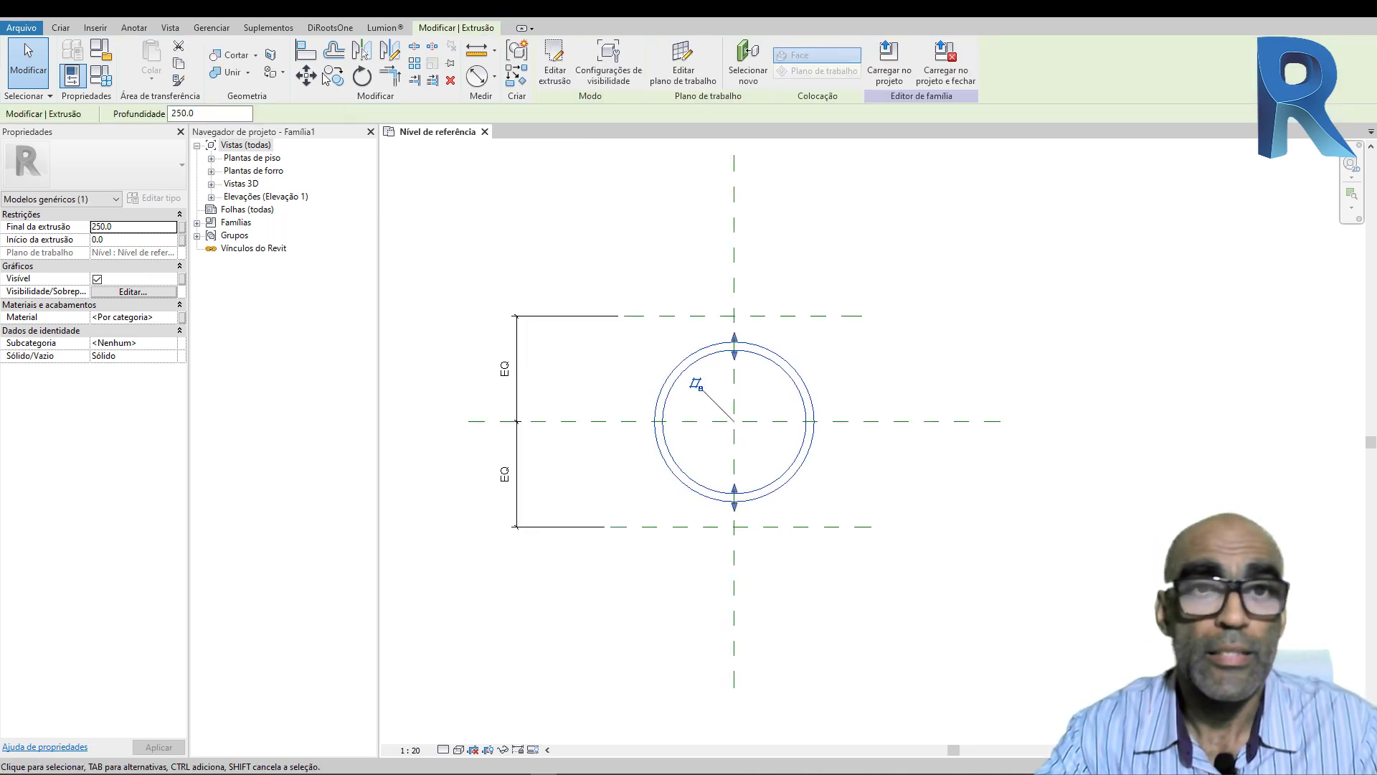
pyautogui.click(263, 16)
pyautogui.moveTo(781, 479); pyautogui.dragTo(627, 440, button='middle')
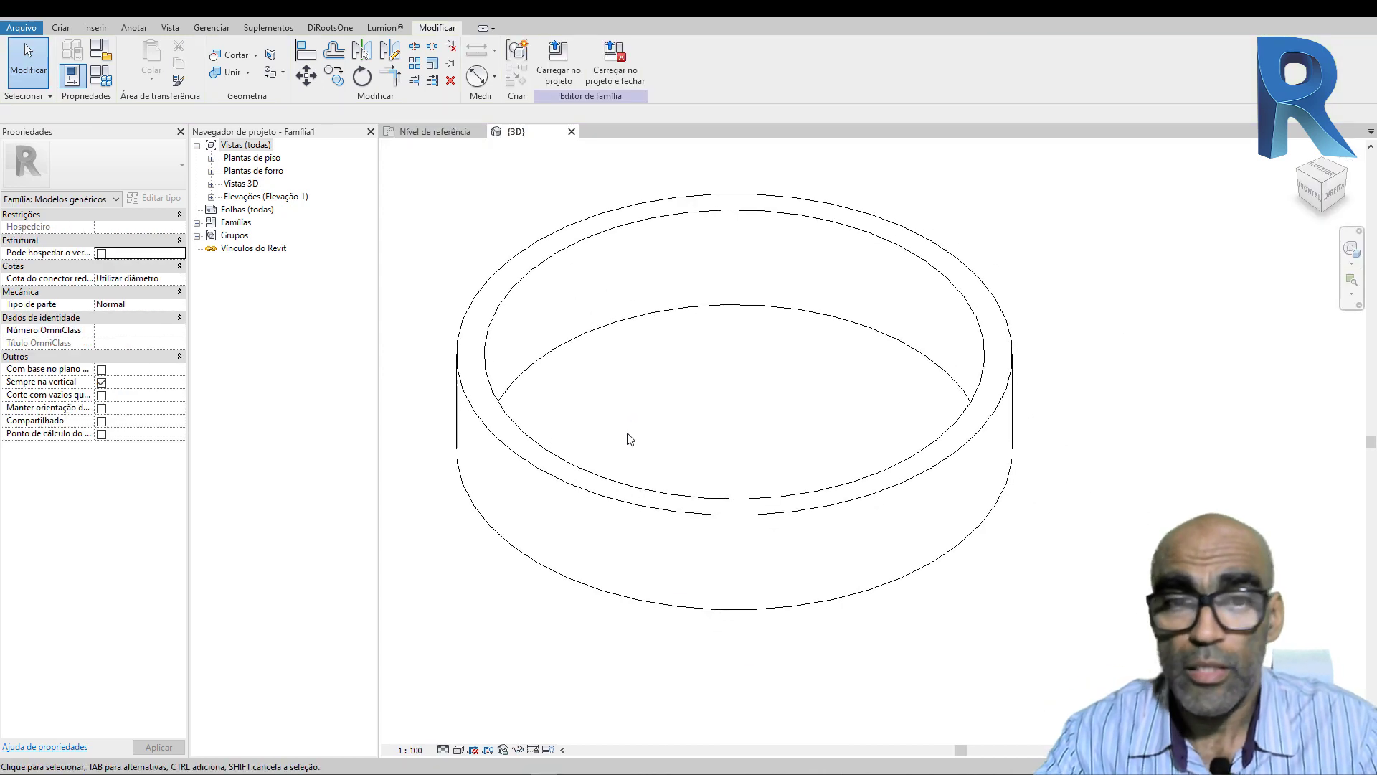
pyautogui.scroll(-3, 700, 459)
pyautogui.click(753, 461)
pyautogui.scroll(-2, 717, 416)
pyautogui.moveTo(699, 412); pyautogui.dragTo(700, 271)
pyautogui.click(812, 531)
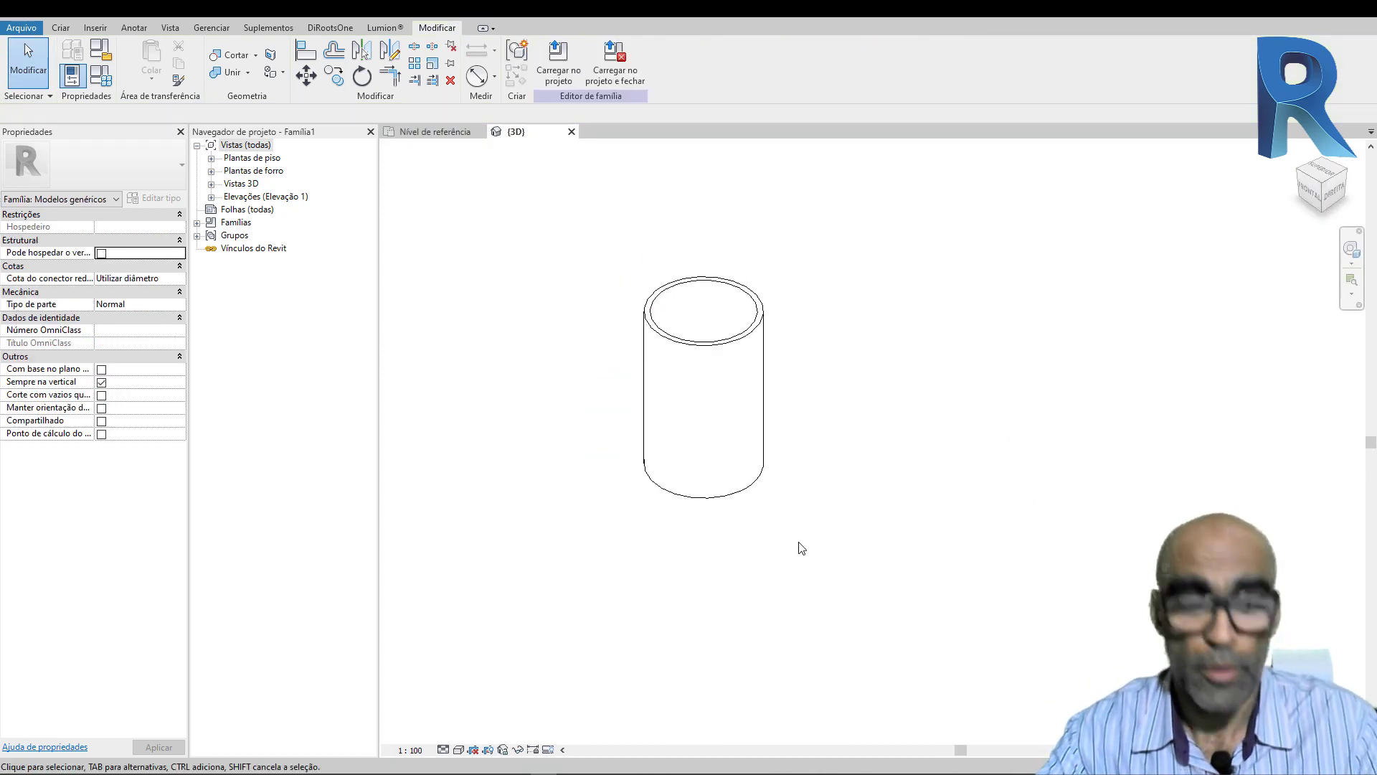
# Step: Tile the 3D and Nível de referência views side by side and frame the tube in each
pyautogui.press('t')
pyautogui.moveTo(817, 517); pyautogui.dragTo(686, 514, button='middle')
pyautogui.scroll(-1, 762, 499)
pyautogui.click(1060, 484)
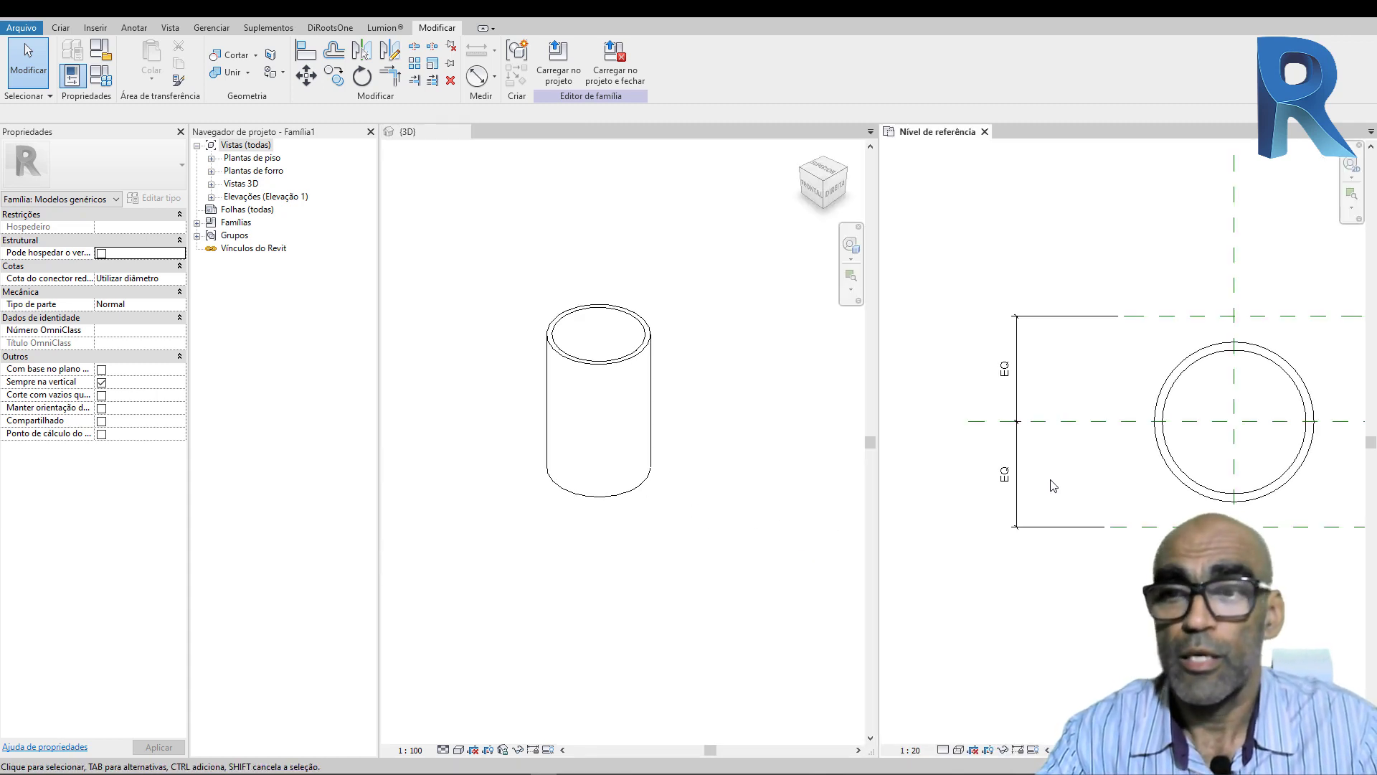
pyautogui.scroll(-2, 1051, 485)
pyautogui.moveTo(1124, 491); pyautogui.dragTo(931, 467, button='middle')
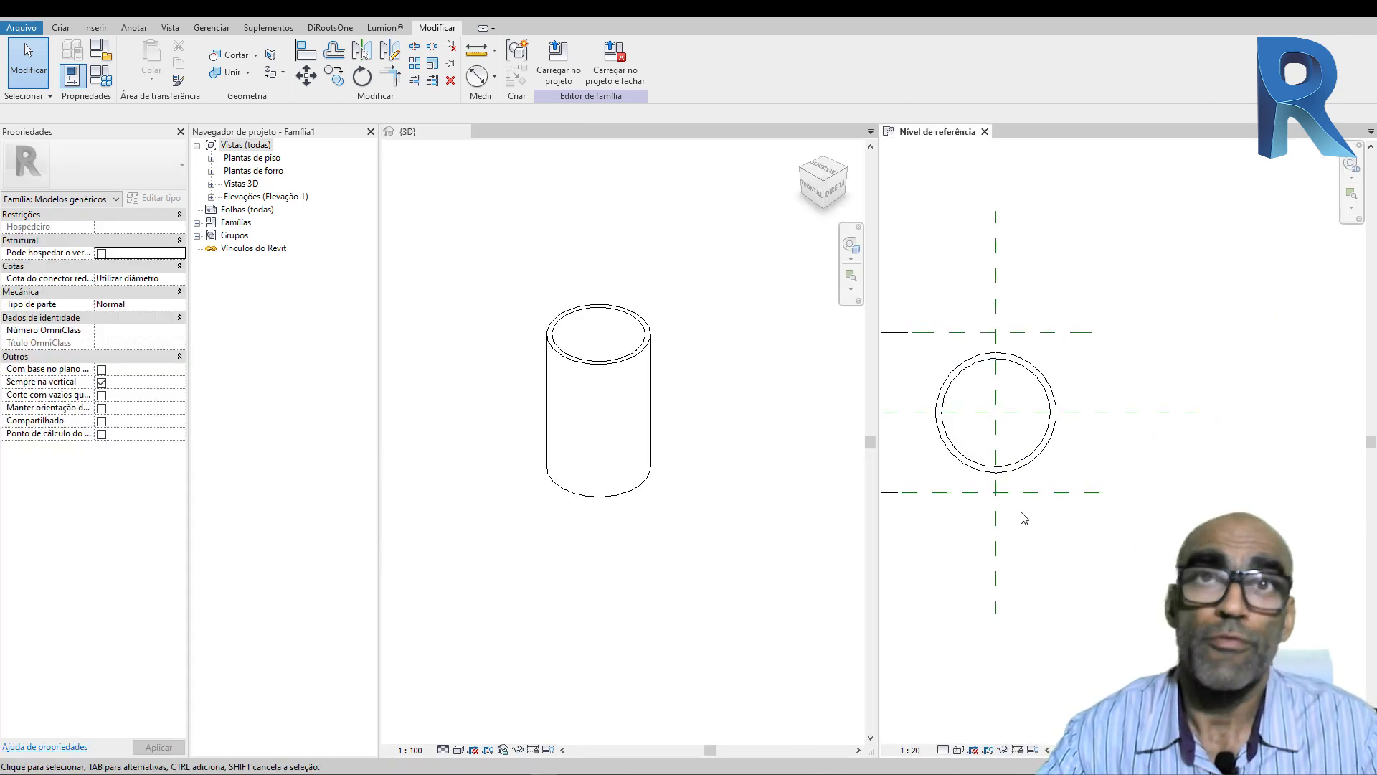
pyautogui.moveTo(1030, 511); pyautogui.dragTo(1062, 504, button='middle')
pyautogui.click(679, 599)
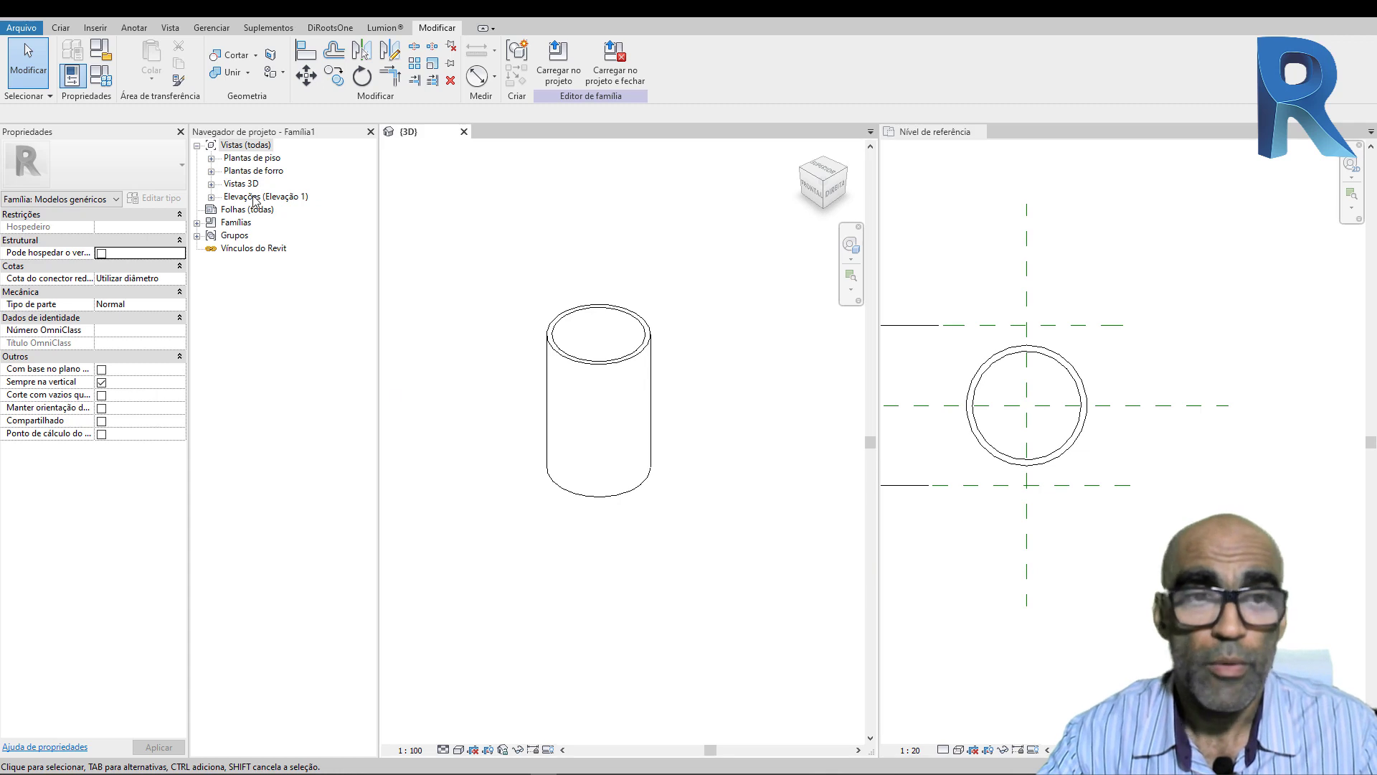
# Step: Open the Esquerda elevation beside the floor plan and frame the tube in both views
pyautogui.click(211, 197)
pyautogui.doubleClick(256, 223)
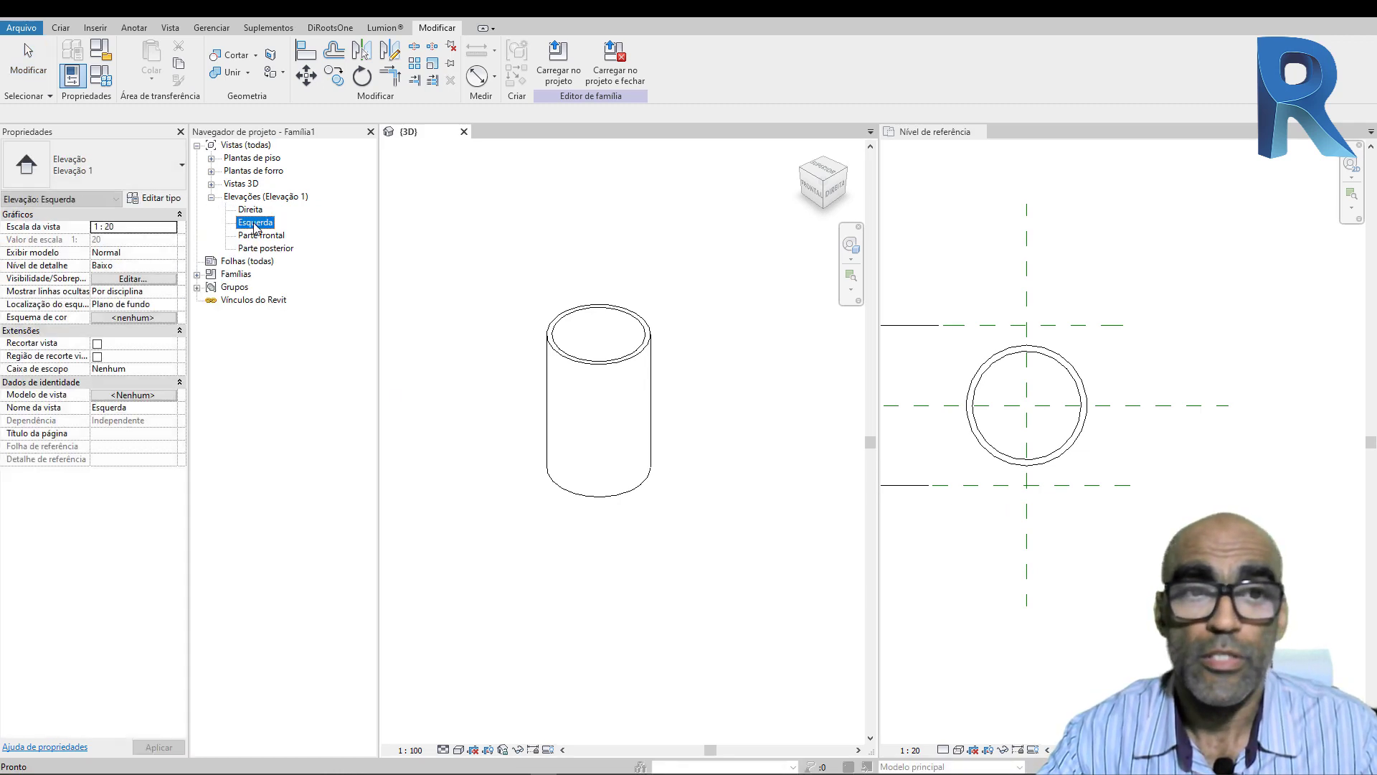
pyautogui.click(1021, 514)
pyautogui.scroll(-1, 1023, 466)
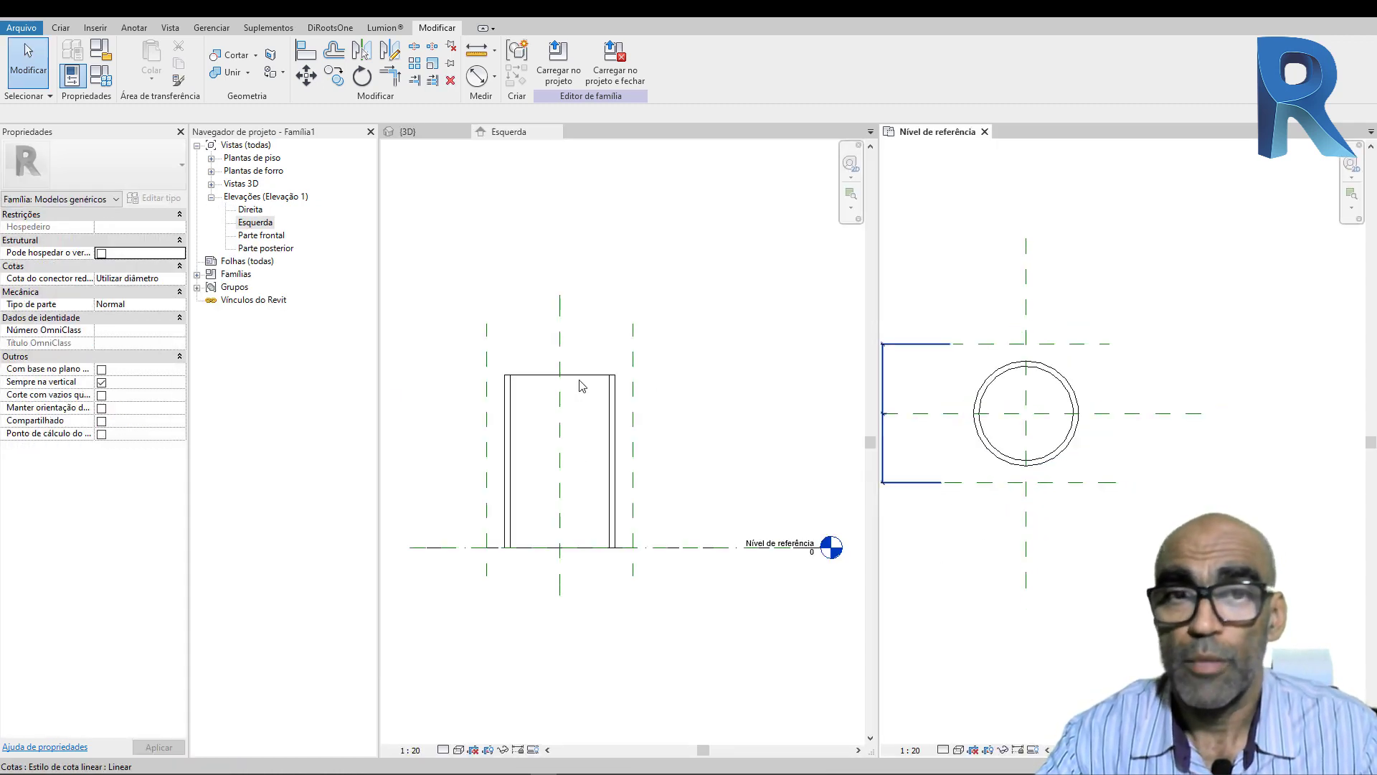
pyautogui.click(621, 466)
pyautogui.scroll(1, 588, 539)
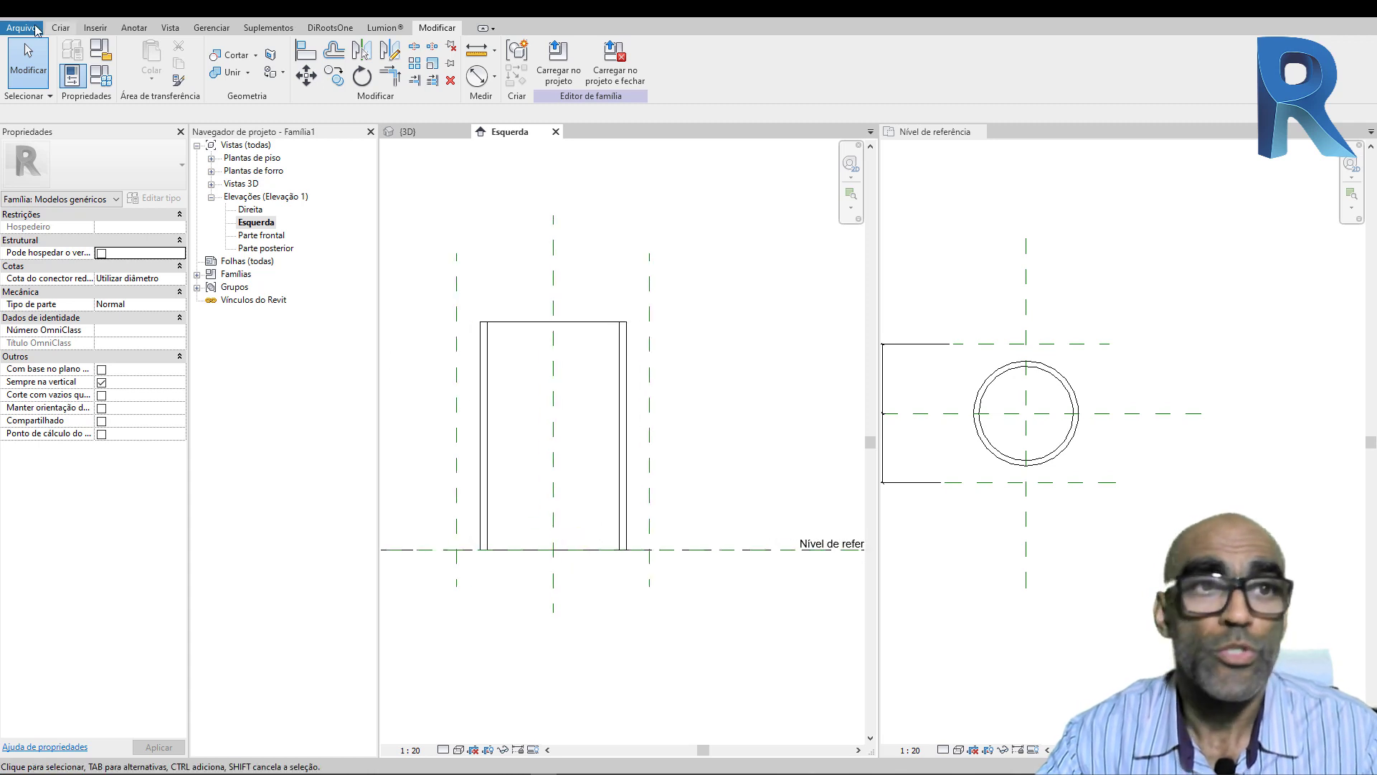
# Step: Create a 250 mm deep ring extrusion in the Esquerda elevation from two concentric circles centred on the tube's base, inner radius about 720 mm
pyautogui.click(61, 28)
pyautogui.click(137, 58)
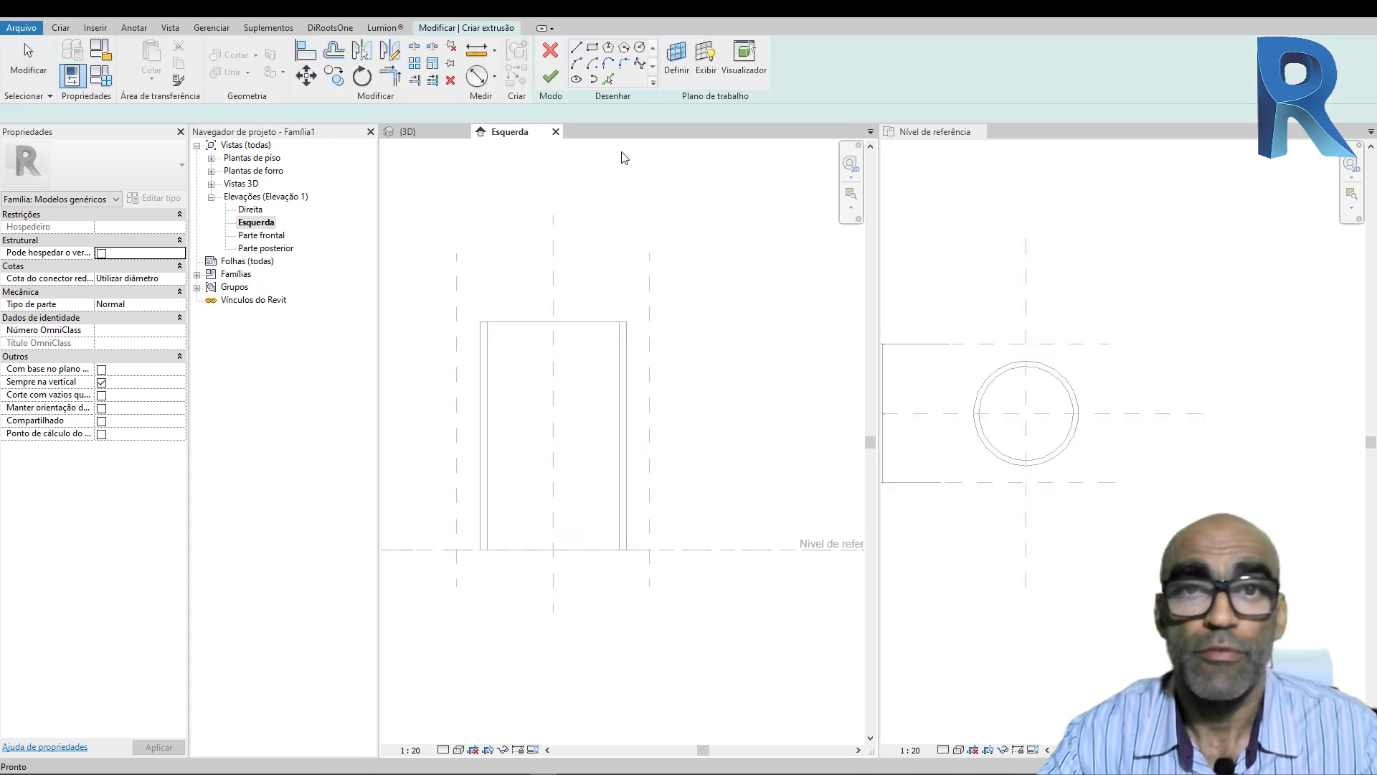
pyautogui.click(639, 49)
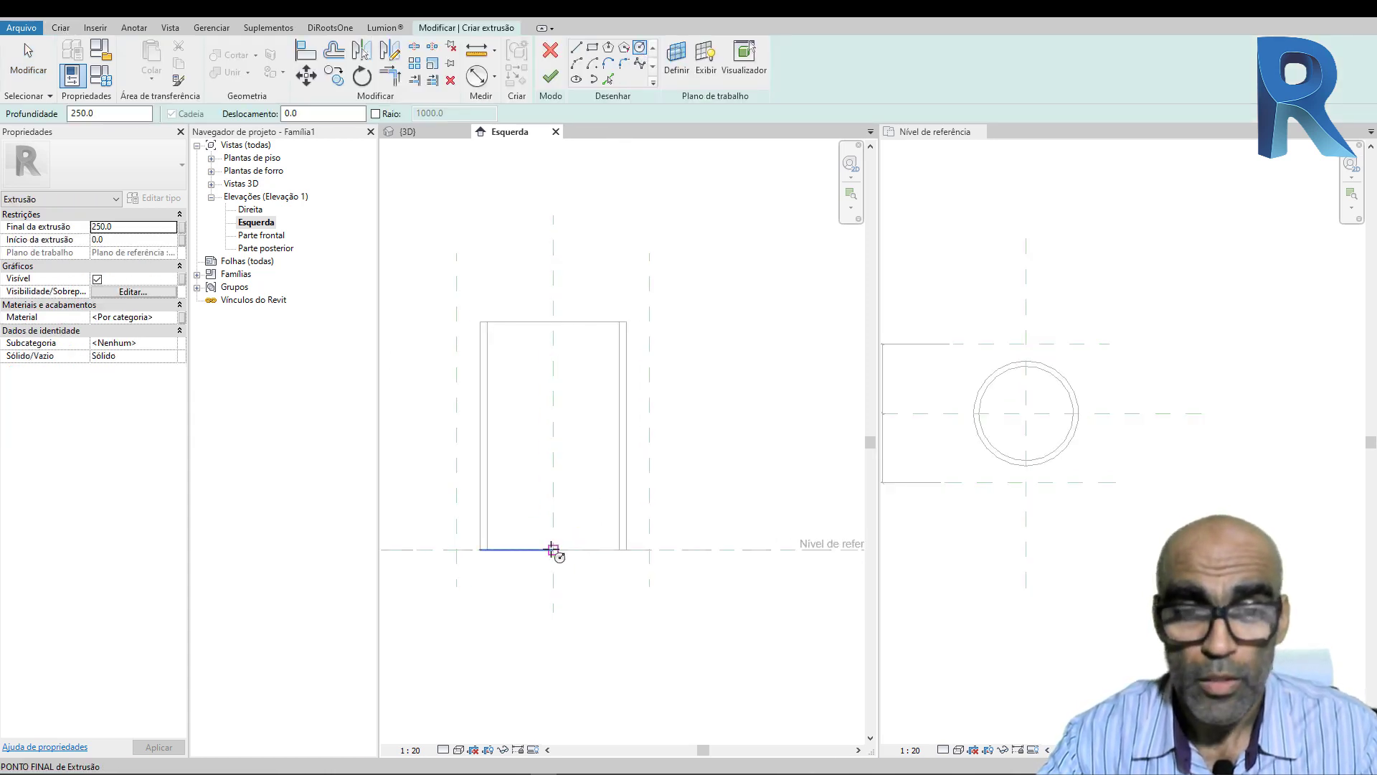
pyautogui.click(553, 550)
pyautogui.click(553, 456)
pyautogui.click(553, 550)
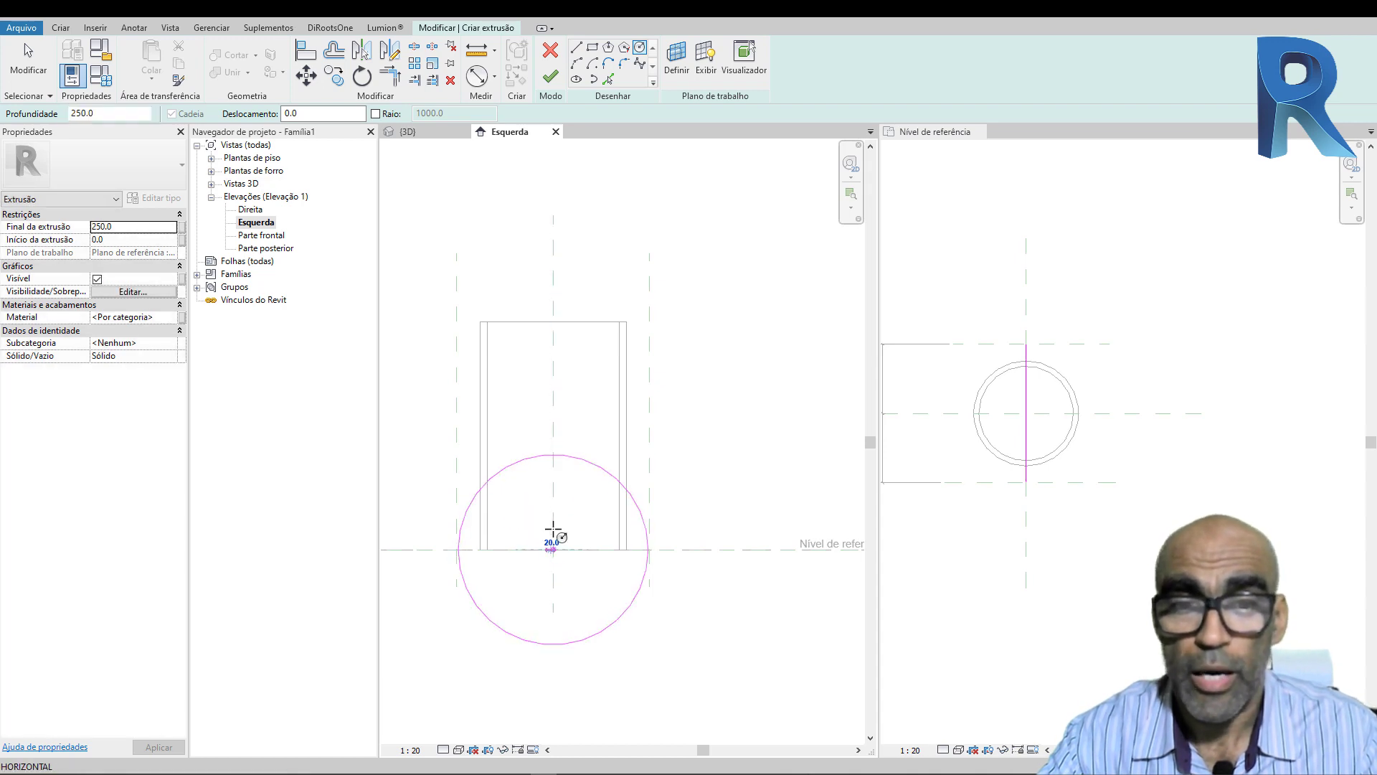
pyautogui.click(553, 463)
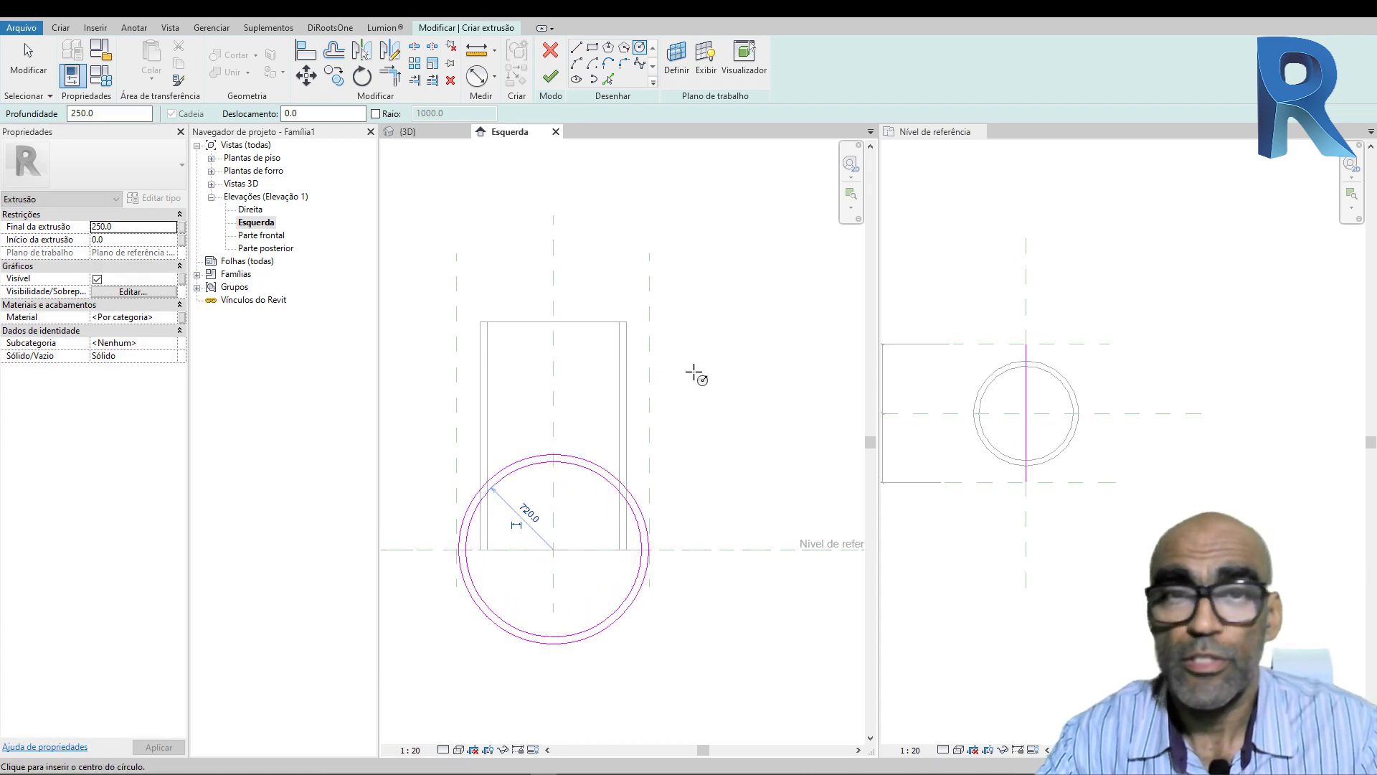
pyautogui.click(551, 76)
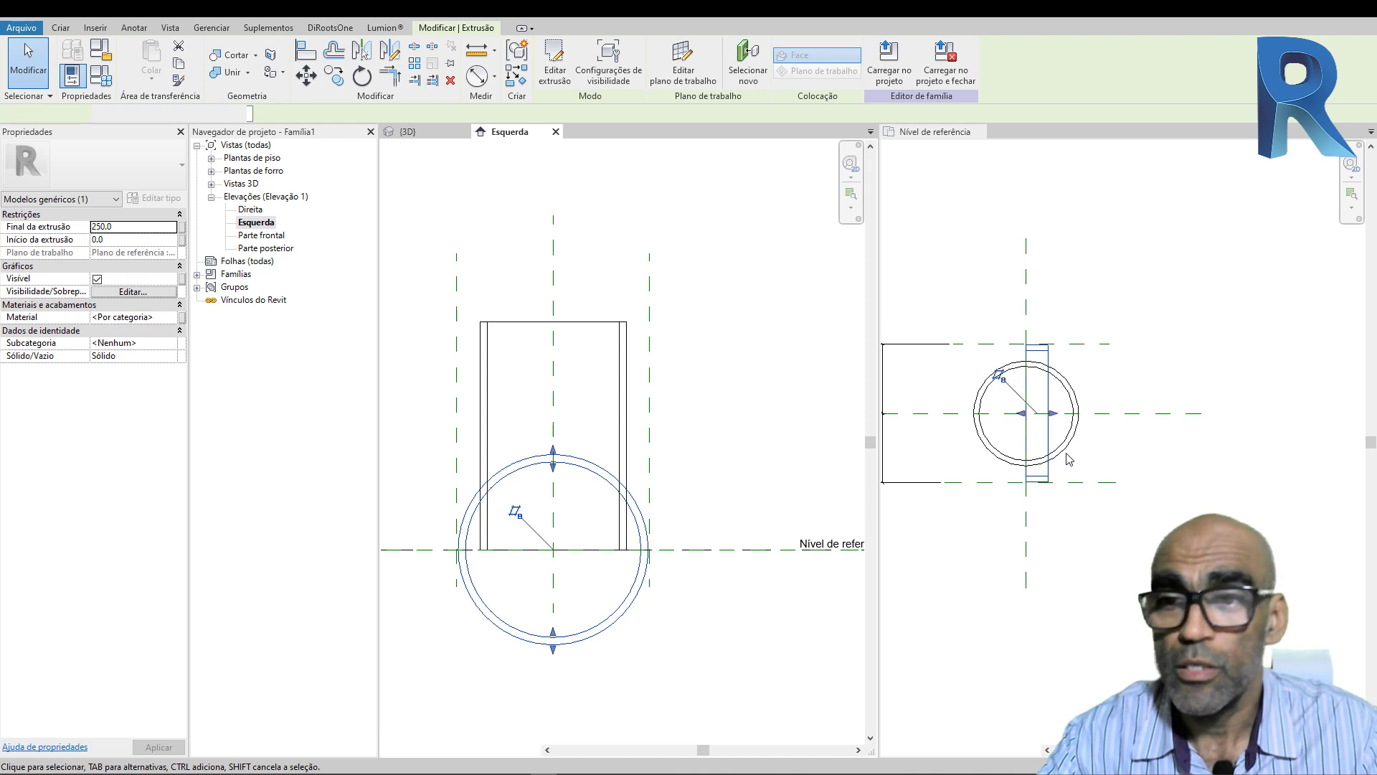
# Step: Stretch the horizontal tube in plan to end at about 1350 mm and start at about -932 mm, and switch to the 3D view
pyautogui.scroll(-2, 1066, 455)
pyautogui.moveTo(1052, 418); pyautogui.dragTo(1115, 418)
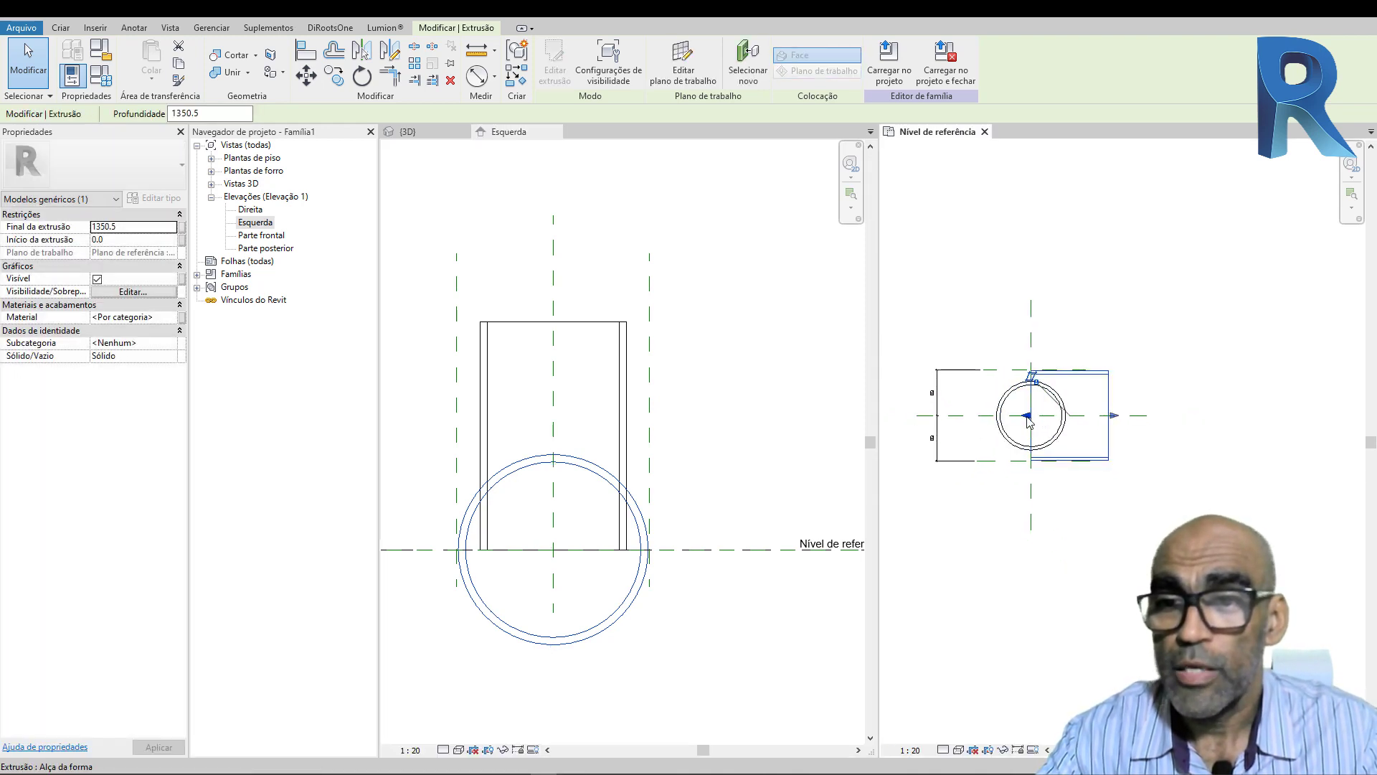
pyautogui.moveTo(1028, 422); pyautogui.dragTo(979, 422)
pyautogui.click(408, 132)
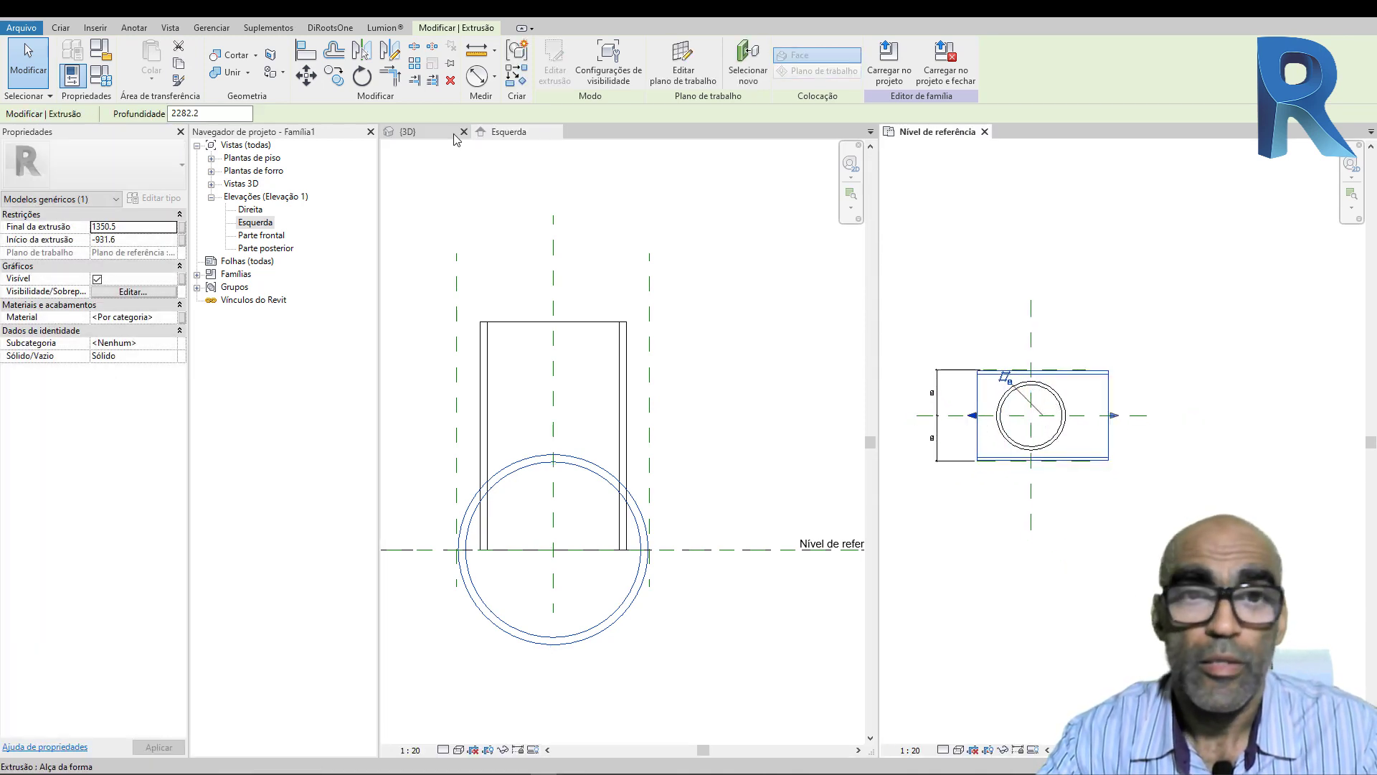
pyautogui.click(702, 600)
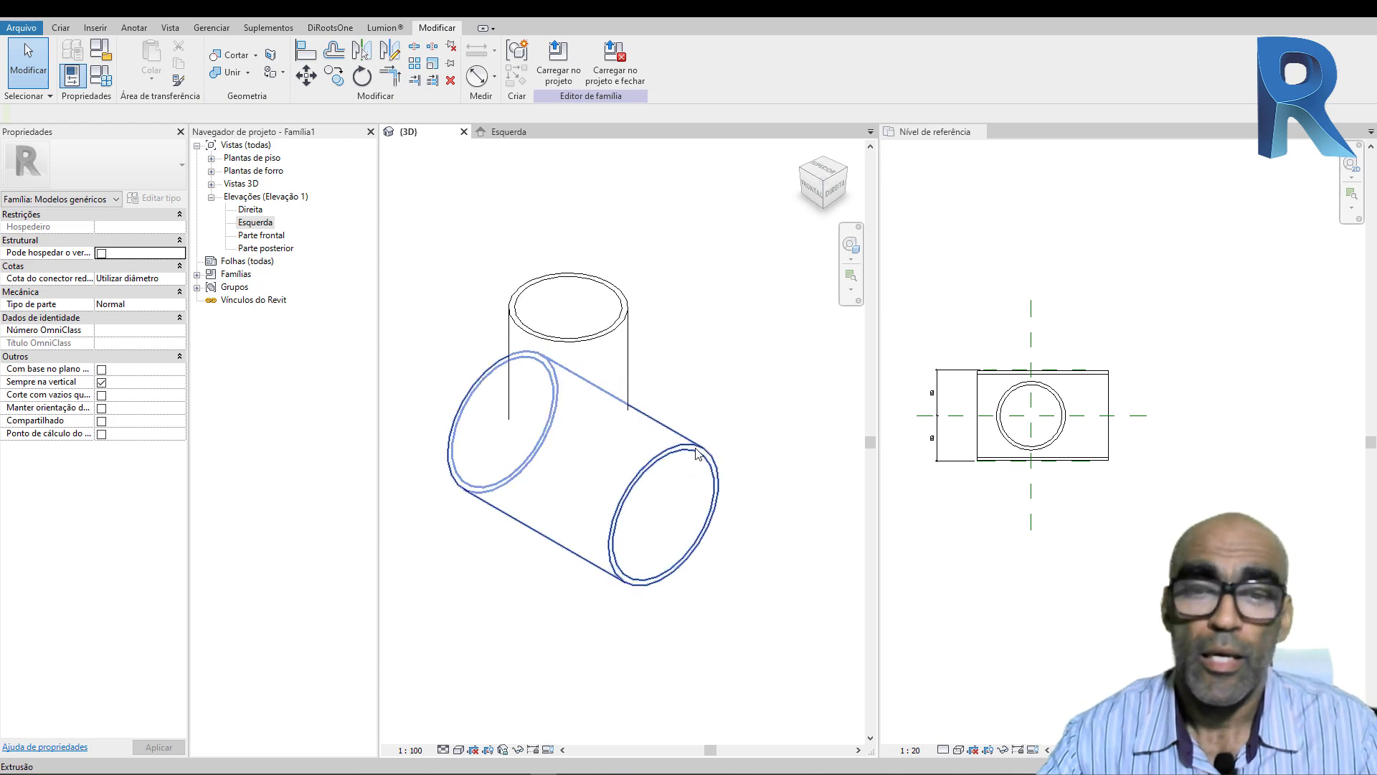
pyautogui.click(696, 453)
pyautogui.click(639, 324)
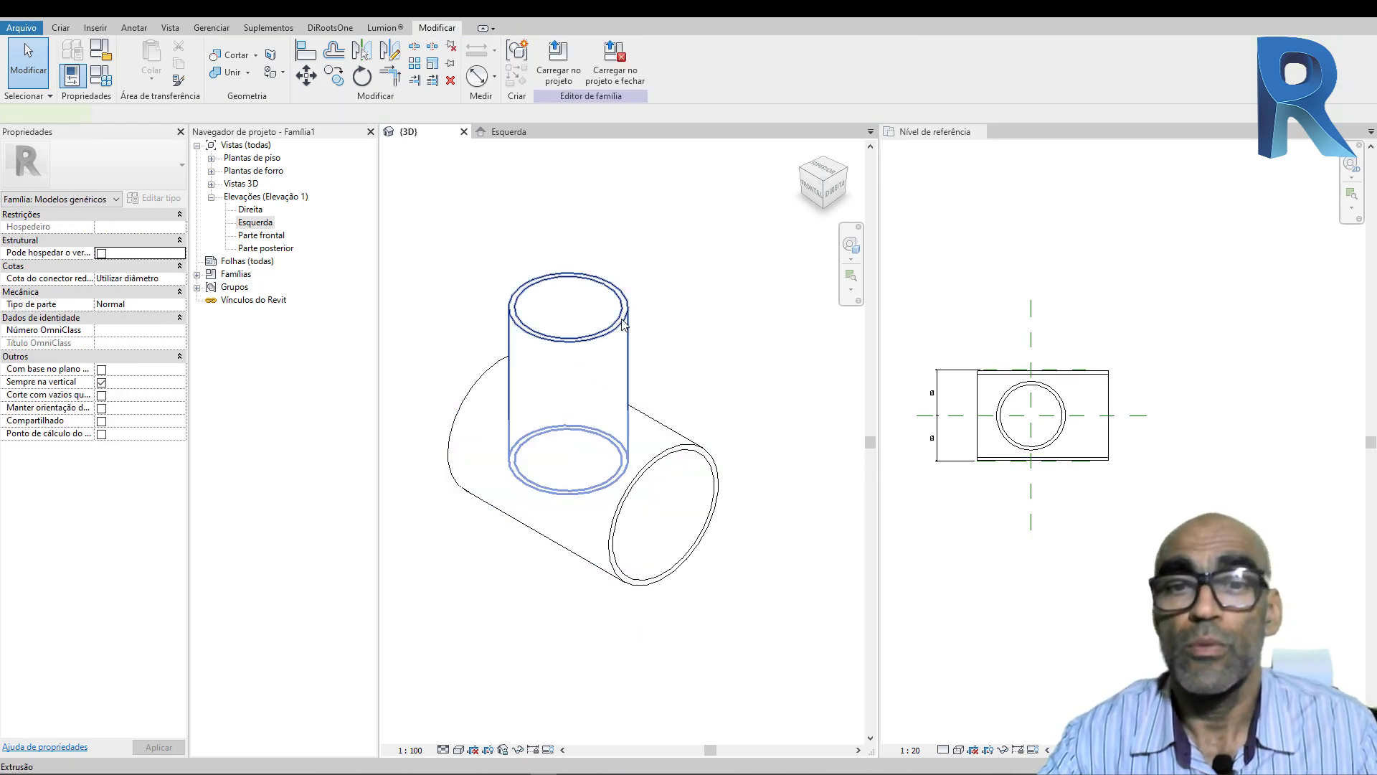
pyautogui.click(623, 324)
pyautogui.click(768, 557)
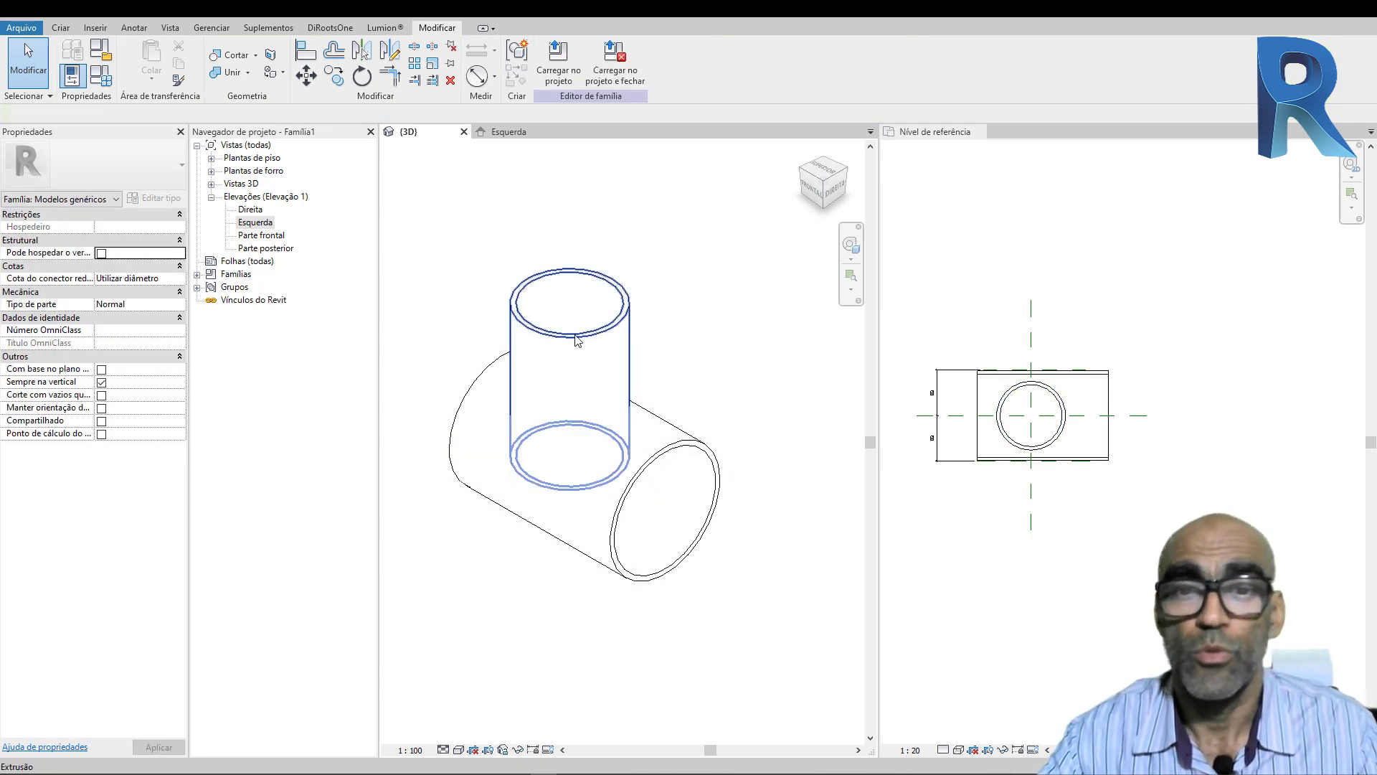
# Step: Delete the vertical tube extrusion in the 3D view
pyautogui.click(578, 340)
pyautogui.moveTo(678, 375); pyautogui.dragTo(711, 364, button='middle')
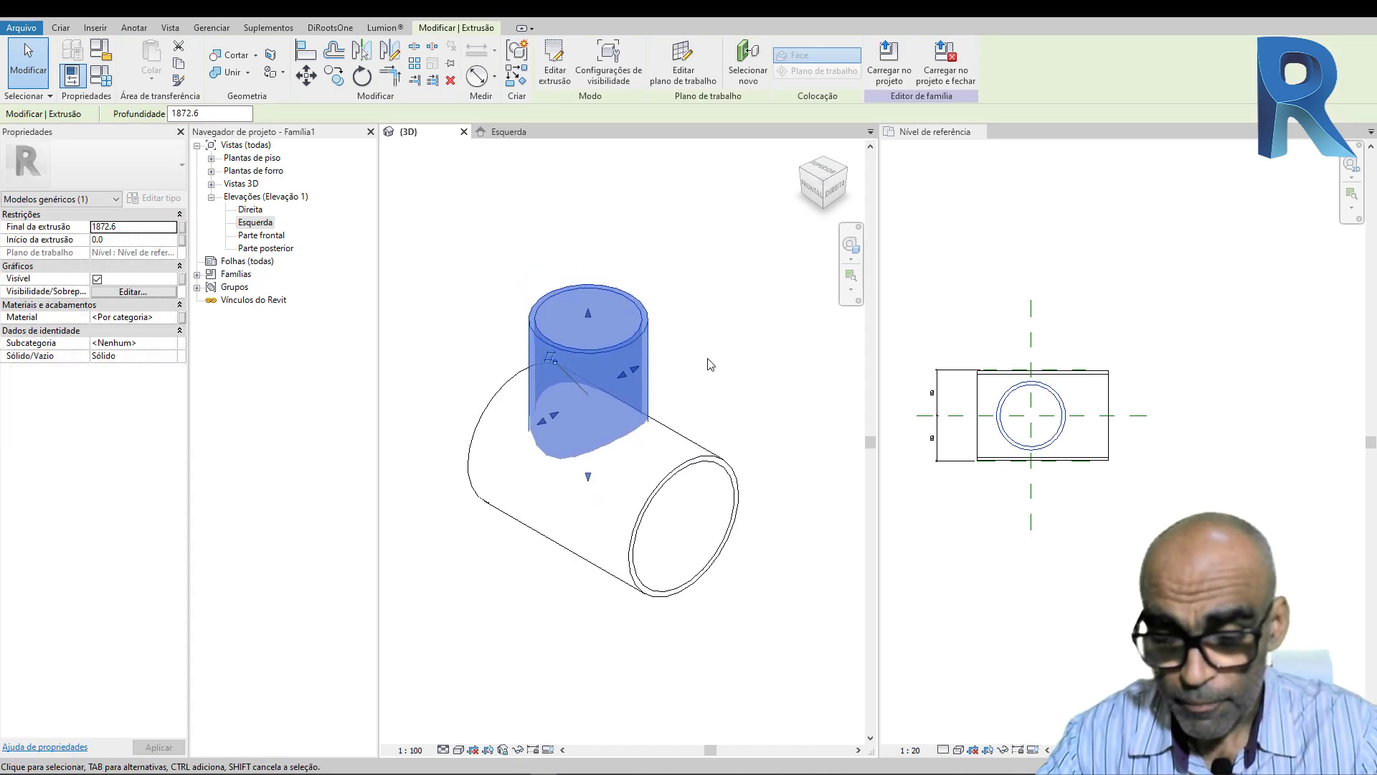
pyautogui.press('Delete')
# Step: Delete the horizontal tube extrusion in the 3D view
pyautogui.click(701, 495)
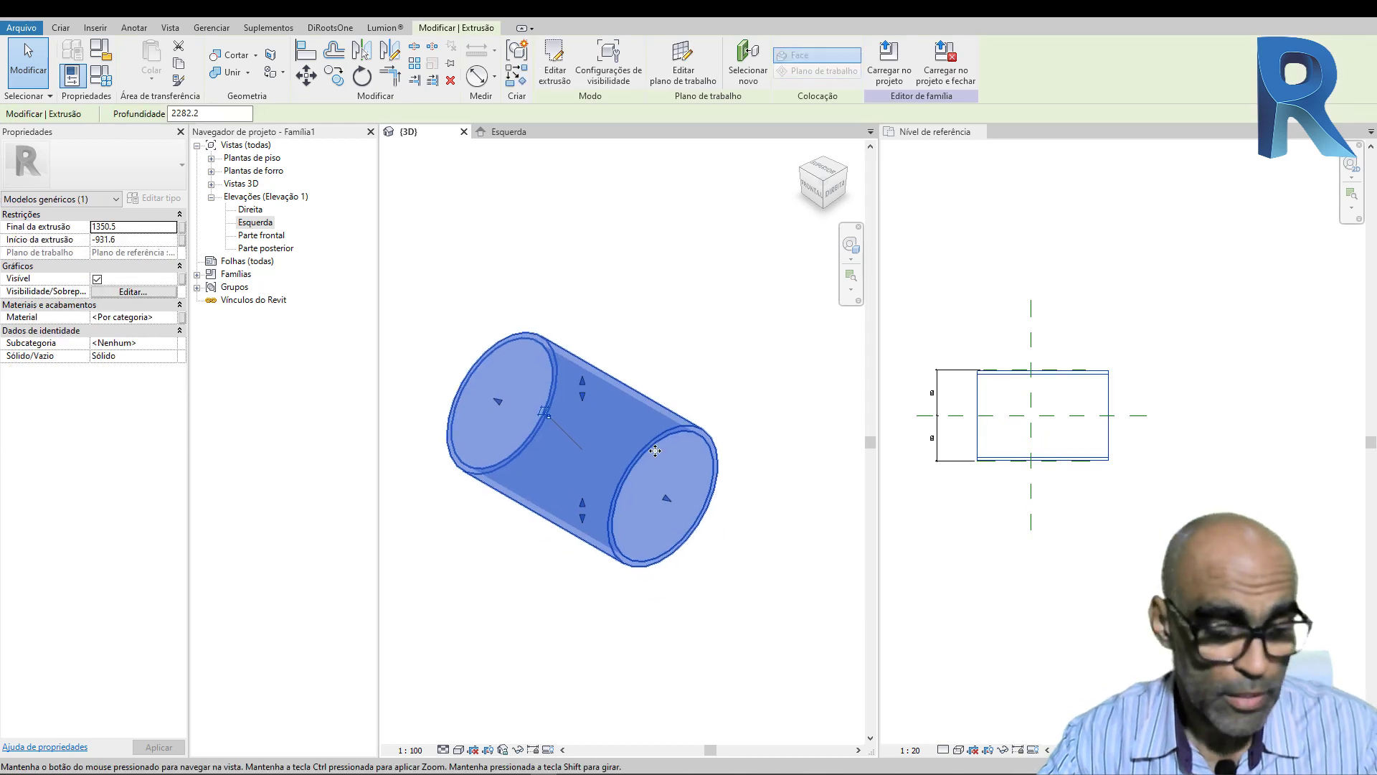
pyautogui.click(763, 510)
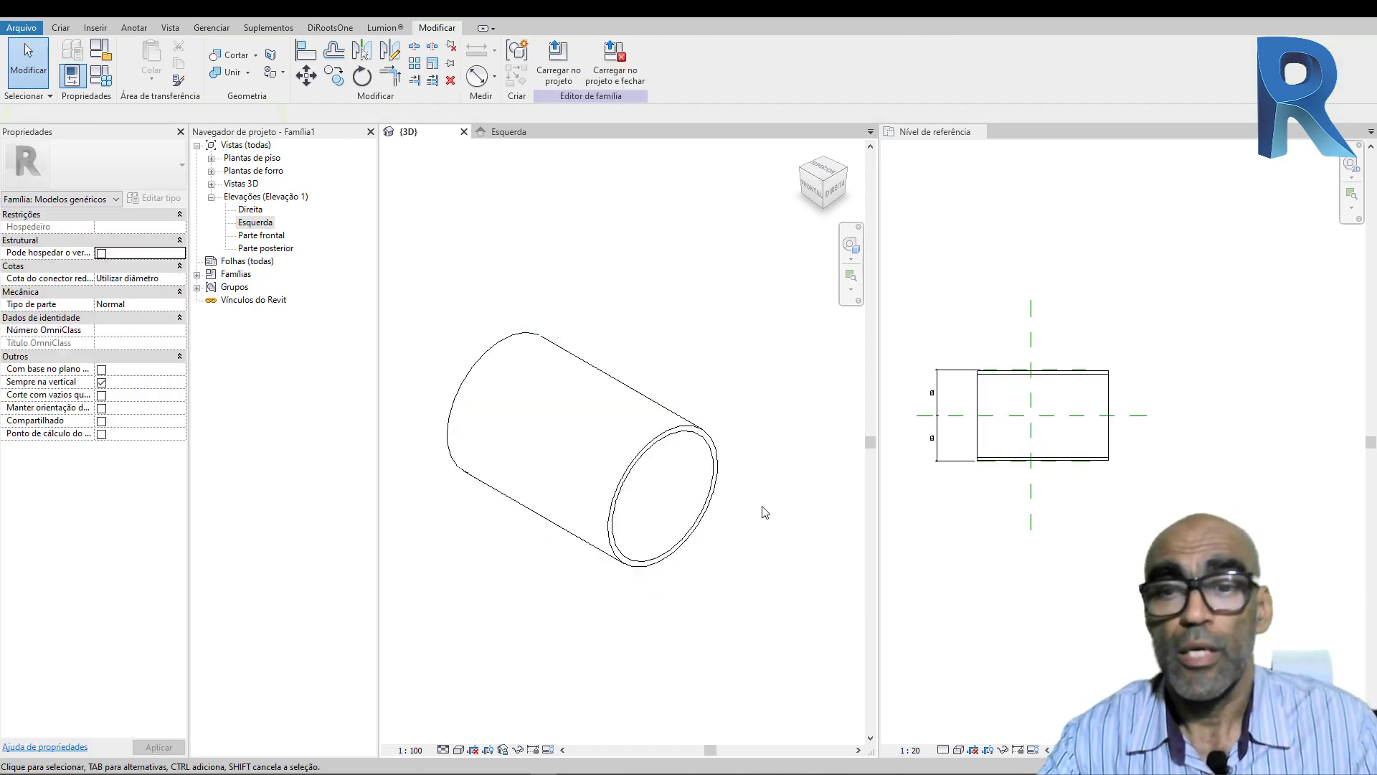
pyautogui.click(624, 471)
pyautogui.press('Escape')
pyautogui.click(1051, 494)
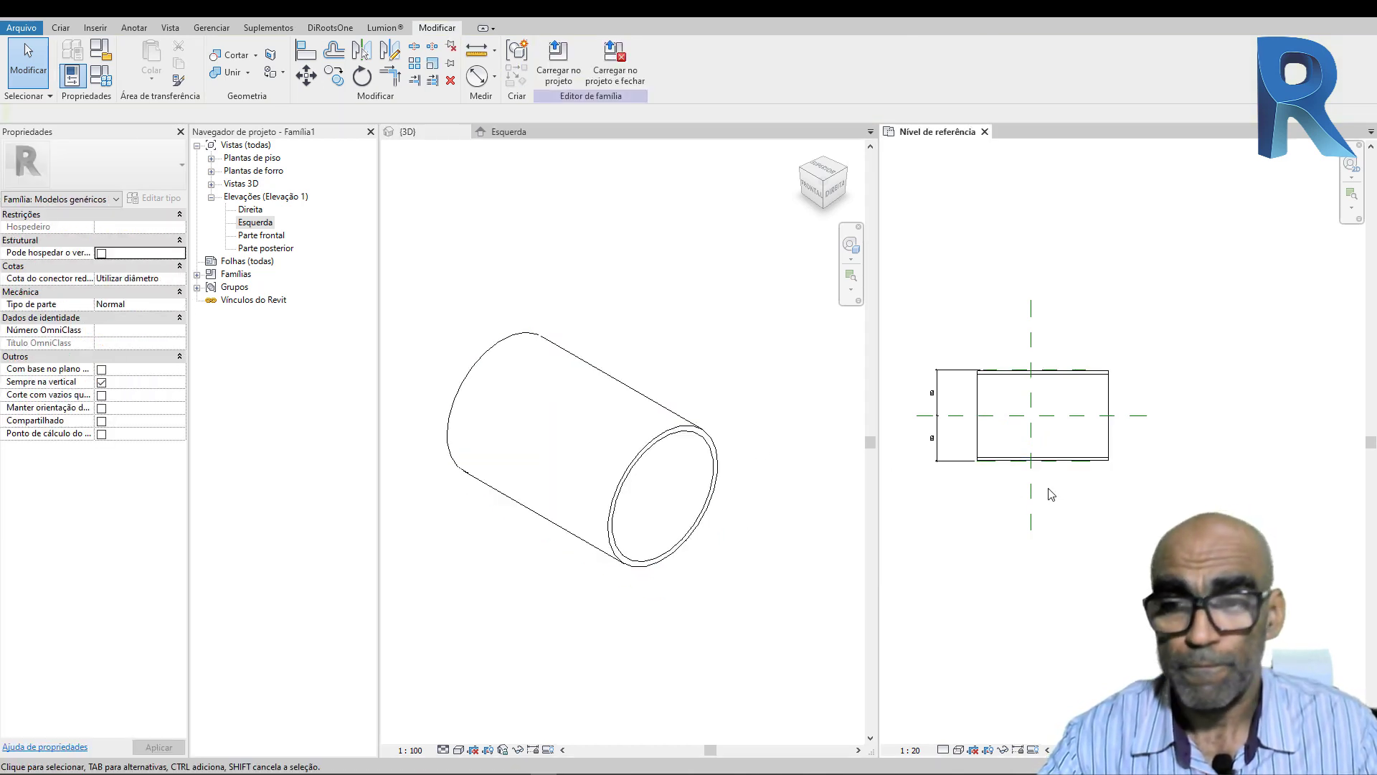
pyautogui.click(646, 461)
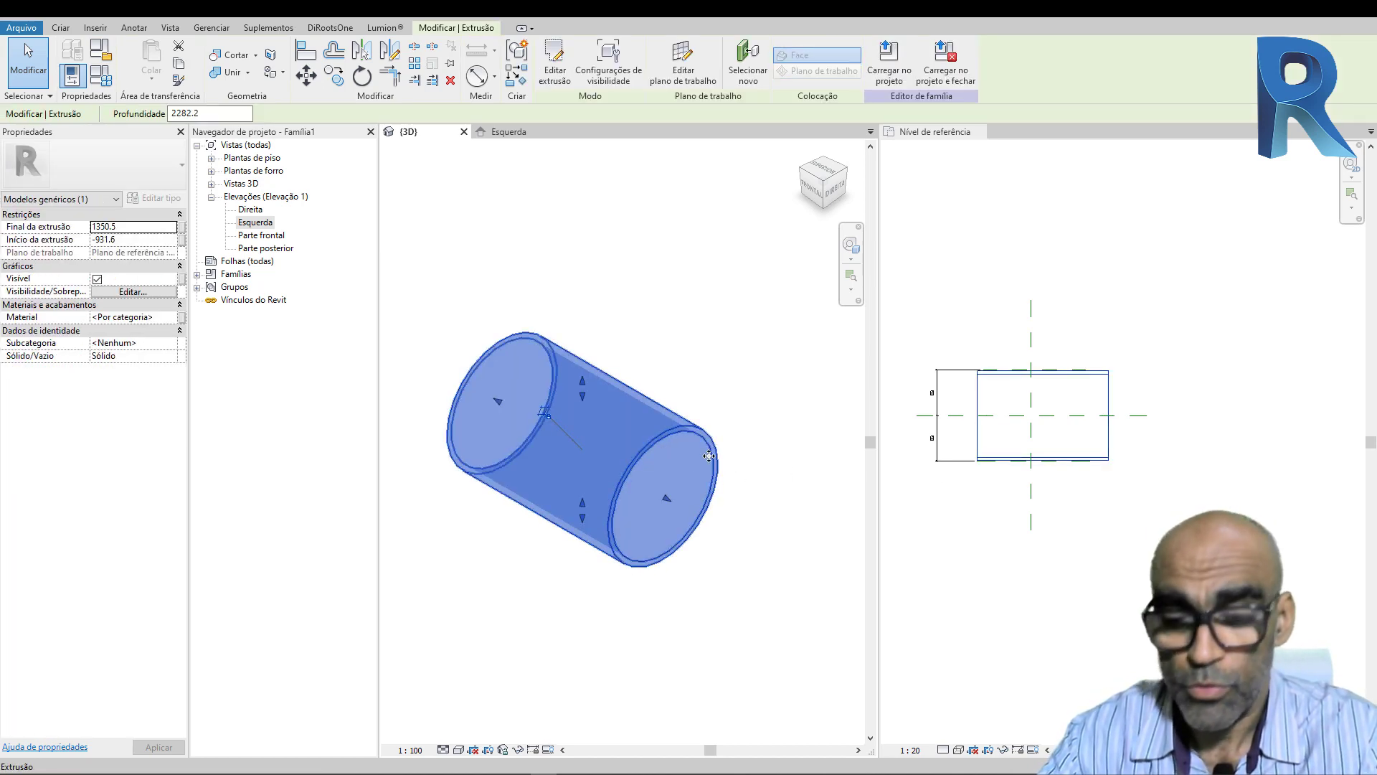
pyautogui.press('Delete')
# Step: Return from tiled to tabbed views with the Nível de referência plan active and frame the reference planes
pyautogui.click(1045, 445)
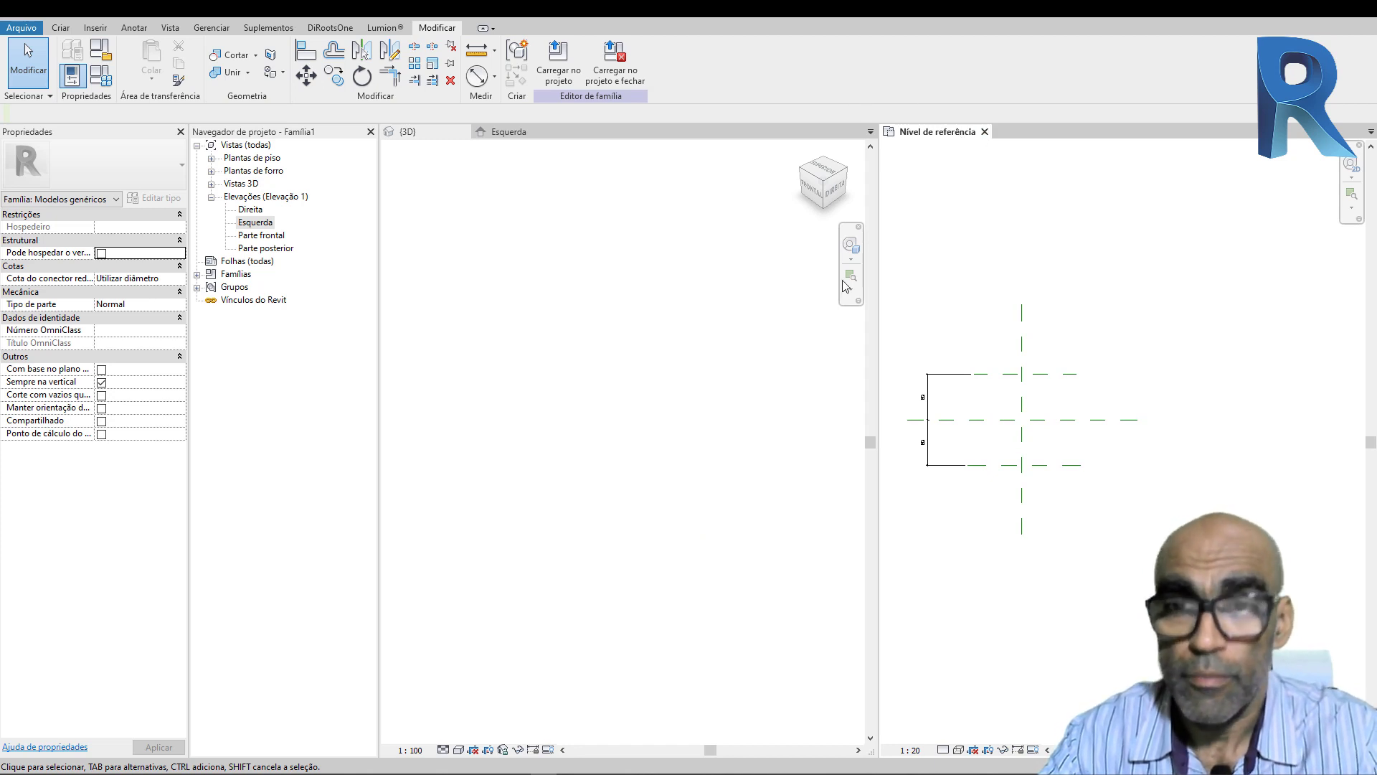
pyautogui.press('t')
pyautogui.press('w')
pyautogui.moveTo(642, 402); pyautogui.dragTo(707, 338, button='middle')
pyautogui.scroll(3, 548, 373)
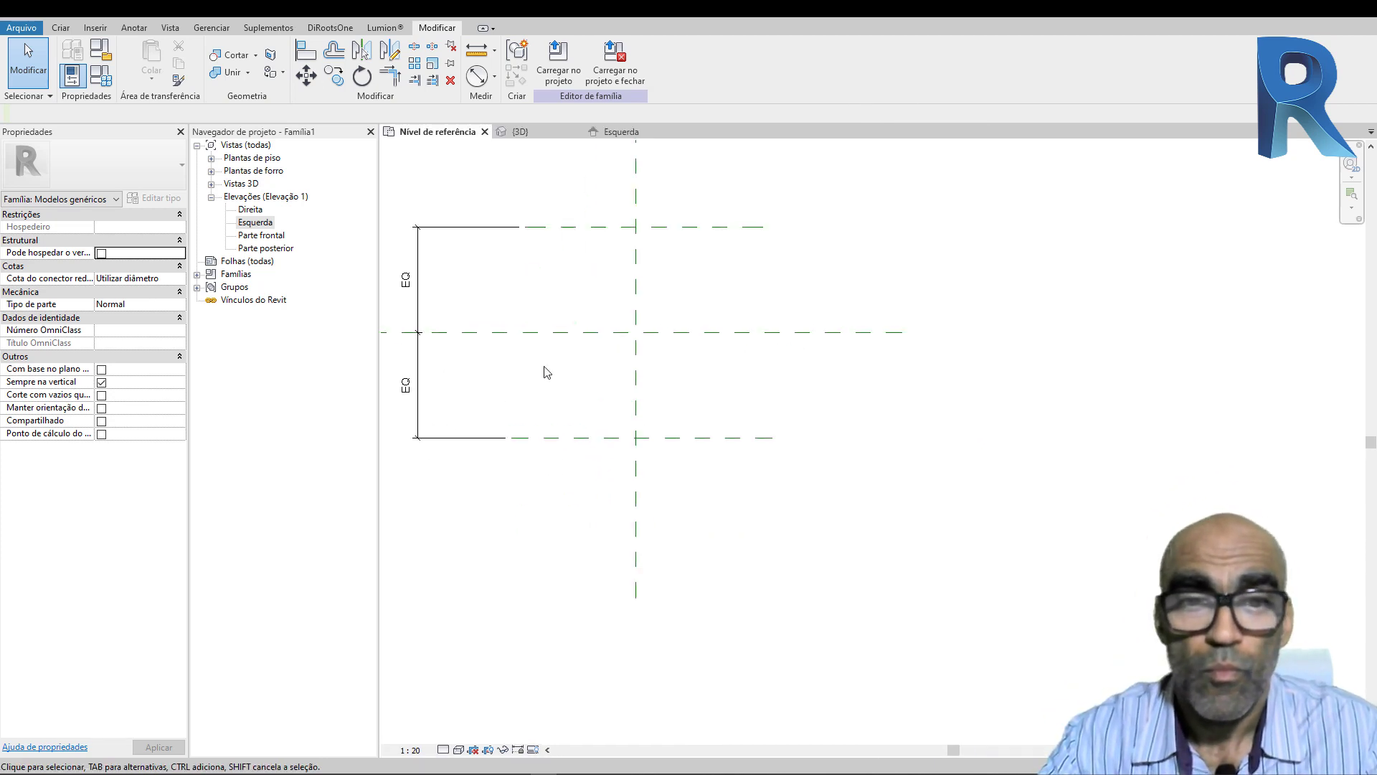
pyautogui.moveTo(539, 276); pyautogui.dragTo(682, 332, button='middle')
pyautogui.scroll(2, 682, 332)
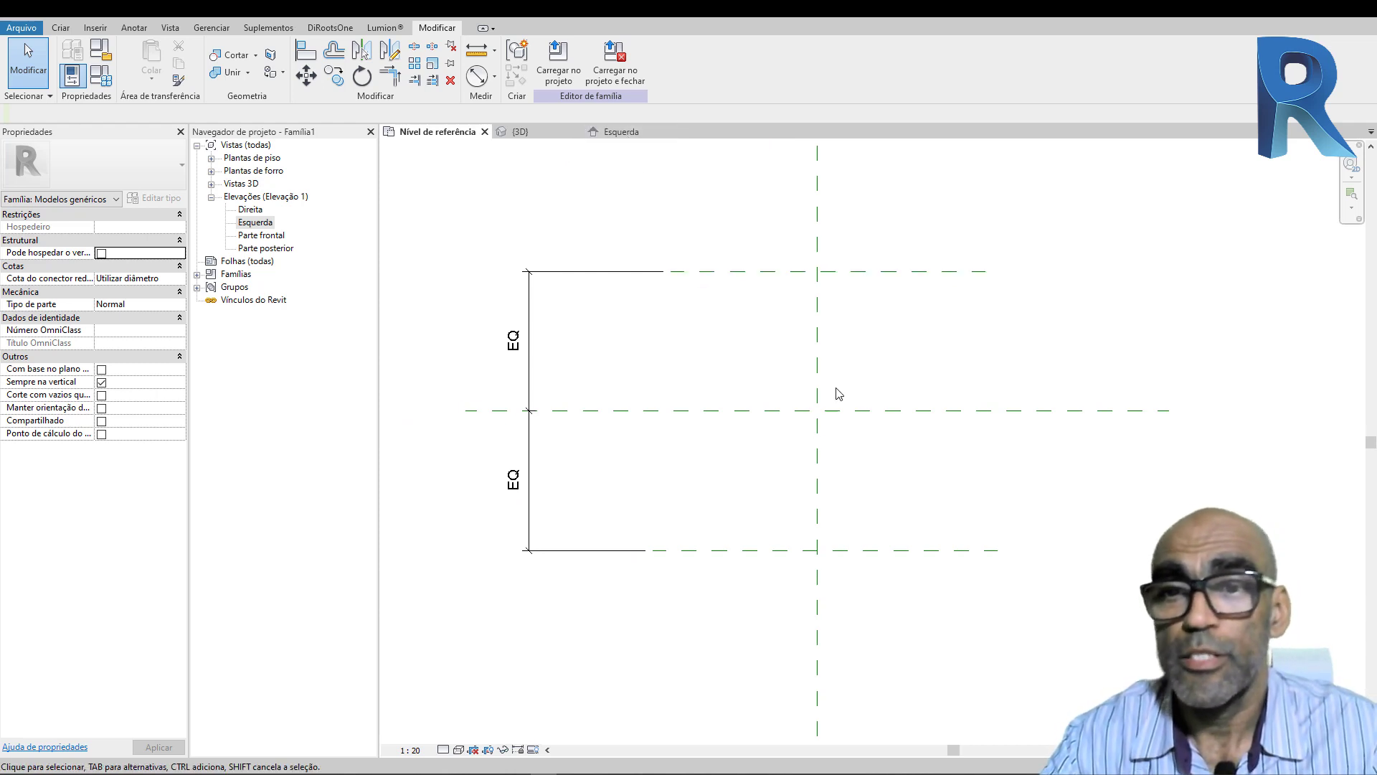
pyautogui.moveTo(839, 394); pyautogui.dragTo(819, 417, button='middle')
# Step: Delete the two outer horizontal reference planes in plan, together with their EQ dimension
pyautogui.click(762, 296)
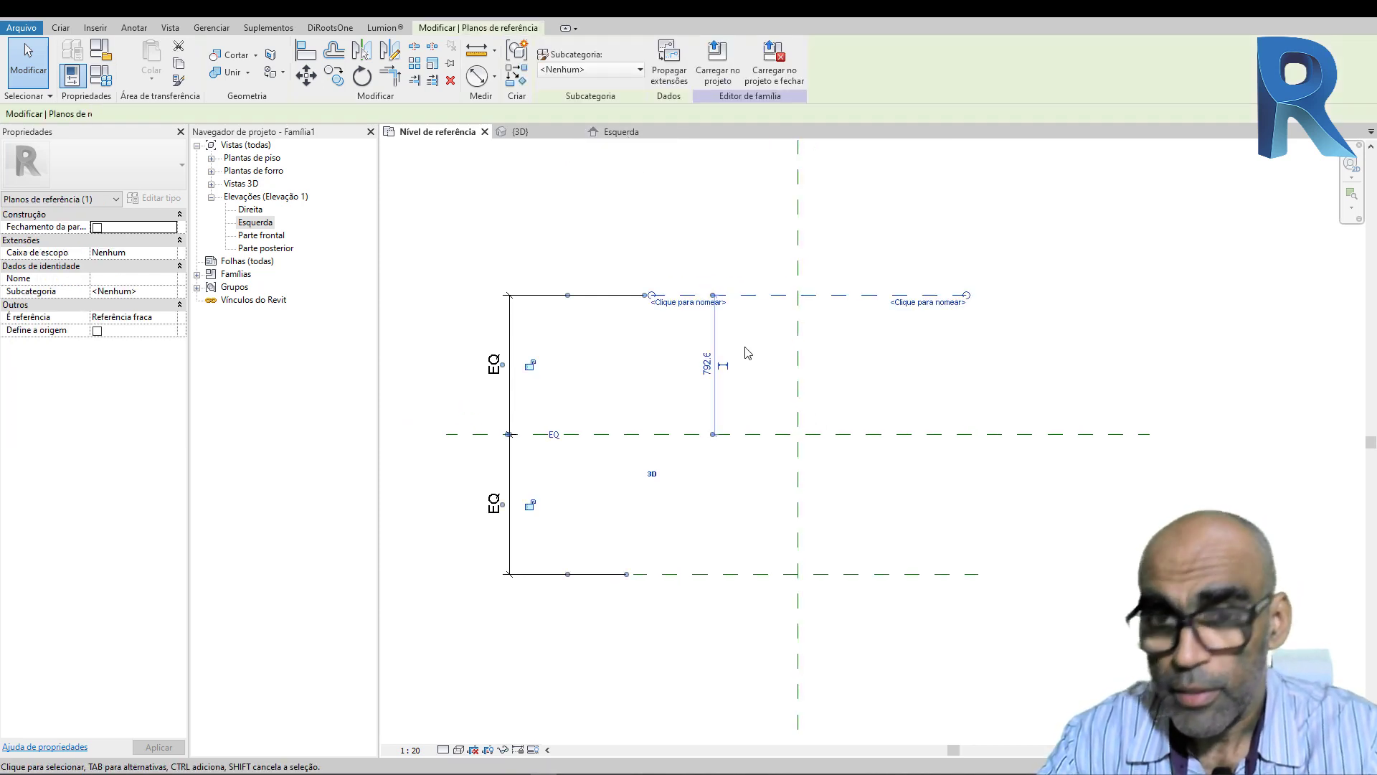
pyautogui.press('Delete')
pyautogui.click(748, 575)
pyautogui.press('Delete')
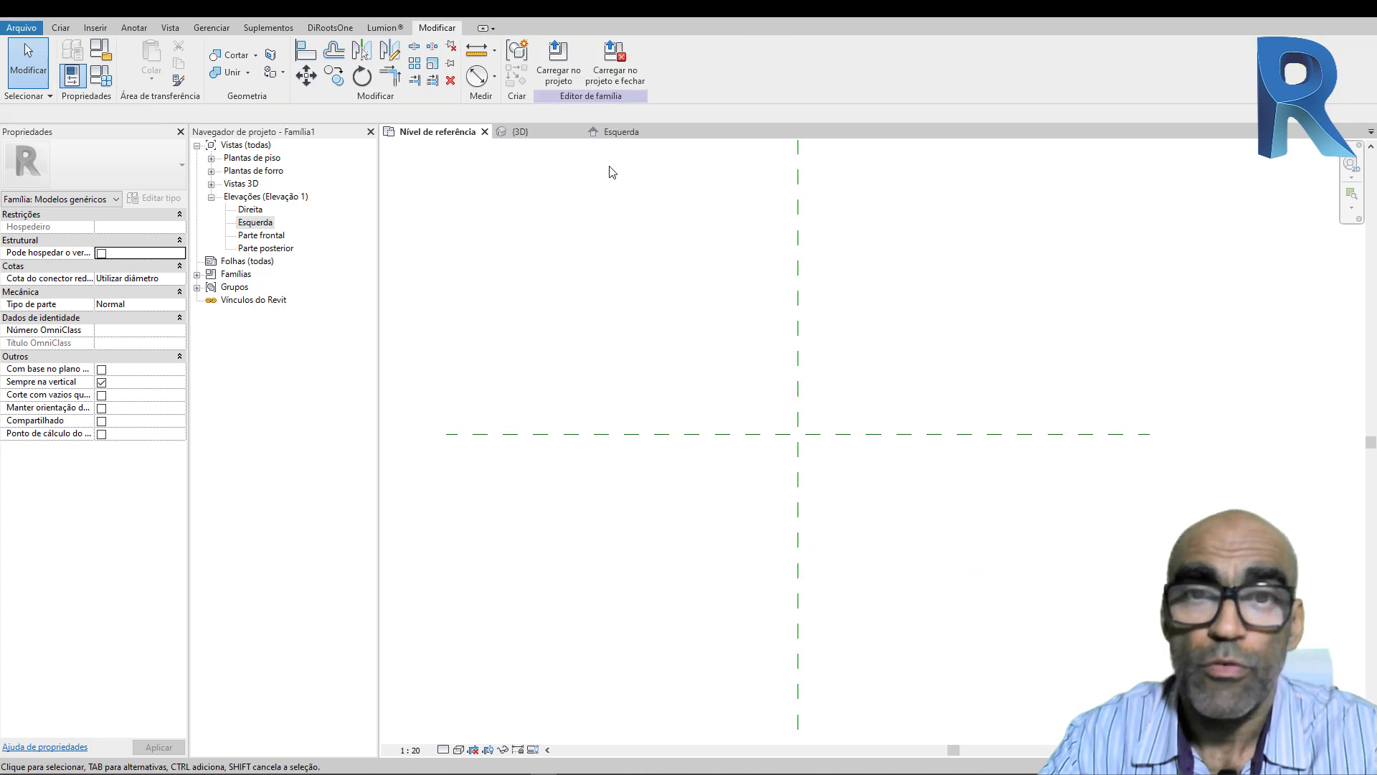
# Step: Start an extrusion in the Esquerda elevation and sketch a circle of about 360 mm radius centred where the vertical plane meets the reference level
pyautogui.click(621, 131)
pyautogui.scroll(-2, 717, 397)
pyautogui.moveTo(531, 541); pyautogui.dragTo(610, 394, button='middle')
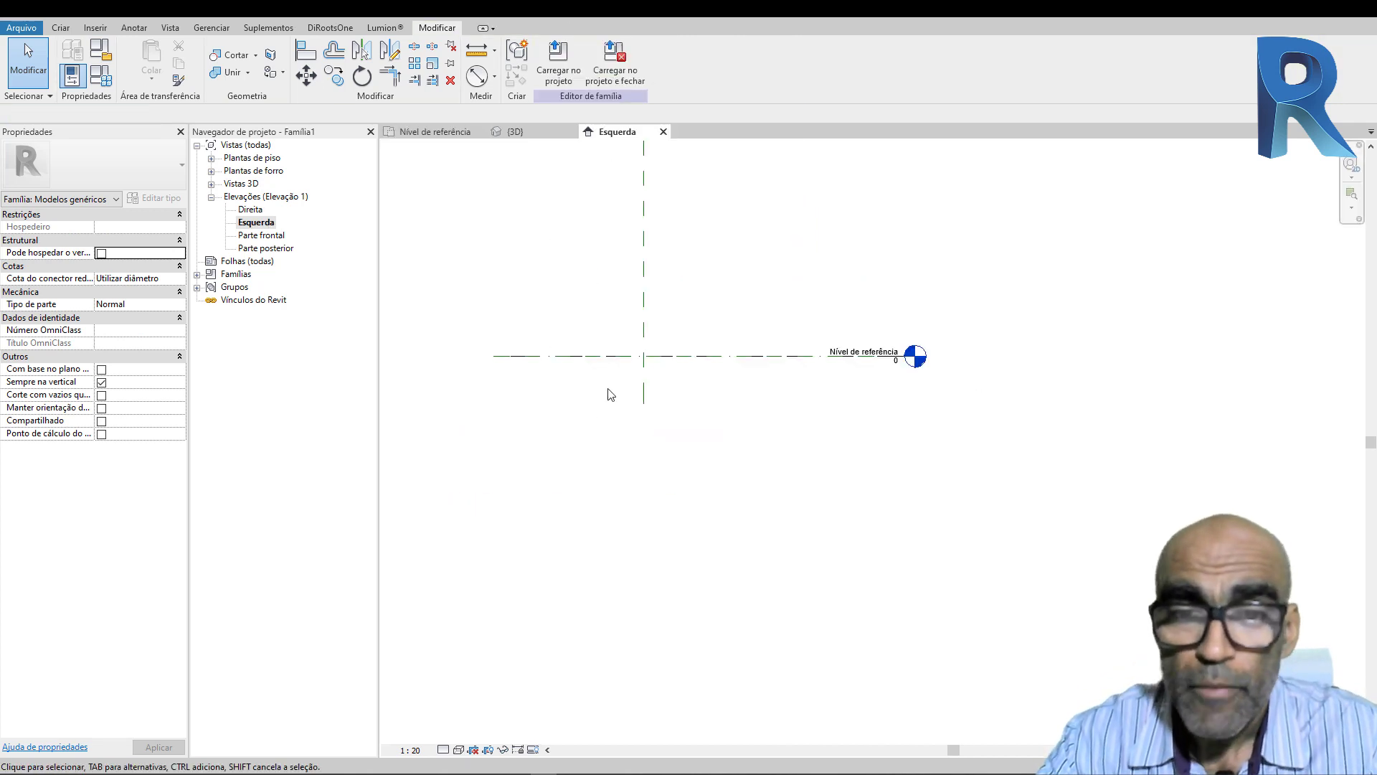
pyautogui.scroll(4, 610, 395)
pyautogui.moveTo(811, 298); pyautogui.dragTo(729, 412, button='middle')
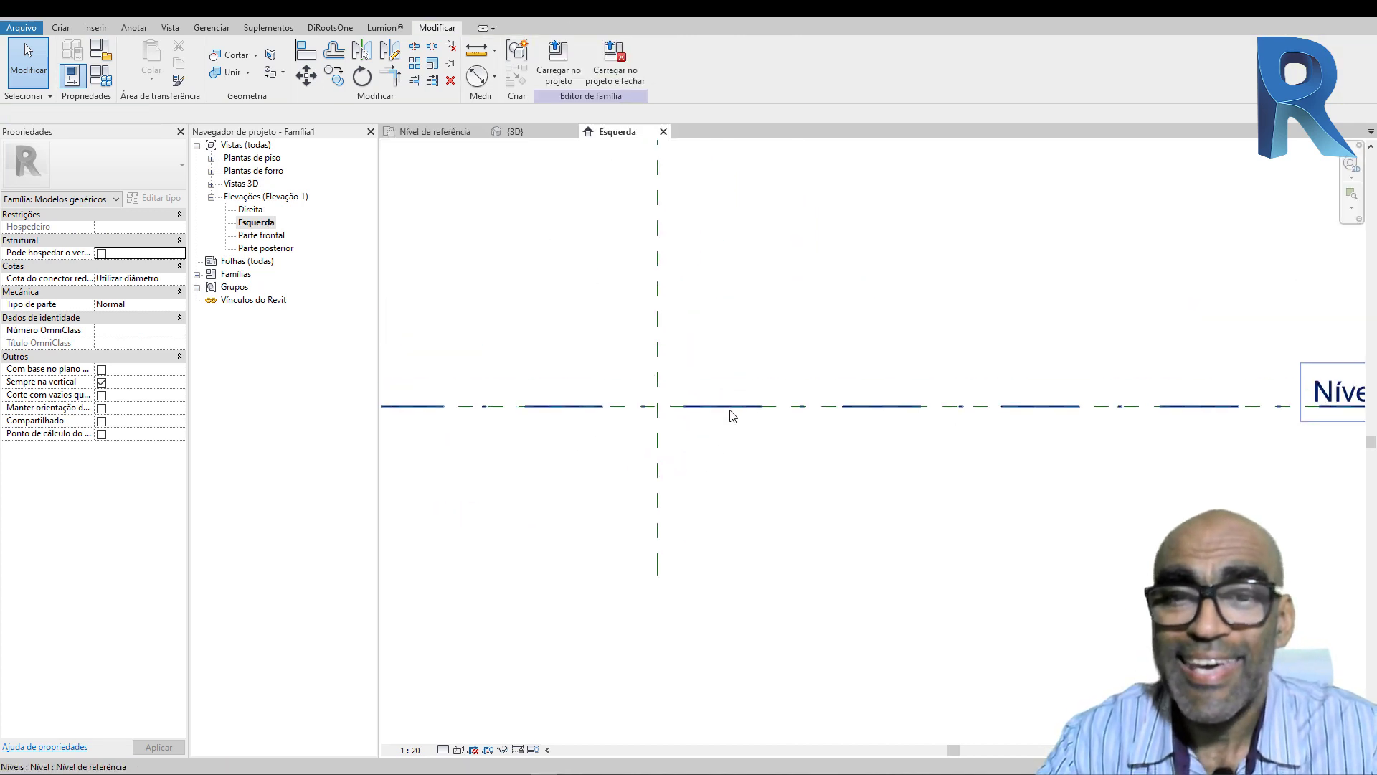
pyautogui.click(61, 28)
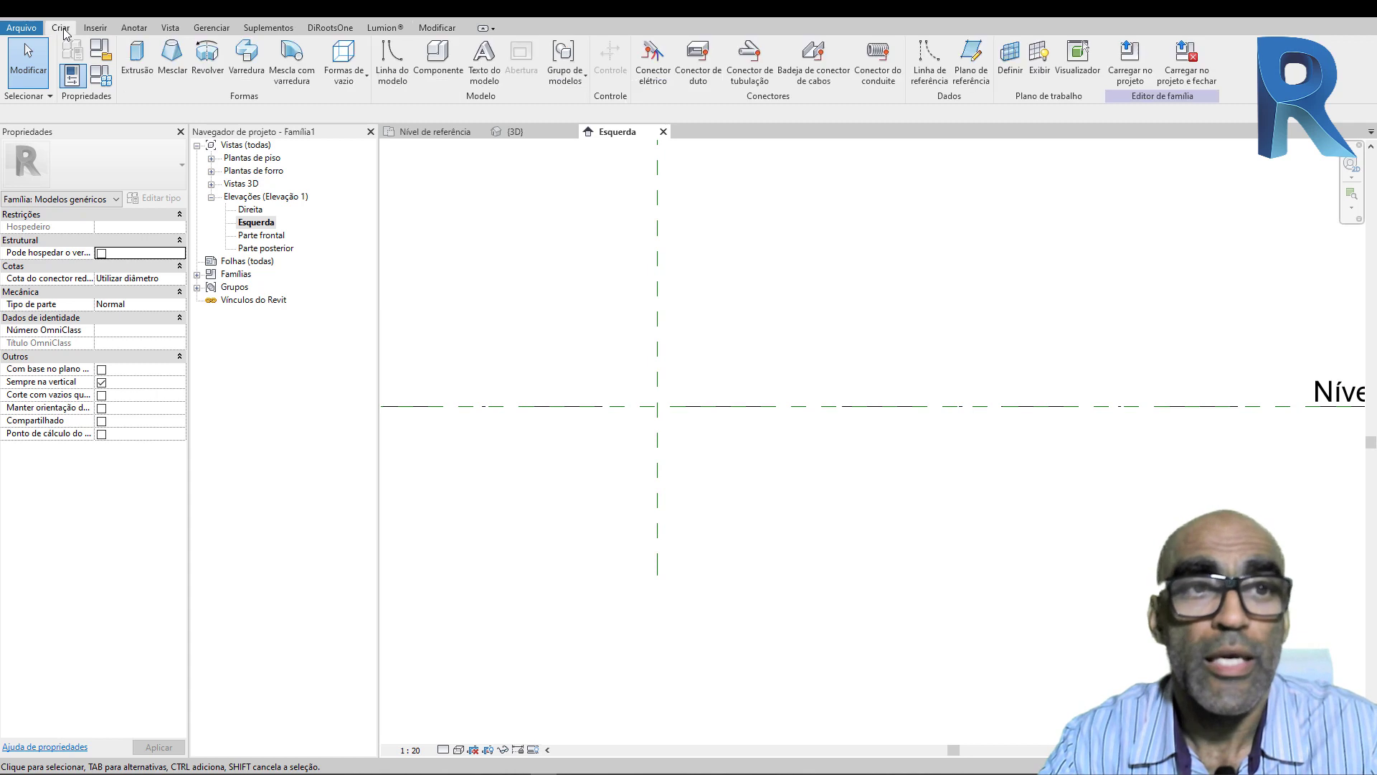
pyautogui.click(135, 58)
pyautogui.click(640, 47)
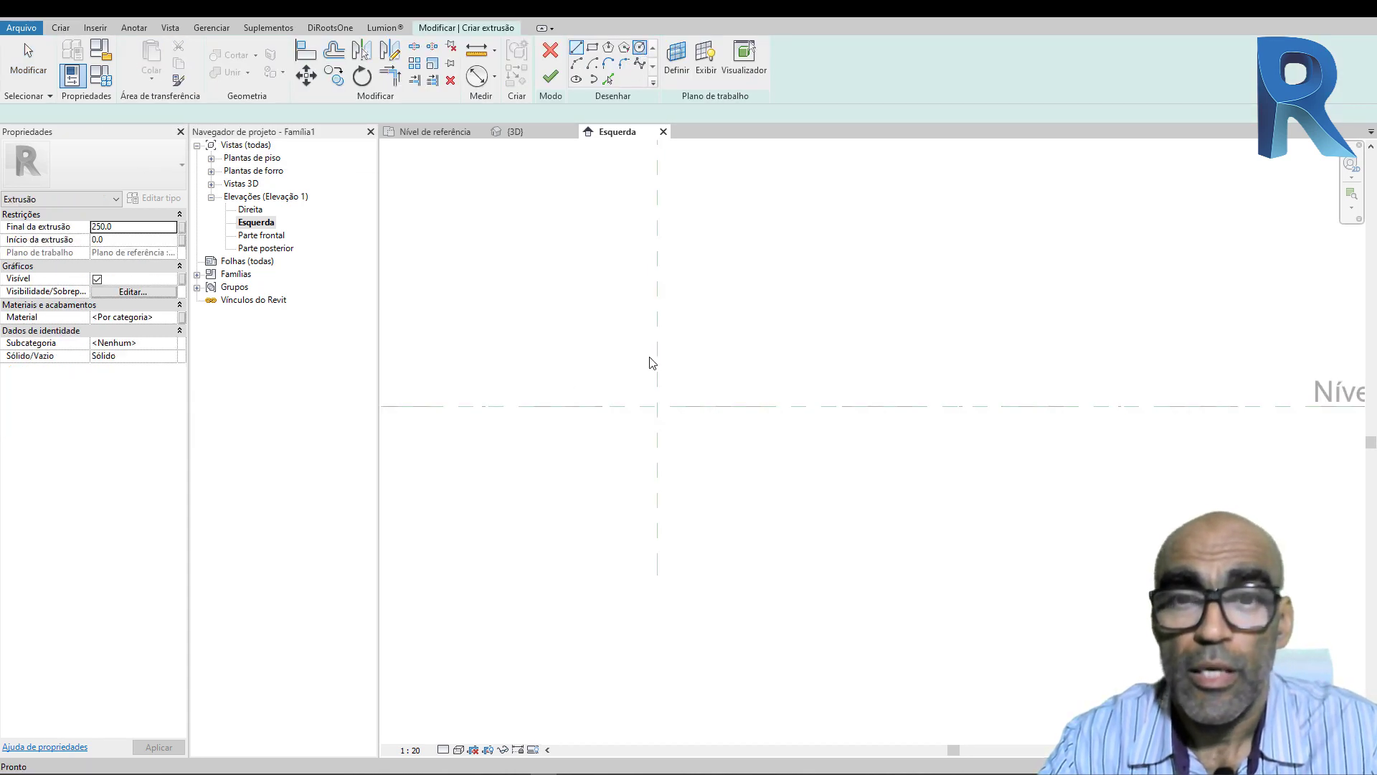
pyautogui.click(657, 406)
pyautogui.click(657, 290)
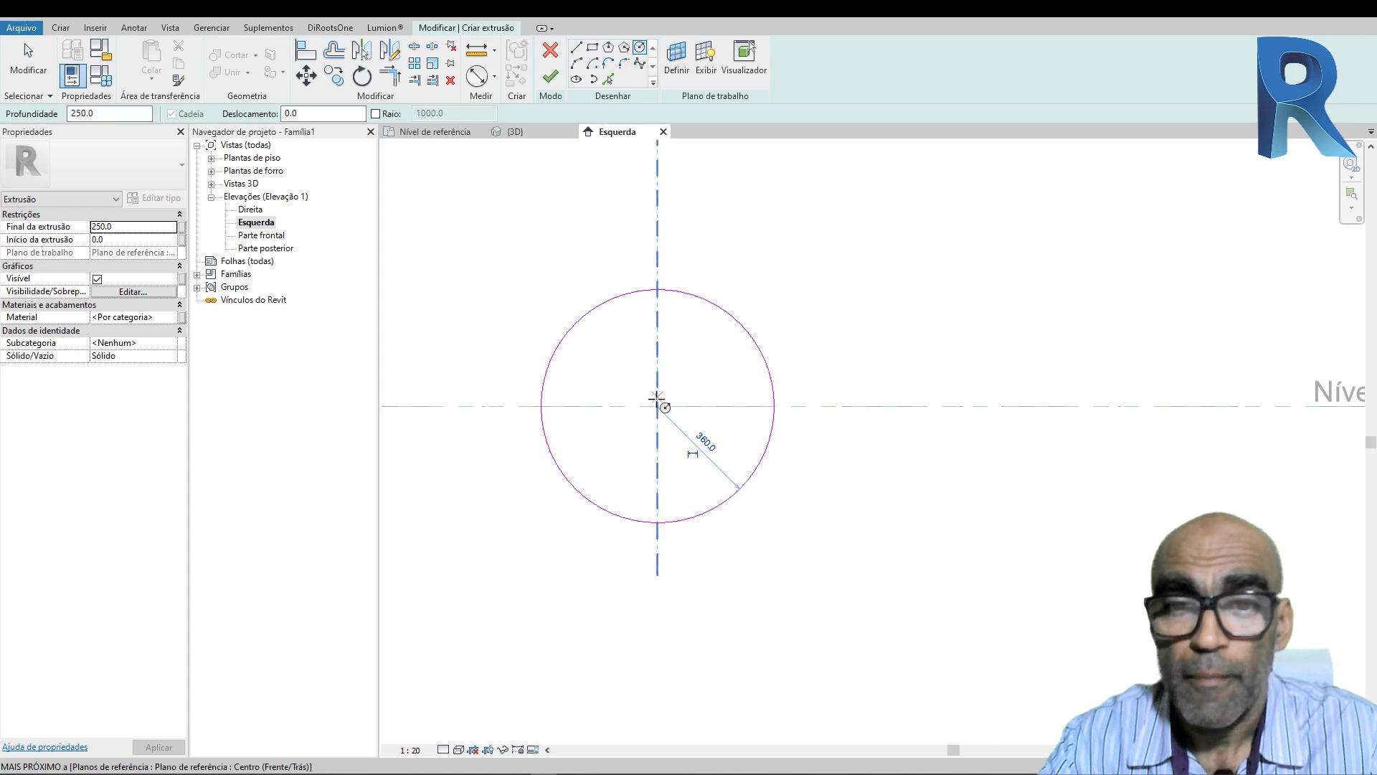
# Step: Sketch a concentric inner circle of about 180 mm radius within the larger circle
pyautogui.click(657, 406)
pyautogui.click(657, 346)
pyautogui.press('Escape')
pyautogui.press('Escape')
pyautogui.scroll(3, 691, 409)
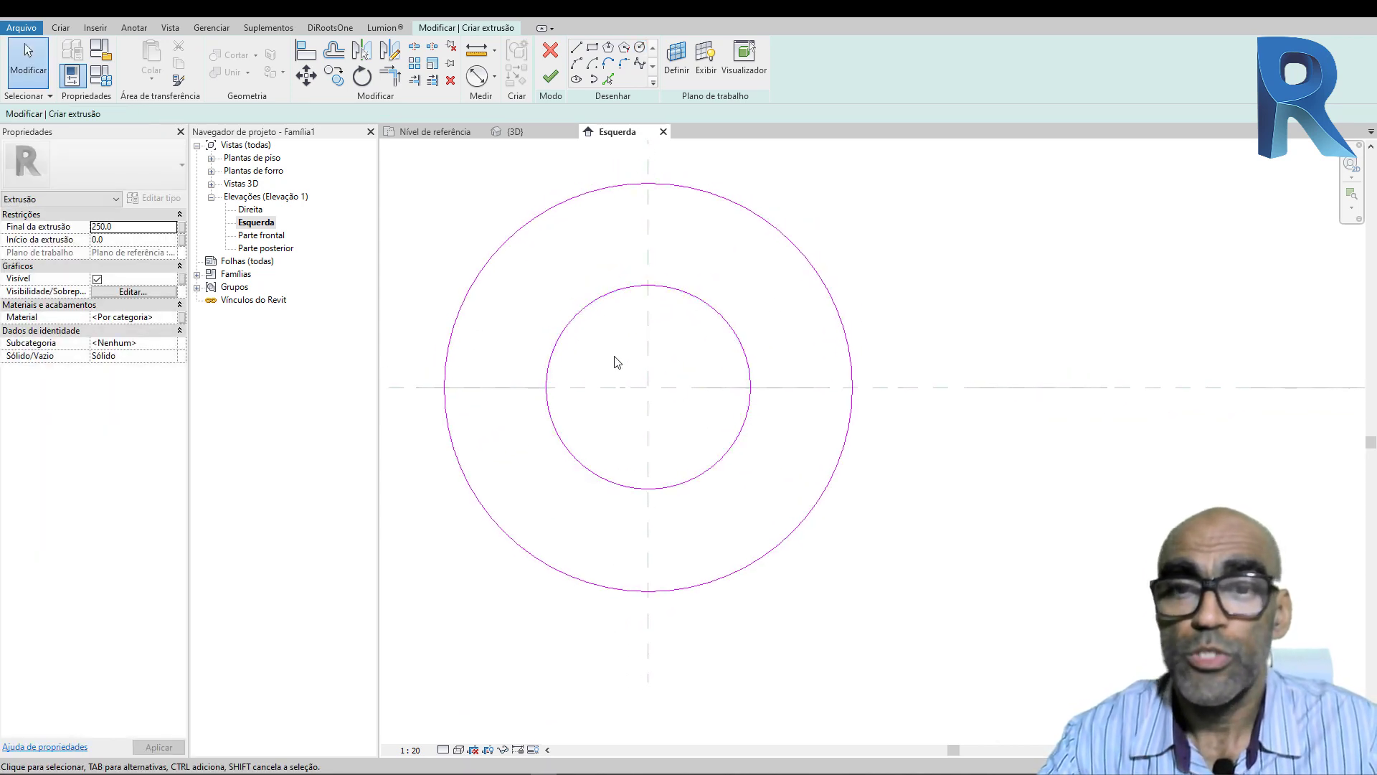
pyautogui.scroll(-2, 708, 318)
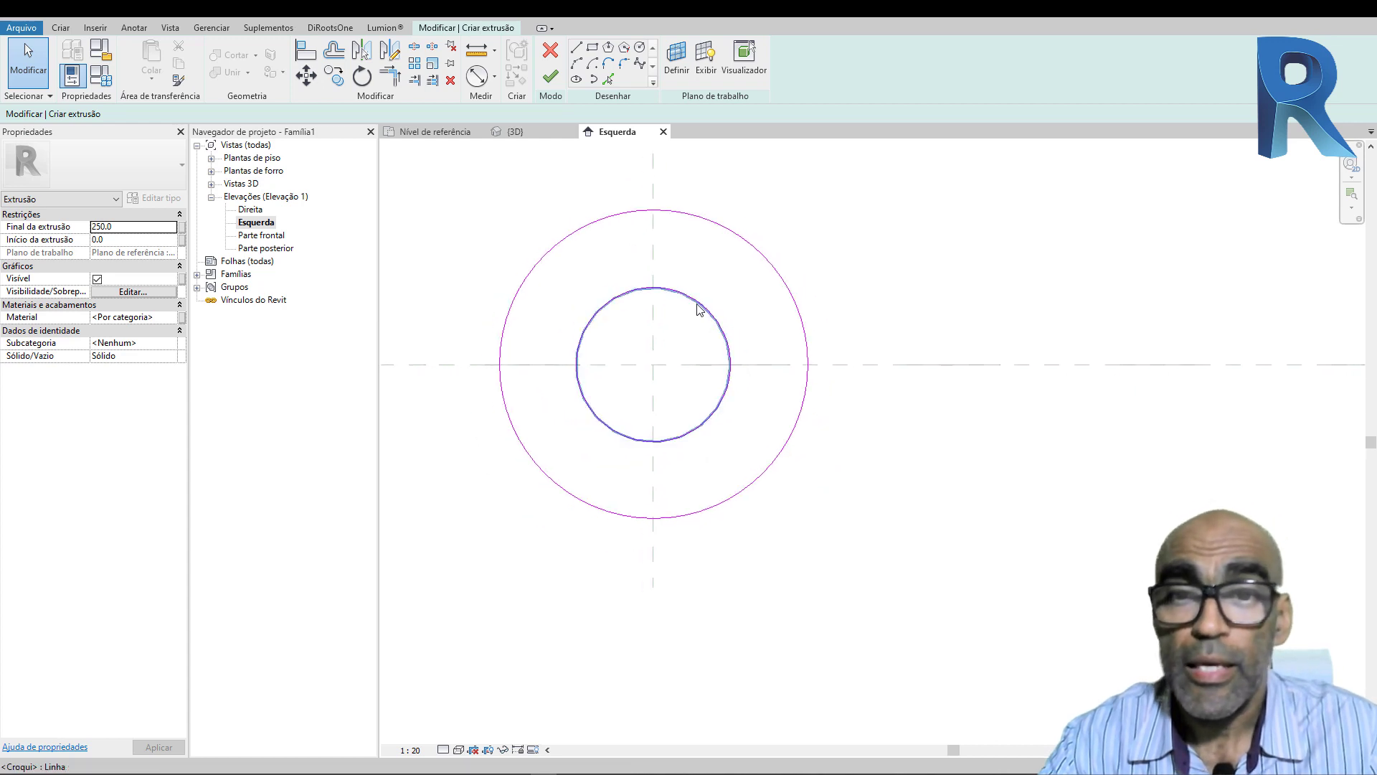
pyautogui.scroll(3, 688, 359)
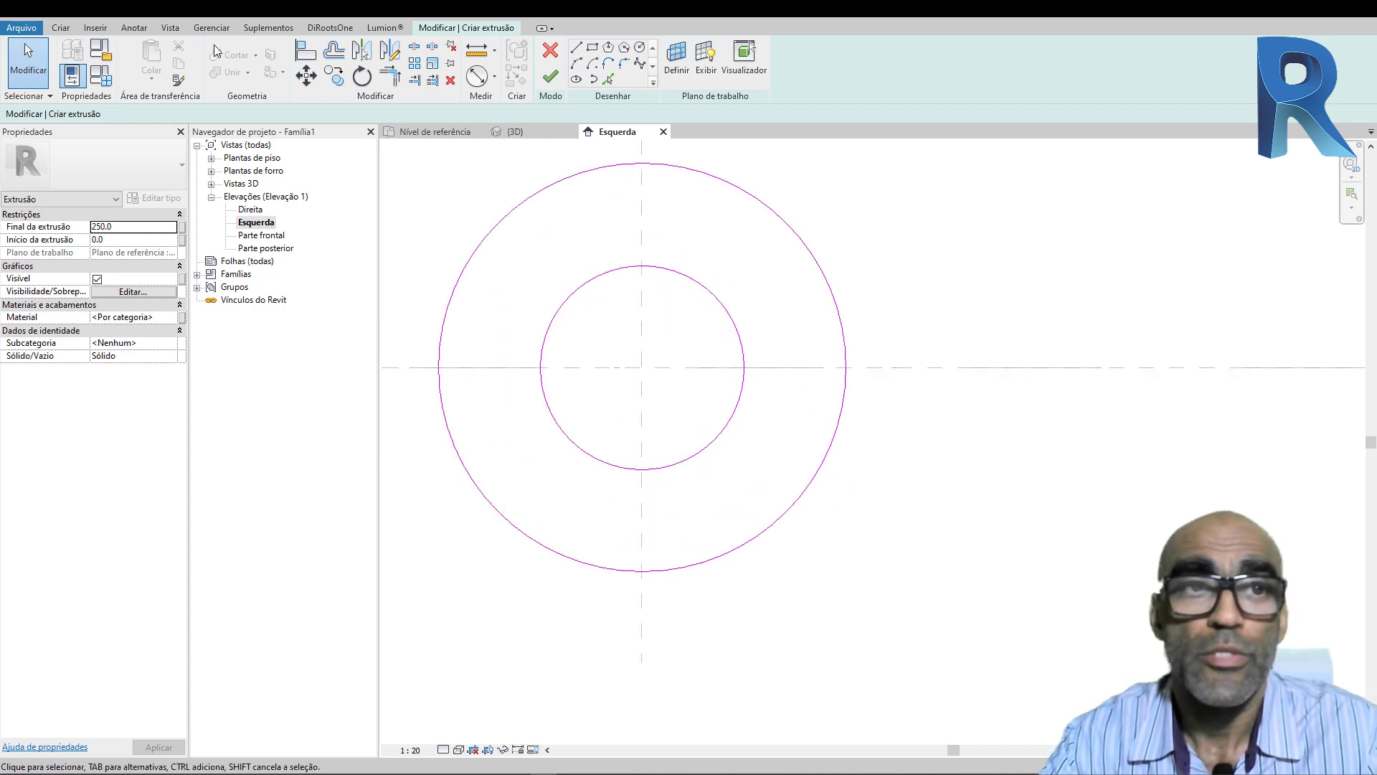
# Step: Add radial dimensions to the inner and outer circles of the extrusion sketch
pyautogui.click(63, 30)
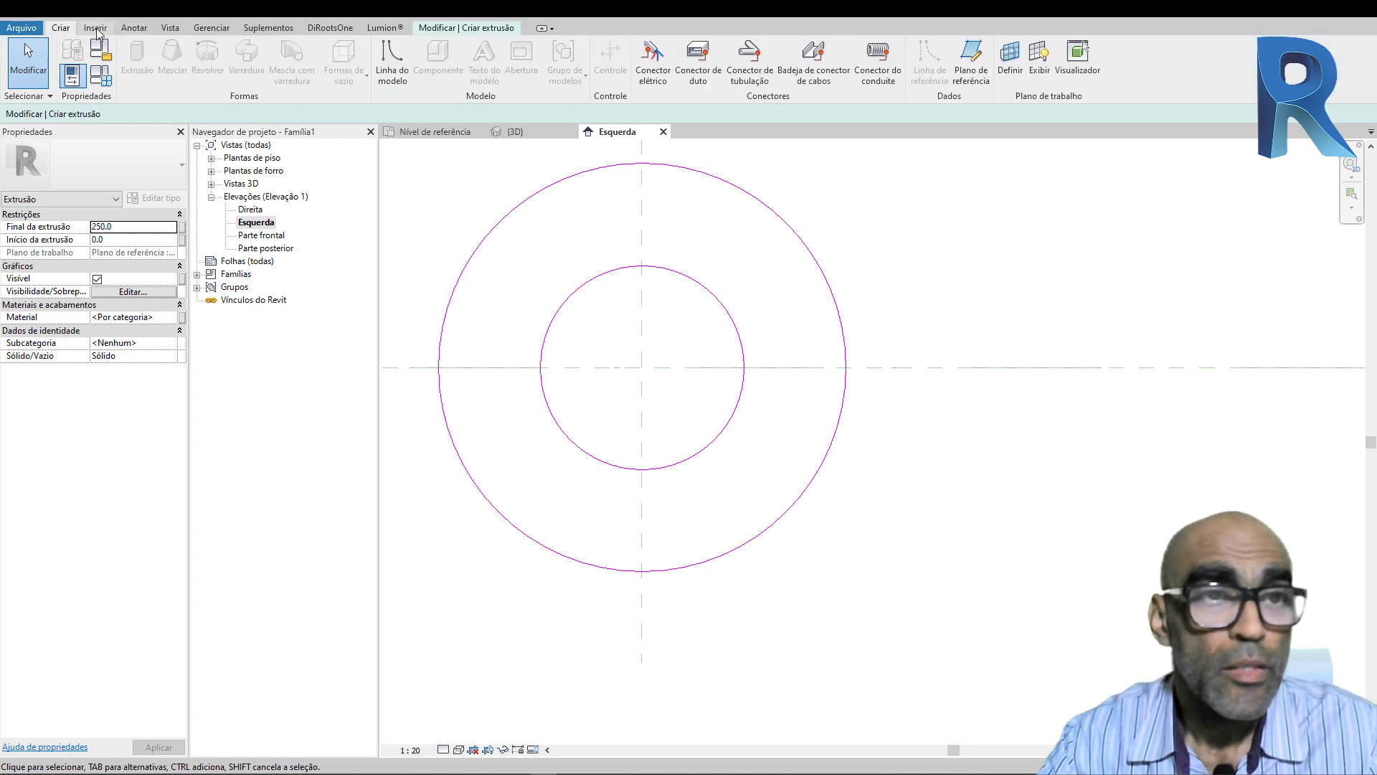
pyautogui.click(101, 29)
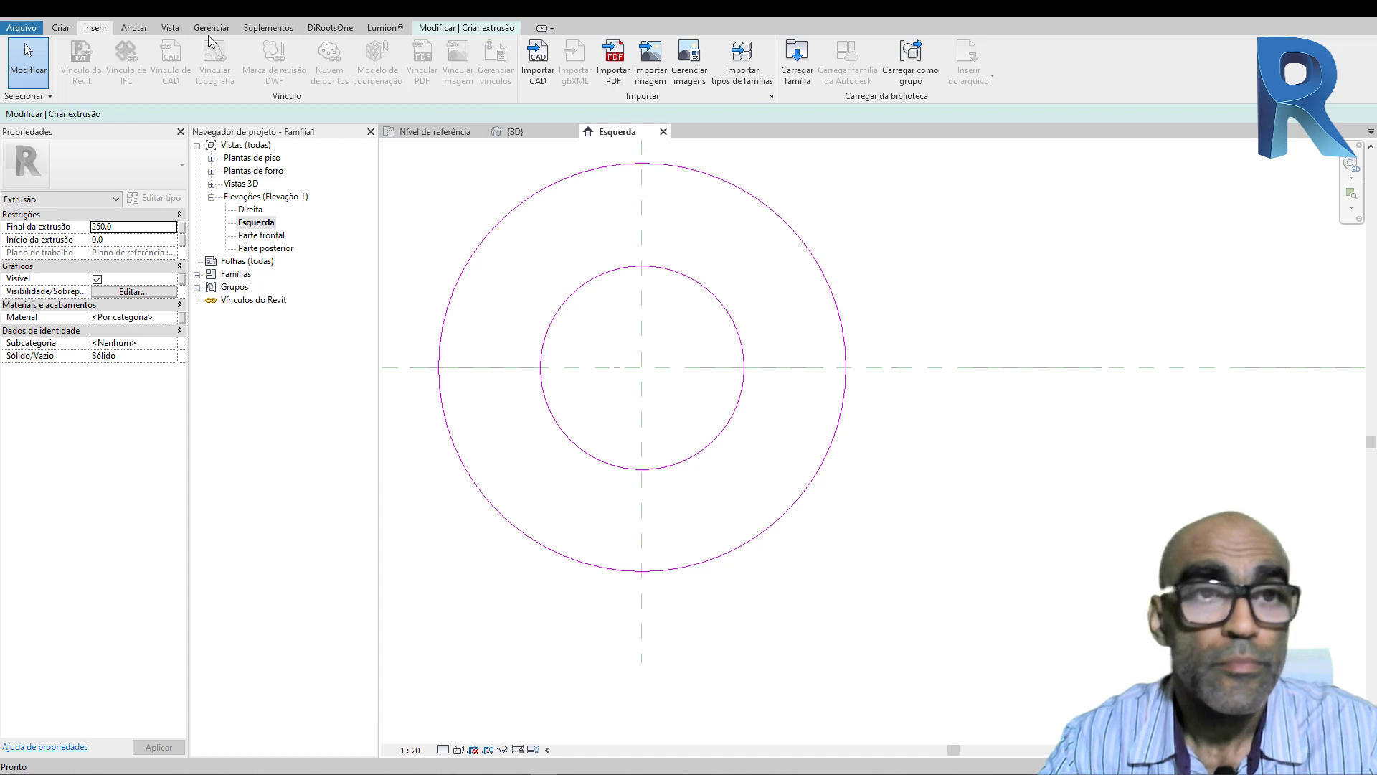
pyautogui.click(137, 30)
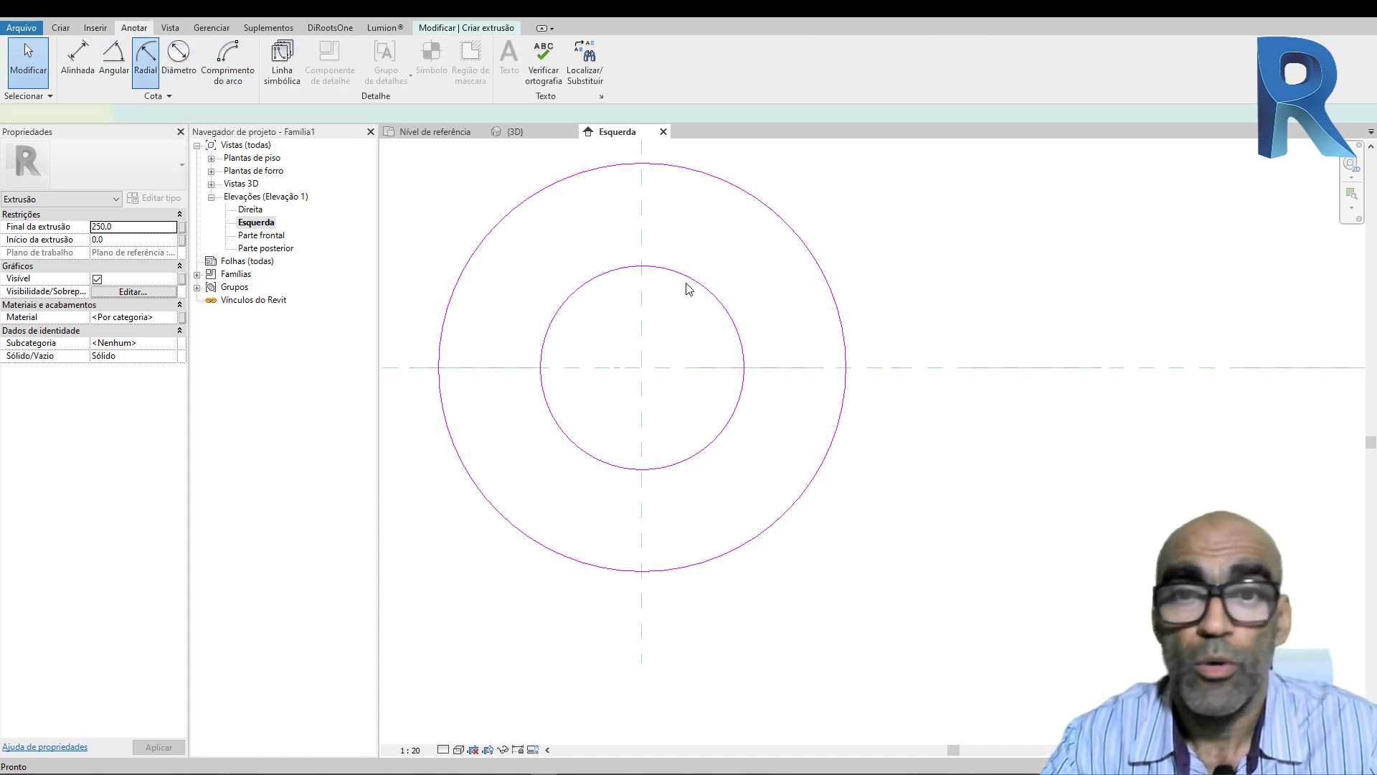
pyautogui.click(708, 290)
pyautogui.click(739, 277)
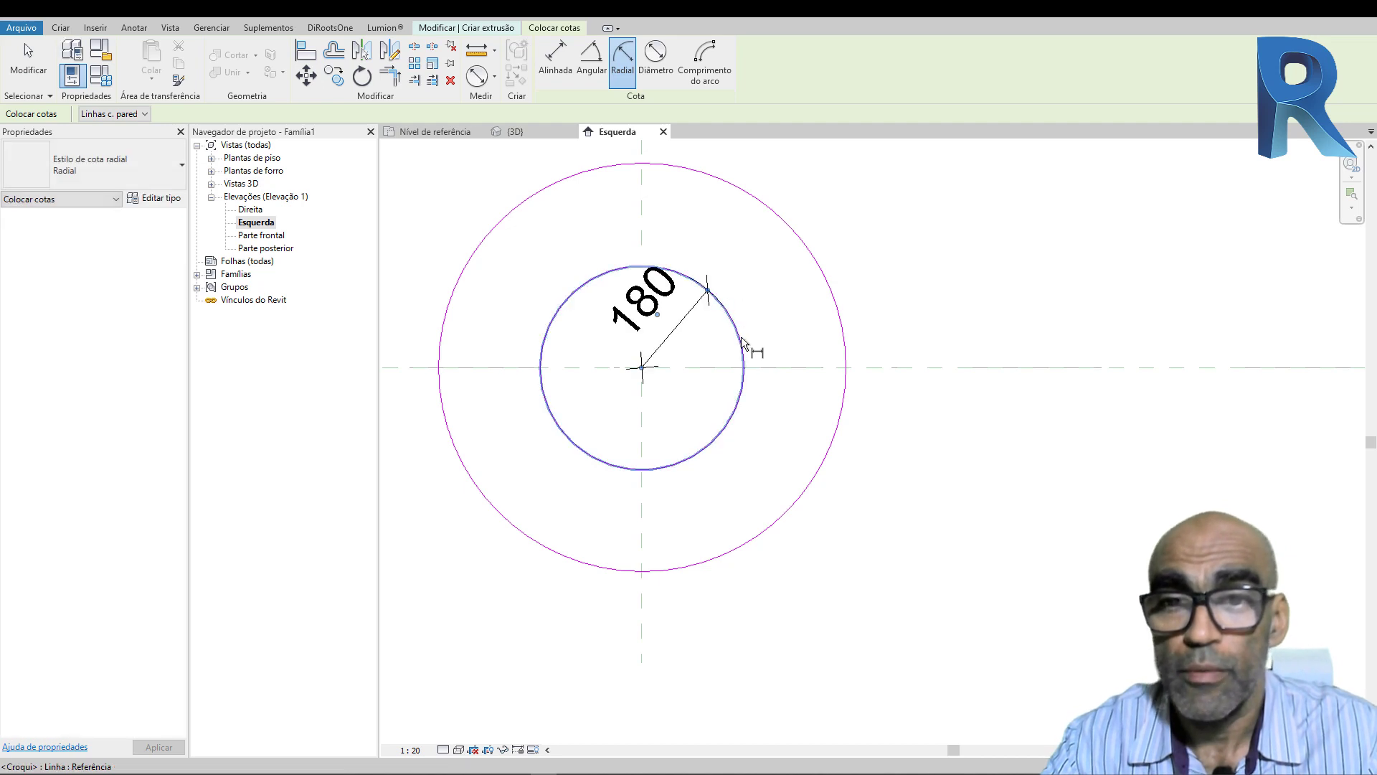
pyautogui.click(838, 292)
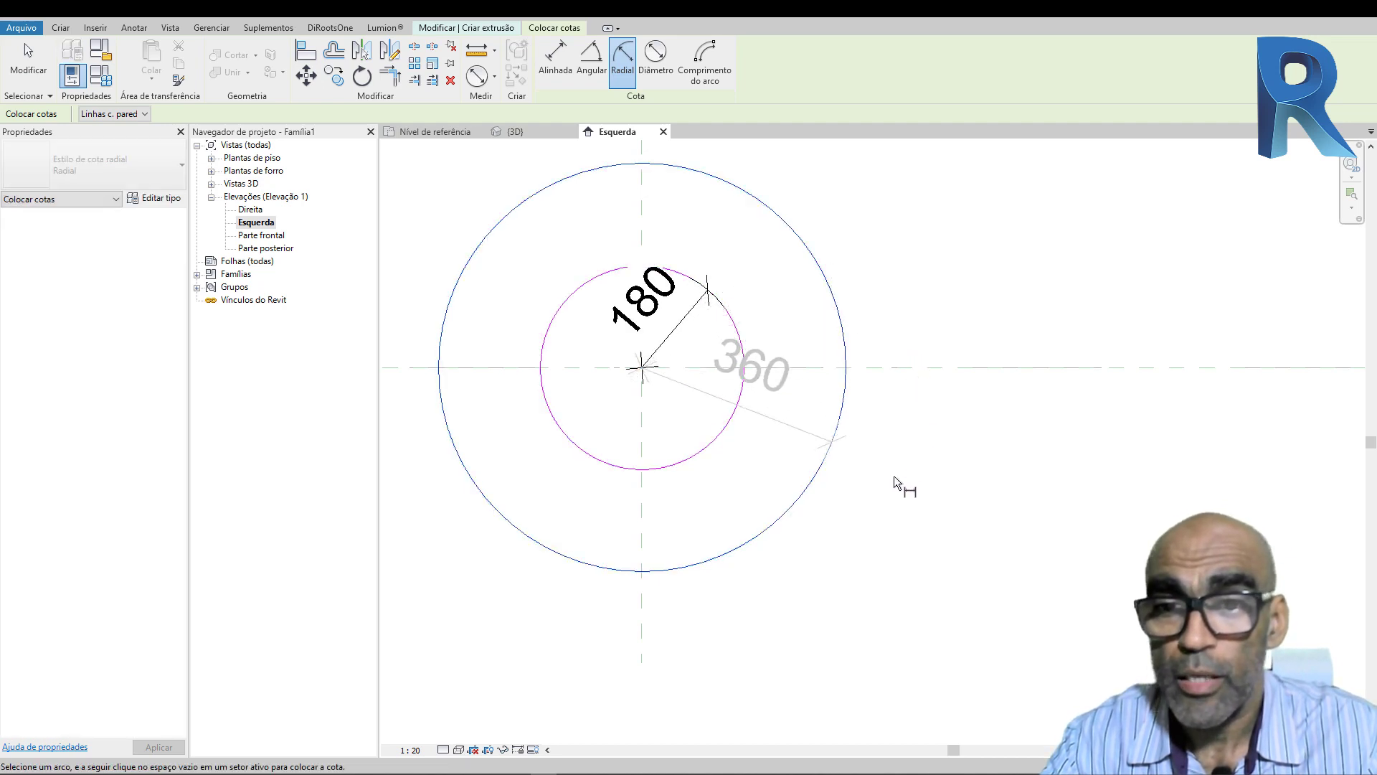
pyautogui.click(809, 544)
pyautogui.press('Escape')
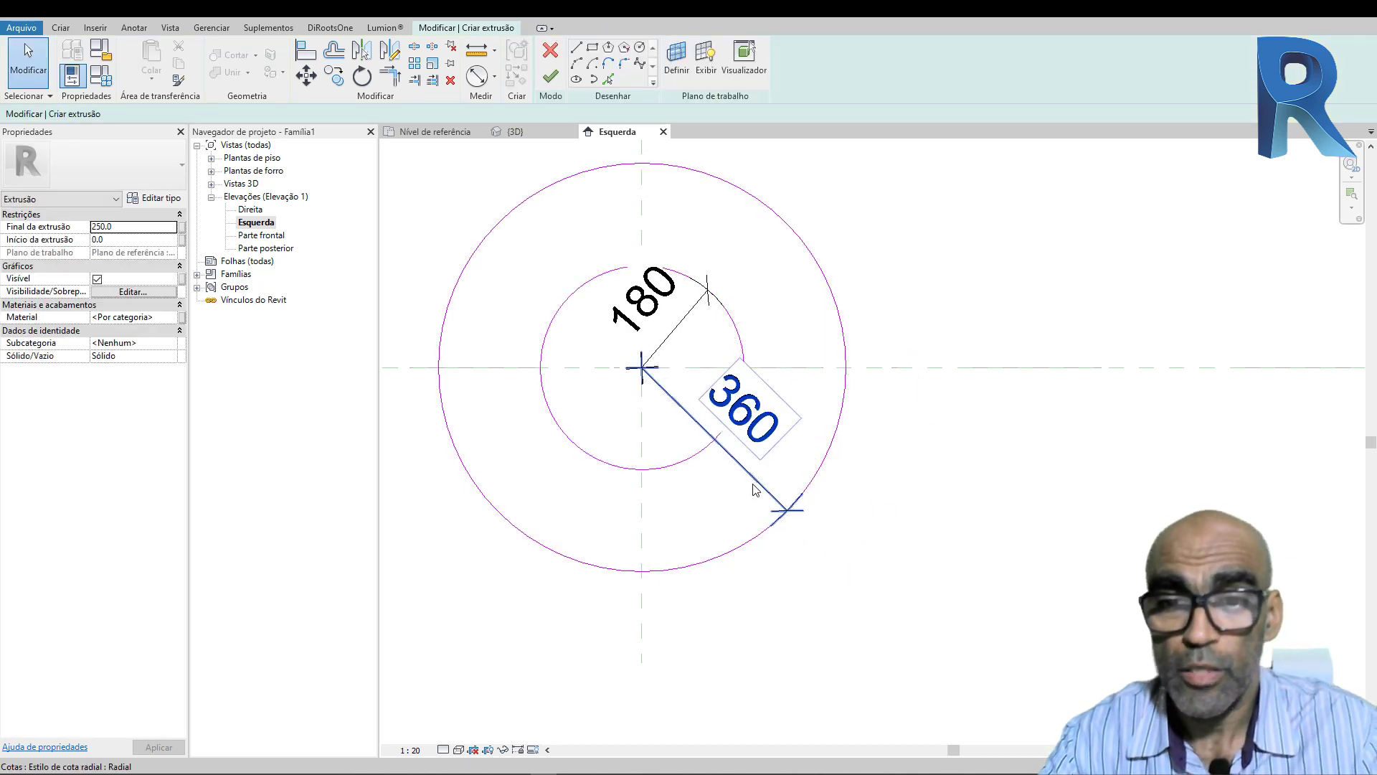
pyautogui.click(753, 485)
pyautogui.press('Escape')
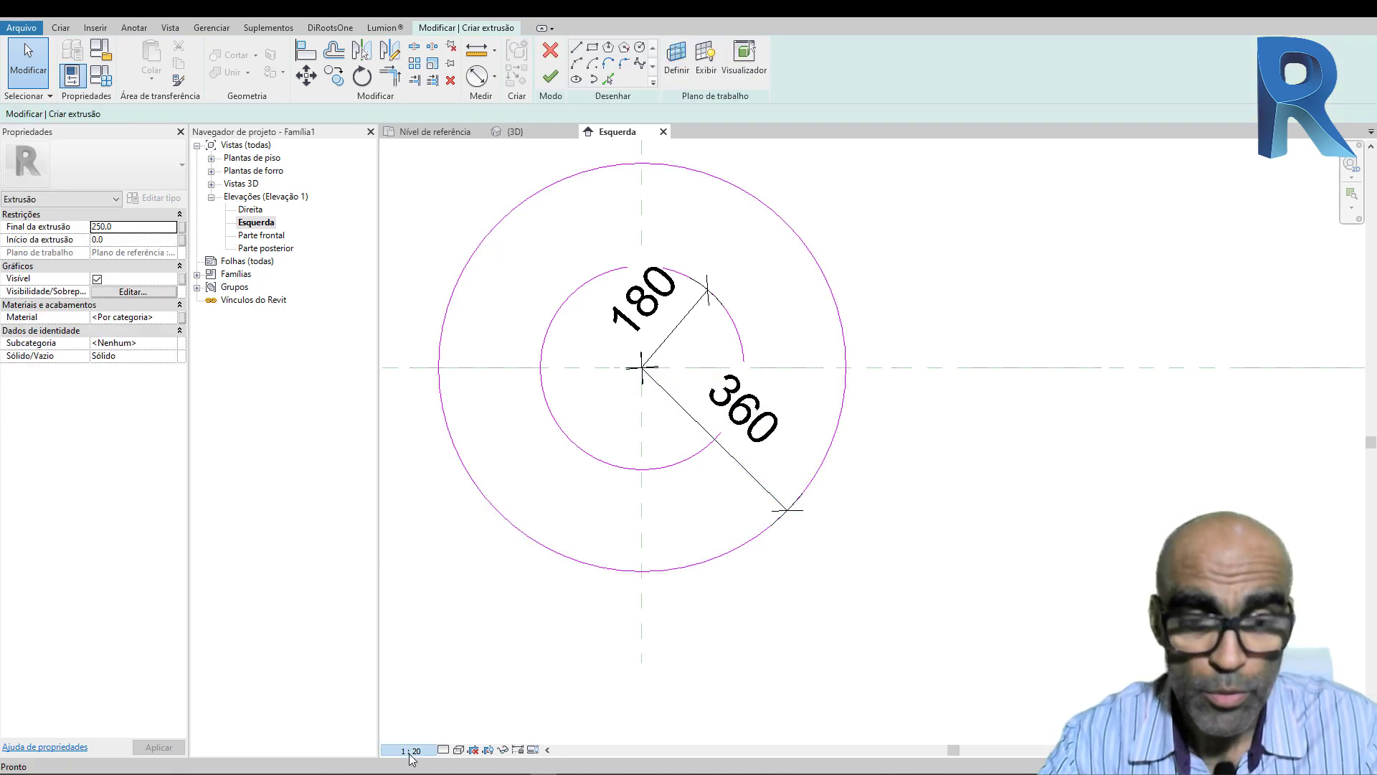
# Step: Set the Esquerda view scale to 1:5 to make the dimension text smaller
pyautogui.click(411, 750)
pyautogui.click(433, 573)
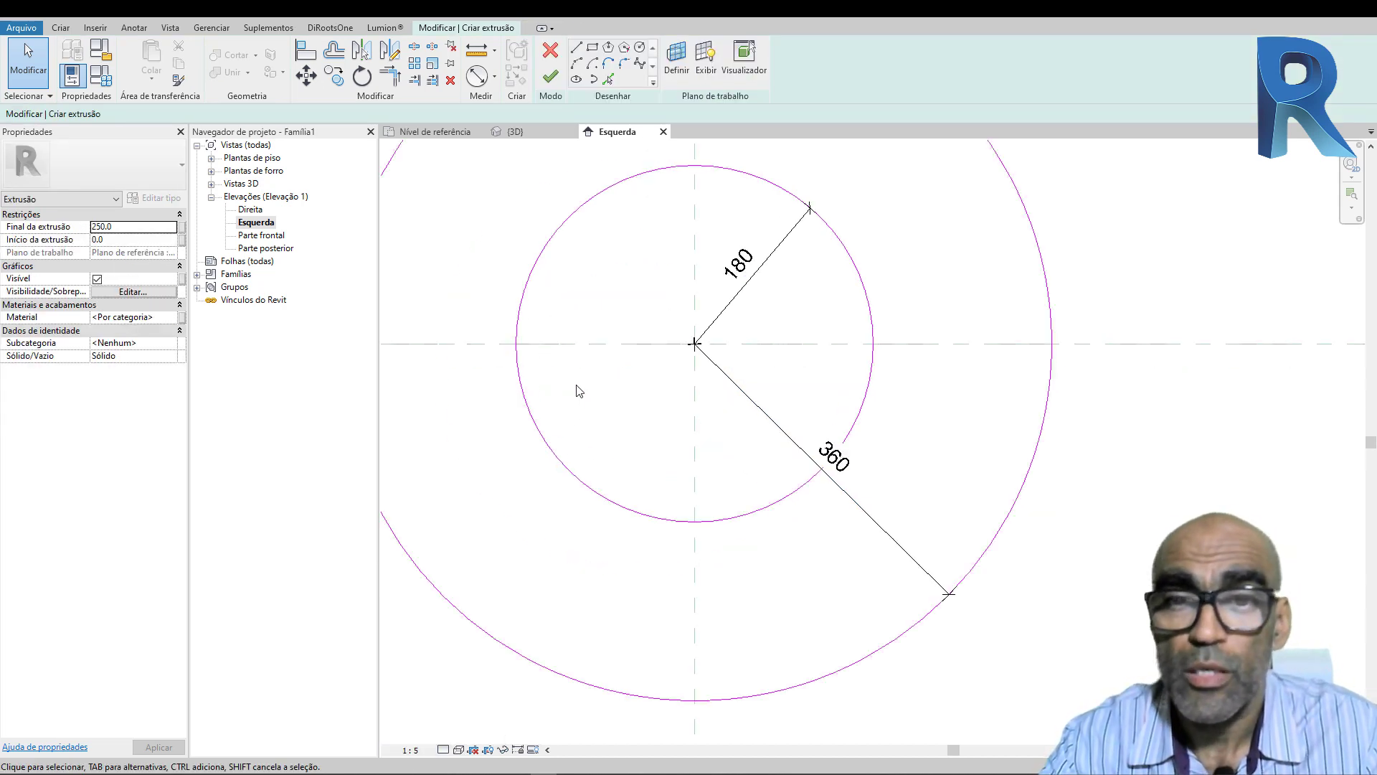
pyautogui.moveTo(579, 391); pyautogui.dragTo(619, 455, button='middle')
pyautogui.scroll(-1, 790, 369)
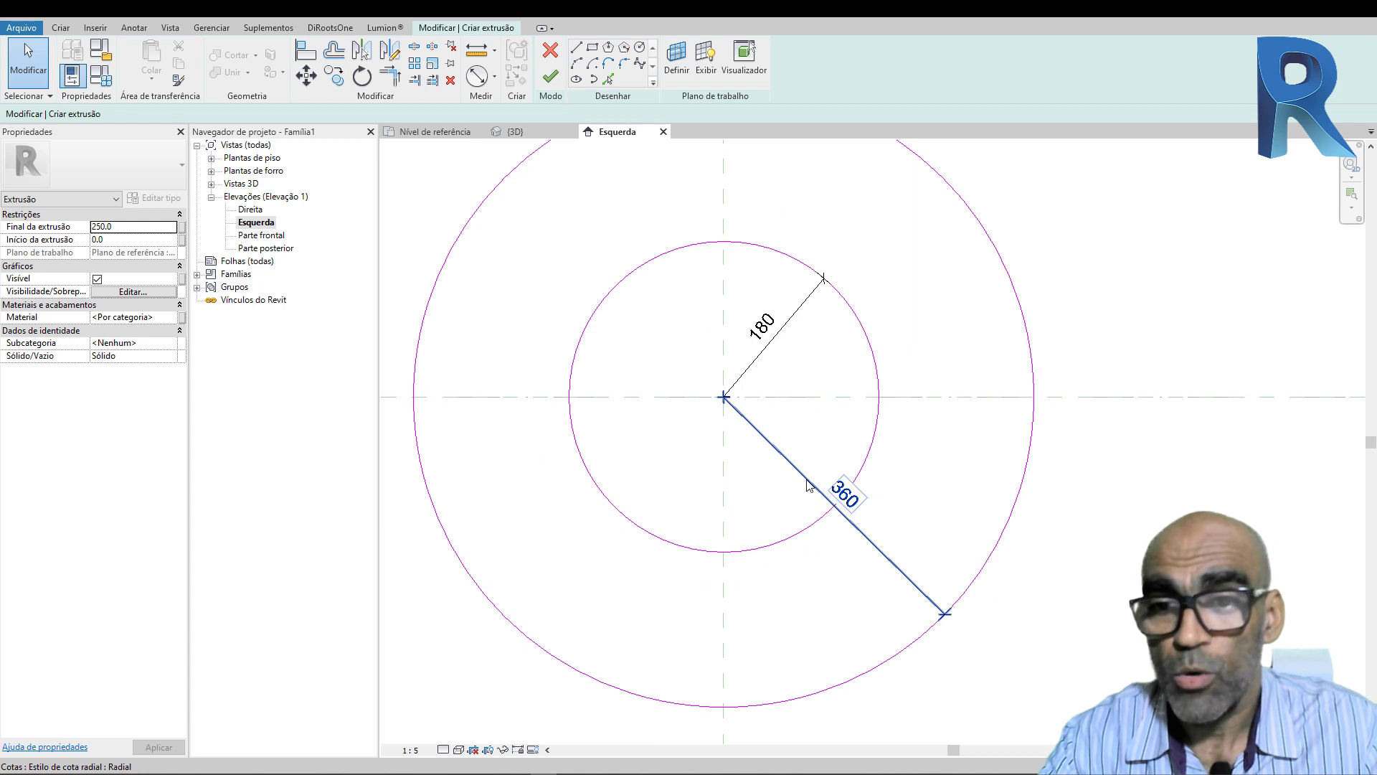
# Step: Label the outer circle's radial dimension with a new instance family parameter named Re, grouped under Cotas
pyautogui.click(808, 486)
pyautogui.scroll(-1, 650, 473)
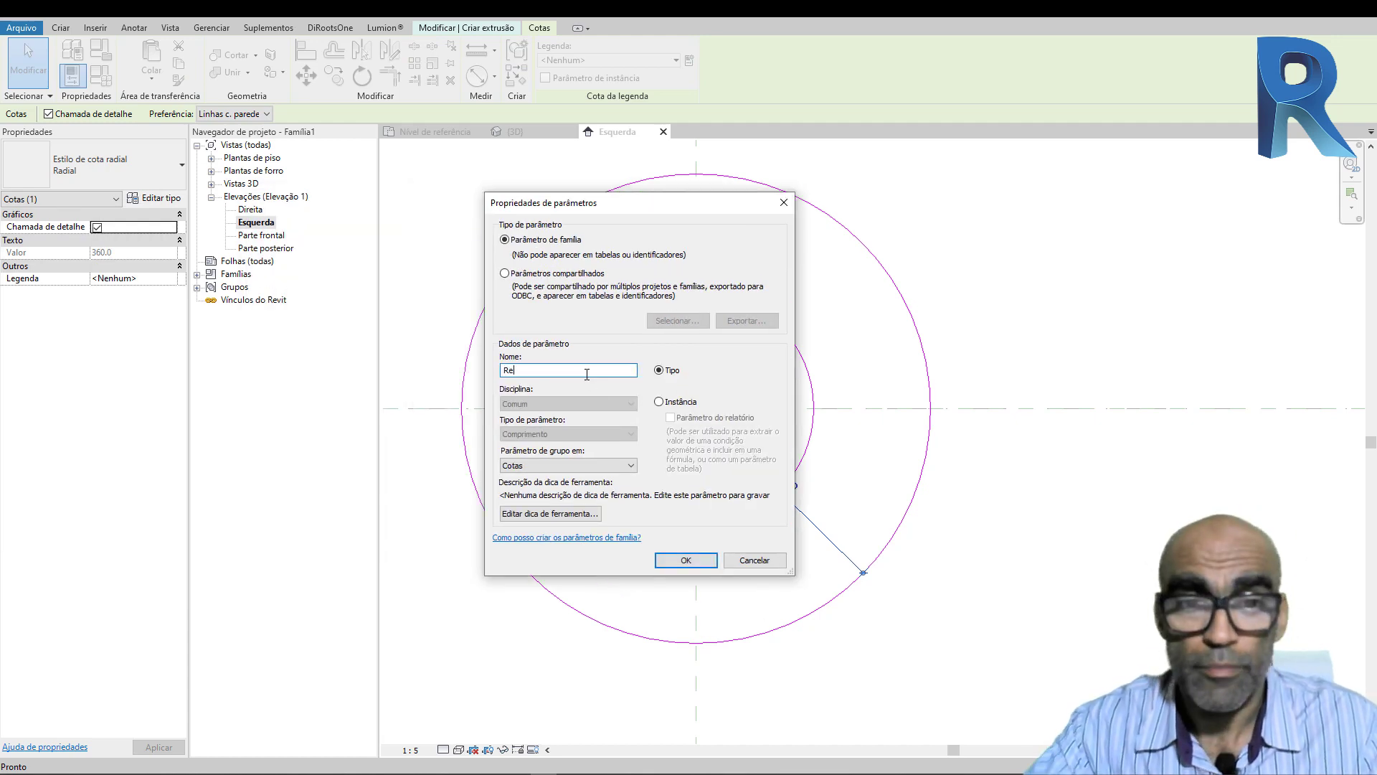
pyautogui.click(658, 402)
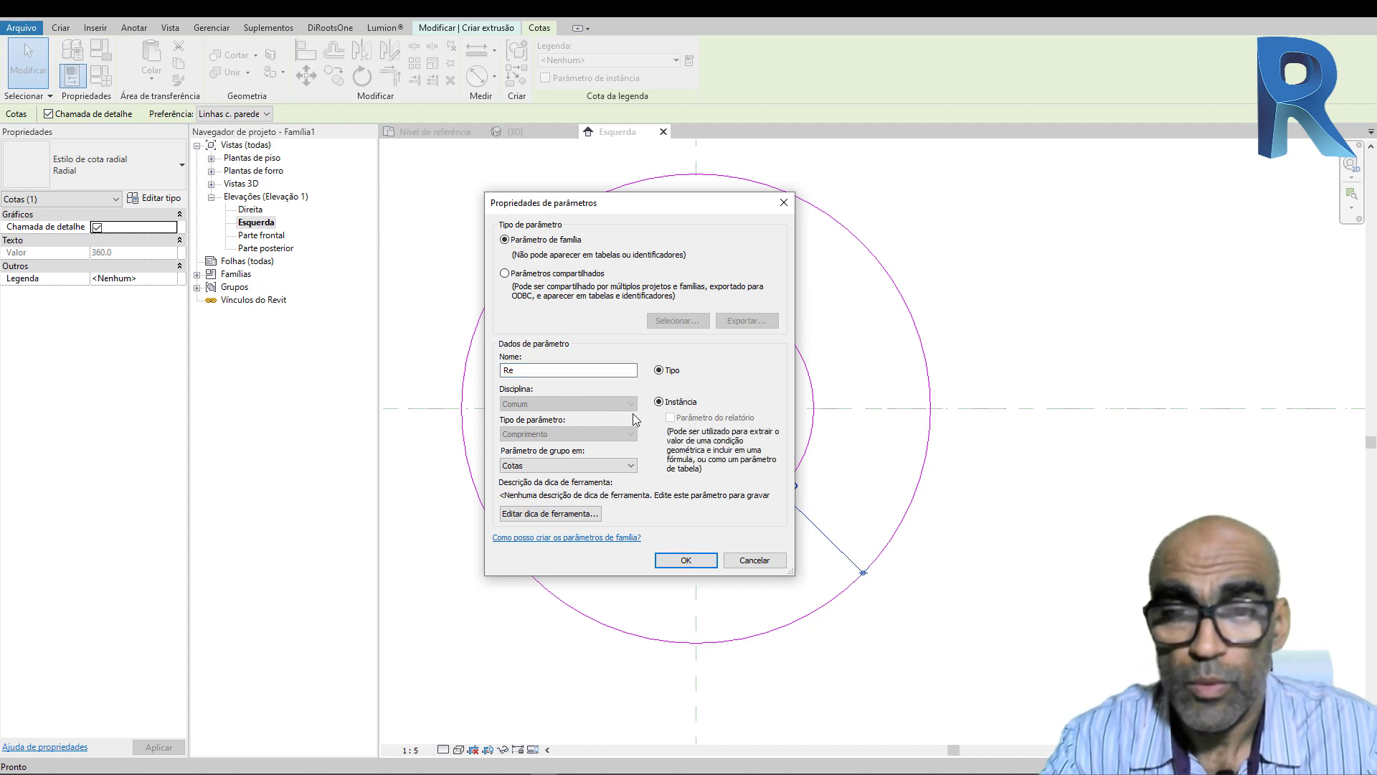
pyautogui.click(685, 560)
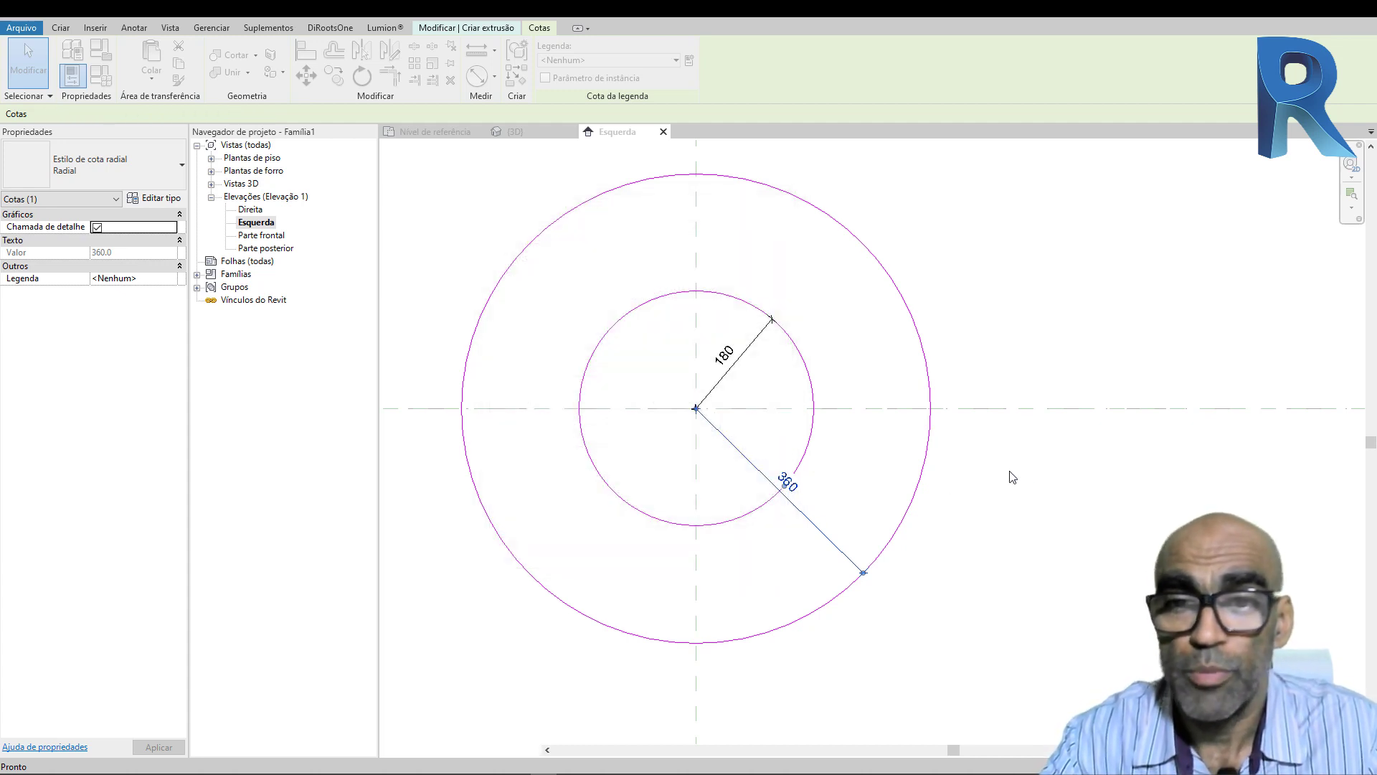
pyautogui.press('Escape')
# Step: Label the inner circle's radial dimension with a new instance family parameter named Ri, grouped under Cotas, and finish the extrusion sketch
pyautogui.click(752, 308)
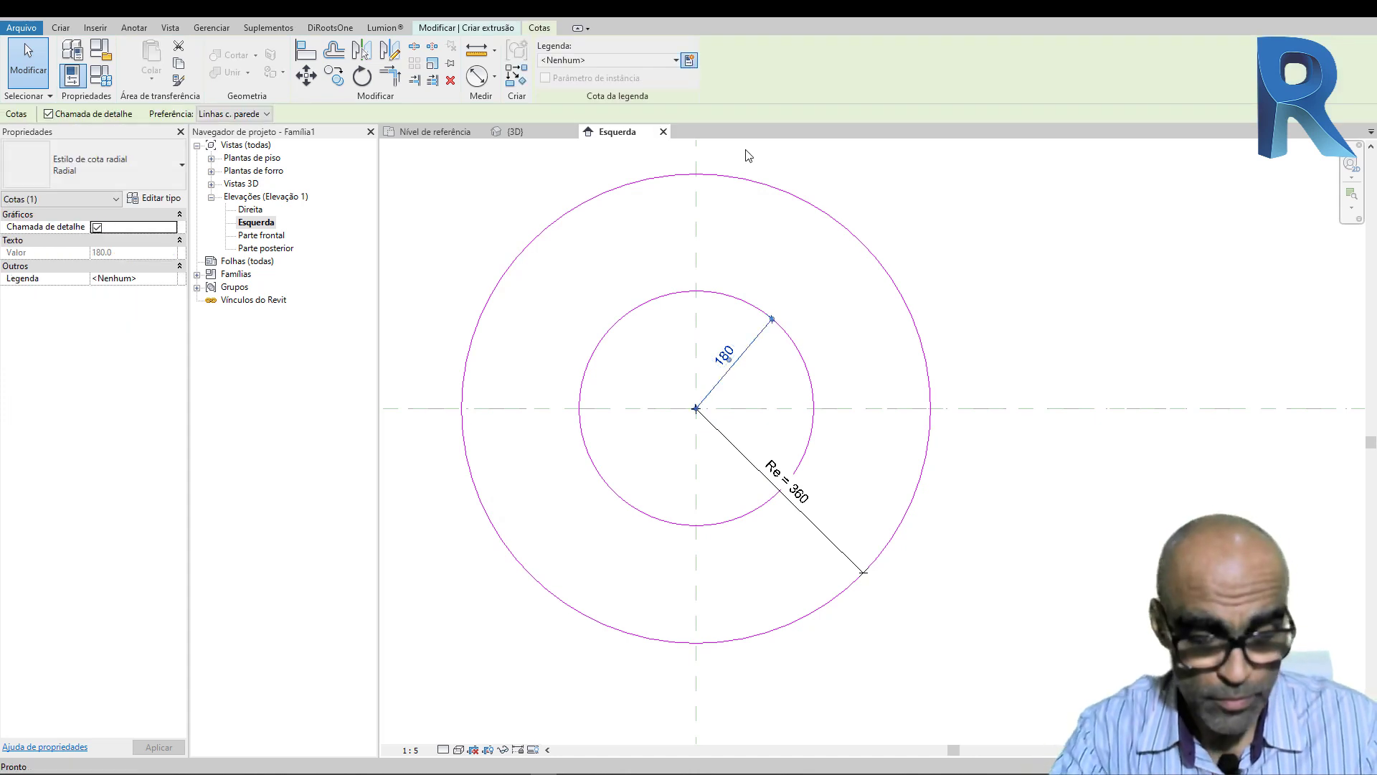
pyautogui.click(689, 61)
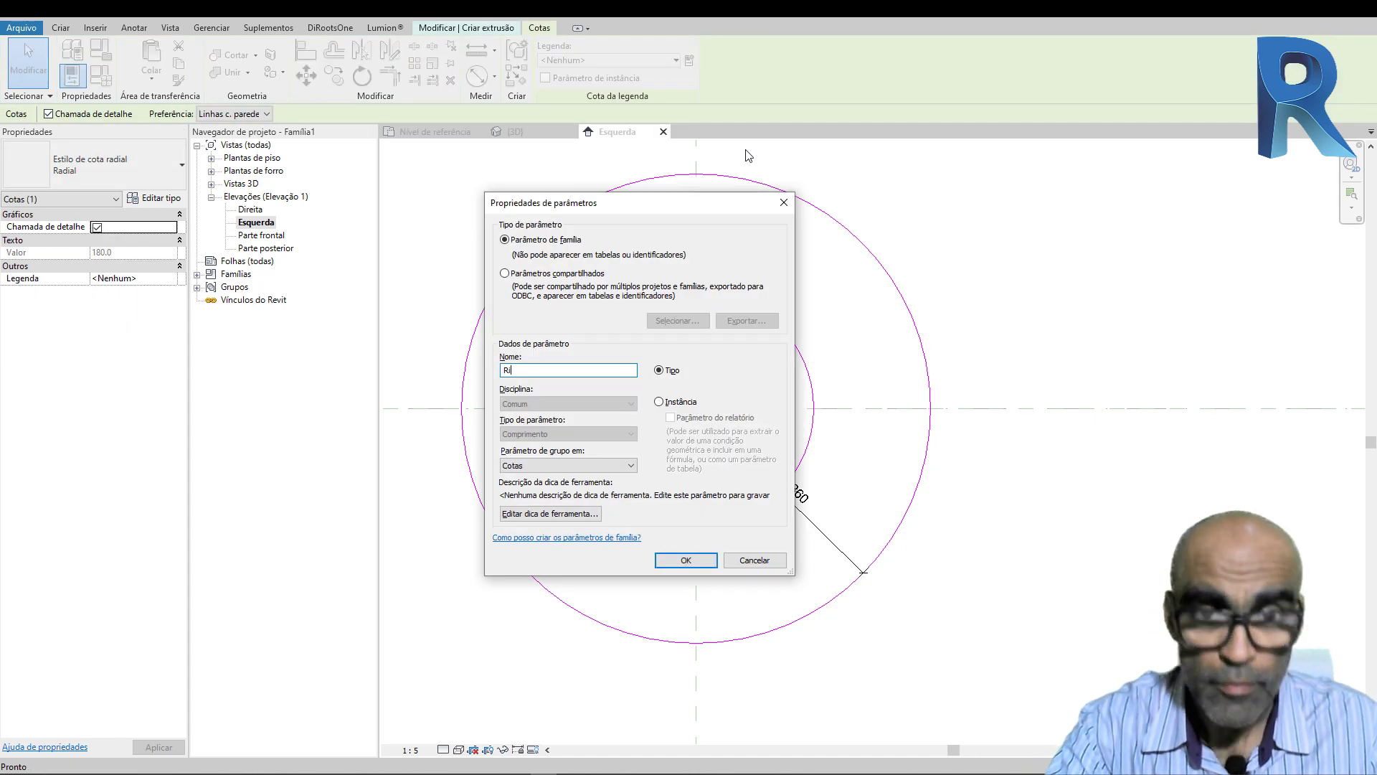
pyautogui.click(661, 404)
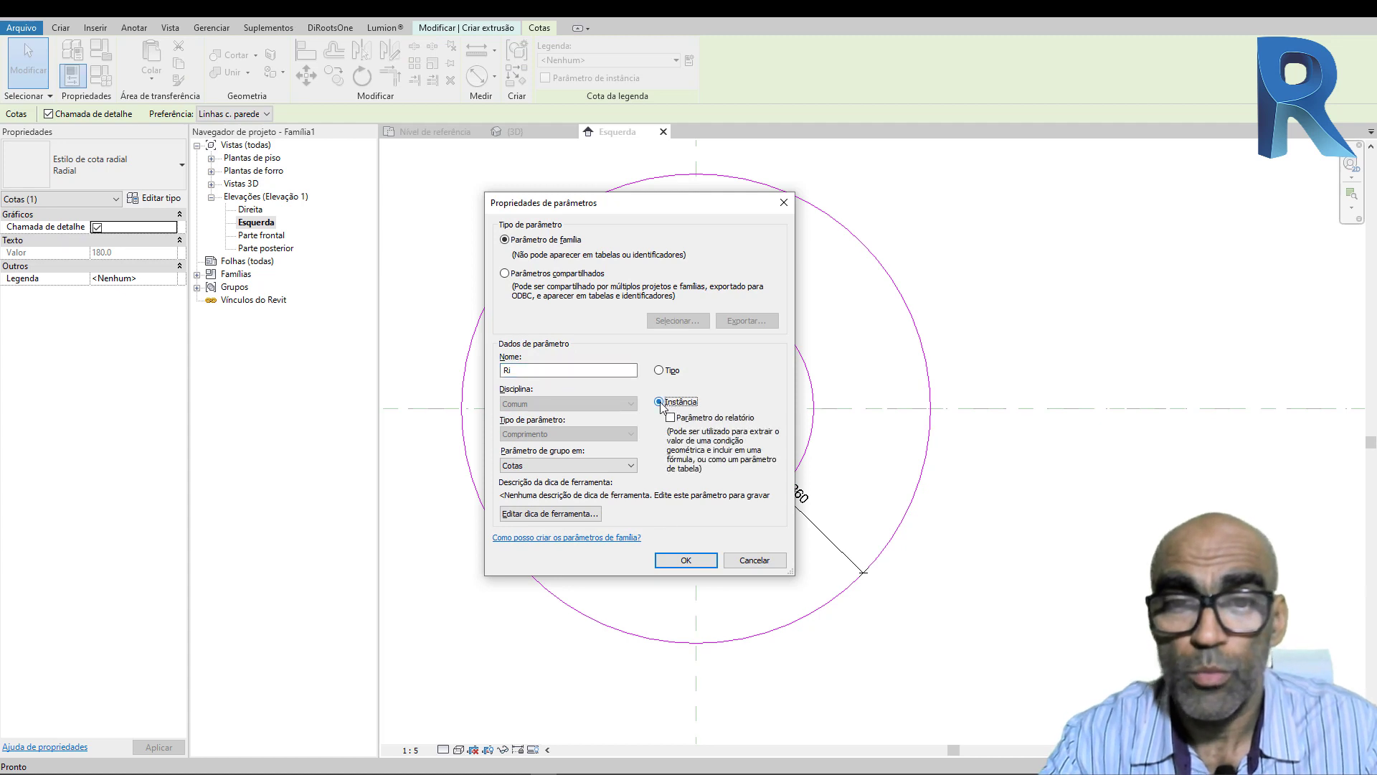
pyautogui.click(686, 560)
pyautogui.click(953, 538)
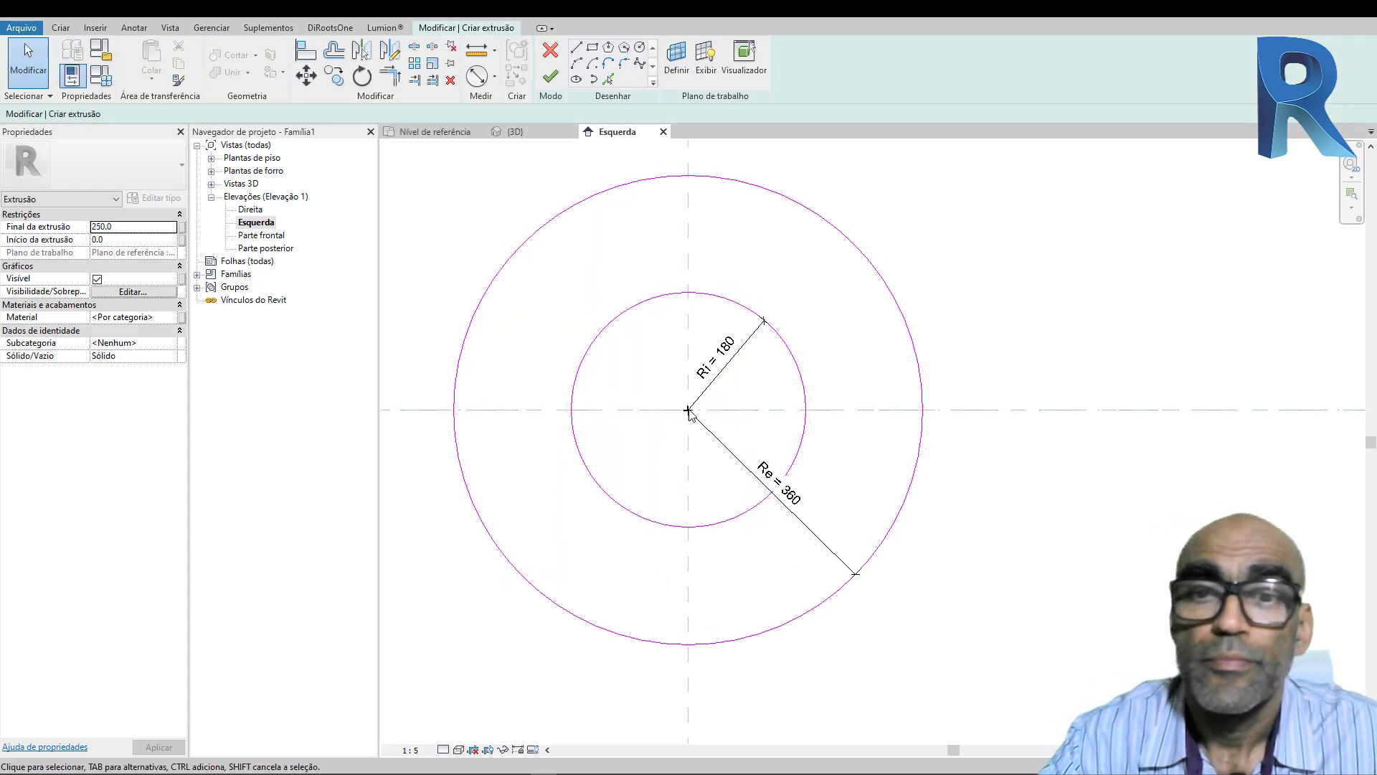
pyautogui.scroll(-2, 724, 428)
pyautogui.click(549, 81)
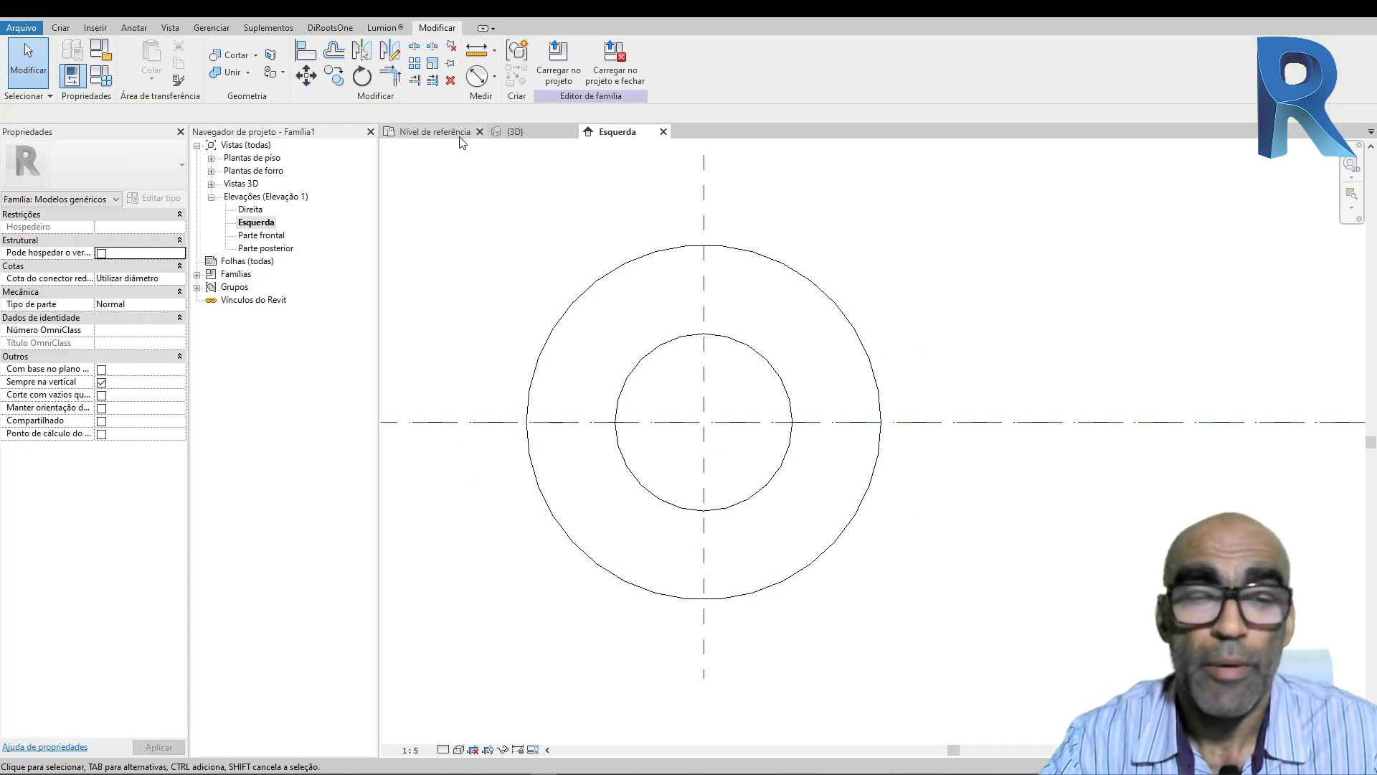
# Step: In the Nível de referência plan, draw a vertical reference plane through the tube, about 64 mm right of the central vertical plane
pyautogui.click(450, 133)
pyautogui.scroll(3, 817, 441)
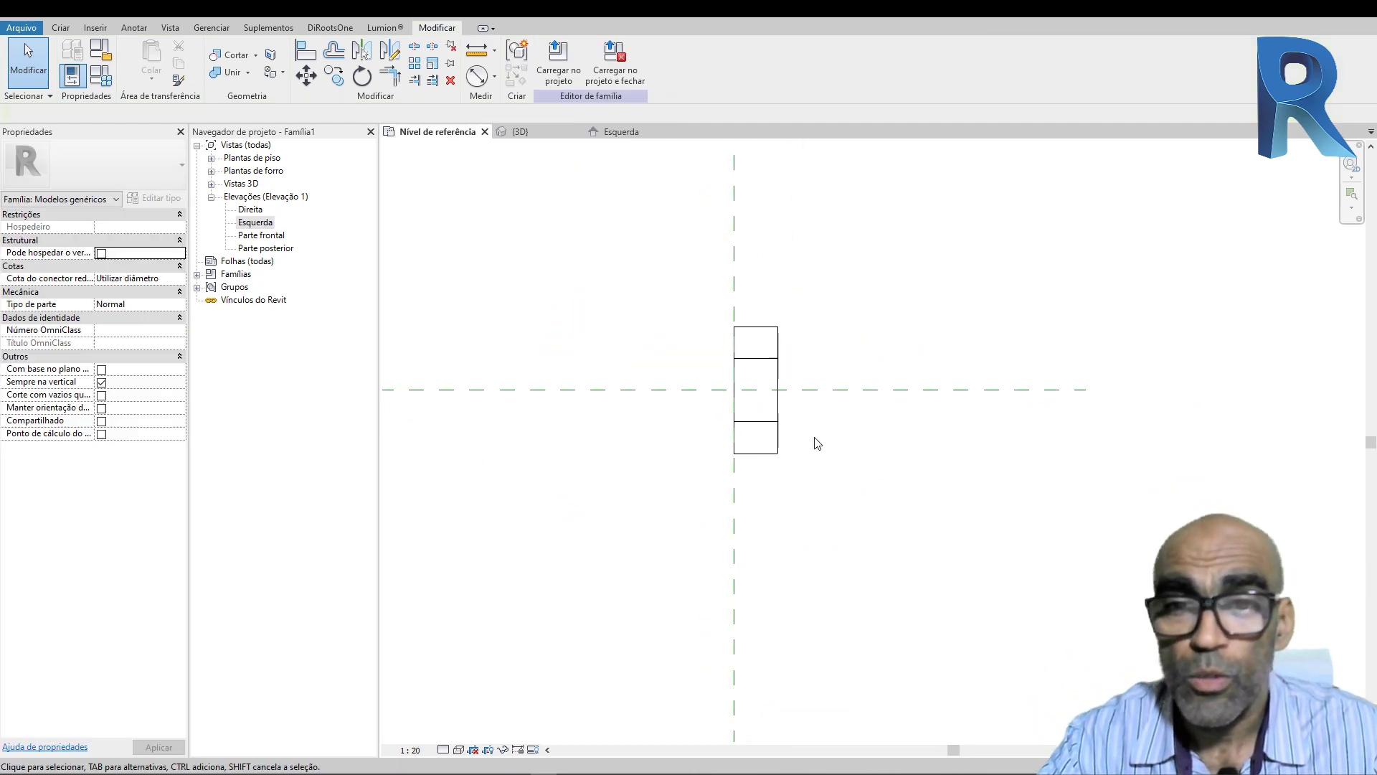
pyautogui.moveTo(855, 468); pyautogui.dragTo(741, 504, button='middle')
pyautogui.scroll(-1, 799, 498)
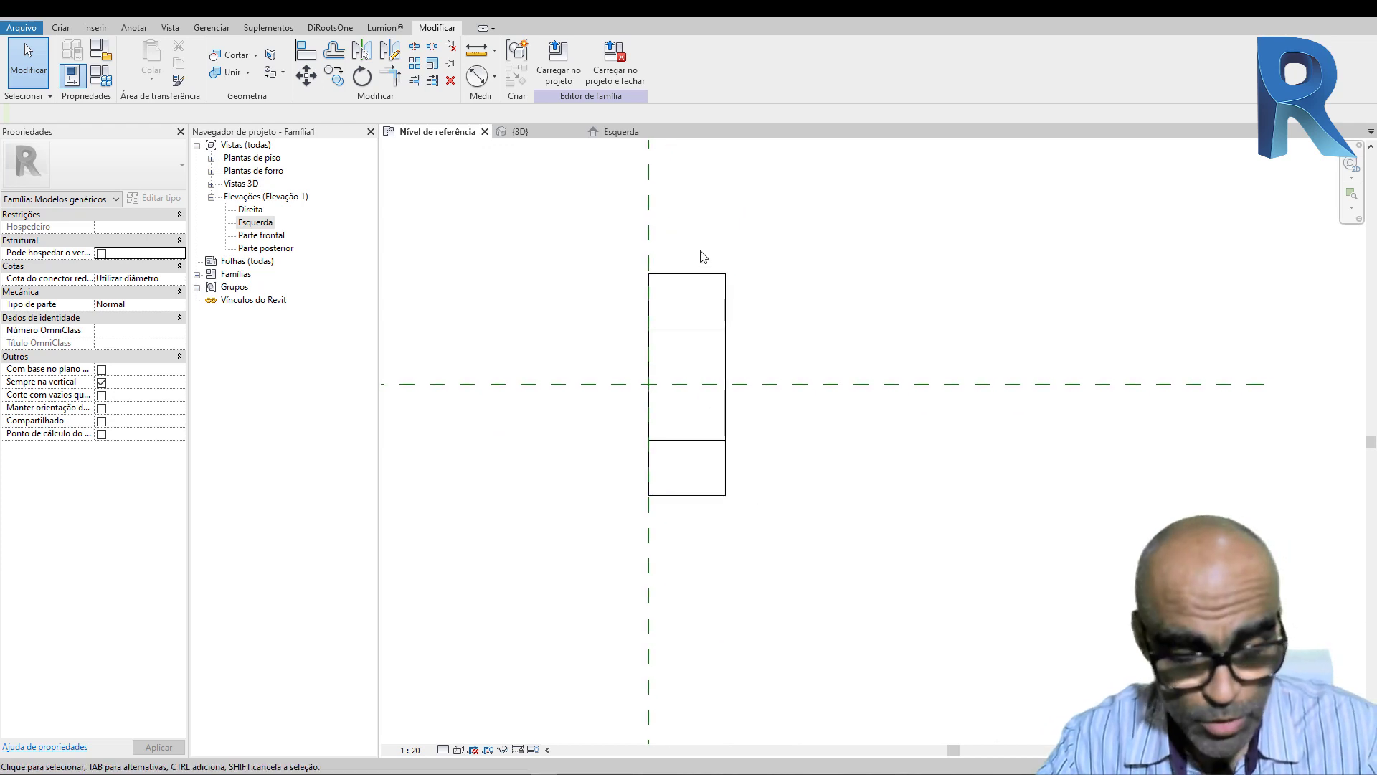
pyautogui.press('r')
pyautogui.press('p')
pyautogui.click(668, 198)
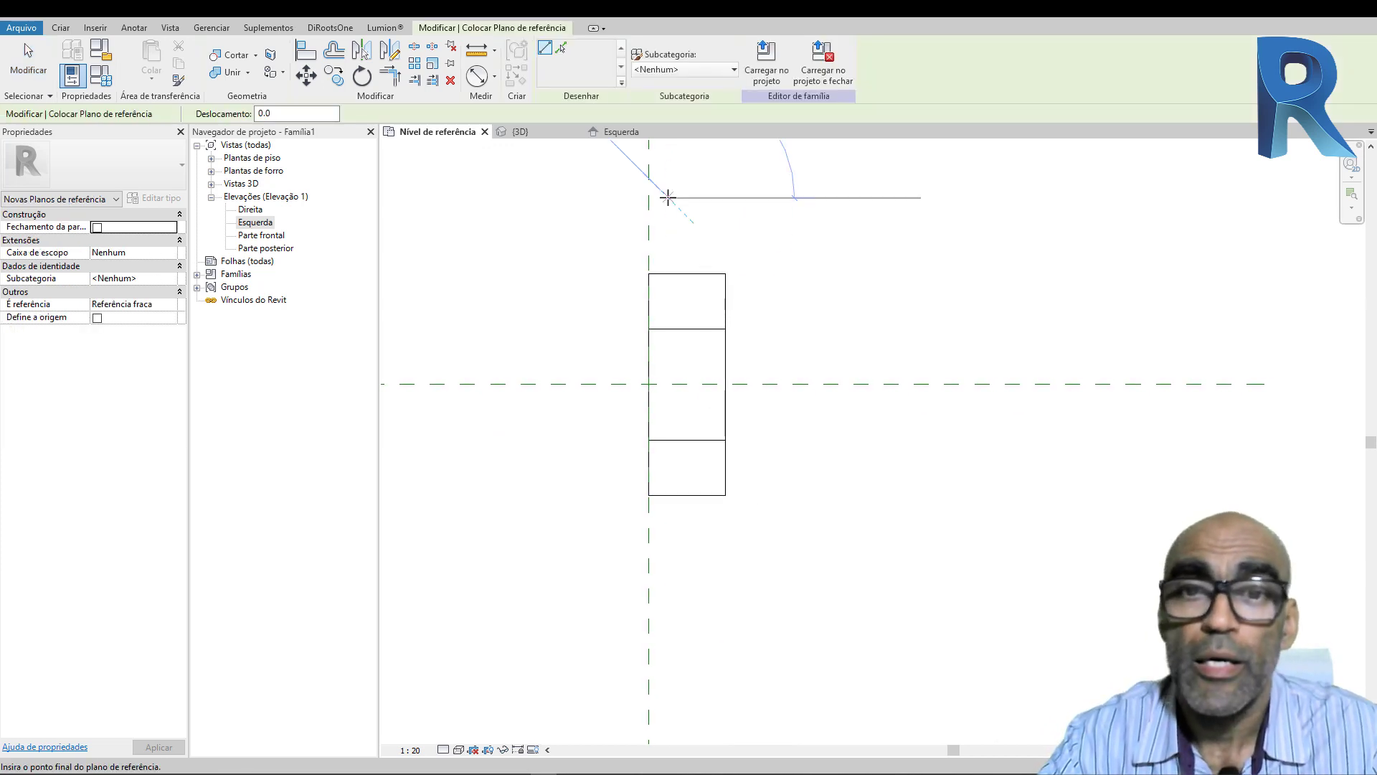
pyautogui.click(672, 547)
pyautogui.press('Escape')
pyautogui.press('Escape')
# Step: Add a linear dimension between the central vertical plane and the new reference plane, placed above the tube
pyautogui.moveTo(717, 228); pyautogui.dragTo(720, 280, button='middle')
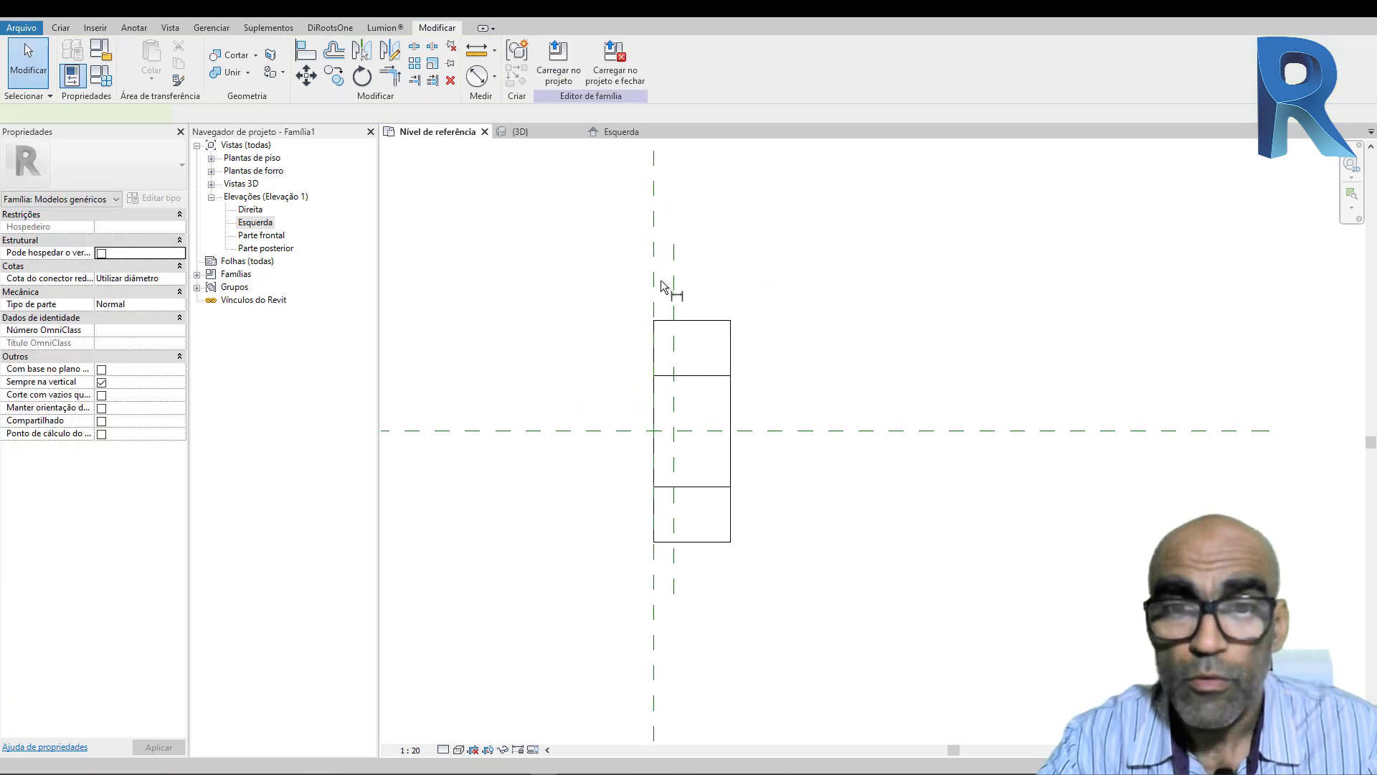
pyautogui.press('d')
pyautogui.press('i')
pyautogui.click(654, 282)
pyautogui.click(674, 272)
pyautogui.click(677, 228)
pyautogui.press('Escape')
pyautogui.press('Escape')
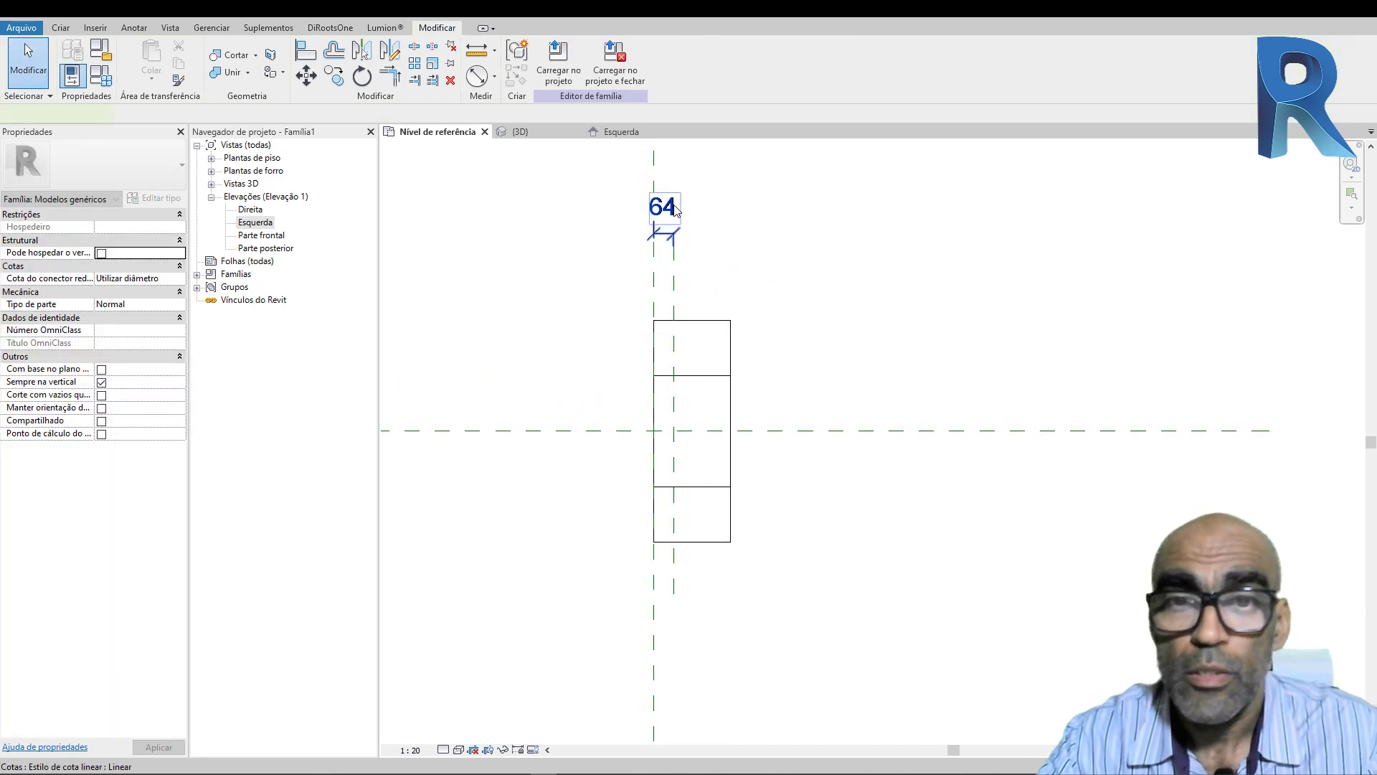
# Step: Label the dimension between the two vertical planes with a new instance family parameter named Espessura, grouped under Cotas
pyautogui.click(675, 208)
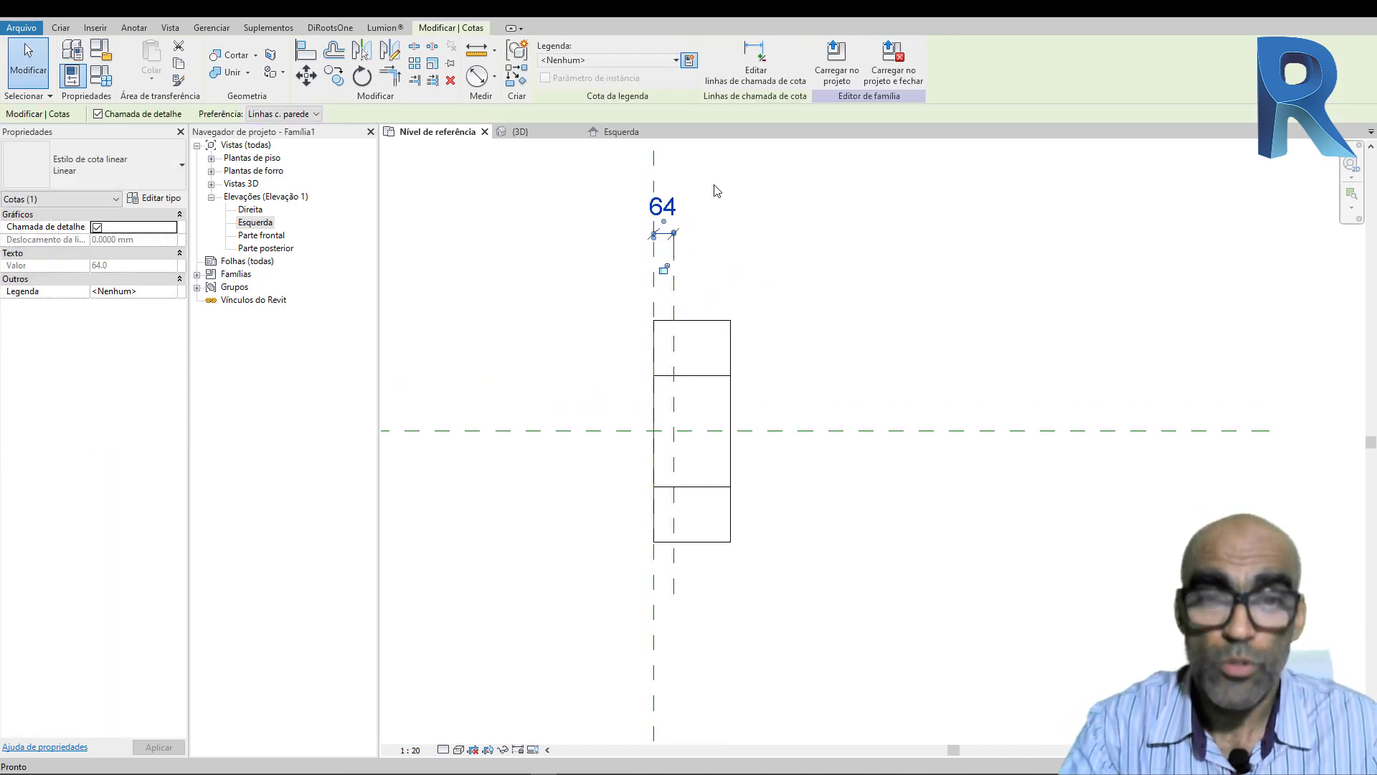
pyautogui.write('Espessura')
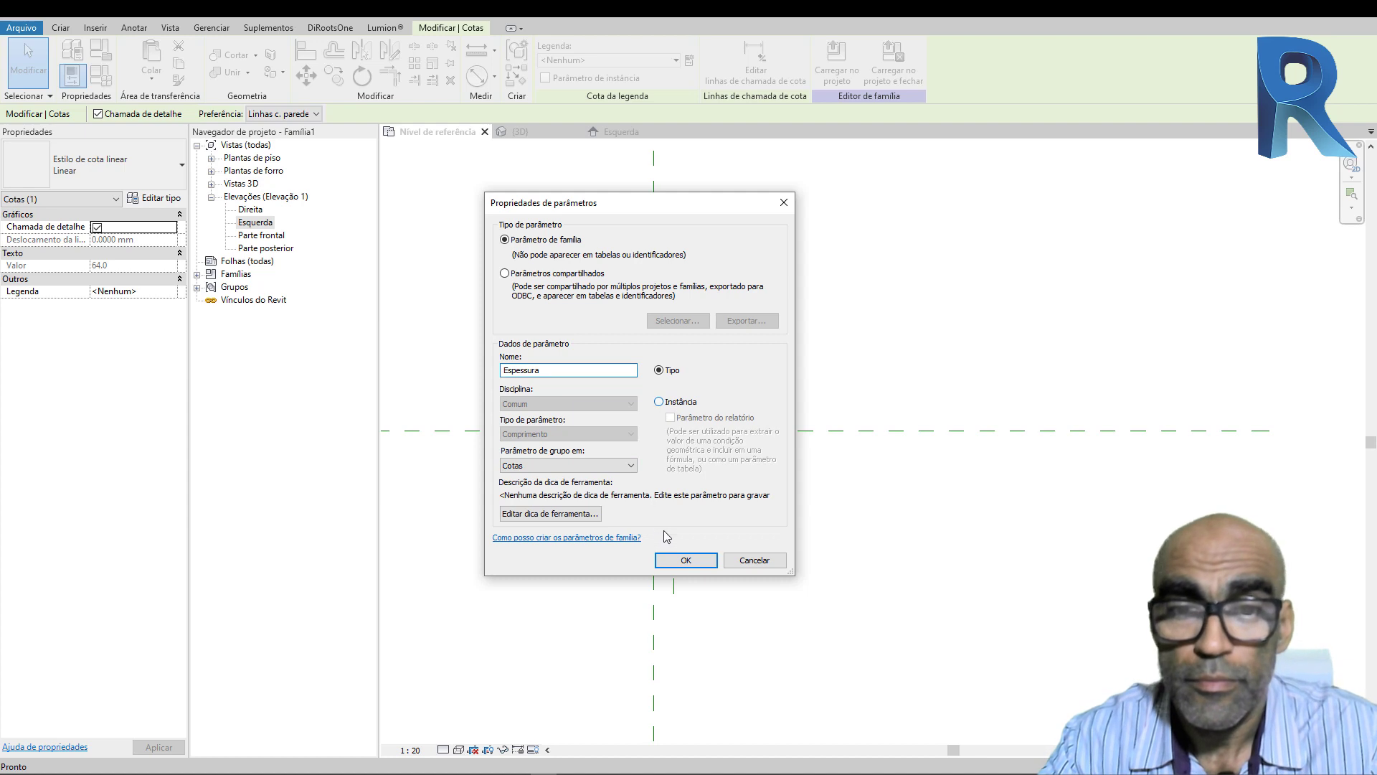
pyautogui.click(686, 560)
pyautogui.press('Escape')
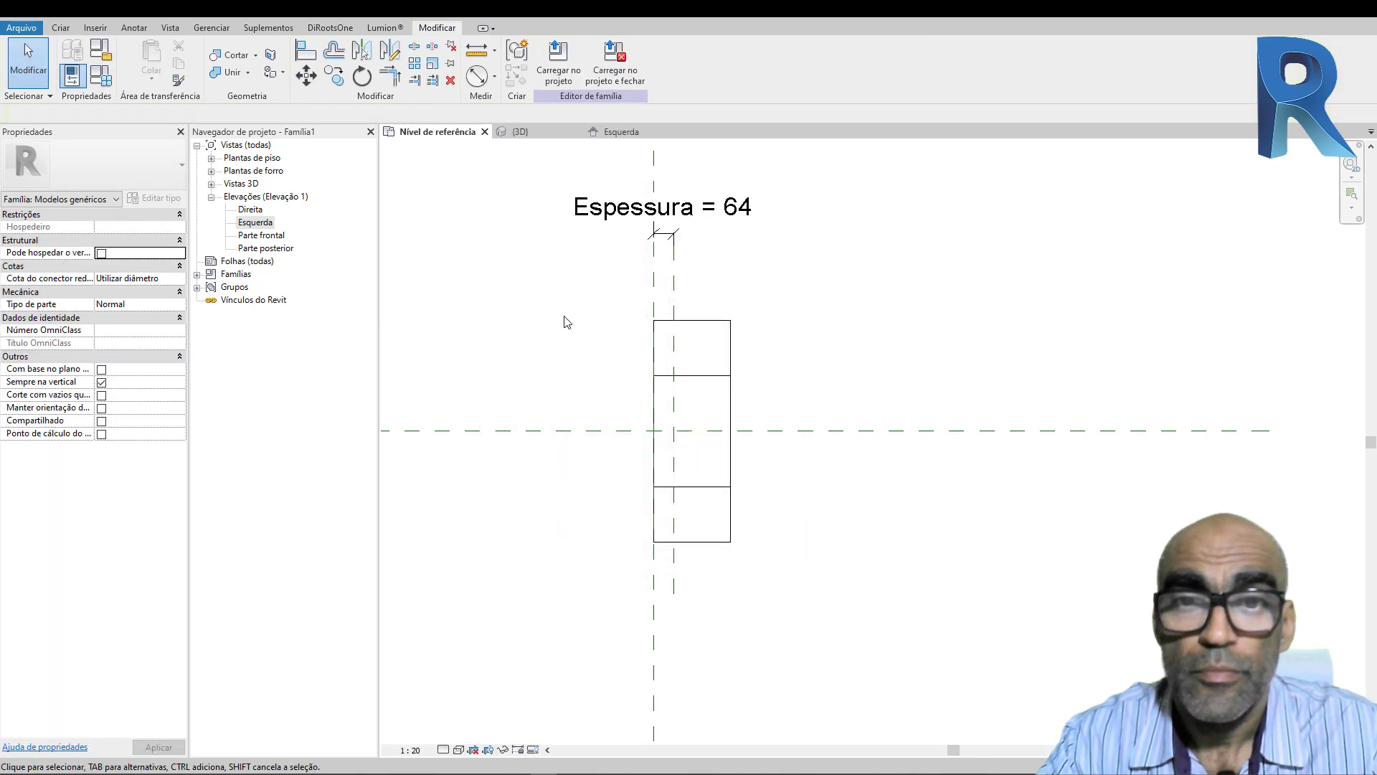
# Step: Pull the extrusion's right end face back onto the new reference plane
pyautogui.click(730, 385)
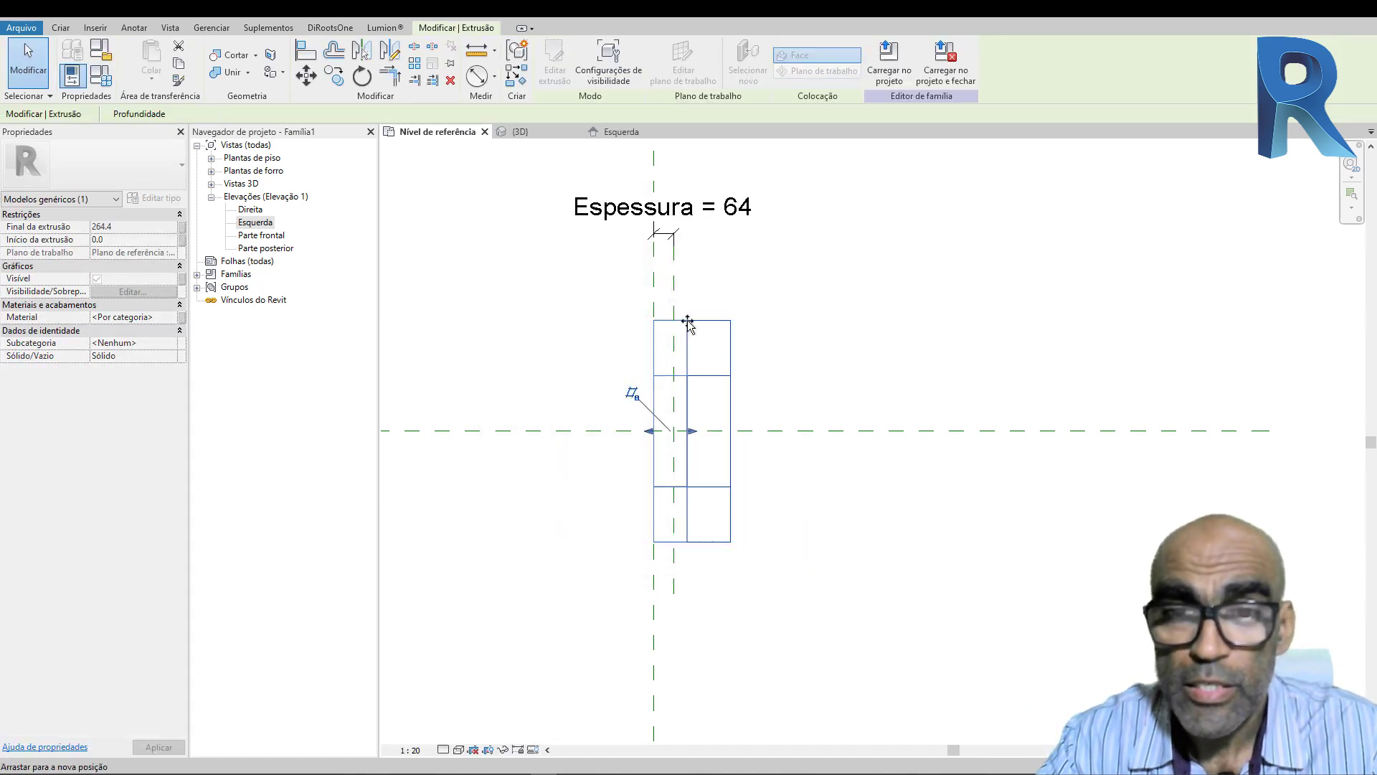
pyautogui.moveTo(688, 324); pyautogui.dragTo(670, 307)
pyautogui.click(701, 449)
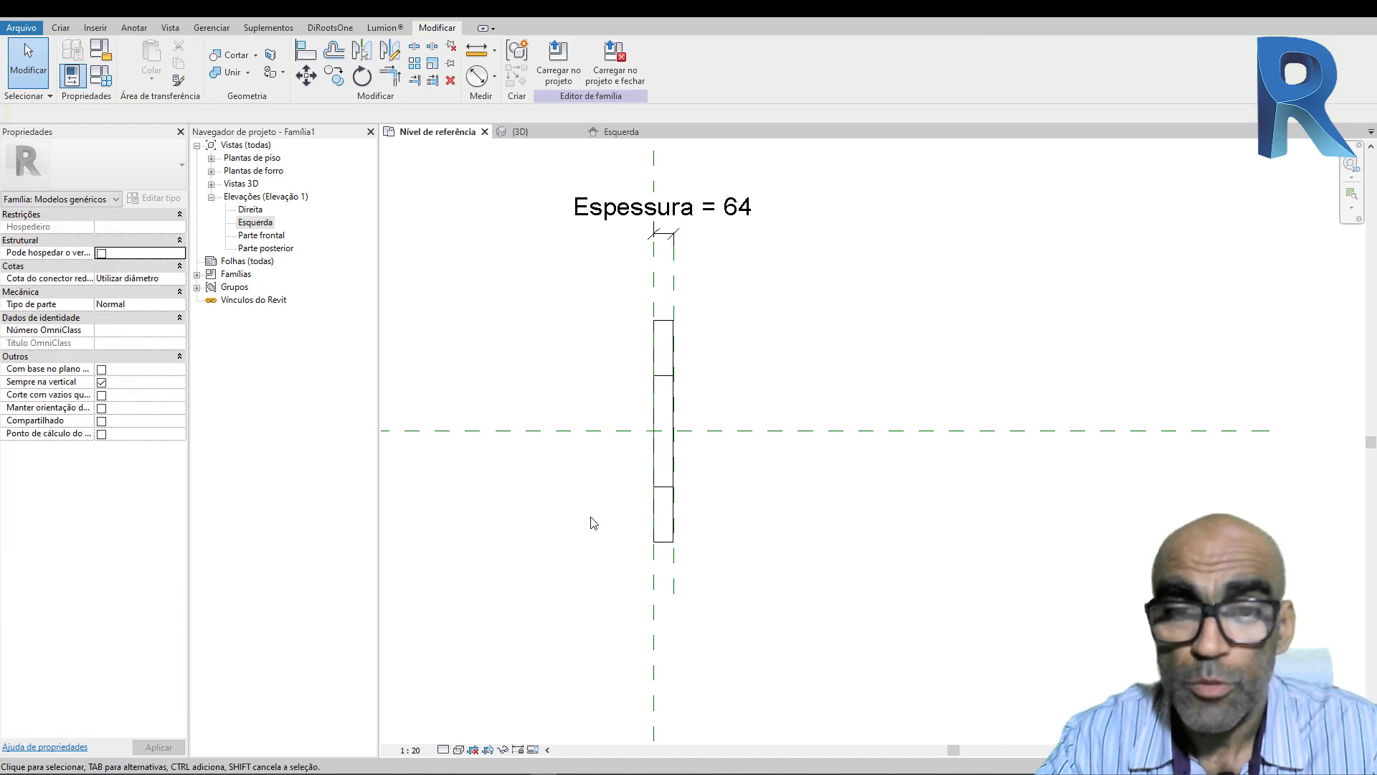
# Step: Show the ring in the 3D view with a shaded visual style
pyautogui.scroll(3, 694, 443)
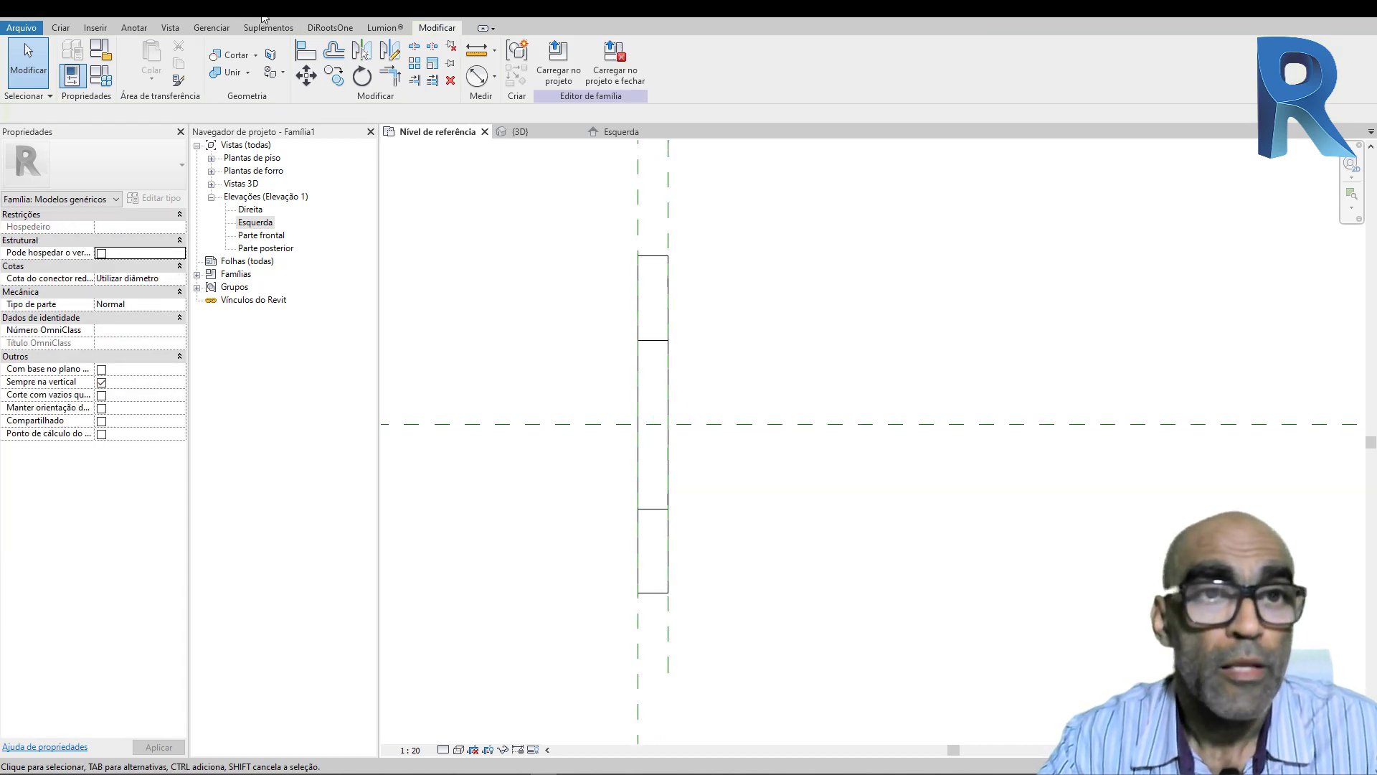
pyautogui.click(518, 131)
pyautogui.moveTo(585, 483); pyautogui.dragTo(642, 442, button='middle')
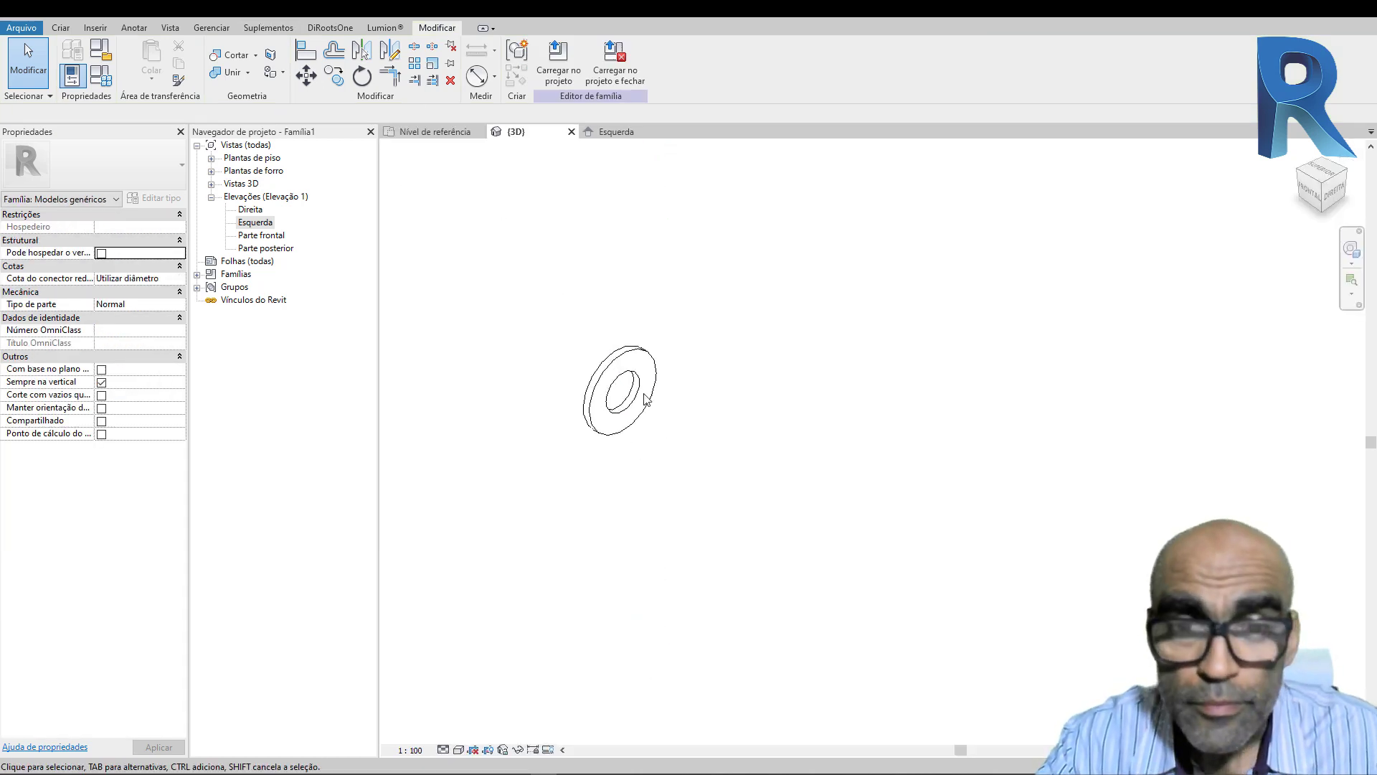
pyautogui.scroll(4, 645, 398)
pyautogui.keyDown('shift'); pyautogui.moveTo(636, 369); pyautogui.dragTo(701, 421, button='middle'); pyautogui.keyUp('shift')
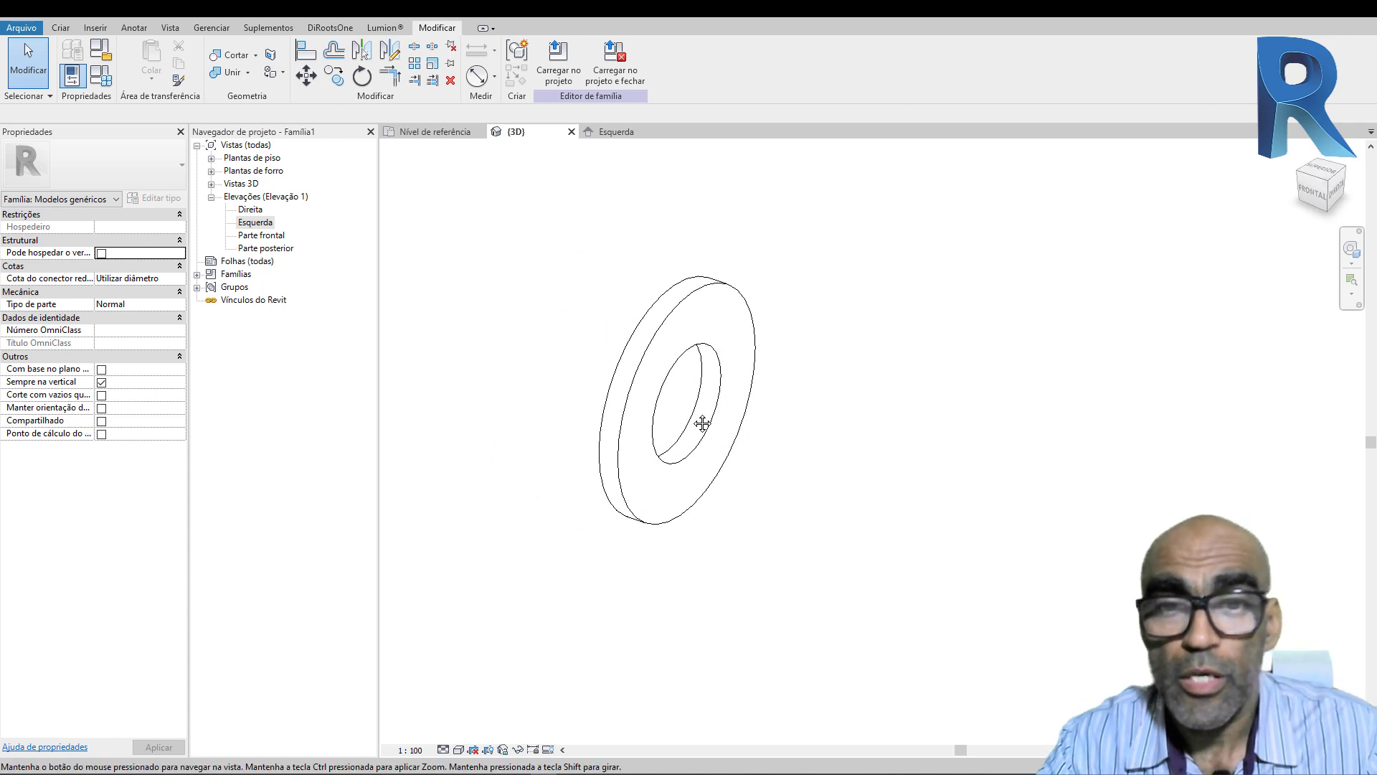
pyautogui.click(458, 749)
pyautogui.click(502, 706)
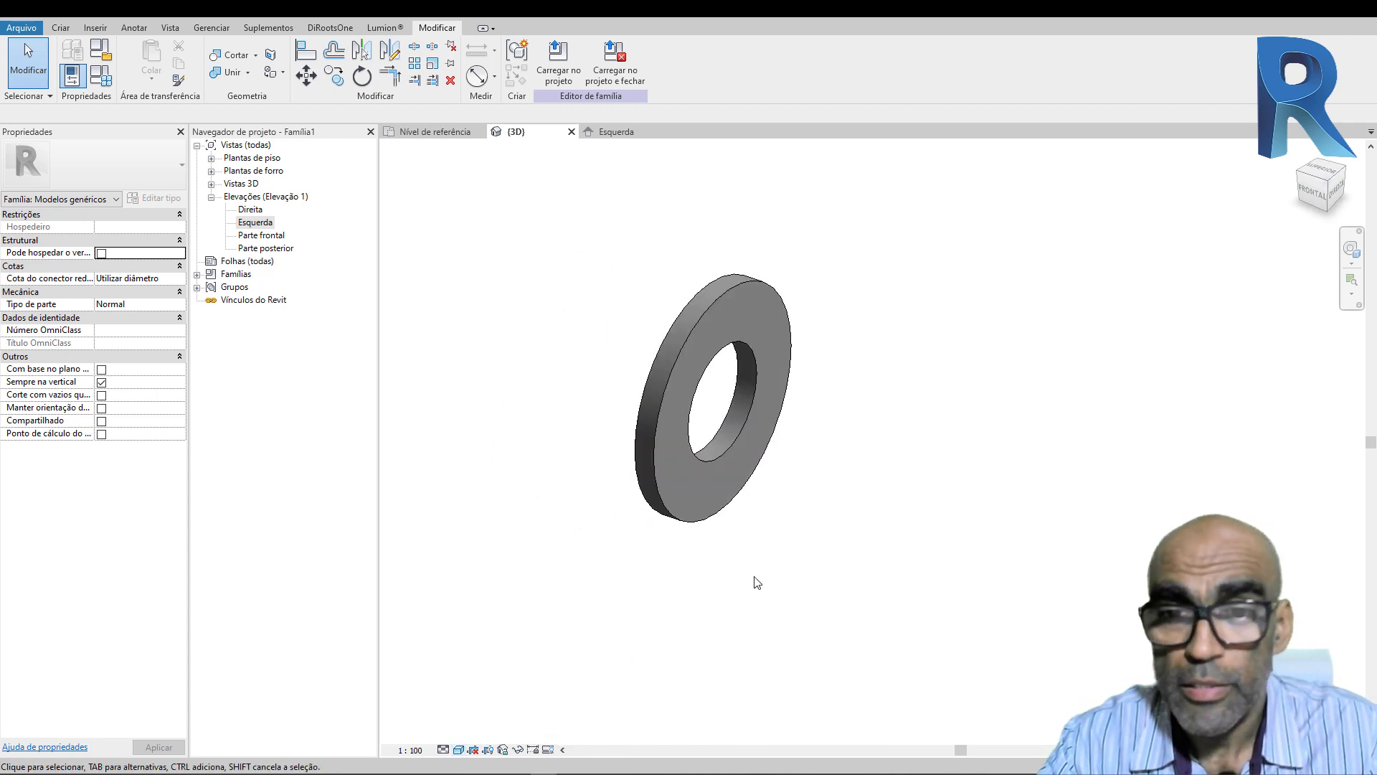
# Step: In the family types, set Espessura to 10, Re to 150 and Ri to 120, and apply the values
pyautogui.click(100, 49)
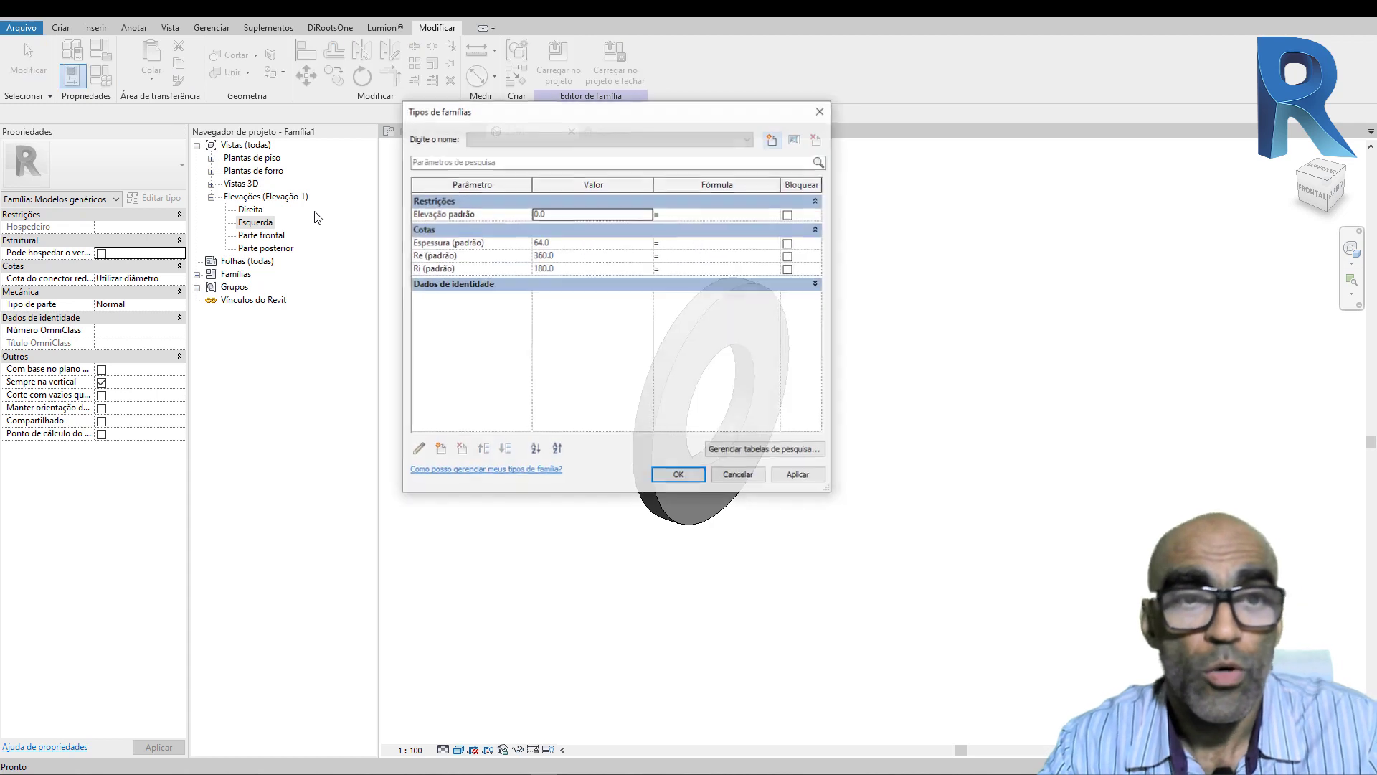
pyautogui.moveTo(678, 117); pyautogui.dragTo(373, 117)
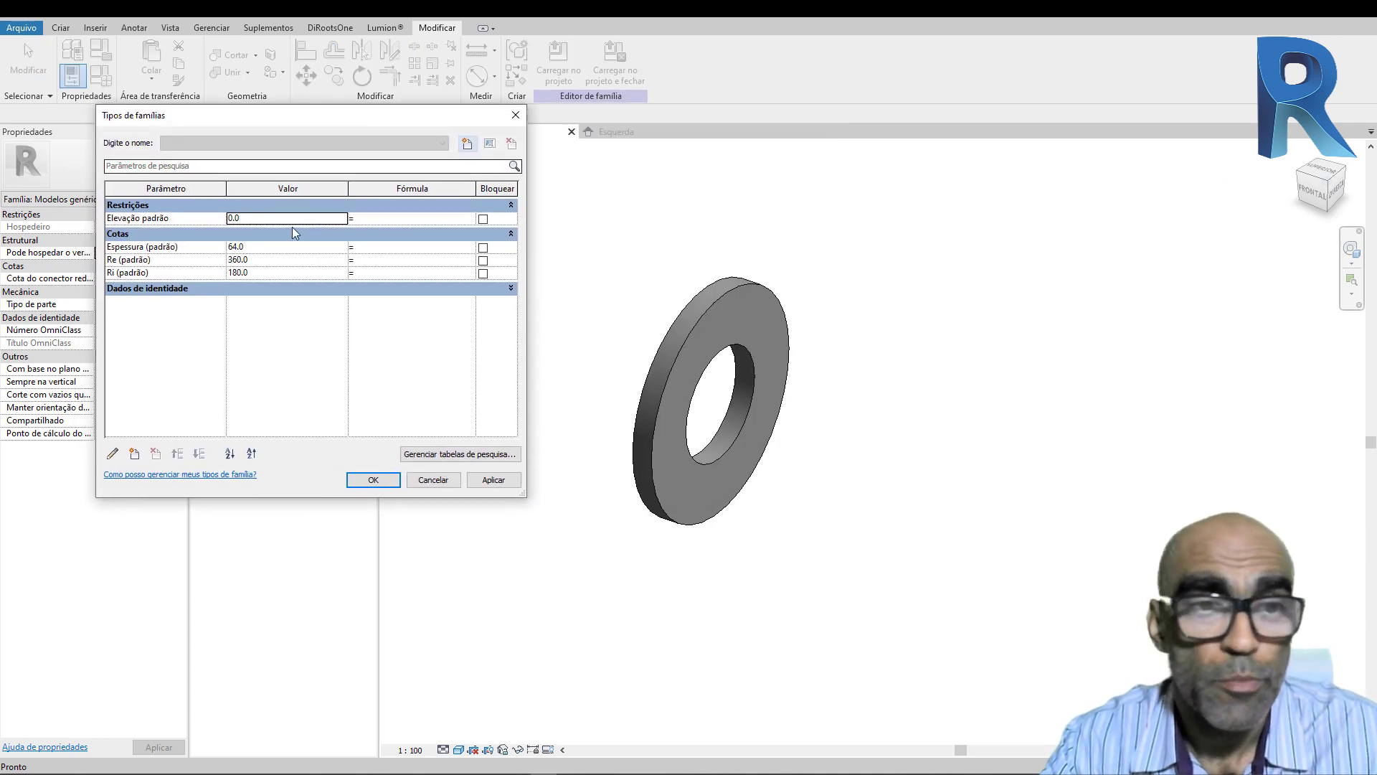
pyautogui.click(262, 248)
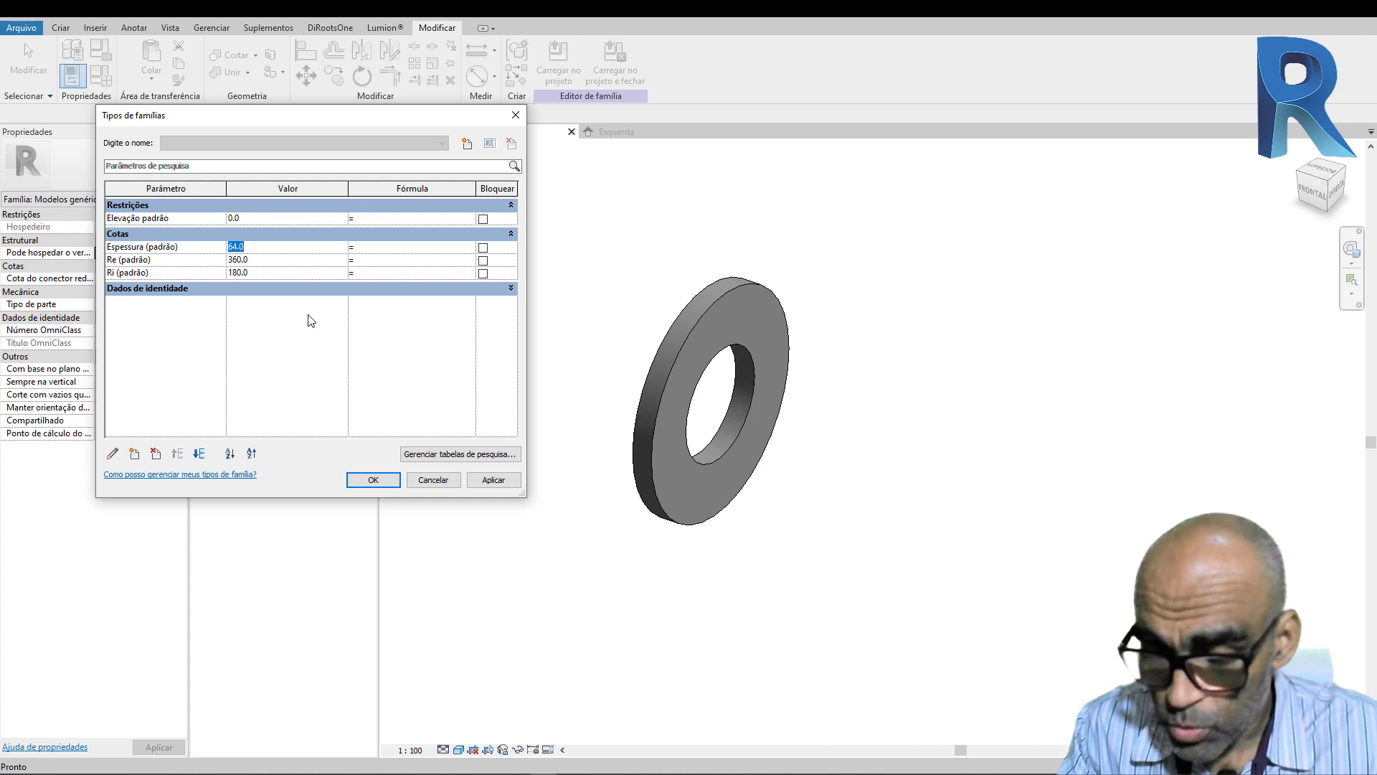
pyautogui.click(267, 274)
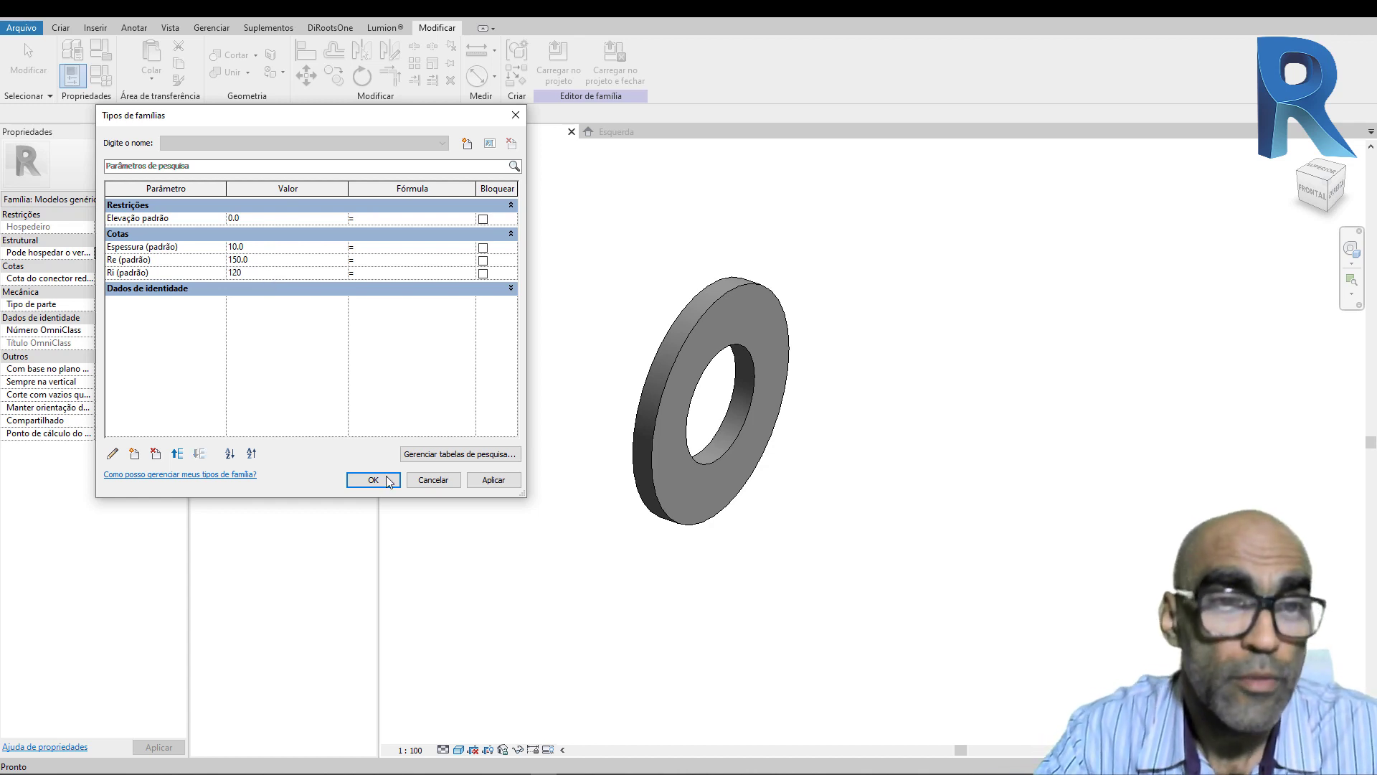
pyautogui.write('120')
pyautogui.click(488, 484)
pyautogui.click(369, 483)
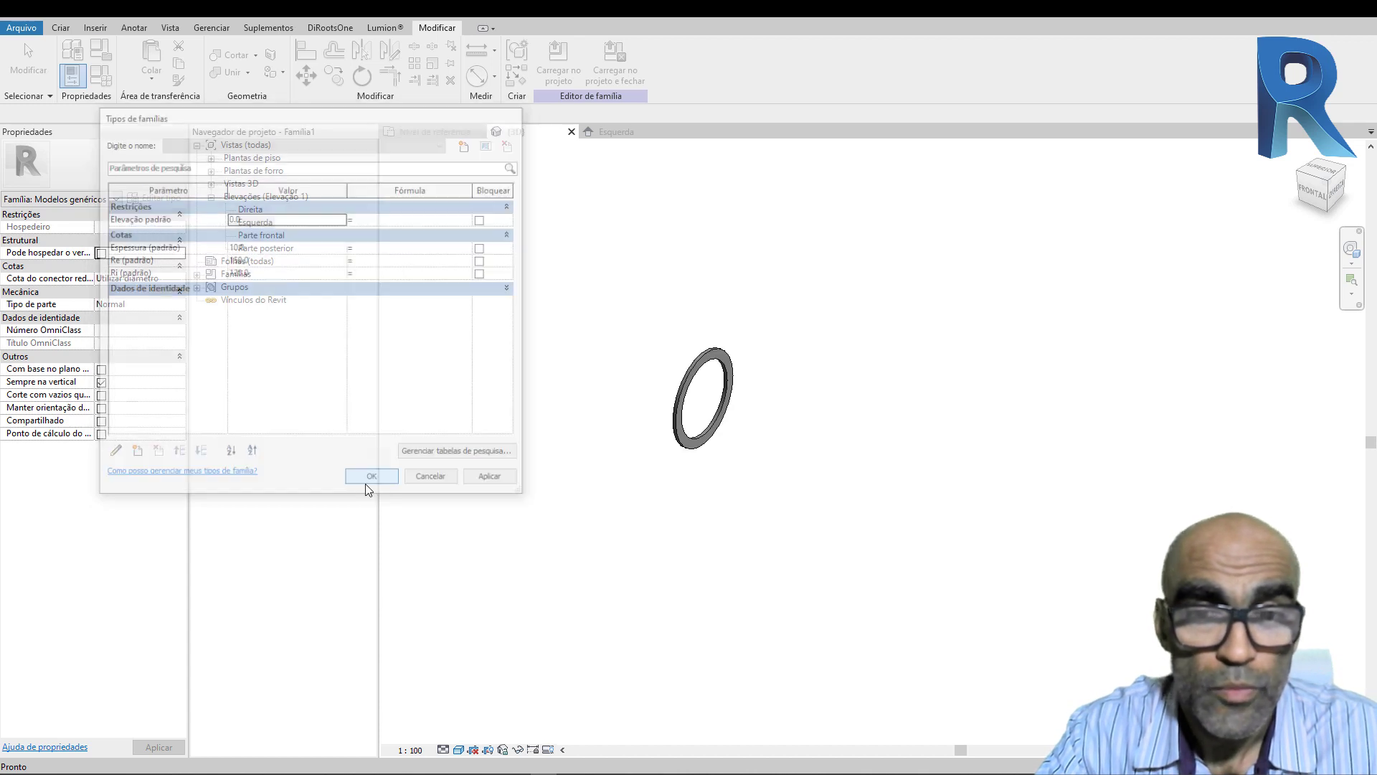
# Step: Set the inner radius parameter Ri to 100 in the family types and apply it
pyautogui.scroll(2, 724, 430)
pyautogui.moveTo(715, 396)
pyautogui.keyDown('shift'); pyautogui.mouseDown(button='middle')
pyautogui.moveTo(584, 431)
pyautogui.moveTo(612, 235)
pyautogui.moveTo(701, 373)
pyautogui.moveTo(790, 409)
pyautogui.moveTo(732, 394)
pyautogui.mouseUp(button='middle'); pyautogui.keyUp('shift')
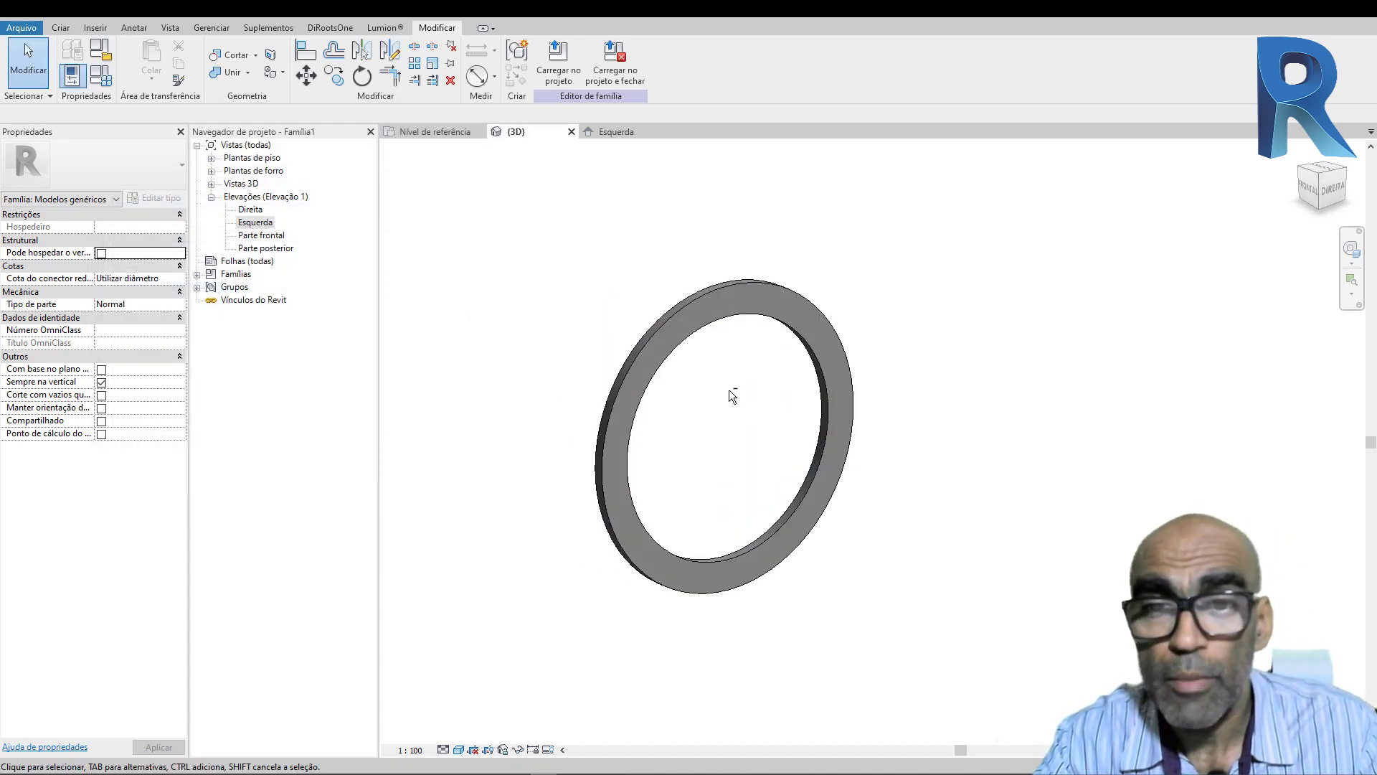
pyautogui.click(108, 83)
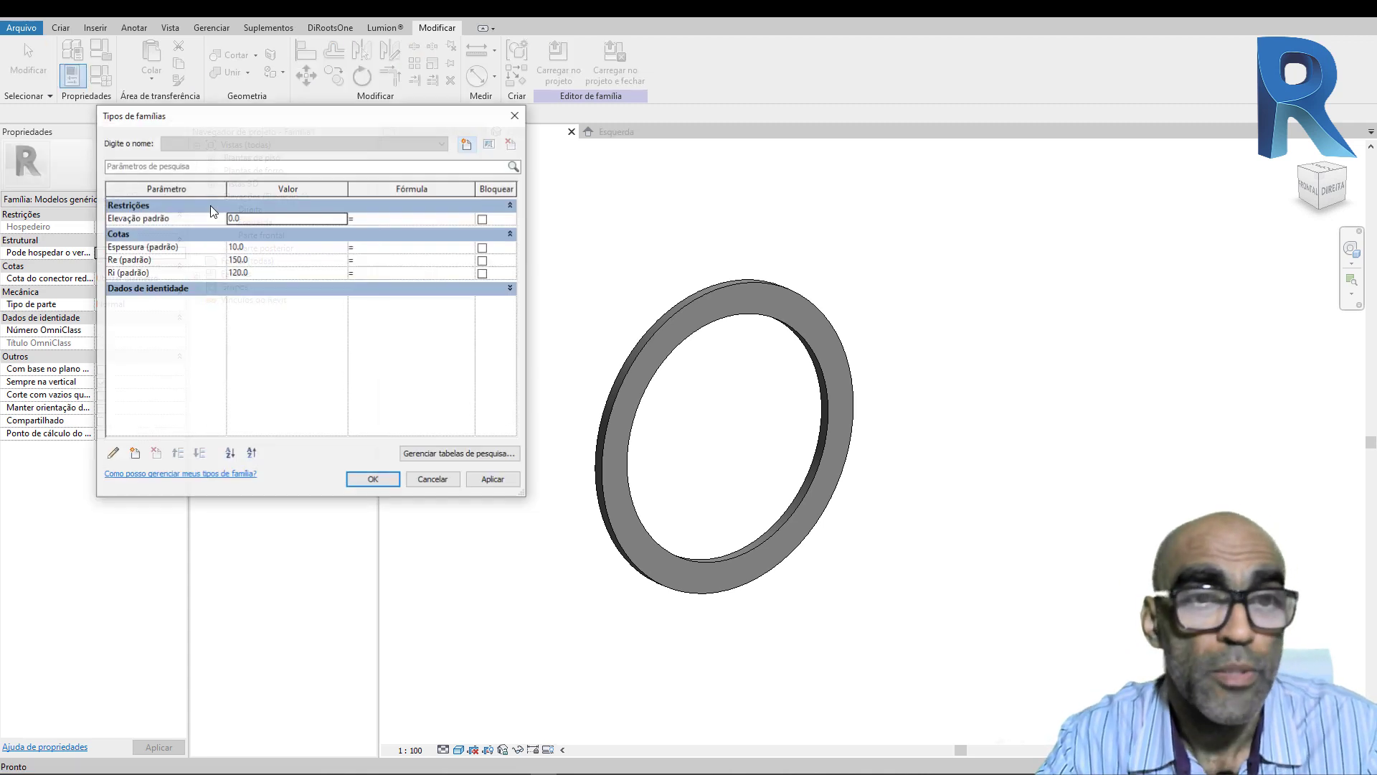
pyautogui.click(265, 274)
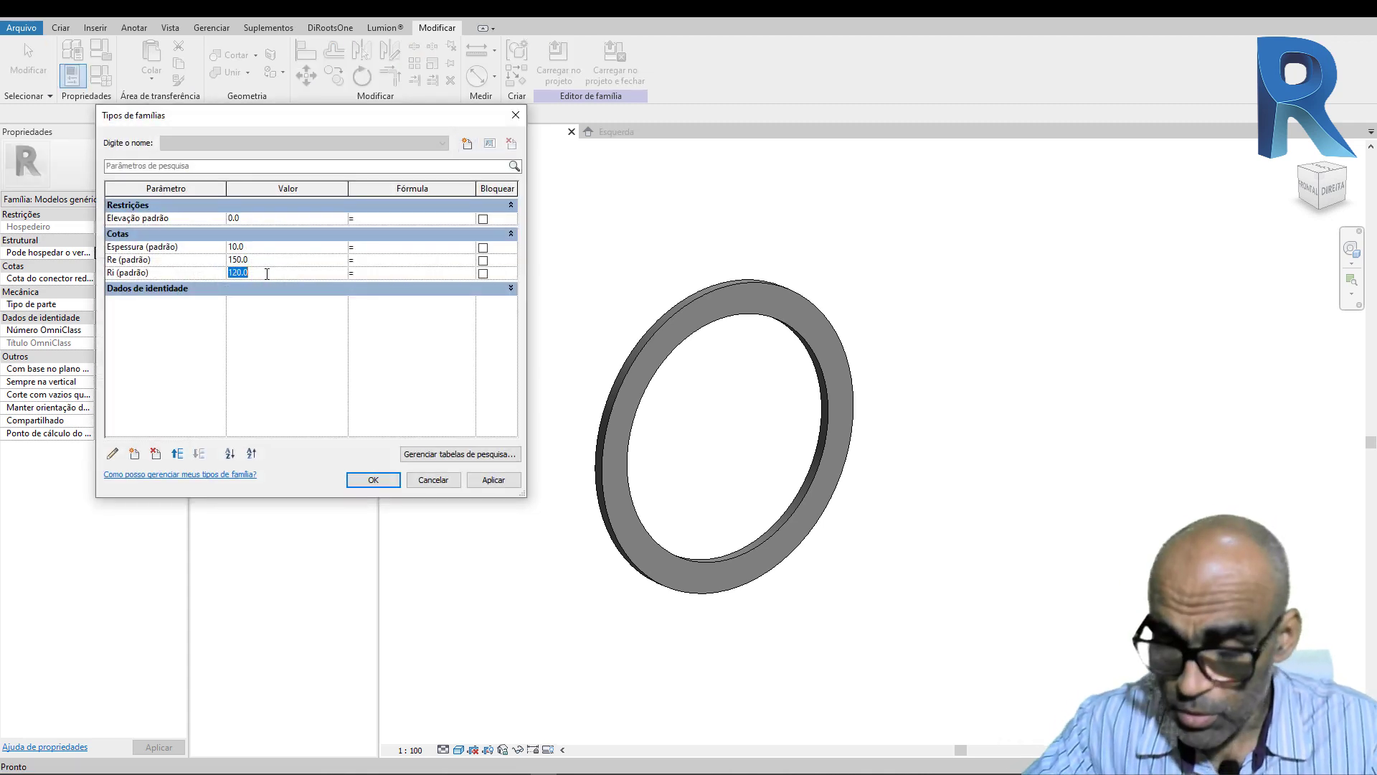
pyautogui.write('100')
pyautogui.click(493, 479)
pyautogui.click(387, 481)
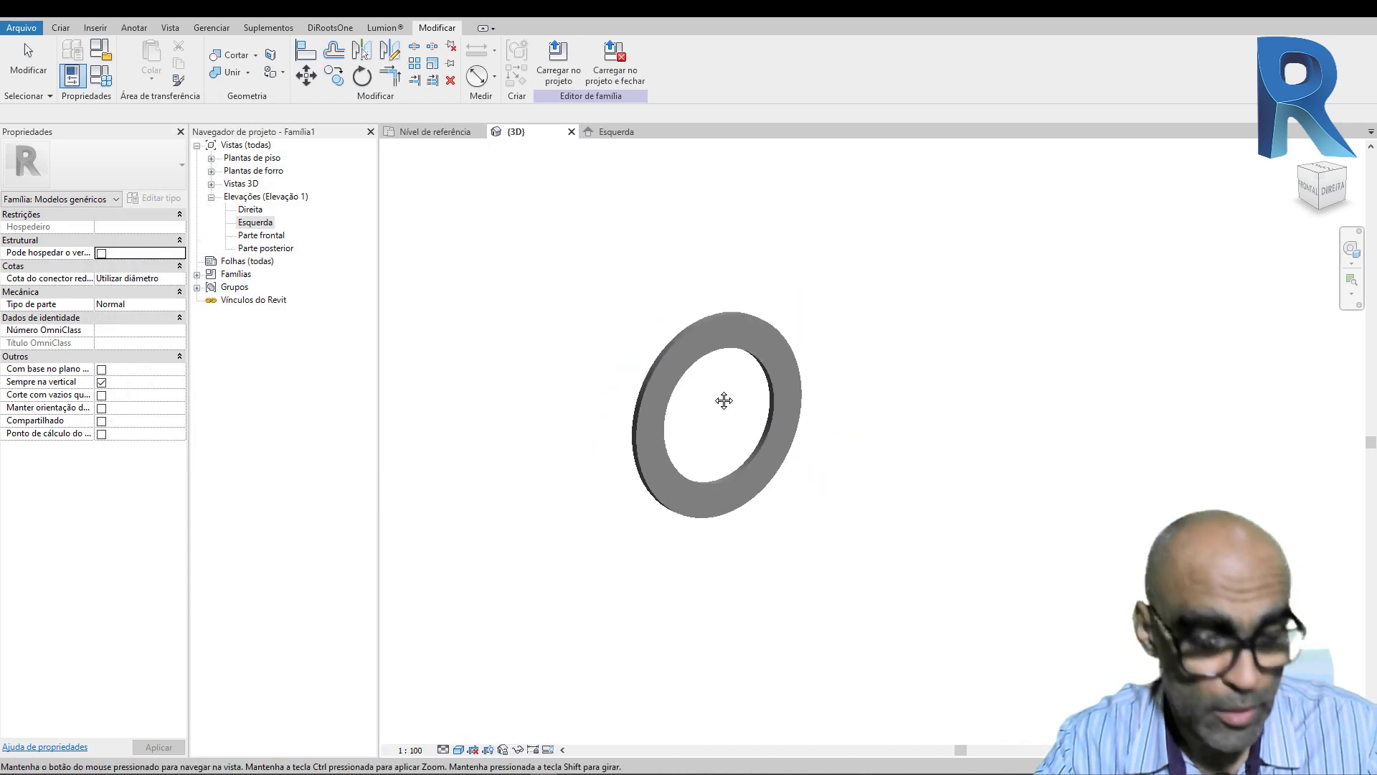
# Step: Examine the resized ring's faces, hole and thickness from several angles in the 3D view
pyautogui.keyDown('shift'); pyautogui.moveTo(724, 401); pyautogui.dragTo(825, 421, button='middle'); pyautogui.keyUp('shift')
pyautogui.scroll(3, 696, 411)
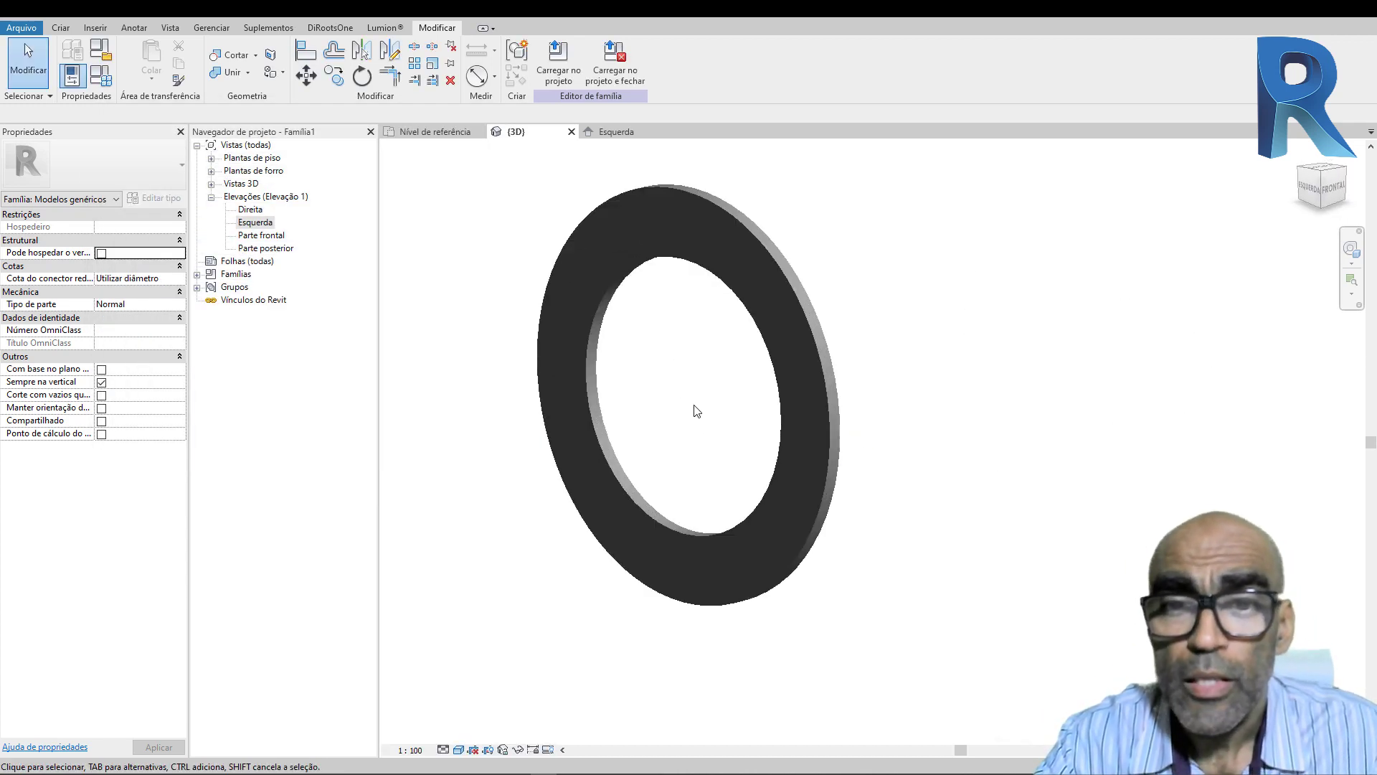
pyautogui.moveTo(696, 410); pyautogui.dragTo(724, 423, button='middle')
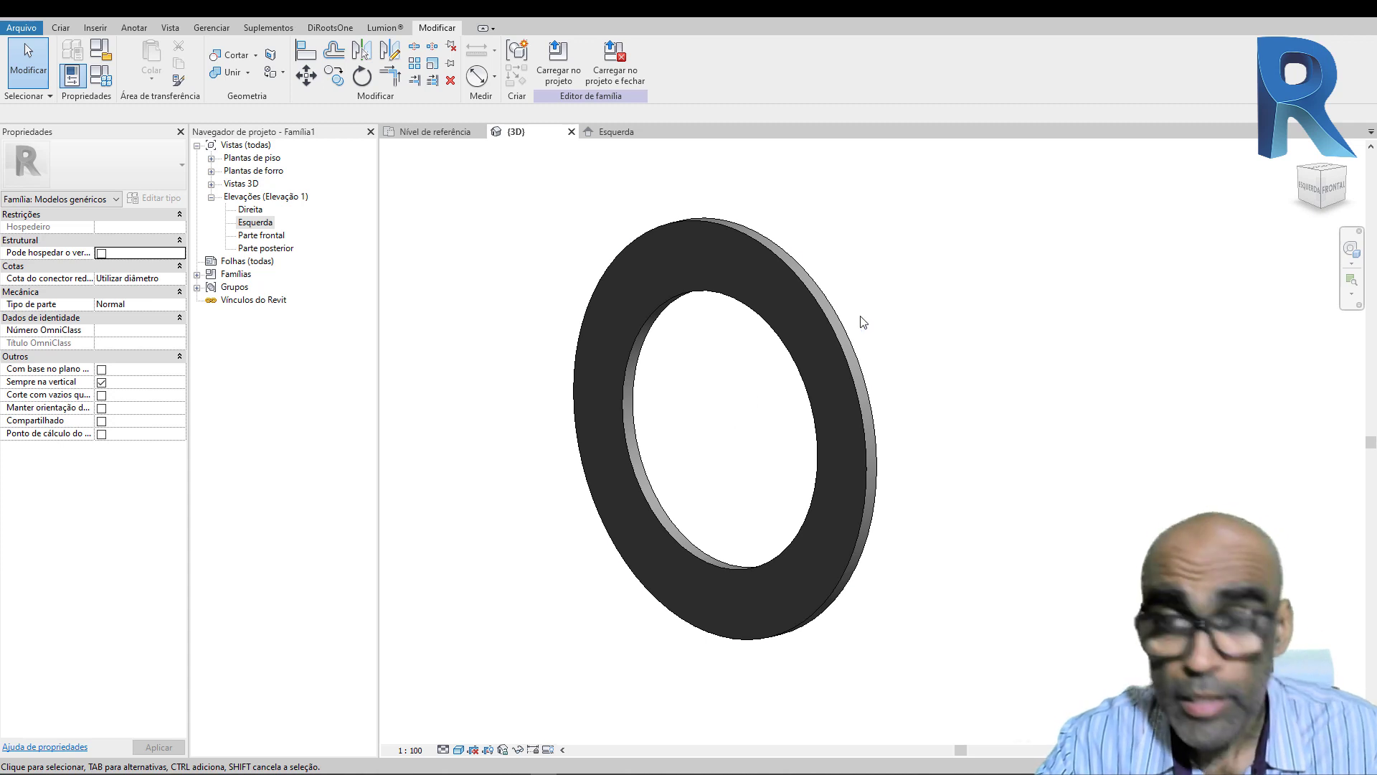
pyautogui.scroll(2, 863, 322)
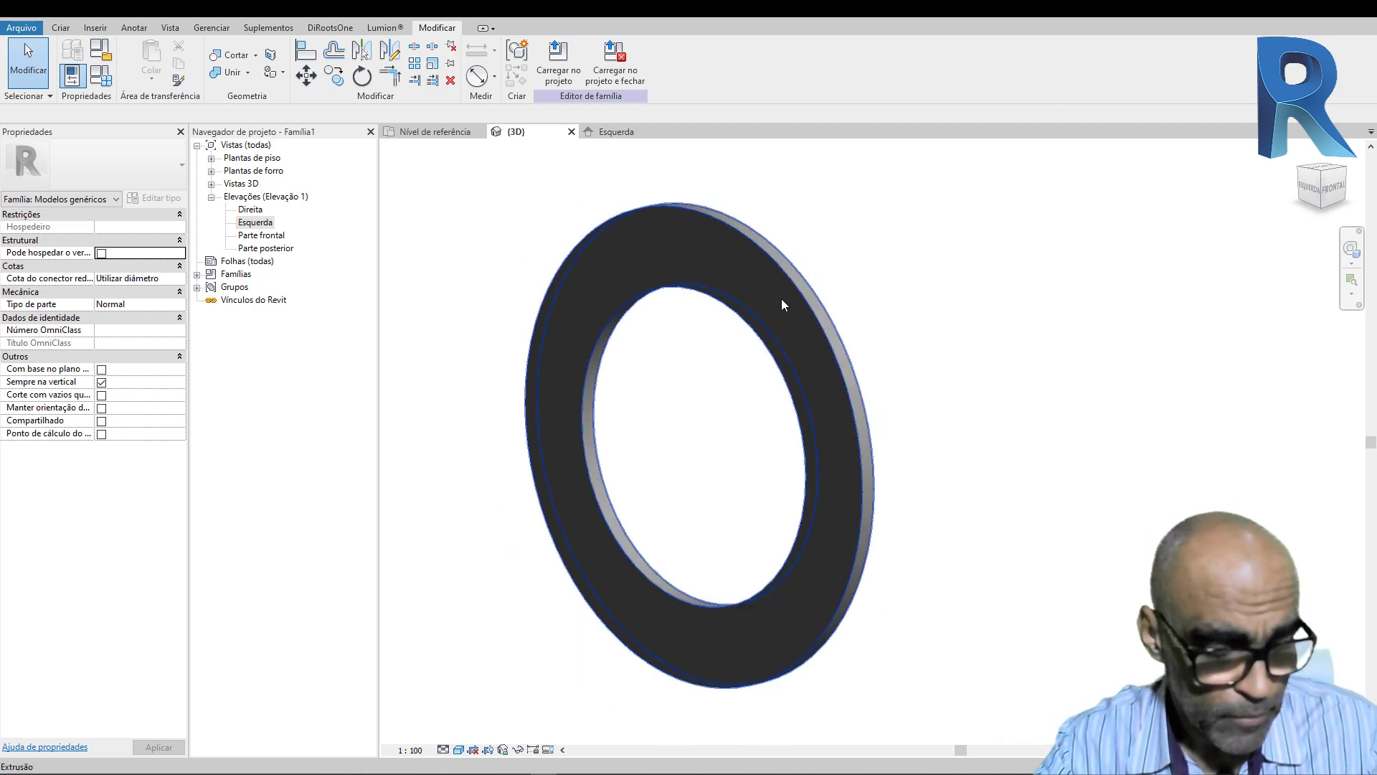
pyautogui.keyDown('shift'); pyautogui.moveTo(781, 300); pyautogui.dragTo(1064, 390, button='middle'); pyautogui.keyUp('shift')
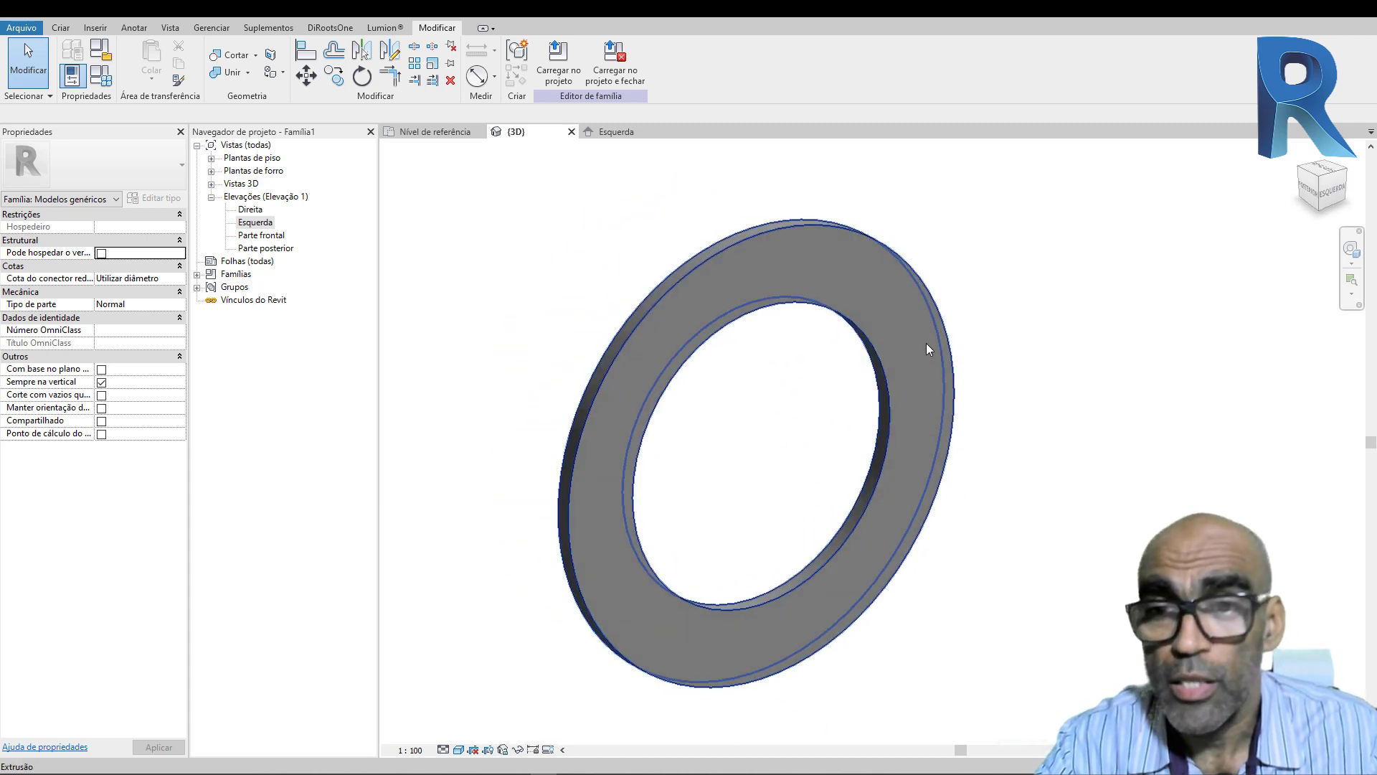
pyautogui.keyDown('shift'); pyautogui.moveTo(927, 349); pyautogui.dragTo(920, 407, button='middle'); pyautogui.keyUp('shift')
pyautogui.scroll(-2, 919, 354)
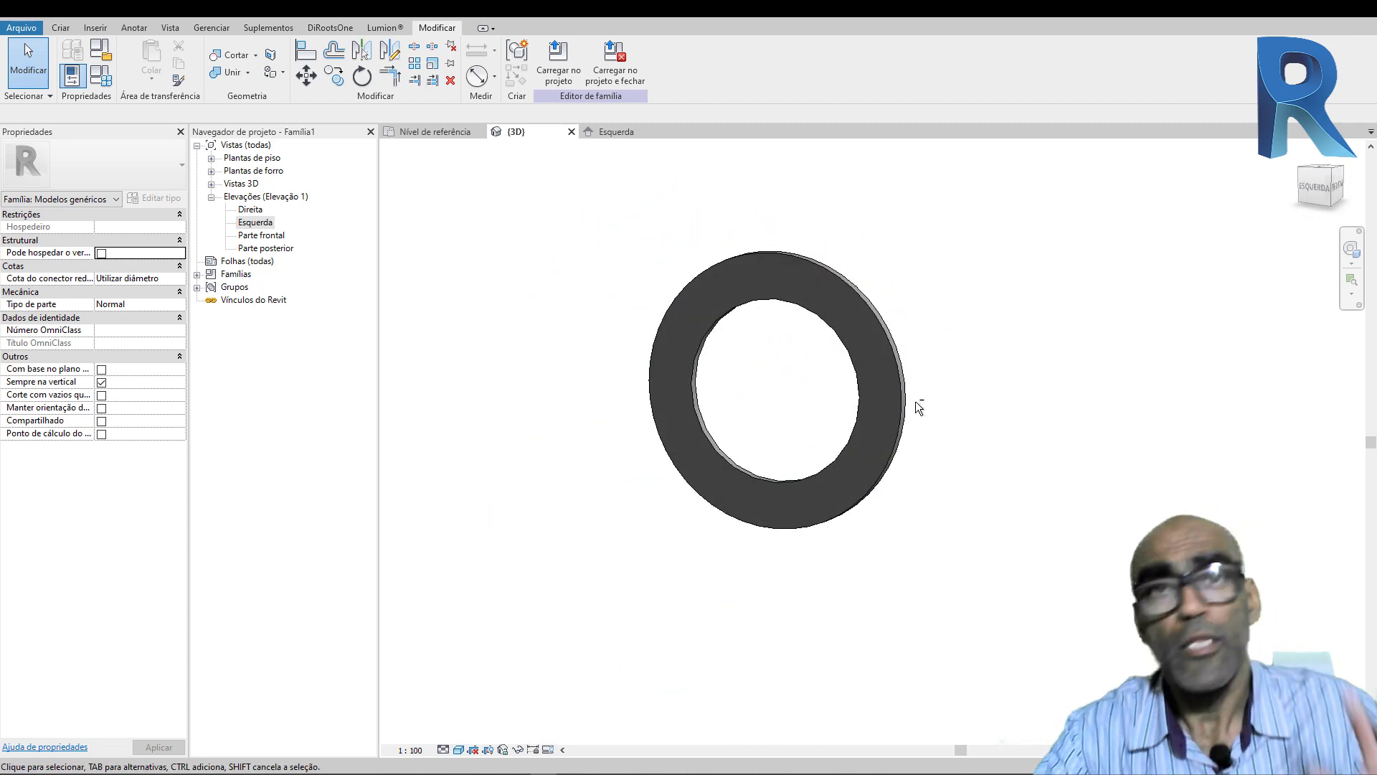
pyautogui.scroll(1, 762, 359)
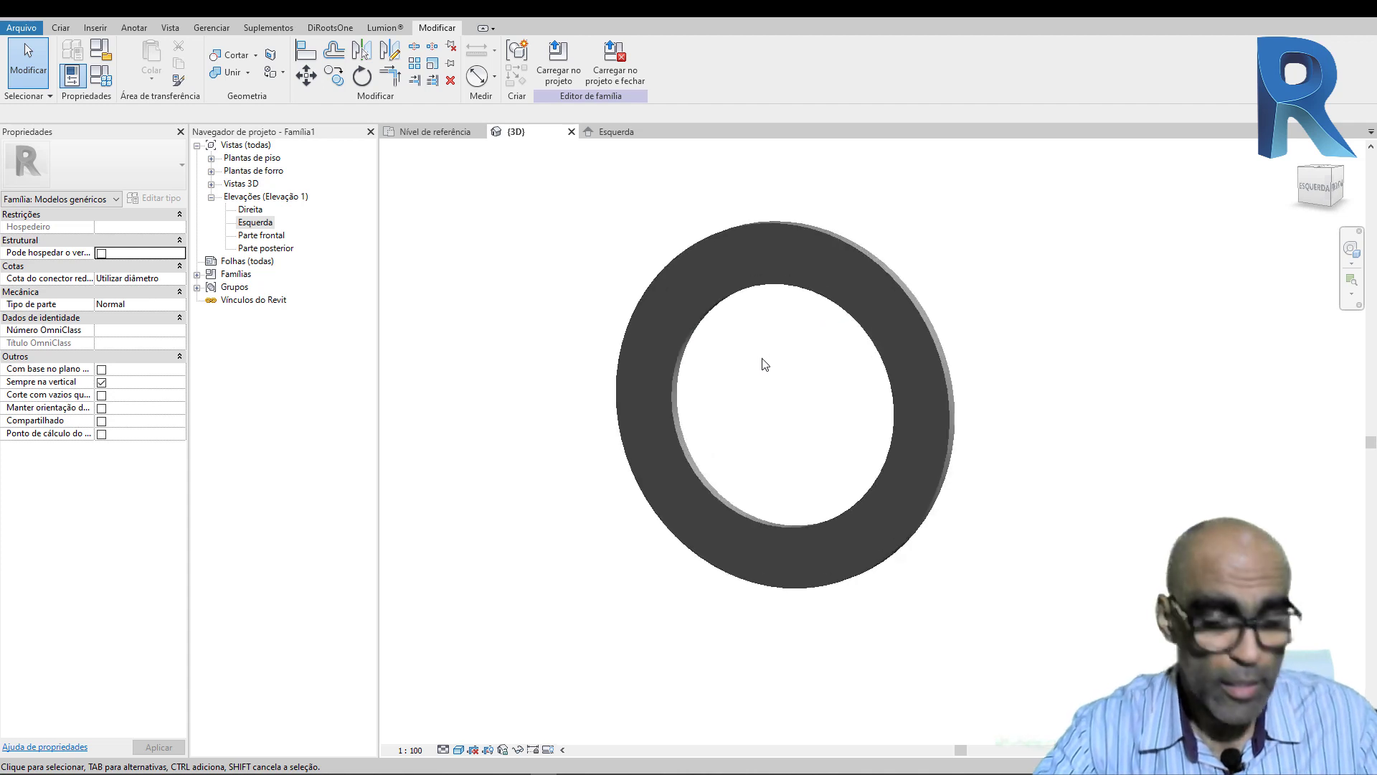
pyautogui.keyDown('shift'); pyautogui.moveTo(765, 364); pyautogui.dragTo(760, 409, button='middle'); pyautogui.keyUp('shift')
pyautogui.scroll(1, 760, 409)
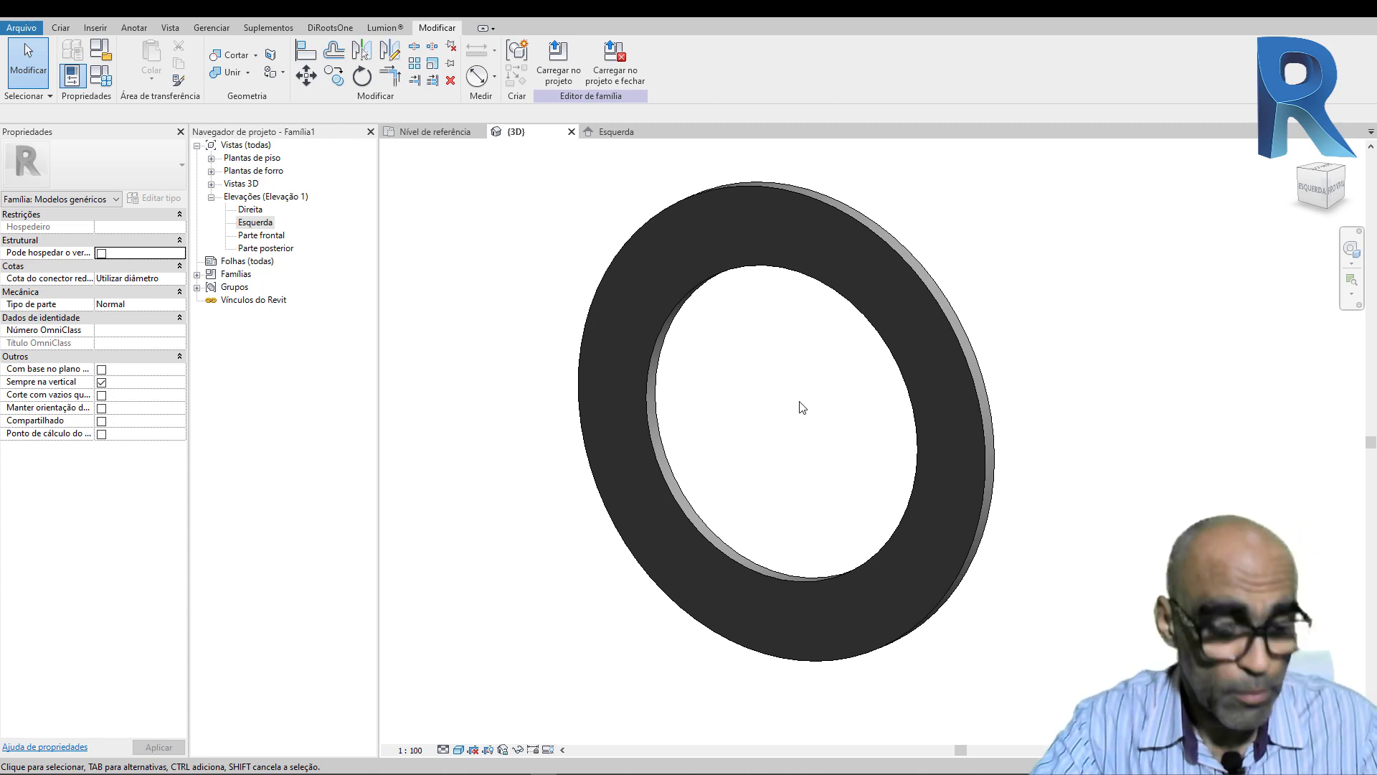
# Step: Create a new family from the template Modelo genérico métrico com base na face.rft
pyautogui.moveTo(802, 407)
pyautogui.keyDown('shift'); pyautogui.mouseDown(button='middle')
pyautogui.moveTo(830, 416)
pyautogui.moveTo(820, 411)
pyautogui.mouseUp(button='middle'); pyautogui.keyUp('shift')
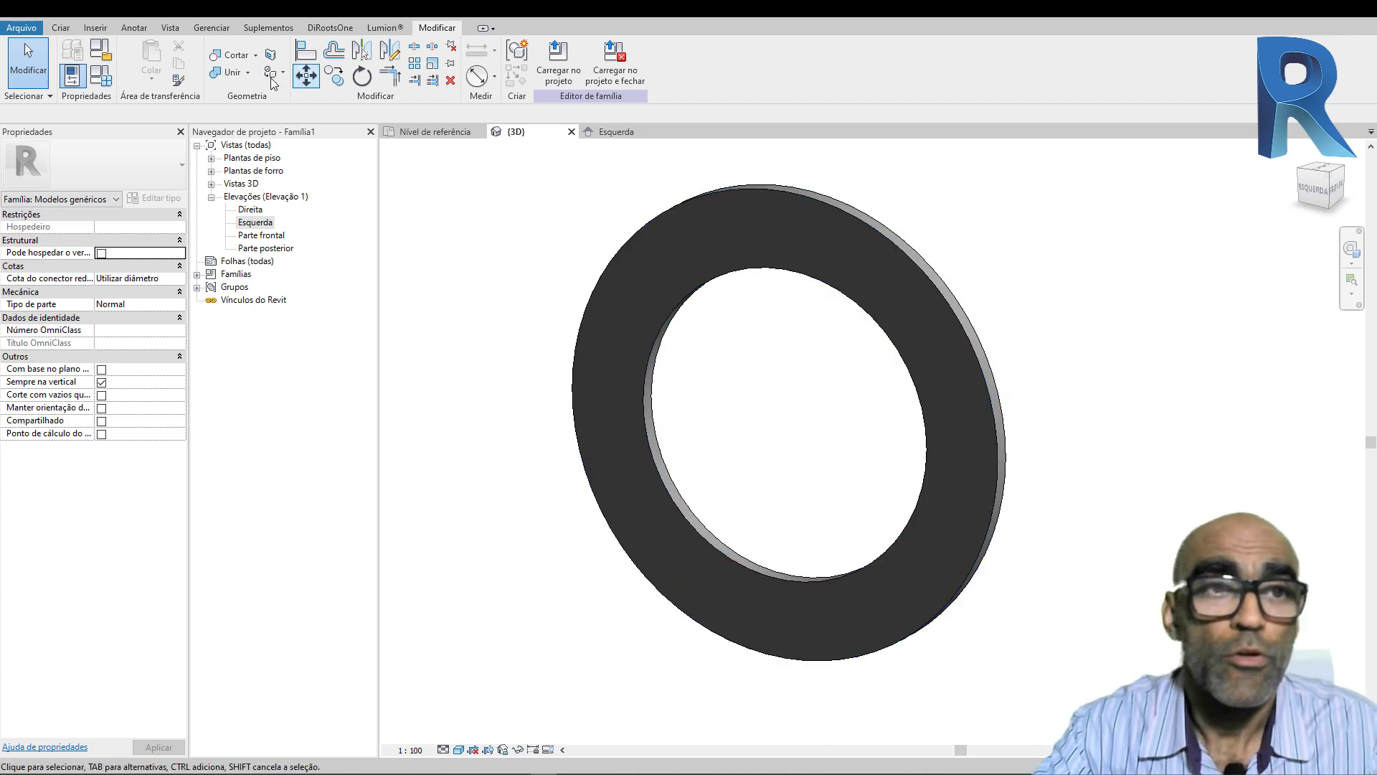
pyautogui.click(21, 28)
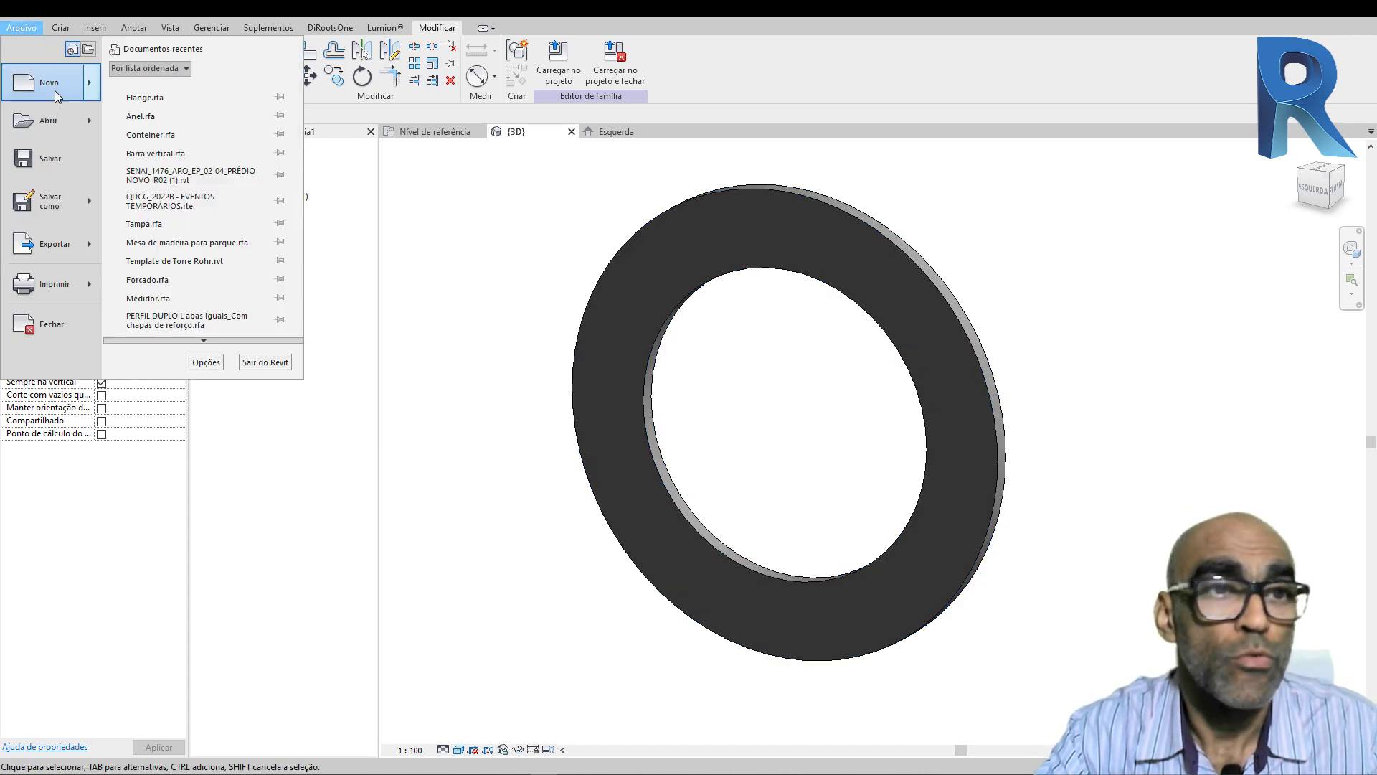
pyautogui.click(543, 203)
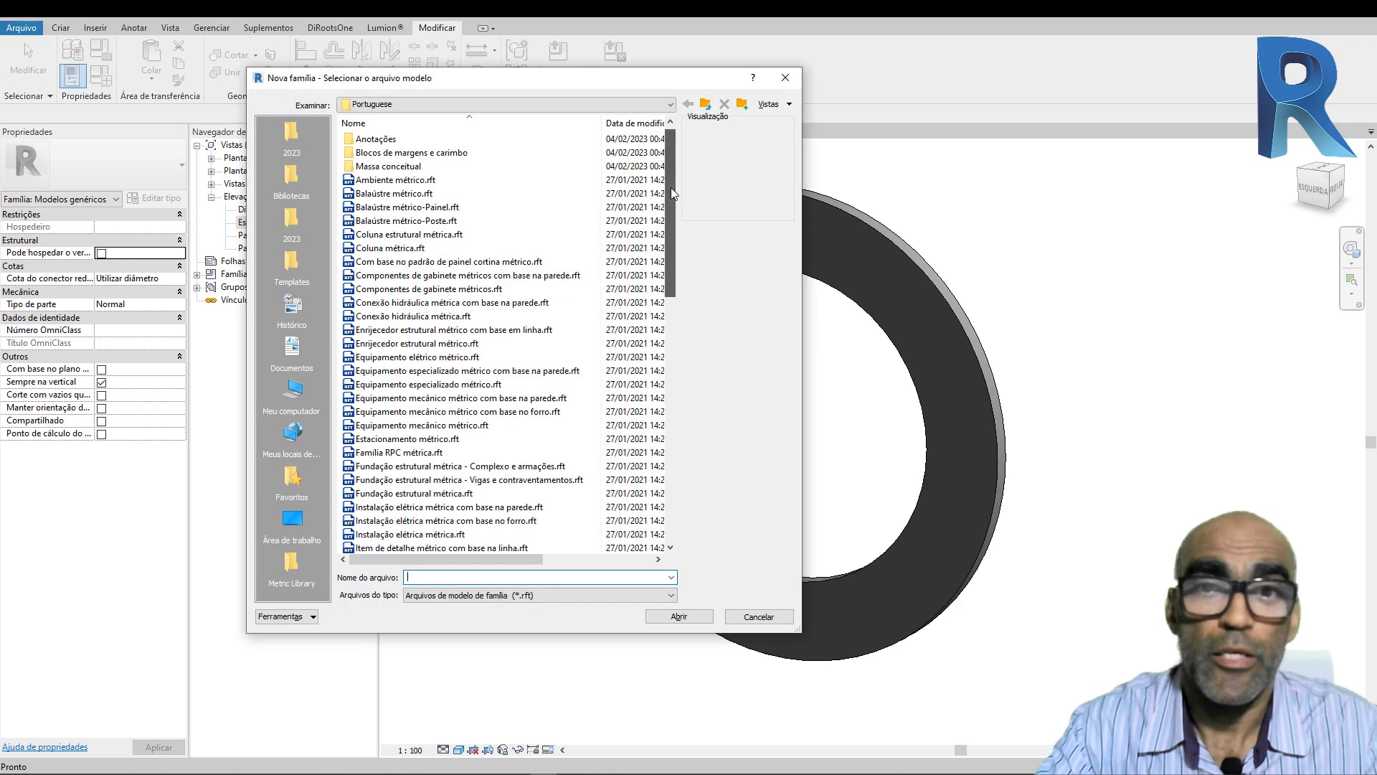
pyautogui.moveTo(670, 187); pyautogui.dragTo(684, 387)
pyautogui.click(413, 439)
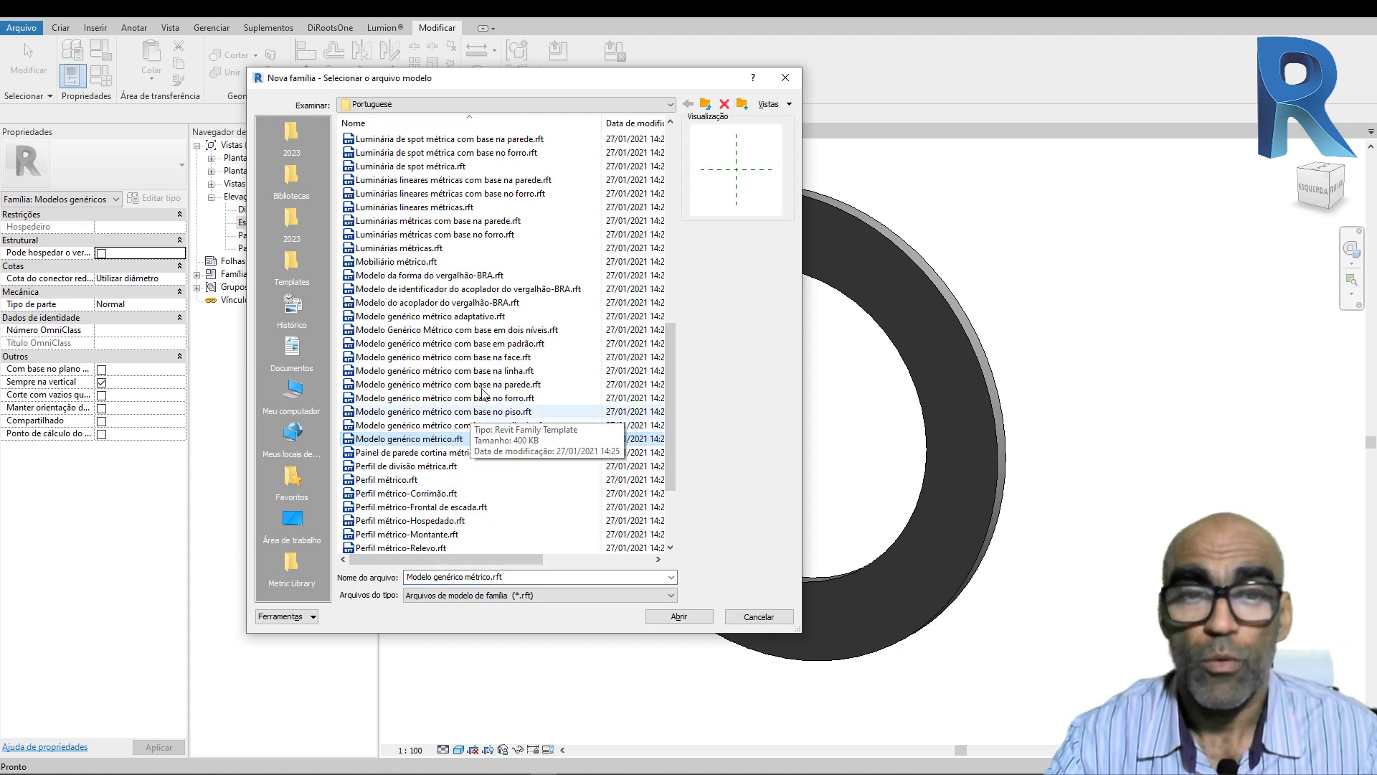
pyautogui.click(495, 358)
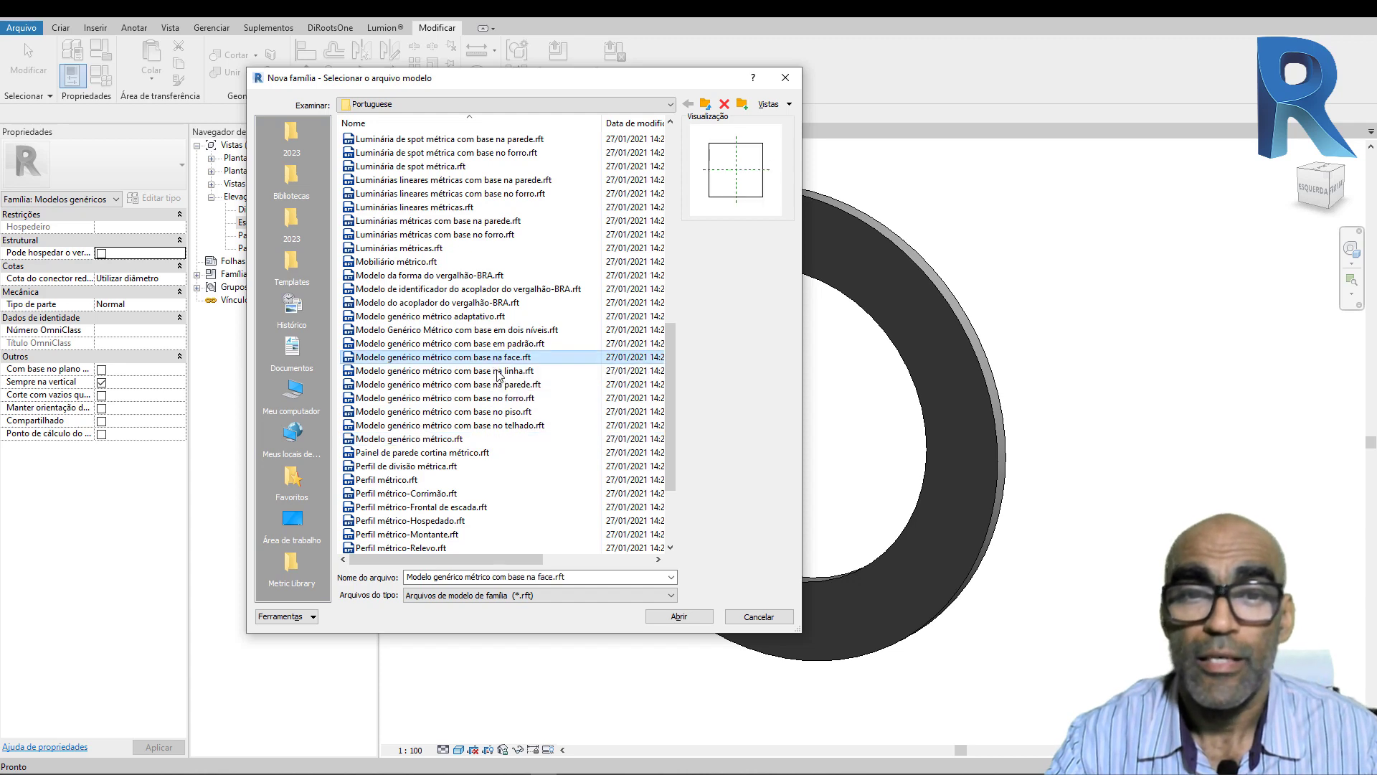
pyautogui.click(681, 618)
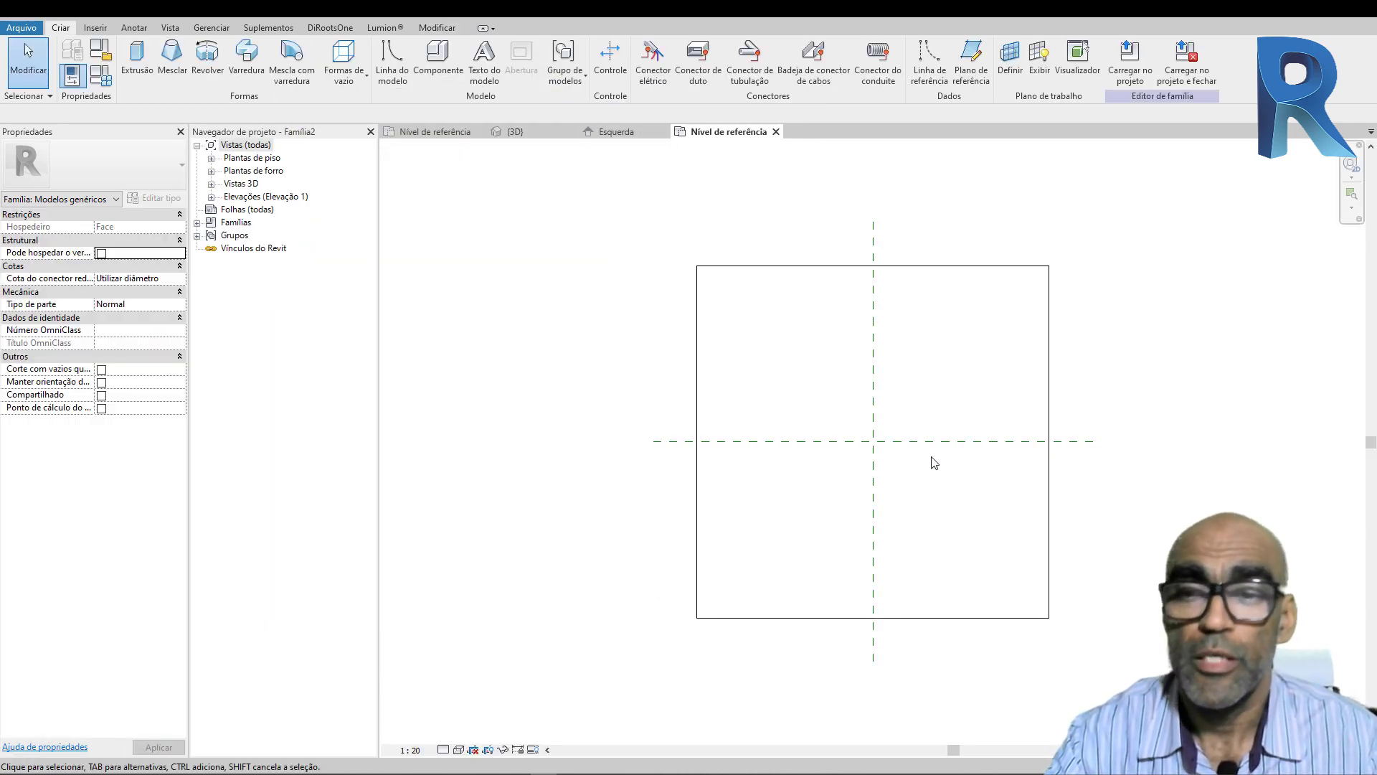
# Step: Start an extrusion and sketch a circle with a radius of about 80 mm centred on the reference planes' intersection
pyautogui.moveTo(934, 463); pyautogui.dragTo(838, 523, button='middle')
pyautogui.scroll(1, 861, 415)
pyautogui.scroll(5, 838, 431)
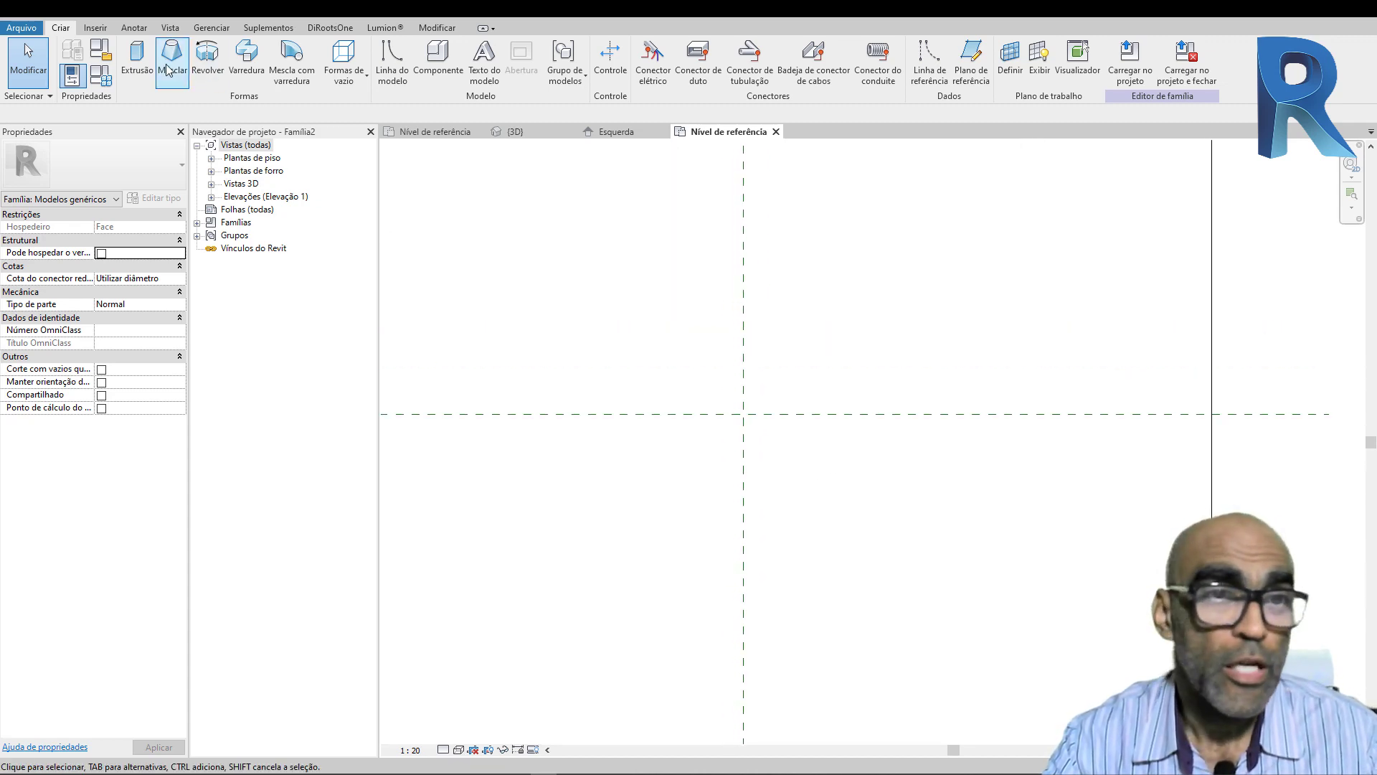
pyautogui.click(137, 59)
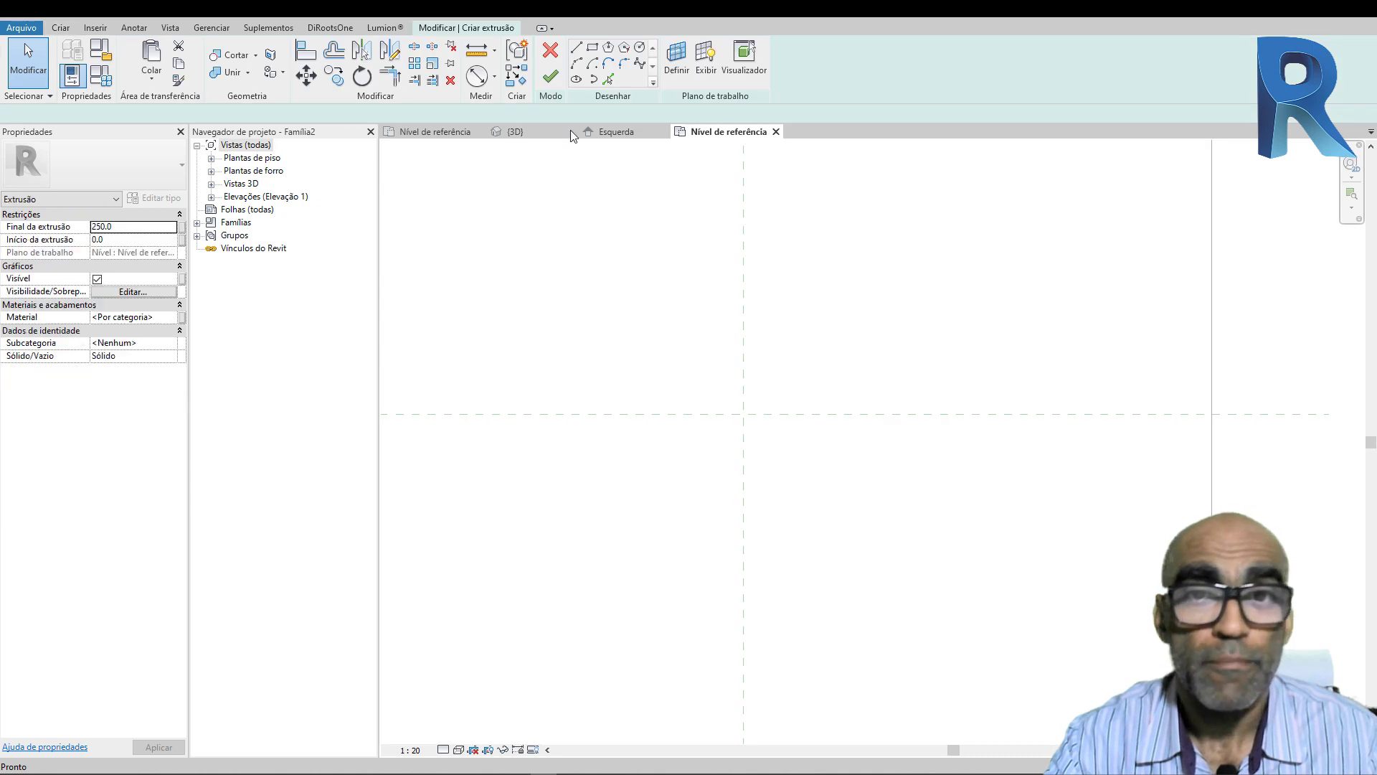
pyautogui.click(639, 48)
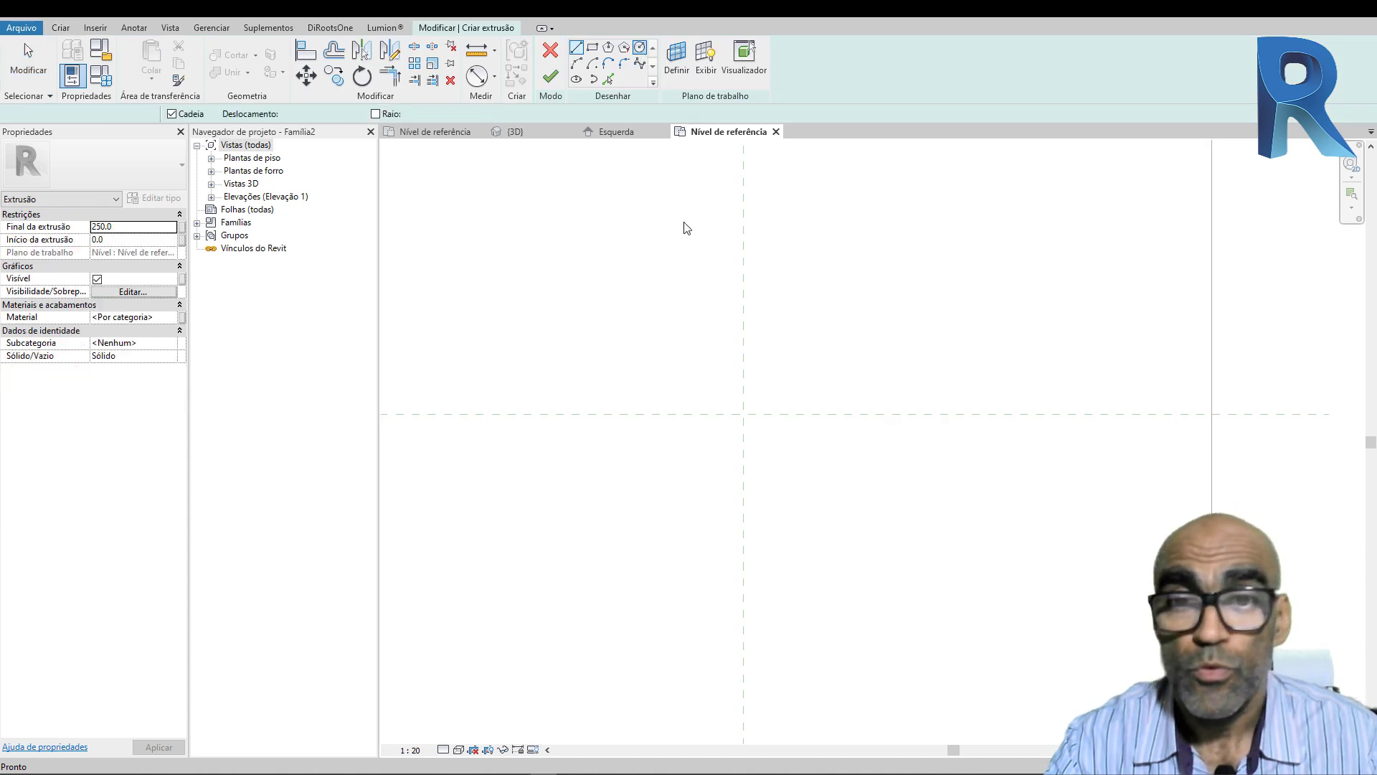
pyautogui.click(744, 414)
pyautogui.click(744, 439)
pyautogui.scroll(4, 745, 439)
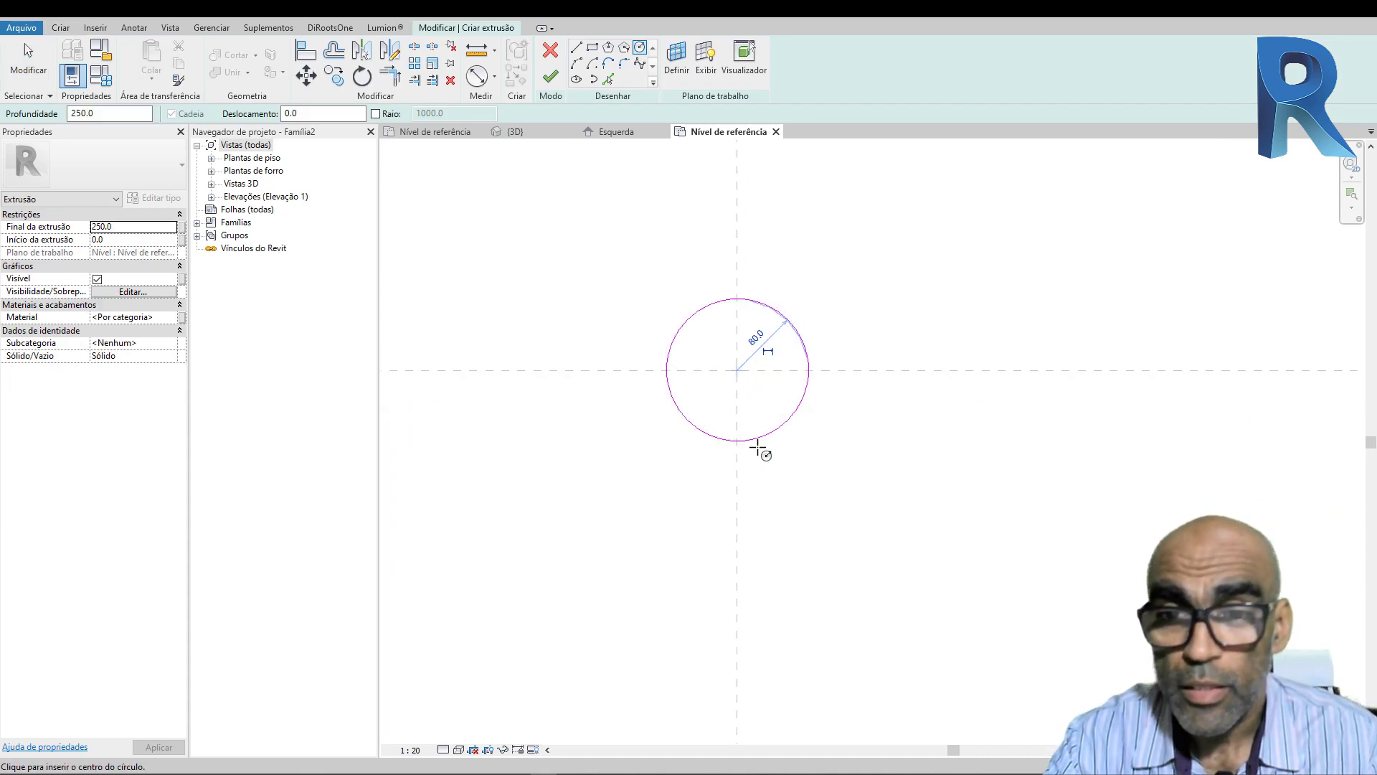
# Step: Make the circle's radius dimension permanent and label it with a new instance parameter named Raio
pyautogui.click(769, 352)
pyautogui.moveTo(845, 443); pyautogui.dragTo(839, 455, button='middle')
pyautogui.press('Escape')
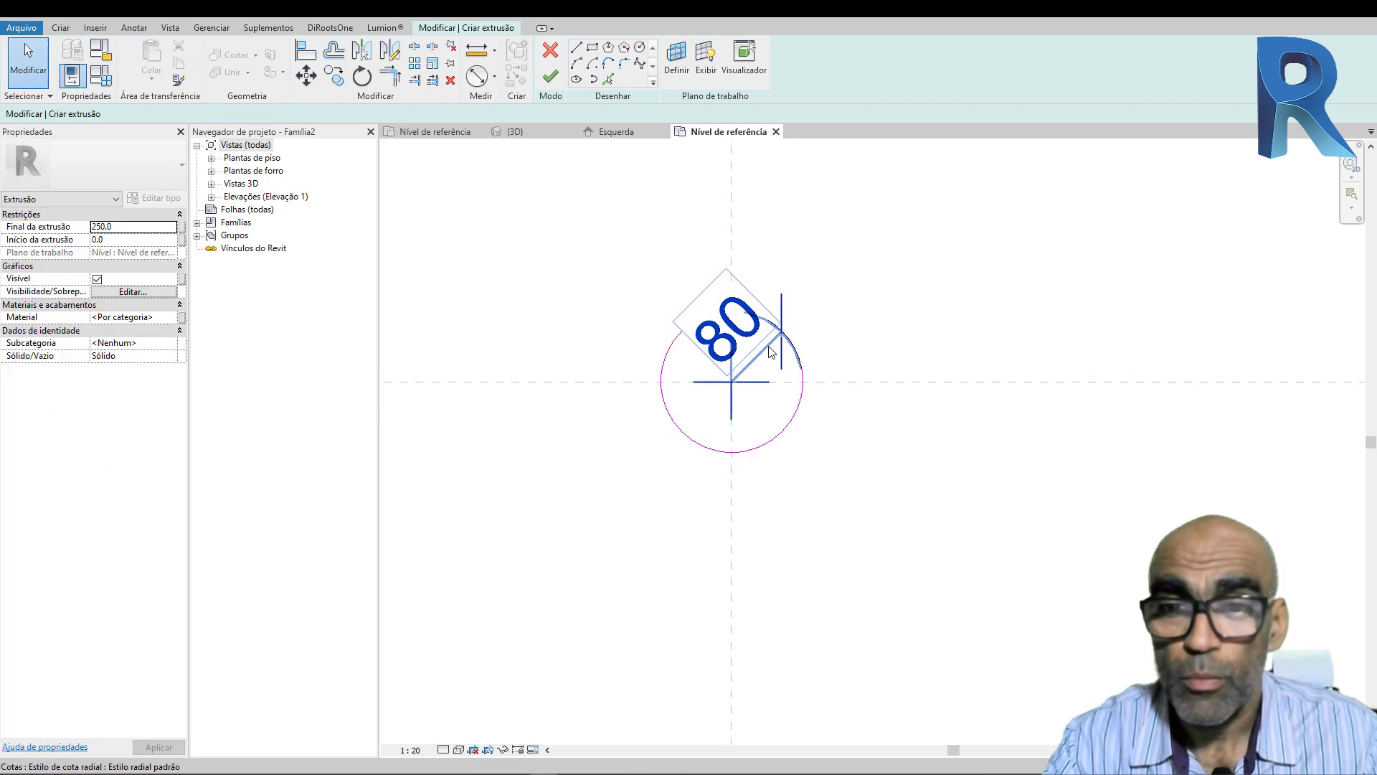
pyautogui.click(784, 383)
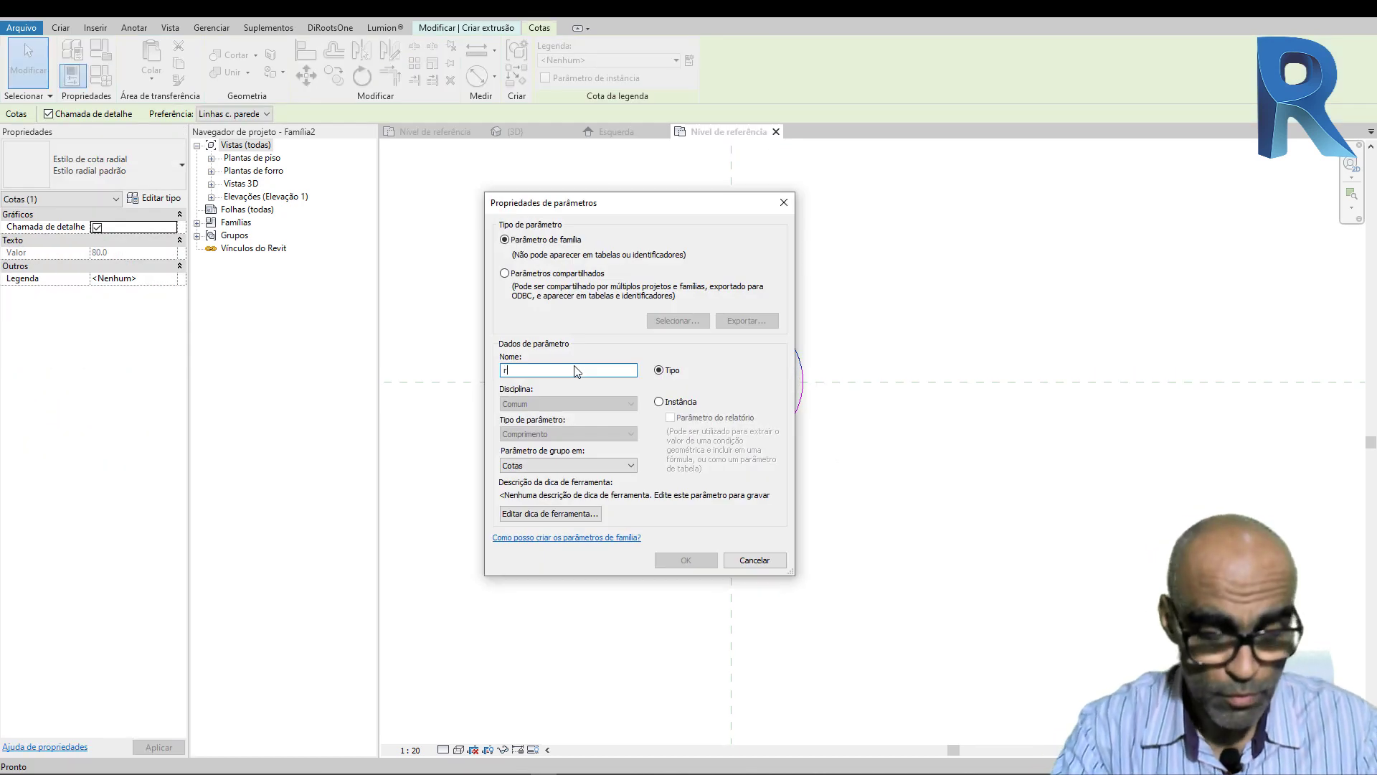
pyautogui.write('AIO')
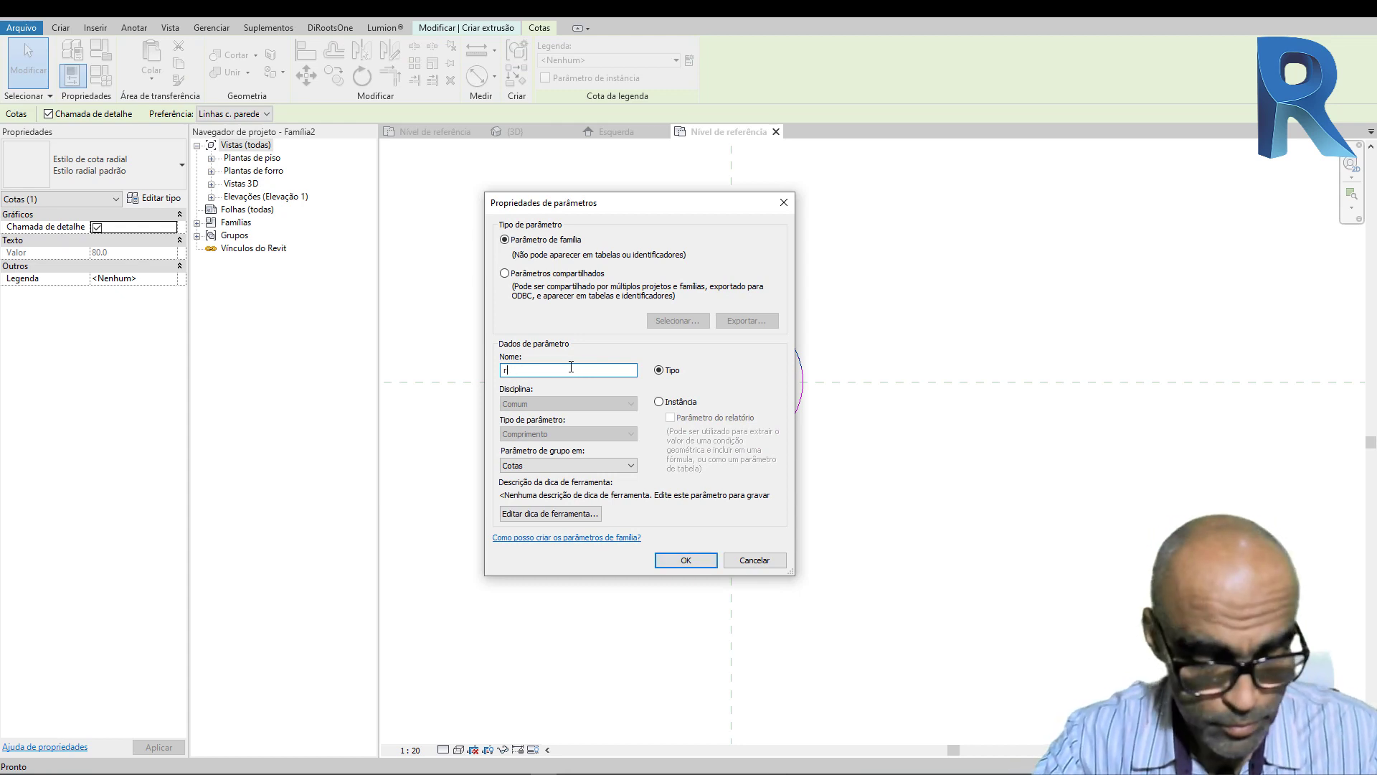
pyautogui.press('BackSpace')
pyautogui.write('Raio')
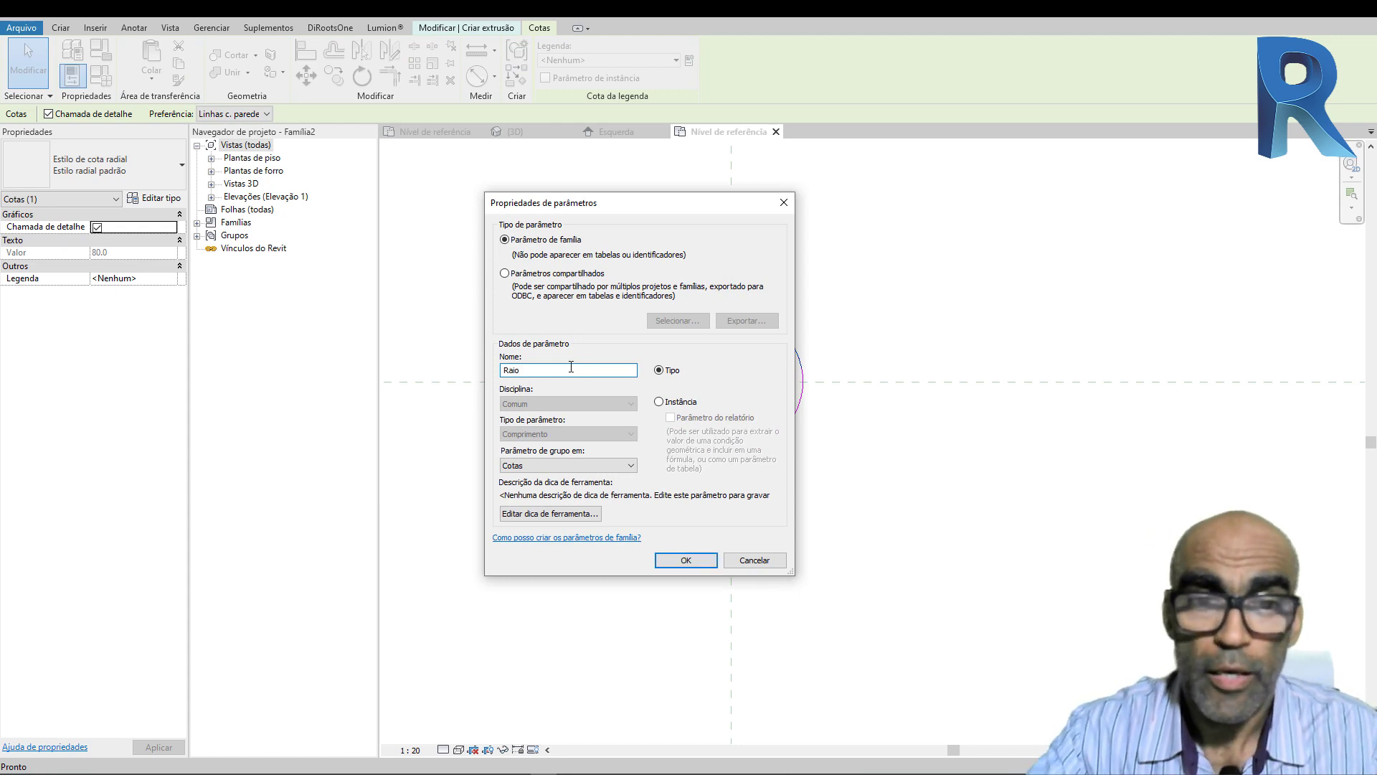
pyautogui.click(660, 402)
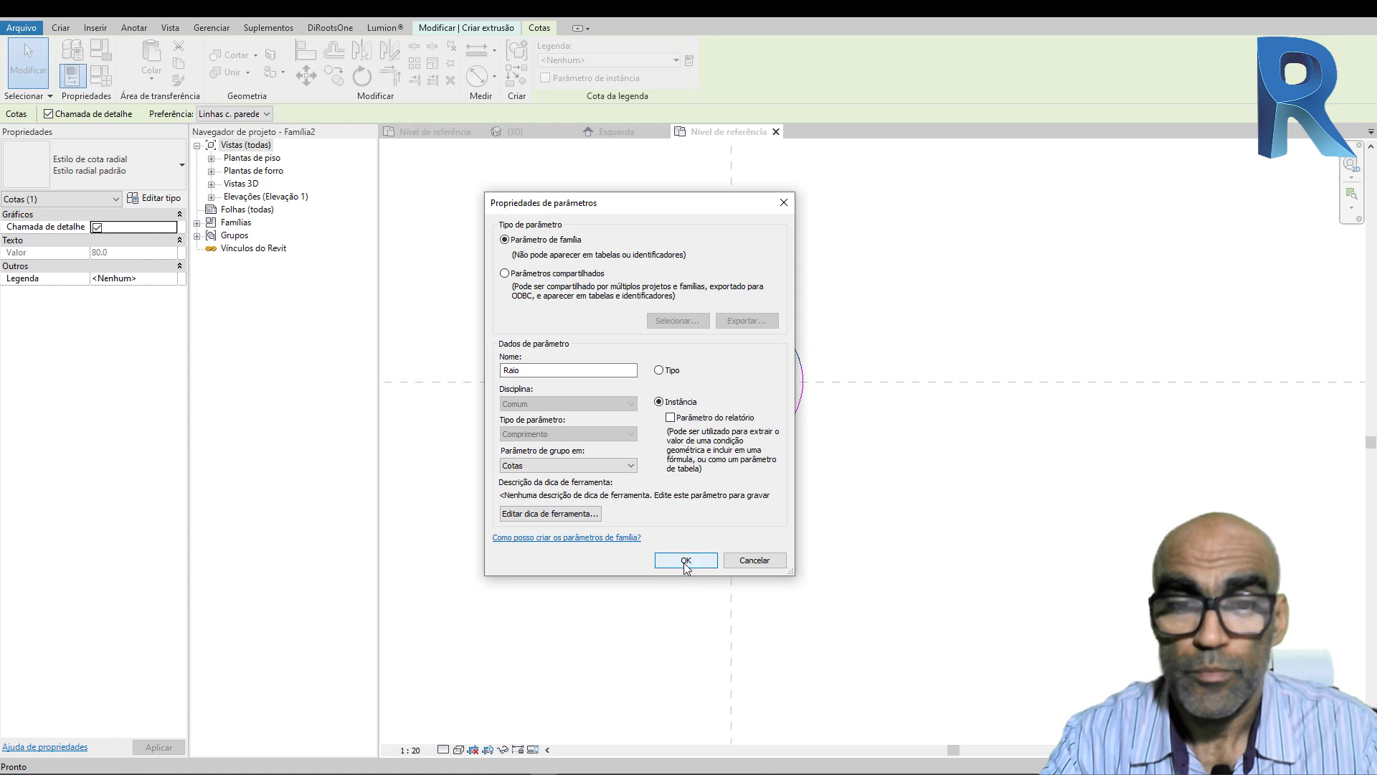
pyautogui.click(685, 561)
pyautogui.click(859, 582)
# Step: Set the view scale to 1:2 and finish the circular extrusion sketch
pyautogui.moveTo(830, 437)
pyautogui.mouseDown(button='middle')
pyautogui.moveTo(765, 440)
pyautogui.moveTo(748, 460)
pyautogui.mouseUp(button='middle')
pyautogui.scroll(-1, 731, 480)
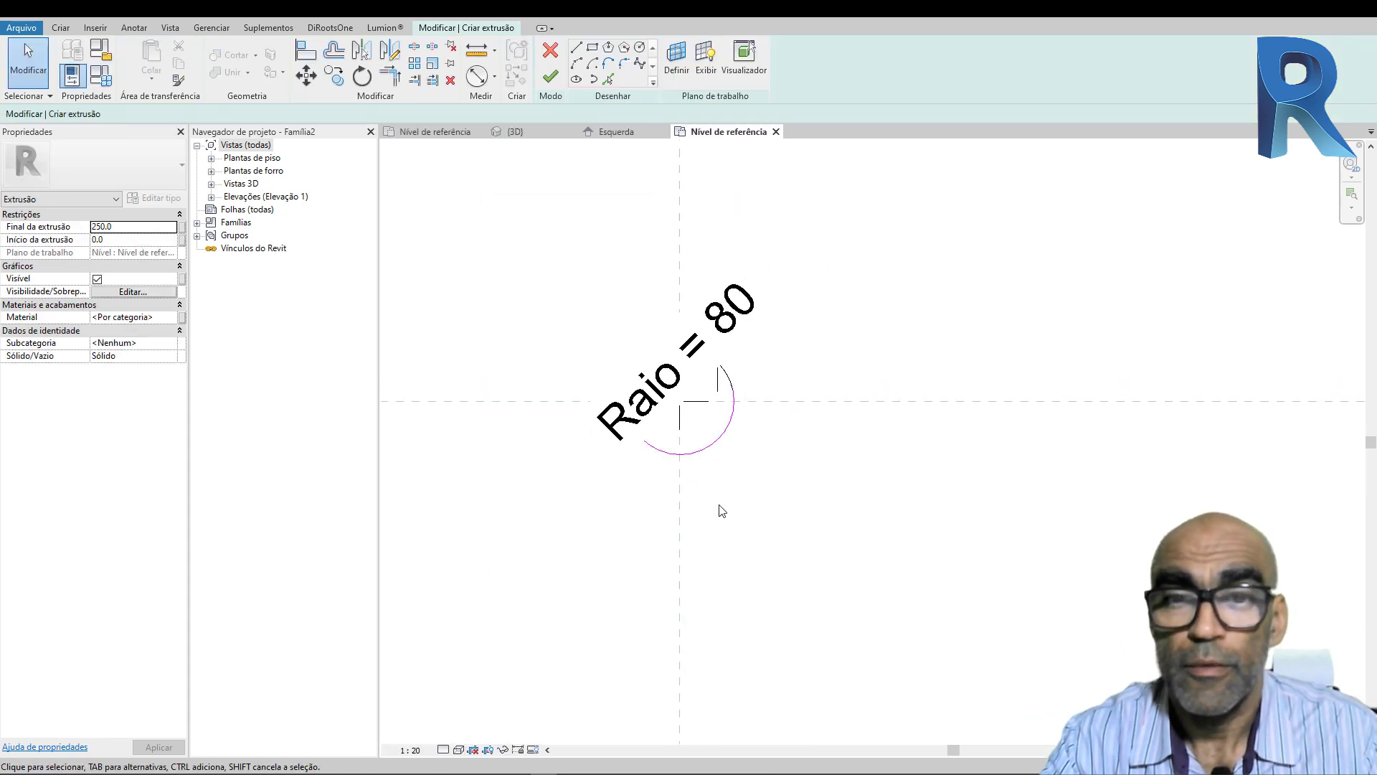
pyautogui.click(414, 748)
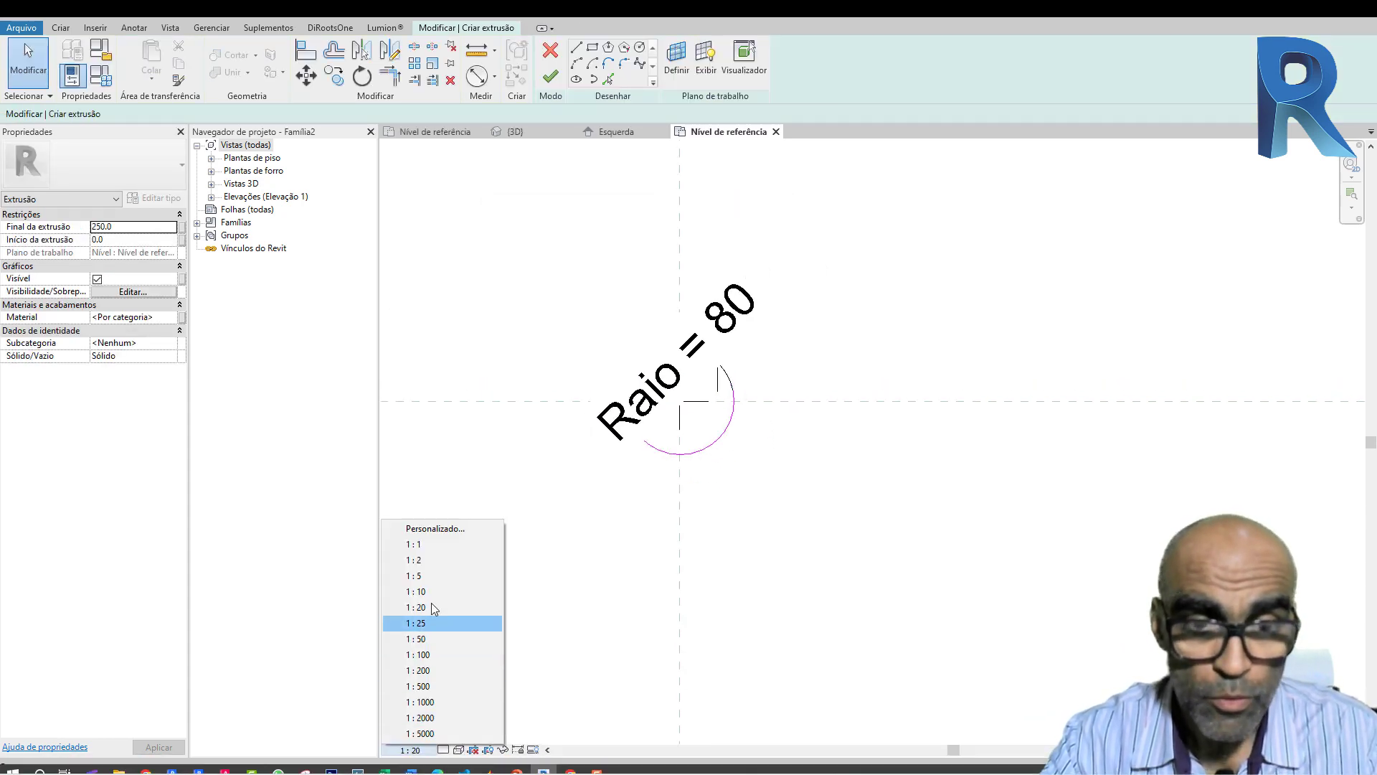
pyautogui.click(429, 562)
pyautogui.scroll(5, 722, 541)
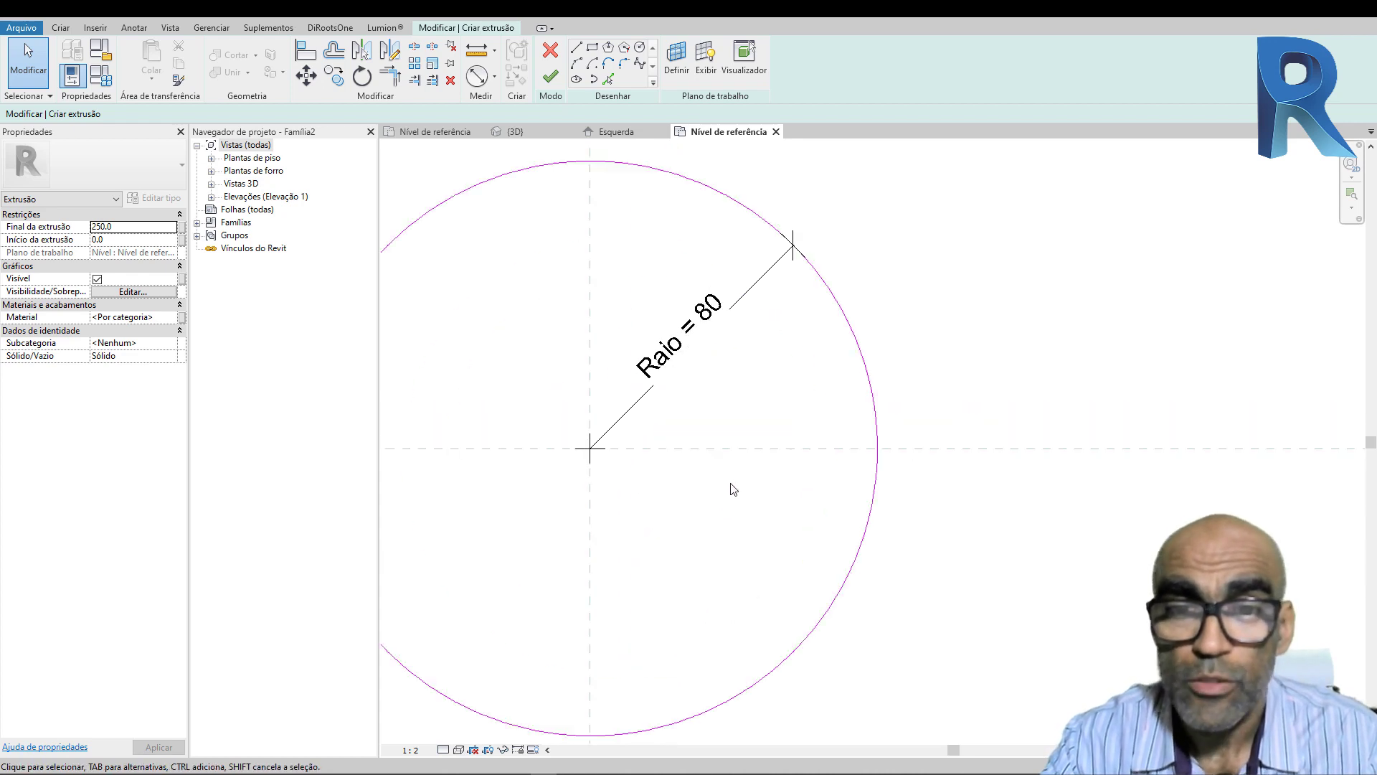
pyautogui.moveTo(731, 486); pyautogui.dragTo(855, 473, button='middle')
pyautogui.scroll(-2, 839, 466)
pyautogui.click(551, 77)
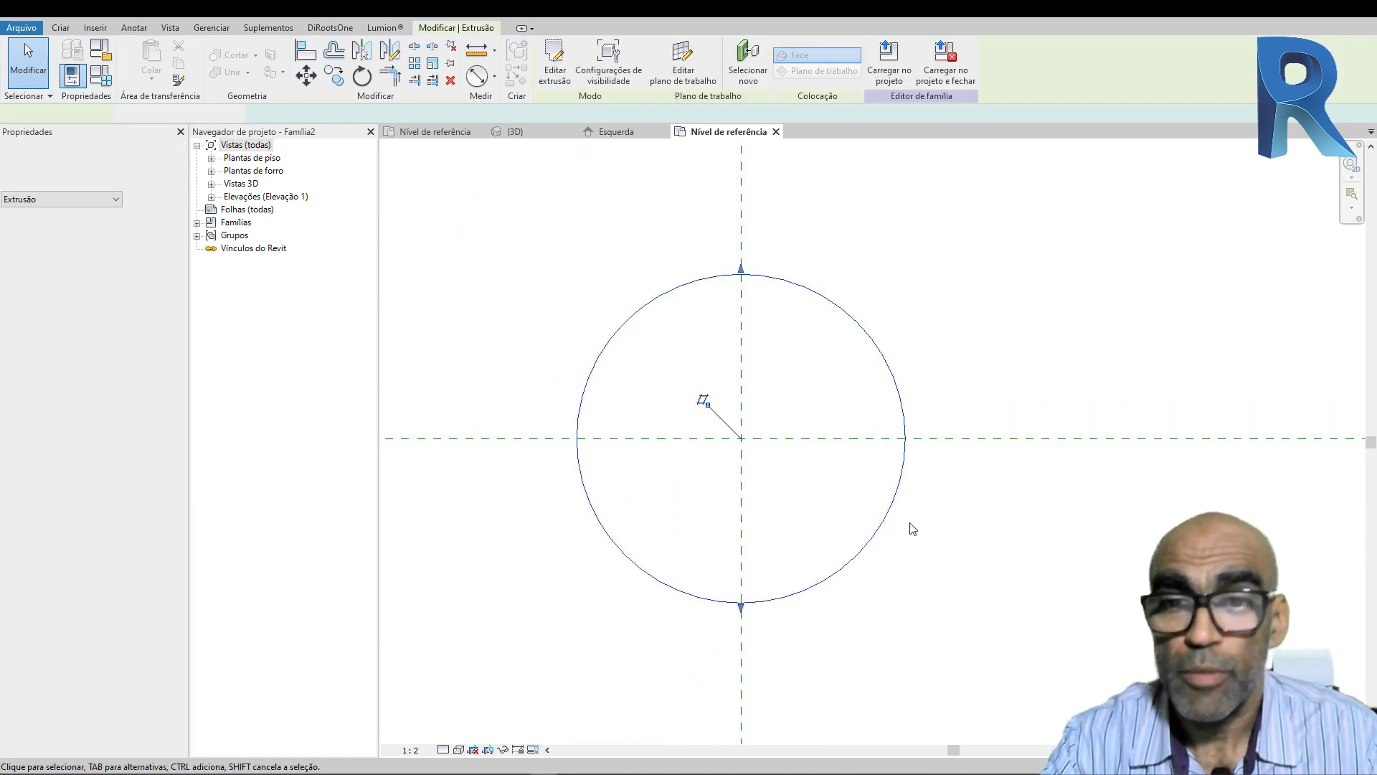
# Step: Set the Raio parameter to 5 in the family types and apply it
pyautogui.scroll(-2, 775, 455)
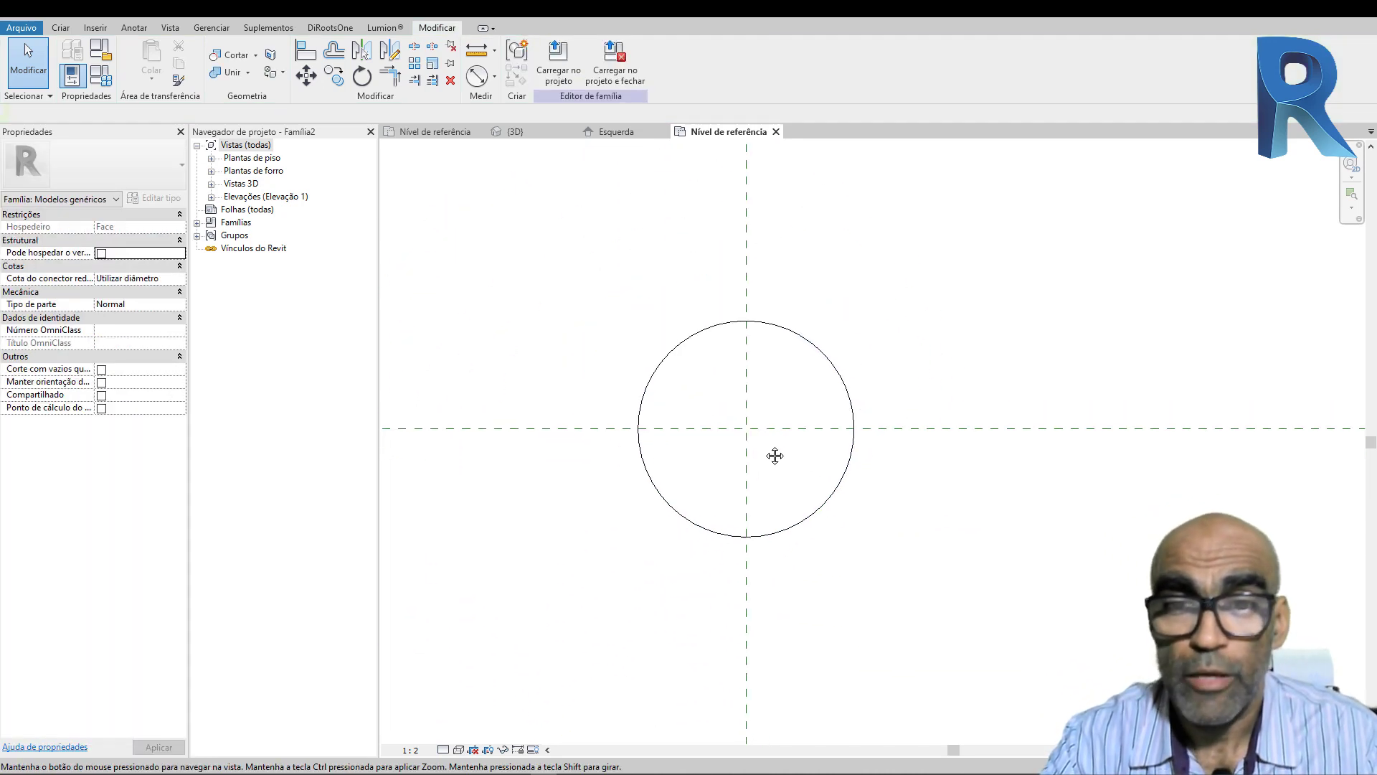
pyautogui.click(111, 85)
pyautogui.click(266, 246)
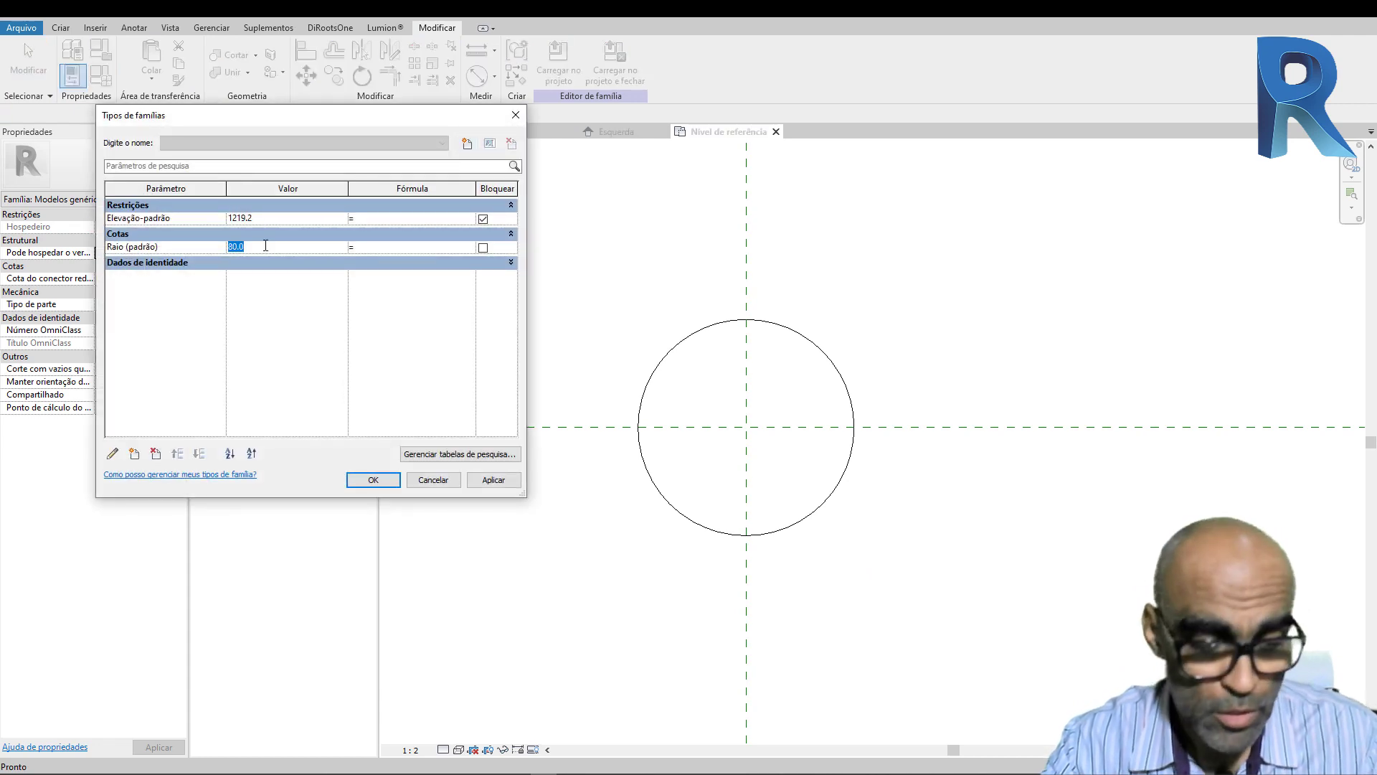
pyautogui.write('5.0')
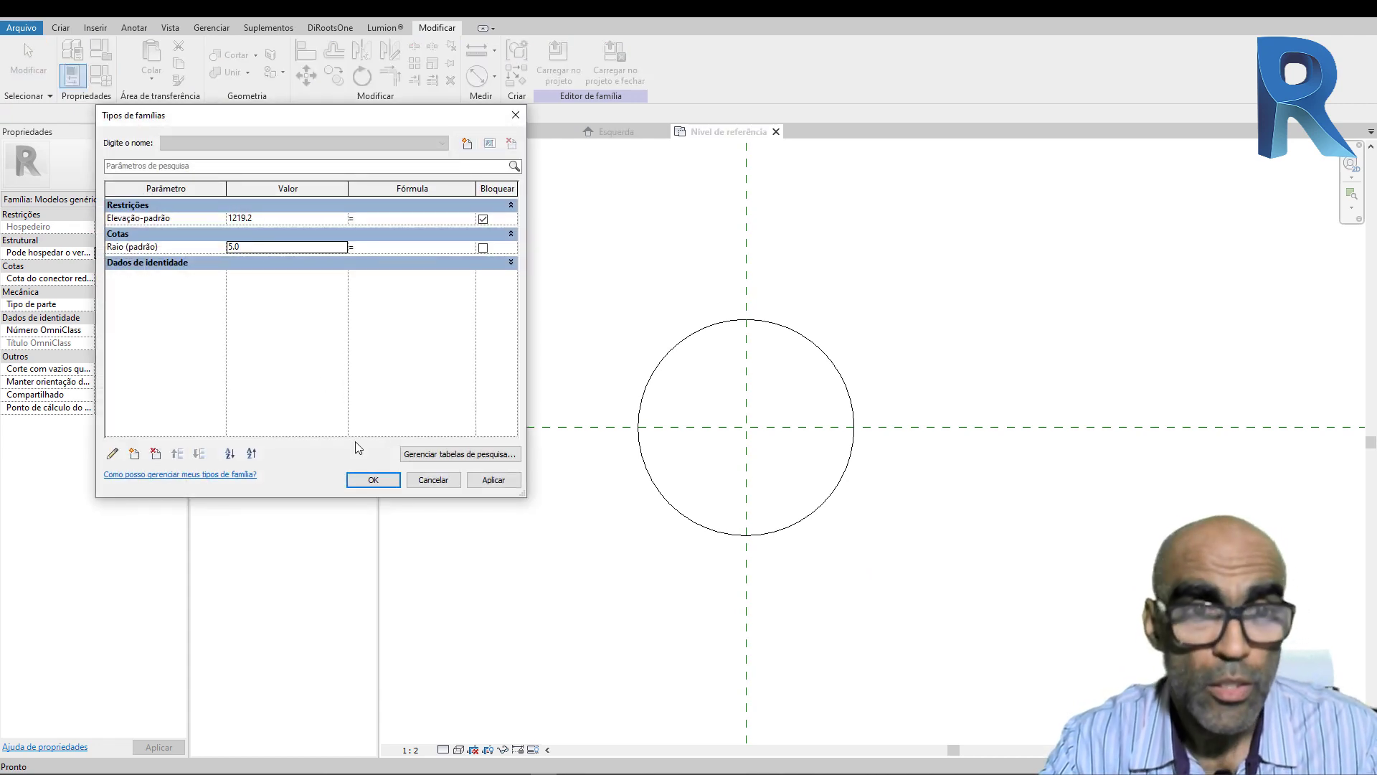
pyautogui.click(495, 481)
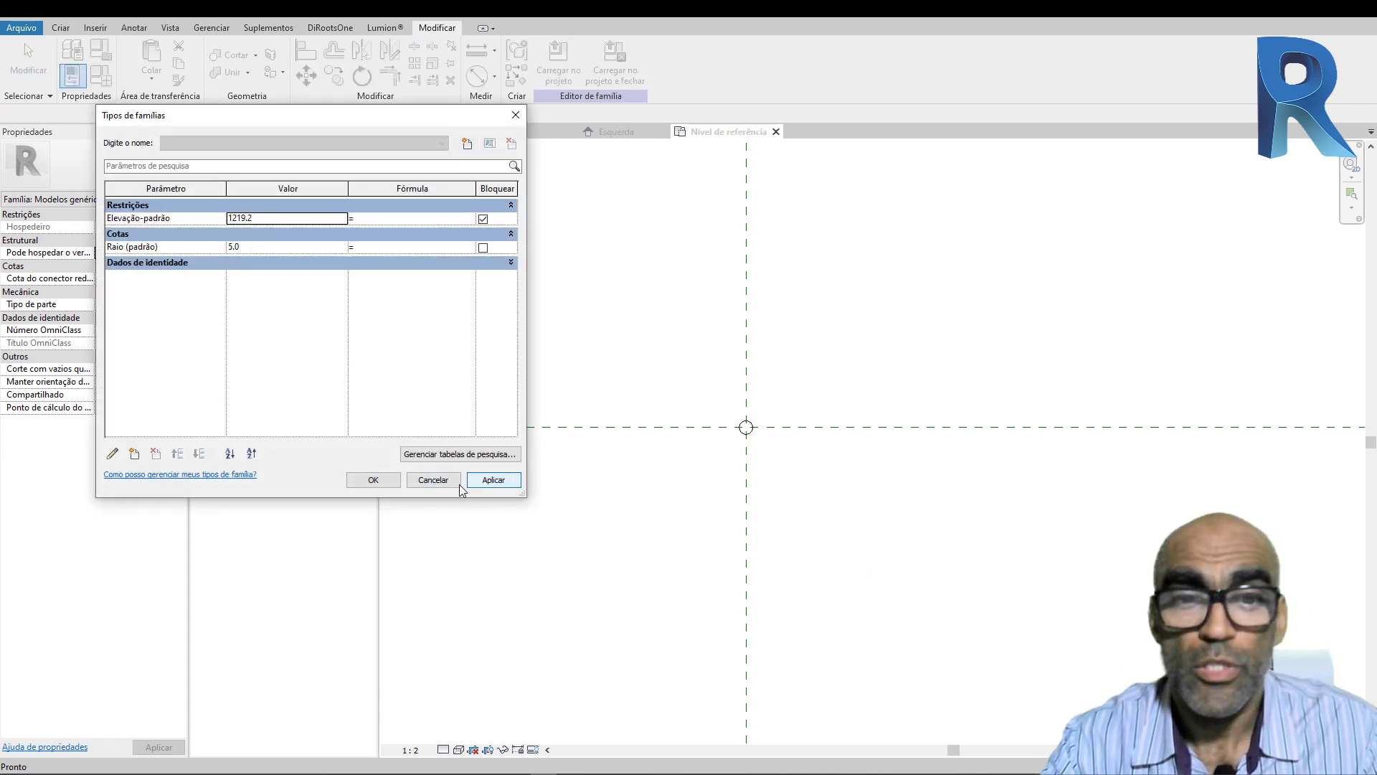
pyautogui.click(374, 480)
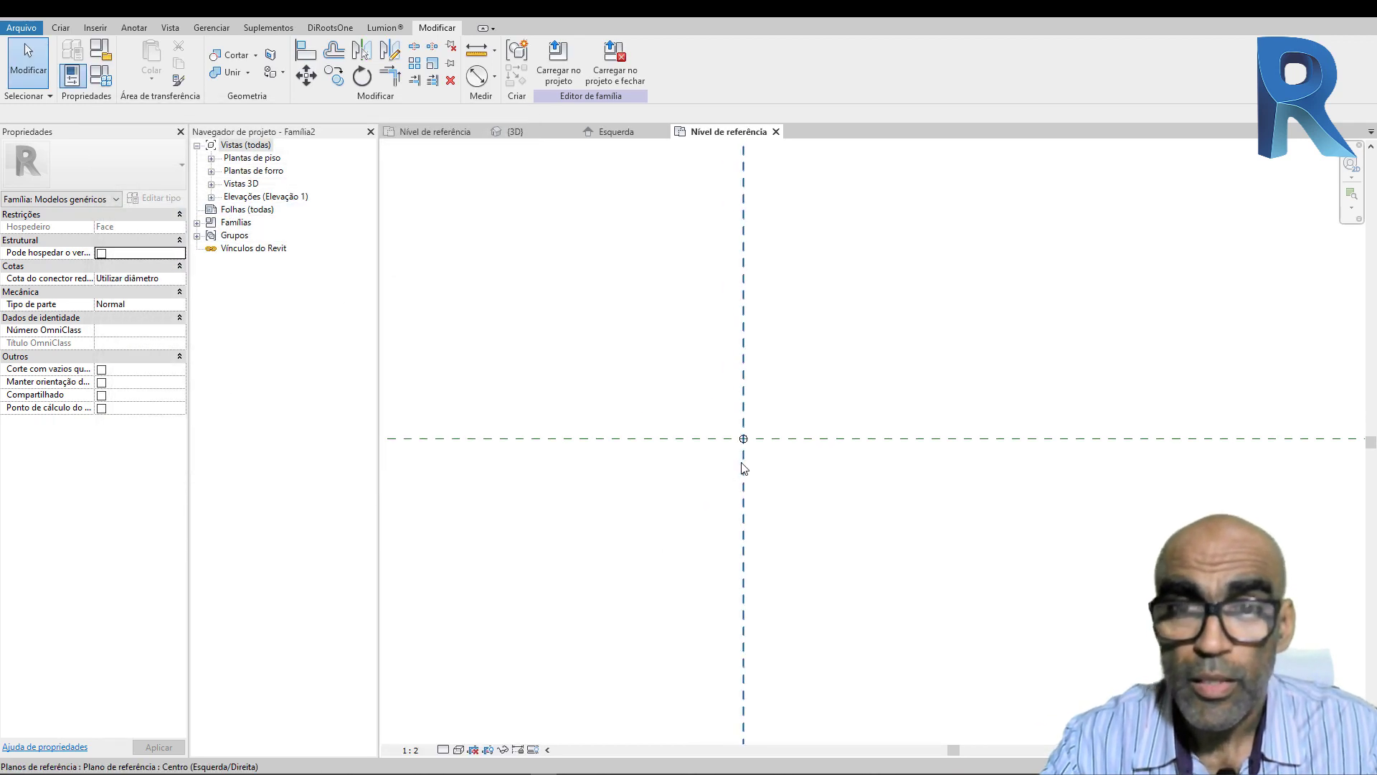
# Step: Change the small circular extrusion from solid to void (Vazia)
pyautogui.scroll(-2, 804, 455)
pyautogui.scroll(6, 789, 459)
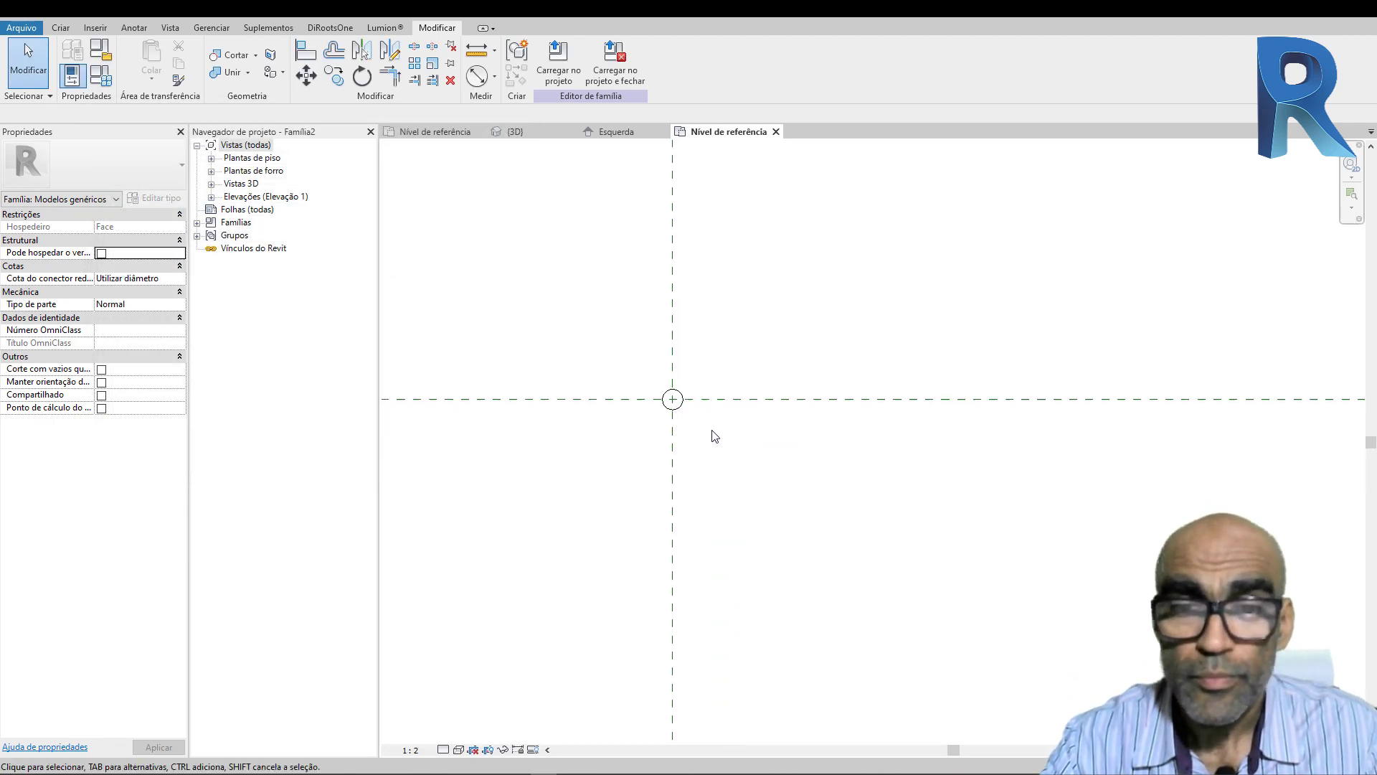
pyautogui.click(668, 395)
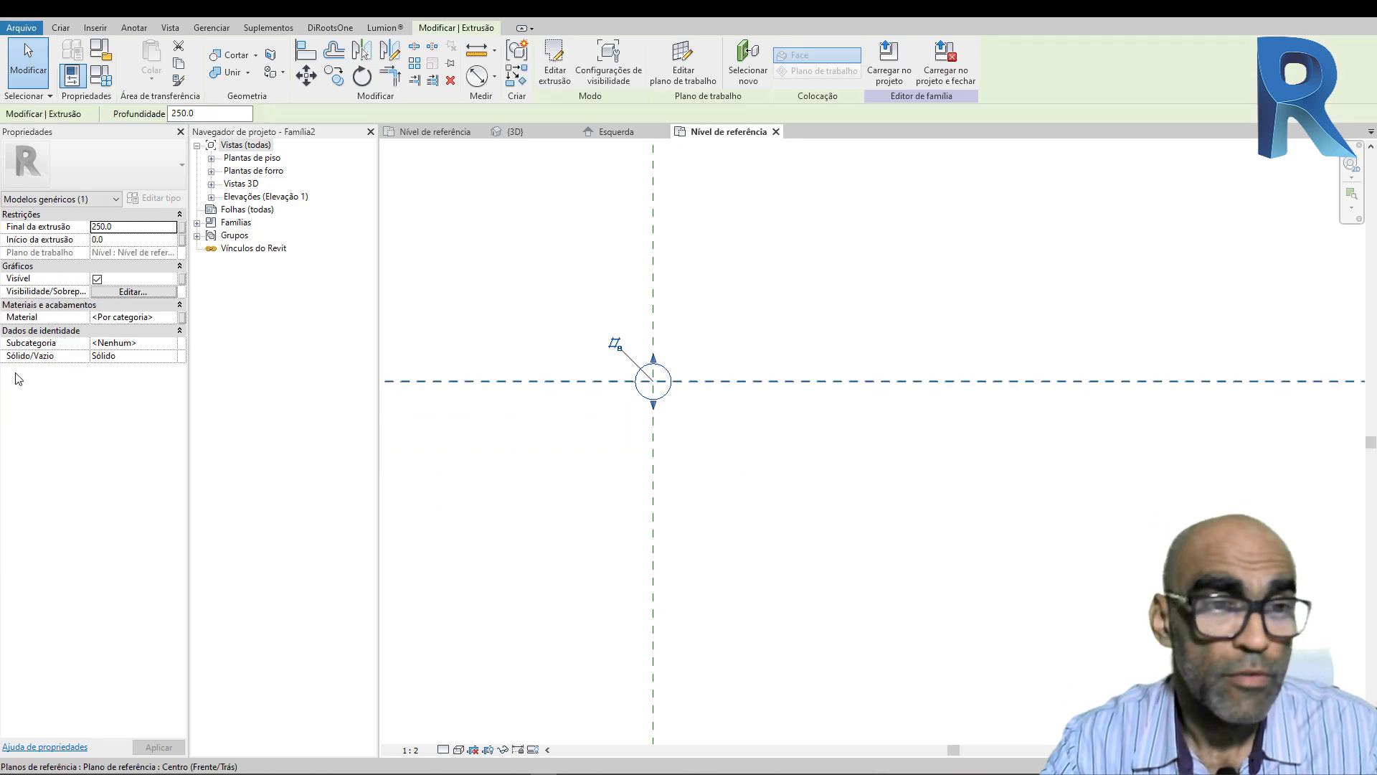
pyautogui.click(165, 357)
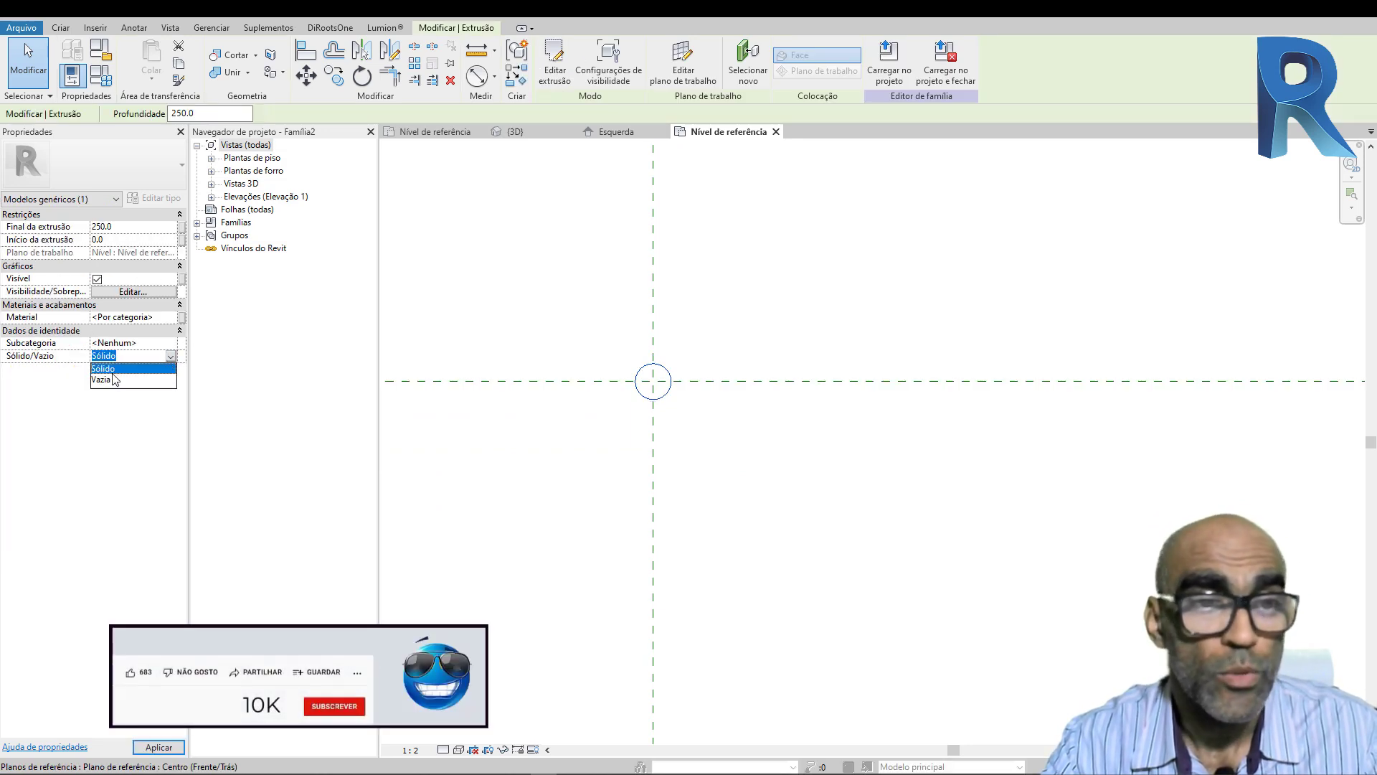
pyautogui.click(104, 380)
pyautogui.click(695, 529)
pyautogui.scroll(-2, 695, 529)
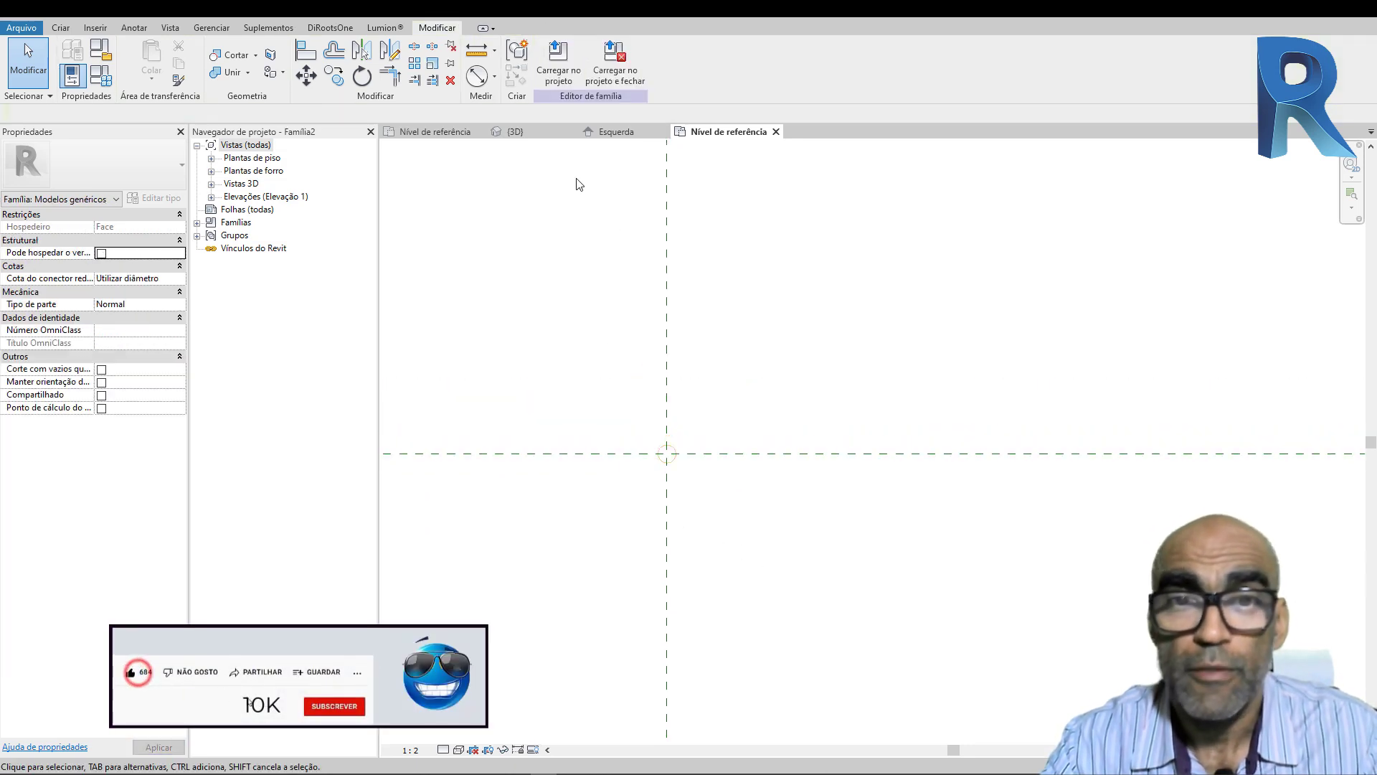
# Step: Show the void extrusion and its host block in the 3D view
pyautogui.click(264, 11)
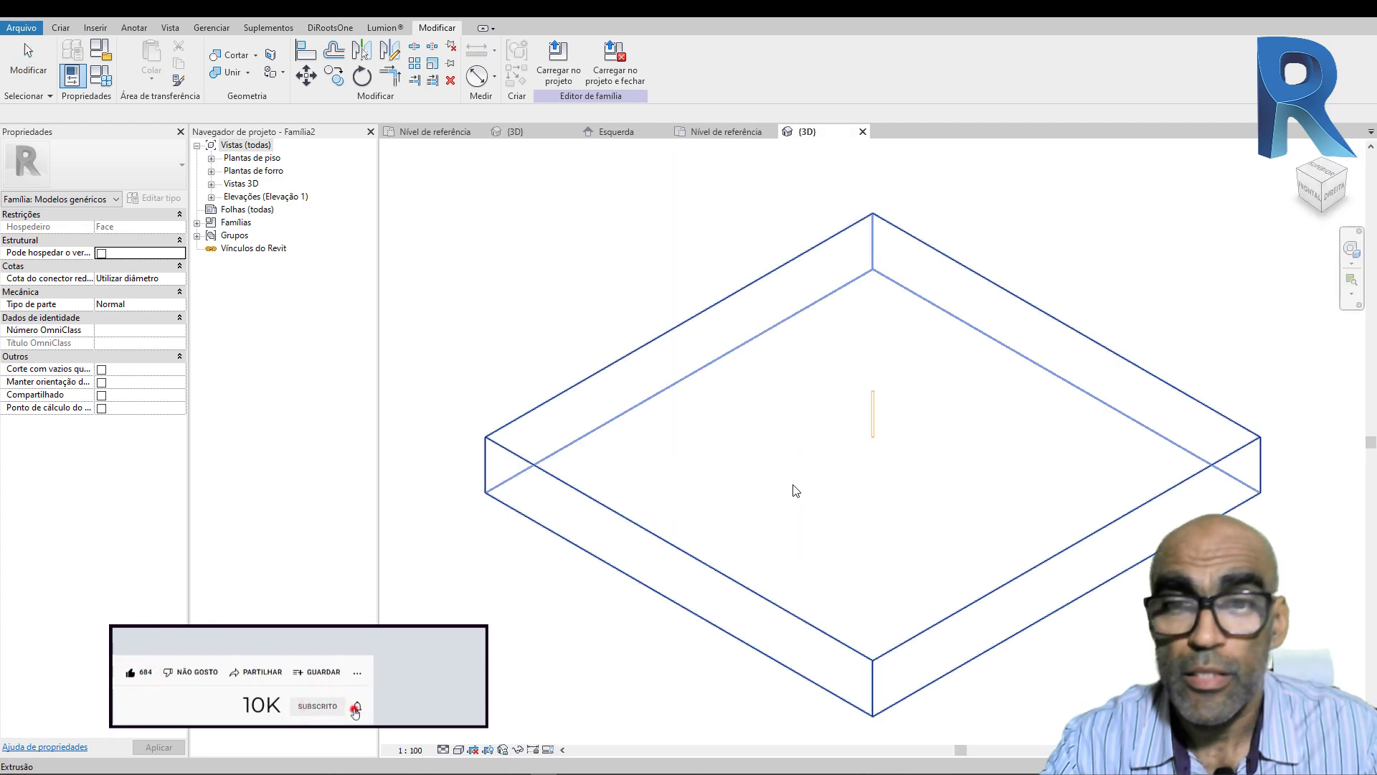
pyautogui.scroll(5, 825, 477)
pyautogui.scroll(-3, 782, 466)
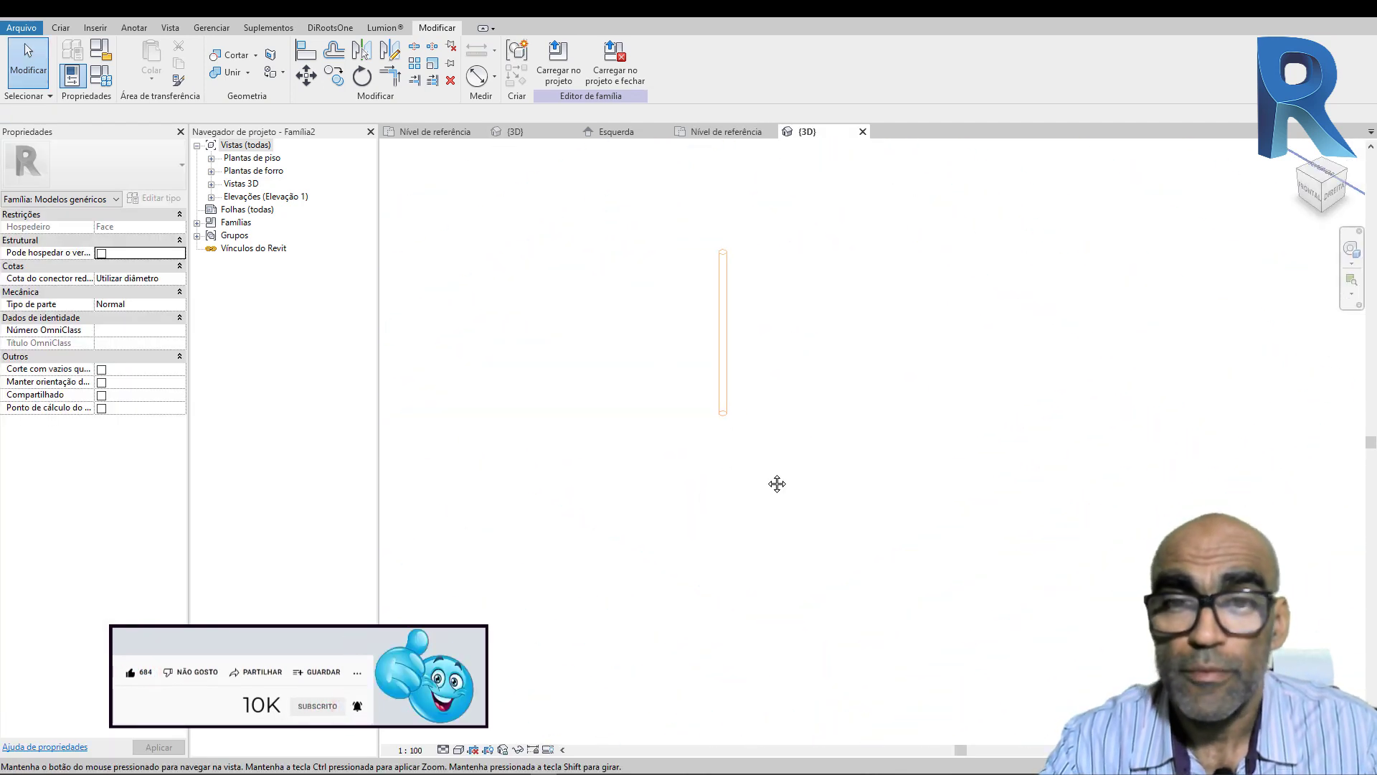
pyautogui.scroll(-3, 799, 480)
pyautogui.keyDown('shift'); pyautogui.moveTo(806, 443); pyautogui.dragTo(778, 462, button='middle'); pyautogui.keyUp('shift')
pyautogui.scroll(3, 778, 462)
# Step: Stretch the upper end of the void extrusion down through the host block
pyautogui.click(783, 439)
pyautogui.scroll(-4, 795, 449)
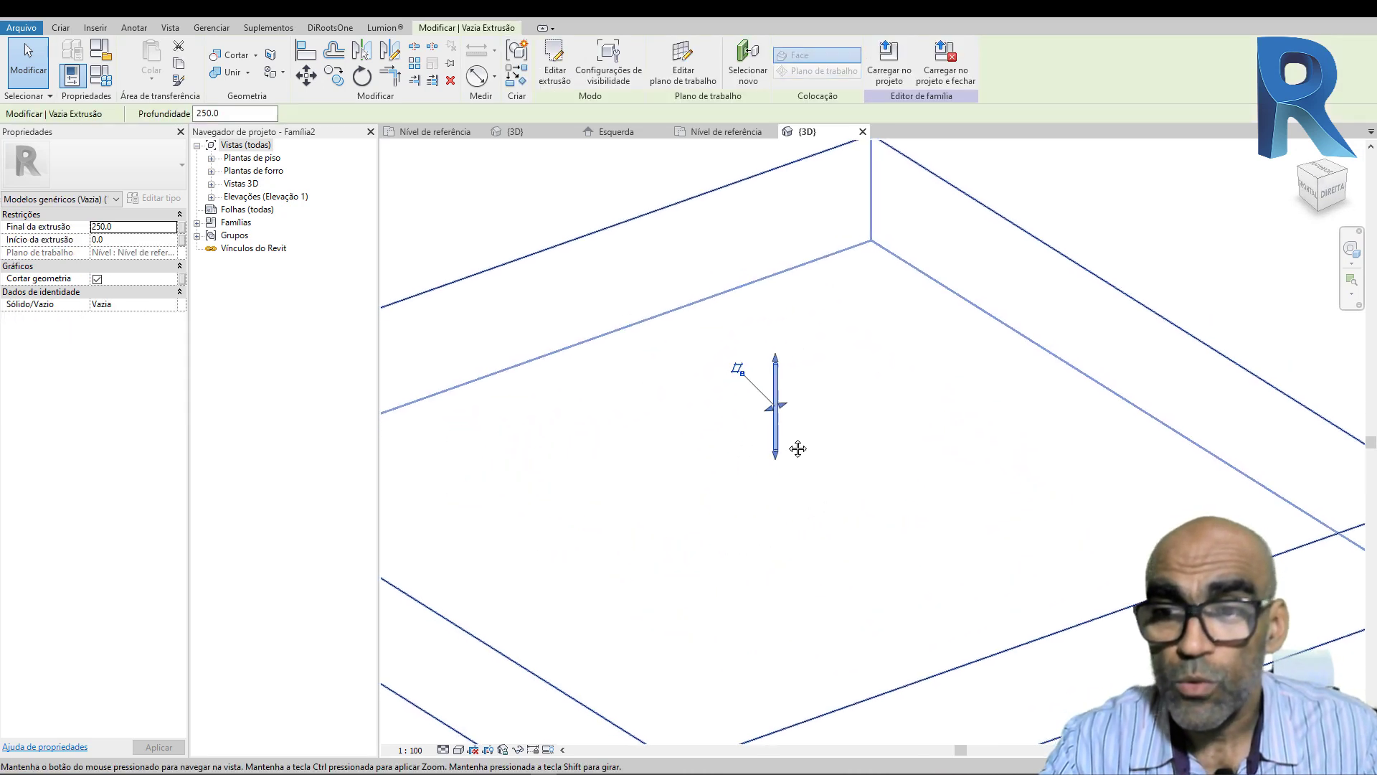
pyautogui.scroll(5, 885, 462)
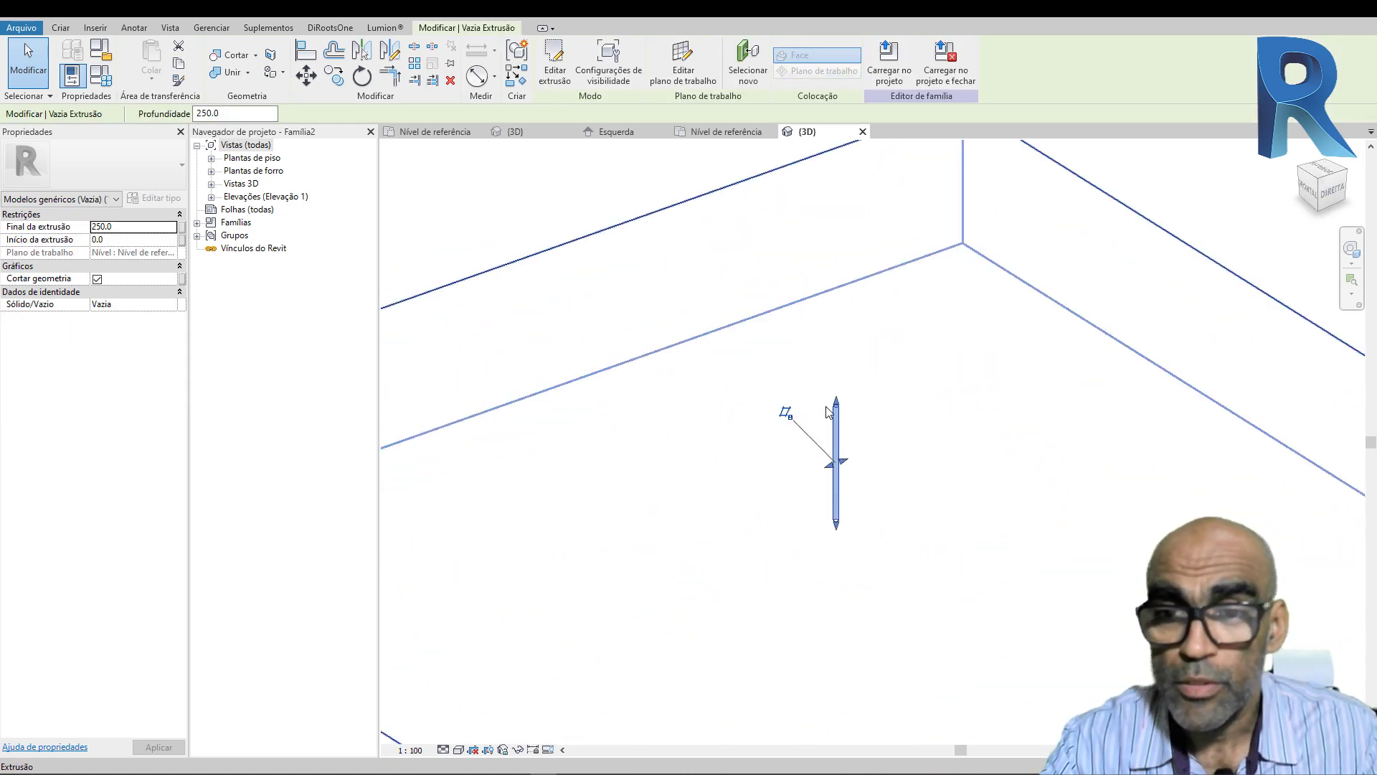
pyautogui.scroll(-2, 838, 406)
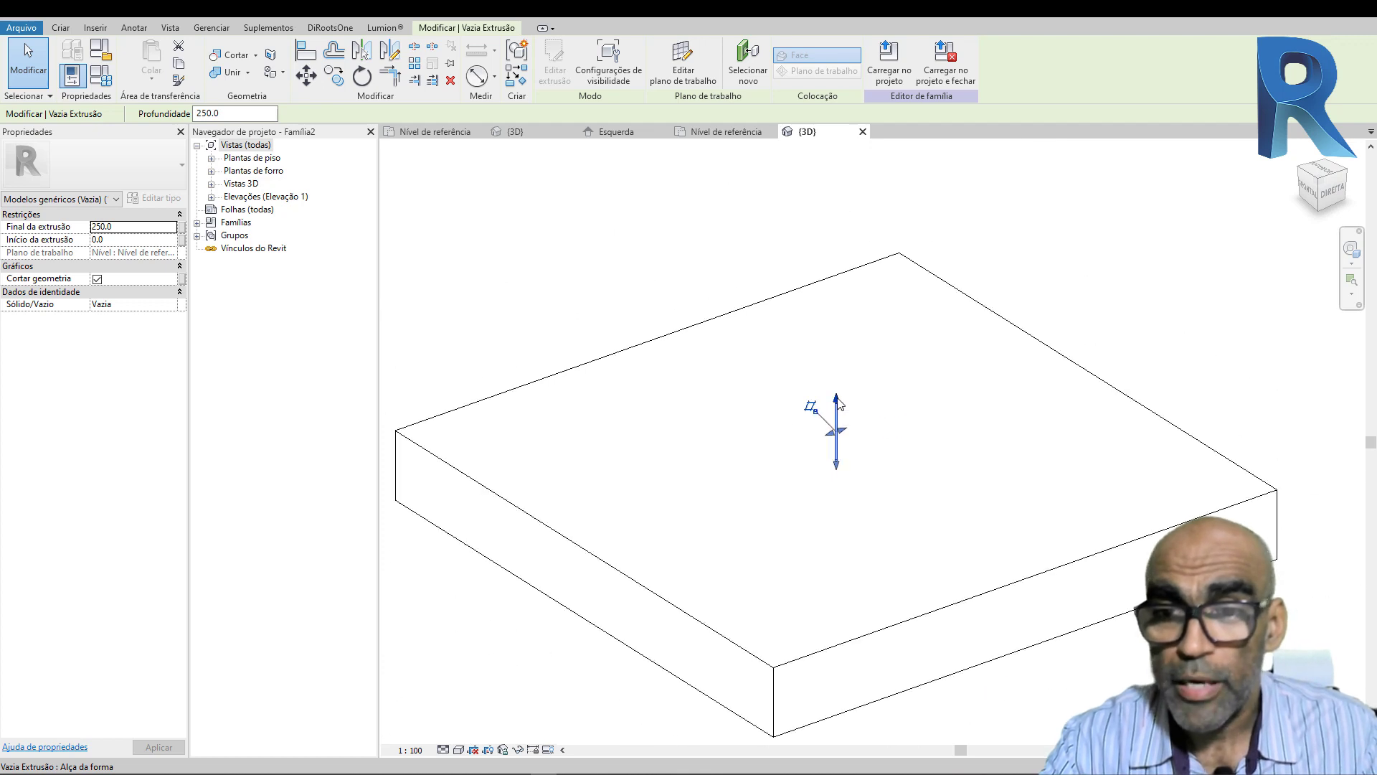
pyautogui.moveTo(838, 404); pyautogui.dragTo(916, 701)
pyautogui.keyDown('shift'); pyautogui.moveTo(916, 701); pyautogui.dragTo(962, 667, button='middle'); pyautogui.keyUp('shift')
pyautogui.click(962, 667)
pyautogui.scroll(5, 768, 461)
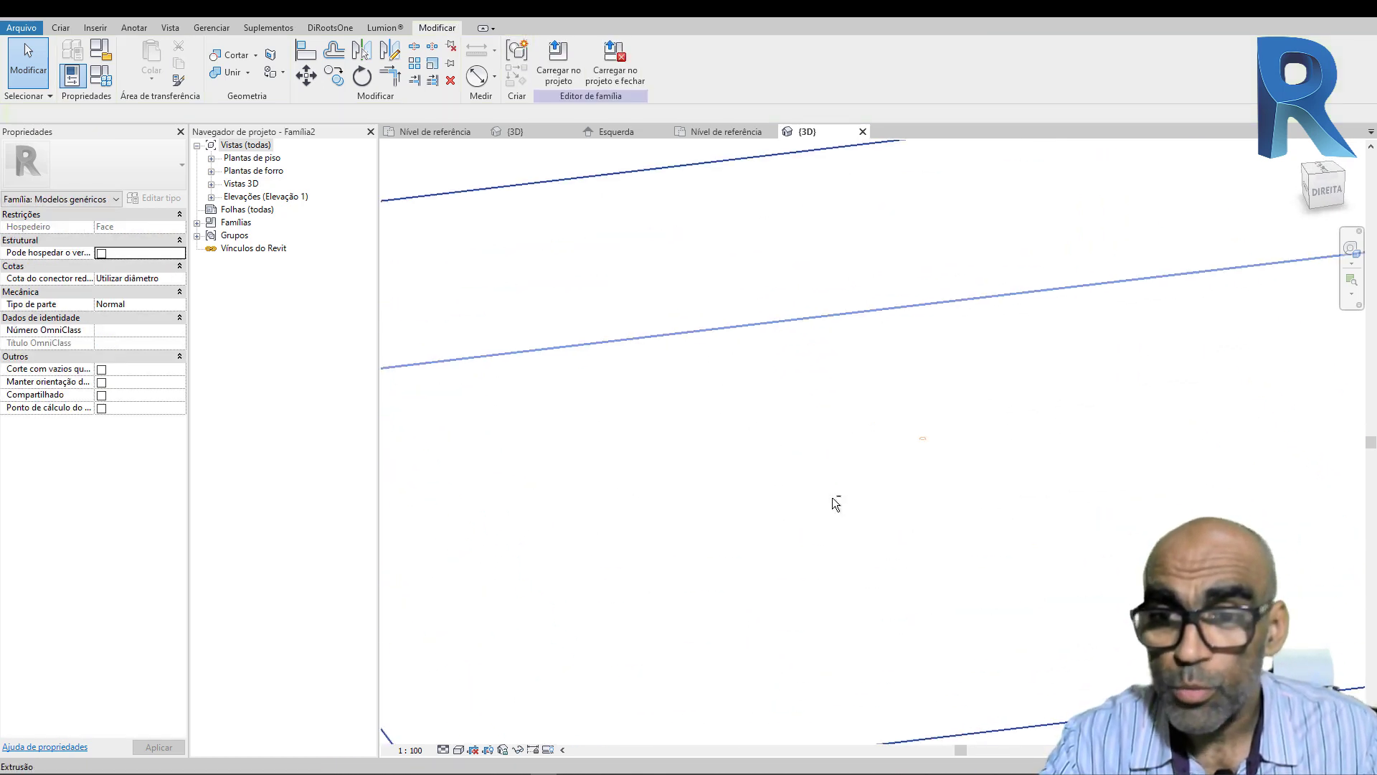
pyautogui.scroll(-5, 931, 508)
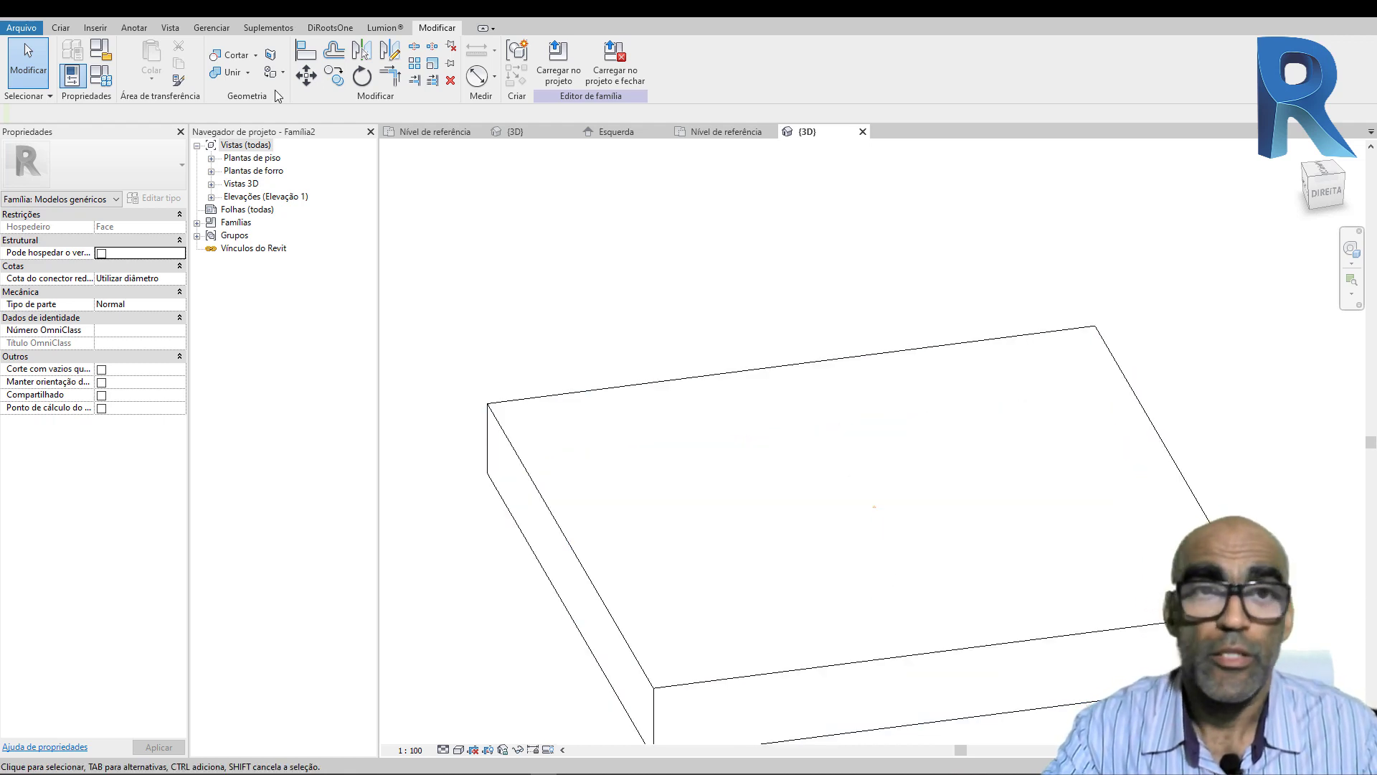
# Step: Cut the host block with the small circular void extrusion
pyautogui.click(235, 55)
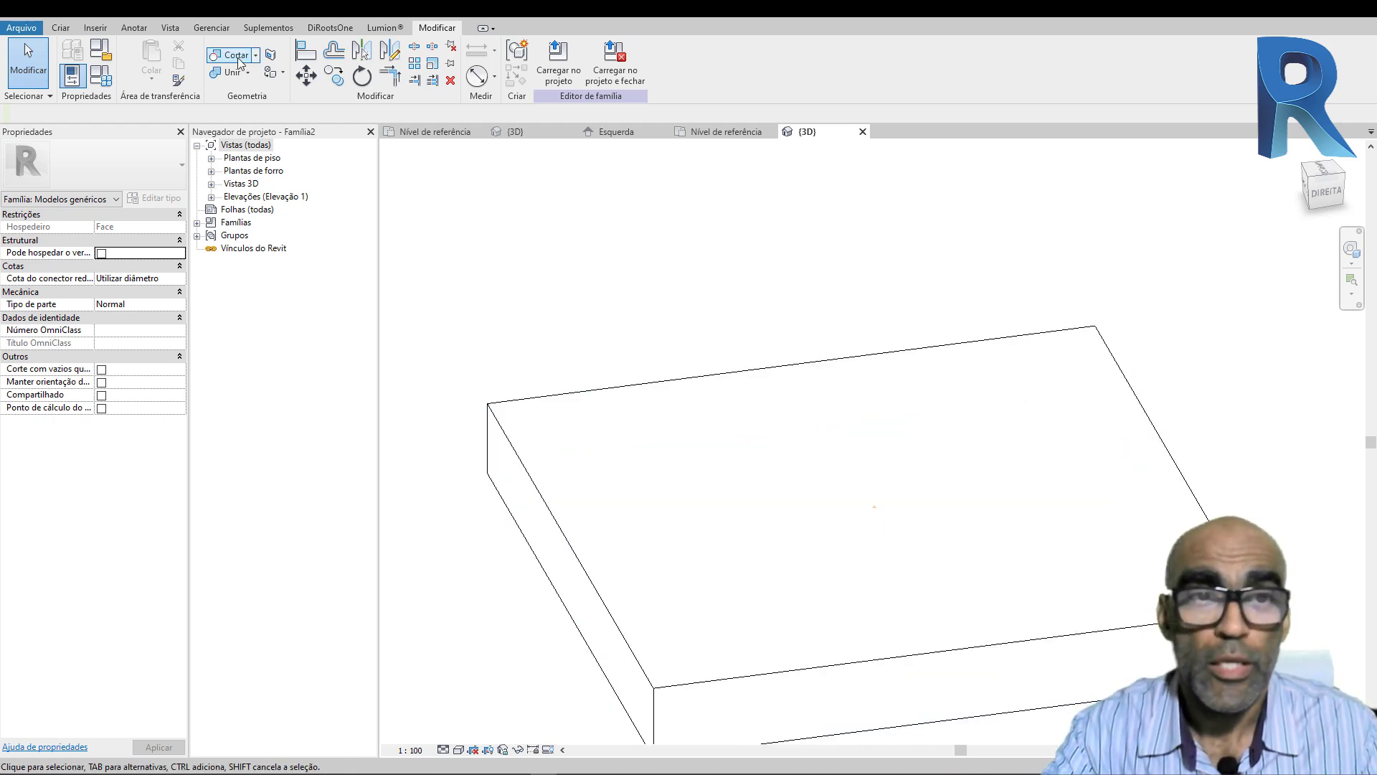
pyautogui.click(874, 506)
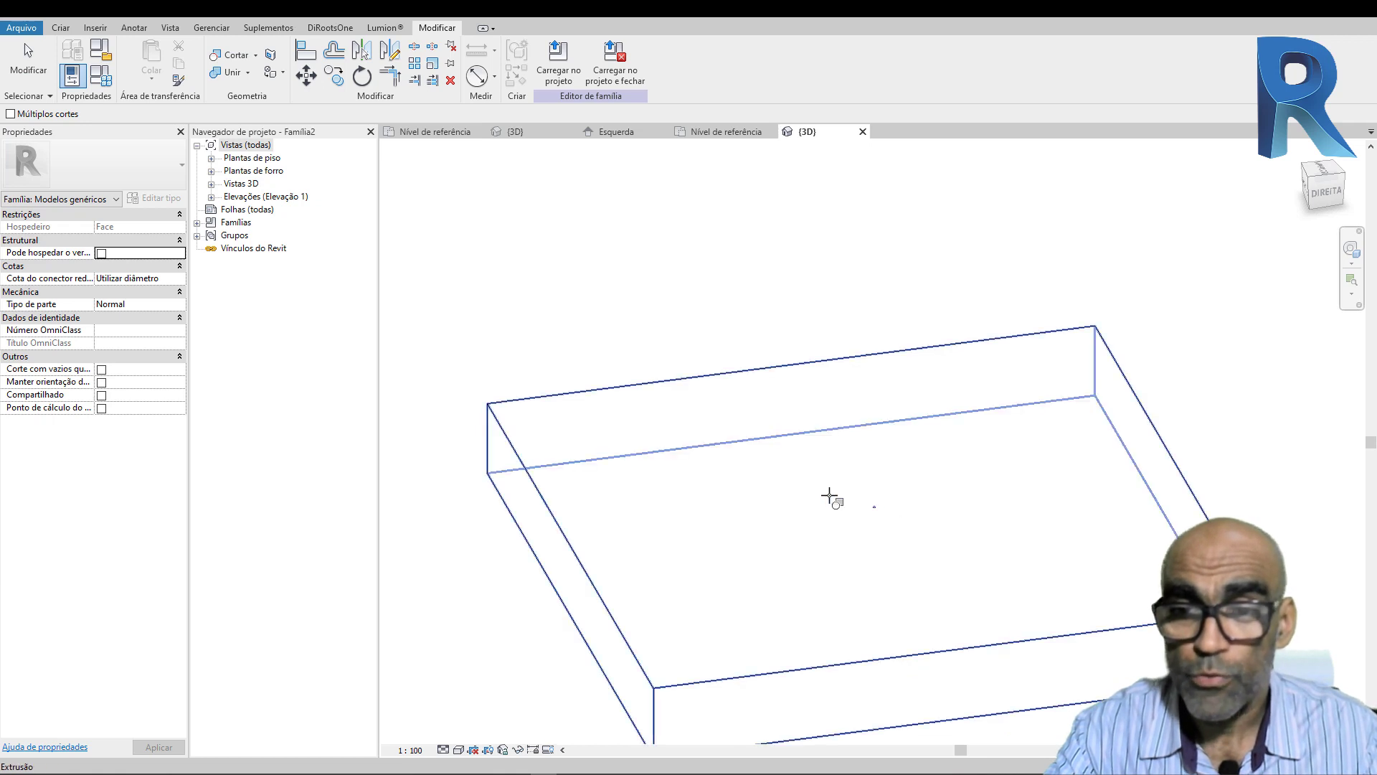
pyautogui.click(770, 369)
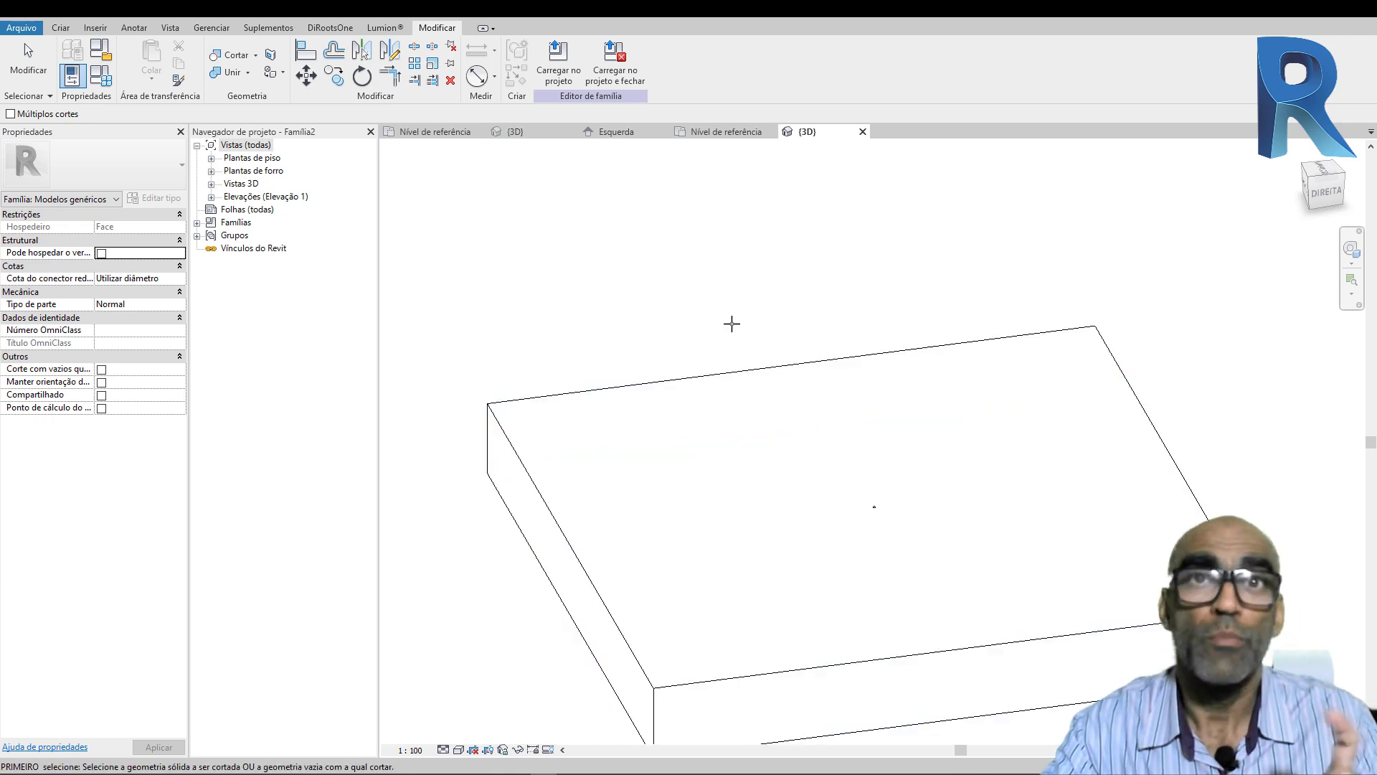
# Step: Set the 3D view's visual style to Sombreado and inspect the hole cut through the host block
pyautogui.scroll(3, 869, 534)
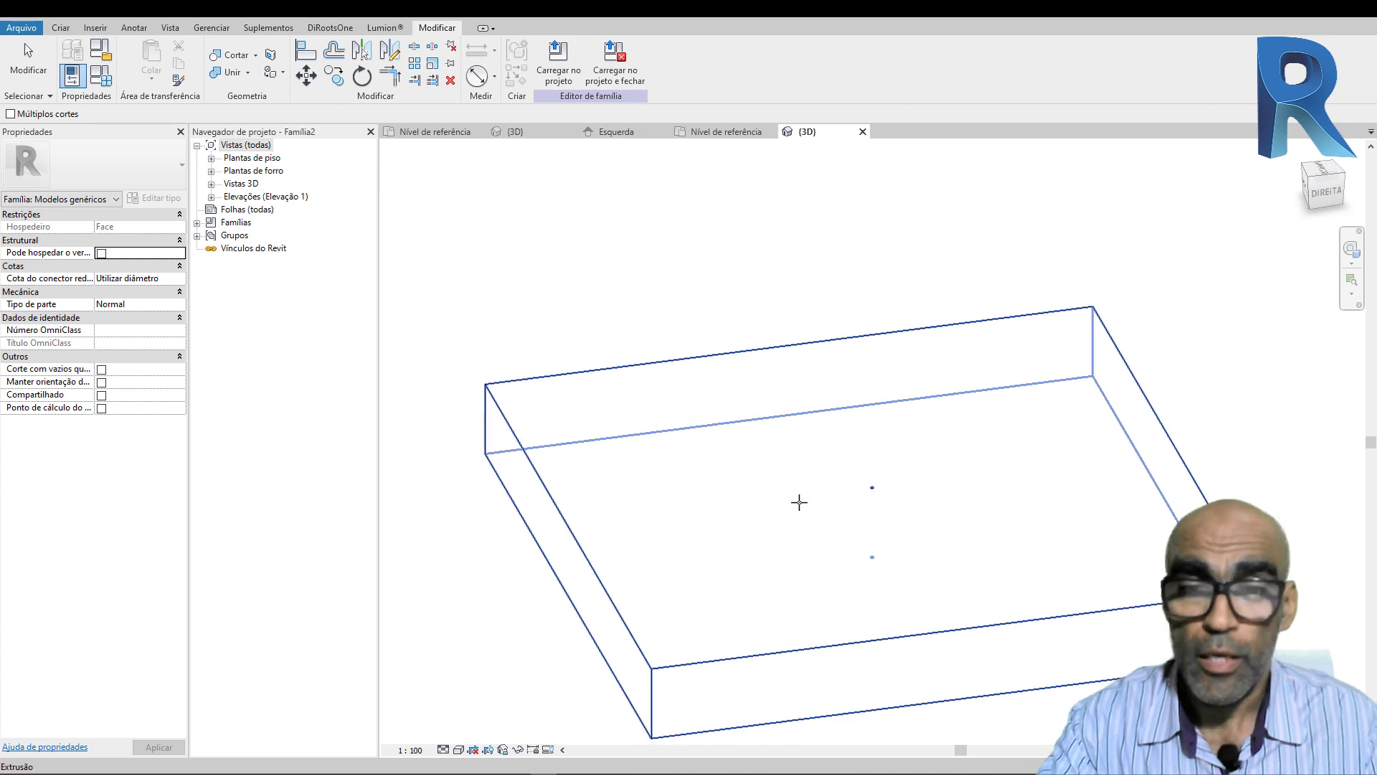
pyautogui.scroll(-4, 857, 523)
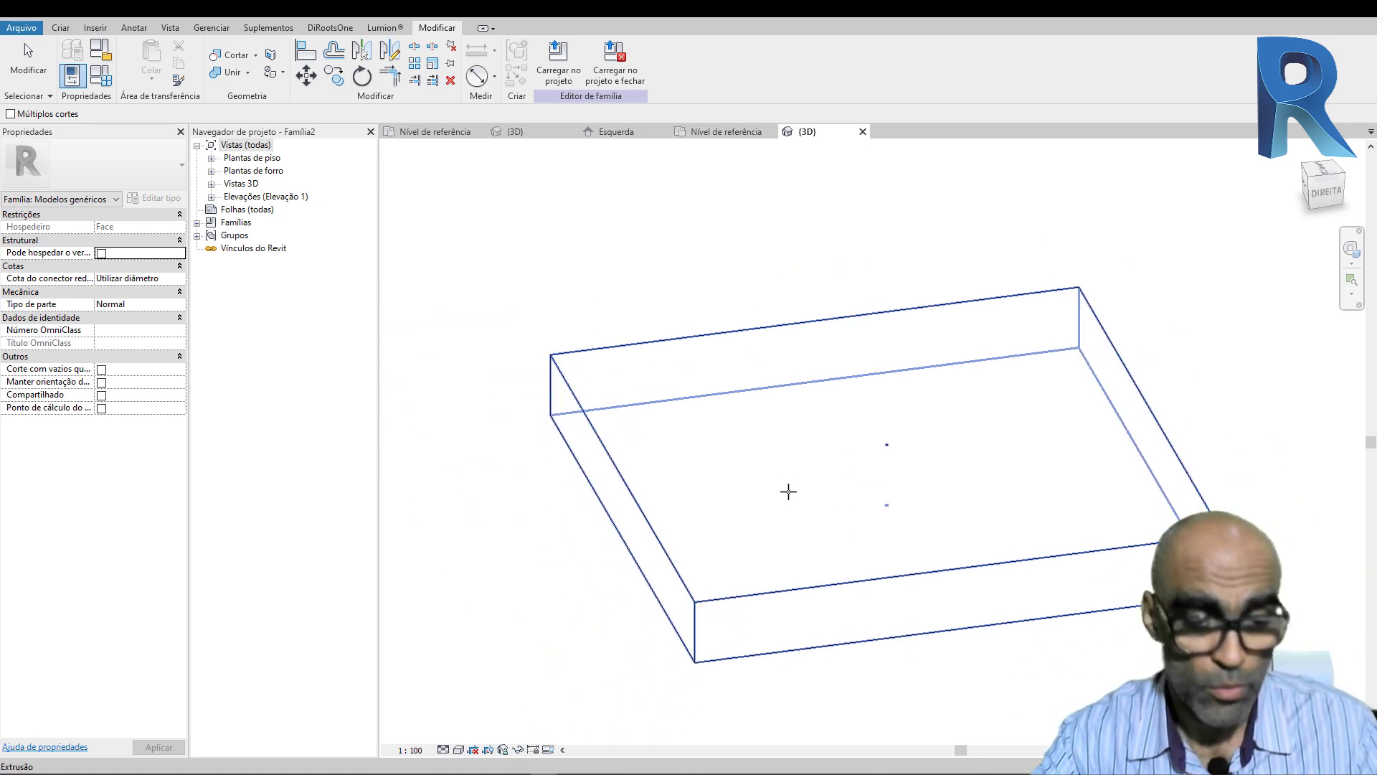
pyautogui.keyDown('shift'); pyautogui.moveTo(784, 492); pyautogui.dragTo(892, 394, button='middle'); pyautogui.keyUp('shift')
pyautogui.scroll(5, 893, 408)
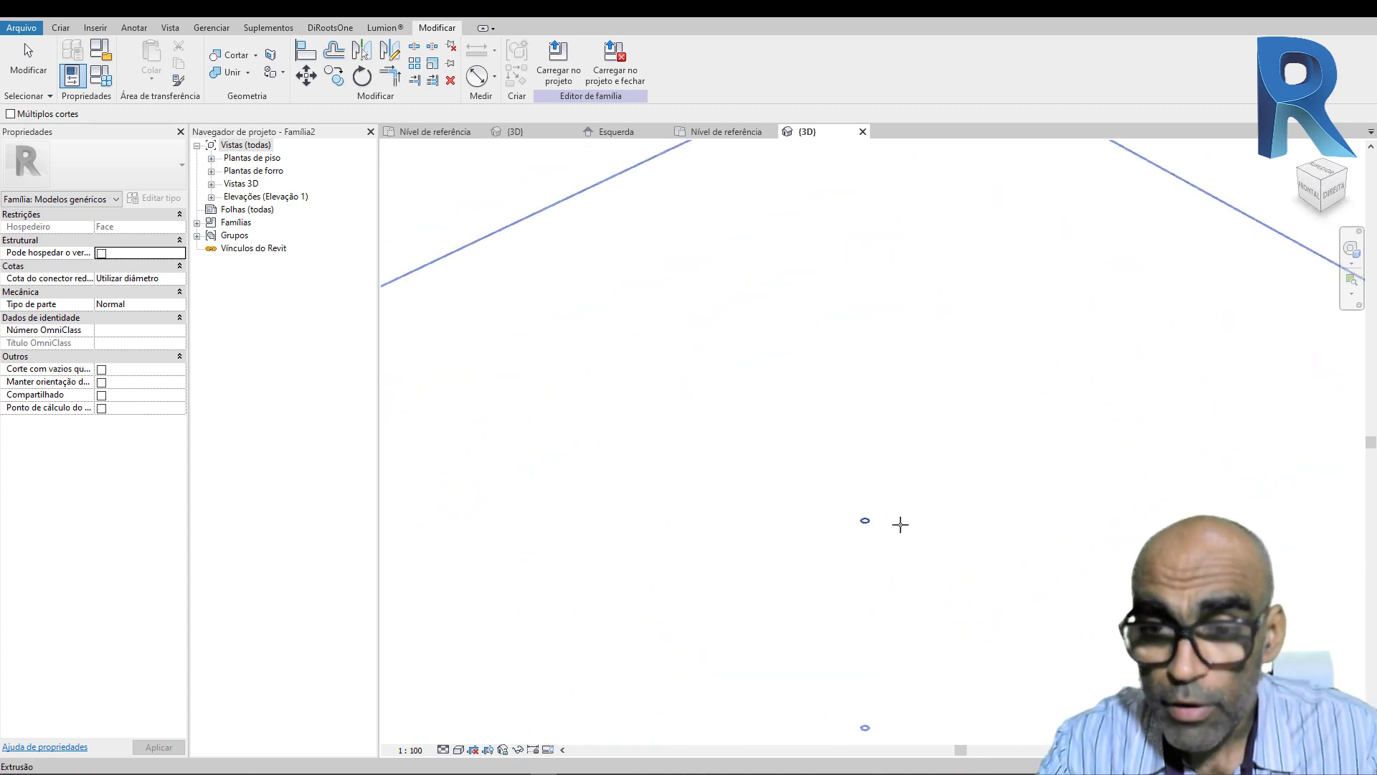
pyautogui.keyDown('shift'); pyautogui.moveTo(901, 572); pyautogui.dragTo(868, 617, button='middle'); pyautogui.keyUp('shift')
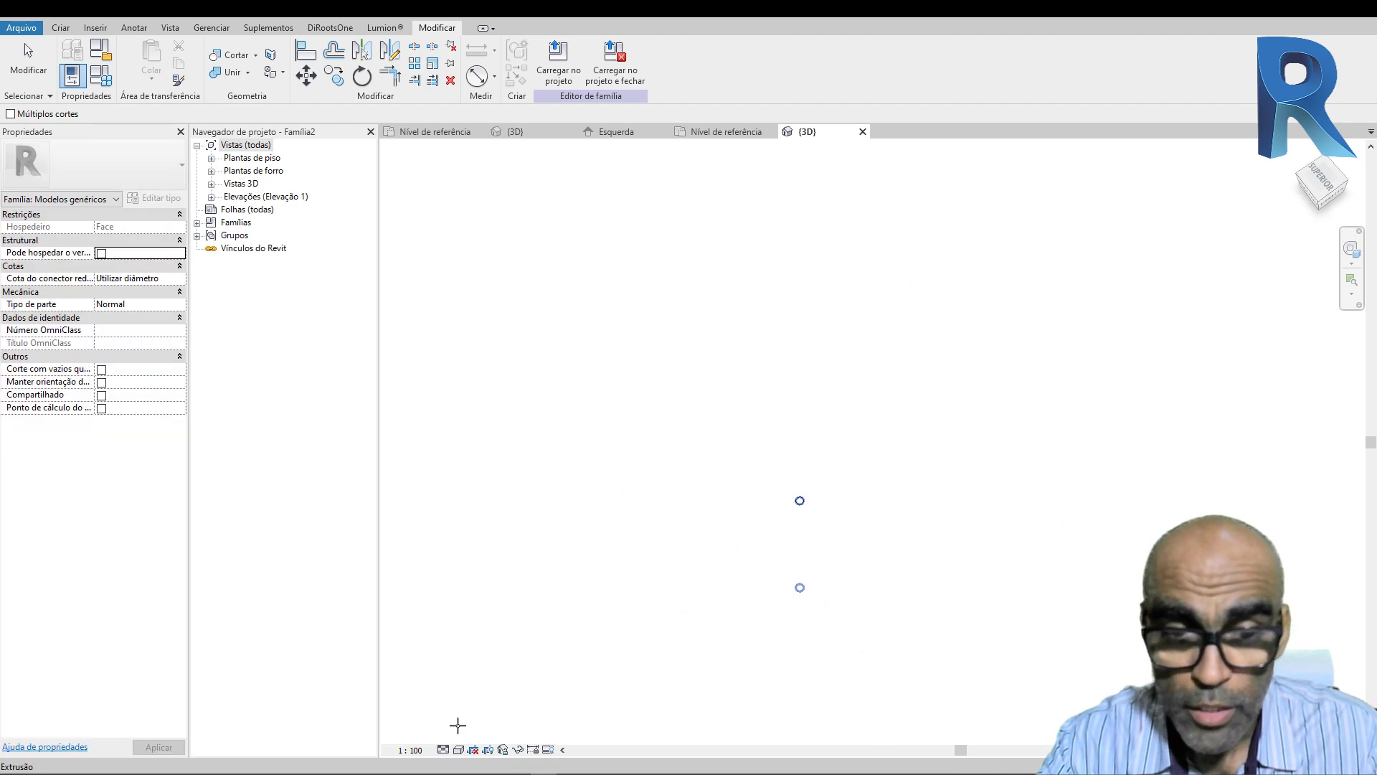
pyautogui.click(459, 751)
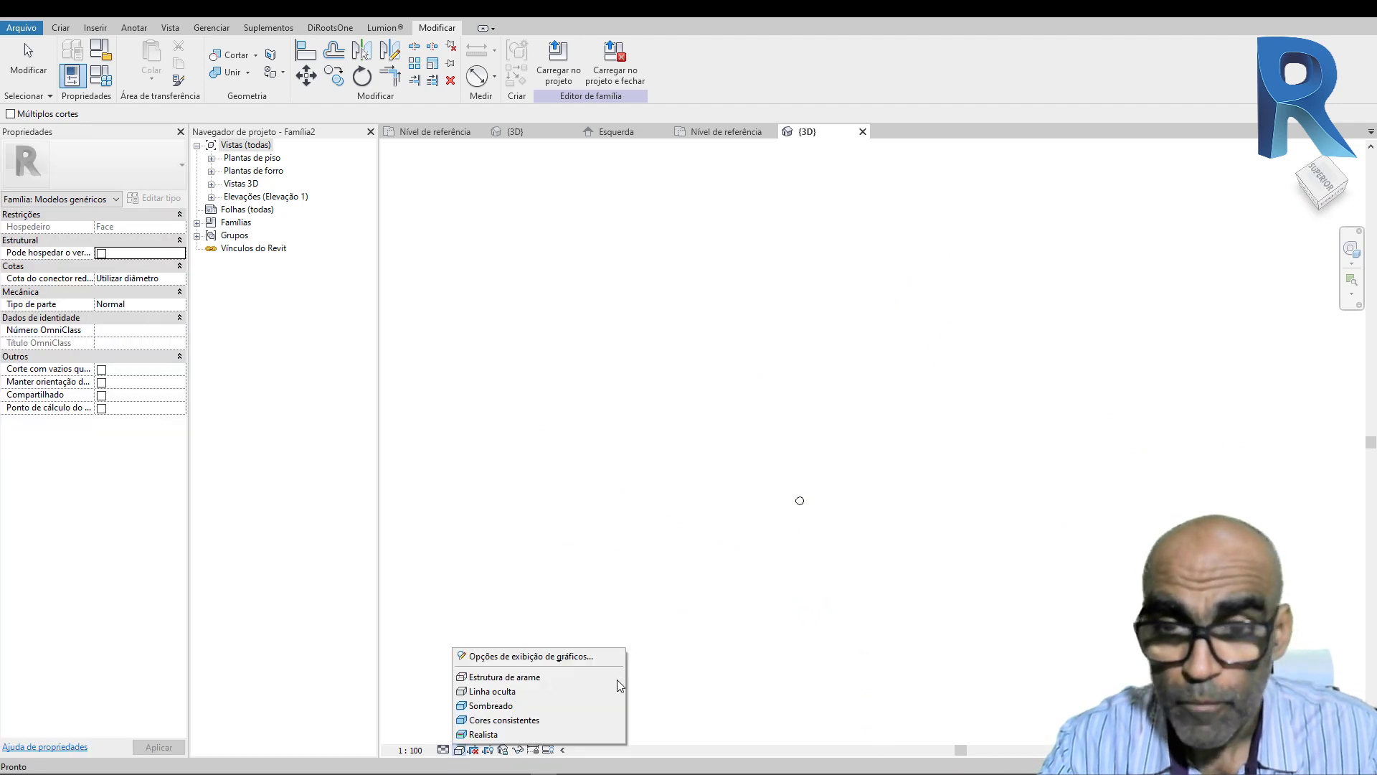
pyautogui.click(502, 706)
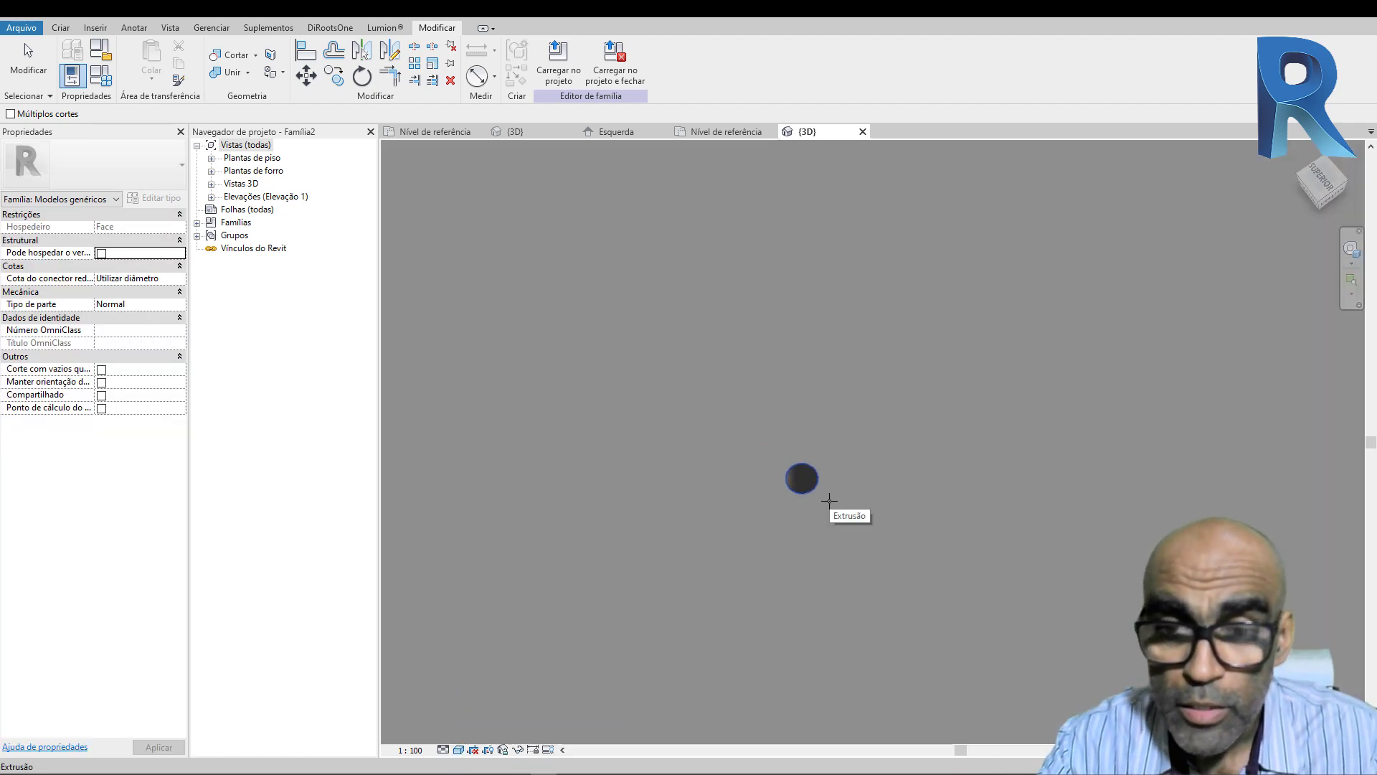
pyautogui.press('Escape')
pyautogui.press('Escape')
pyautogui.scroll(-4, 808, 485)
pyautogui.scroll(-4, 835, 495)
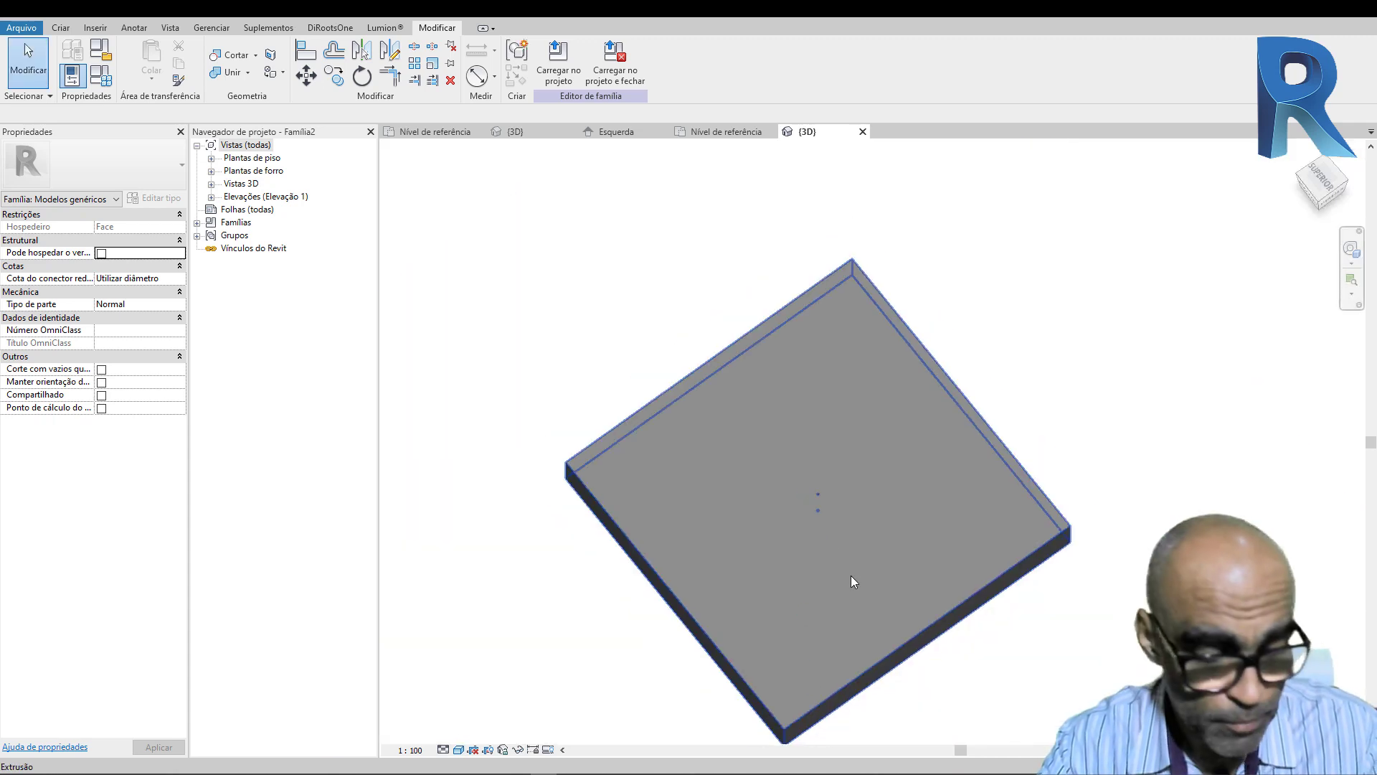
pyautogui.keyDown('shift'); pyautogui.moveTo(851, 579); pyautogui.dragTo(813, 451, button='middle'); pyautogui.keyUp('shift')
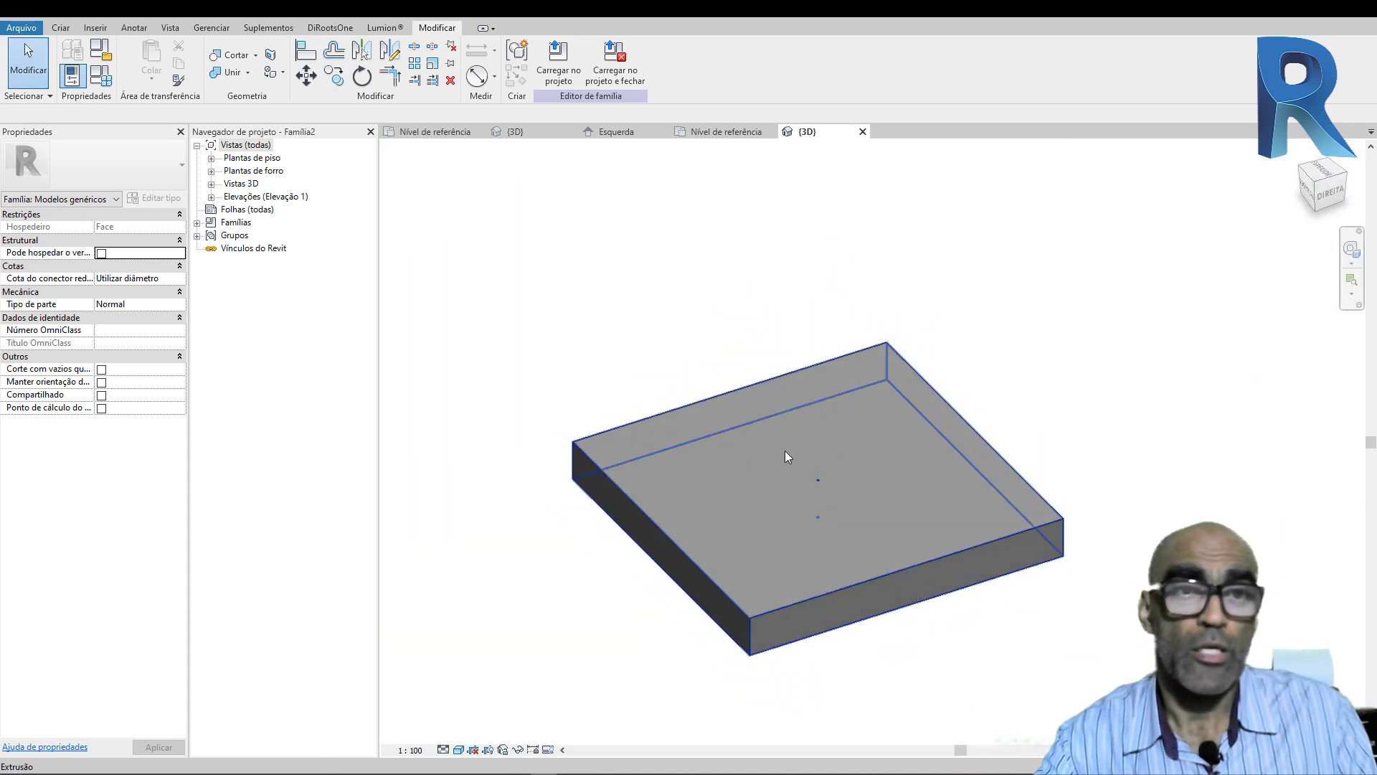
# Step: In the Esquerda elevation, shorten the void extrusion from its lower end to a depth of about 164 mm inside the host block
pyautogui.click(212, 198)
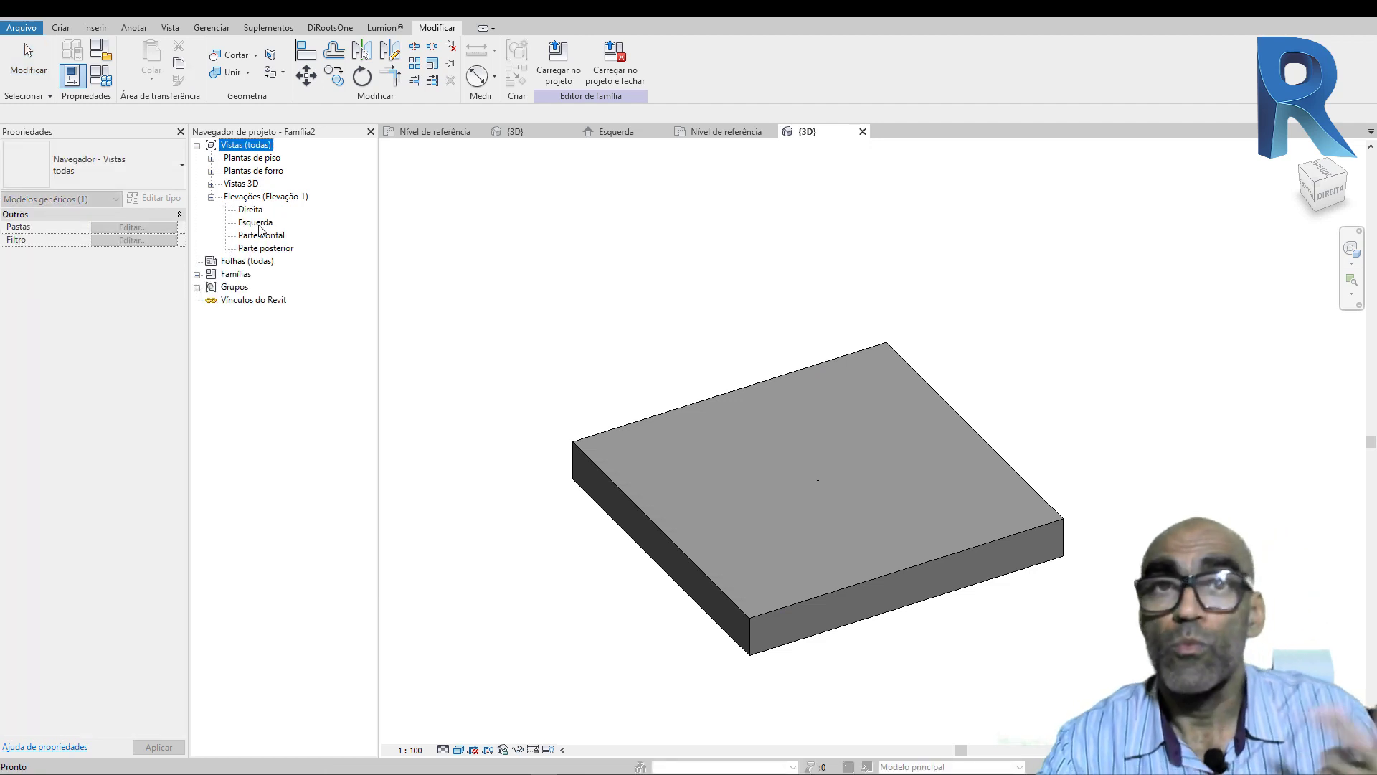
pyautogui.doubleClick(256, 224)
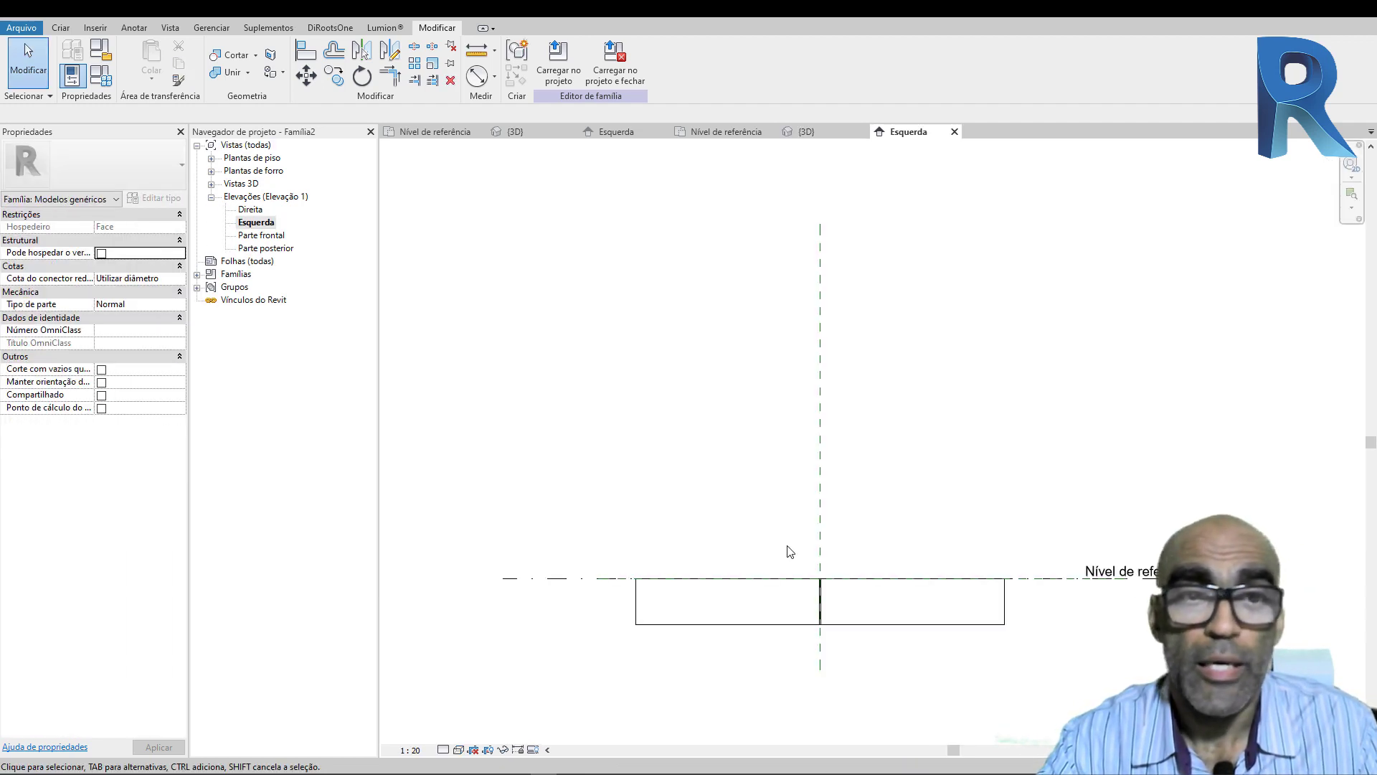
pyautogui.scroll(1, 760, 531)
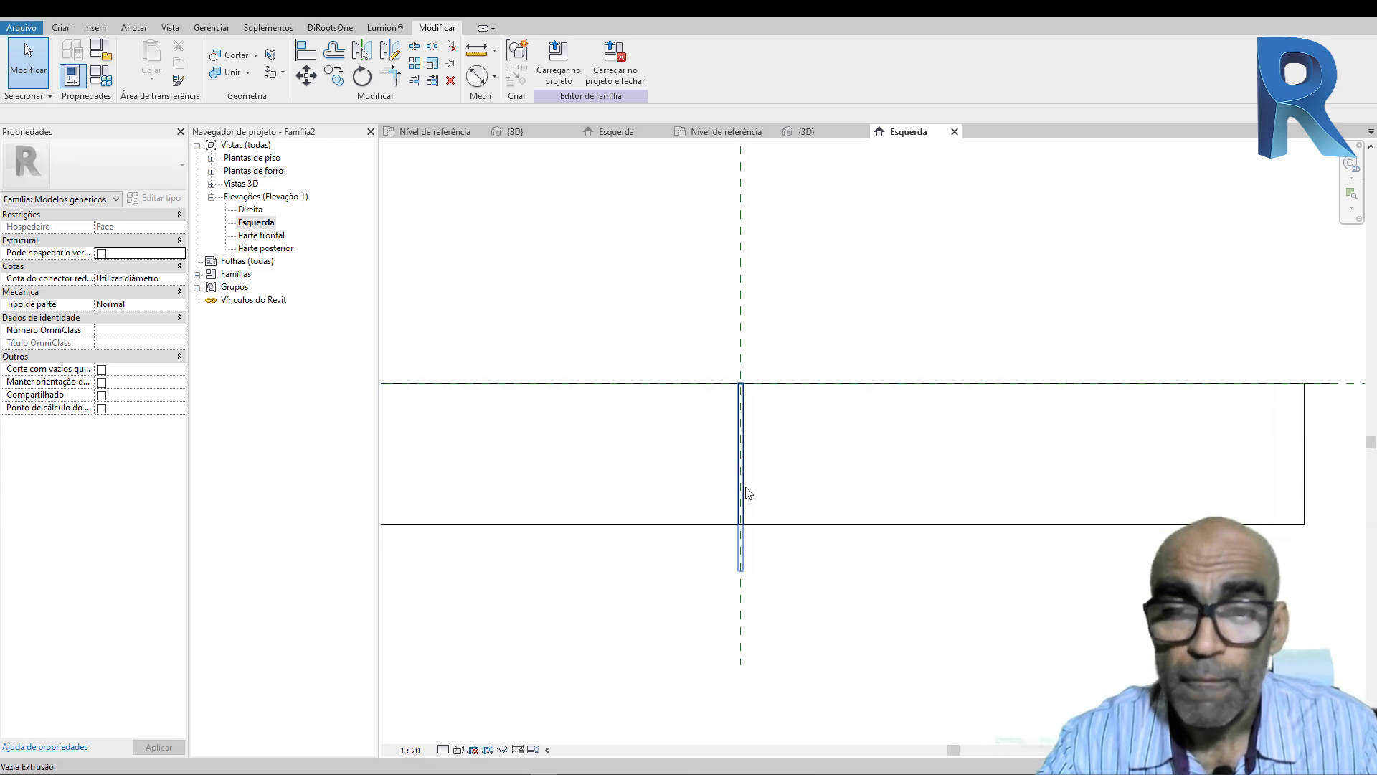
pyautogui.click(743, 574)
pyautogui.moveTo(736, 480); pyautogui.dragTo(738, 460)
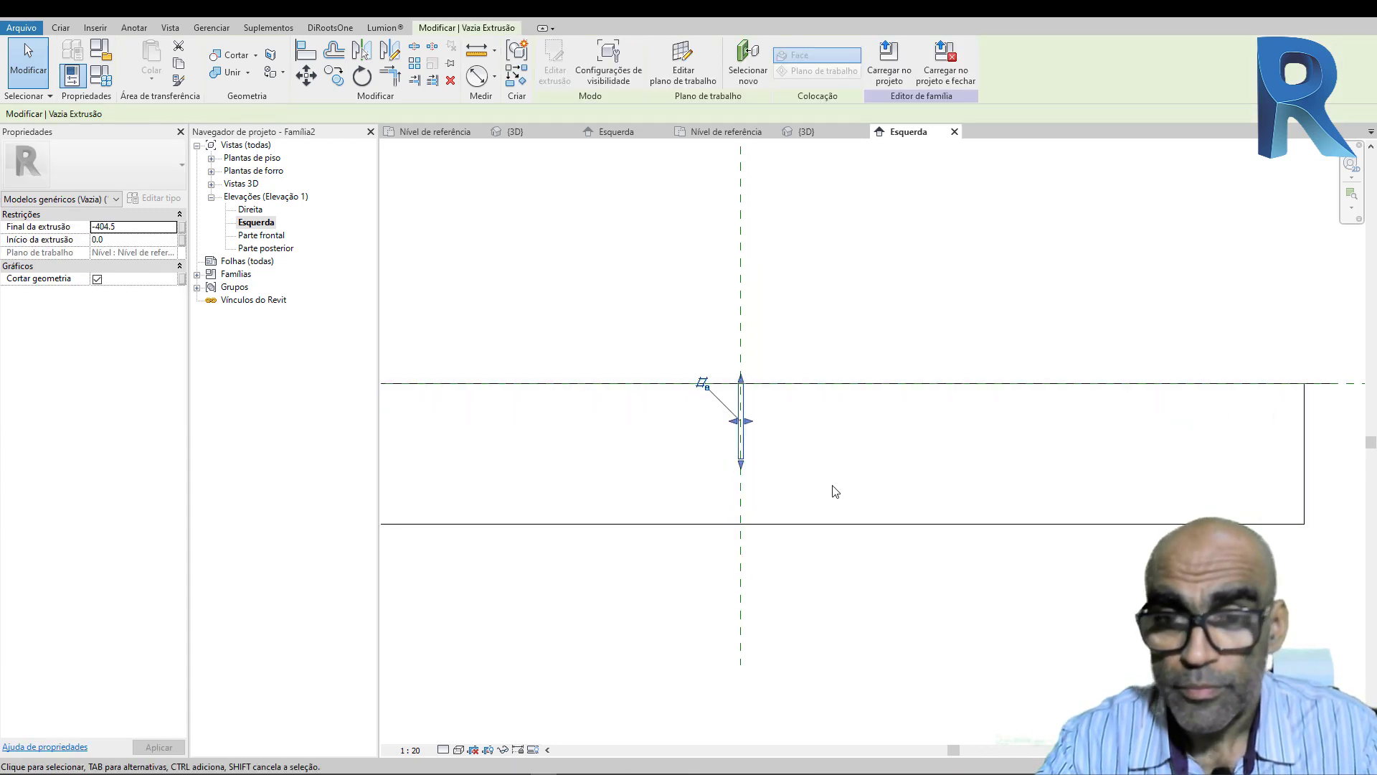
pyautogui.moveTo(838, 519); pyautogui.dragTo(845, 501, button='middle')
pyautogui.scroll(-2, 848, 515)
pyautogui.click(880, 574)
# Step: Draw a horizontal reference plane across the host block, about 130 mm below the reference level
pyautogui.moveTo(878, 562); pyautogui.dragTo(861, 490, button='middle')
pyautogui.scroll(-2, 861, 490)
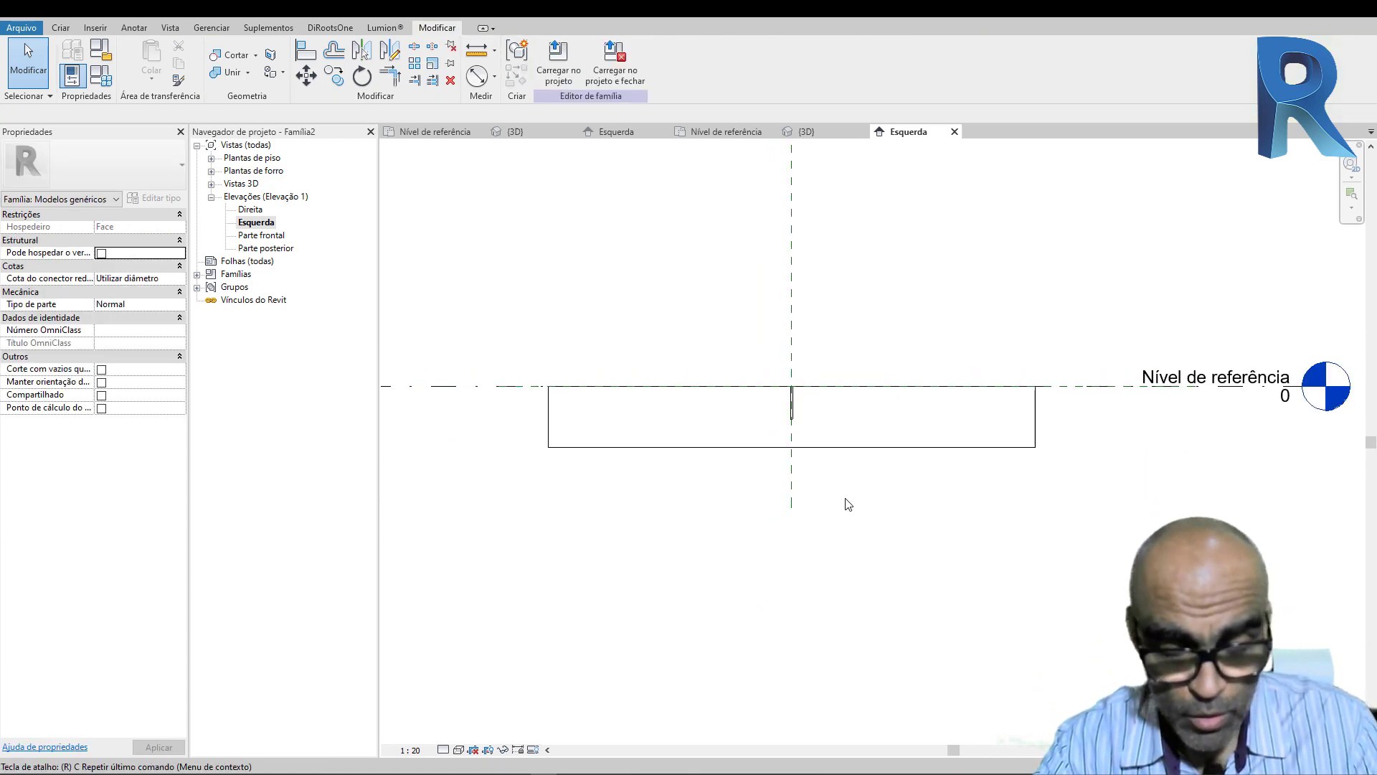
pyautogui.press('r')
pyautogui.press('p')
pyautogui.click(554, 413)
pyautogui.click(922, 415)
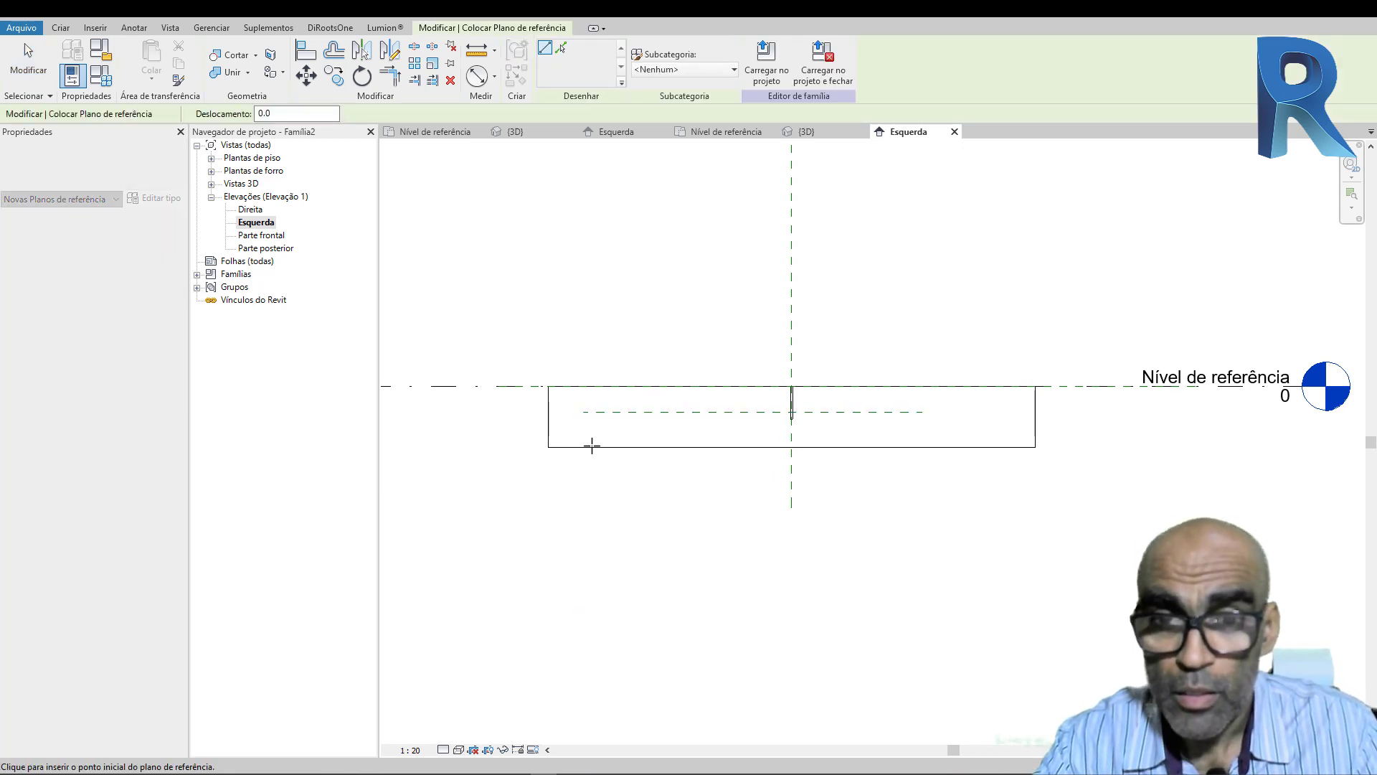
pyautogui.press('Escape')
pyautogui.press('Escape')
# Step: Add an aligned dimension between the new horizontal reference plane and the reference level
pyautogui.moveTo(590, 446); pyautogui.dragTo(692, 476, button='middle')
pyautogui.scroll(2, 683, 445)
pyautogui.press('d')
pyautogui.press('i')
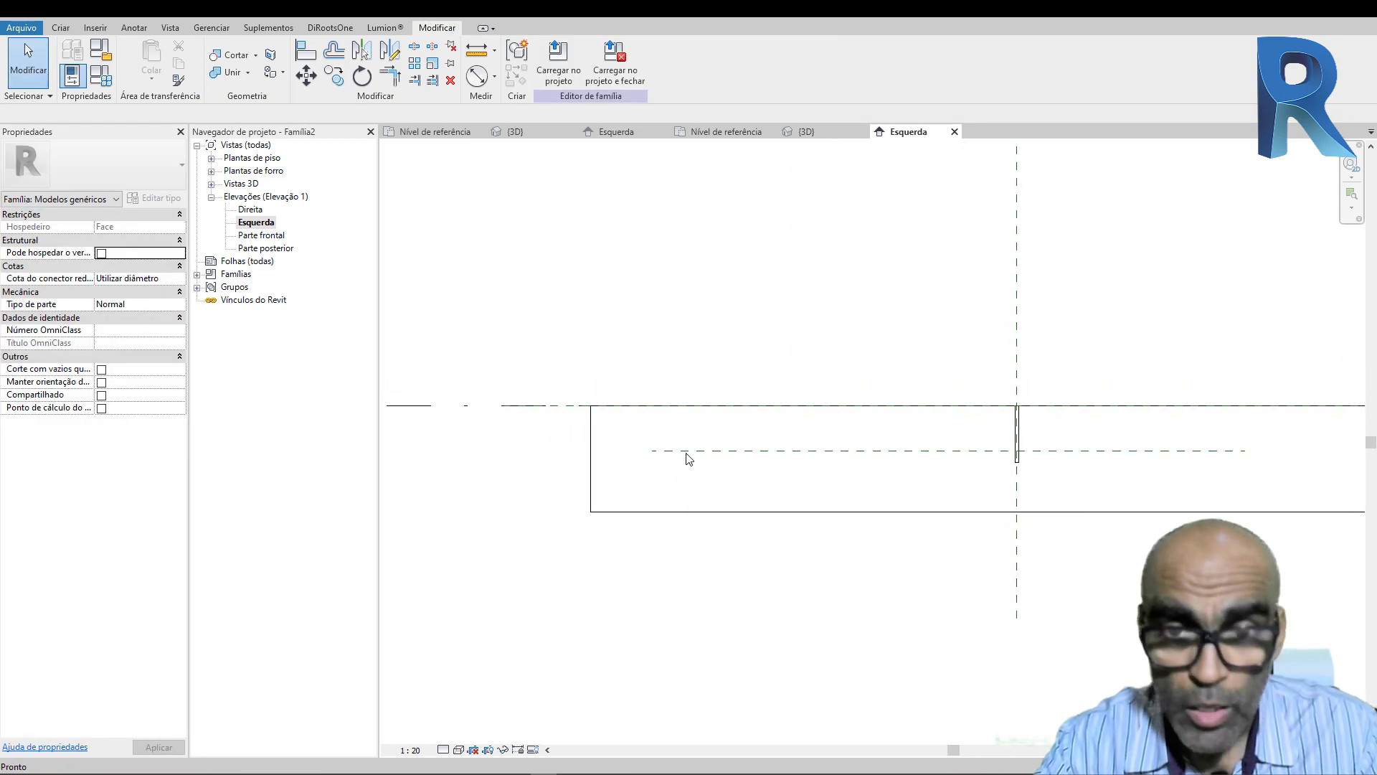
pyautogui.click(686, 448)
pyautogui.click(527, 401)
pyautogui.click(540, 331)
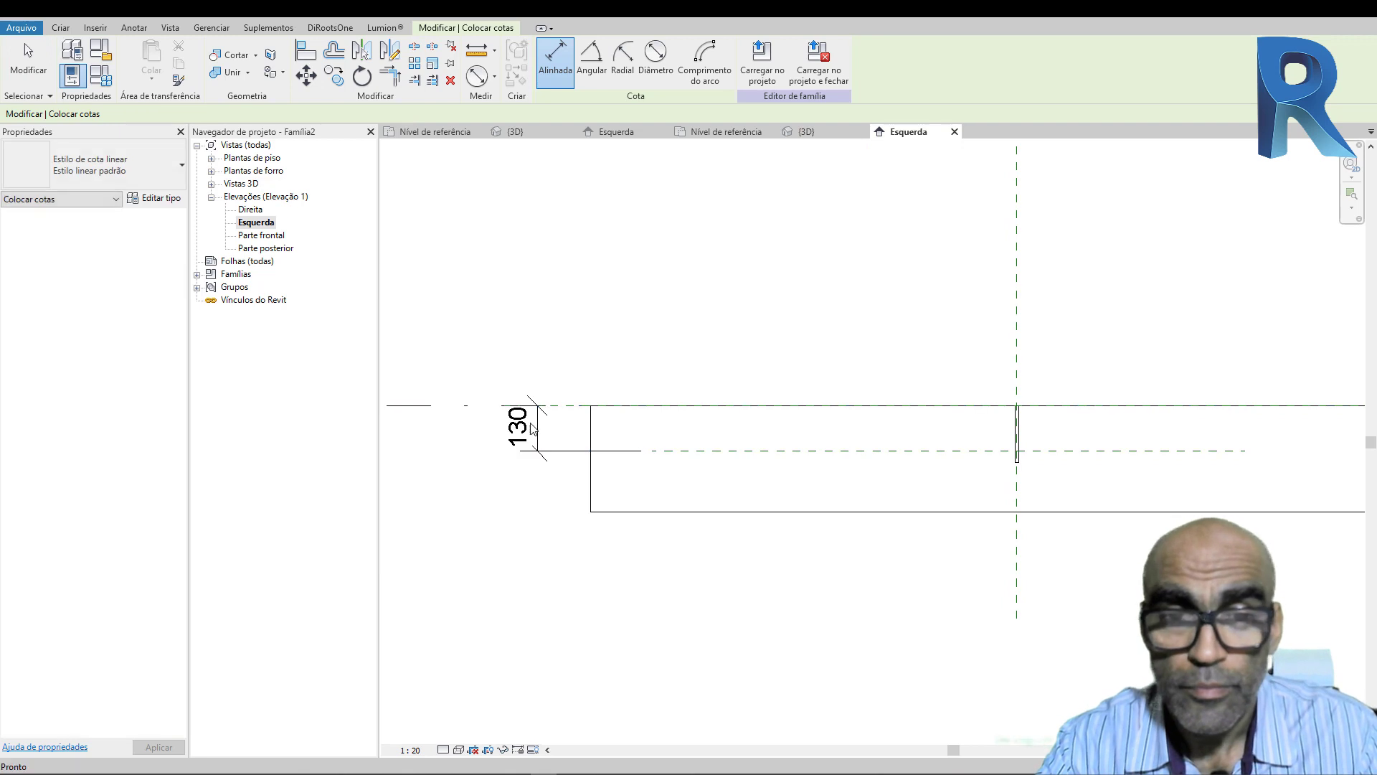
pyautogui.press('Escape')
pyautogui.press('Escape')
# Step: Label the reference plane dimension with a new instance family parameter named Espessura, grouped under Cotas
pyautogui.click(538, 399)
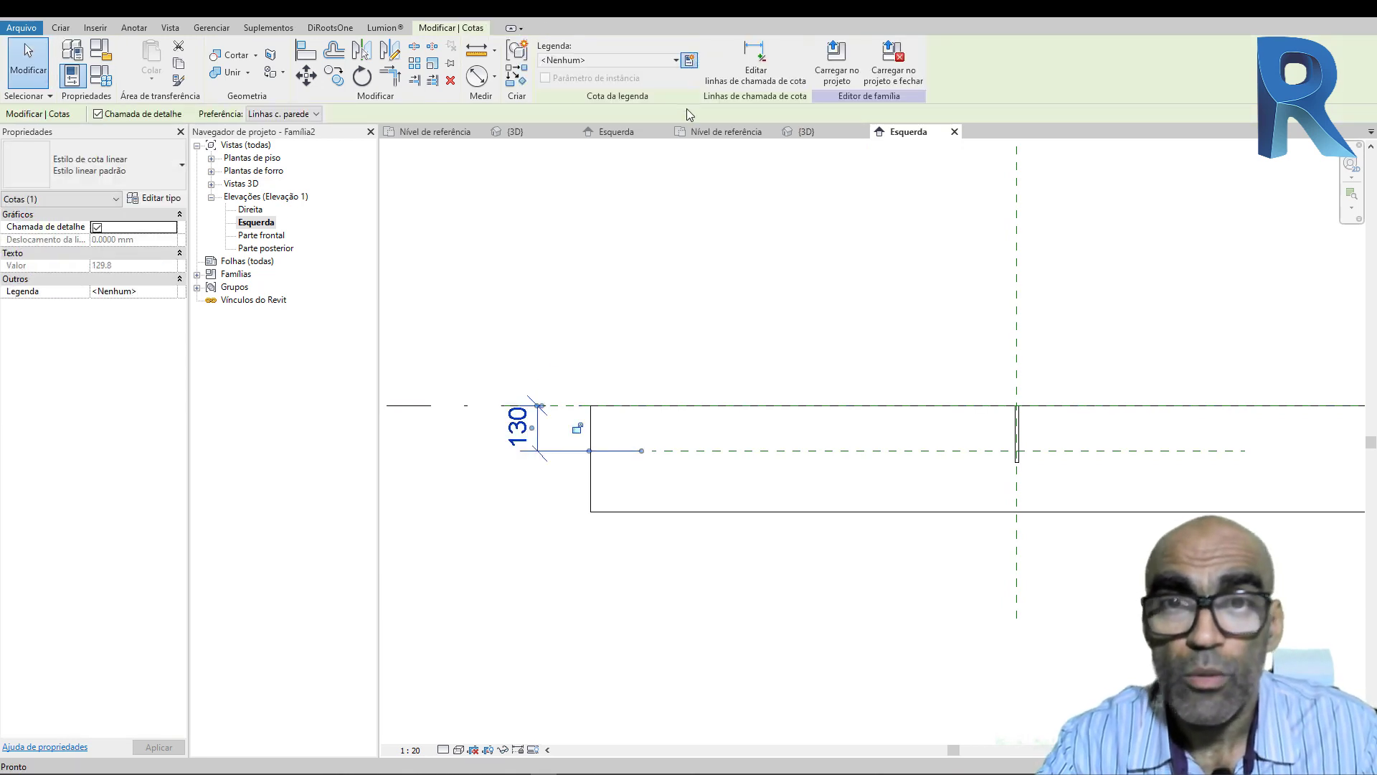
pyautogui.write('Espessura')
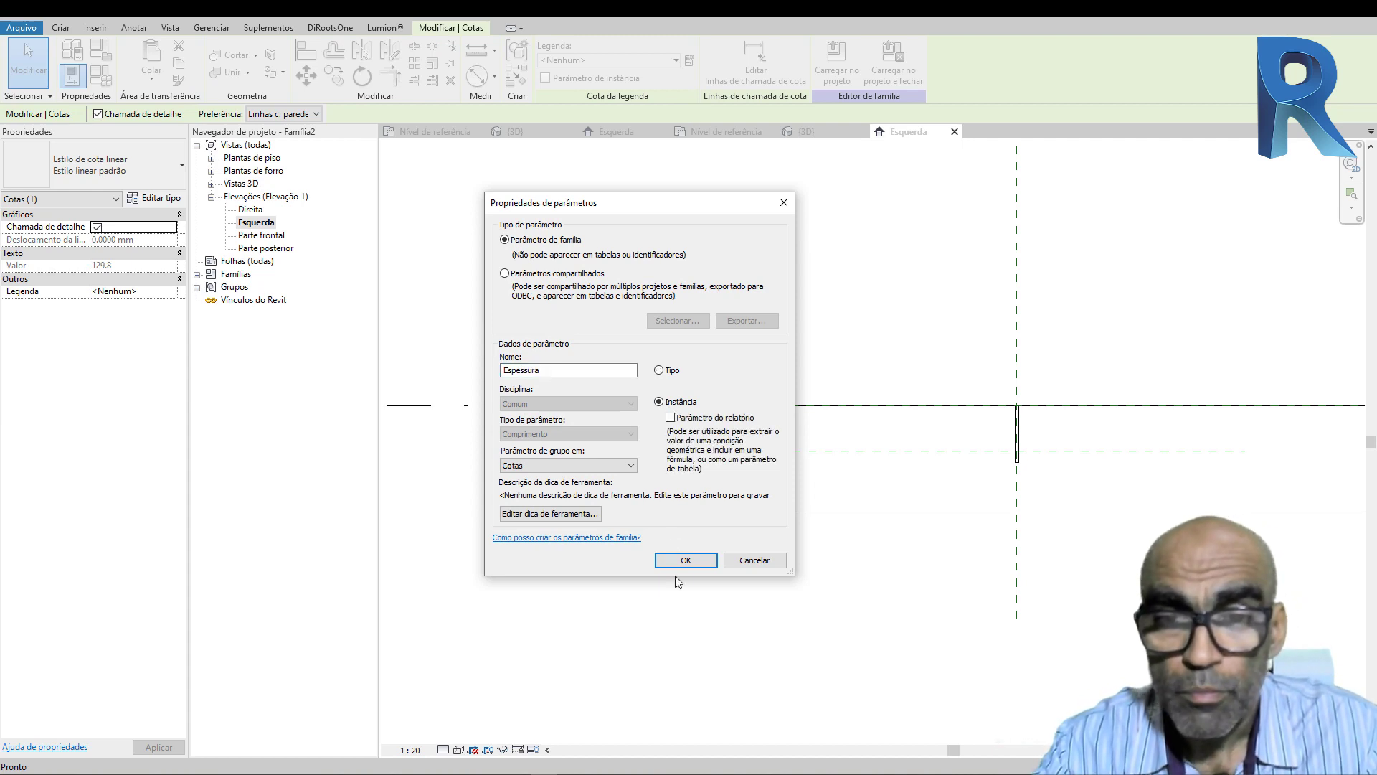
pyautogui.click(685, 559)
# Step: Align the void extrusion's lower end to the horizontal reference plane driven by Espessura and lock it there
pyautogui.moveTo(728, 554); pyautogui.dragTo(725, 552, button='middle')
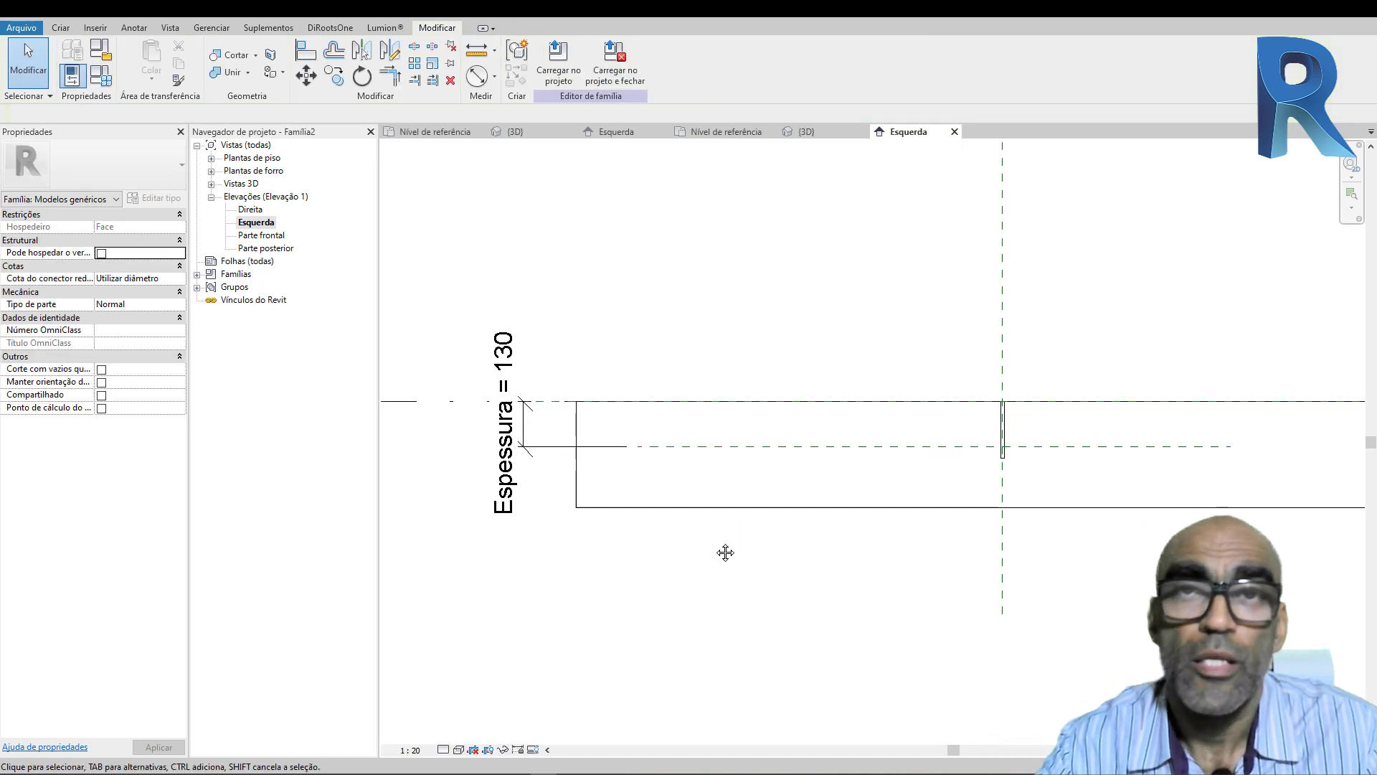
pyautogui.scroll(5, 818, 535)
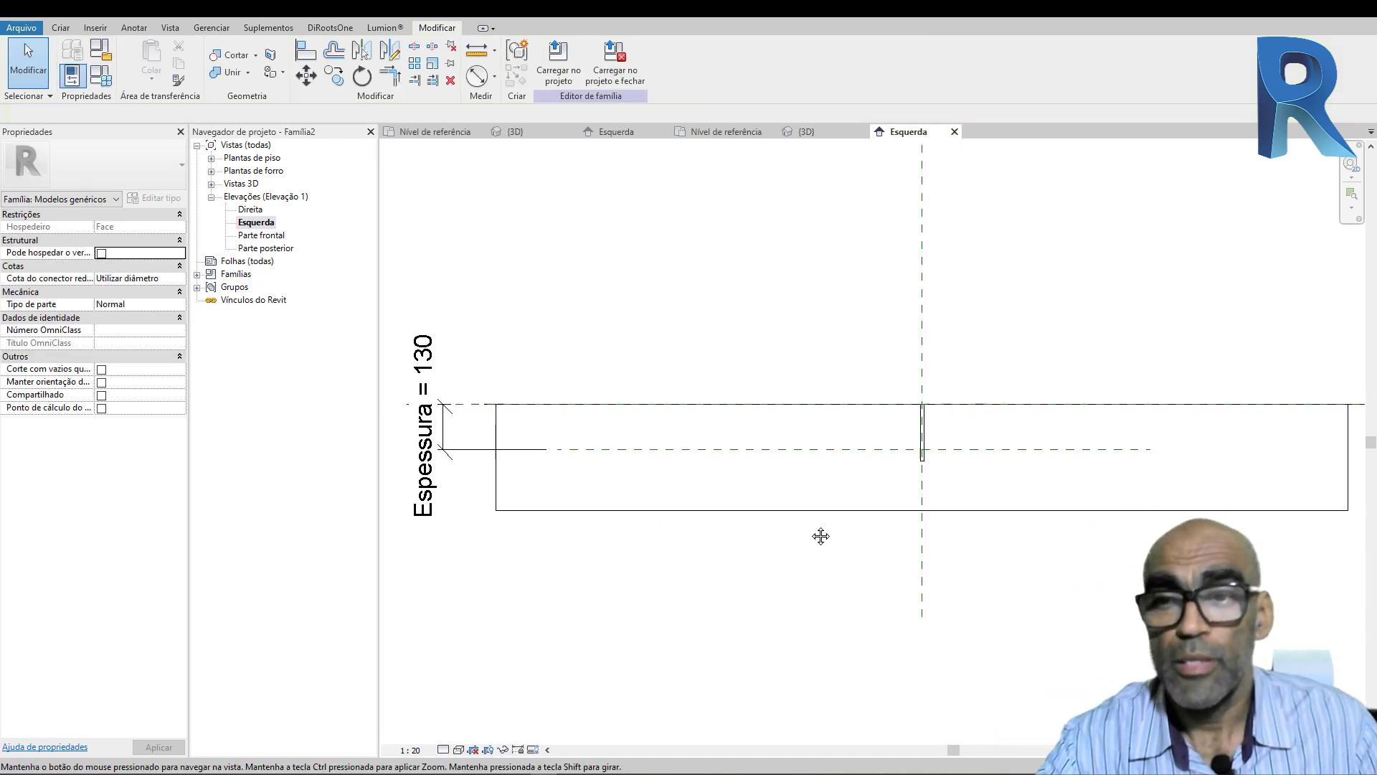
pyautogui.scroll(3, 908, 440)
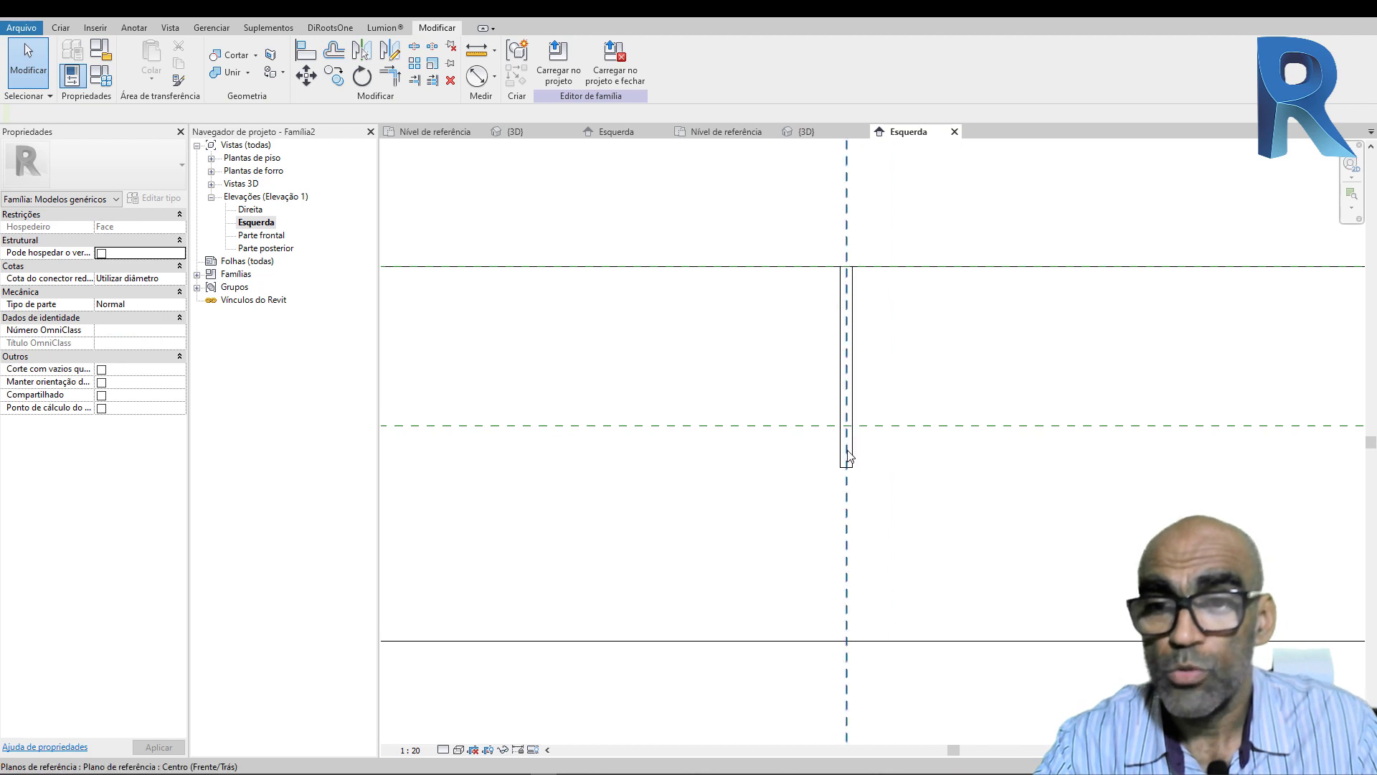
pyautogui.click(853, 458)
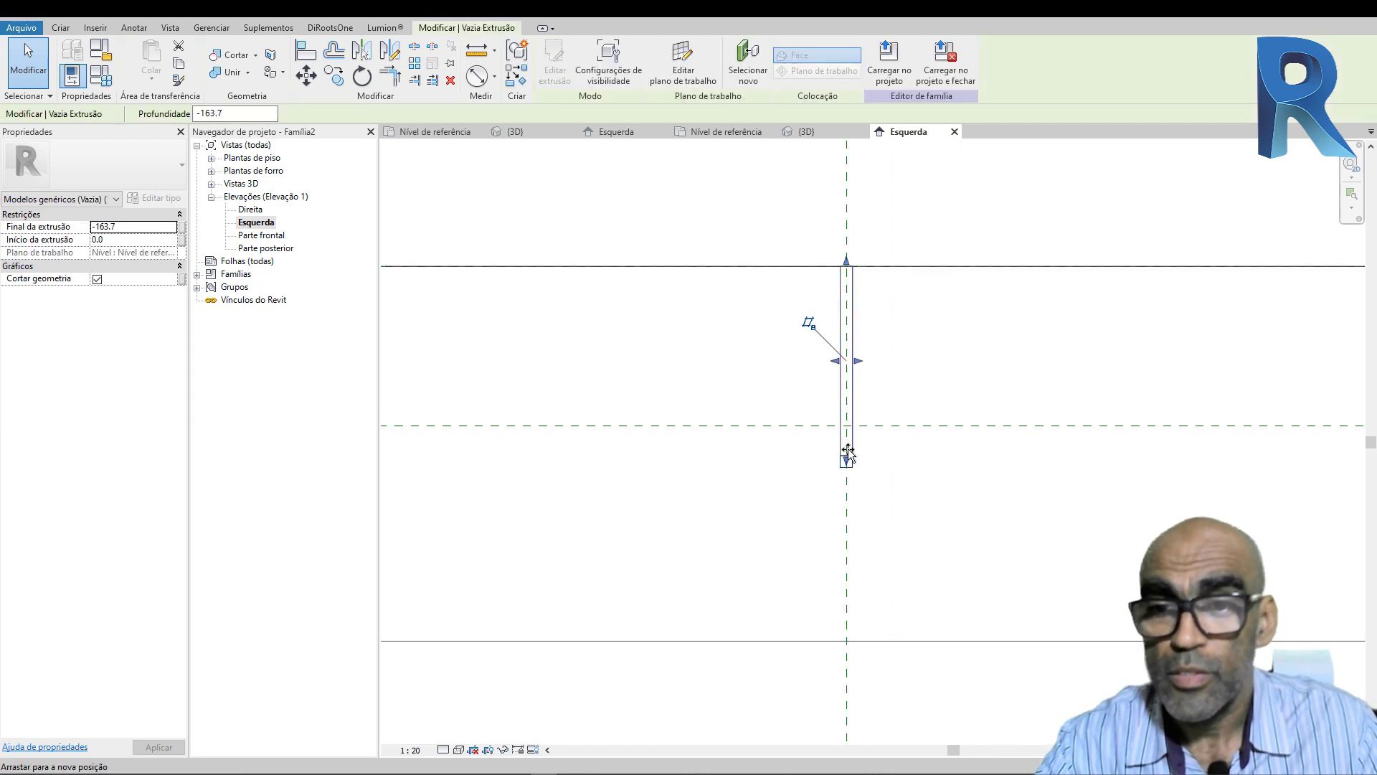
pyautogui.moveTo(849, 430); pyautogui.dragTo(849, 452)
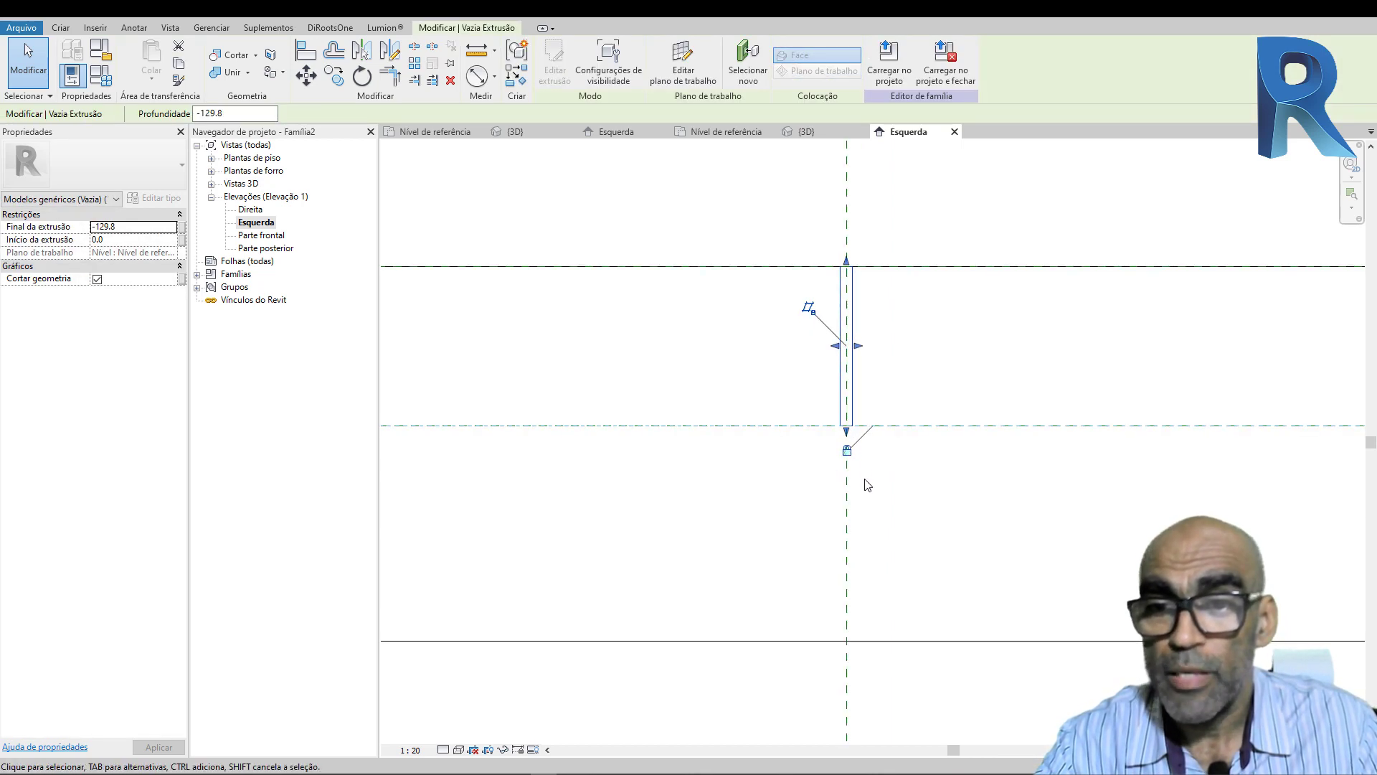
pyautogui.scroll(-5, 781, 486)
pyautogui.click(896, 637)
pyautogui.scroll(-5, 896, 637)
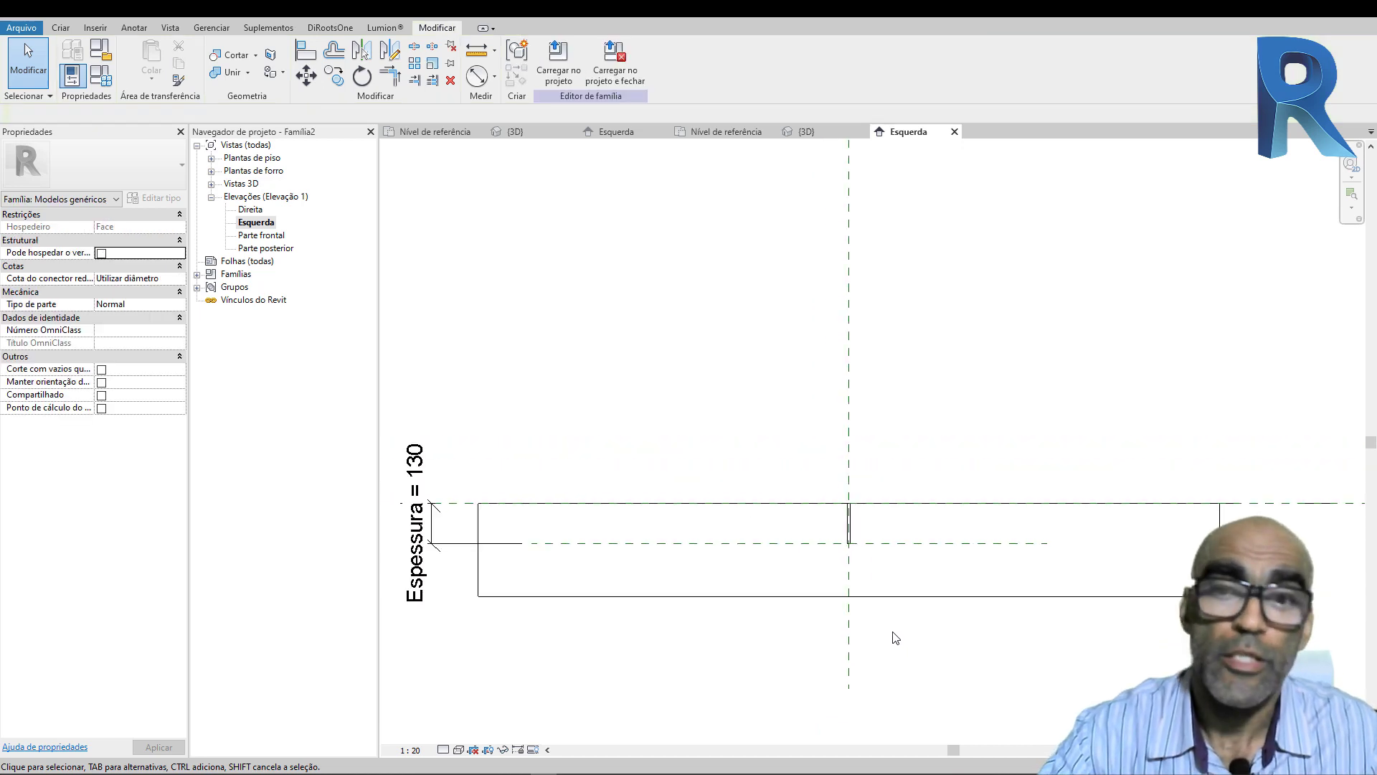
pyautogui.scroll(2, 627, 528)
pyautogui.scroll(-2, 954, 511)
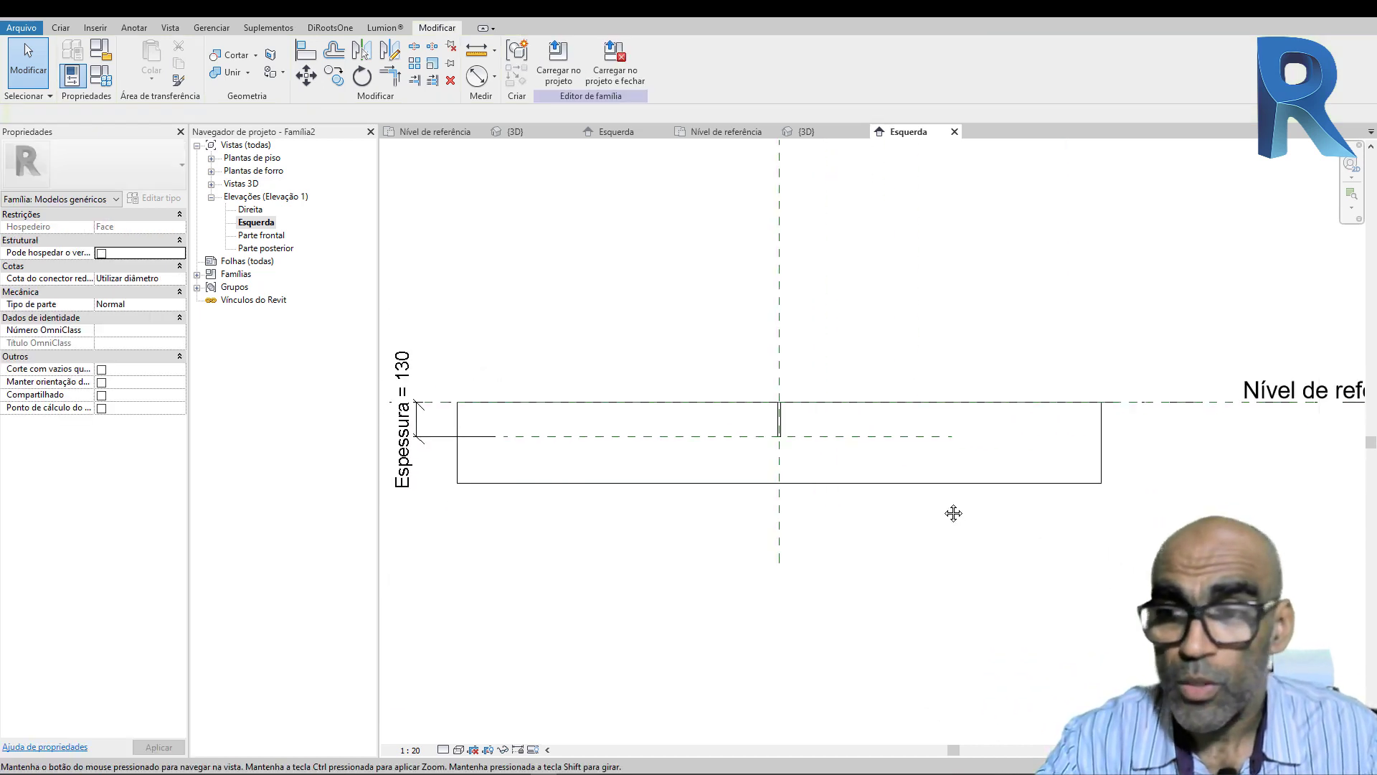
pyautogui.scroll(2, 716, 526)
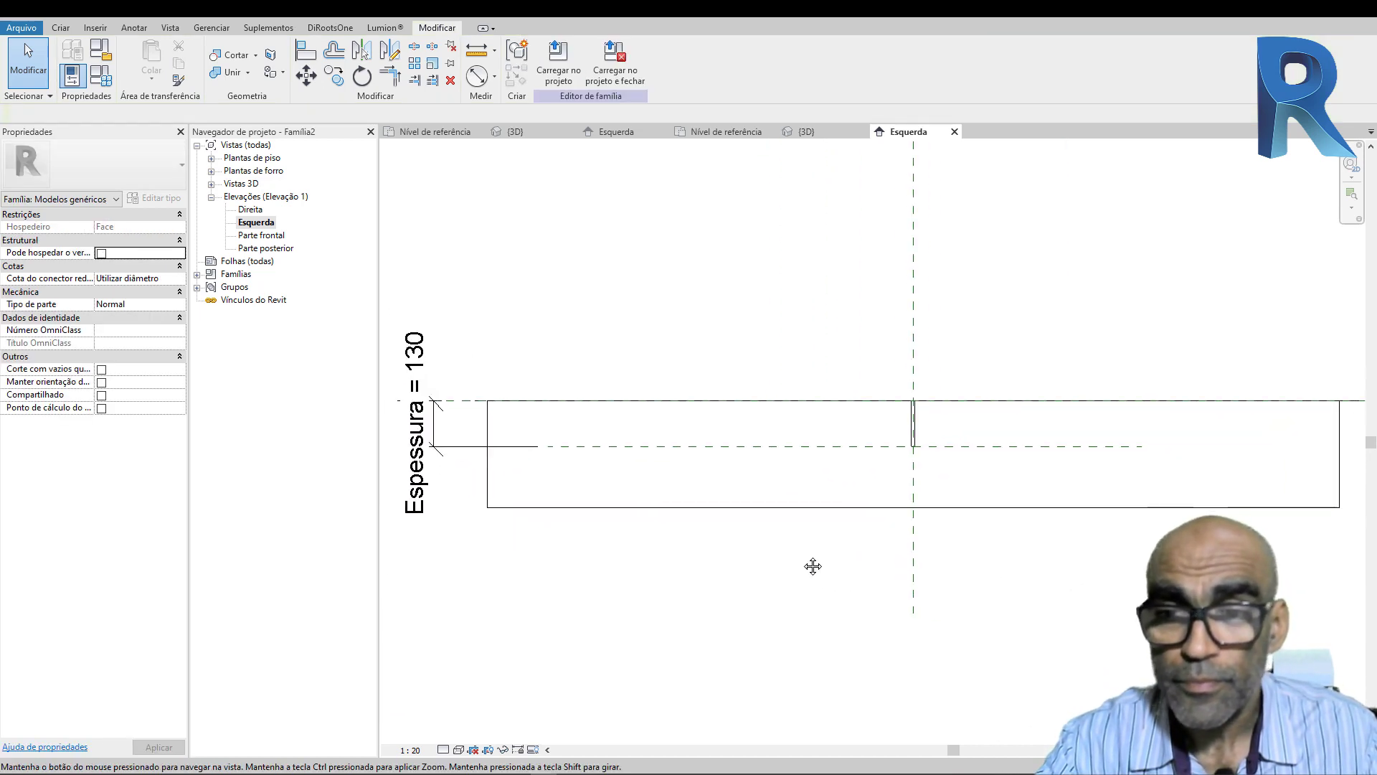
pyautogui.scroll(-2, 812, 565)
pyautogui.moveTo(833, 448); pyautogui.dragTo(786, 444, button='middle')
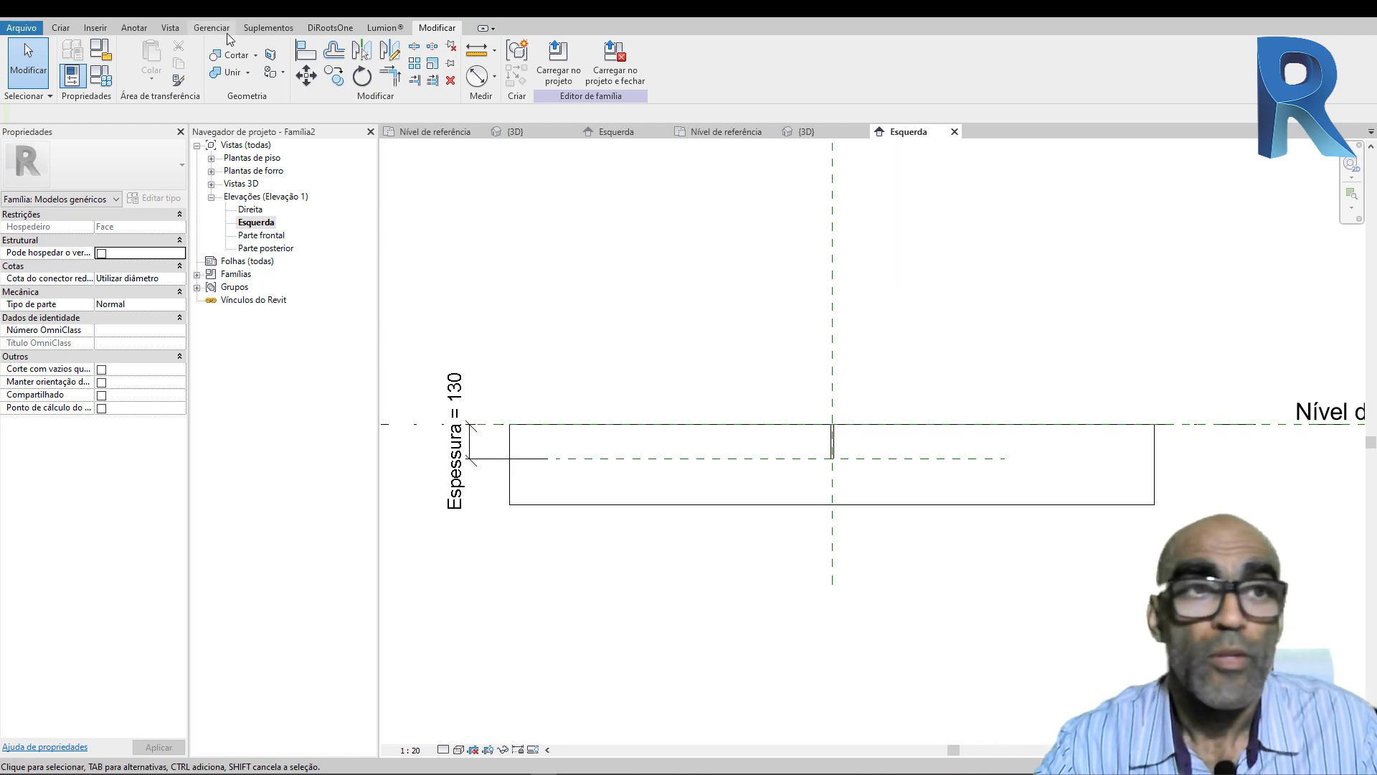
# Step: Start saving the hole family and create a new folder named Flange inside the Bibliotecas folder
pyautogui.hotkey('ctrl', 's')
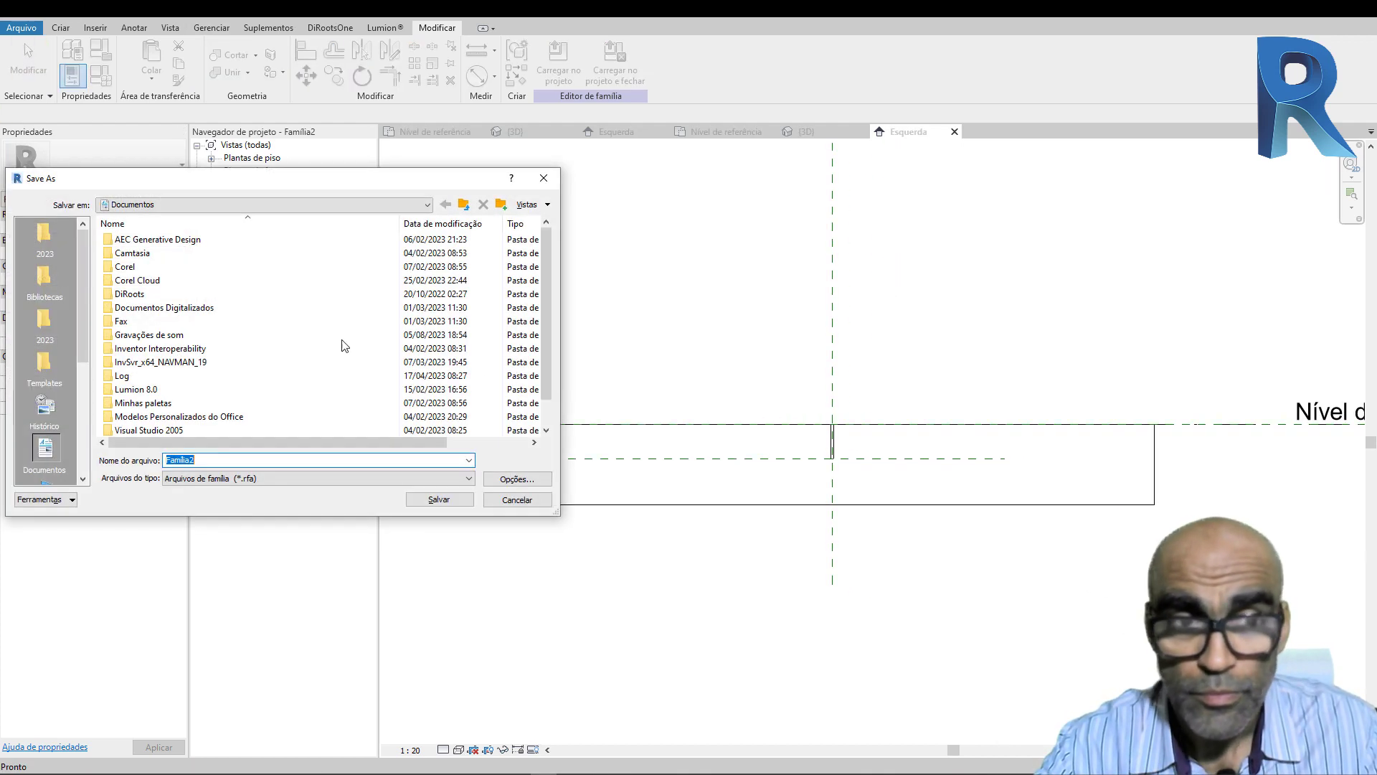
pyautogui.click(44, 281)
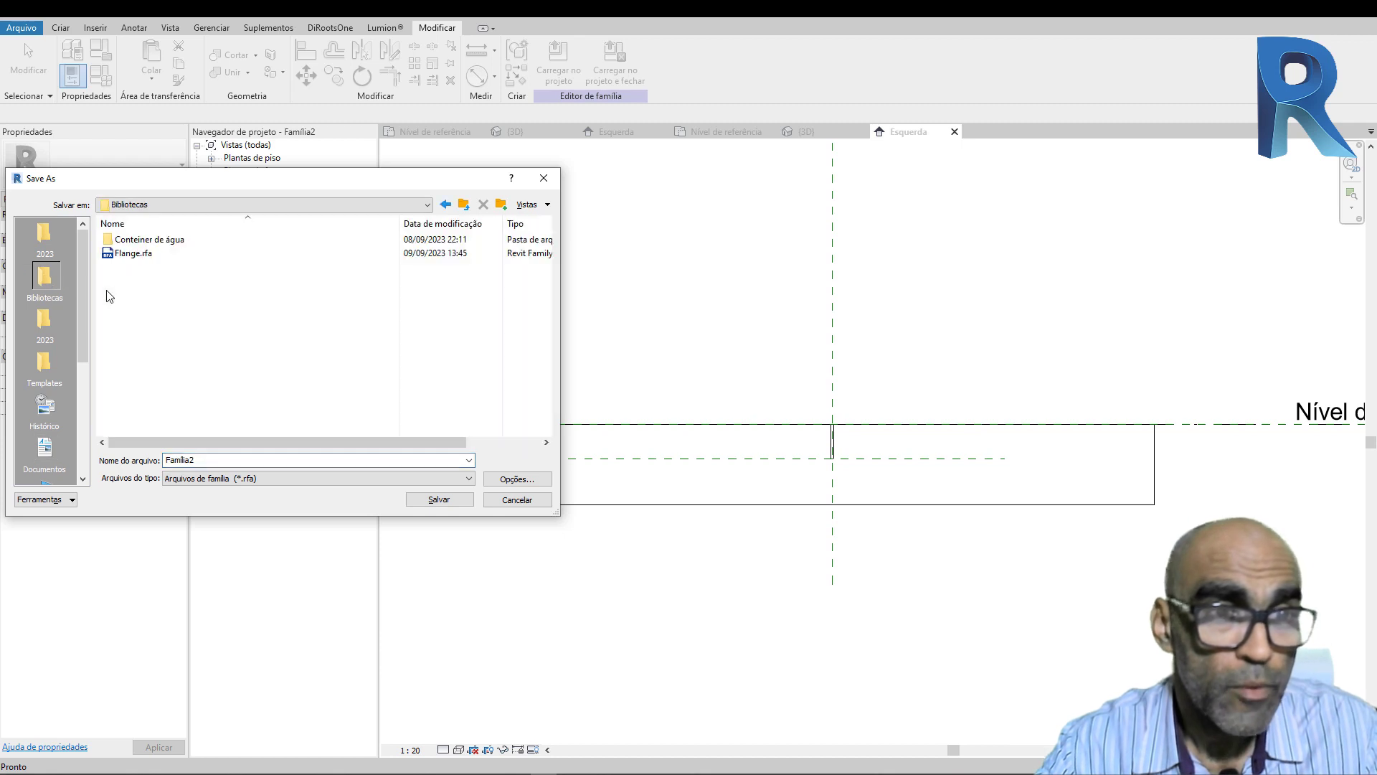
pyautogui.moveTo(203, 461); pyautogui.dragTo(113, 466)
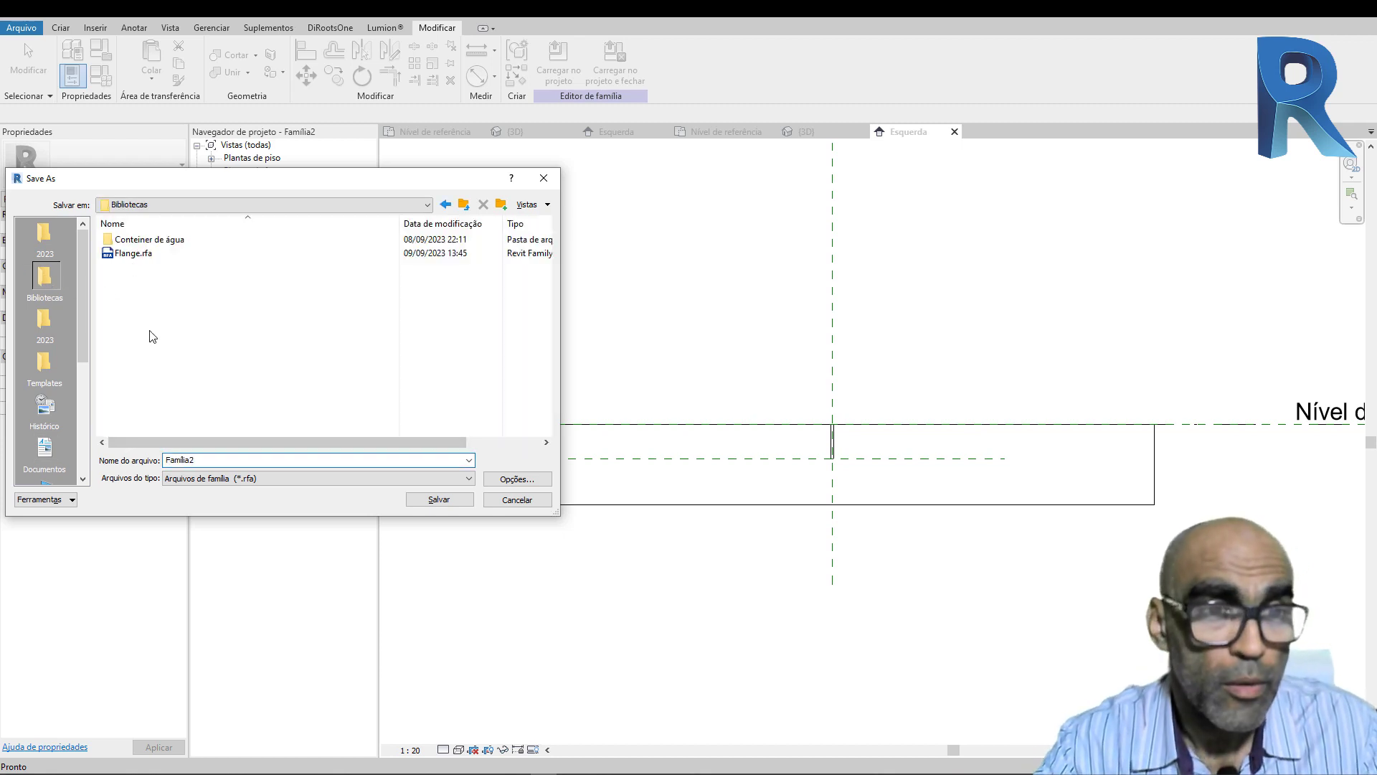
pyautogui.rightClick(154, 350)
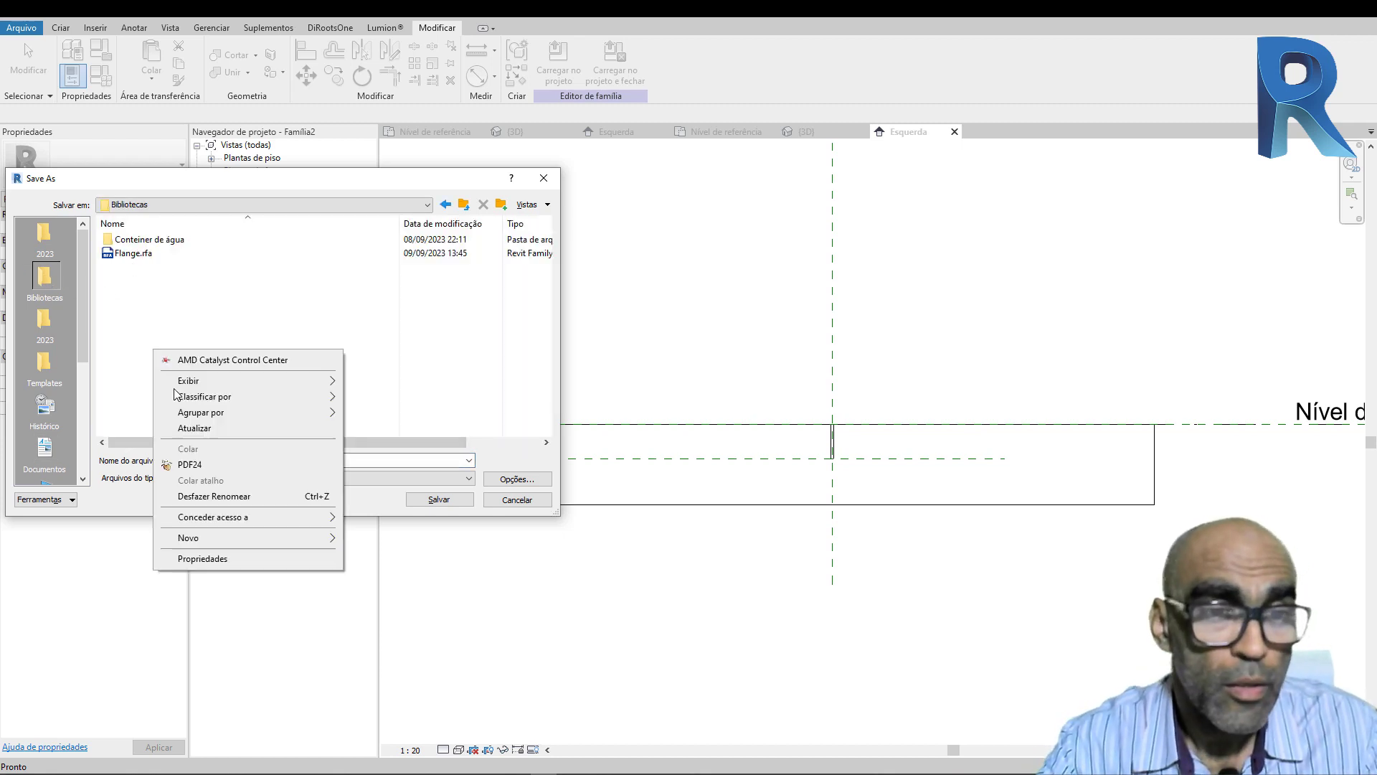
pyautogui.click(373, 539)
pyautogui.write('Flange')
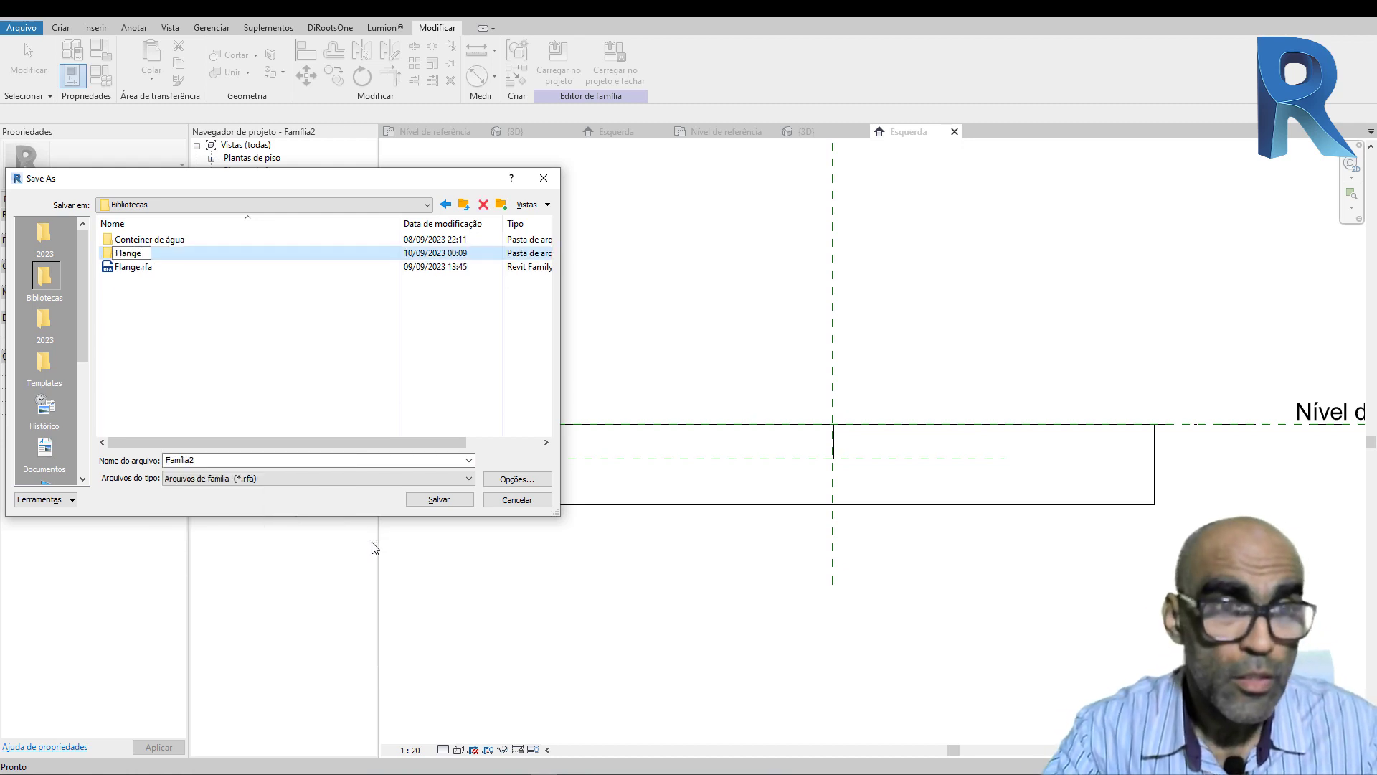
pyautogui.press('Return')
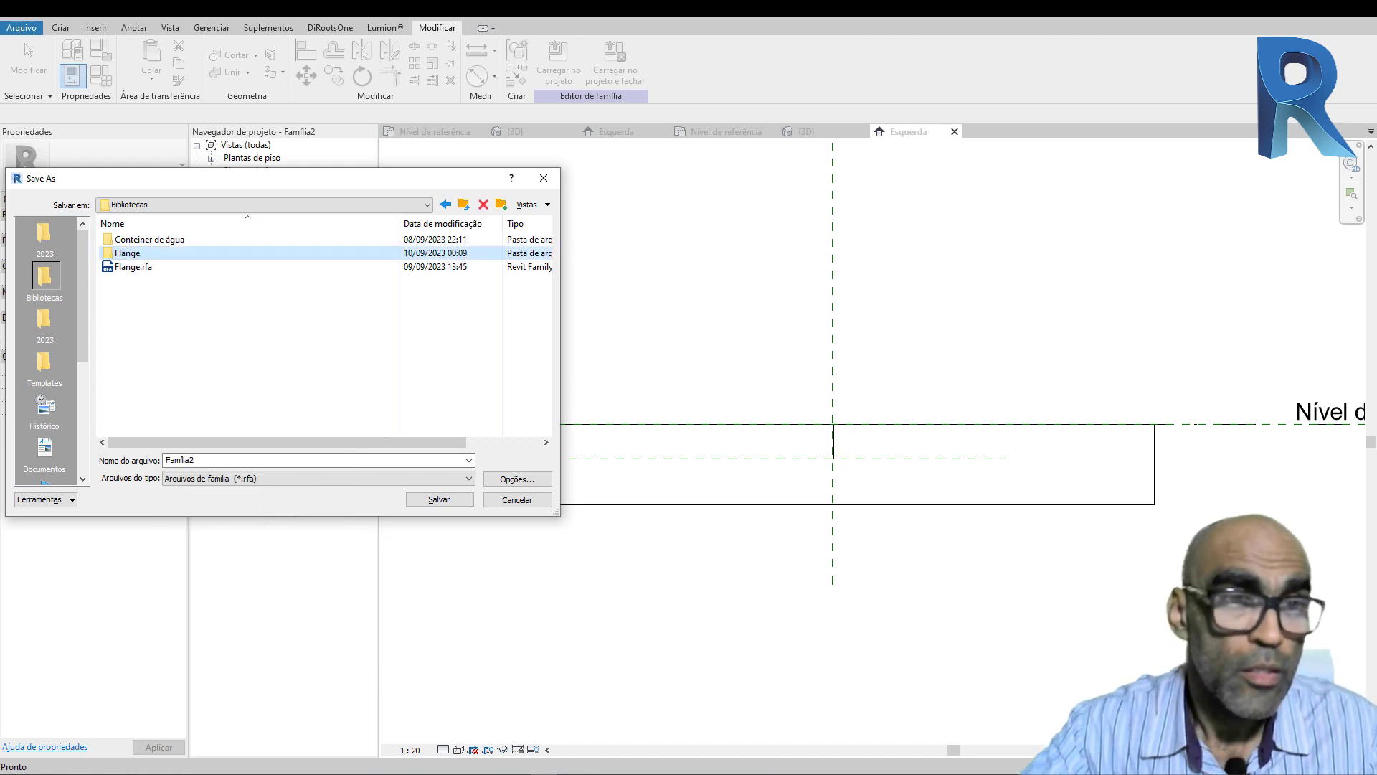
# Step: Save the hole family as Furo inside the new Flange folder
pyautogui.doubleClick(133, 254)
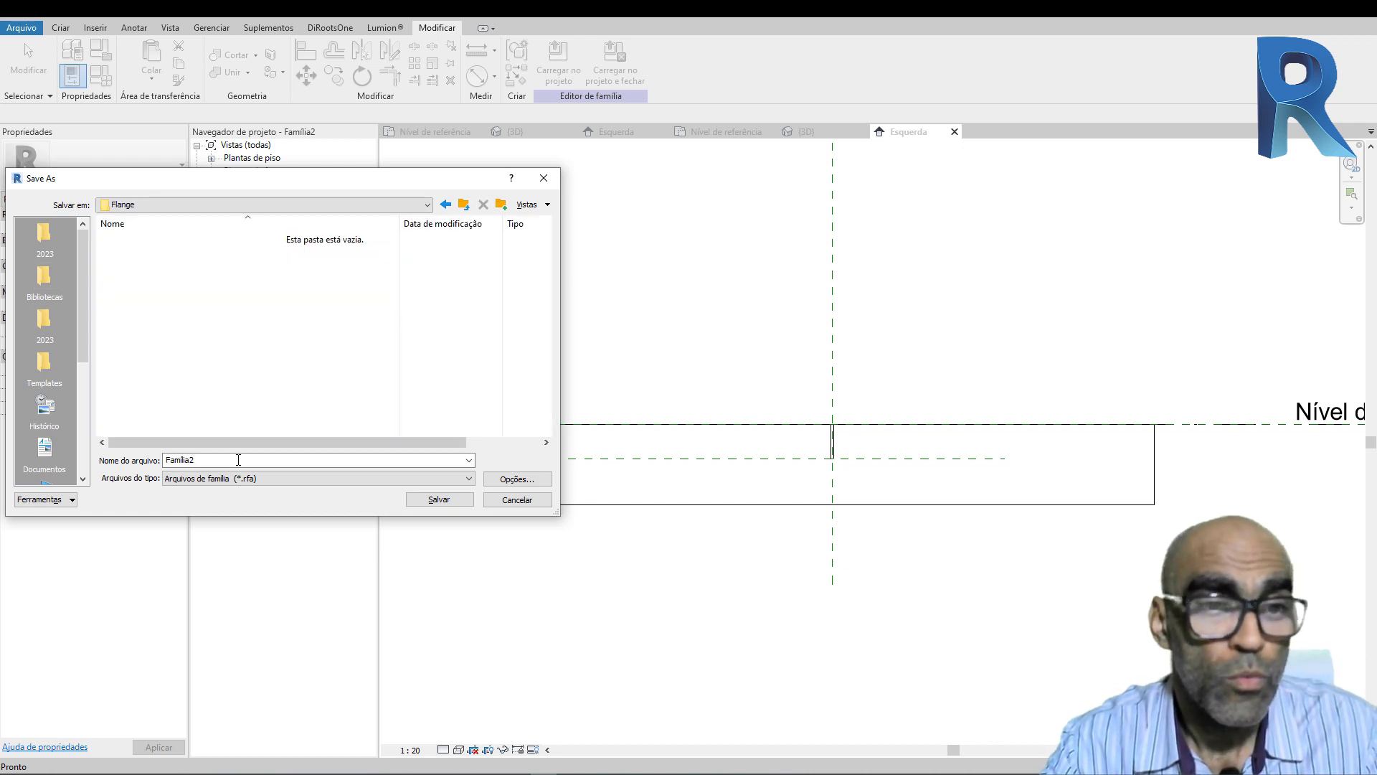
pyautogui.doubleClick(246, 462)
pyautogui.write('Furo')
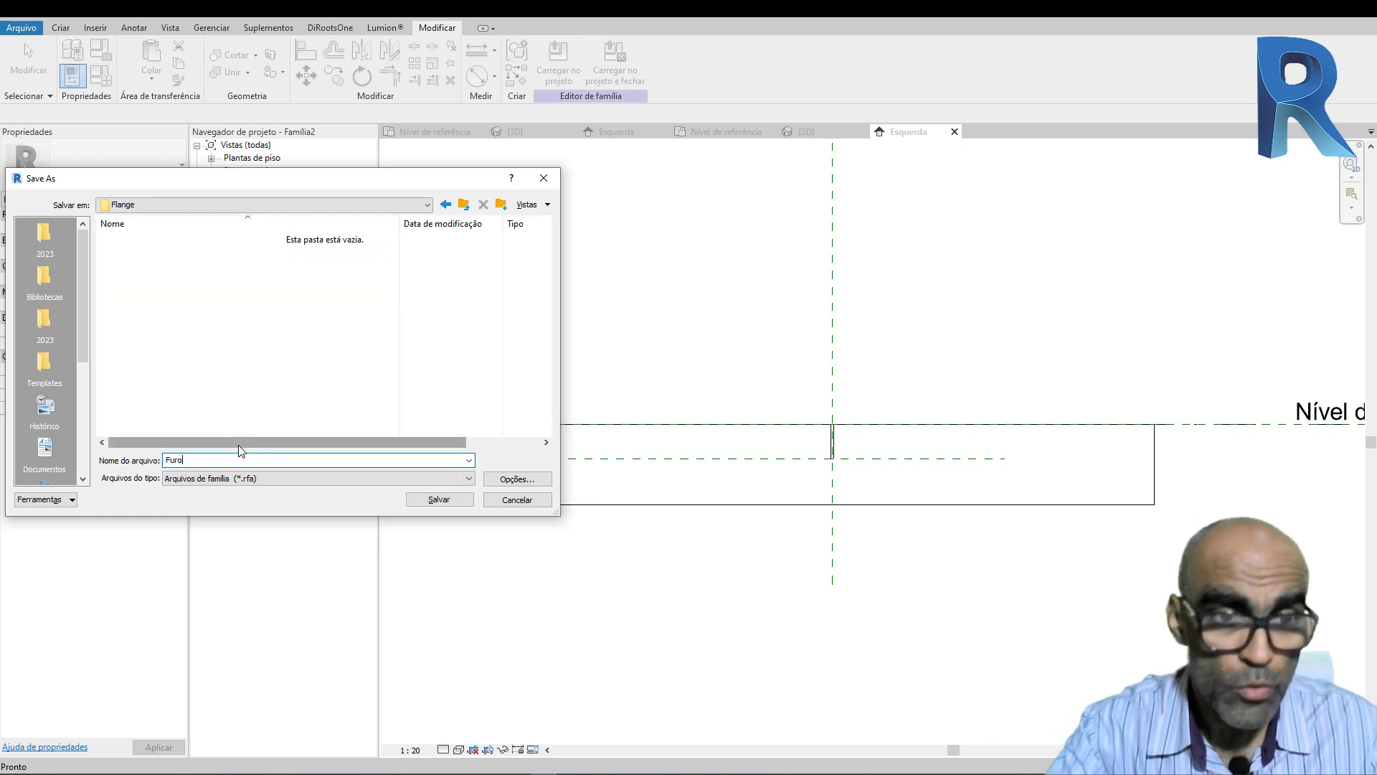
pyautogui.click(439, 499)
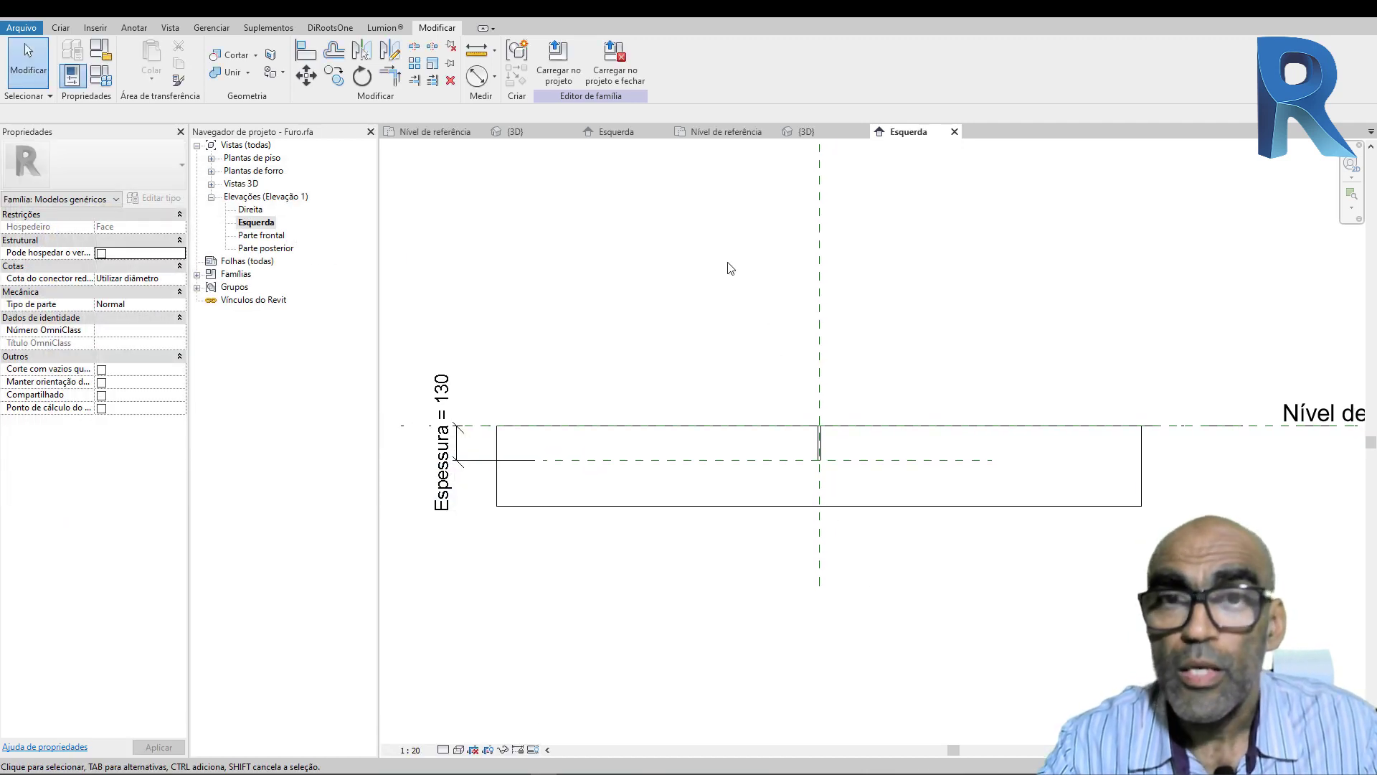
# Step: Load the Furo family into the ring family and try to place it on the ring's flat face in the 3D view
pyautogui.click(567, 78)
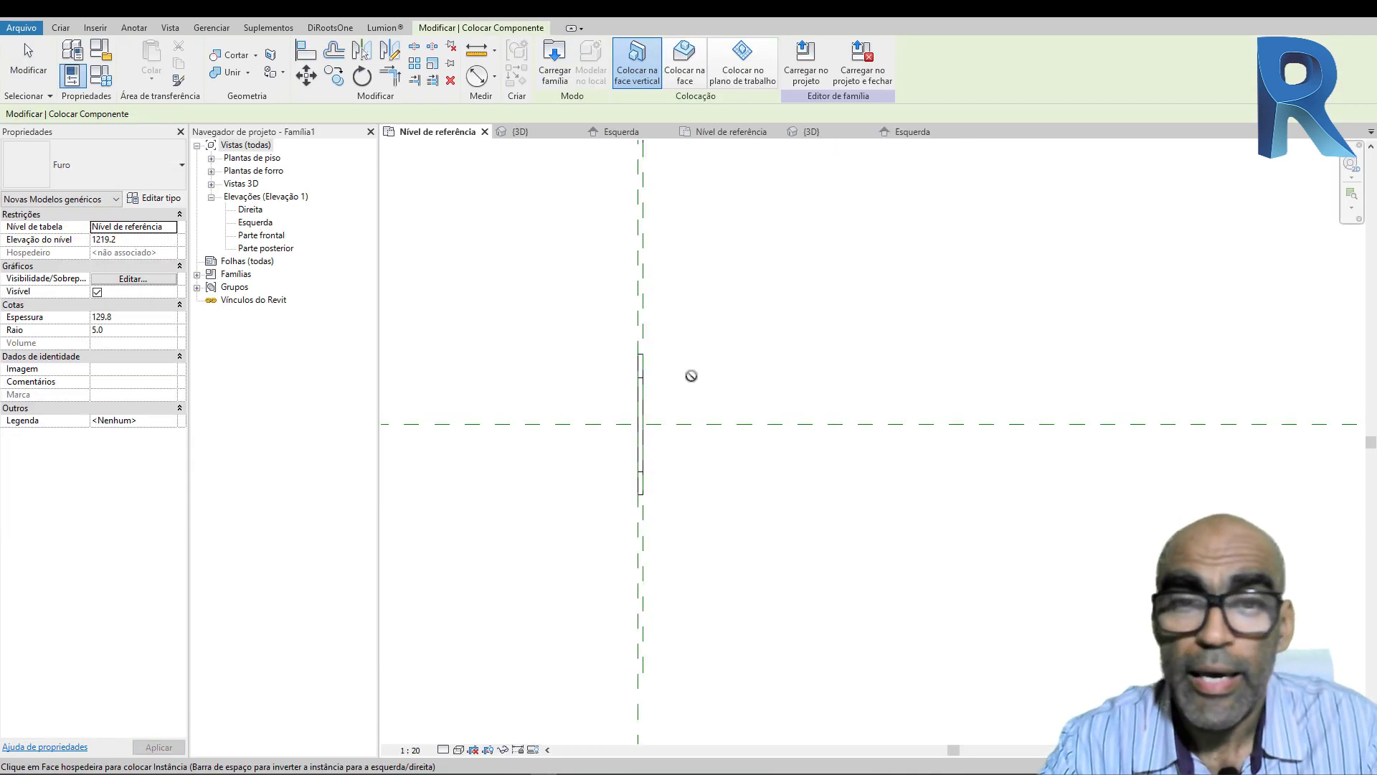
pyautogui.scroll(5, 637, 389)
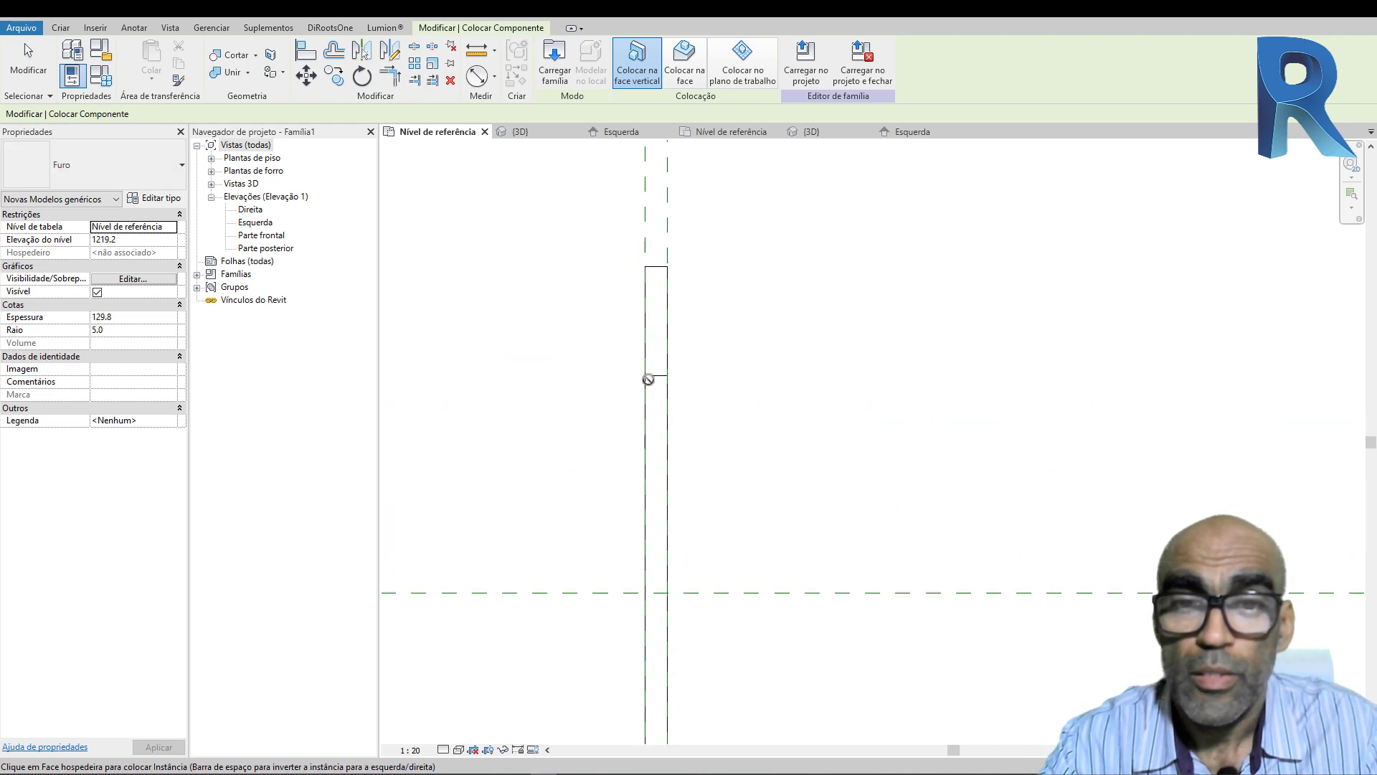
pyautogui.scroll(-5, 652, 379)
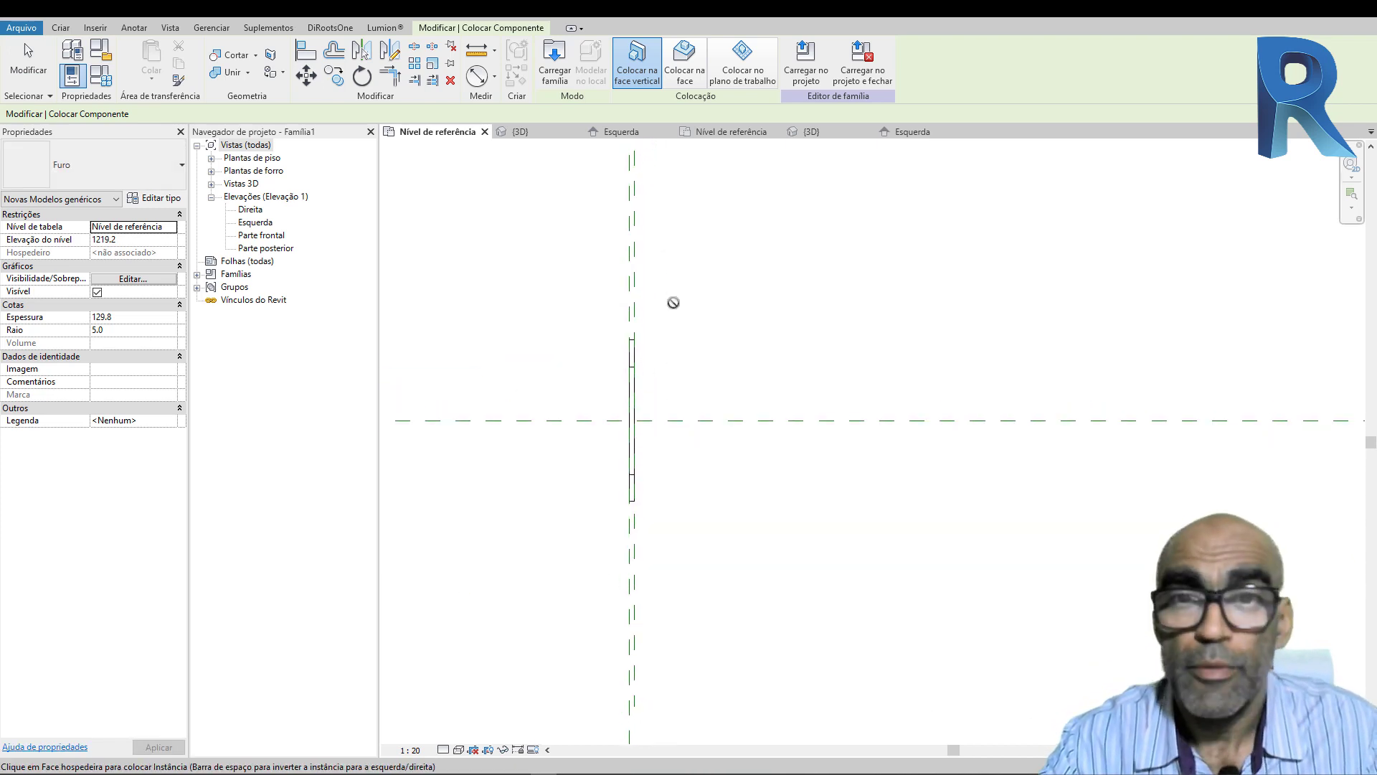
pyautogui.click(518, 132)
pyautogui.scroll(-2, 765, 412)
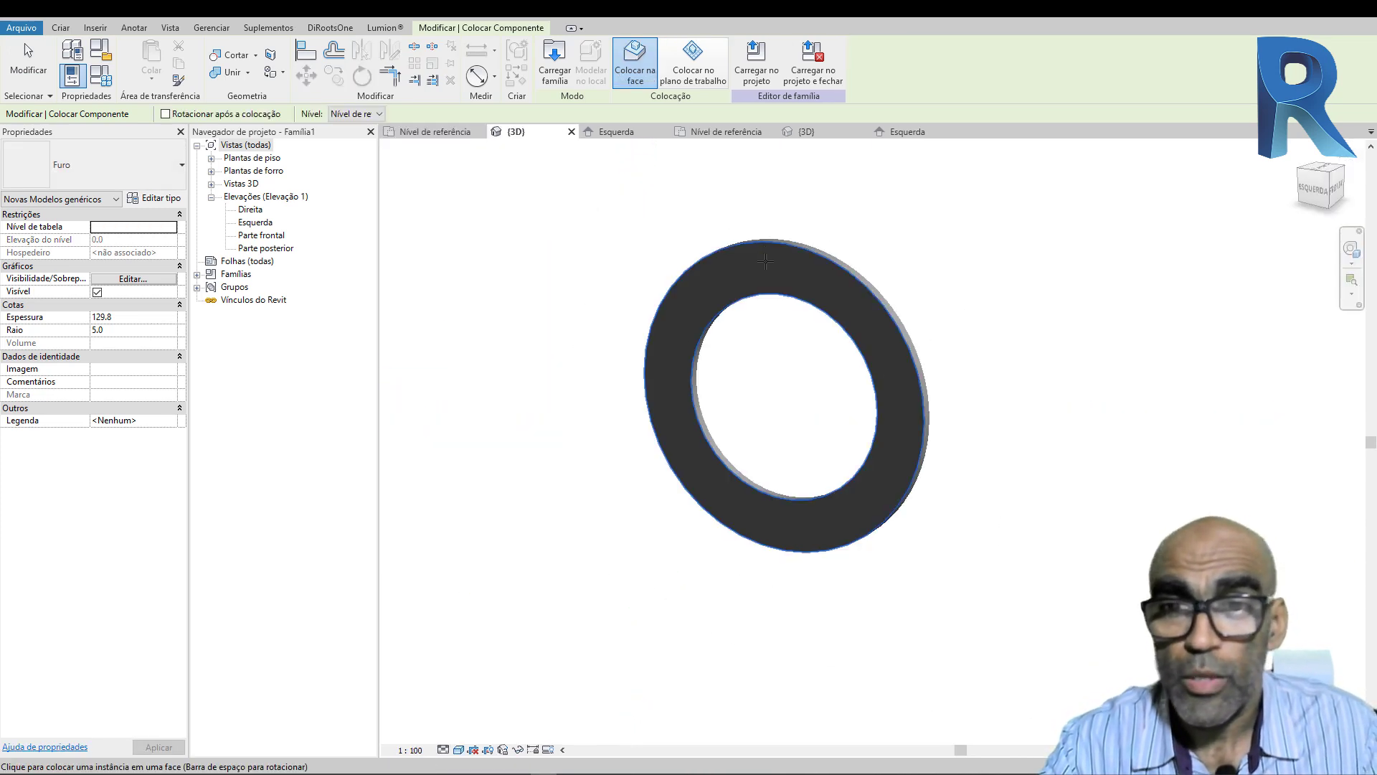
pyautogui.scroll(2, 777, 268)
pyautogui.click(779, 268)
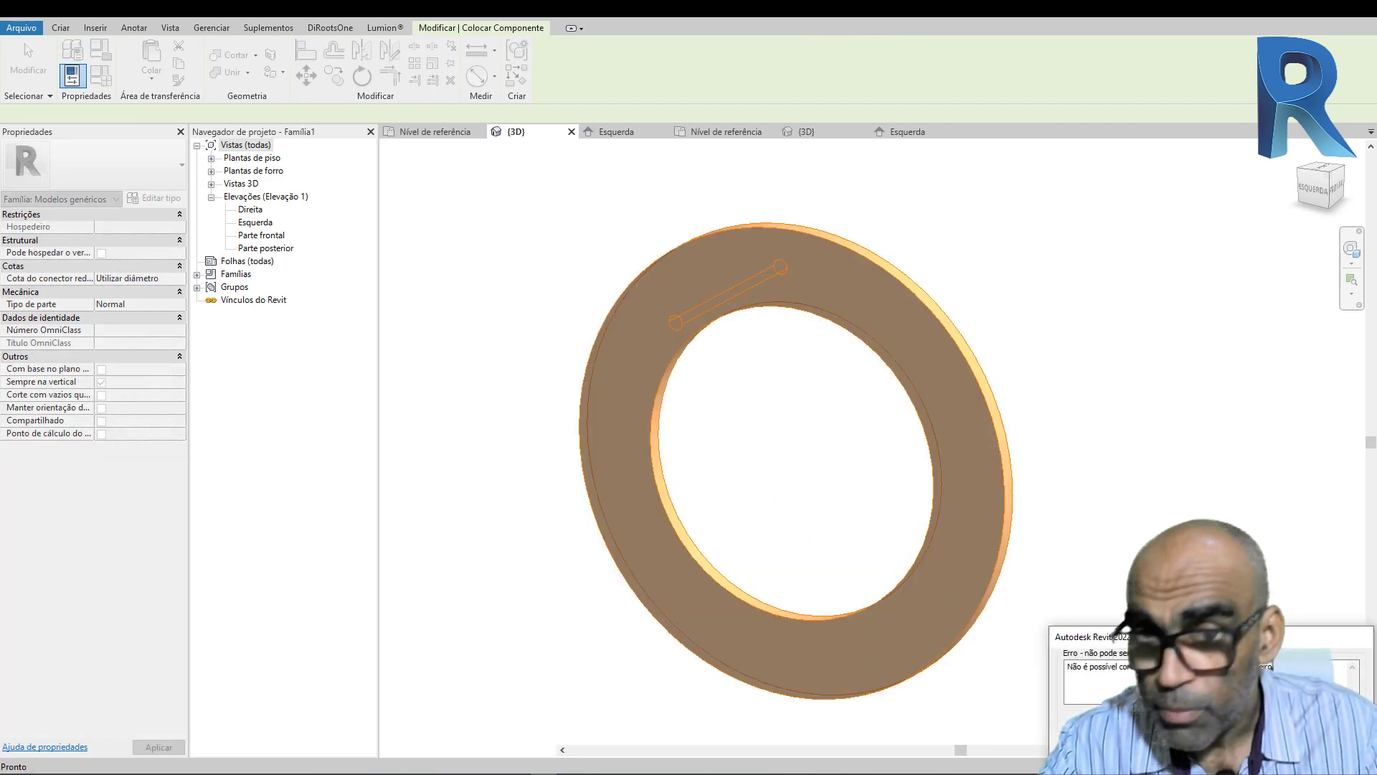
pyautogui.press('Escape')
# Step: Place one Furo component on the ring's opposite flat face, between the inner and outer edges
pyautogui.keyDown('shift'); pyautogui.moveTo(796, 344); pyautogui.dragTo(836, 432, button='middle'); pyautogui.keyUp('shift')
pyautogui.press('c')
pyautogui.press('m')
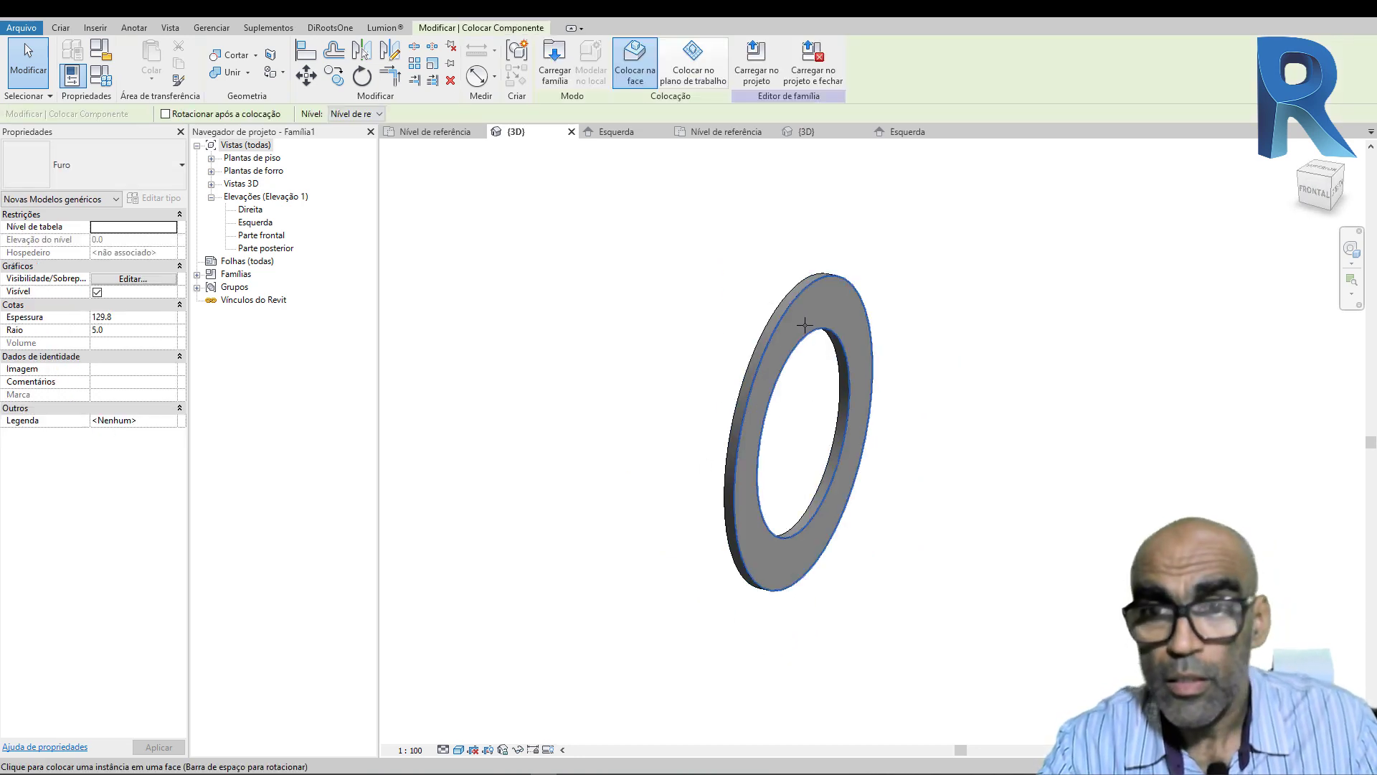
pyautogui.keyDown('shift'); pyautogui.moveTo(890, 428); pyautogui.dragTo(765, 286, button='middle'); pyautogui.keyUp('shift')
pyautogui.press('Escape')
# Step: Associate the placed hole's Espessura with the ring family's Espessura parameter
pyautogui.scroll(5, 799, 403)
pyautogui.keyDown('shift'); pyautogui.moveTo(814, 393); pyautogui.dragTo(713, 434, button='middle'); pyautogui.keyUp('shift')
pyautogui.click(804, 347)
pyautogui.scroll(-3, 842, 372)
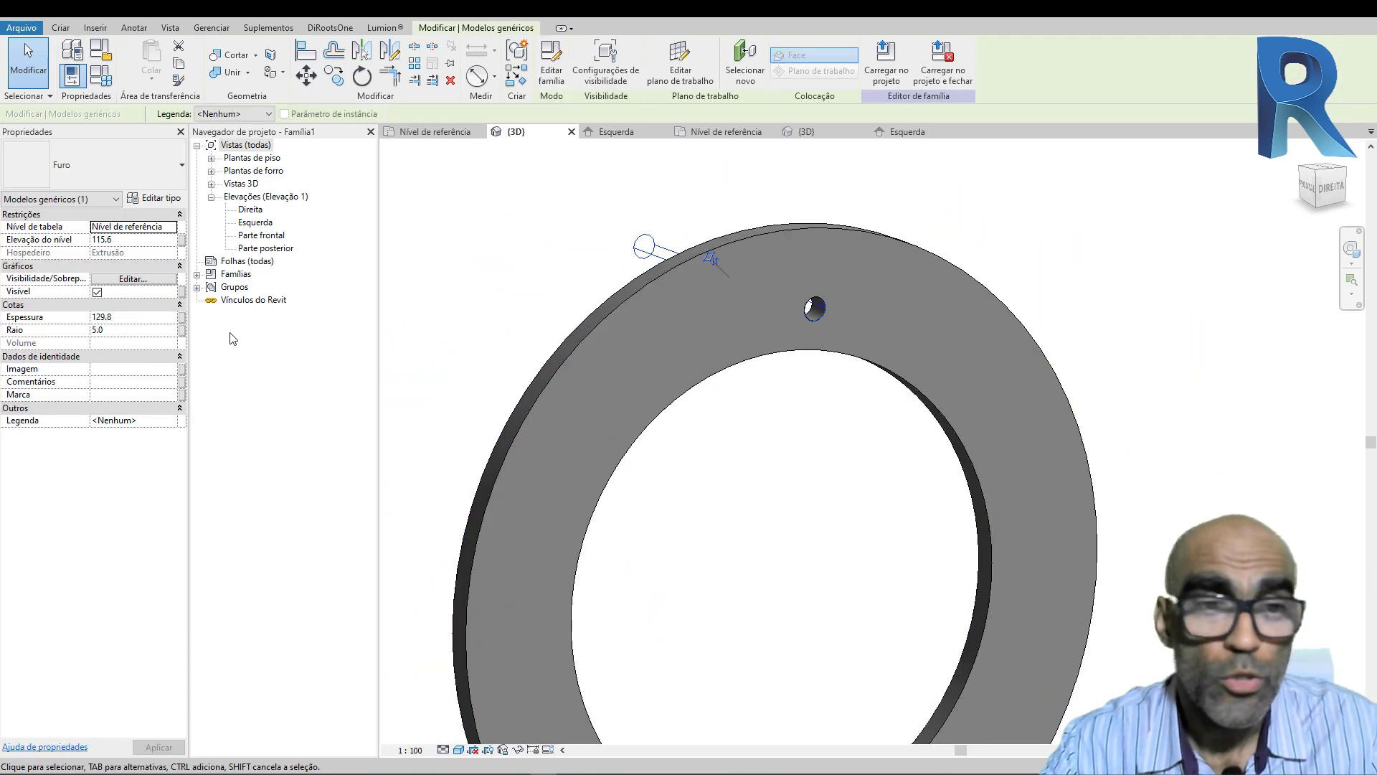
pyautogui.click(183, 318)
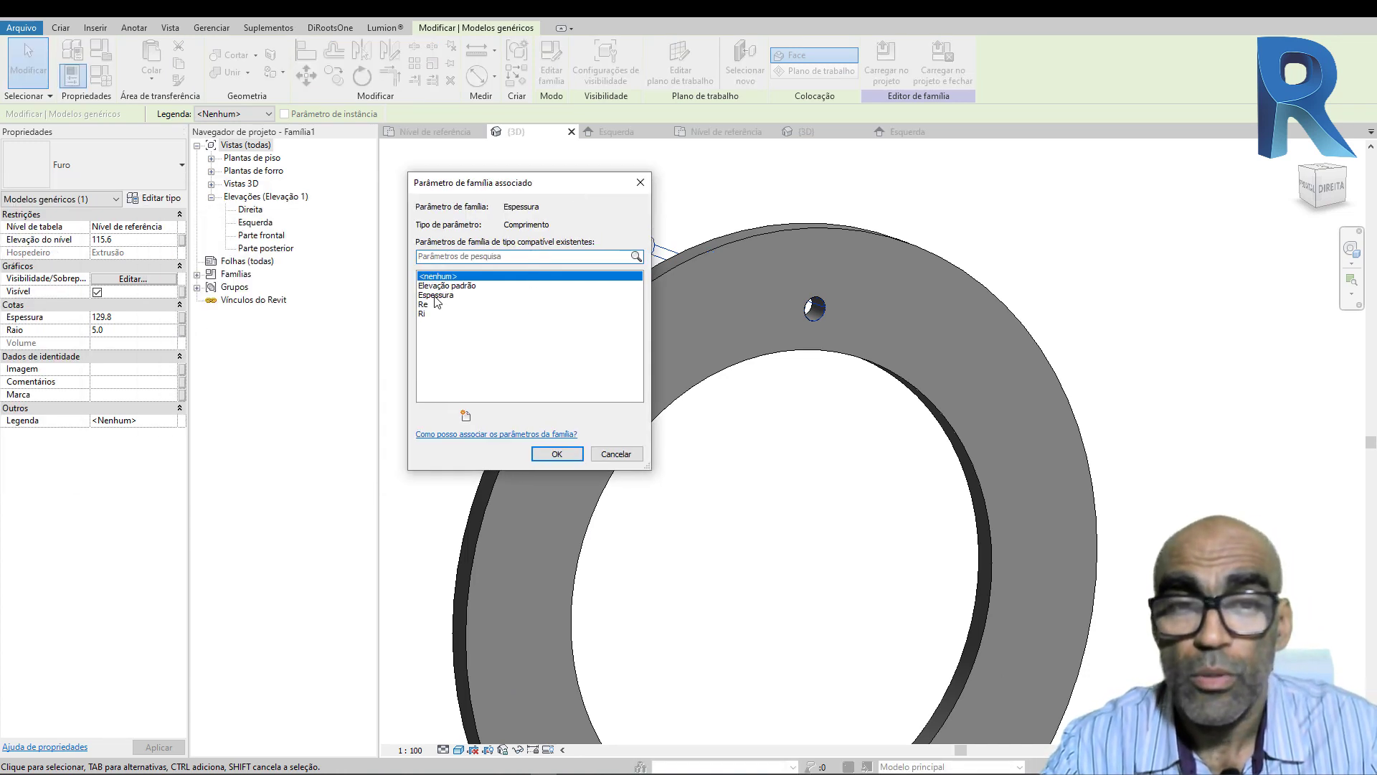
pyautogui.click(436, 295)
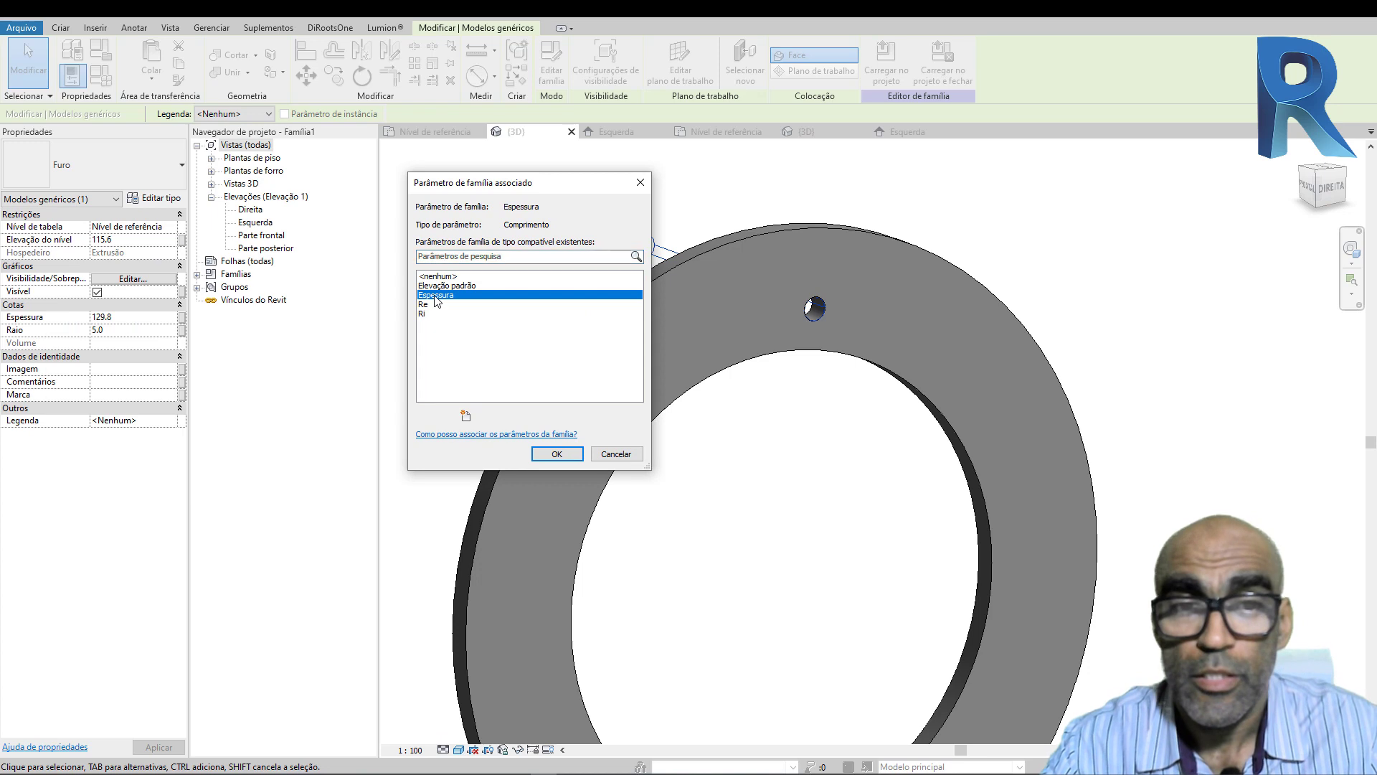
pyautogui.click(559, 456)
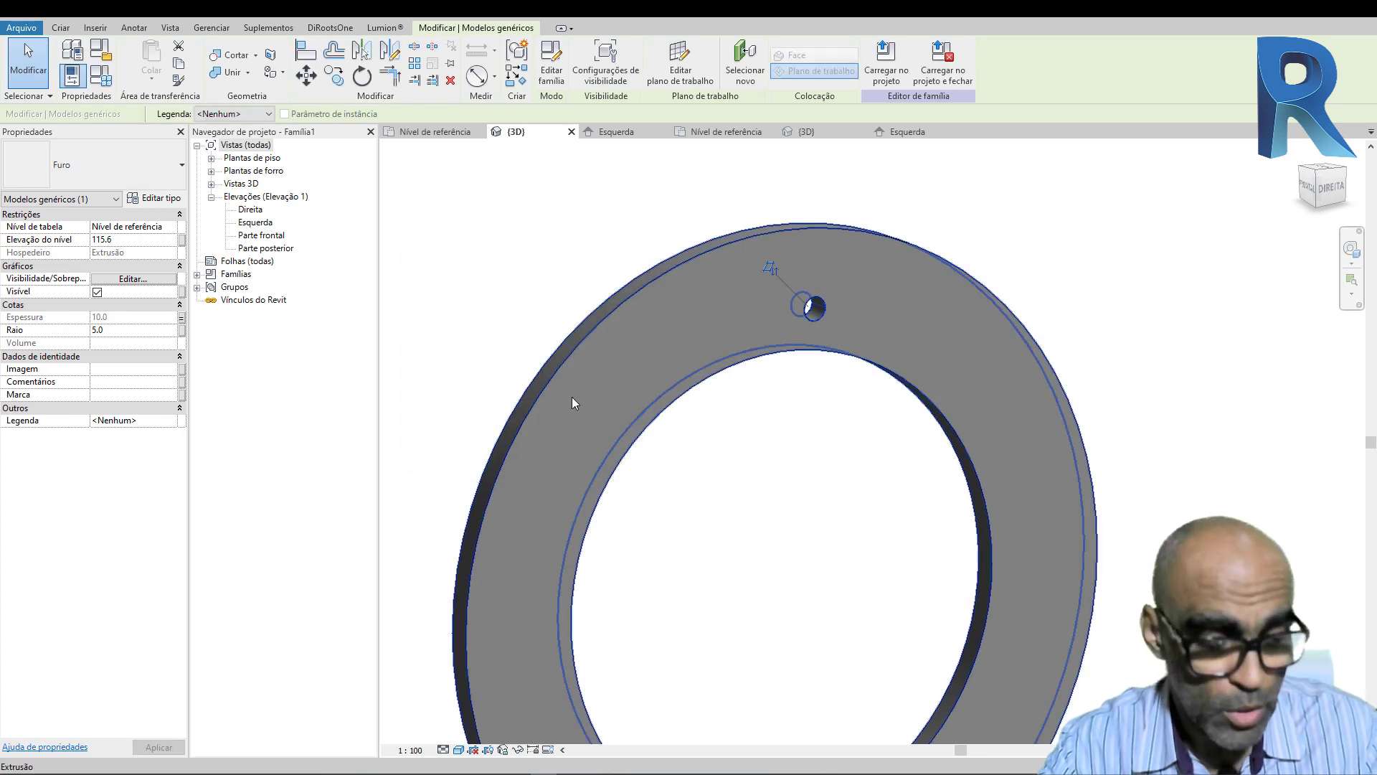
pyautogui.keyDown('shift'); pyautogui.moveTo(572, 403); pyautogui.dragTo(935, 522, button='middle'); pyautogui.keyUp('shift')
pyautogui.press('Escape')
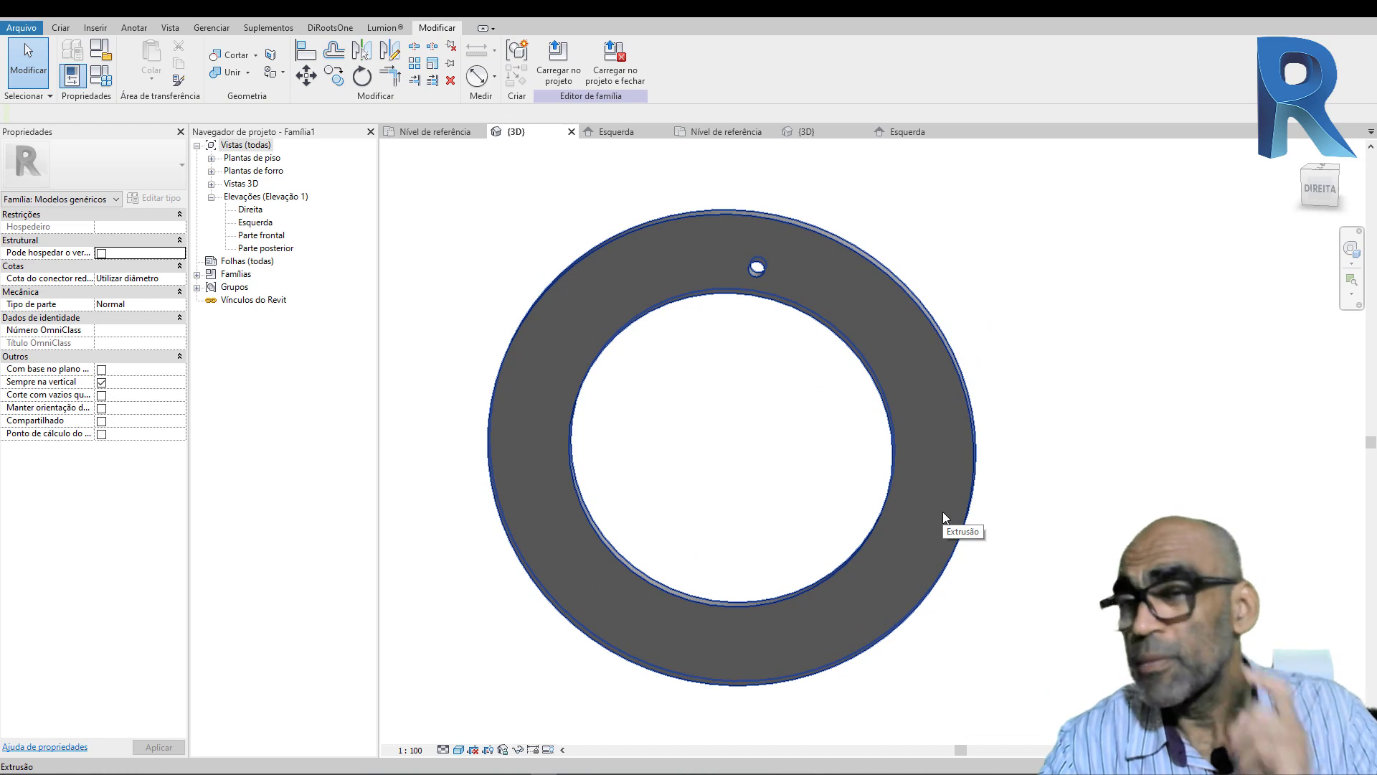
# Step: Add an instance family parameter named Diâmetro do furo, of type Comprimento, grouped under Cotas
pyautogui.moveTo(893, 366); pyautogui.dragTo(881, 393, button='middle')
pyautogui.scroll(2, 742, 298)
pyautogui.scroll(2, 743, 299)
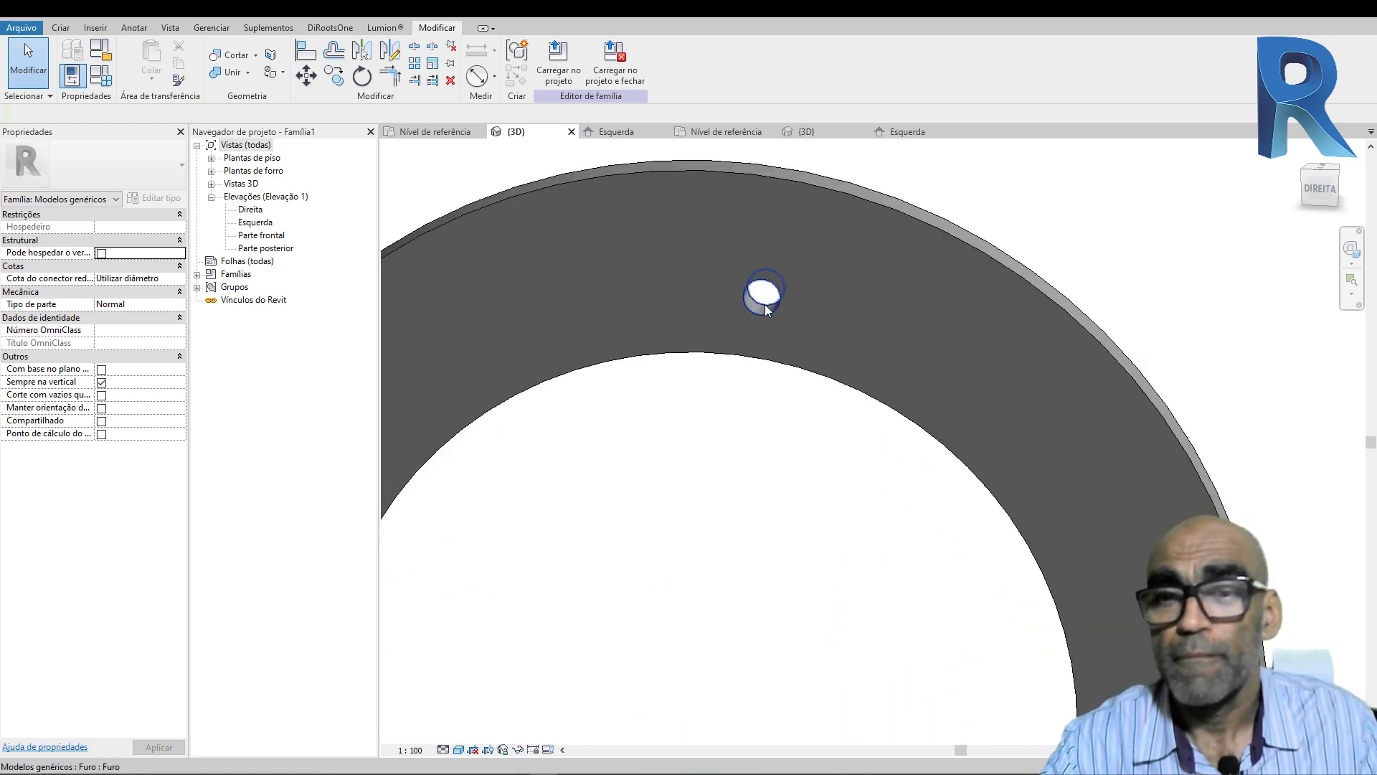
pyautogui.scroll(-3, 743, 470)
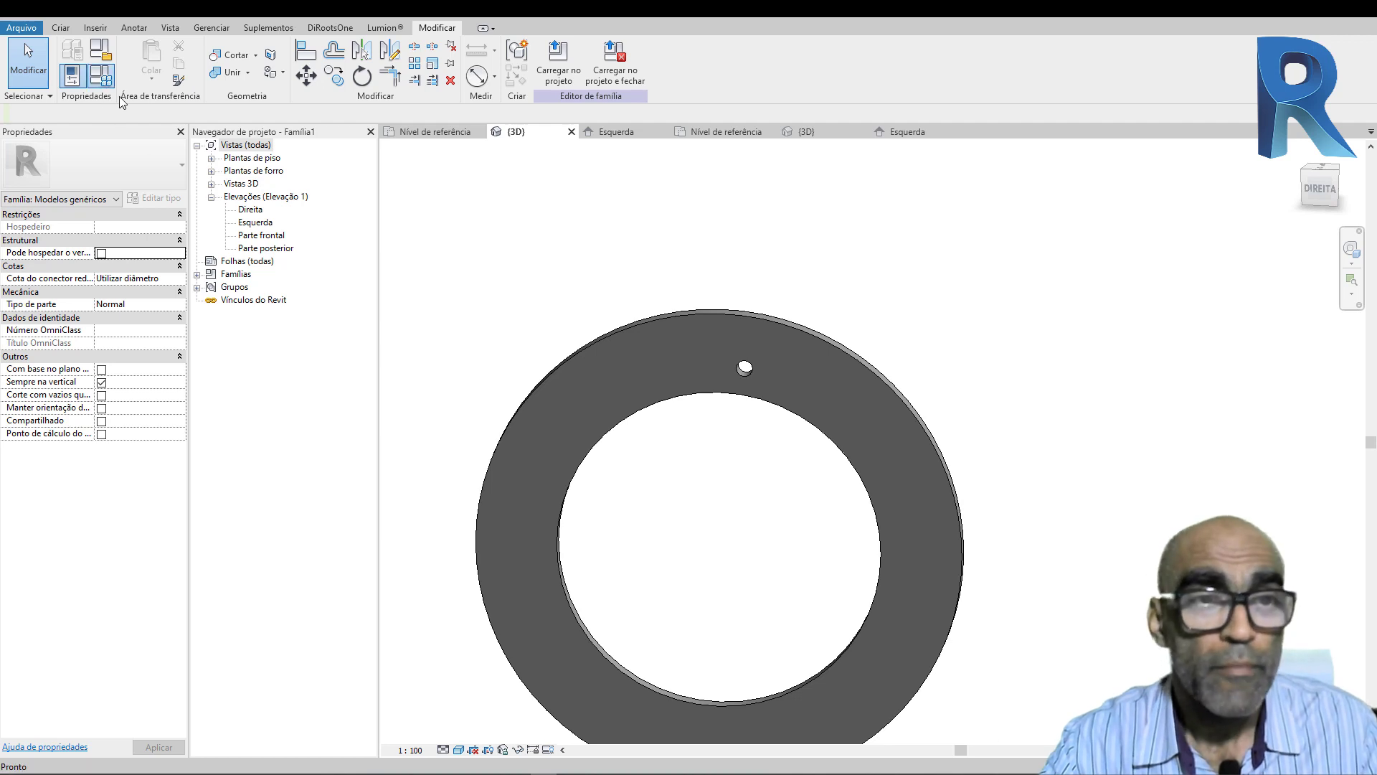
pyautogui.click(100, 76)
pyautogui.click(134, 454)
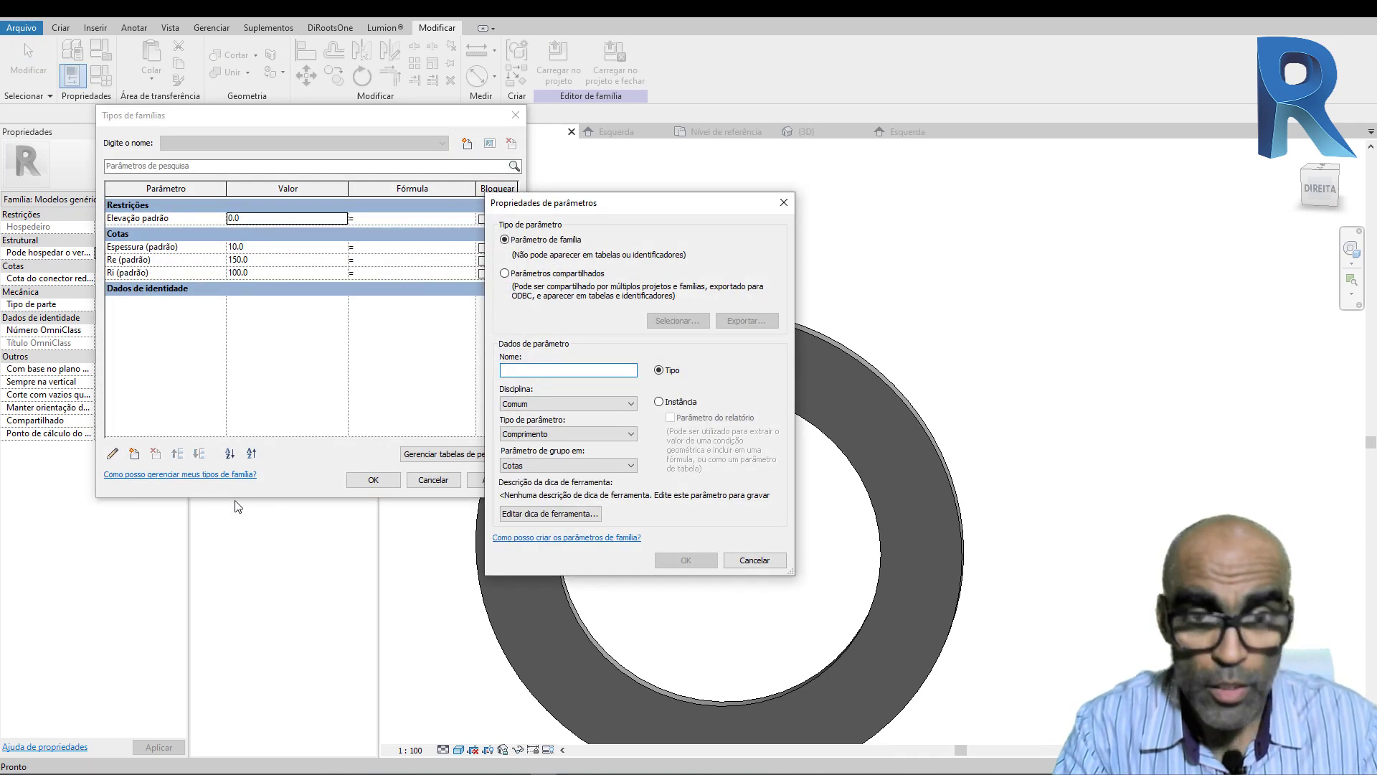
pyautogui.write('R')
pyautogui.press('BackSpace')
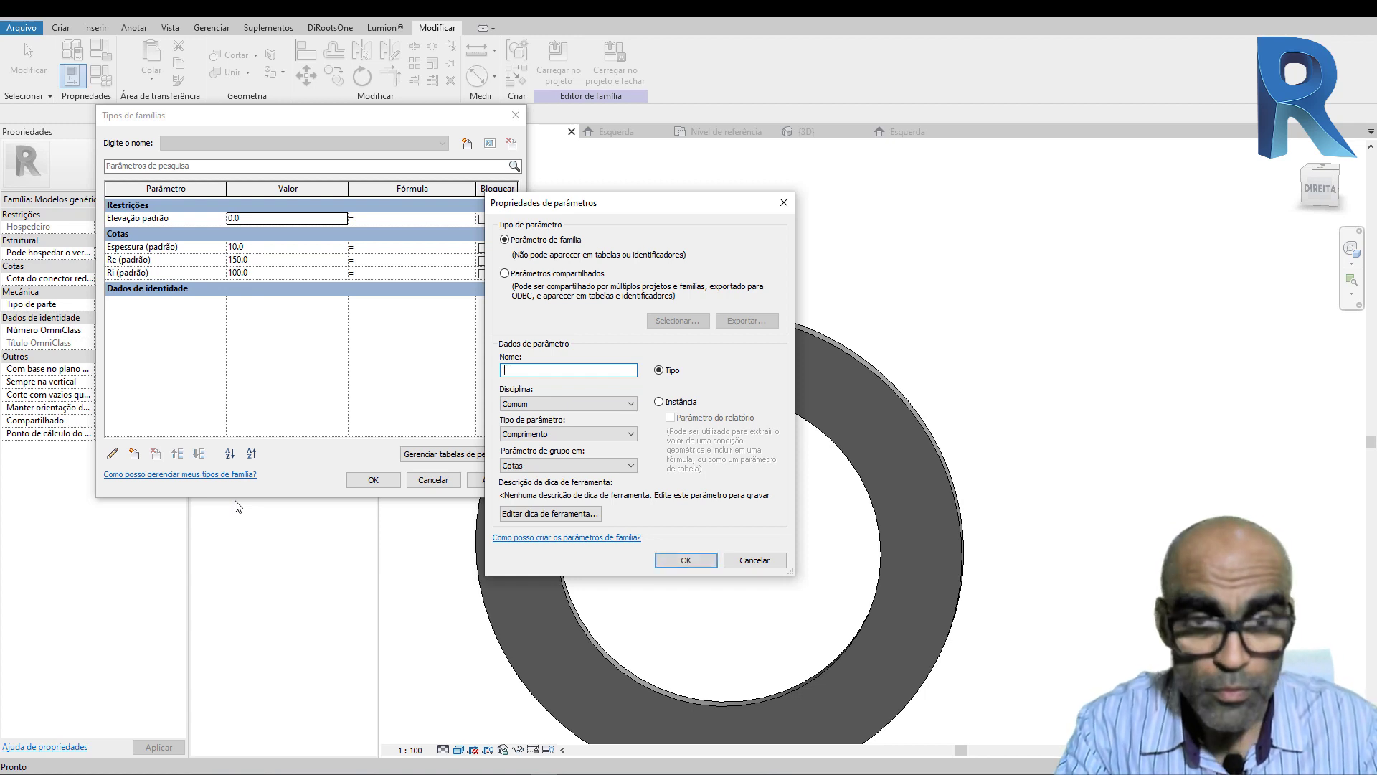
pyautogui.write('Do')
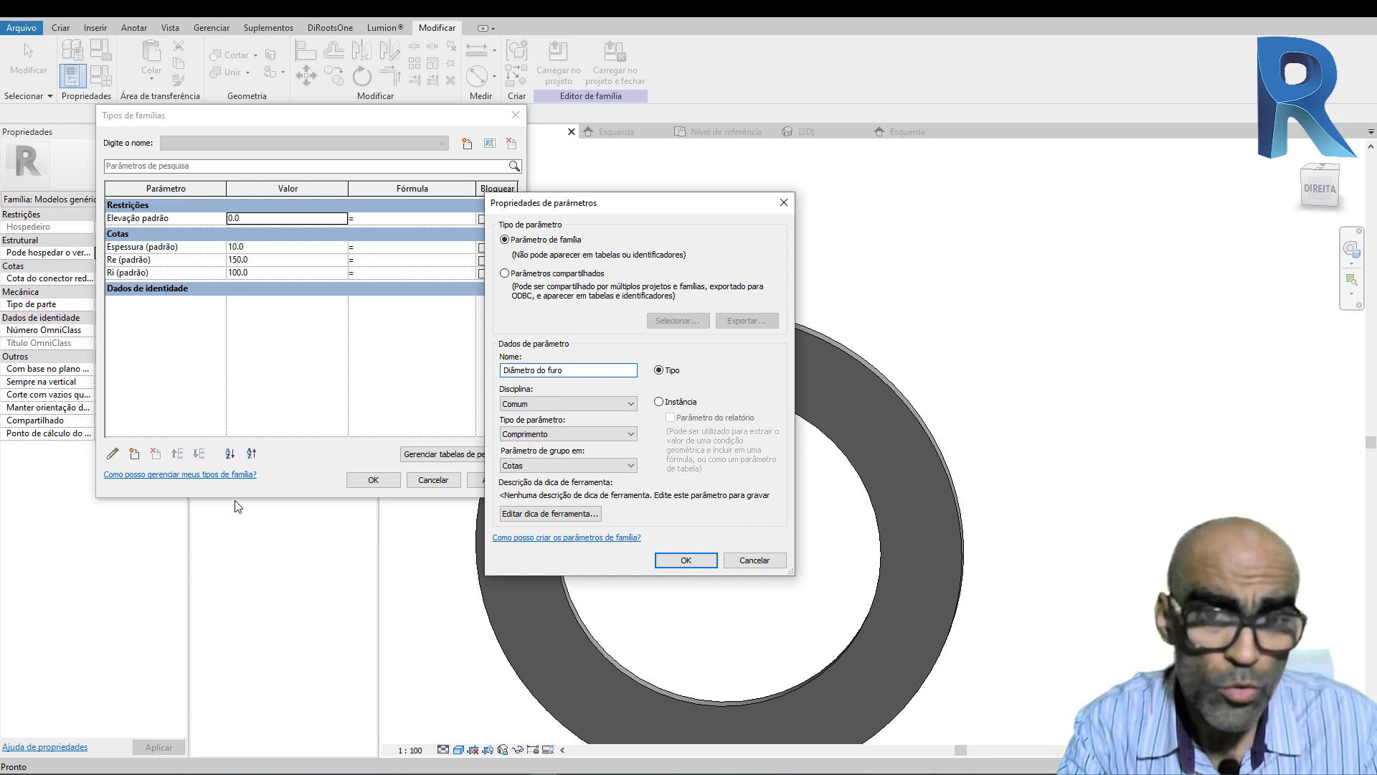
pyautogui.click(659, 401)
pyautogui.click(685, 560)
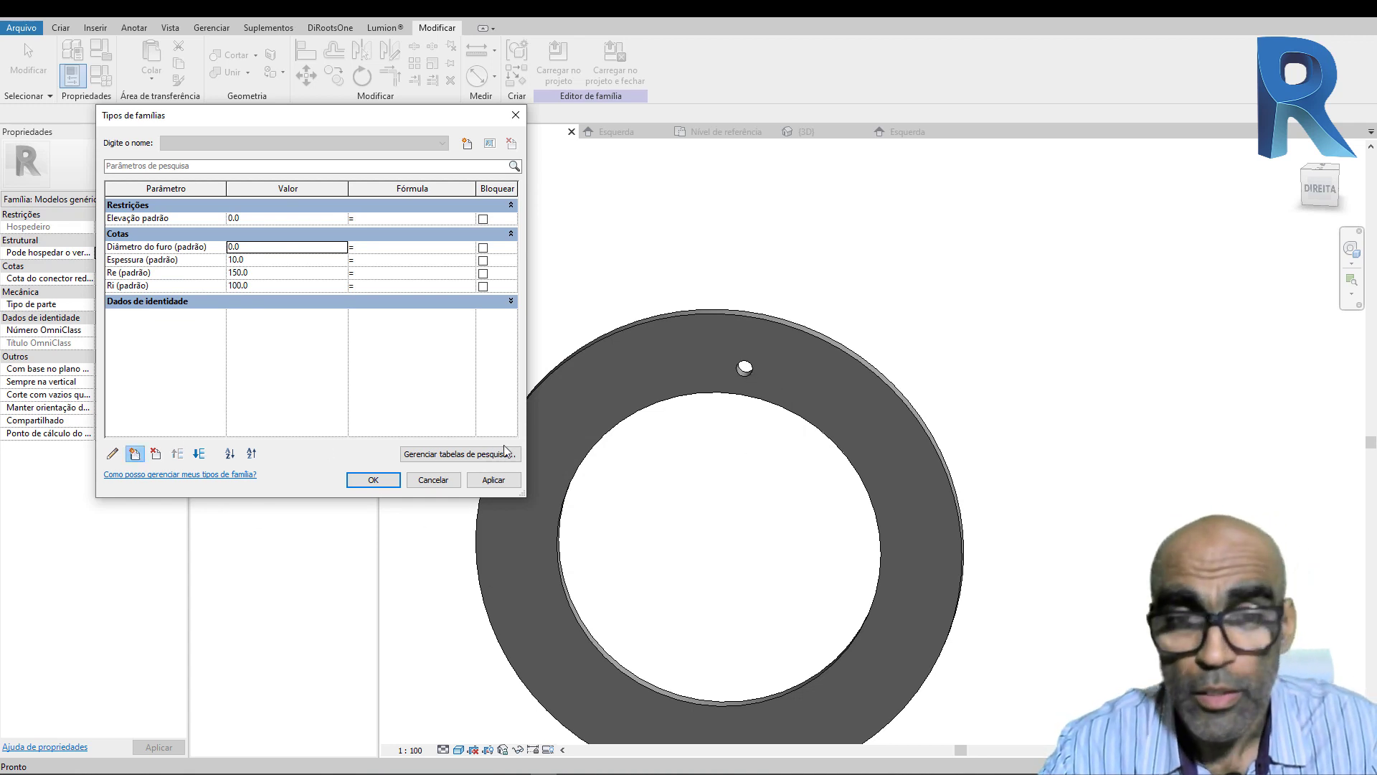
# Step: Add a type family parameter named Raio do furo, of type Comprimento, grouped under Dados
pyautogui.write('R')
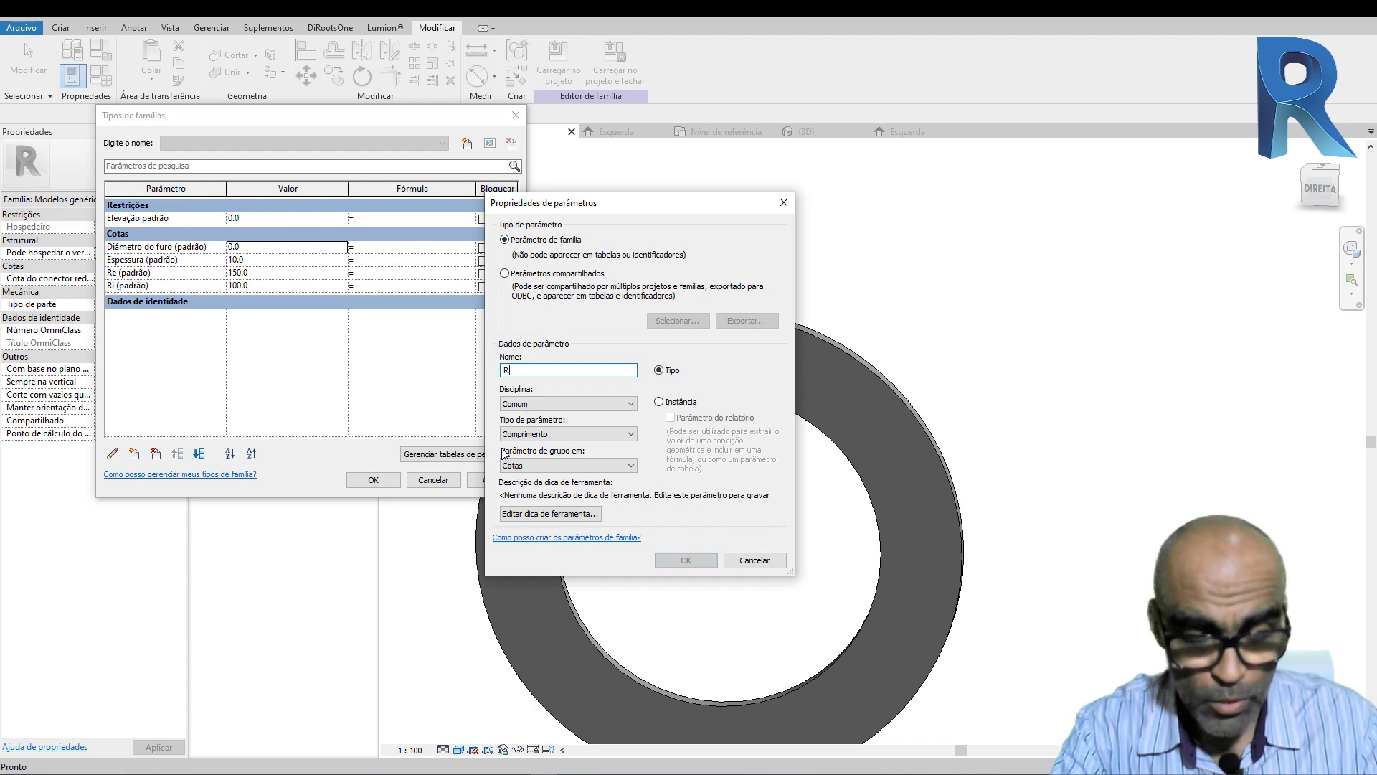
pyautogui.write('aio do furo')
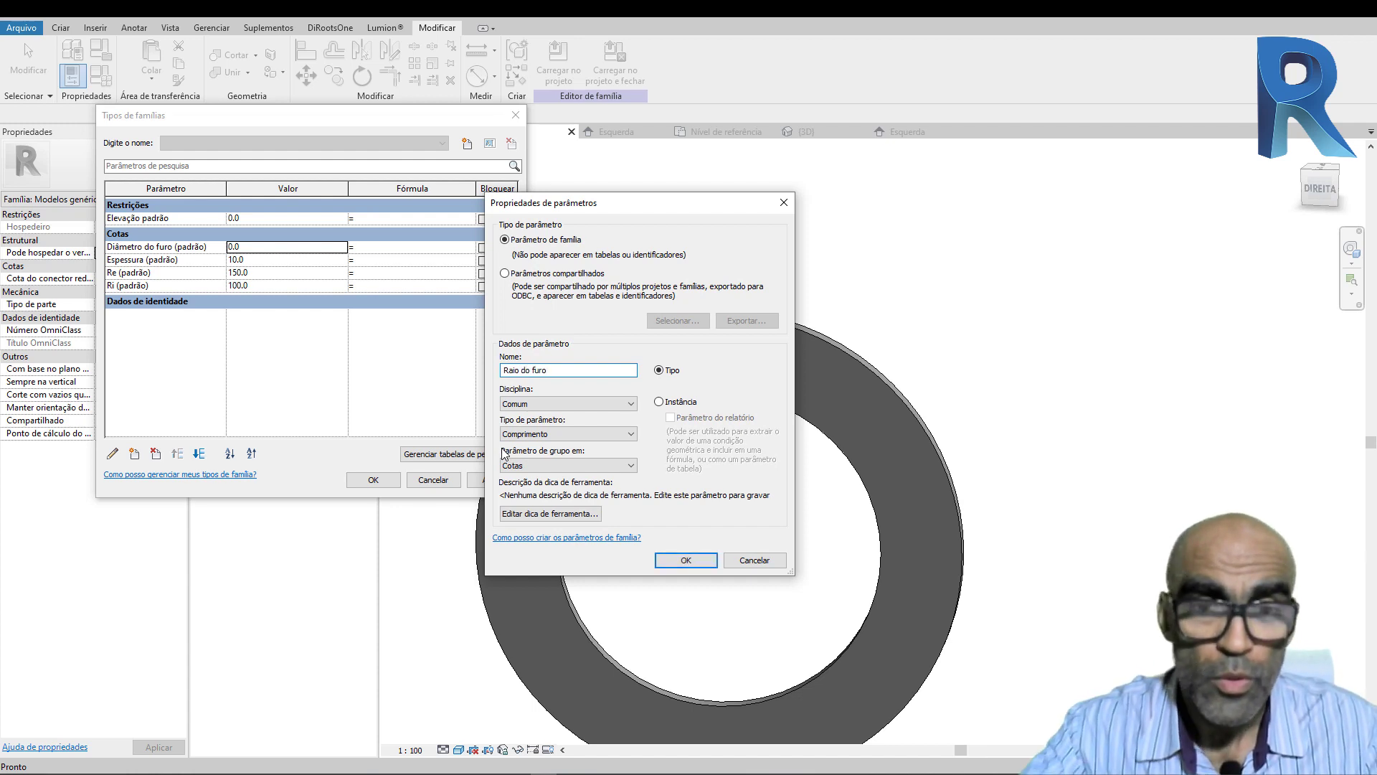
pyautogui.click(566, 465)
pyautogui.scroll(1, 545, 545)
pyautogui.click(524, 482)
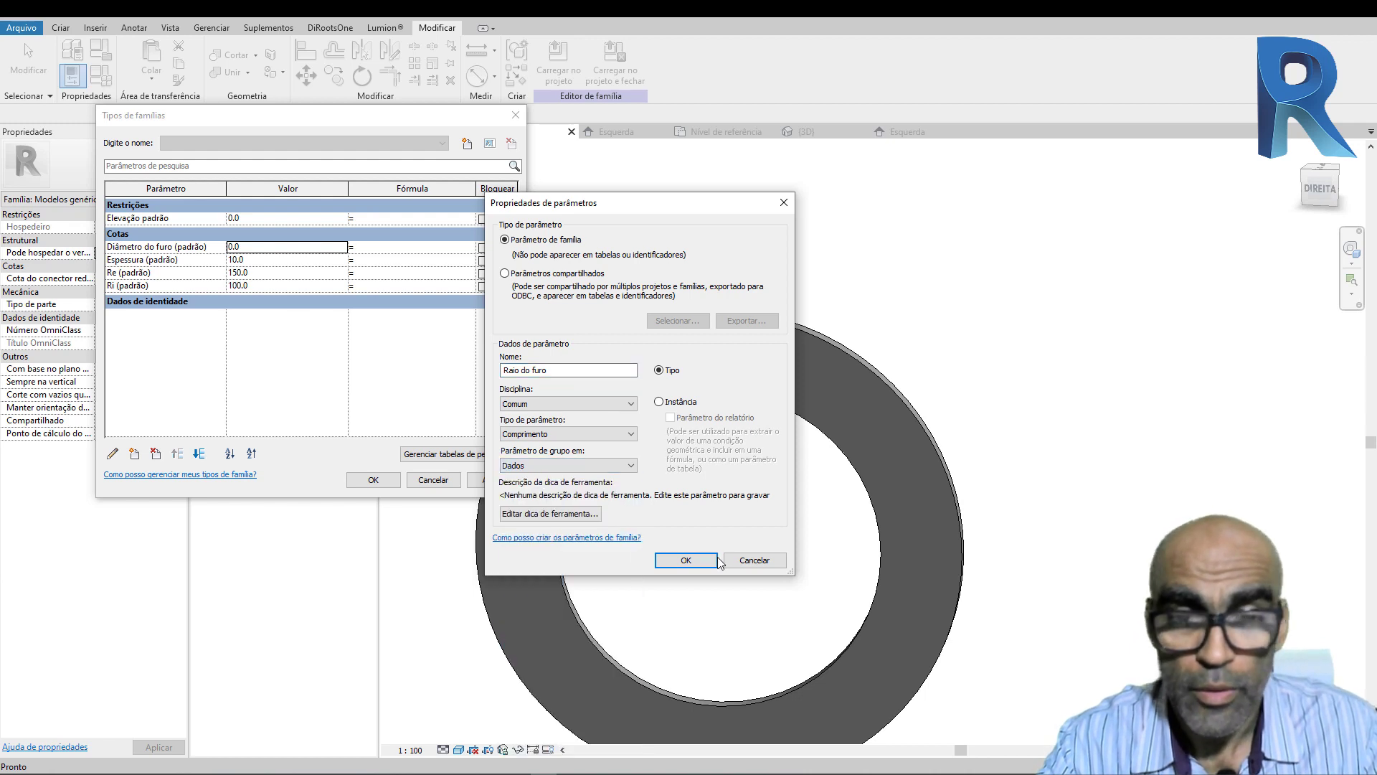
pyautogui.click(685, 561)
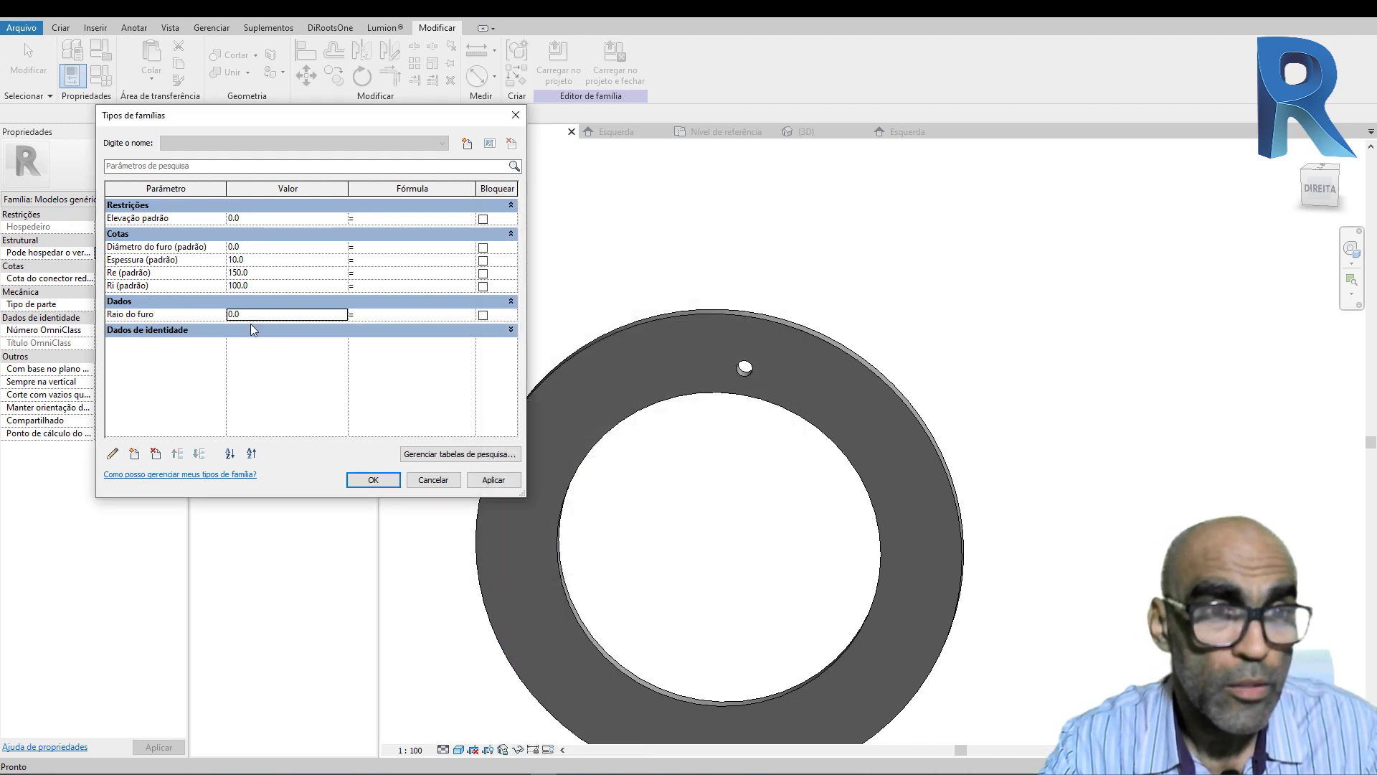
# Step: Define Raio do furo with the formula Diâmetro do furo / 2, set Diâmetro do furo to 10, and try to accept the family types
pyautogui.click(386, 315)
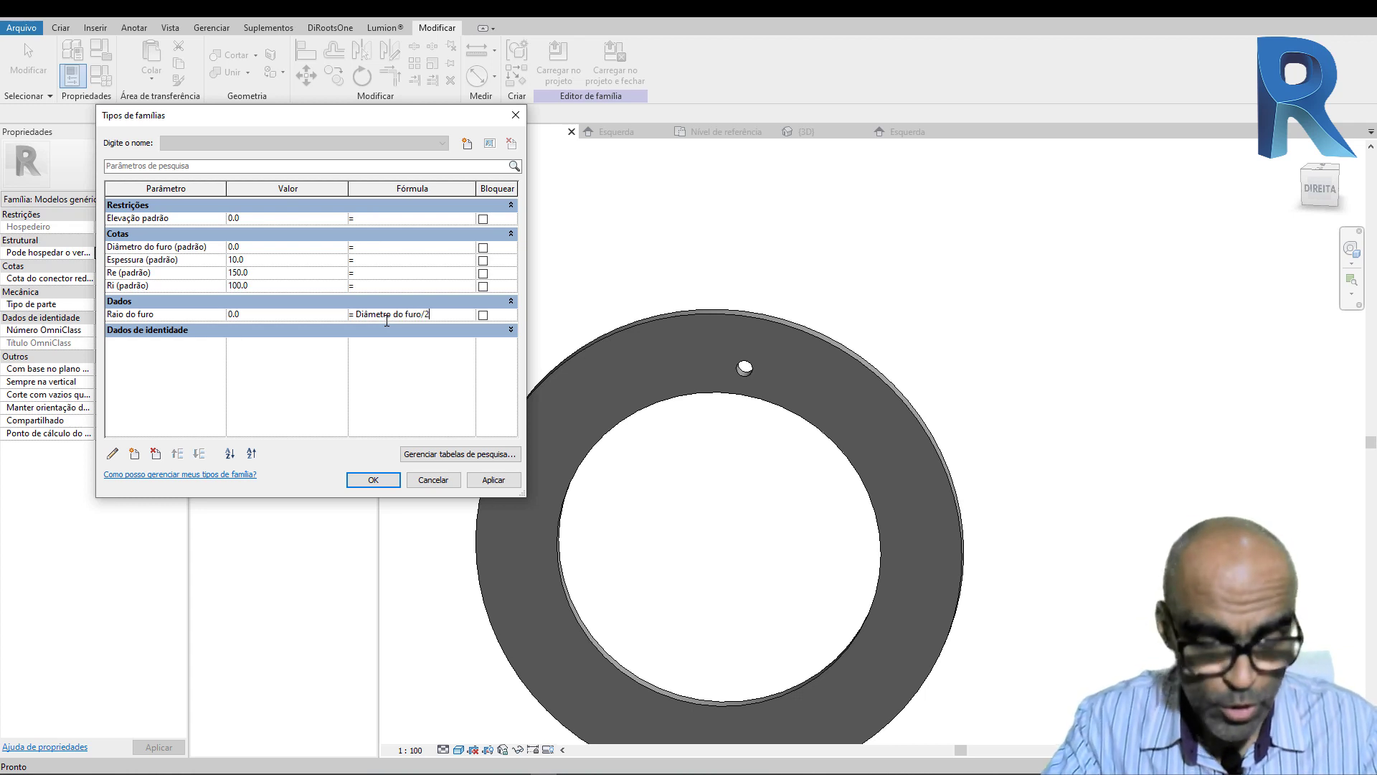
pyautogui.press('Tab')
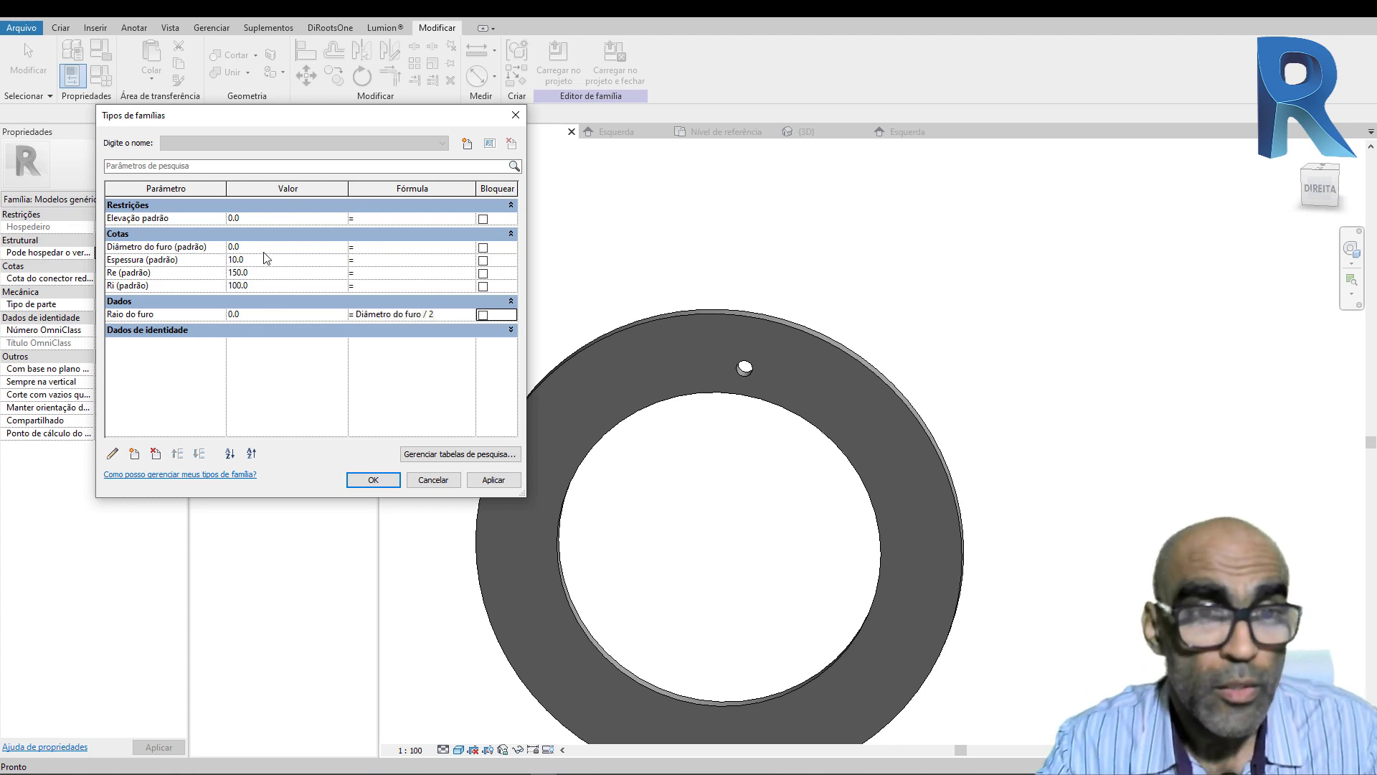
pyautogui.click(266, 247)
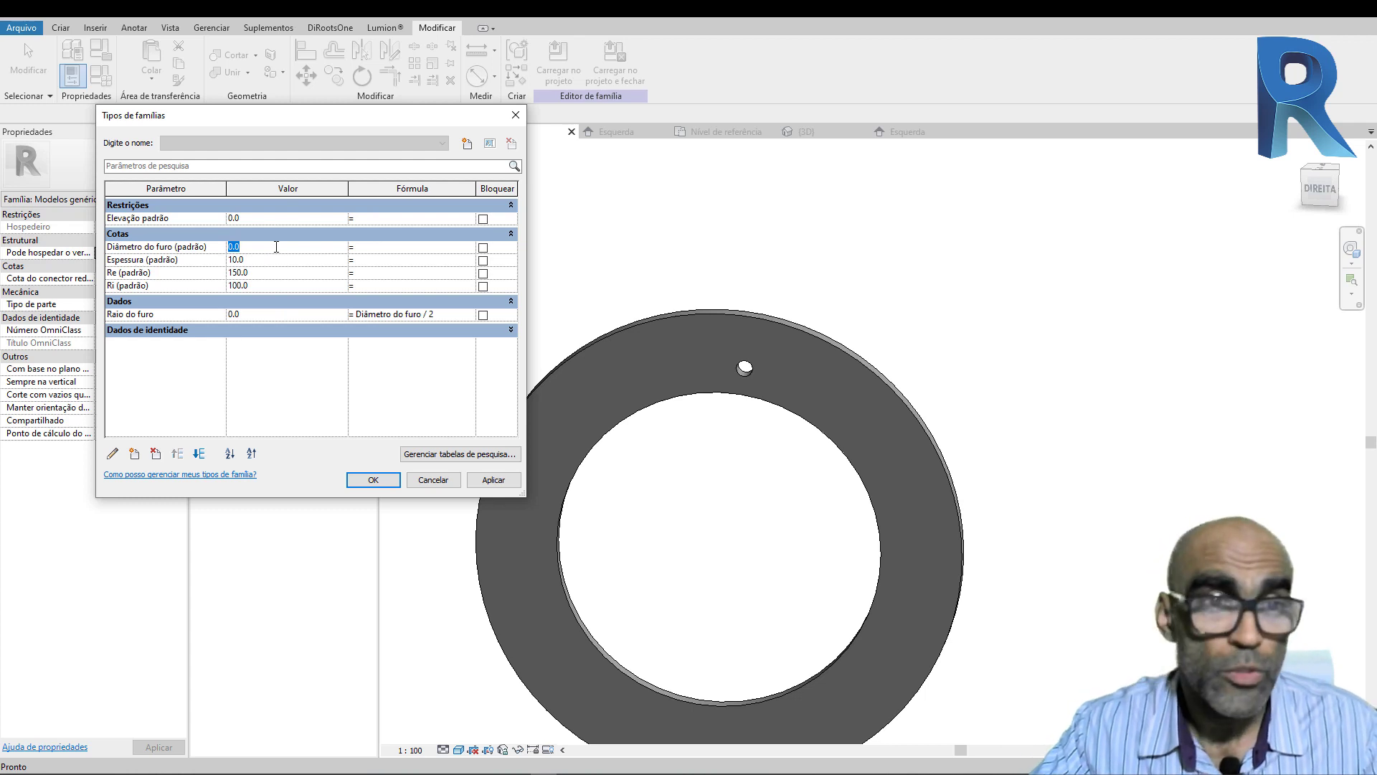
pyautogui.press('Tab')
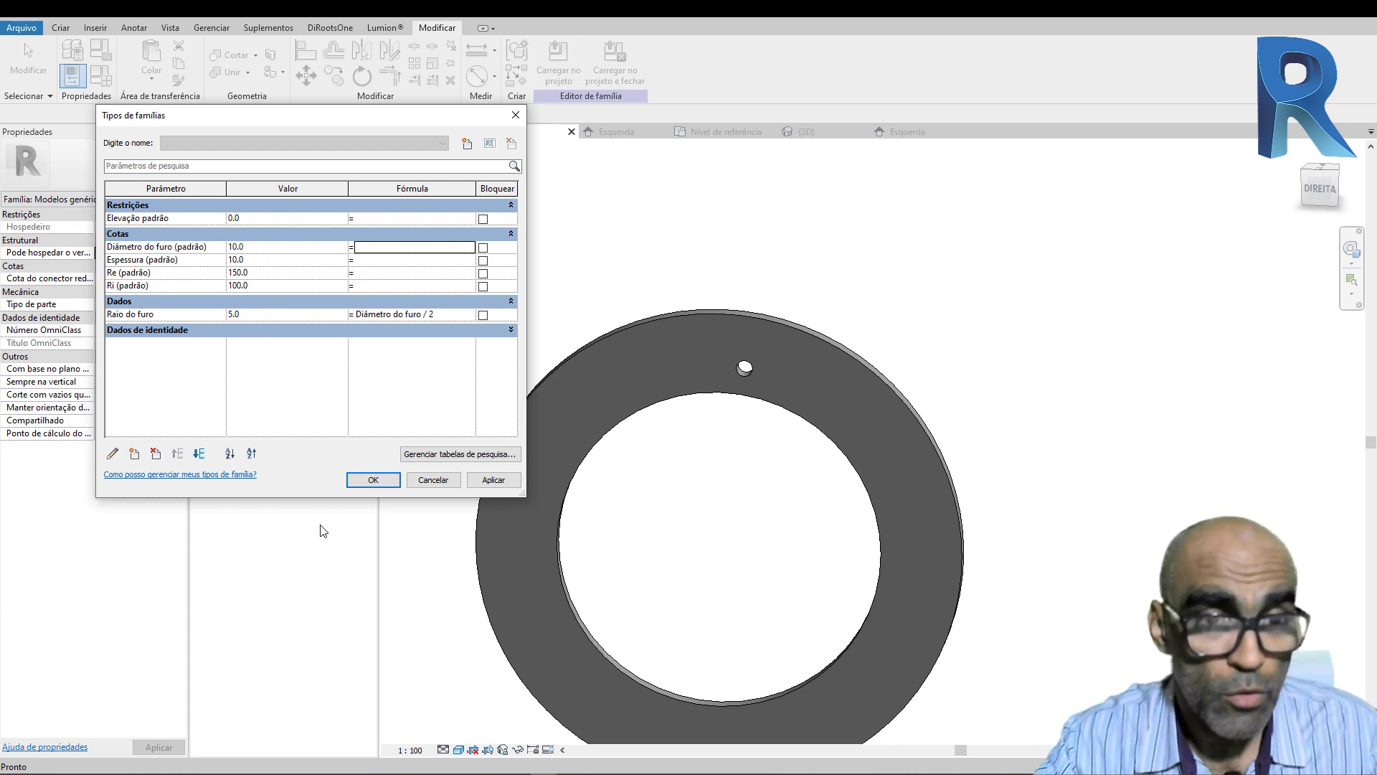
pyautogui.click(373, 479)
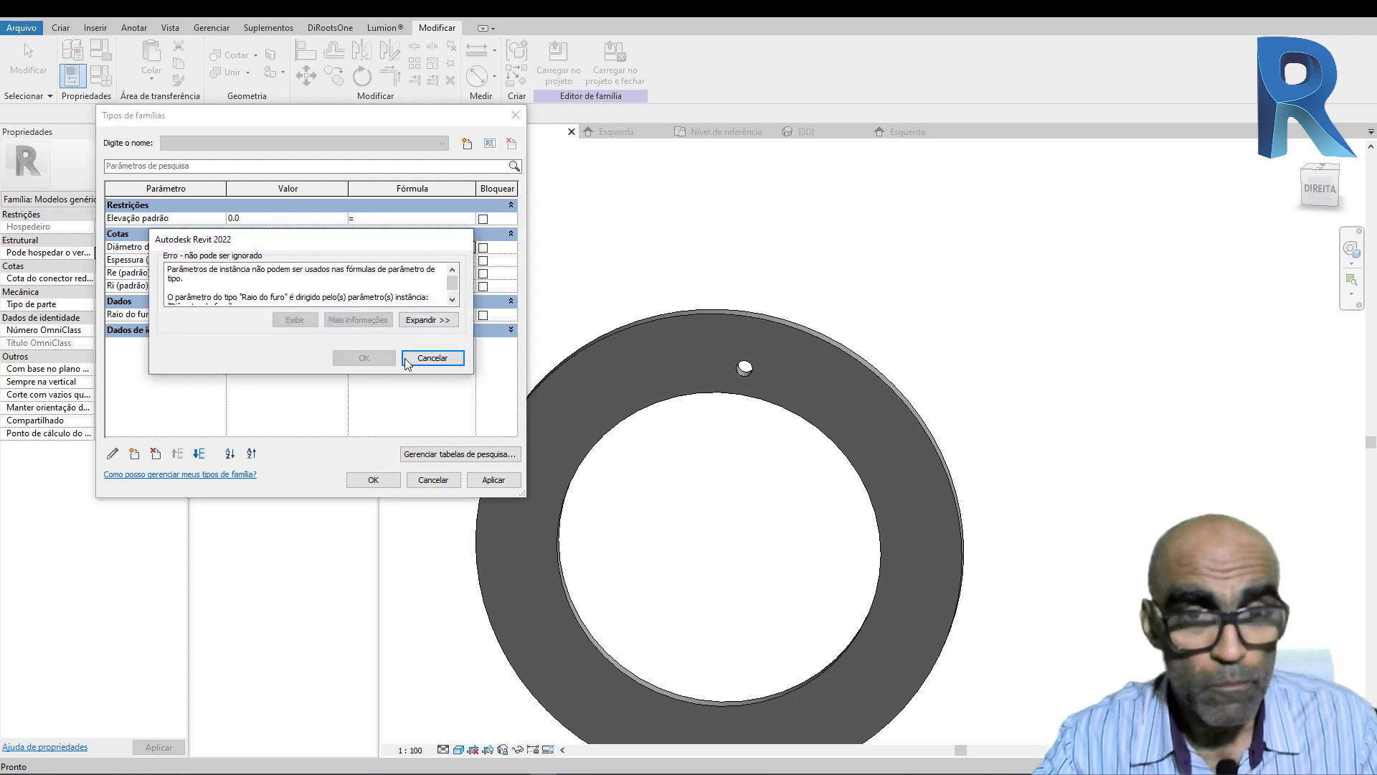
# Step: Dismiss the formula error, change Raio do furo to an instance parameter, and accept the family types
pyautogui.click(433, 357)
pyautogui.click(170, 315)
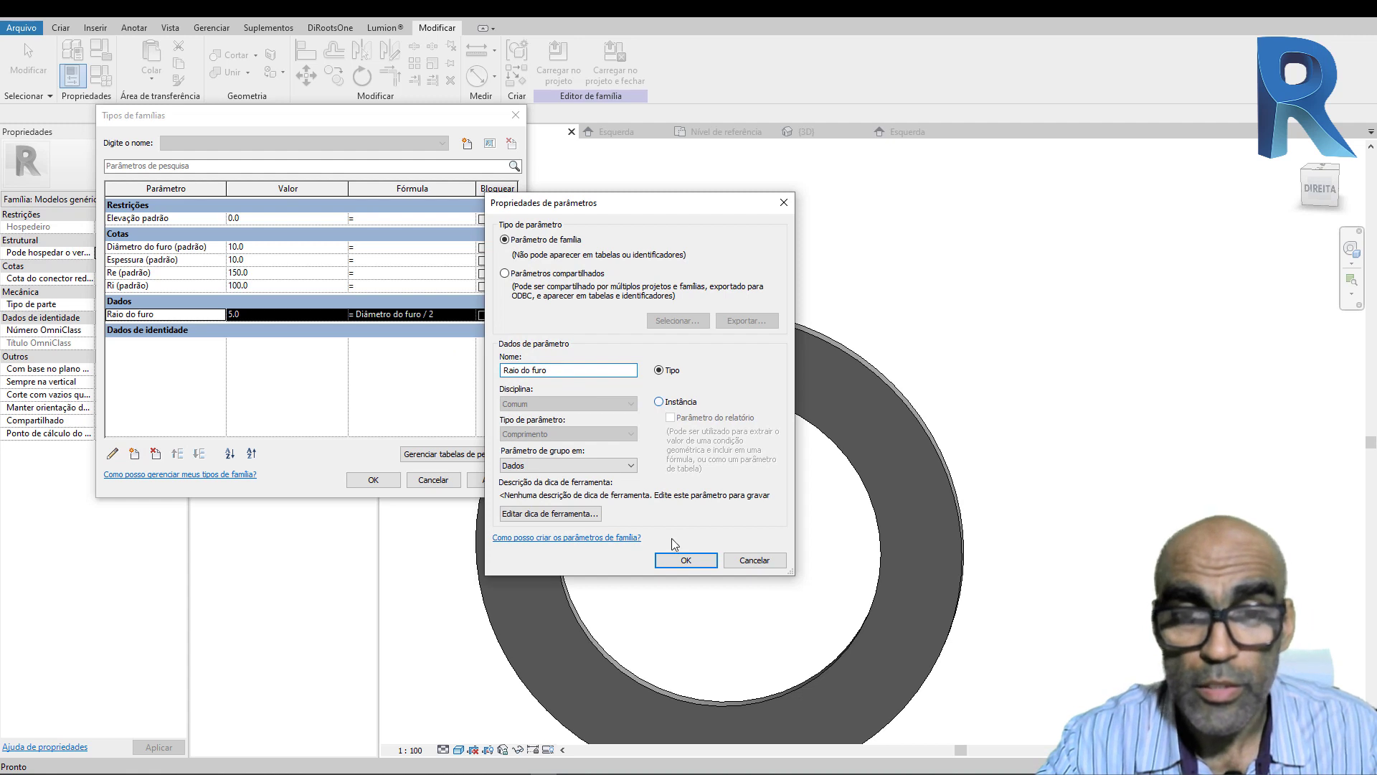
pyautogui.click(685, 560)
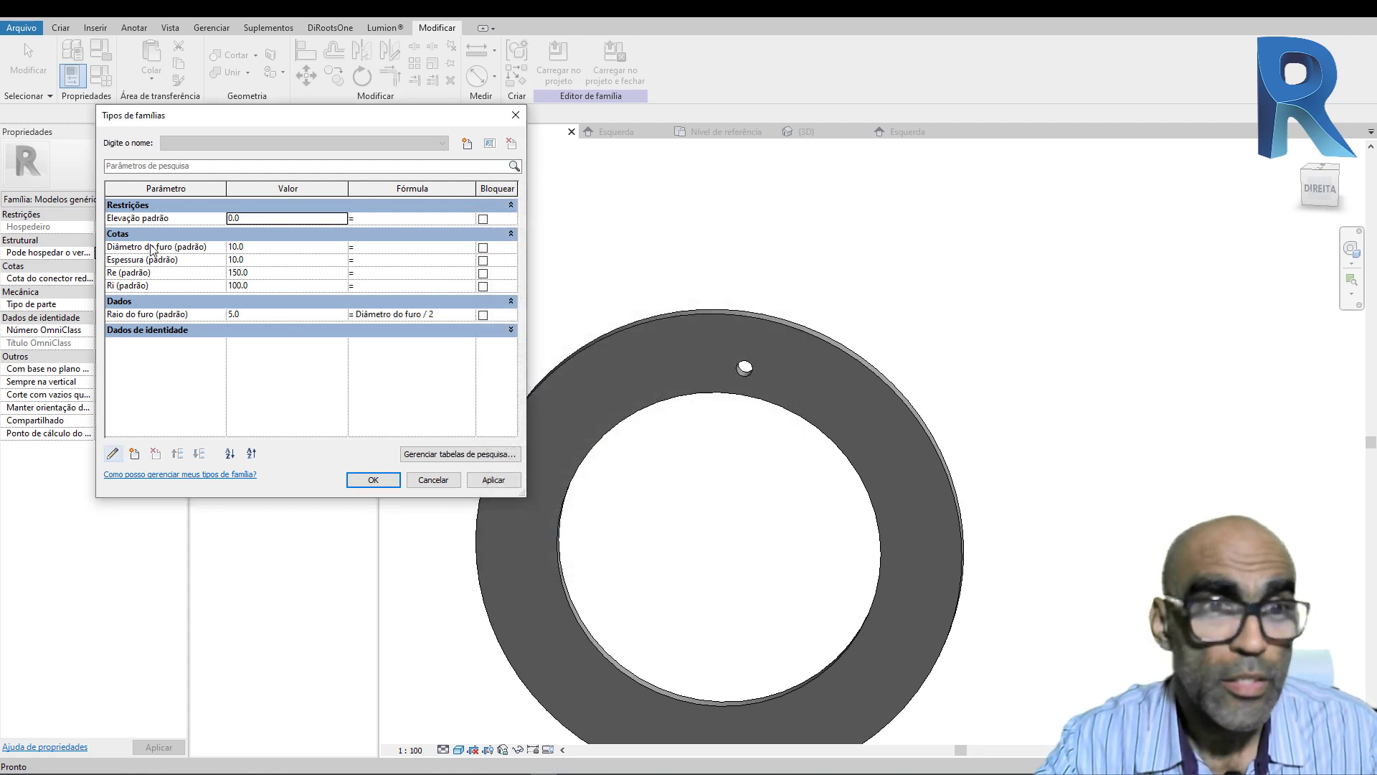
pyautogui.click(373, 479)
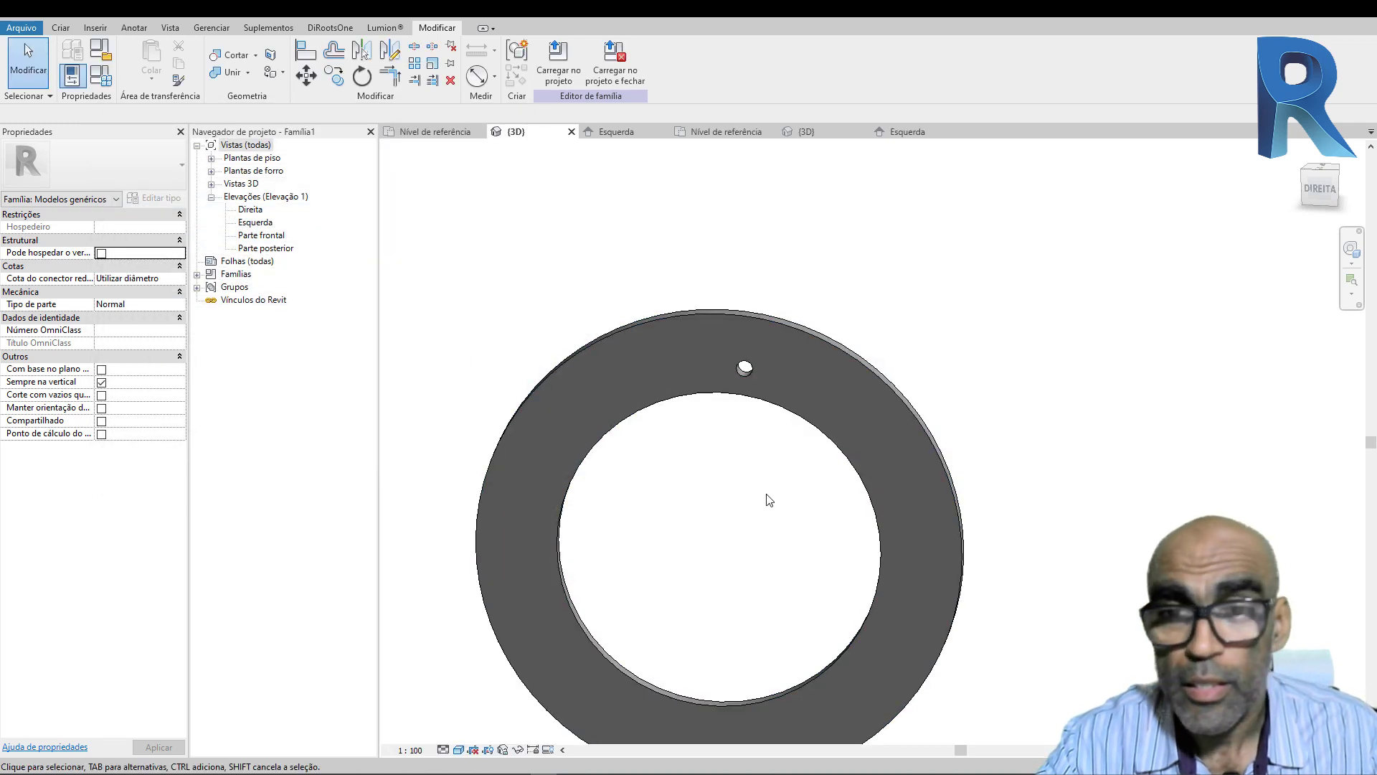
# Step: Associate the placed hole's Raio with the family parameter Raio do furo
pyautogui.scroll(2, 760, 388)
pyautogui.scroll(1, 746, 370)
pyautogui.click(732, 355)
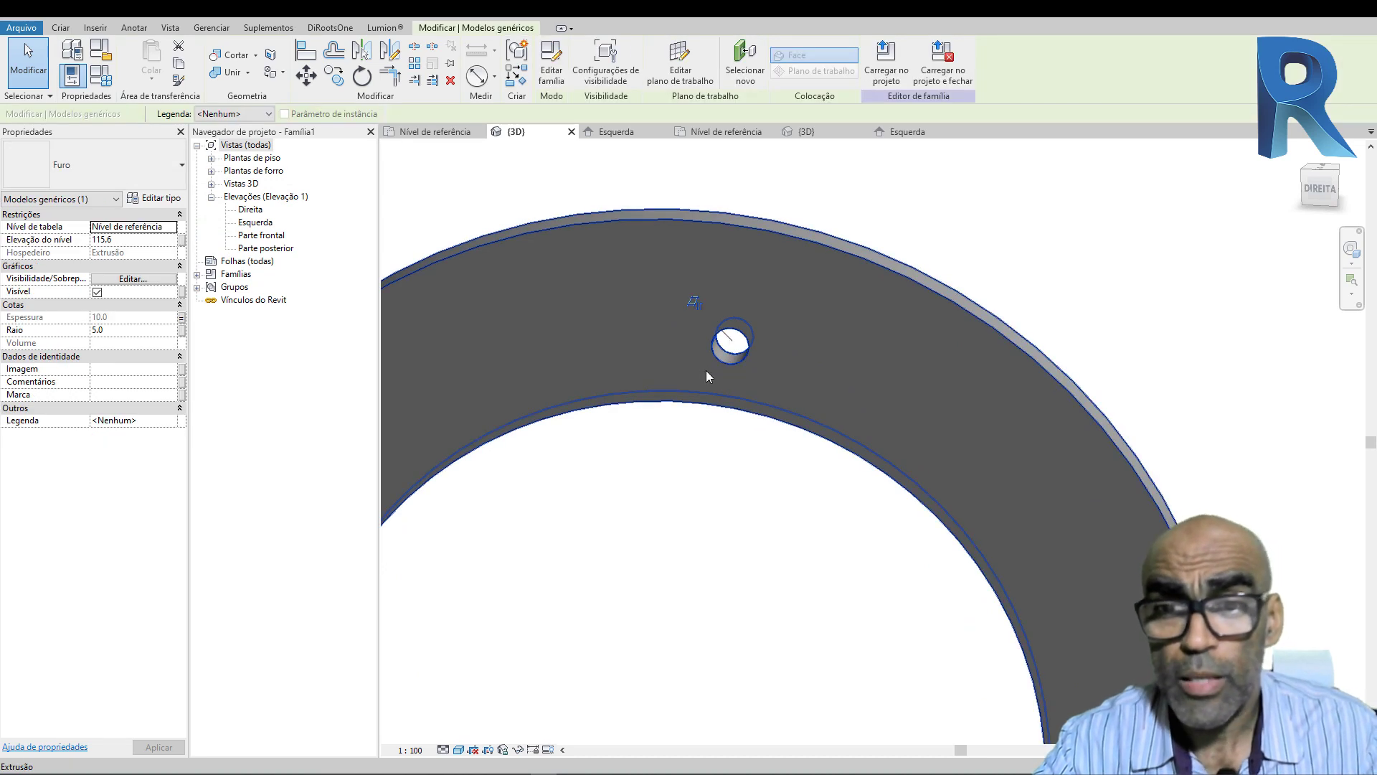
pyautogui.click(726, 471)
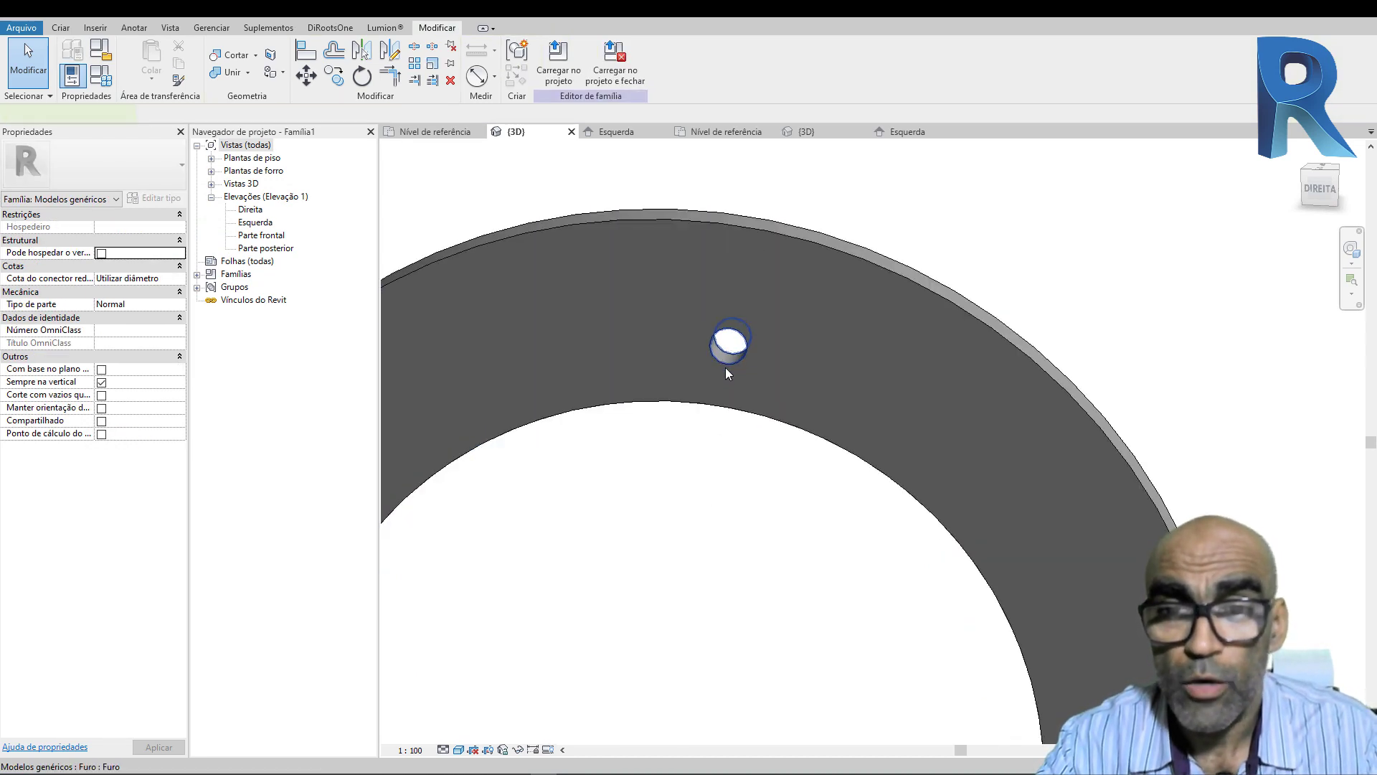
pyautogui.click(725, 367)
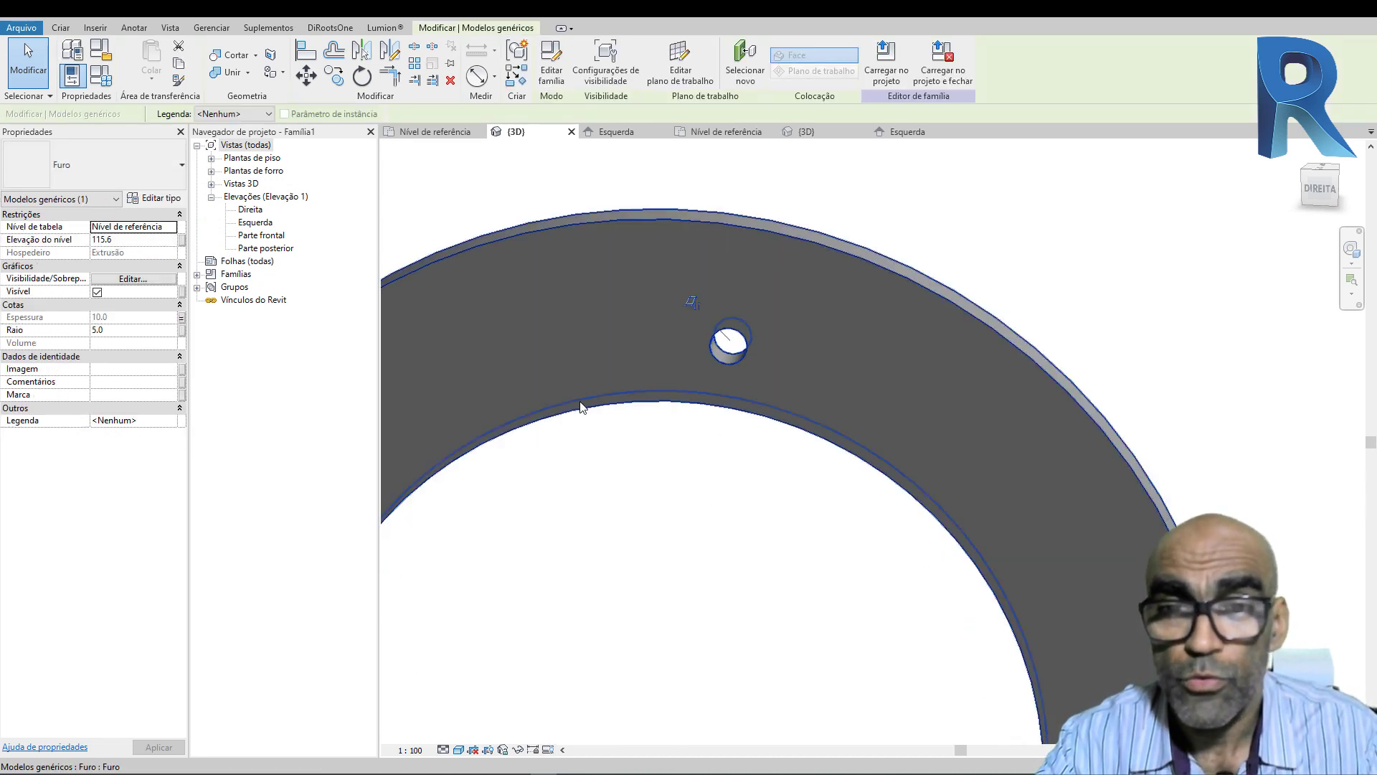
pyautogui.click(182, 330)
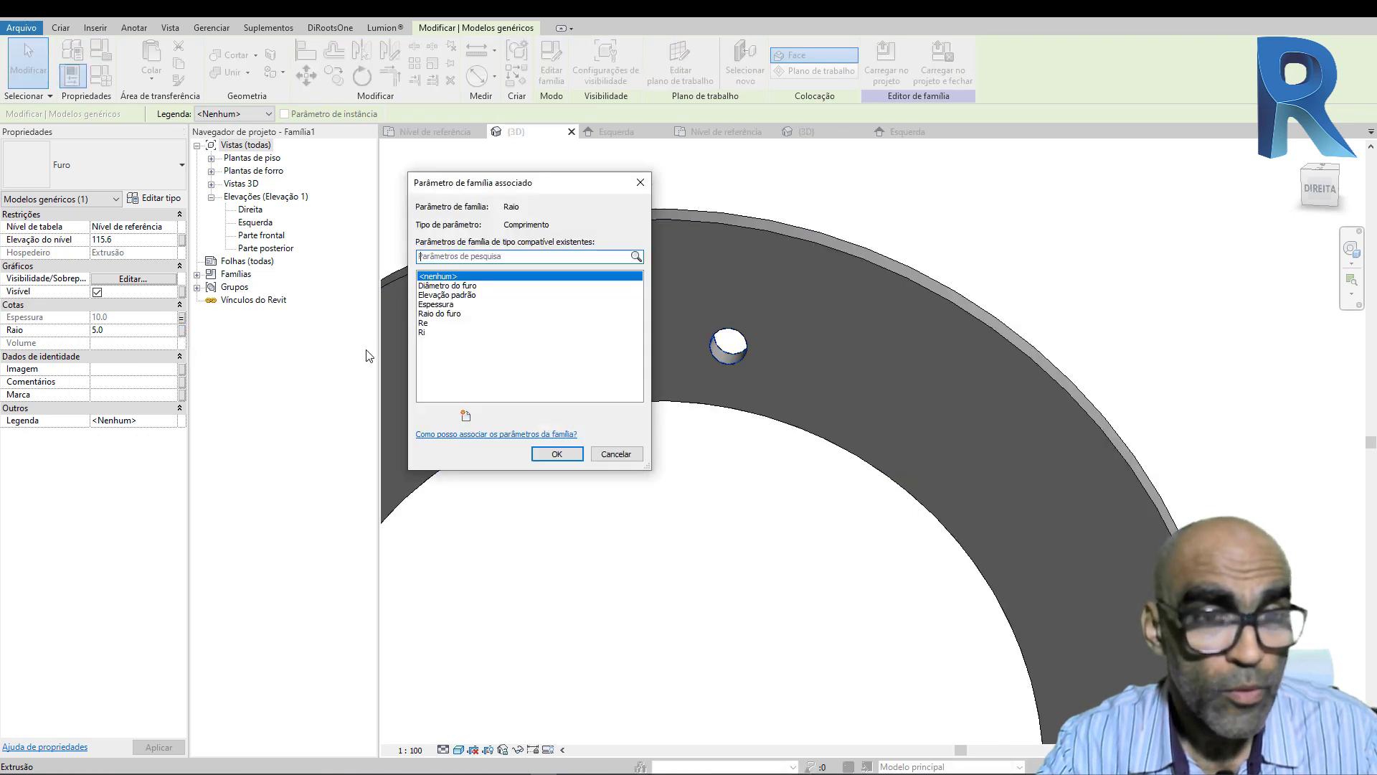
pyautogui.click(433, 315)
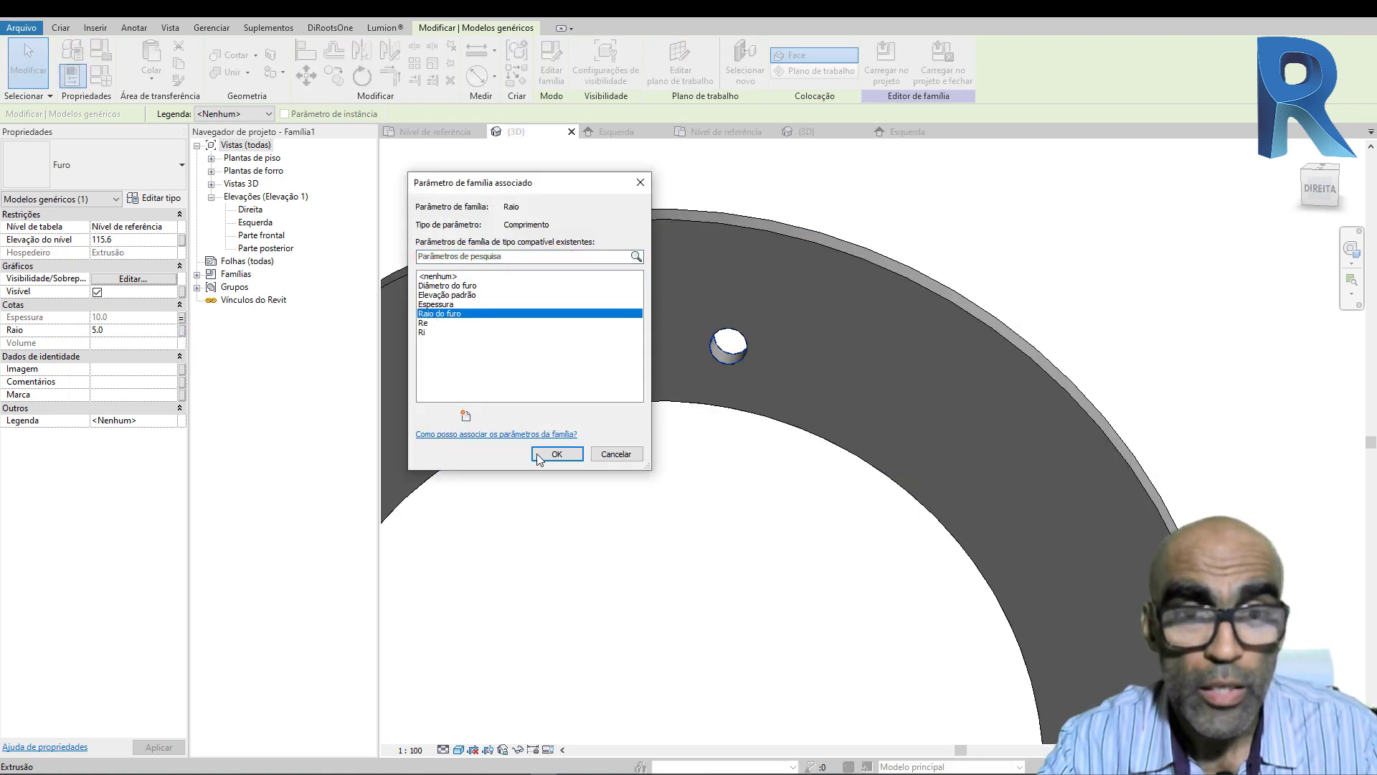
pyautogui.click(556, 454)
# Step: Set Diâmetro do furo to 16 in the family types and apply it to the ring's hole
pyautogui.click(101, 75)
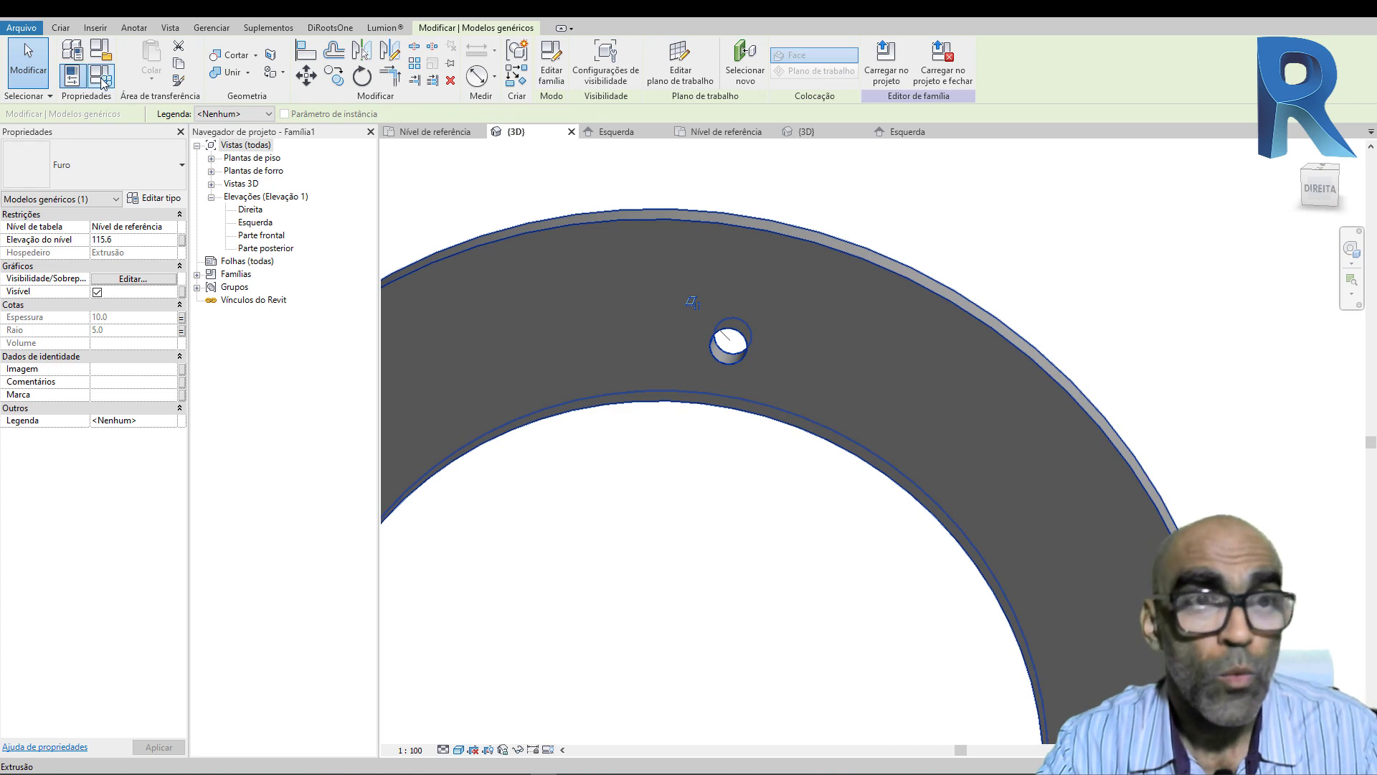
pyautogui.click(257, 247)
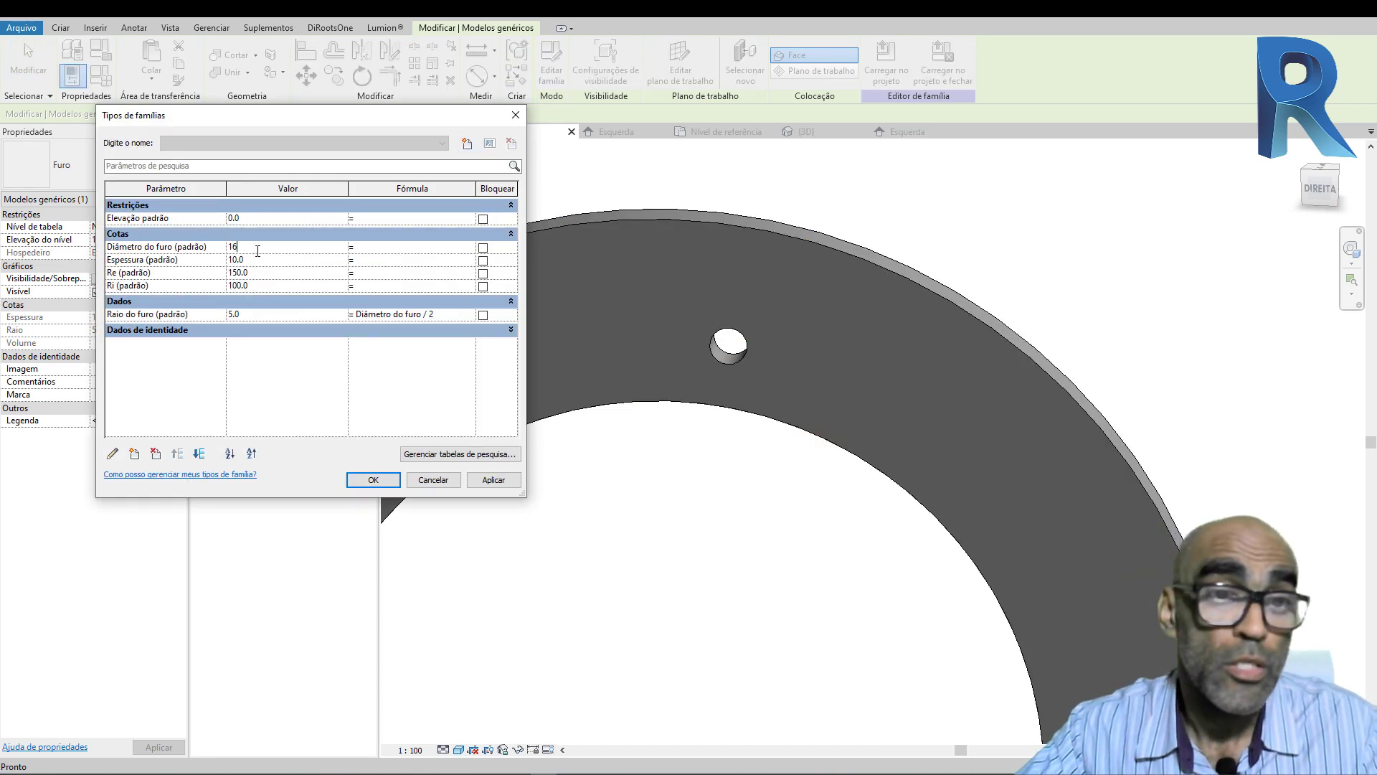
pyautogui.write('16')
pyautogui.click(511, 480)
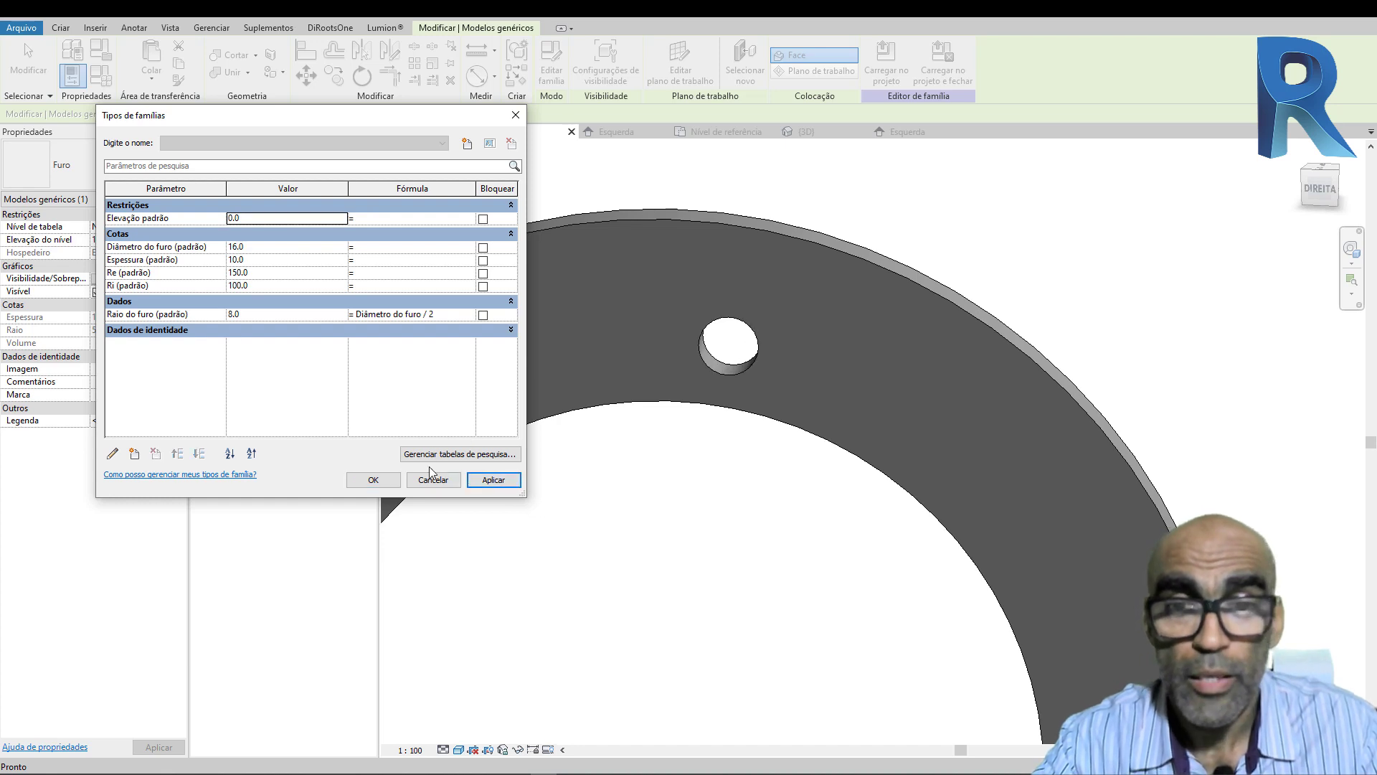
pyautogui.click(373, 480)
pyautogui.click(615, 554)
pyautogui.scroll(-4, 796, 532)
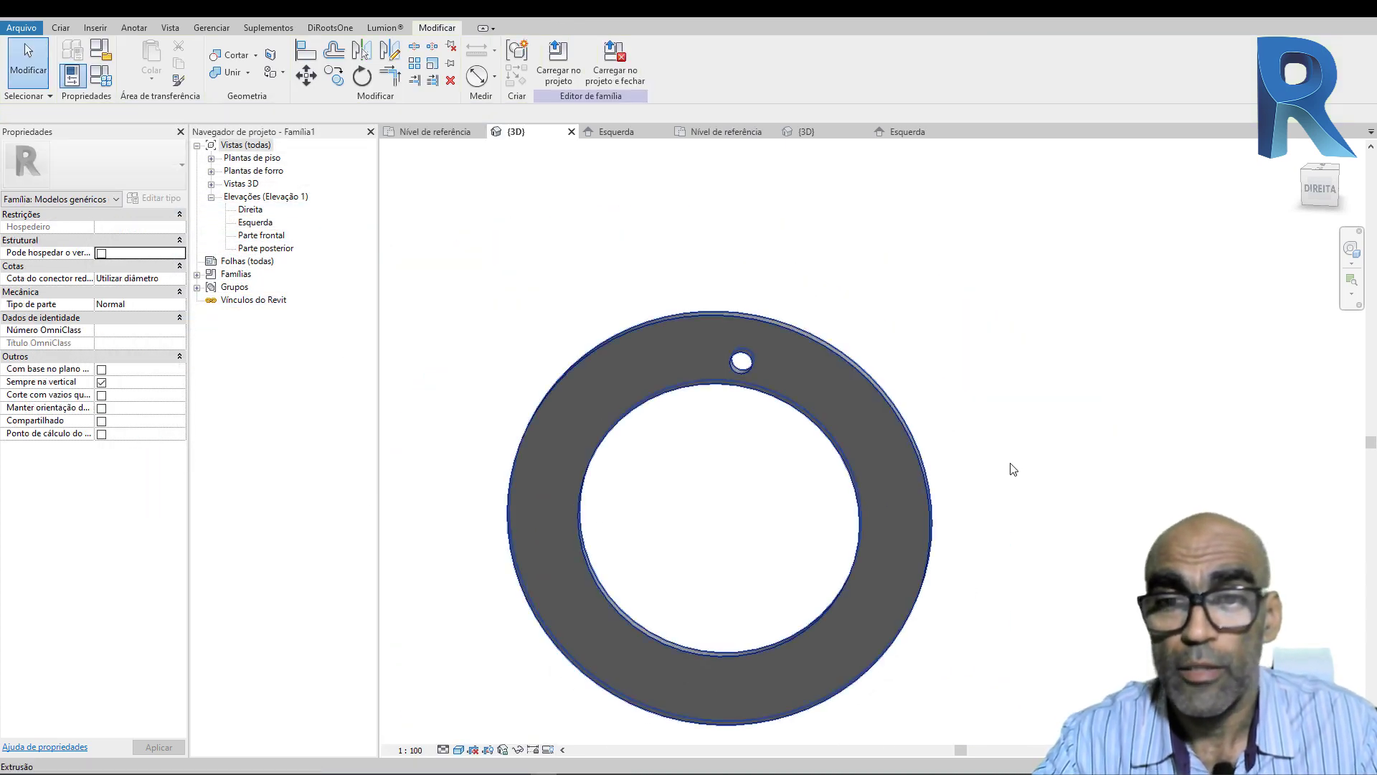
# Step: In the Esquerda elevation, move the hole horizontally so its centre lies on the ring's vertical centre reference plane
pyautogui.click(632, 134)
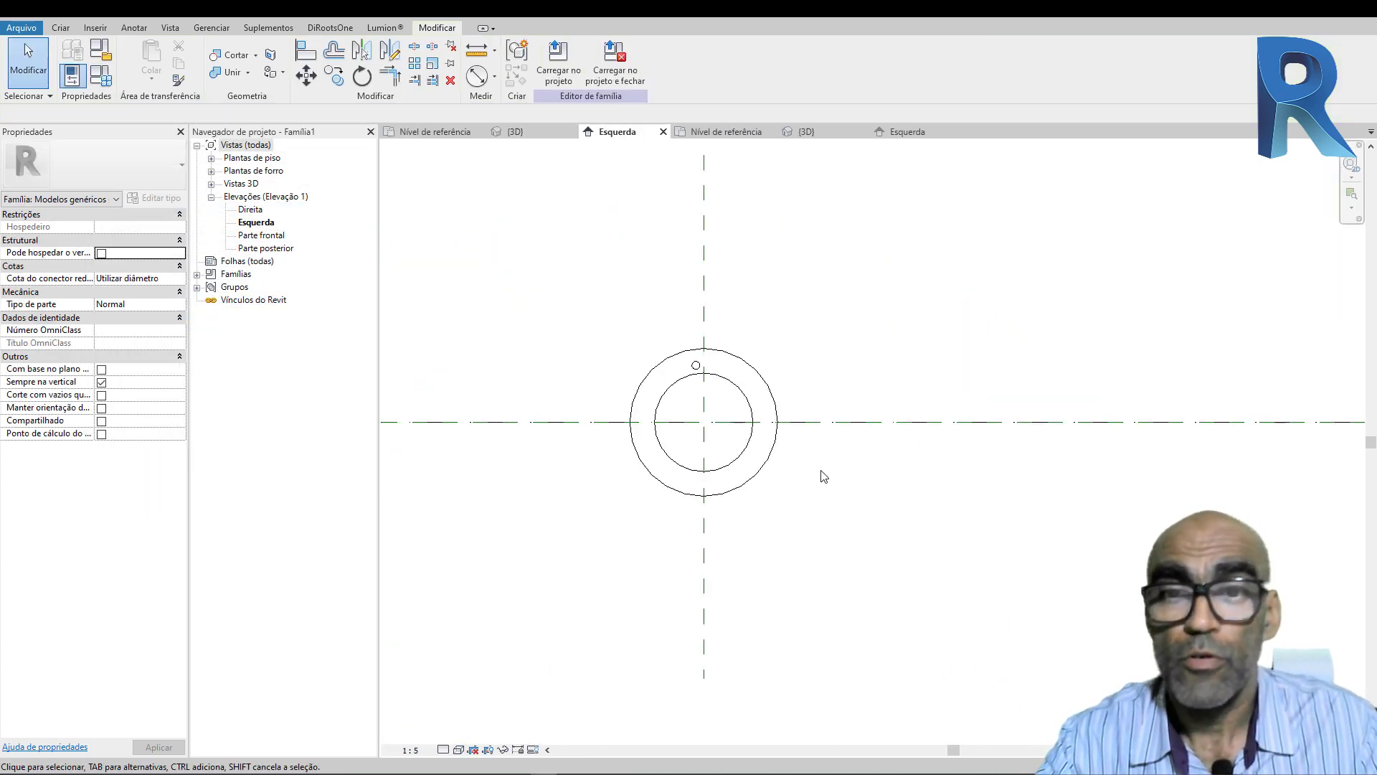
pyautogui.scroll(5, 686, 369)
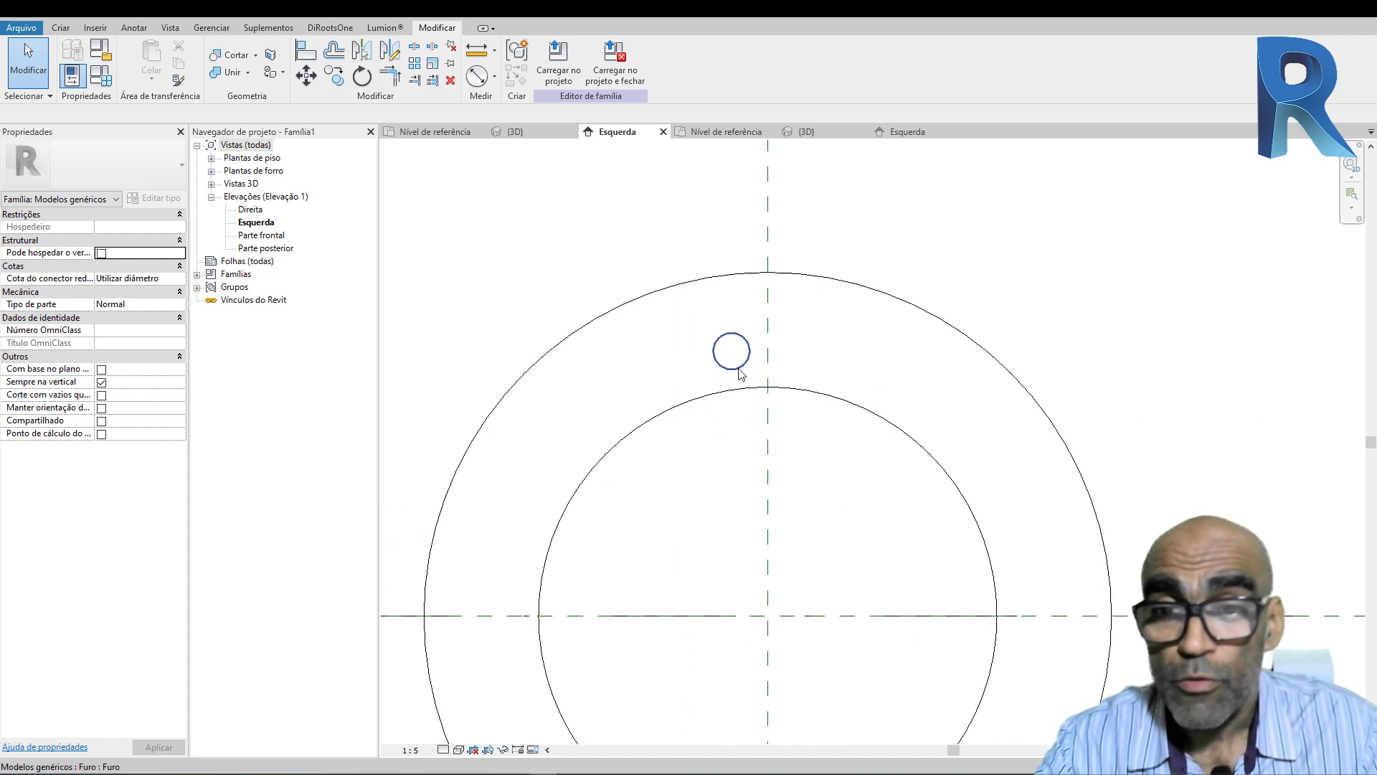
pyautogui.click(746, 364)
pyautogui.scroll(3, 760, 372)
pyautogui.moveTo(741, 356); pyautogui.dragTo(770, 328)
pyautogui.click(306, 81)
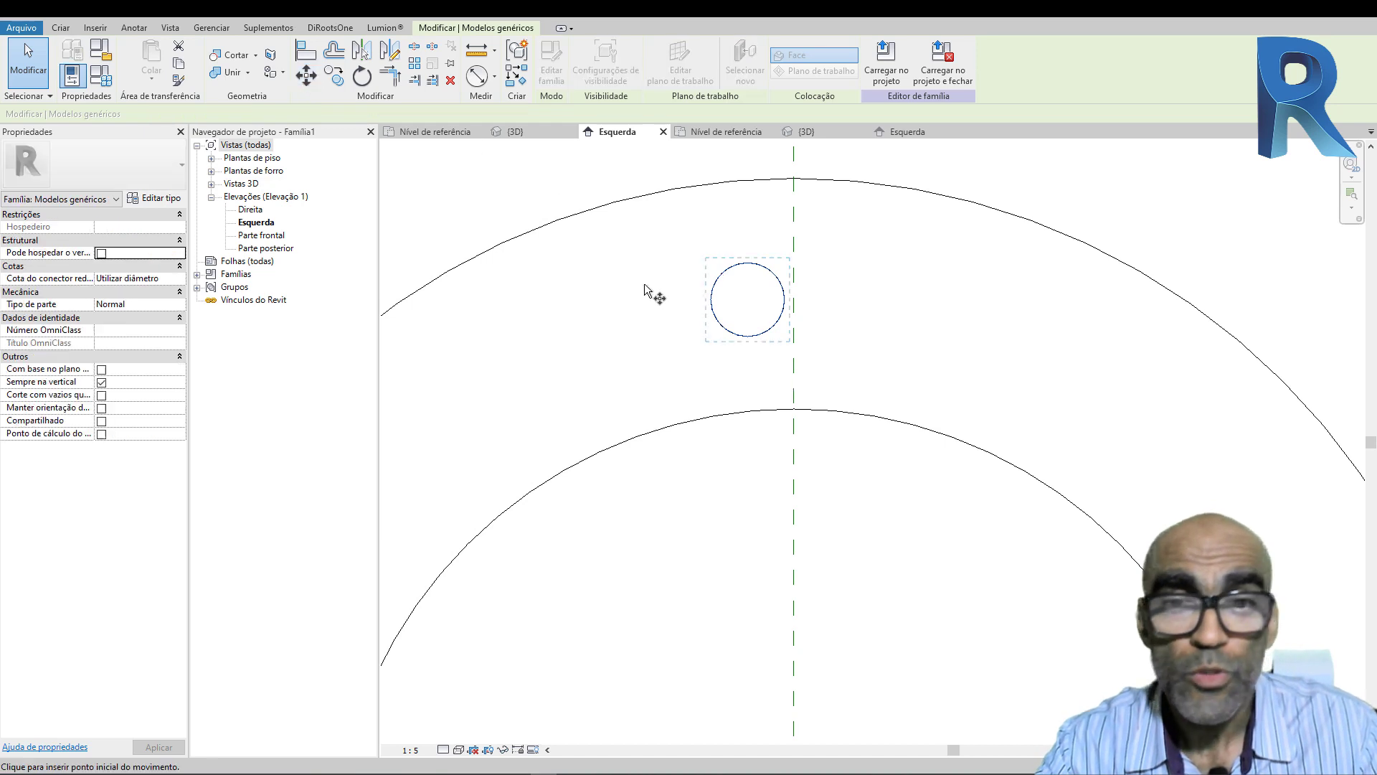
pyautogui.click(792, 300)
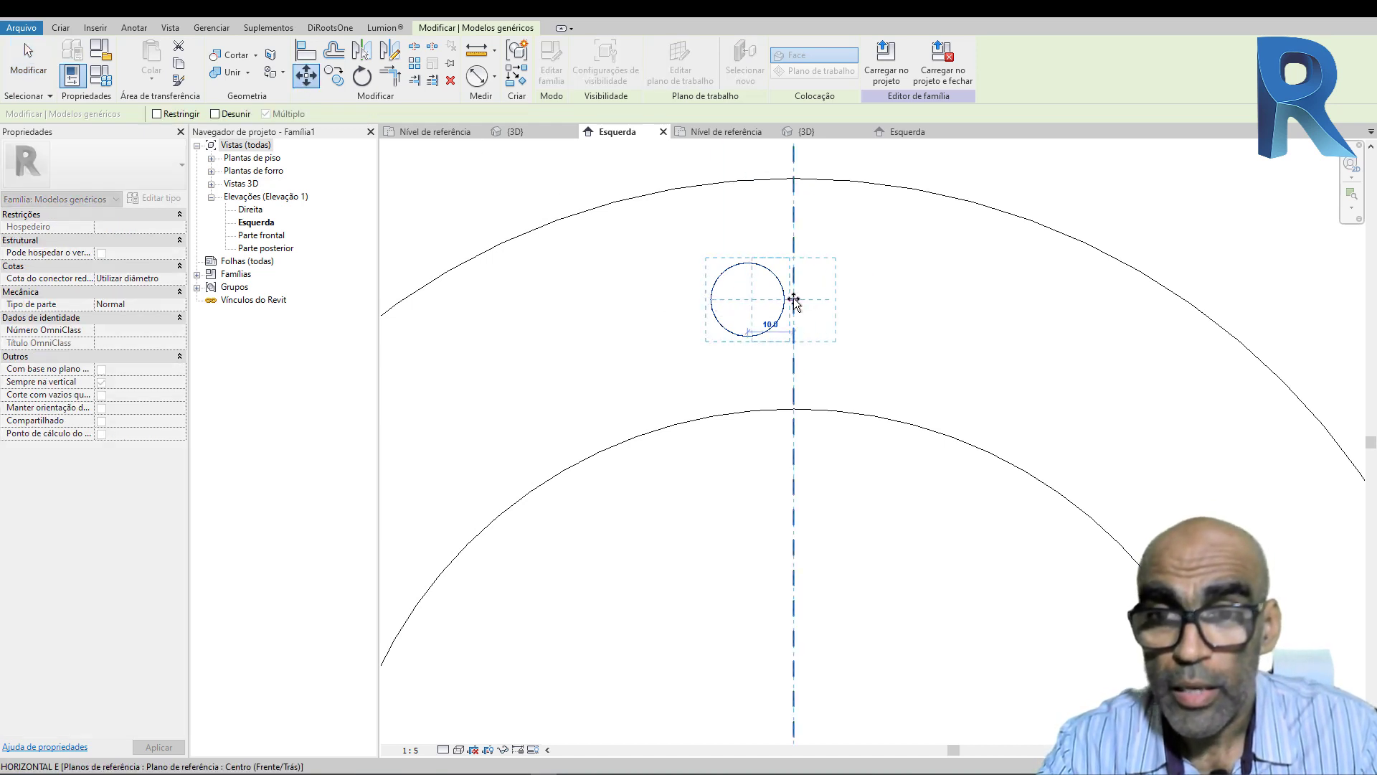
pyautogui.scroll(-4, 760, 362)
pyautogui.scroll(-3, 804, 409)
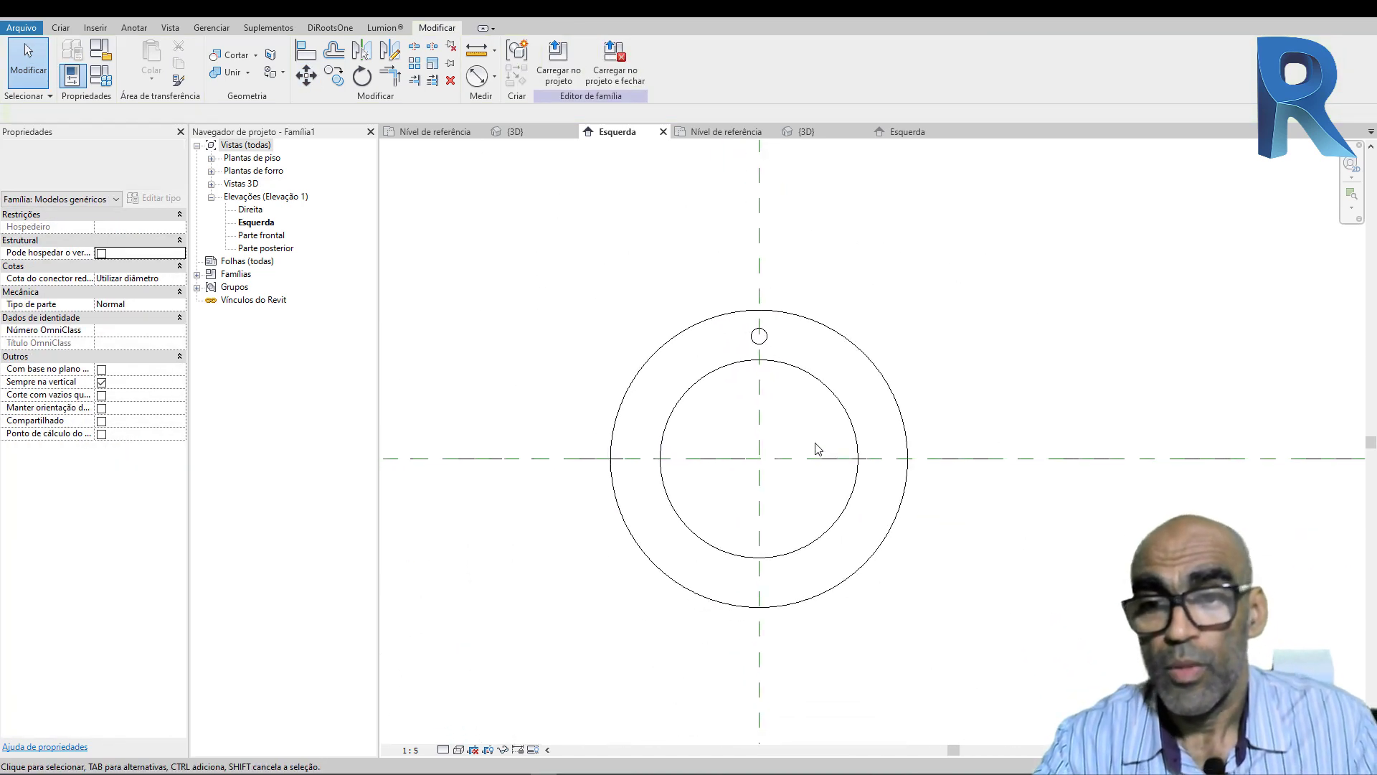
pyautogui.scroll(3, 824, 462)
pyautogui.scroll(-3, 773, 350)
pyautogui.moveTo(772, 349); pyautogui.dragTo(766, 320, button='middle')
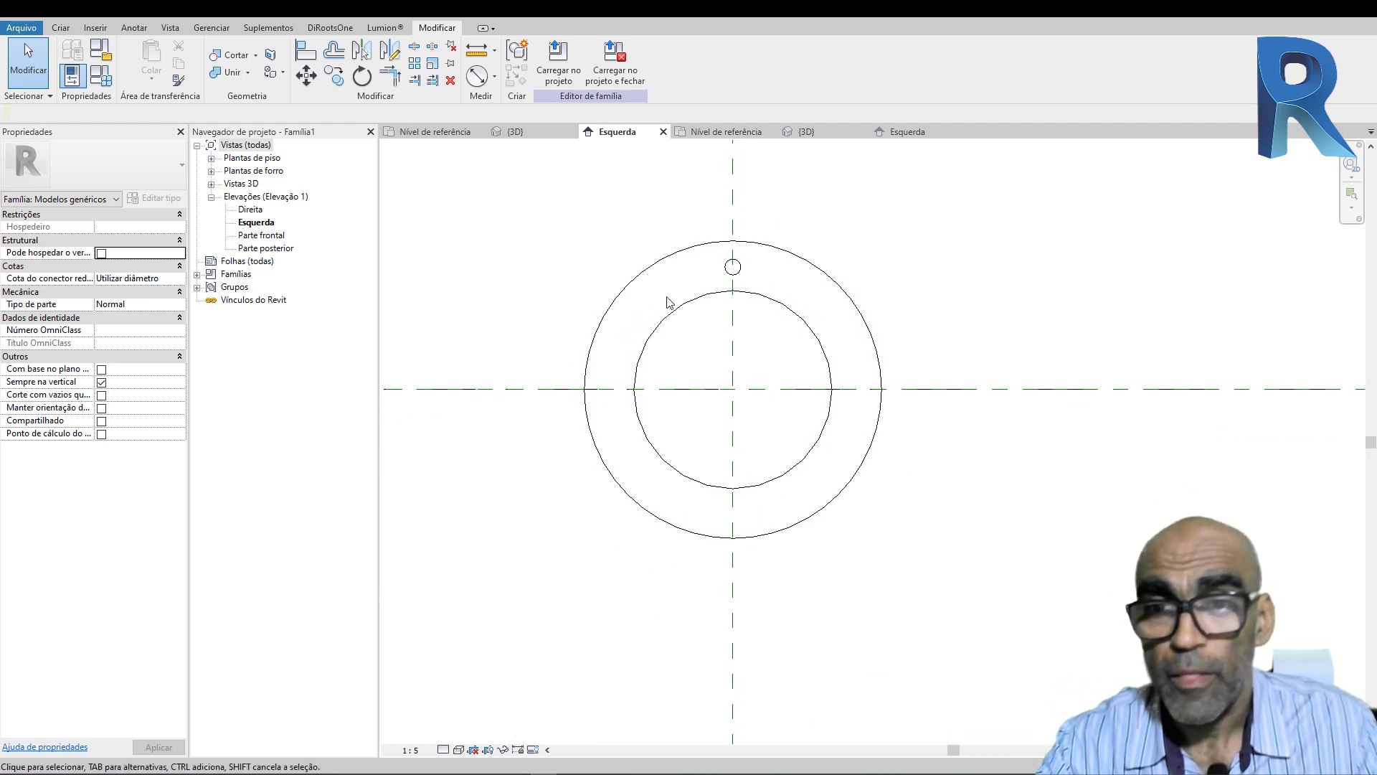
pyautogui.moveTo(624, 377); pyautogui.dragTo(626, 379, button='middle')
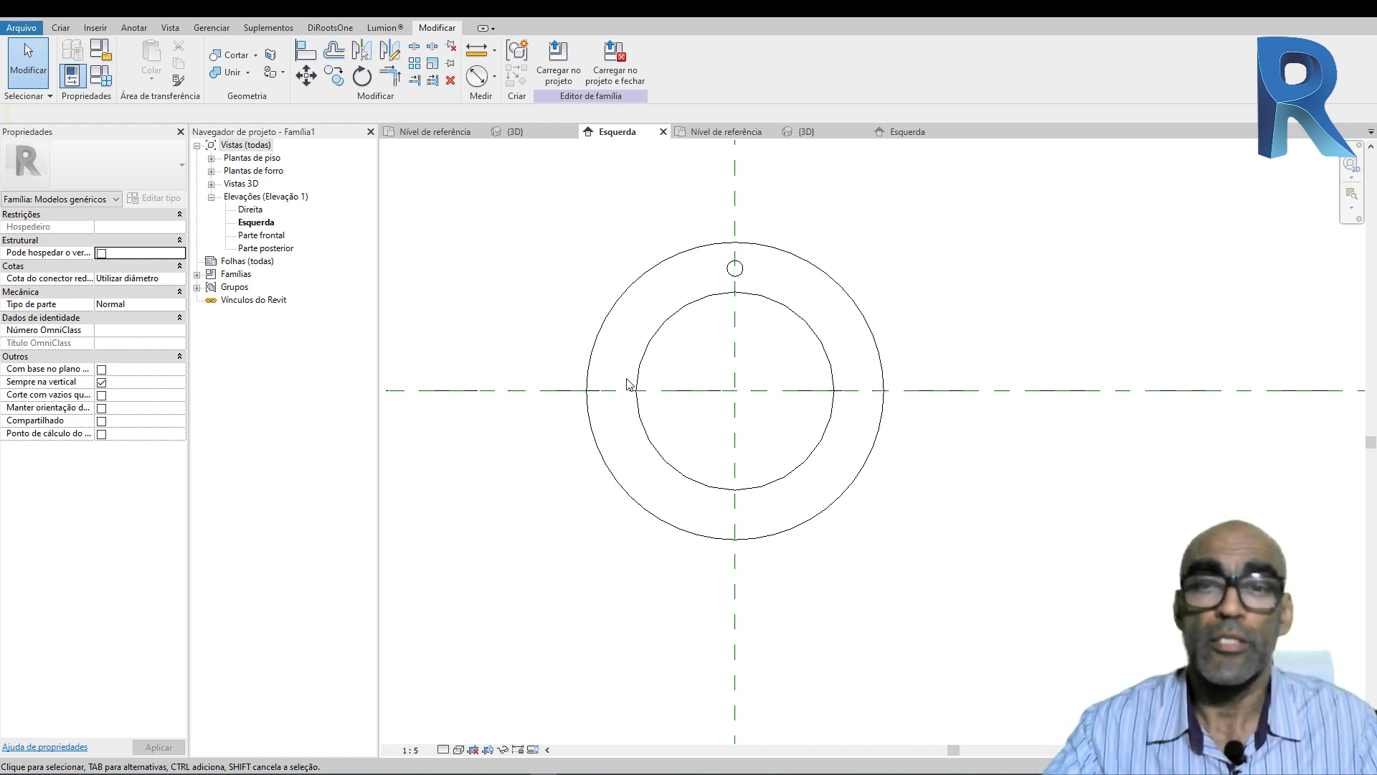
# Step: Start a grouped radial array of the hole and place its rotation centre at the ring's centre, where the reference plane and level intersect
pyautogui.scroll(3, 721, 301)
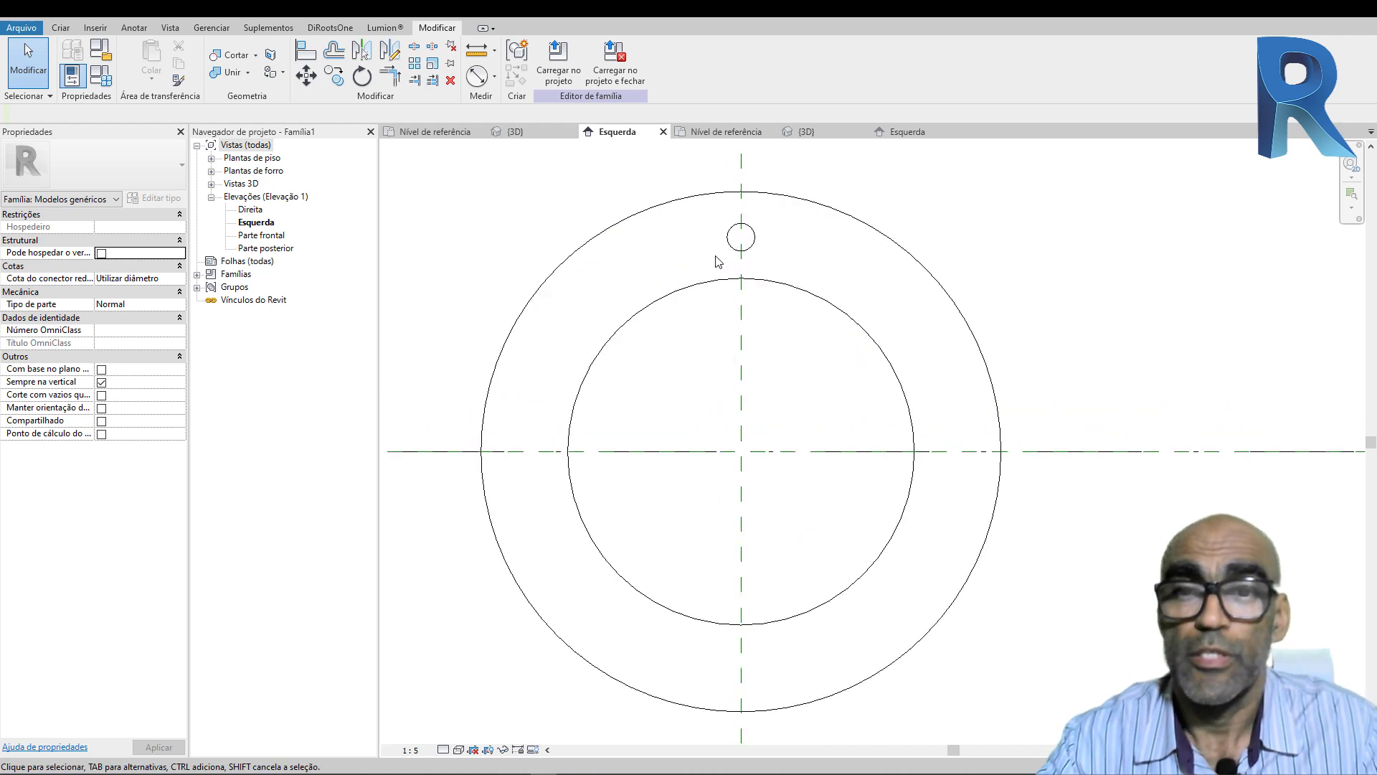
pyautogui.click(736, 251)
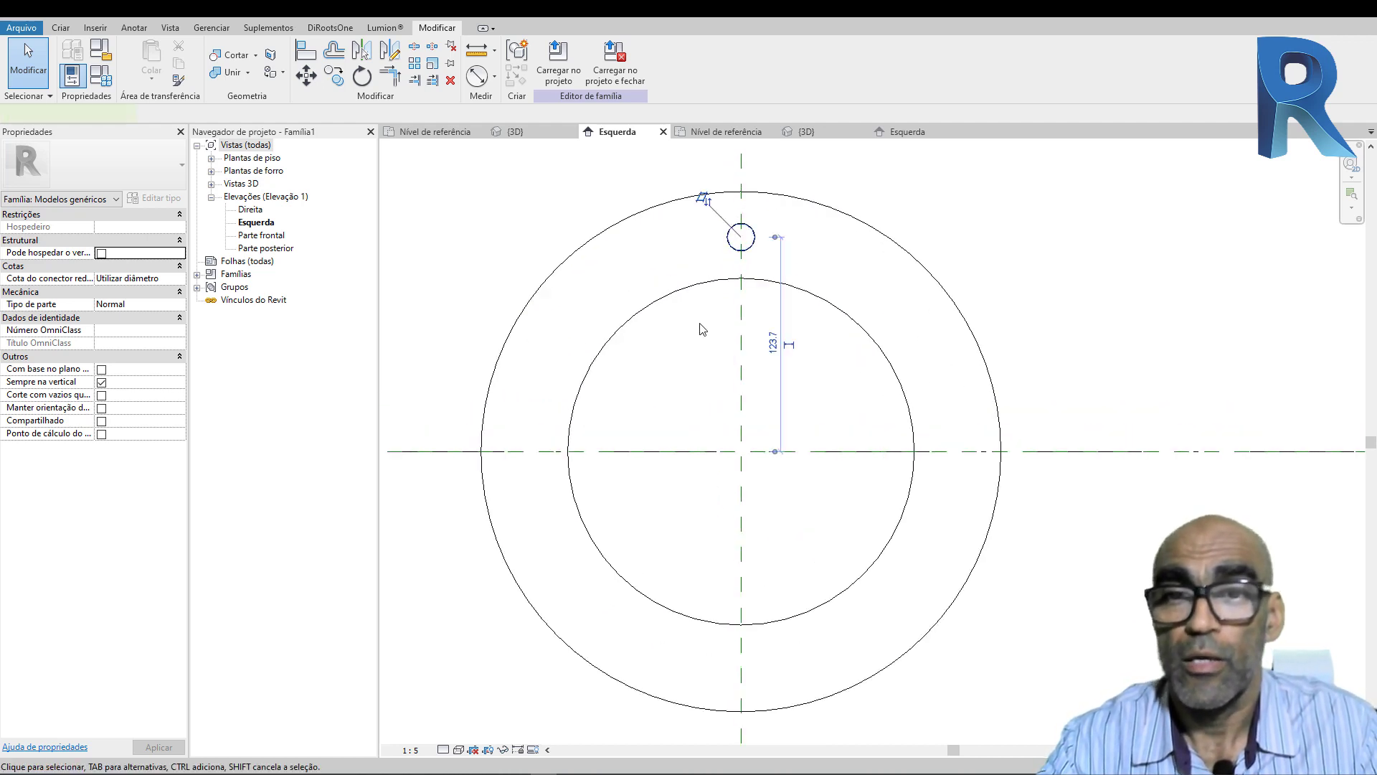
pyautogui.scroll(-2, 690, 396)
pyautogui.moveTo(686, 392); pyautogui.dragTo(670, 394, button='middle')
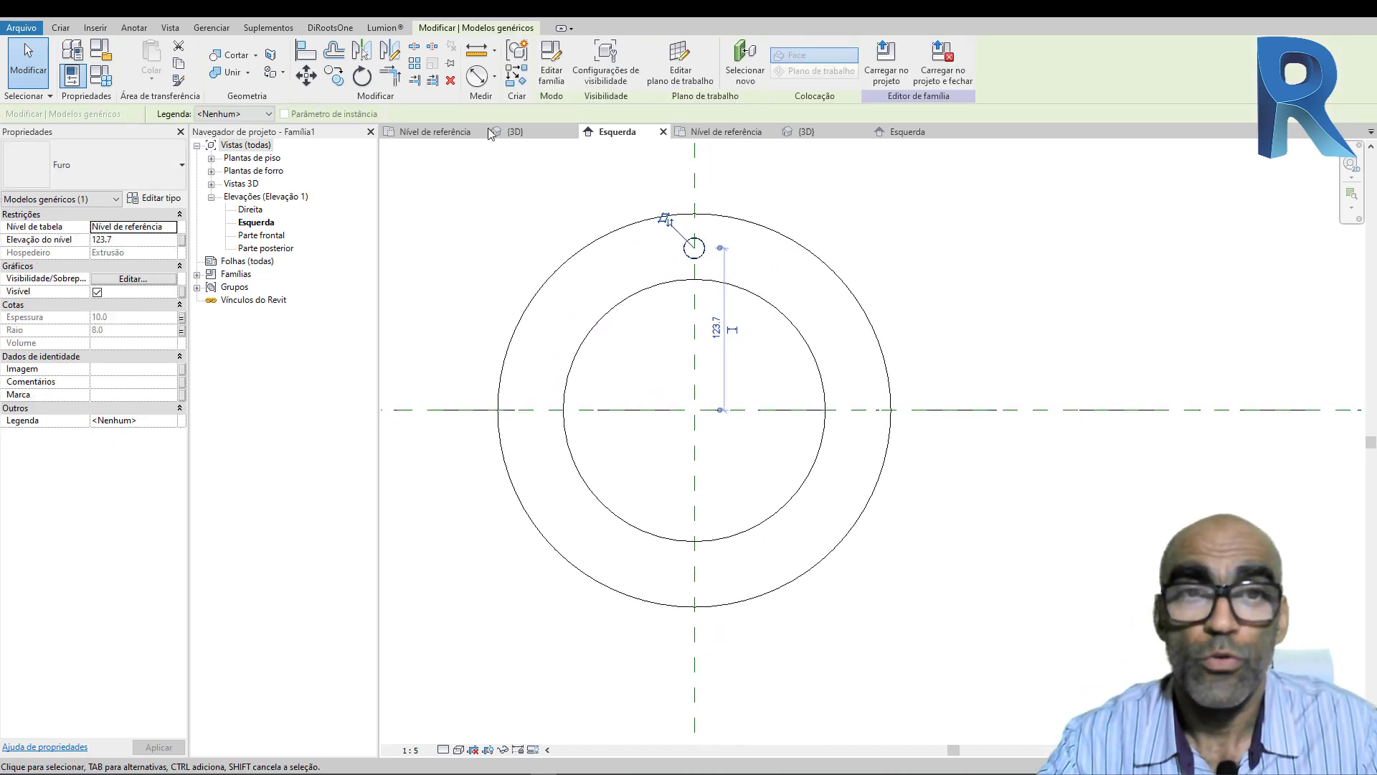
pyautogui.click(414, 66)
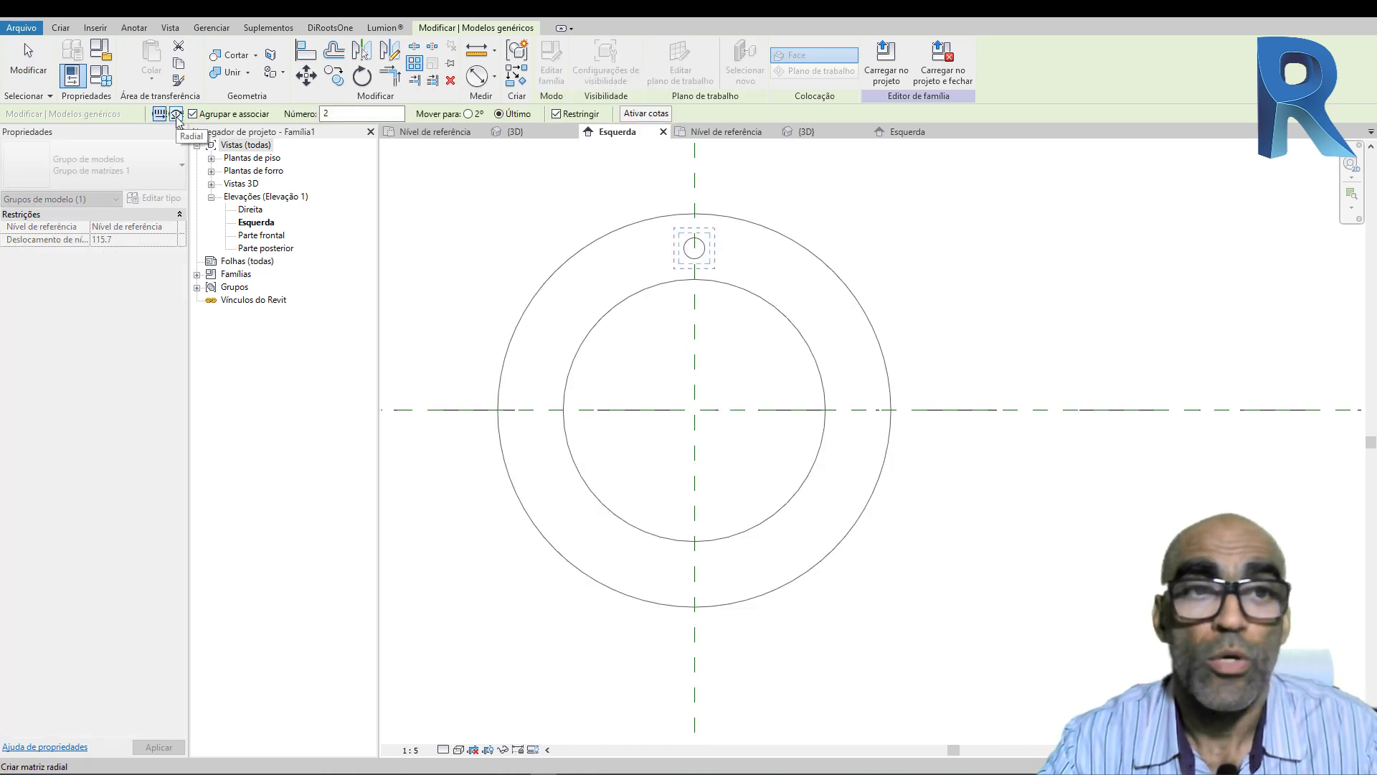
pyautogui.click(176, 114)
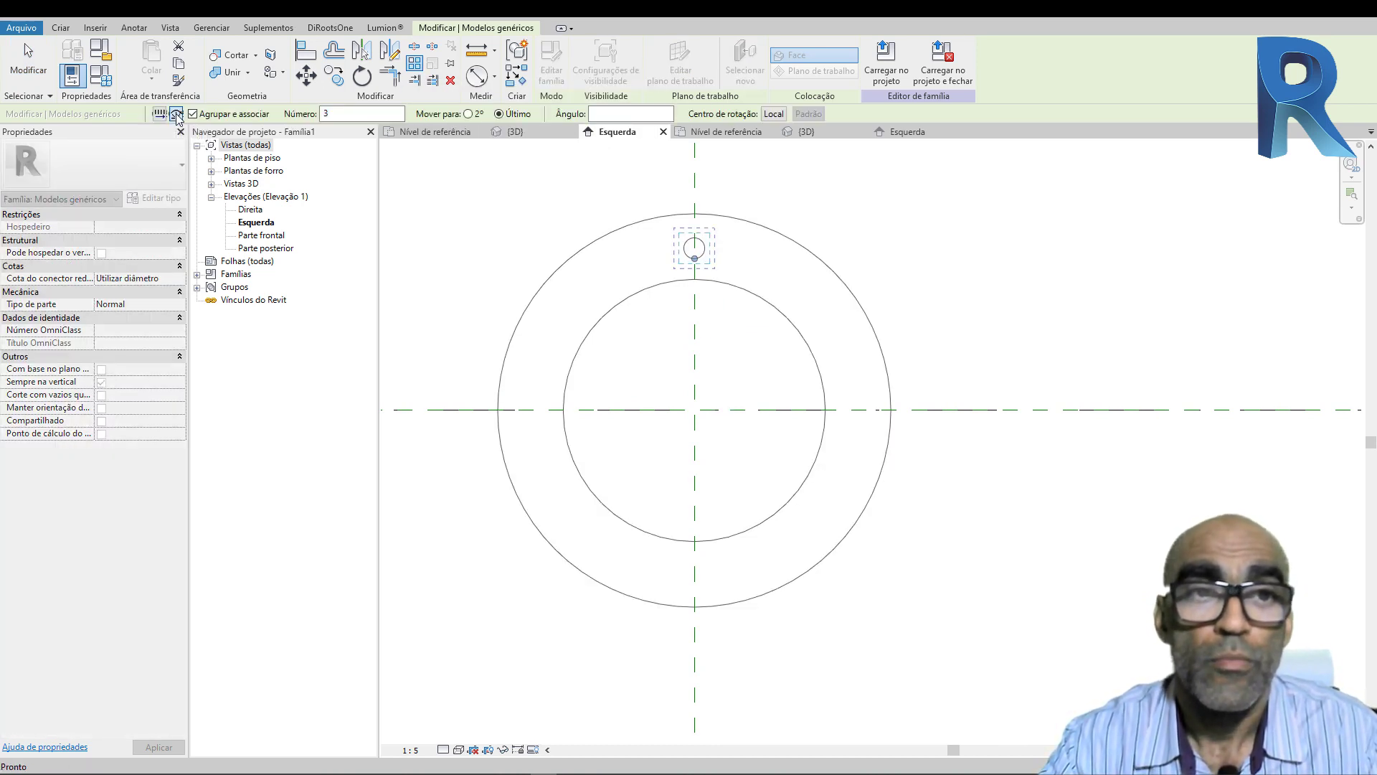
pyautogui.moveTo(747, 359); pyautogui.dragTo(759, 333, button='middle')
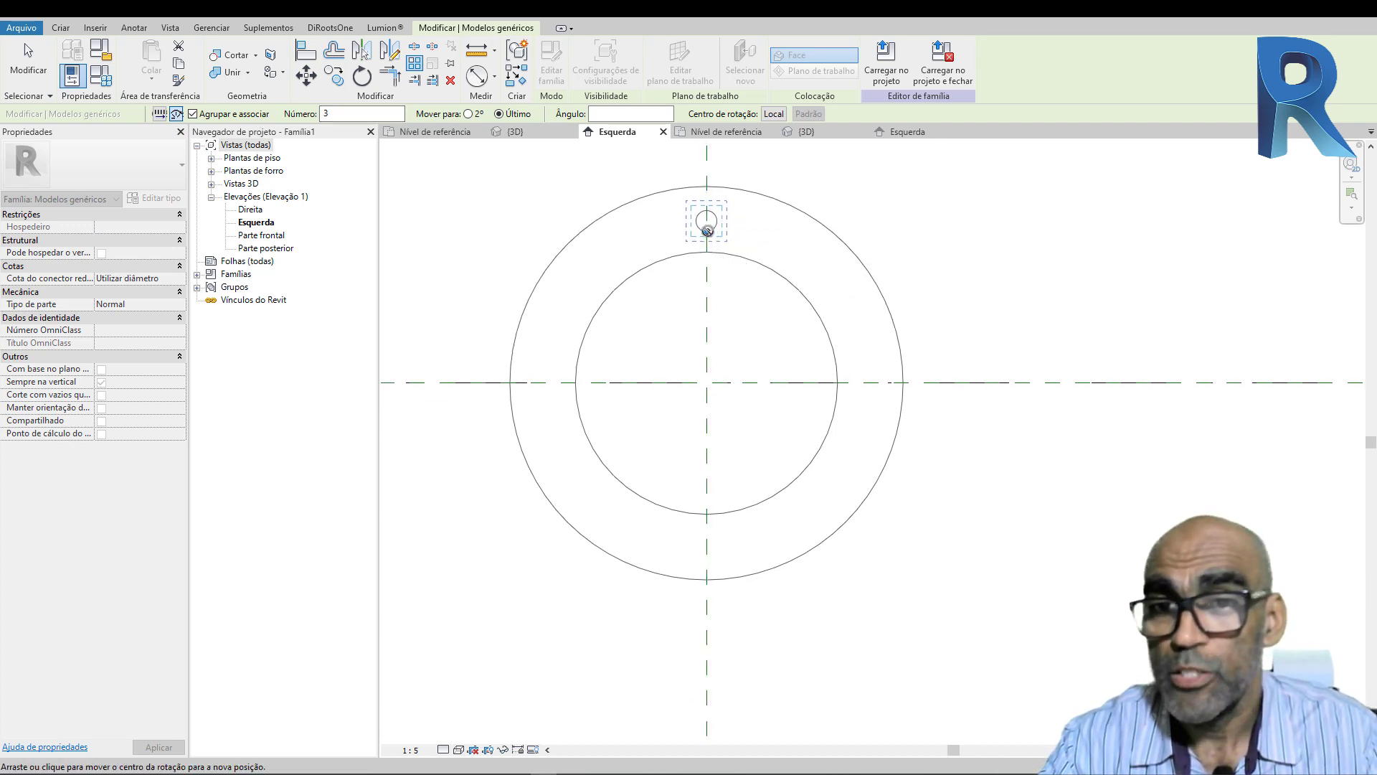
pyautogui.moveTo(709, 290); pyautogui.dragTo(707, 382)
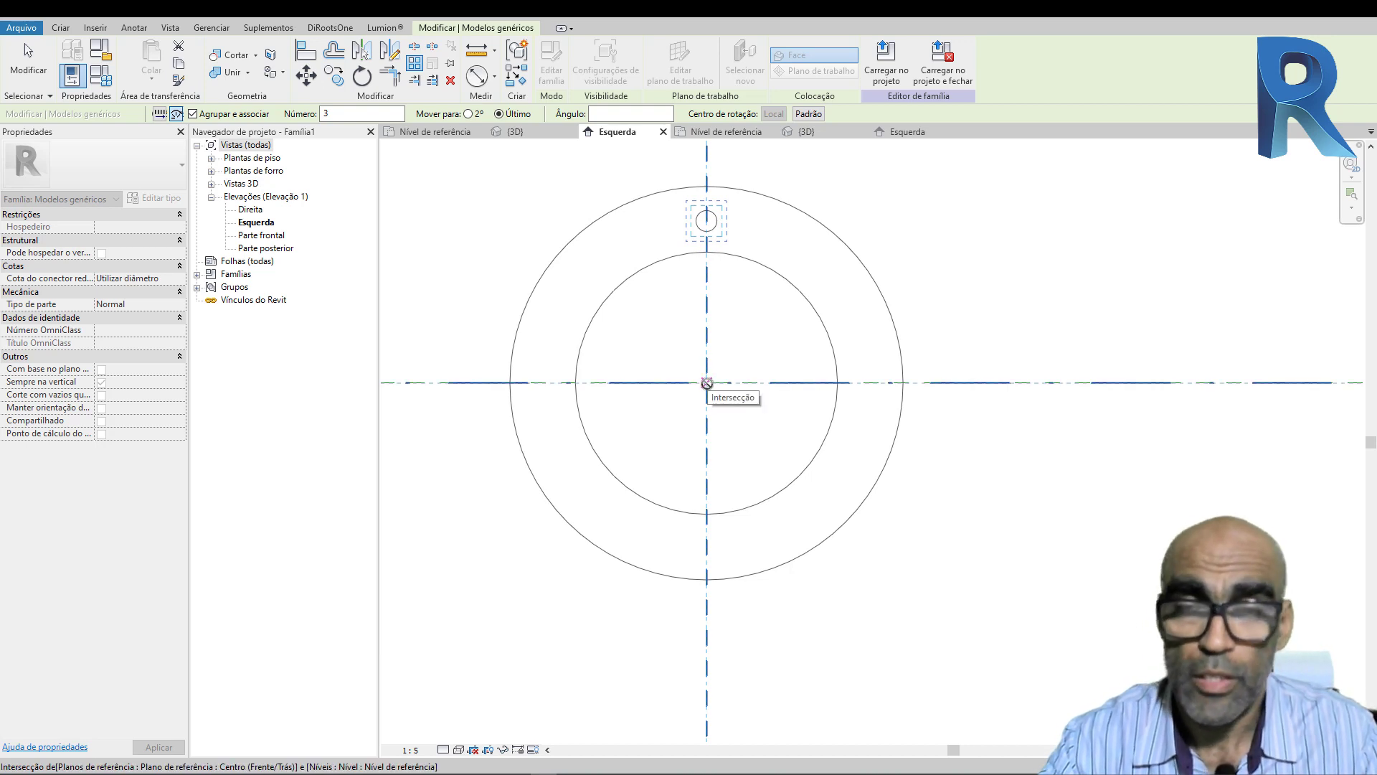
pyautogui.click(707, 382)
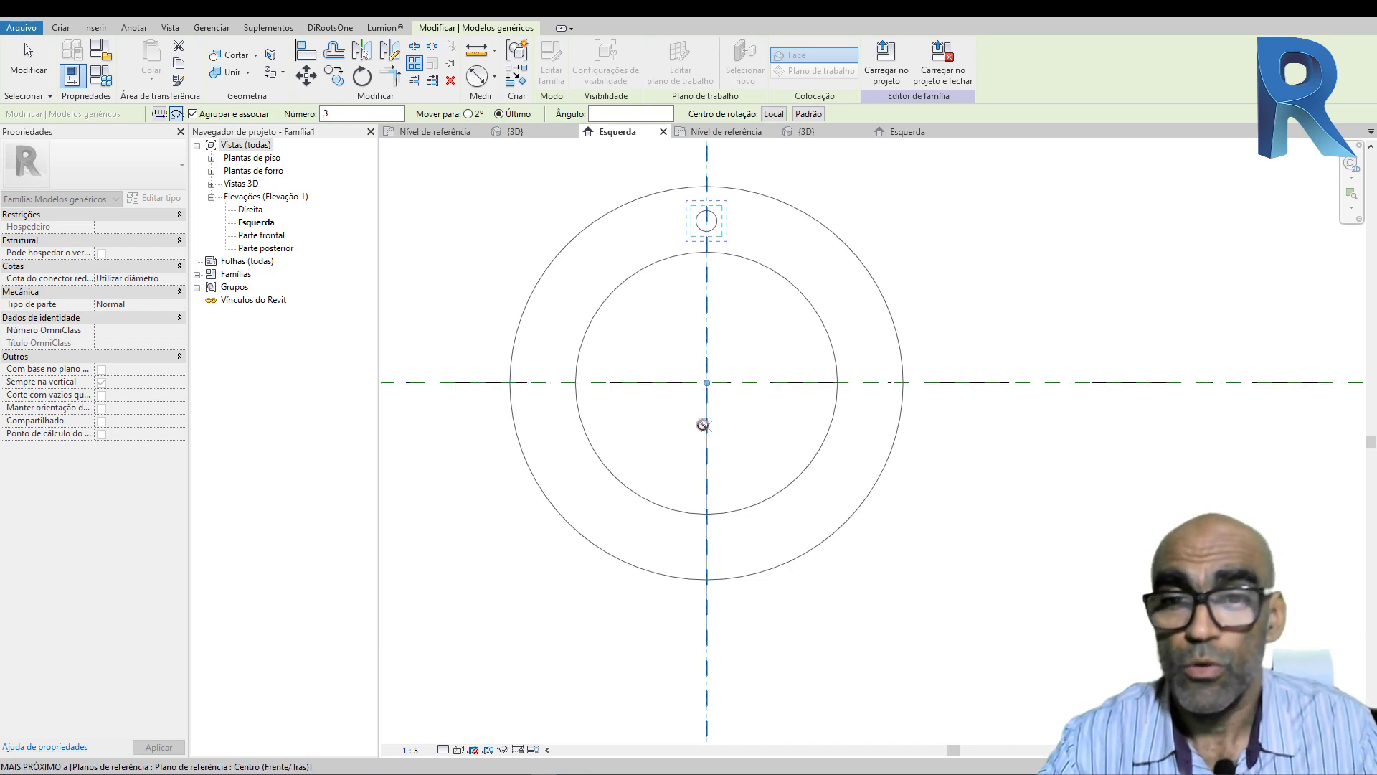
# Step: Sweep the radial array from the vertical axis through about 132° along the ring and set its count to 6 holes
pyautogui.click(708, 171)
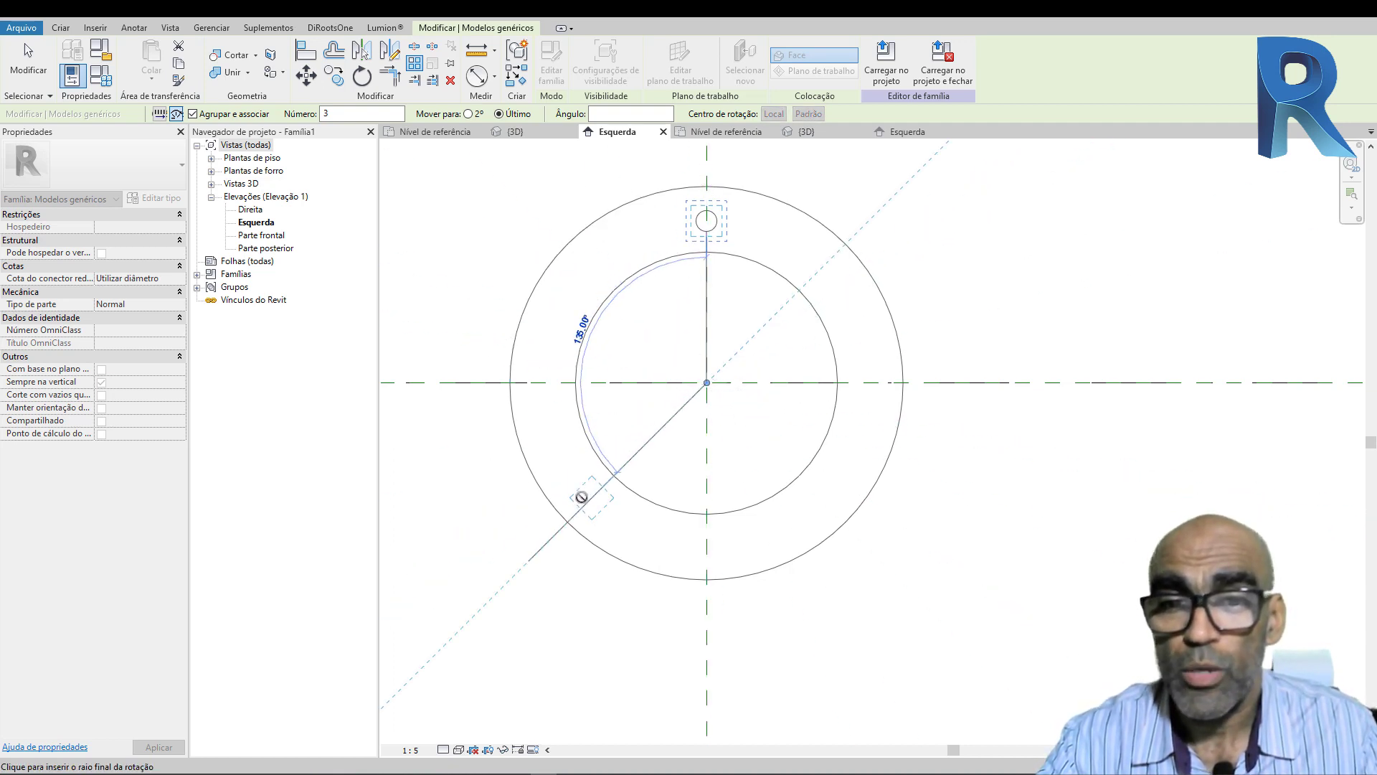
pyautogui.click(585, 493)
pyautogui.write('6')
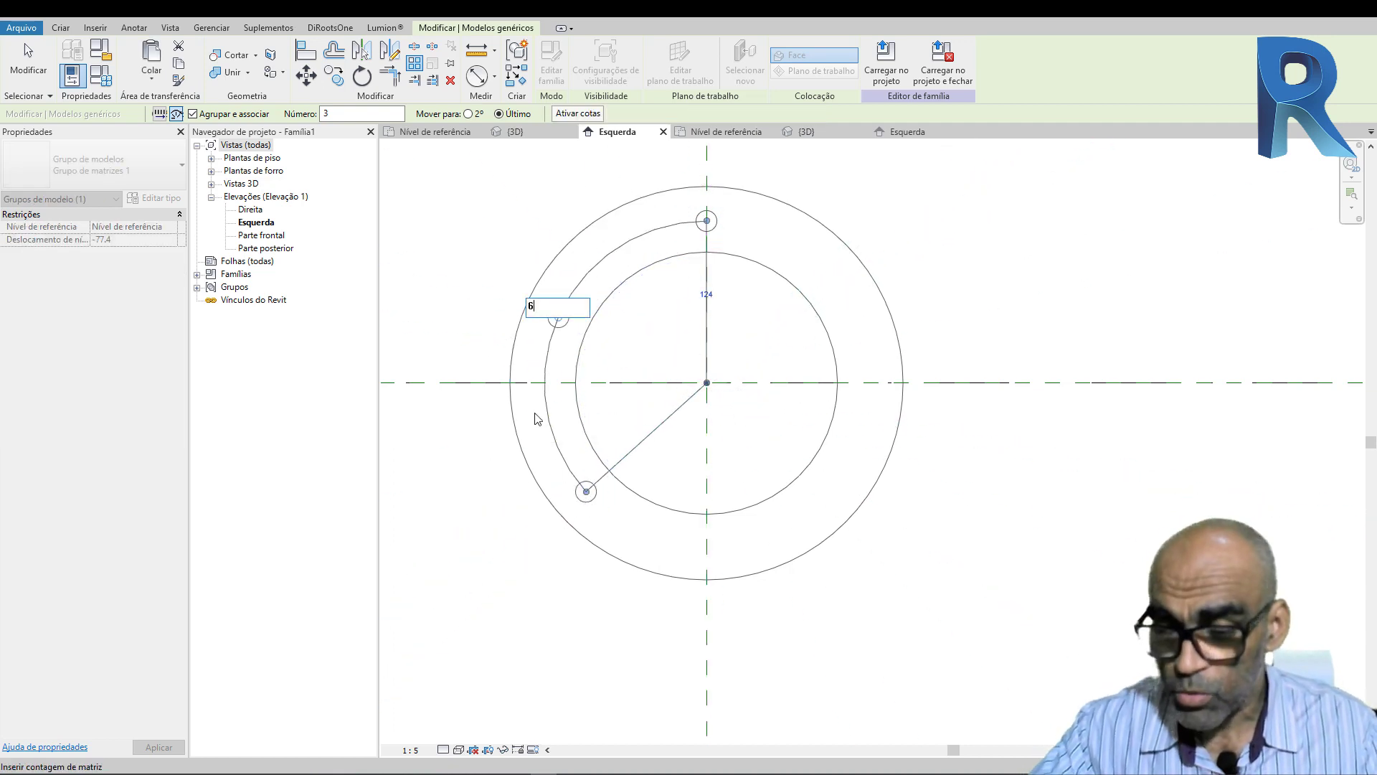
pyautogui.press('Return')
pyautogui.press('Escape')
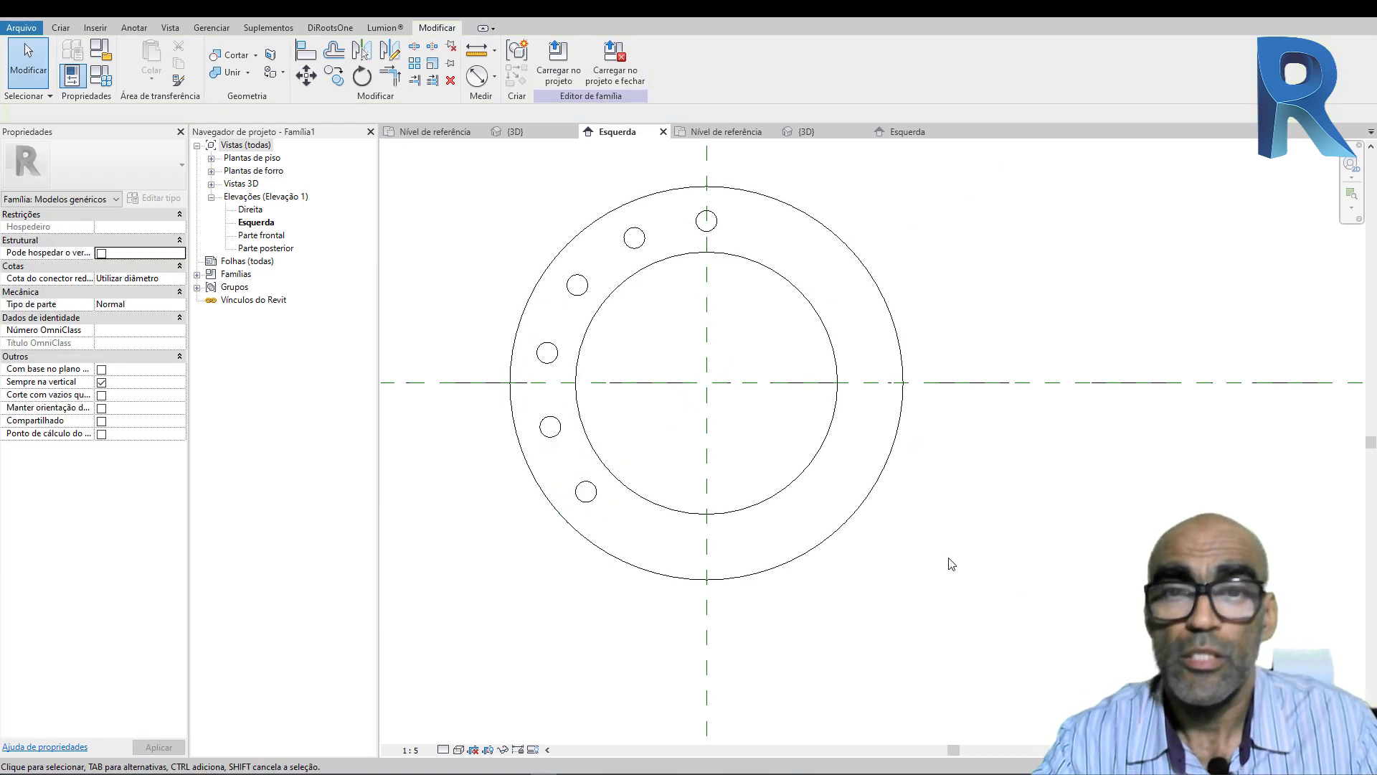
# Step: Set the total angle of the radial hole array to 360° so the holes go around the whole ring
pyautogui.scroll(-2, 910, 563)
pyautogui.scroll(2, 839, 593)
pyautogui.moveTo(839, 594); pyautogui.dragTo(785, 675, button='middle')
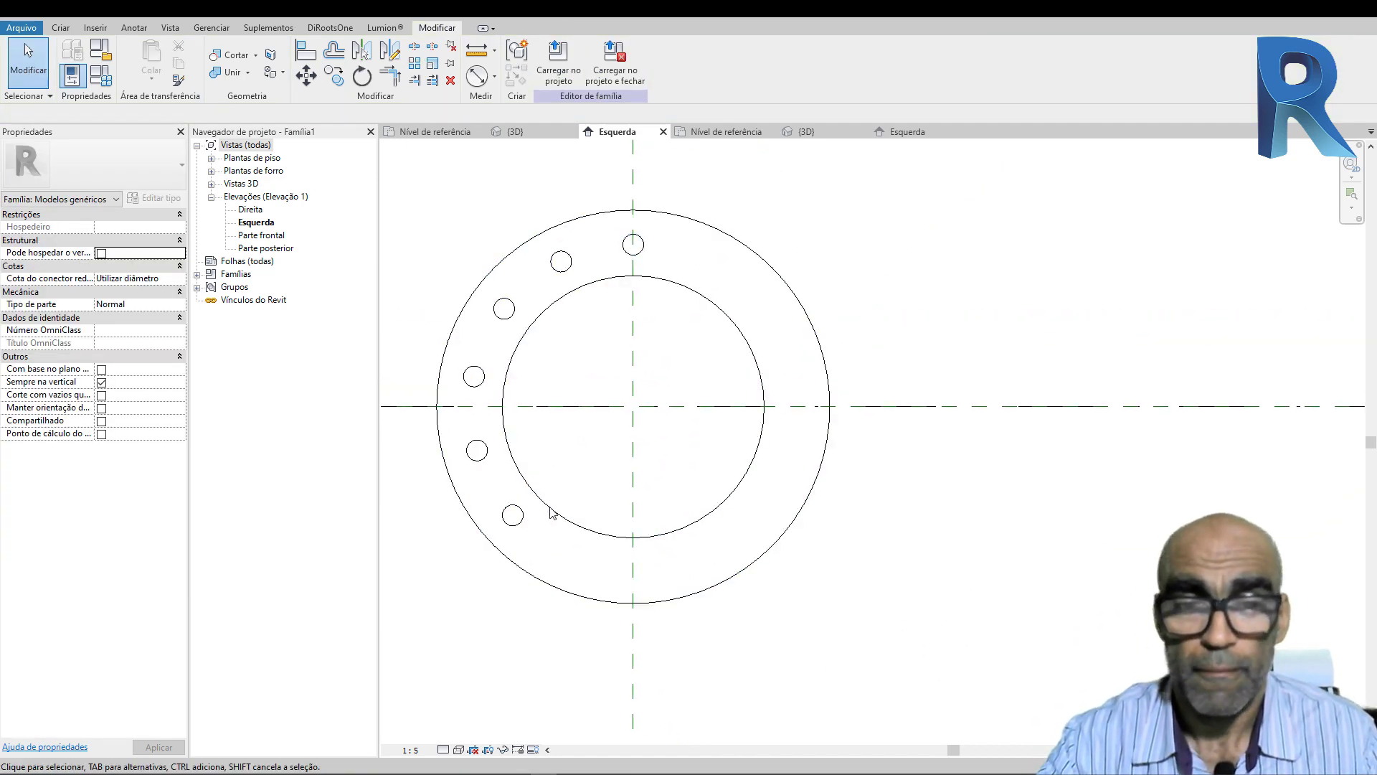
pyautogui.click(508, 521)
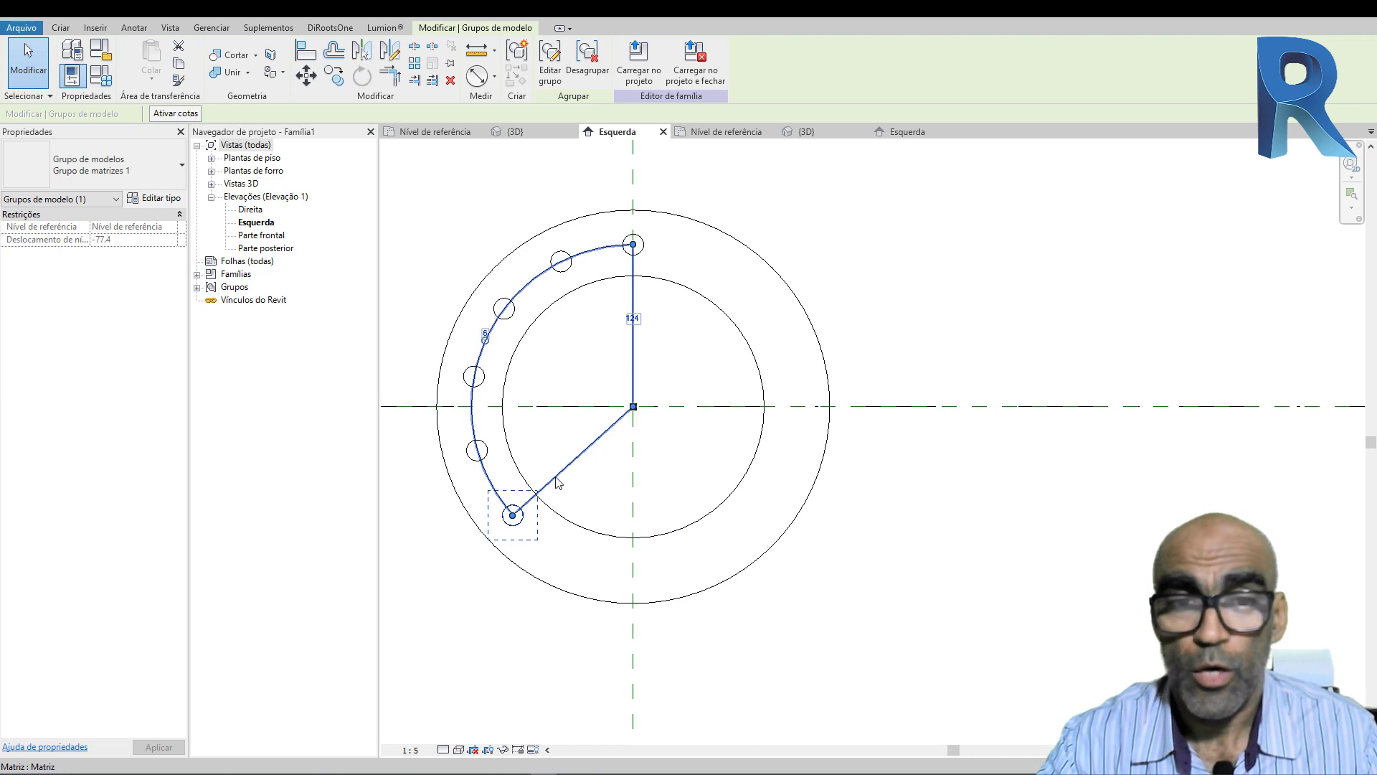
pyautogui.click(599, 450)
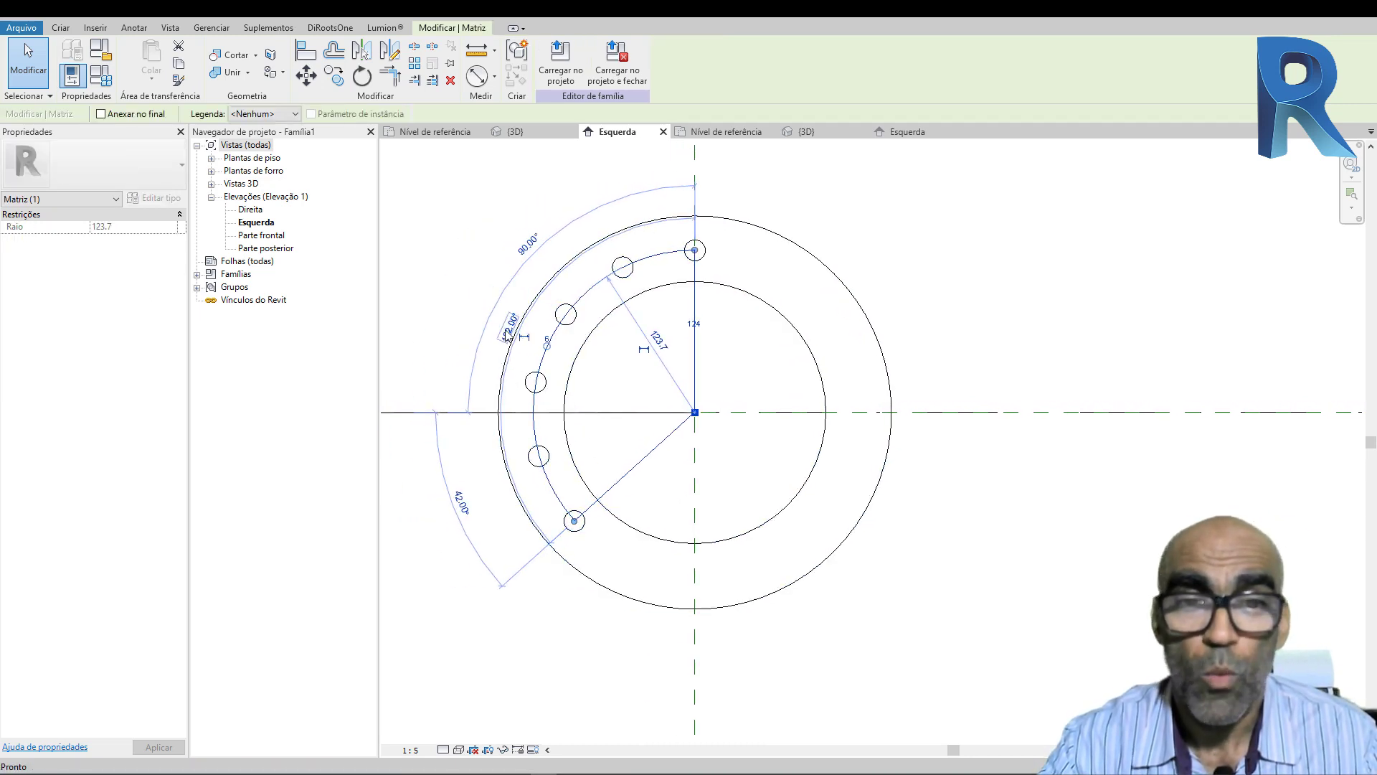
pyautogui.click(508, 329)
pyautogui.write('360')
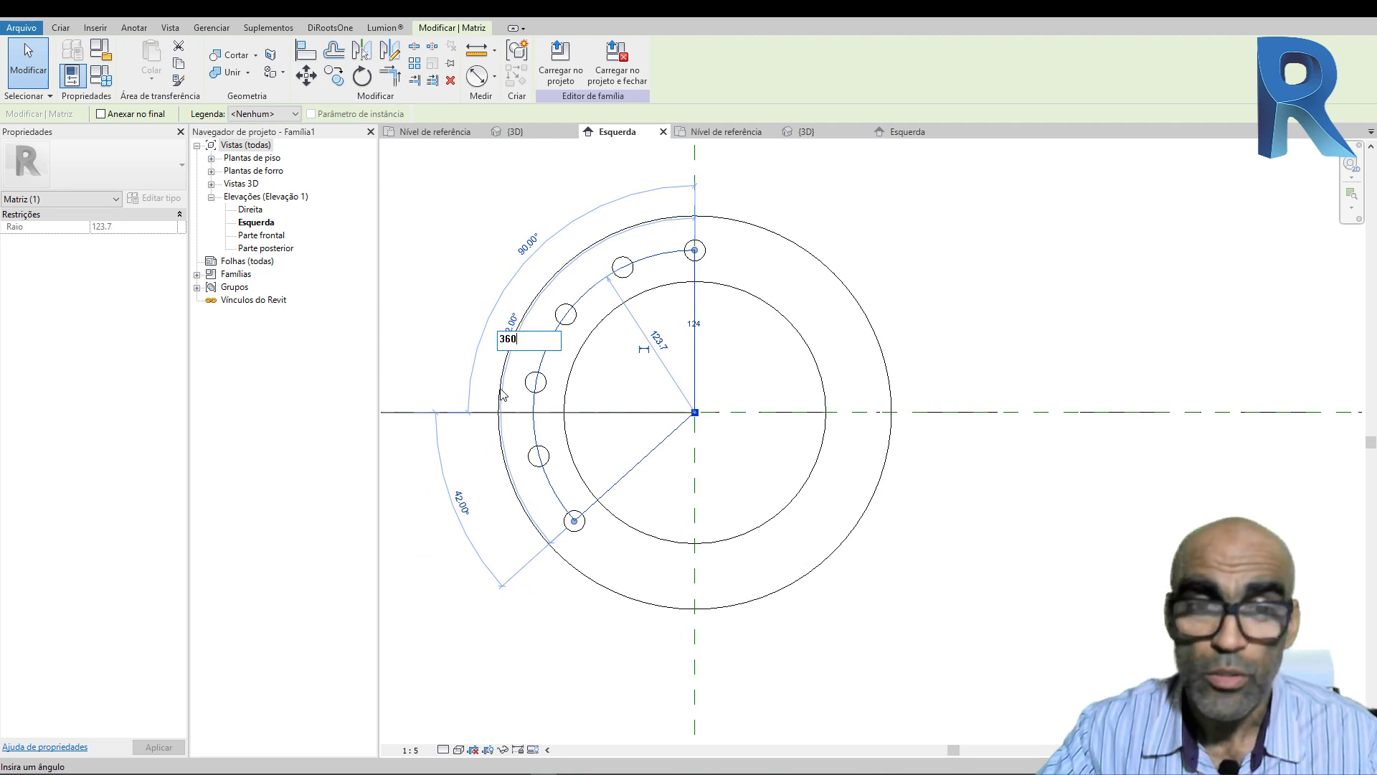
pyautogui.press('Return')
pyautogui.click(1012, 492)
pyautogui.scroll(-3, 920, 581)
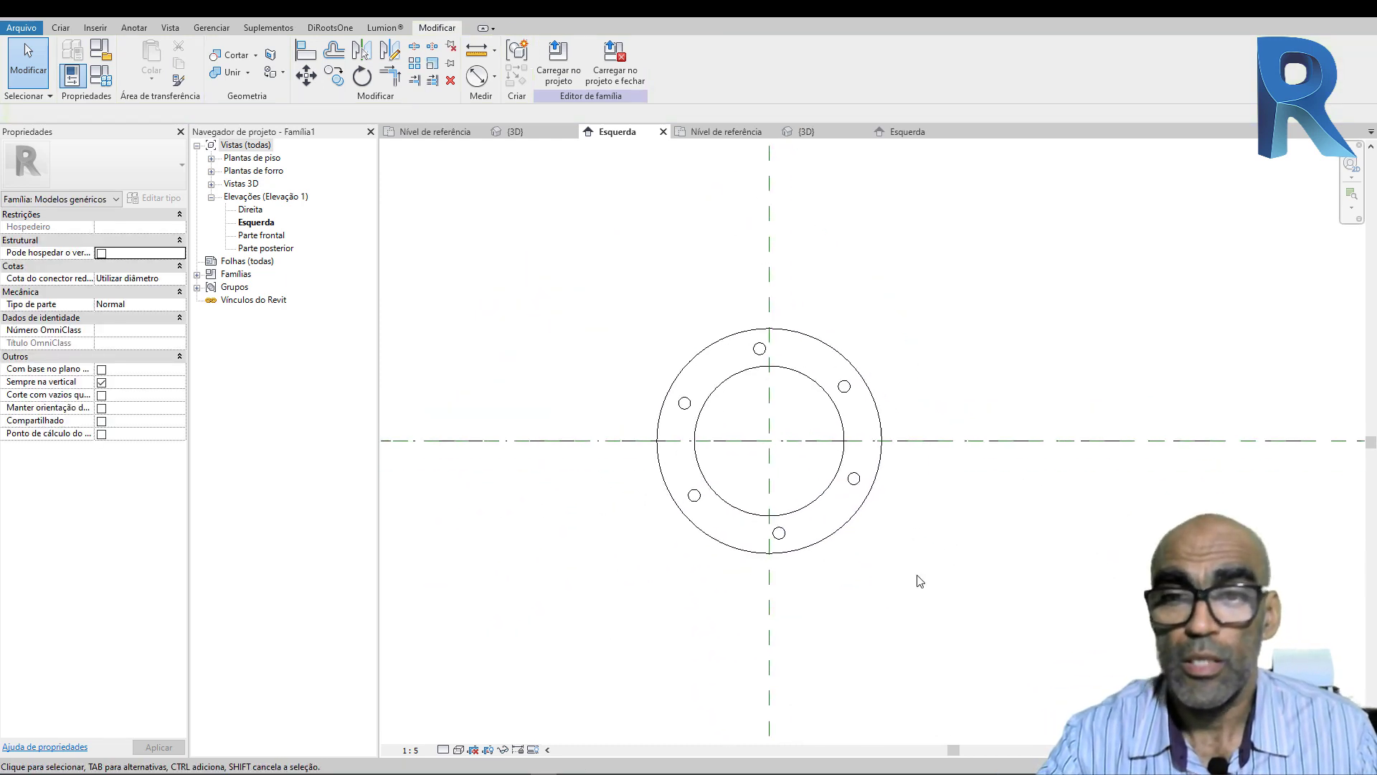
# Step: Label the radial hole array's count with a new instance family parameter named Quantidade de furos
pyautogui.scroll(2, 889, 574)
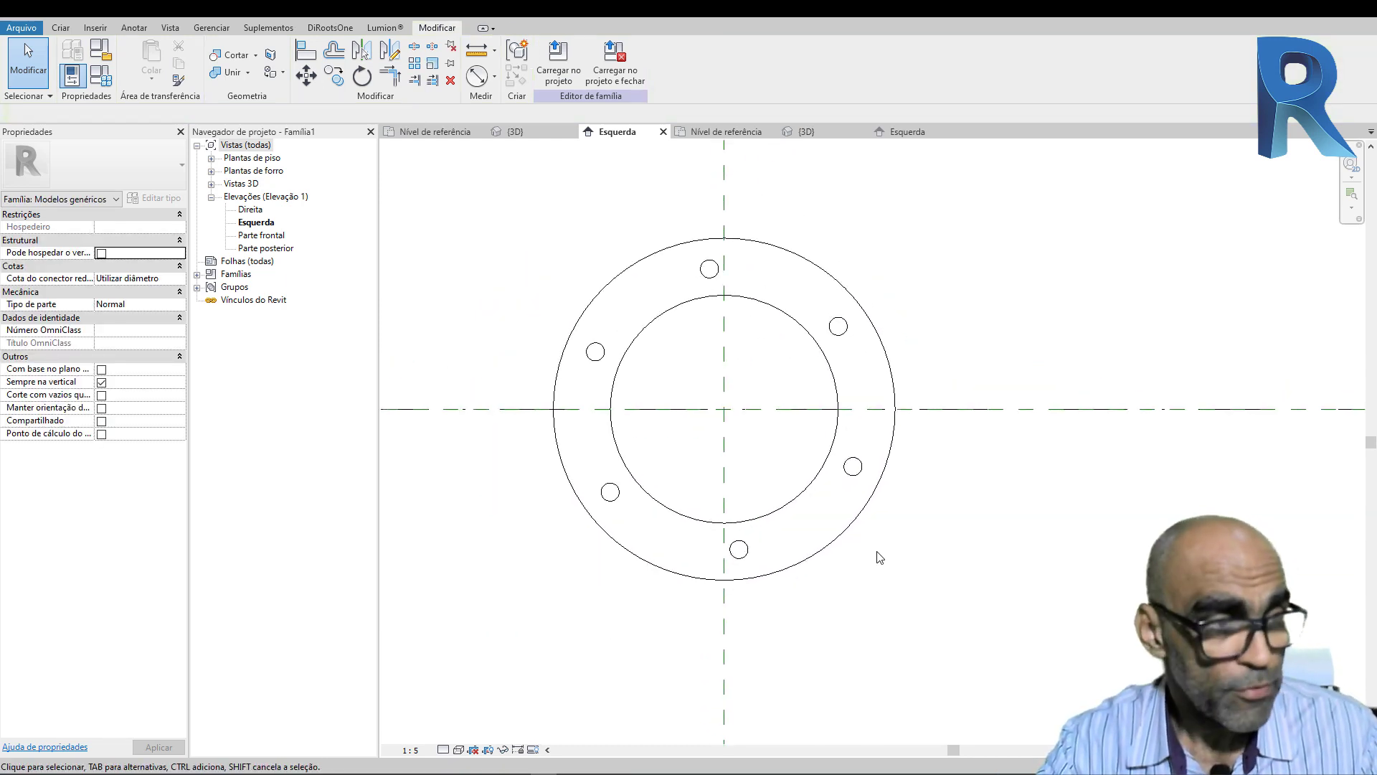
pyautogui.scroll(2, 888, 570)
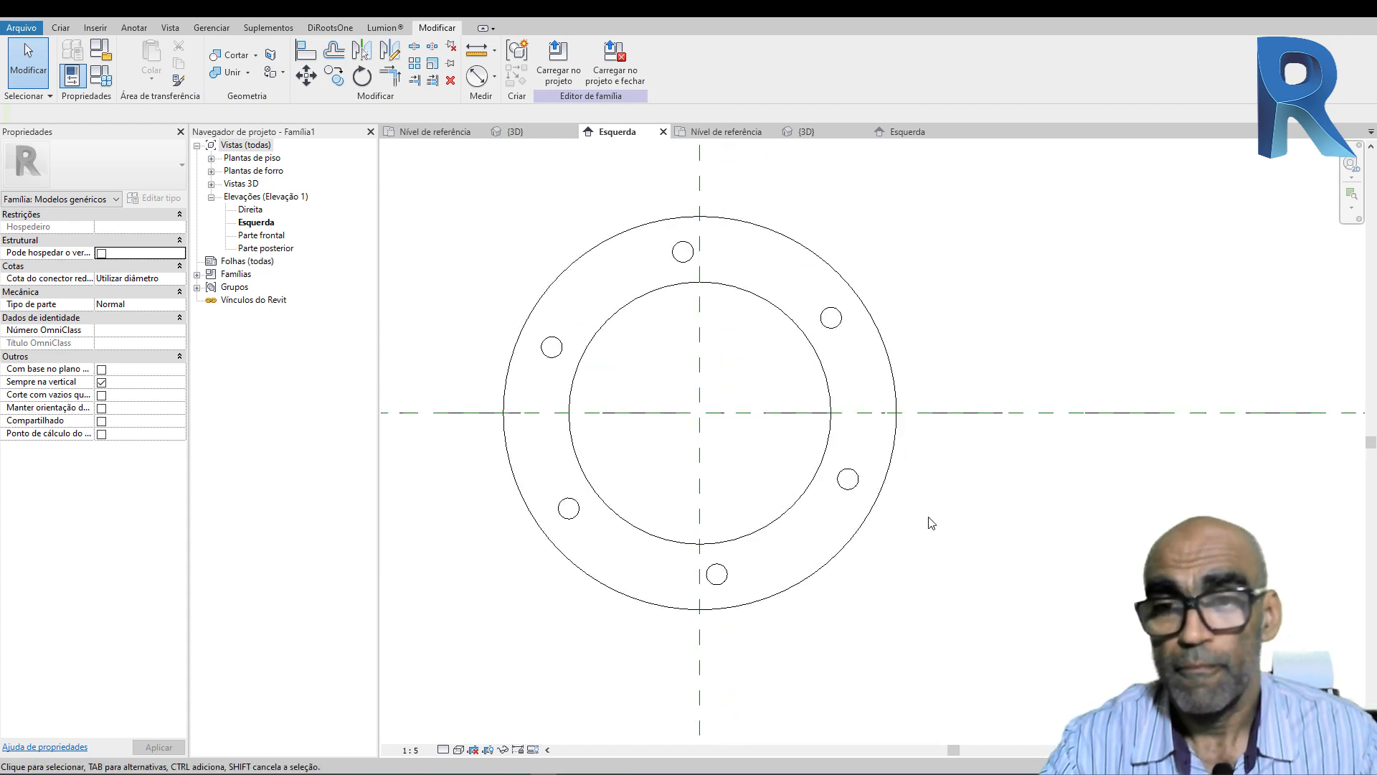
pyautogui.scroll(1, 930, 523)
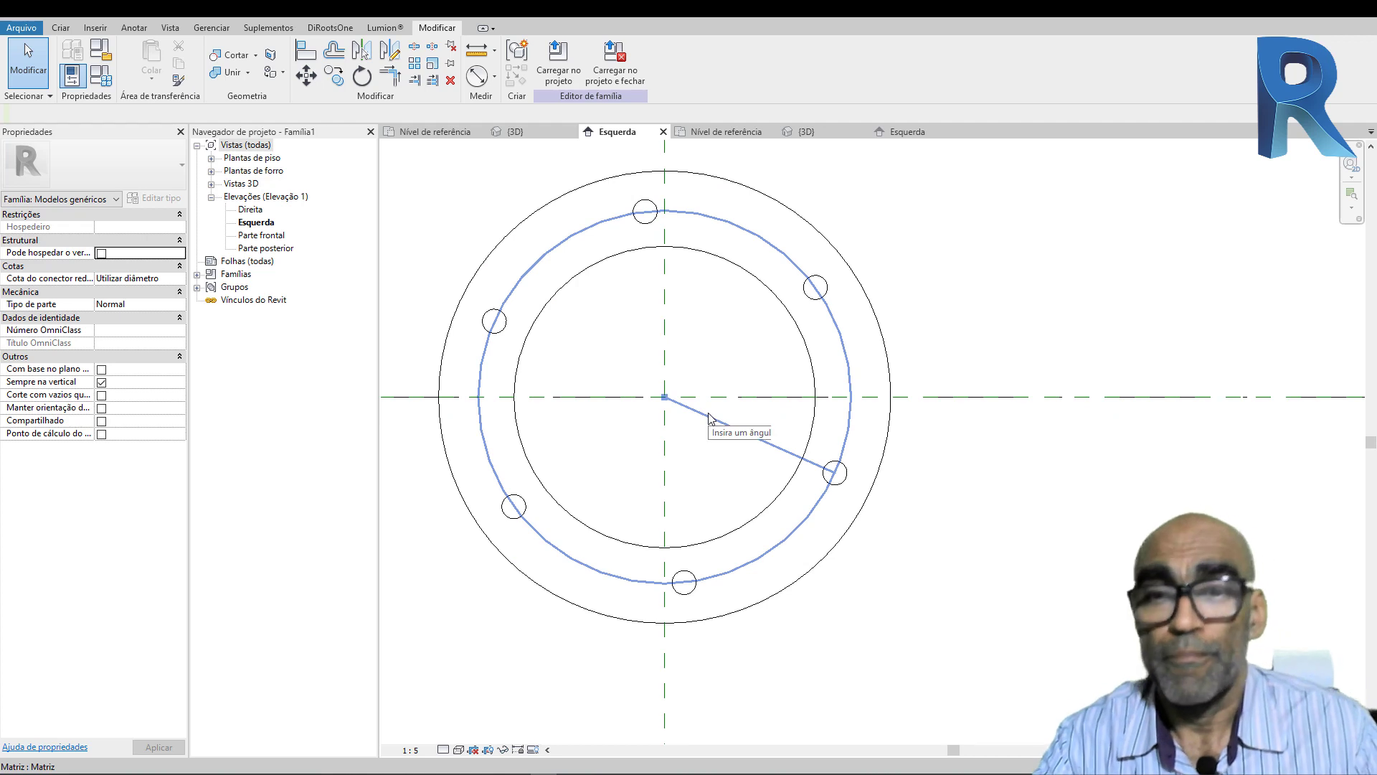
pyautogui.click(738, 432)
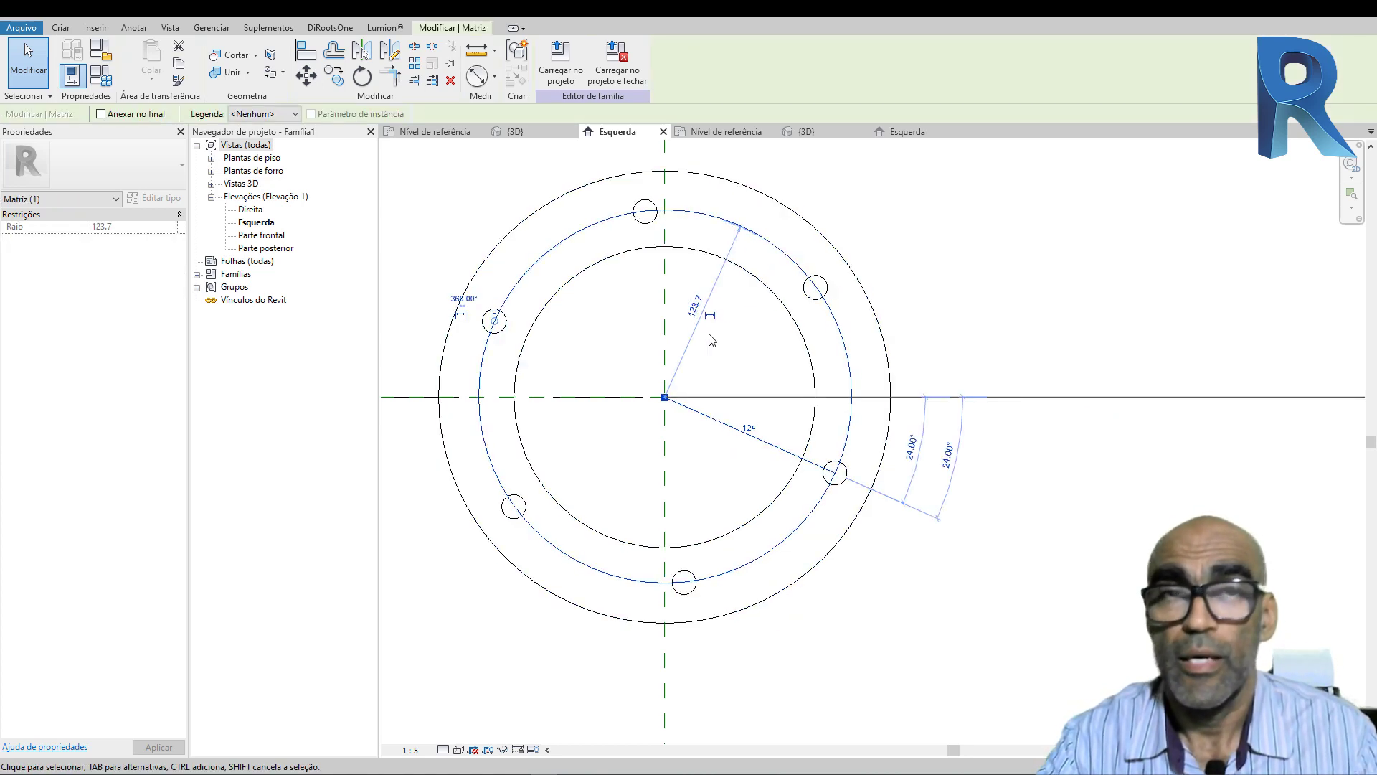
pyautogui.moveTo(711, 340); pyautogui.dragTo(716, 365, button='middle')
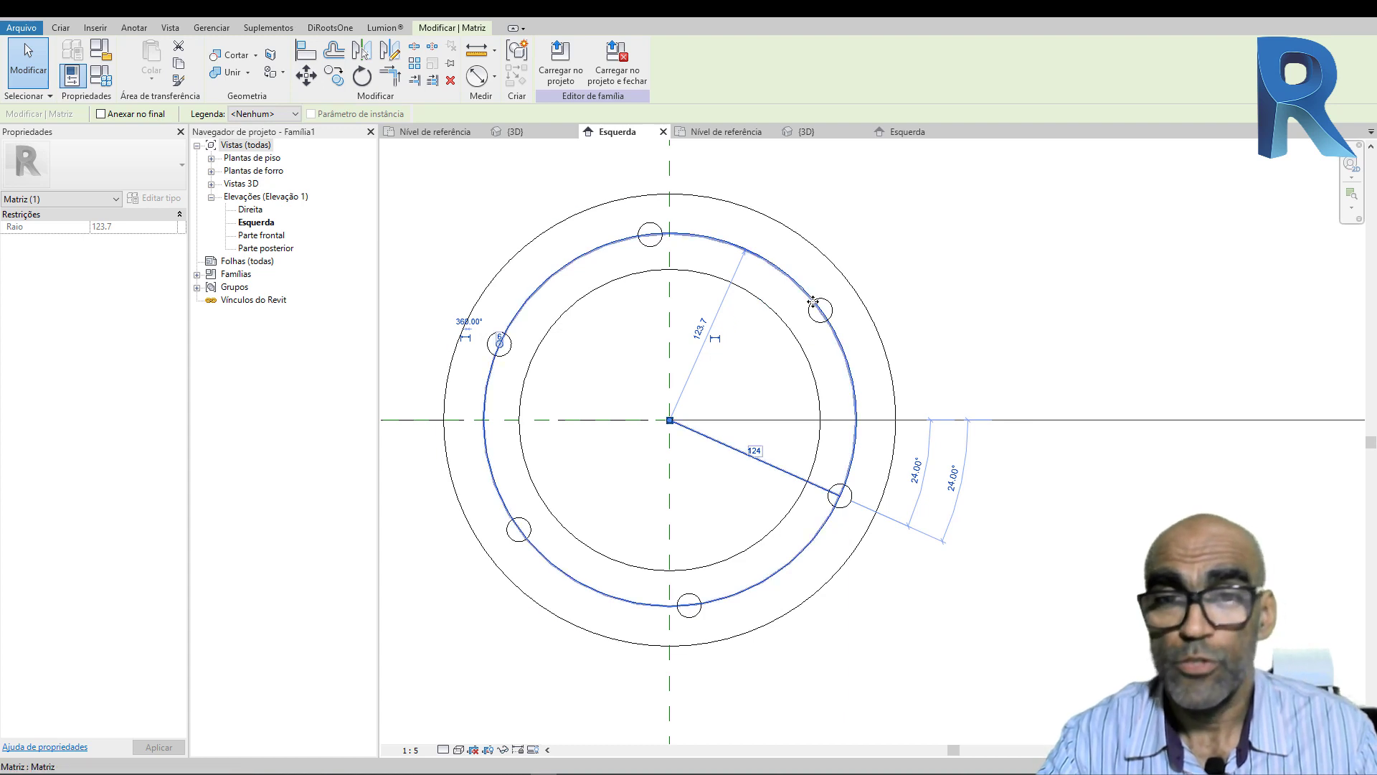
pyautogui.moveTo(777, 438); pyautogui.dragTo(770, 430, button='middle')
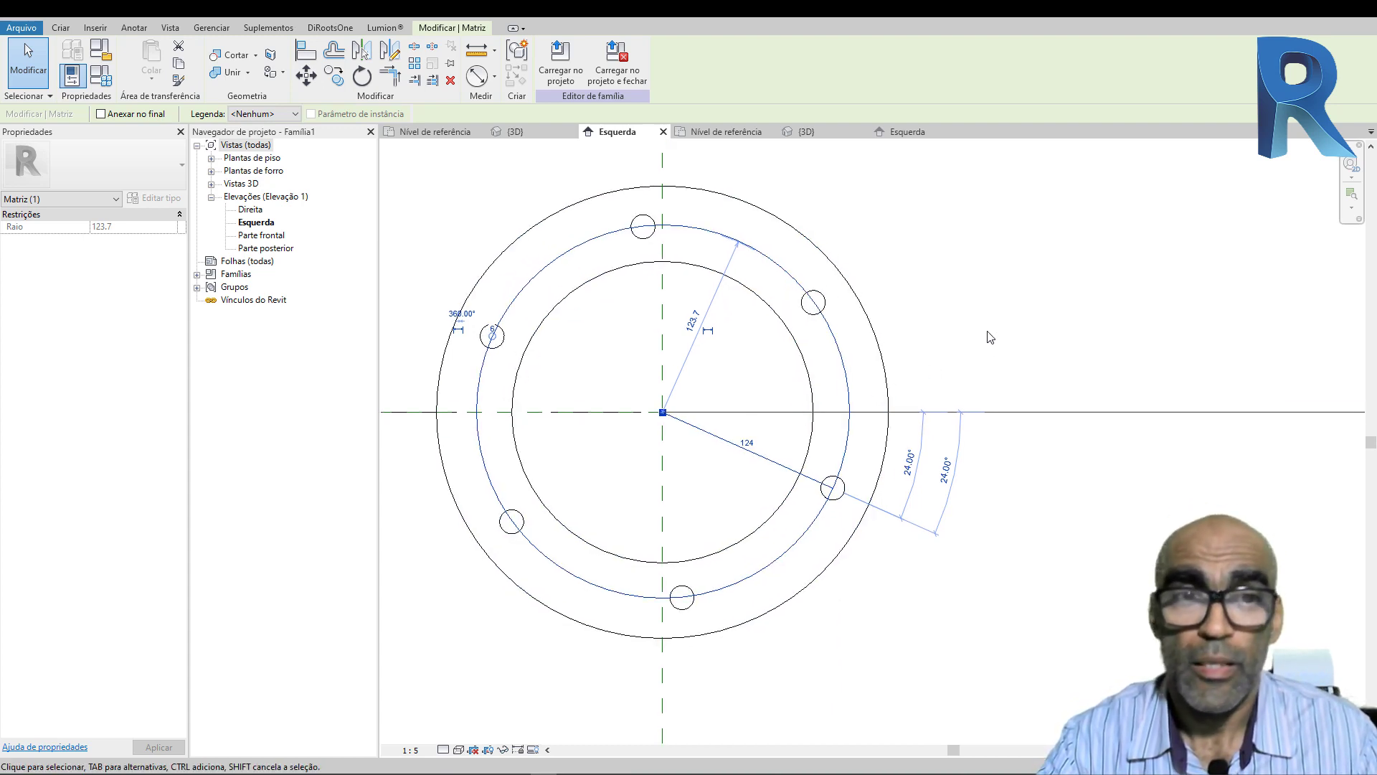
pyautogui.click(1096, 489)
pyautogui.click(832, 332)
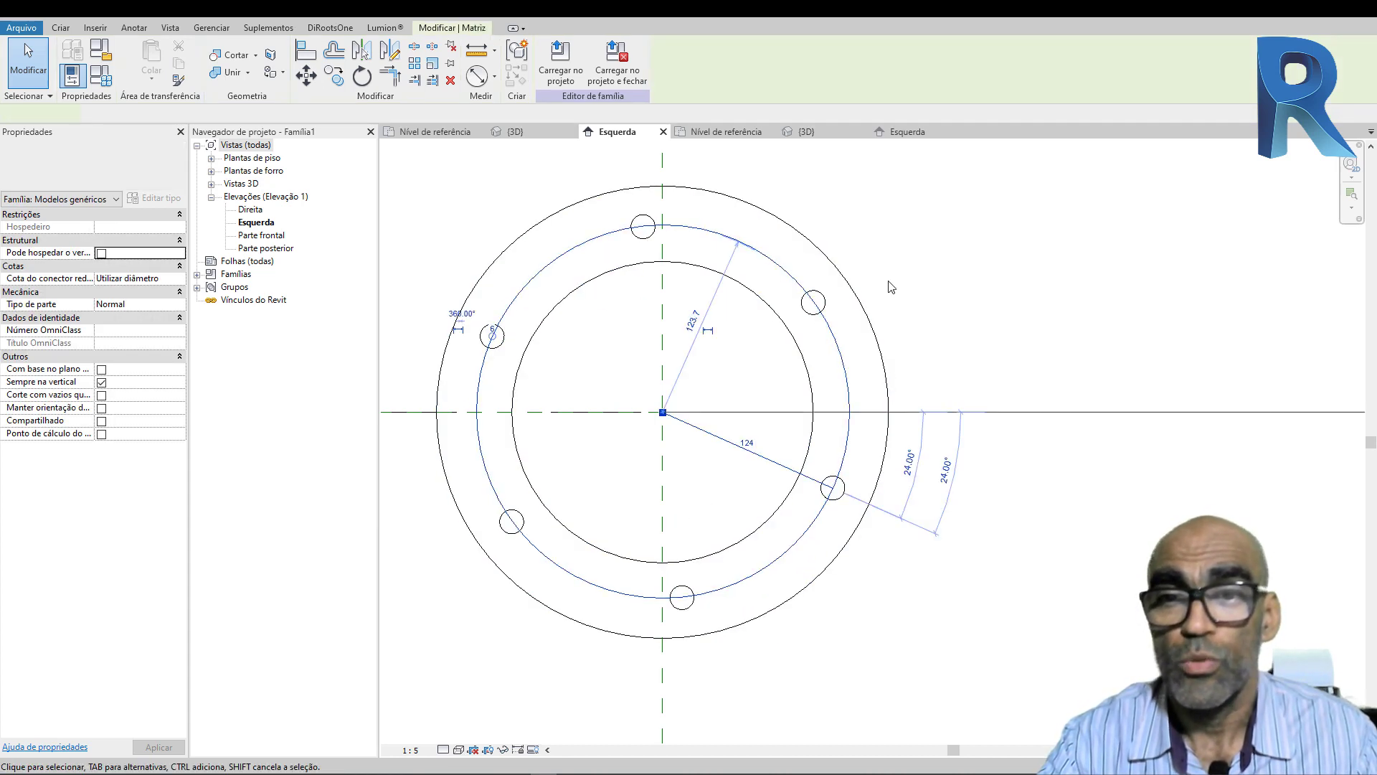
pyautogui.moveTo(871, 610); pyautogui.dragTo(966, 591, button='middle')
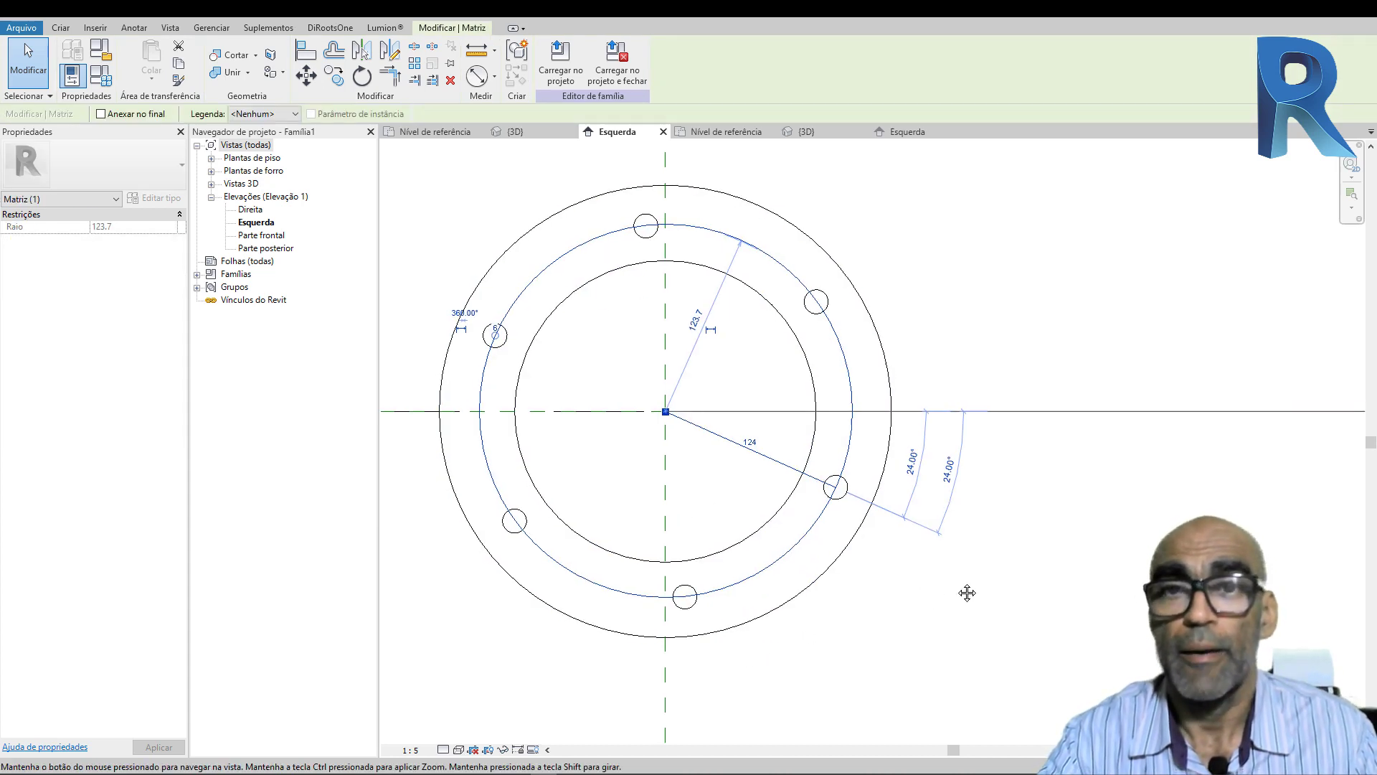
pyautogui.click(273, 113)
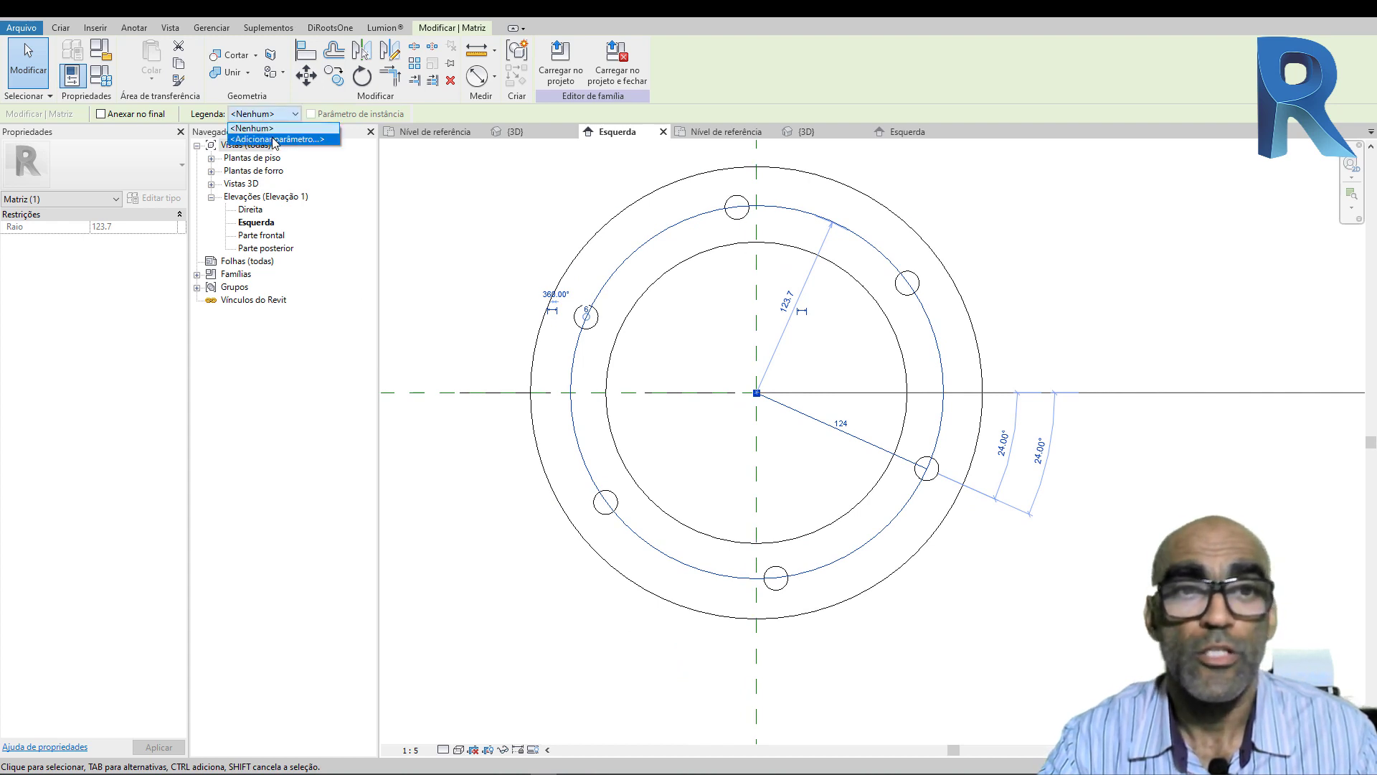
pyautogui.click(274, 140)
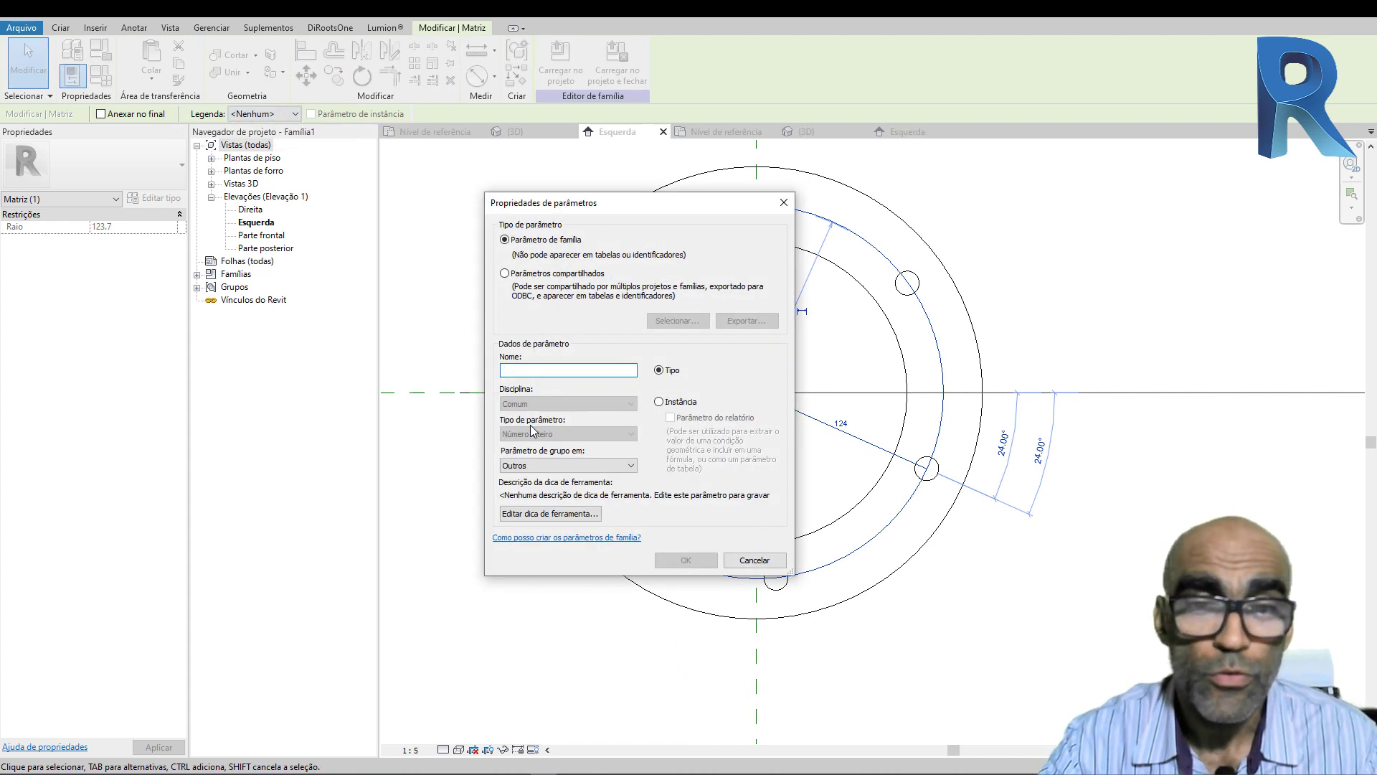
pyautogui.write('Quantidade de furos')
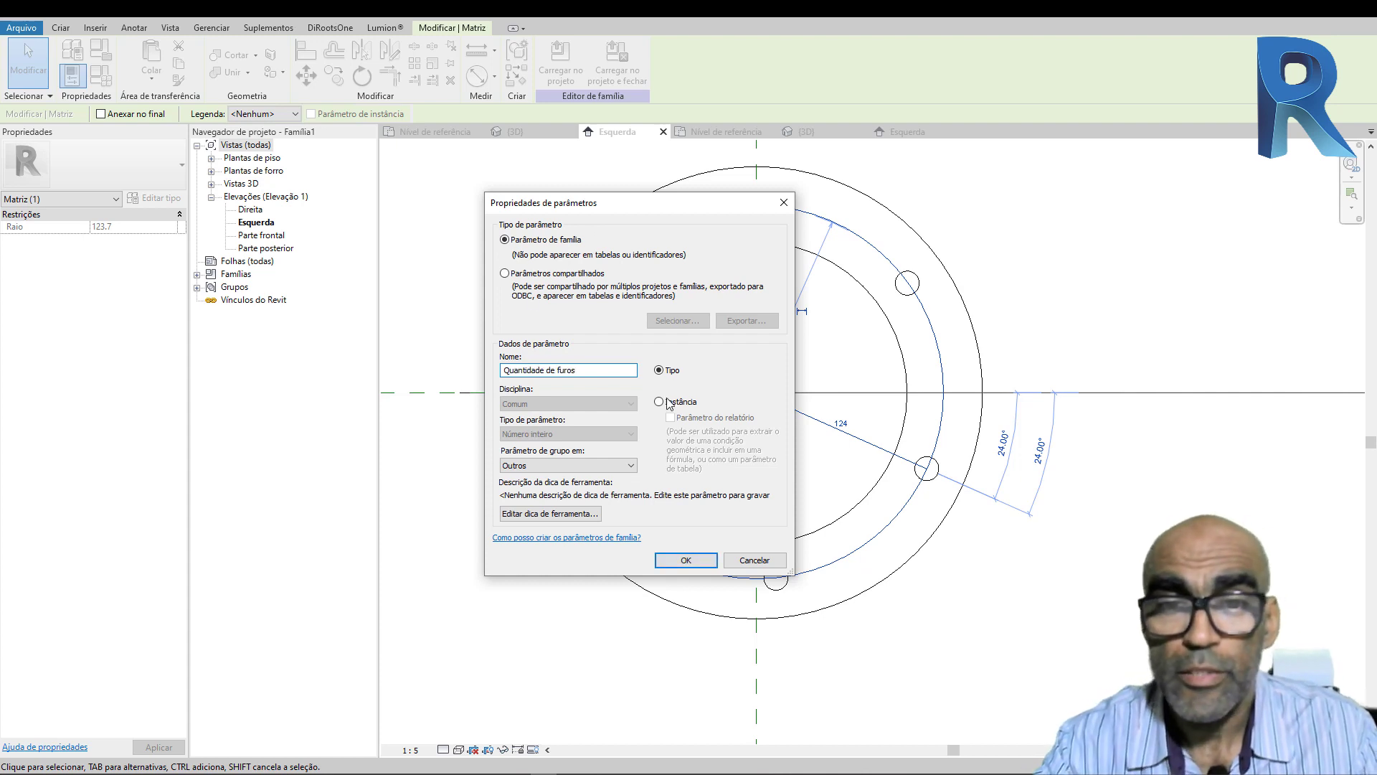
pyautogui.click(686, 560)
pyautogui.press('Escape')
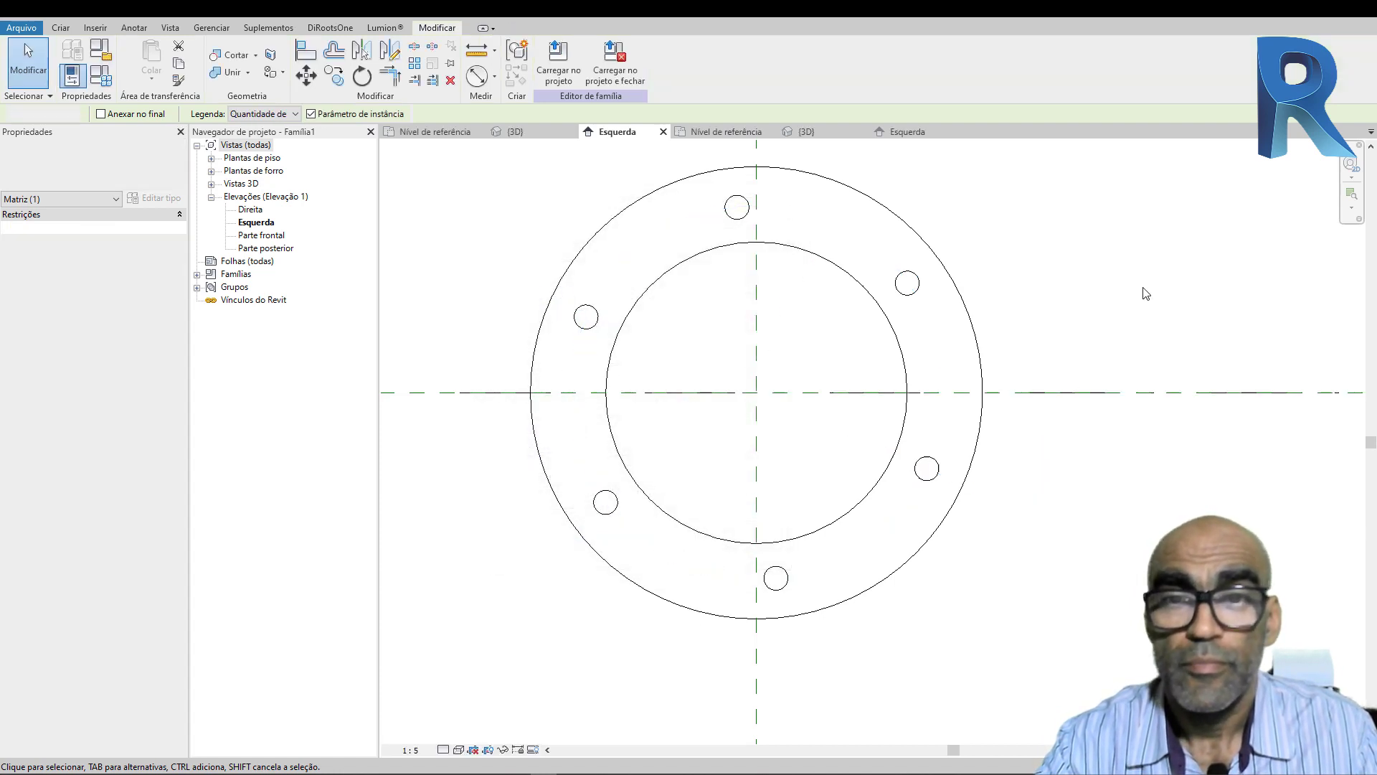
# Step: Set the Quantidade de furos parameter to 10 in the family types and apply it to the array
pyautogui.click(107, 79)
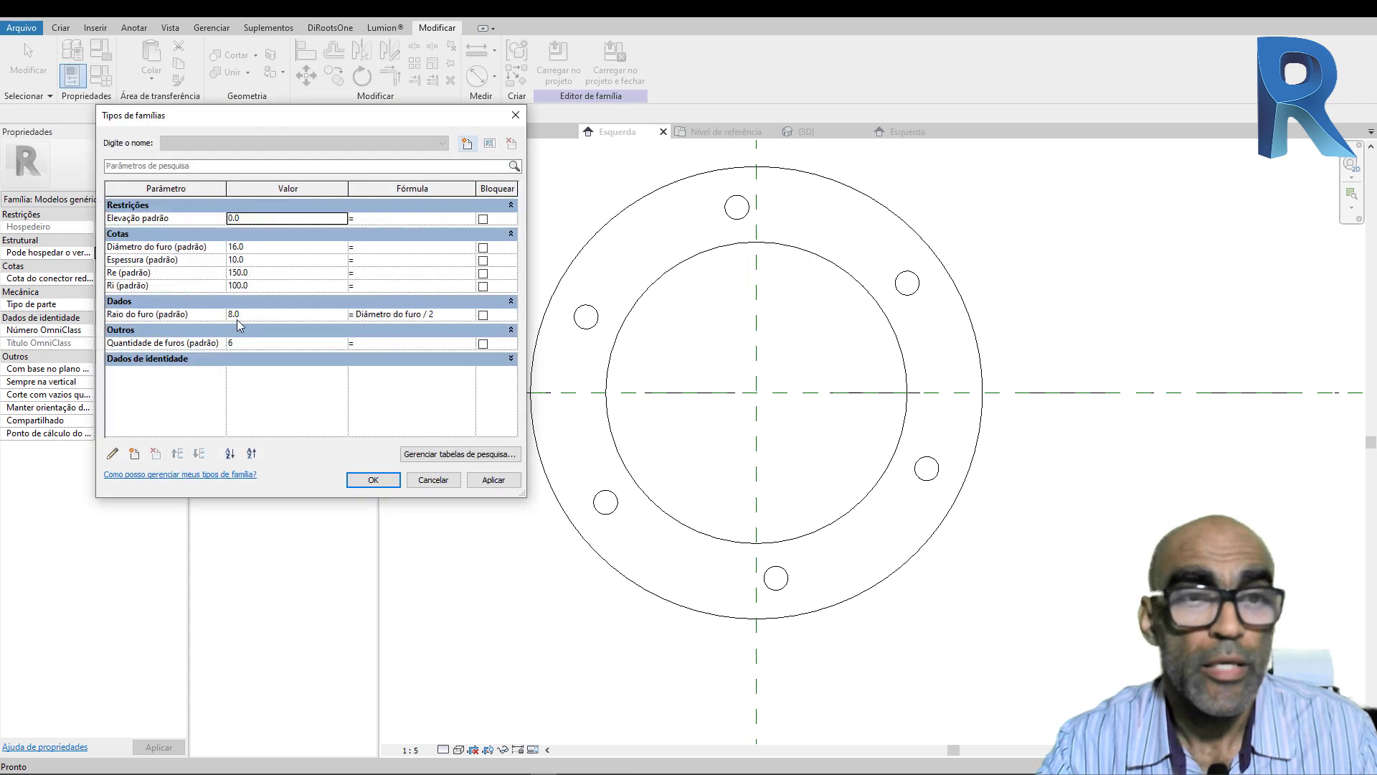
pyautogui.click(247, 343)
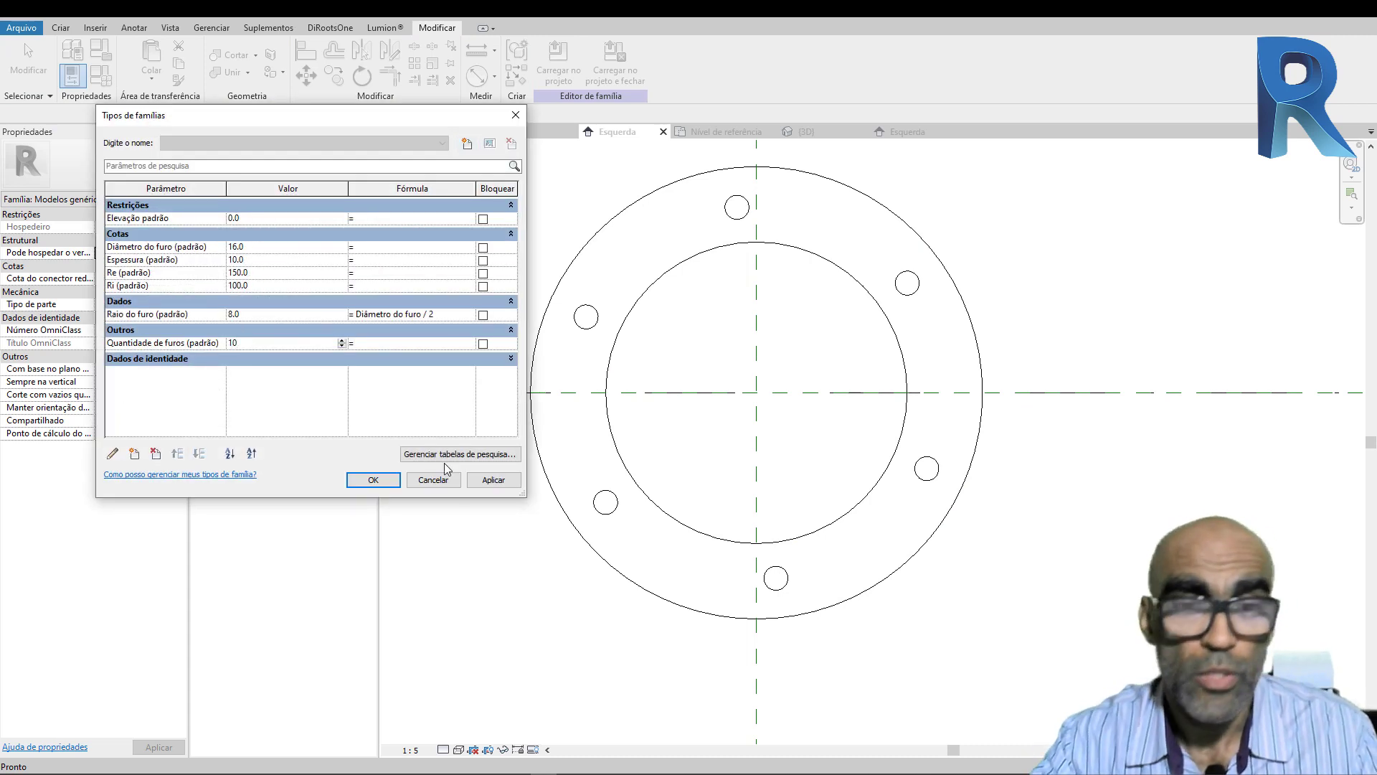
pyautogui.write('10')
pyautogui.click(494, 479)
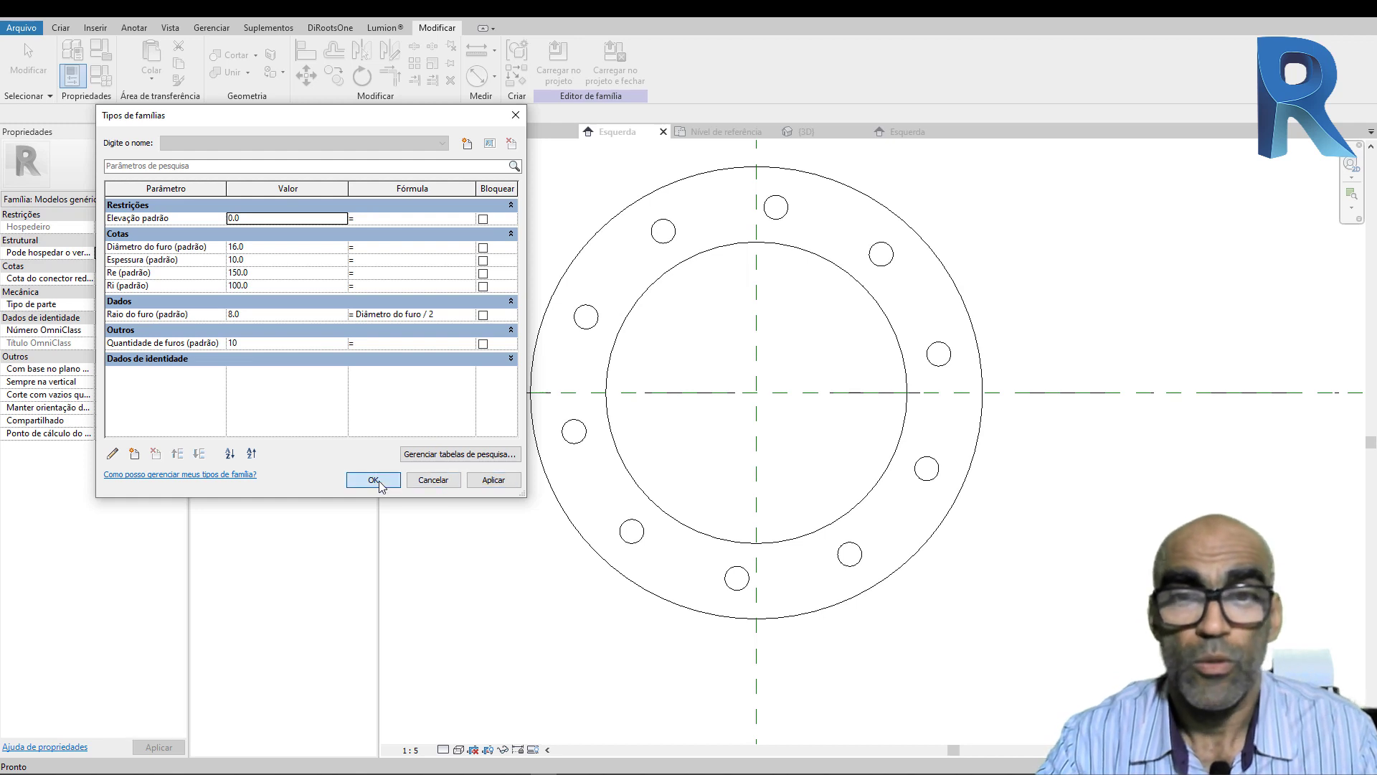
pyautogui.click(379, 481)
# Step: Examine how the arrayed holes are distributed around the ring and placed between its inner and outer edges
pyautogui.scroll(-1, 1053, 605)
pyautogui.moveTo(984, 671); pyautogui.dragTo(889, 630, button='middle')
pyautogui.scroll(-1, 888, 632)
pyautogui.scroll(2, 749, 608)
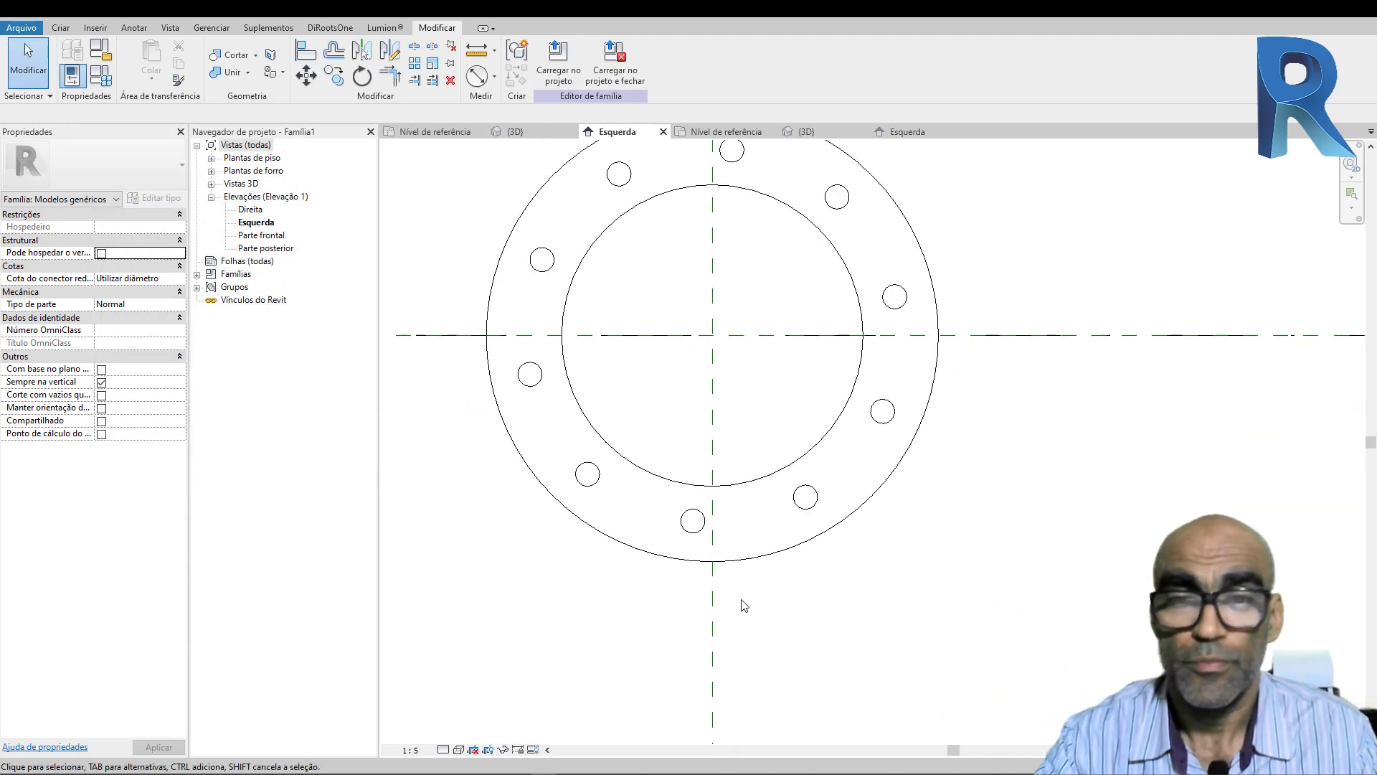
pyautogui.scroll(-1, 757, 600)
pyautogui.moveTo(959, 587); pyautogui.dragTo(955, 587, button='middle')
pyautogui.moveTo(876, 615); pyautogui.dragTo(868, 615, button='middle')
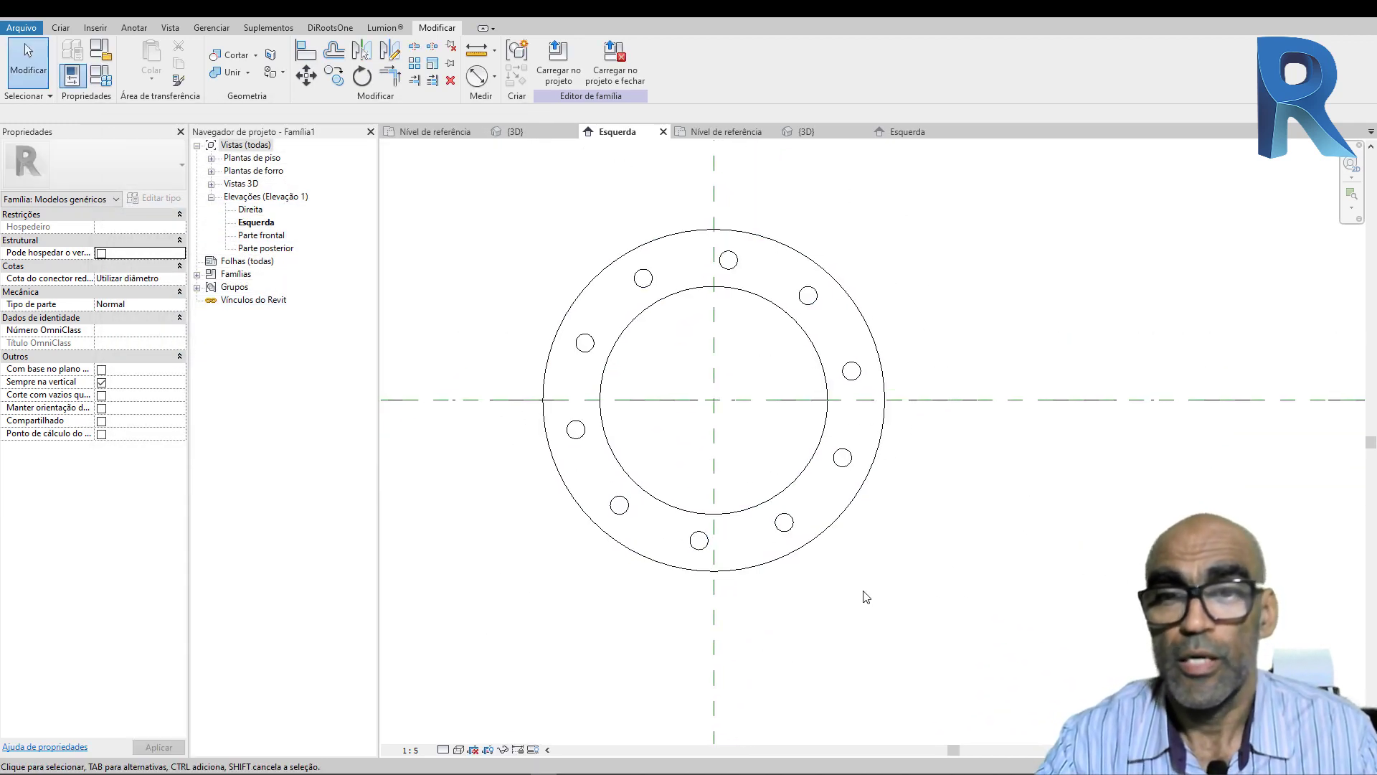
pyautogui.scroll(3, 780, 316)
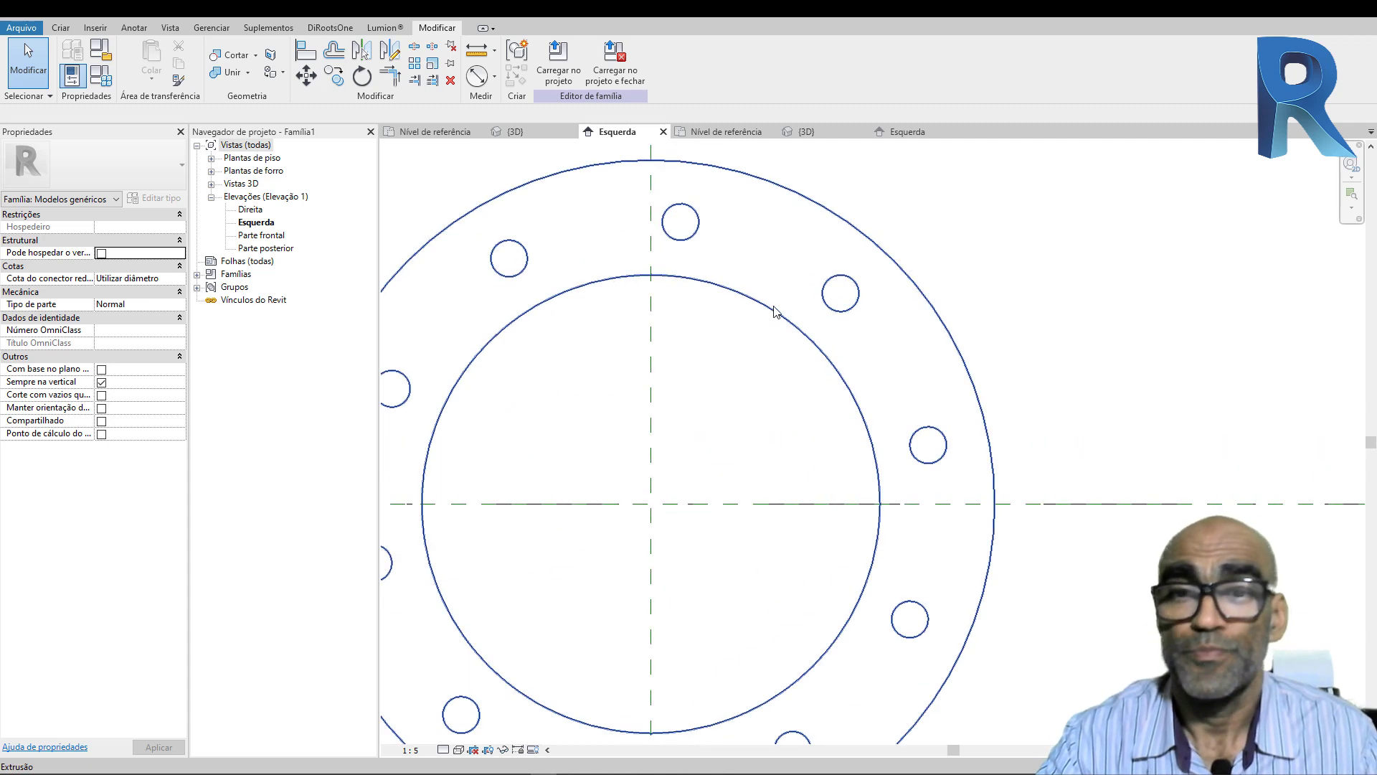
pyautogui.scroll(-1, 800, 295)
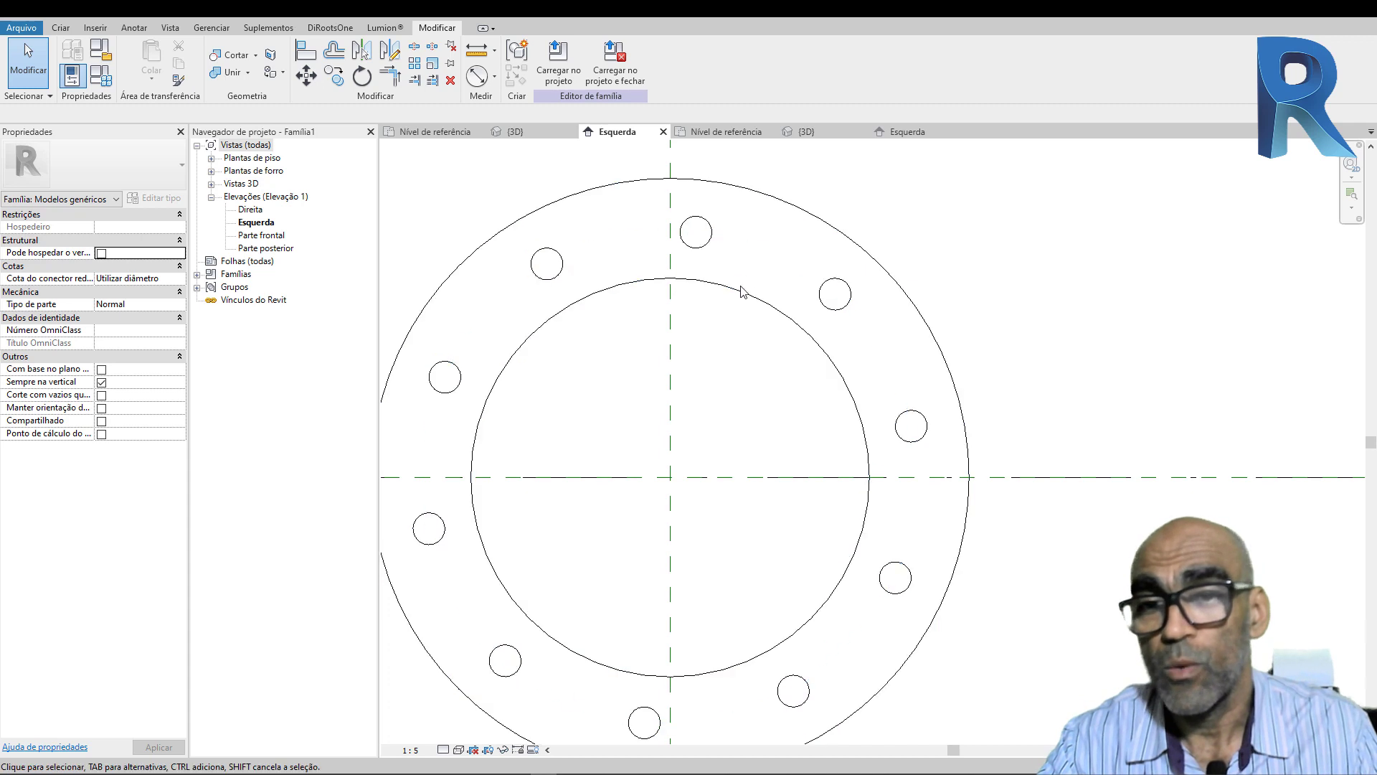
pyautogui.scroll(-2, 754, 229)
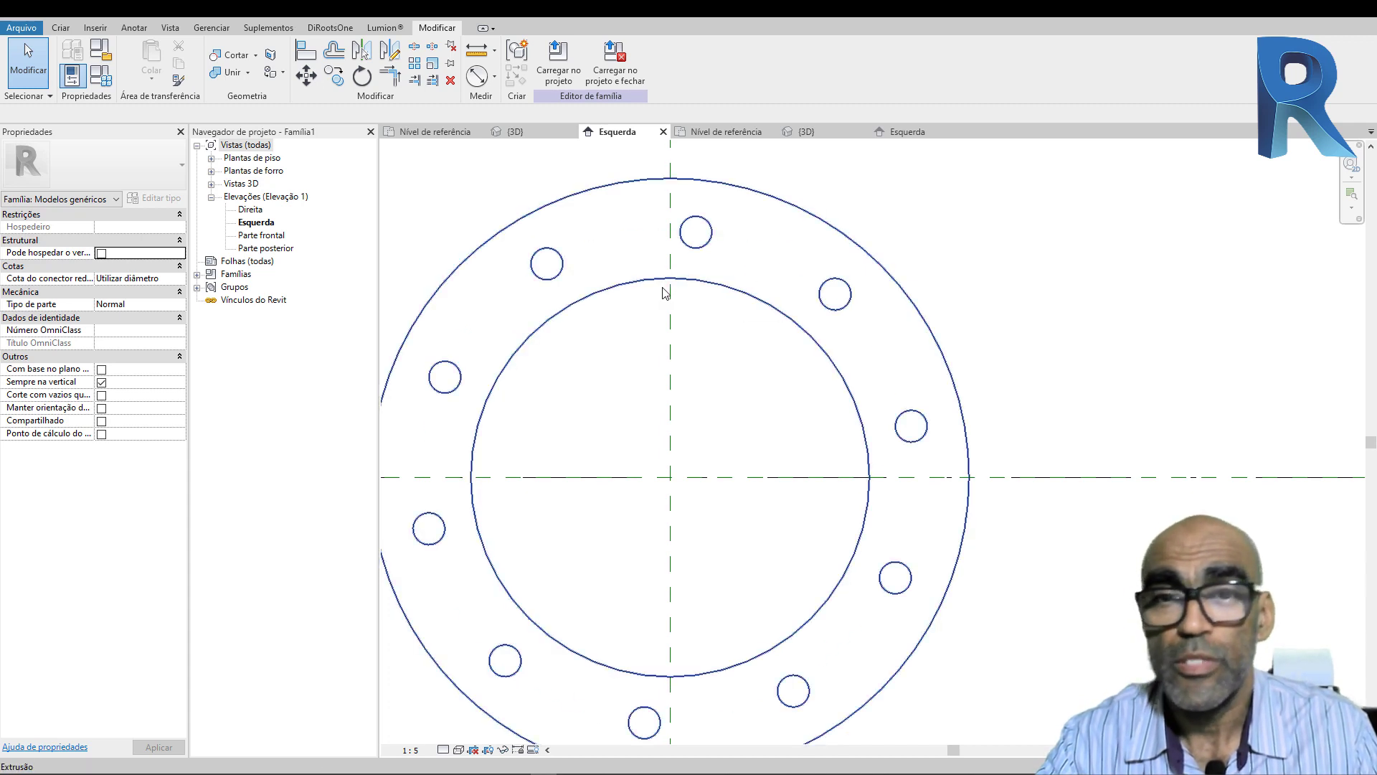
# Step: Create an instance family parameter named Raio da furação of type Comprimento
pyautogui.click(101, 76)
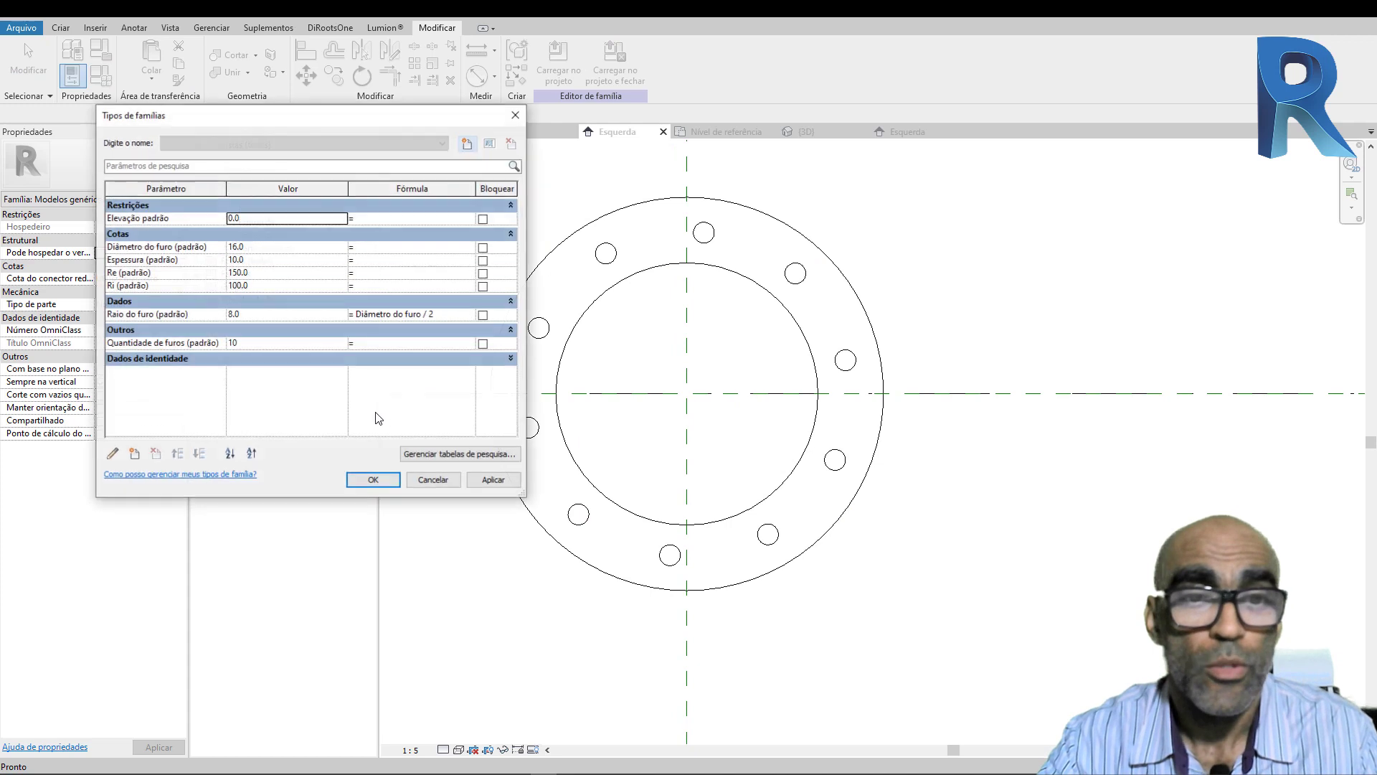
pyautogui.click(134, 453)
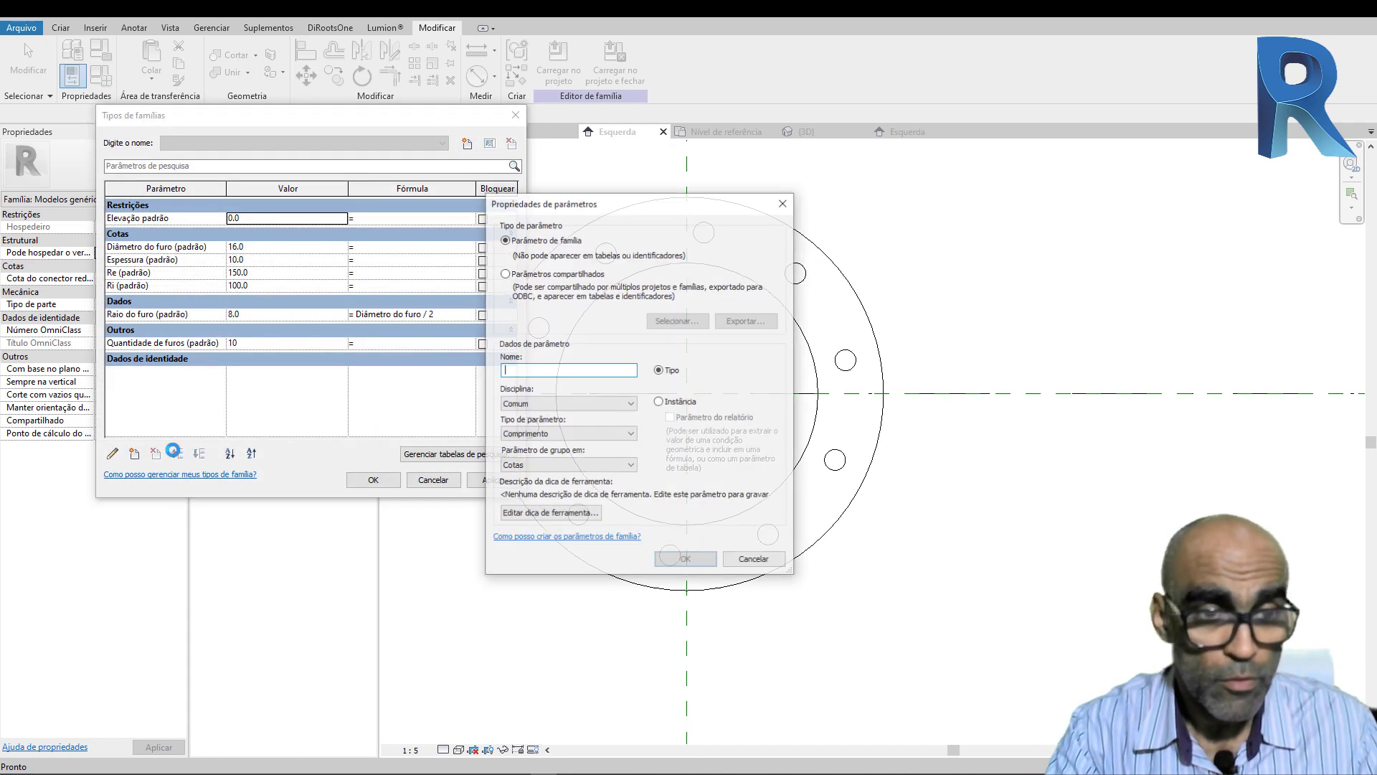
pyautogui.write('Raio do')
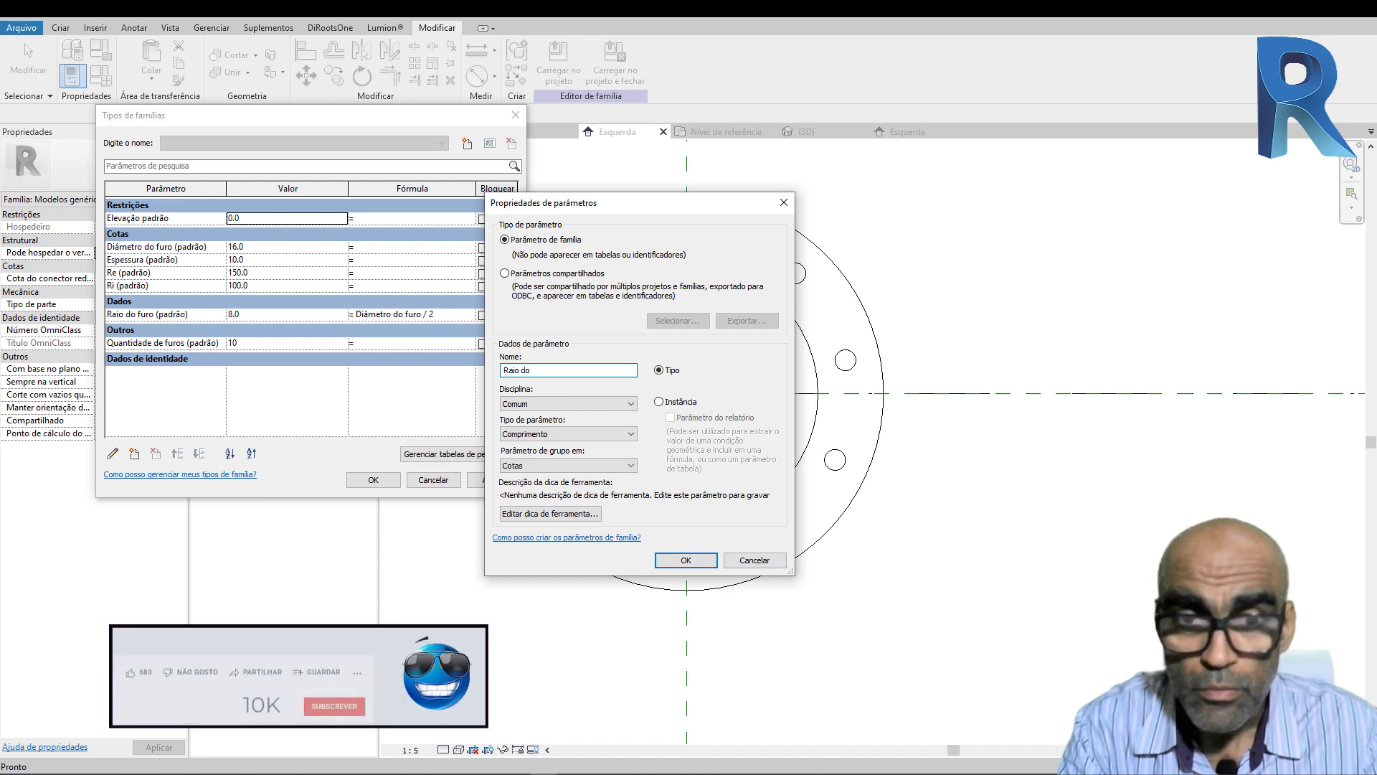
pyautogui.press('BackSpace')
pyautogui.press('BackSpace')
pyautogui.press('BackSpace')
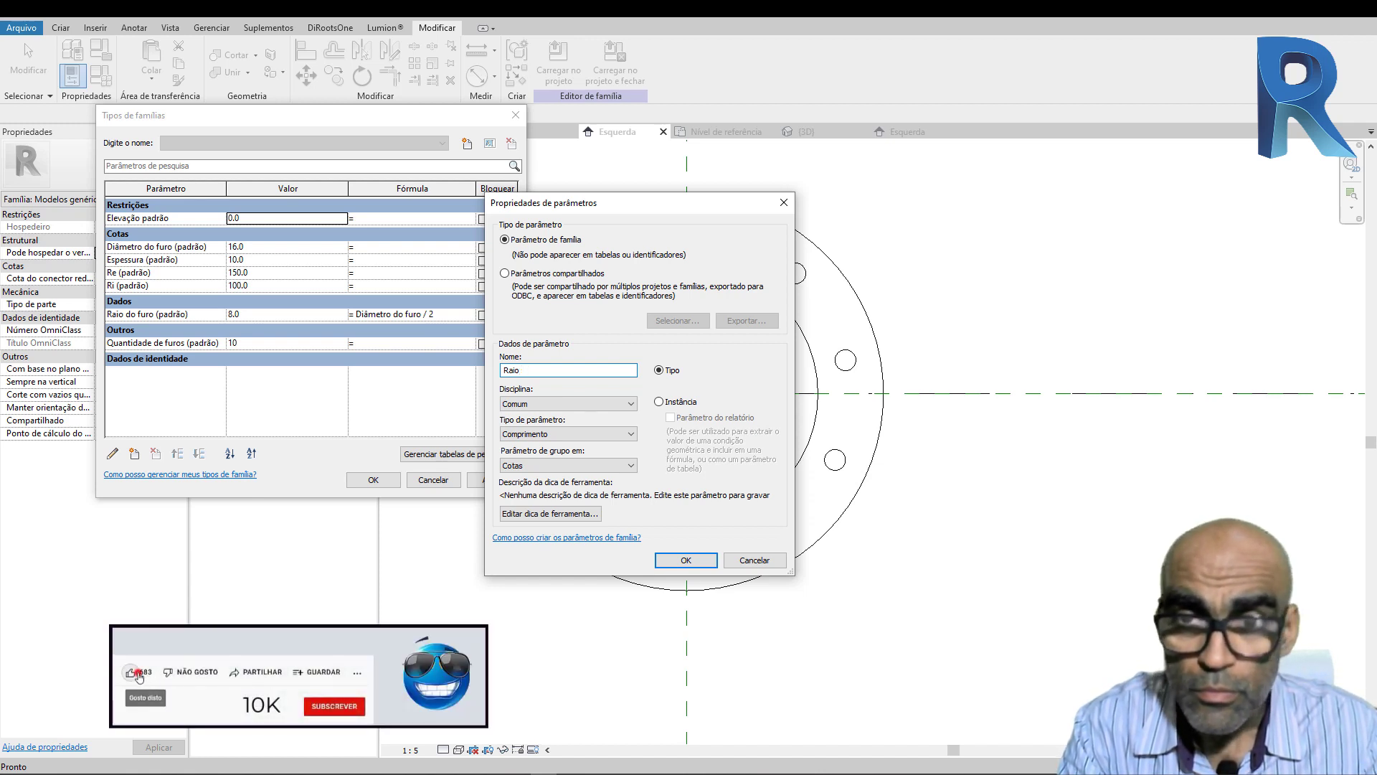
pyautogui.write('da furação')
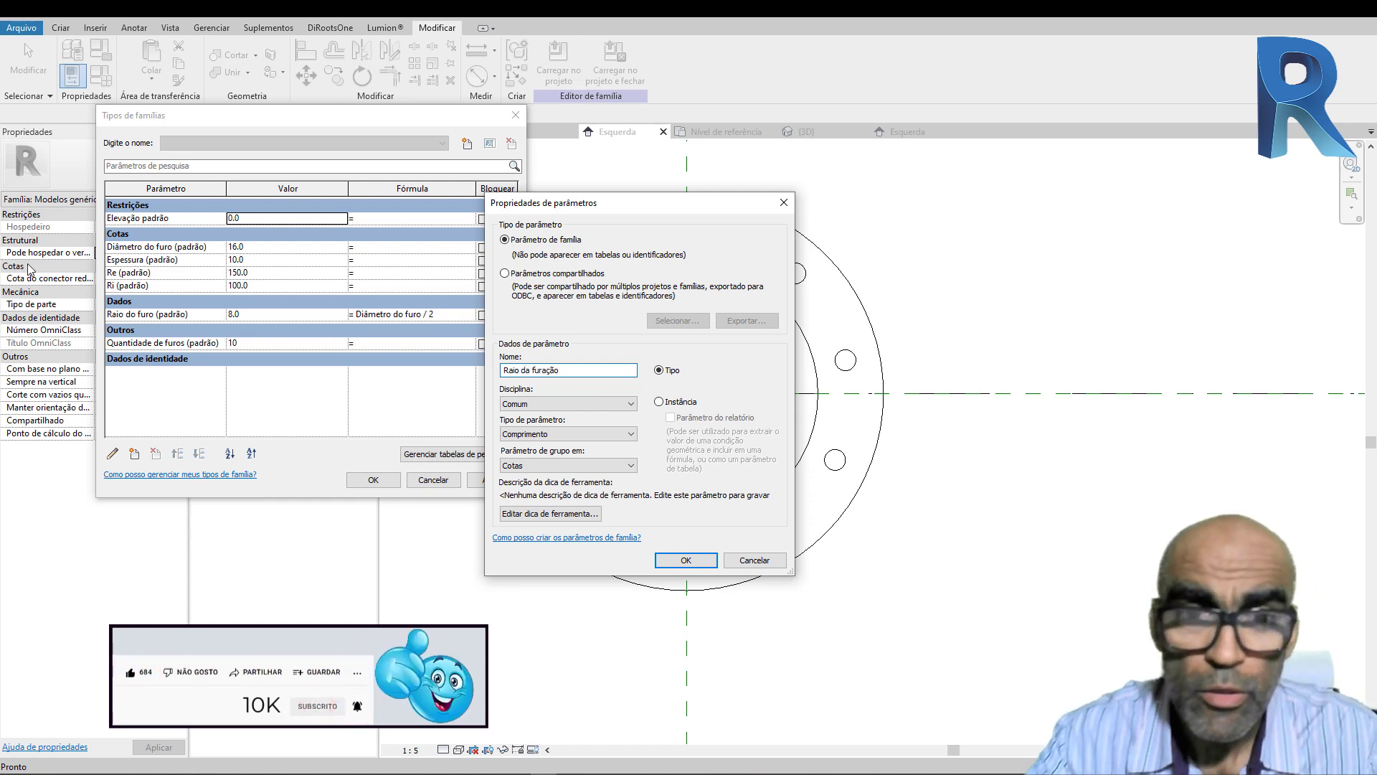
pyautogui.click(661, 403)
pyautogui.click(685, 560)
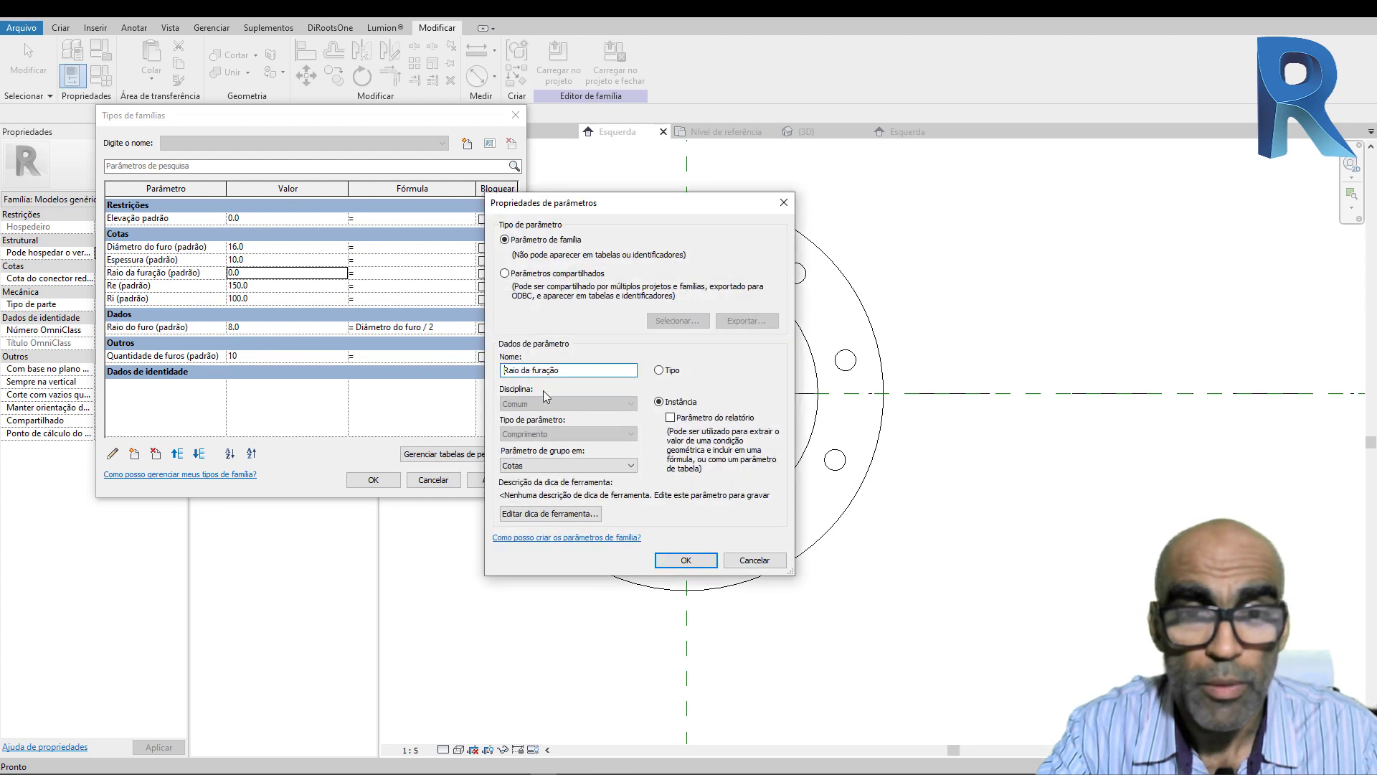
# Step: Move the Raio da furação parameter to the Dados parameter group
pyautogui.click(555, 465)
pyautogui.click(550, 493)
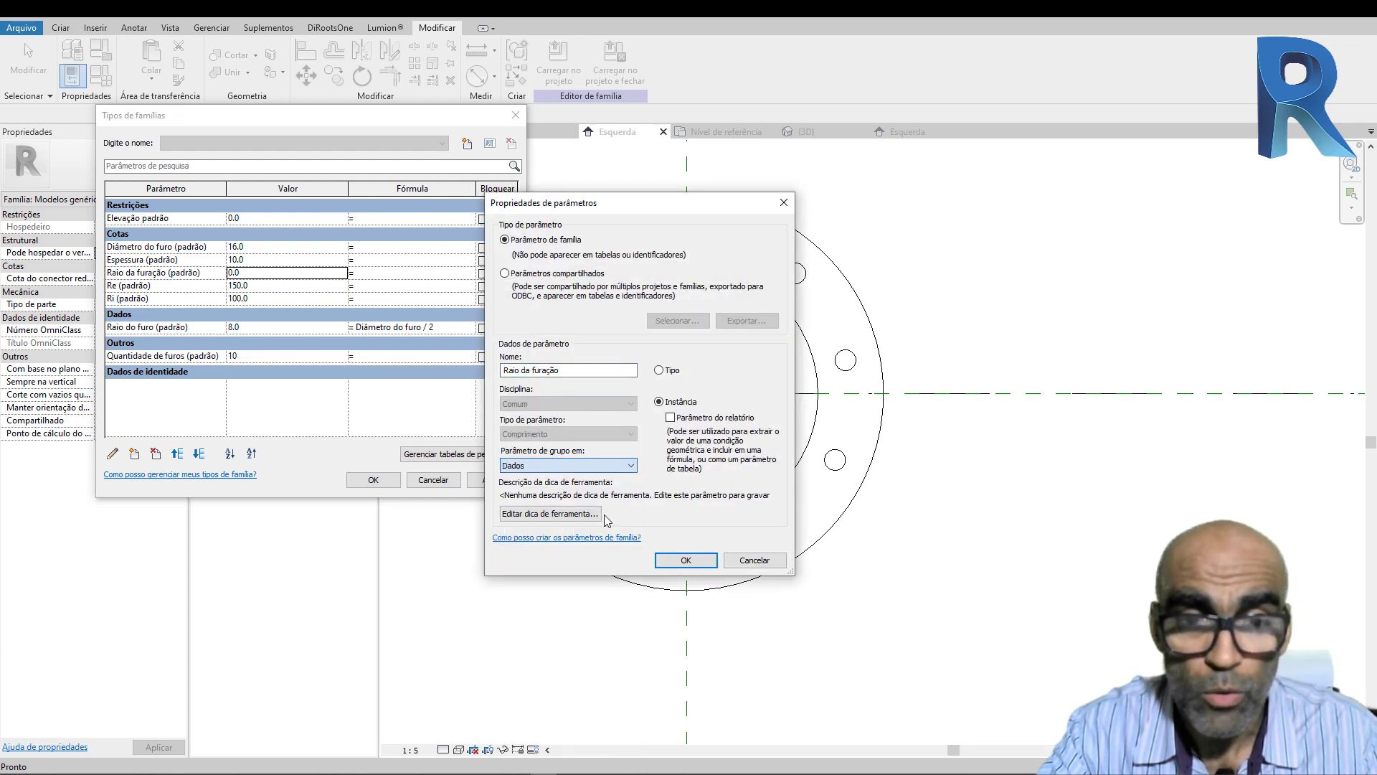
pyautogui.click(681, 560)
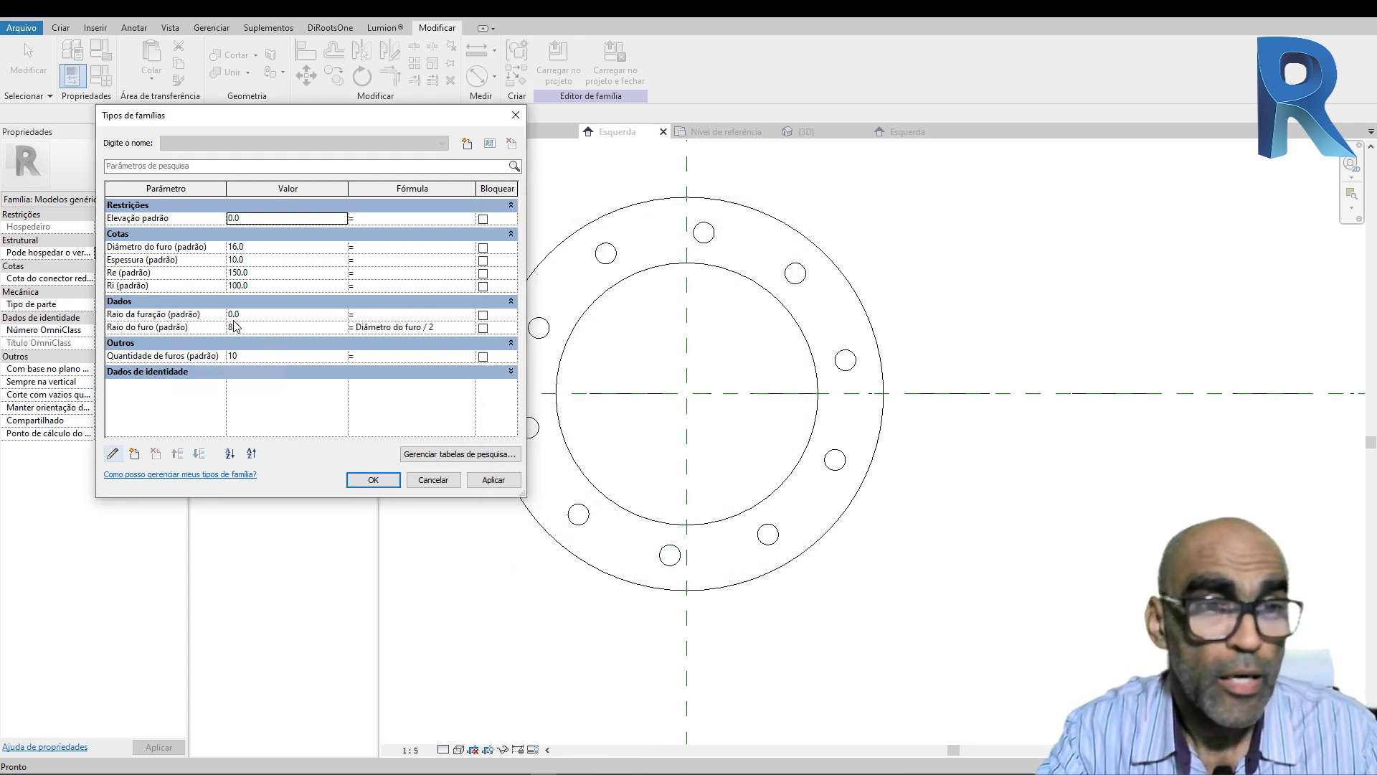
# Step: Give Raio da furação the formula (Re + Ri) / 2 and accept the family type changes
pyautogui.click(391, 314)
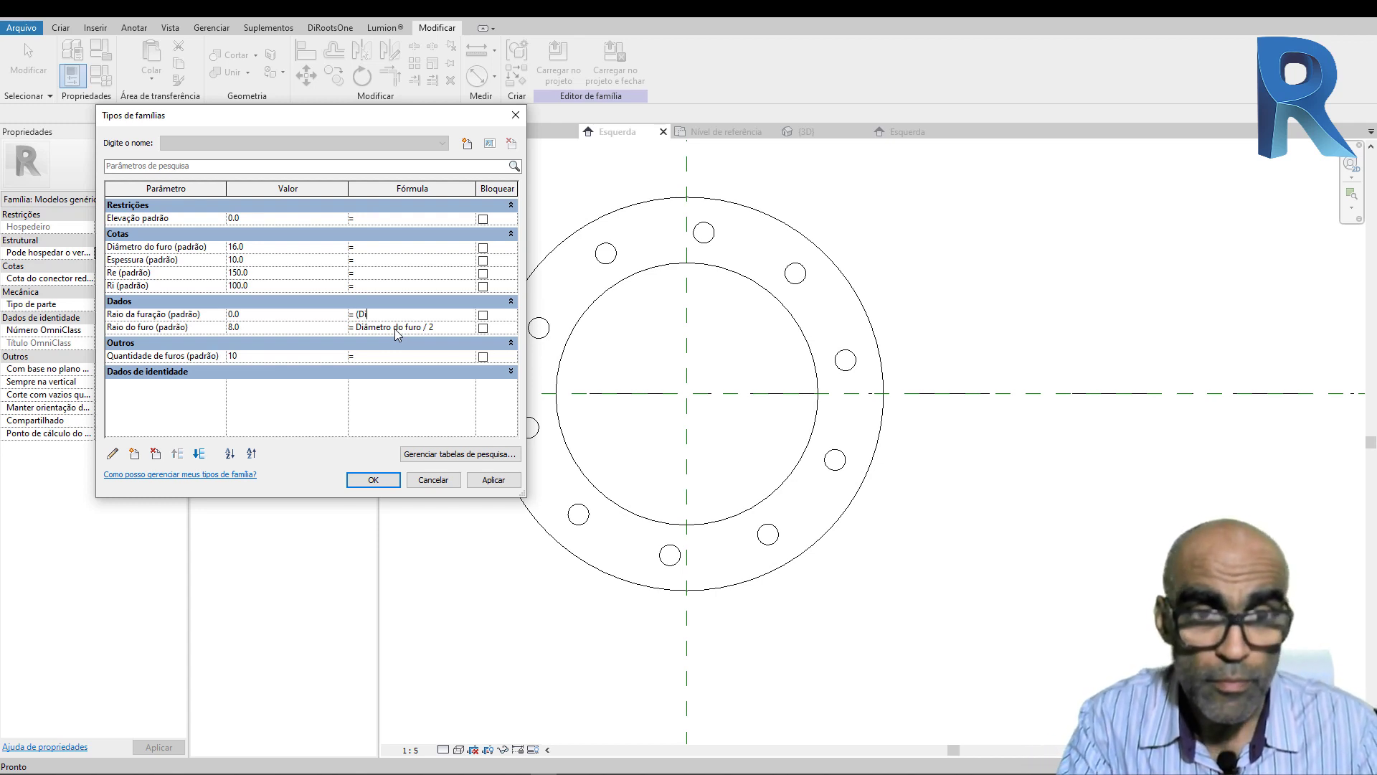
pyautogui.write('(Diâmetro')
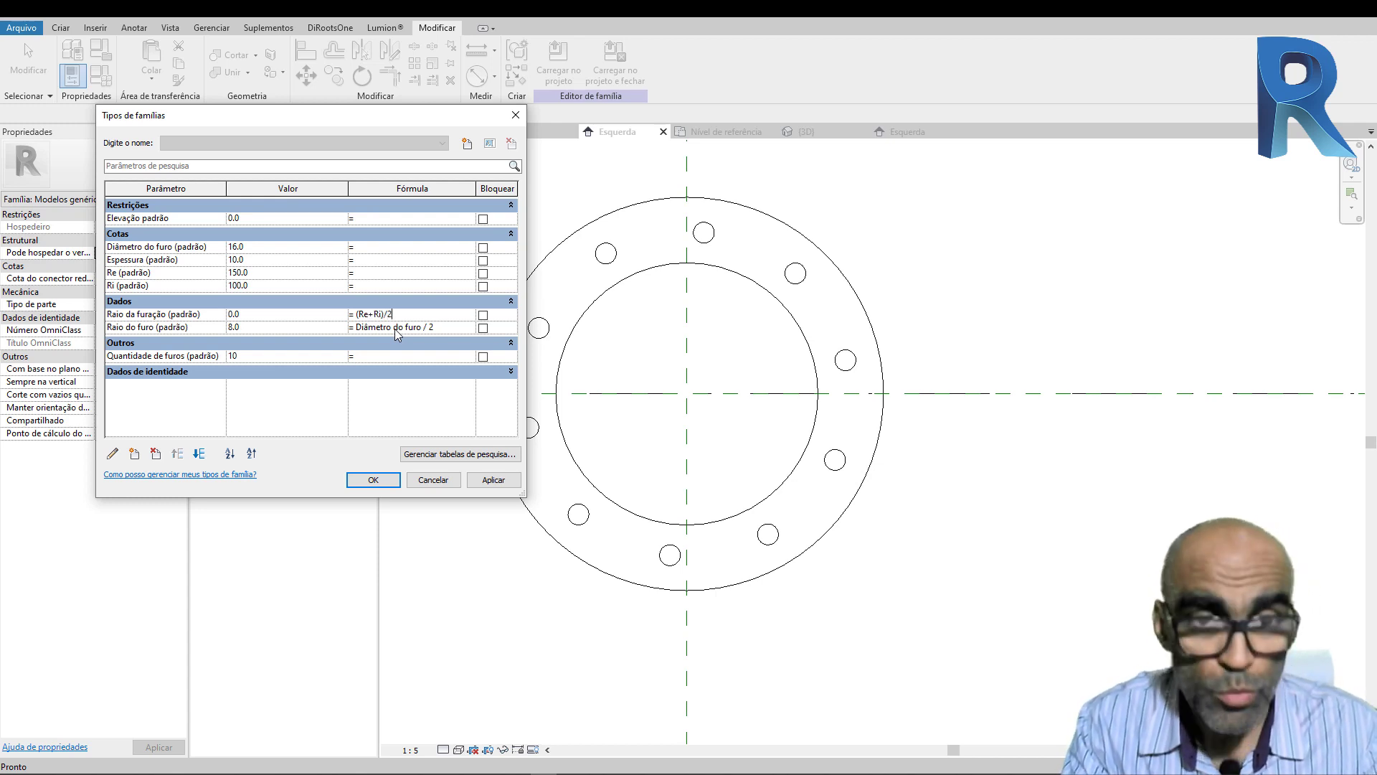
pyautogui.press('Tab')
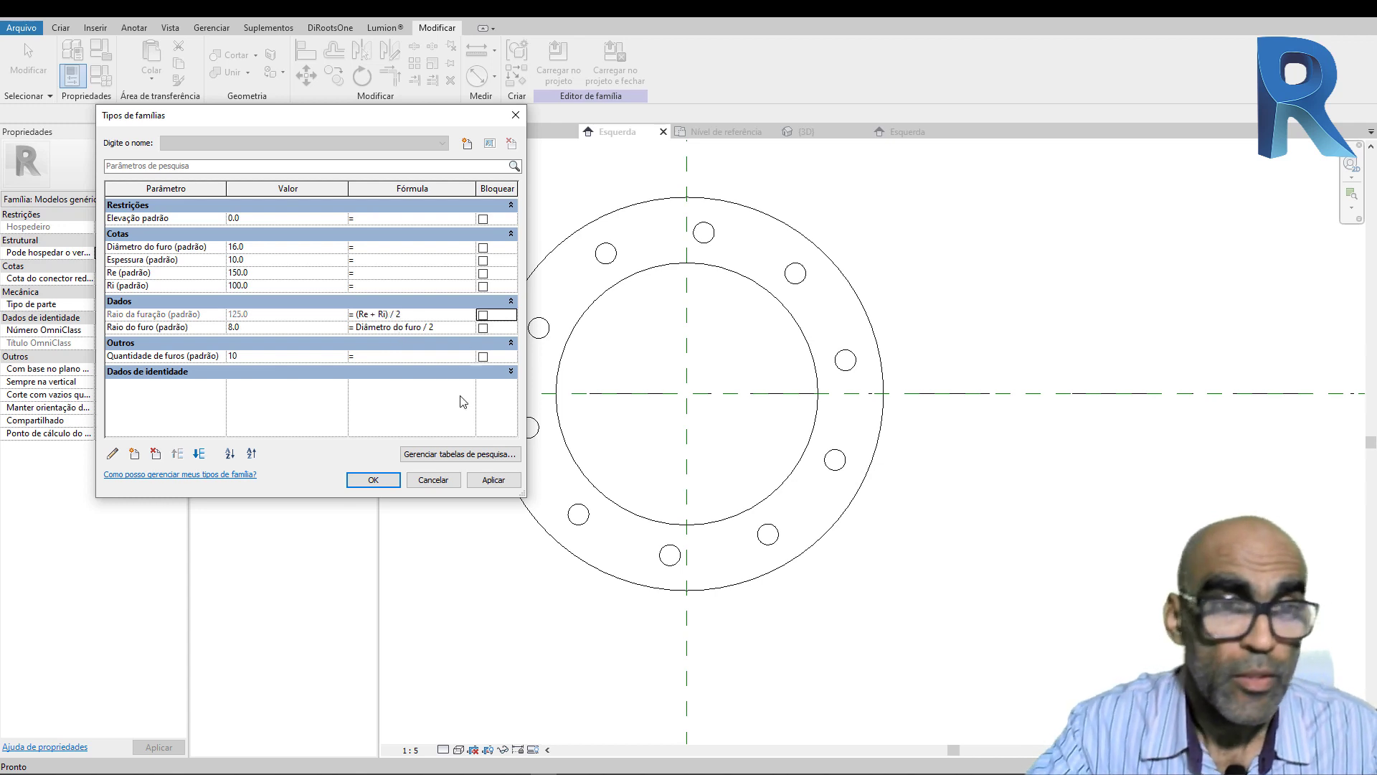
pyautogui.click(376, 480)
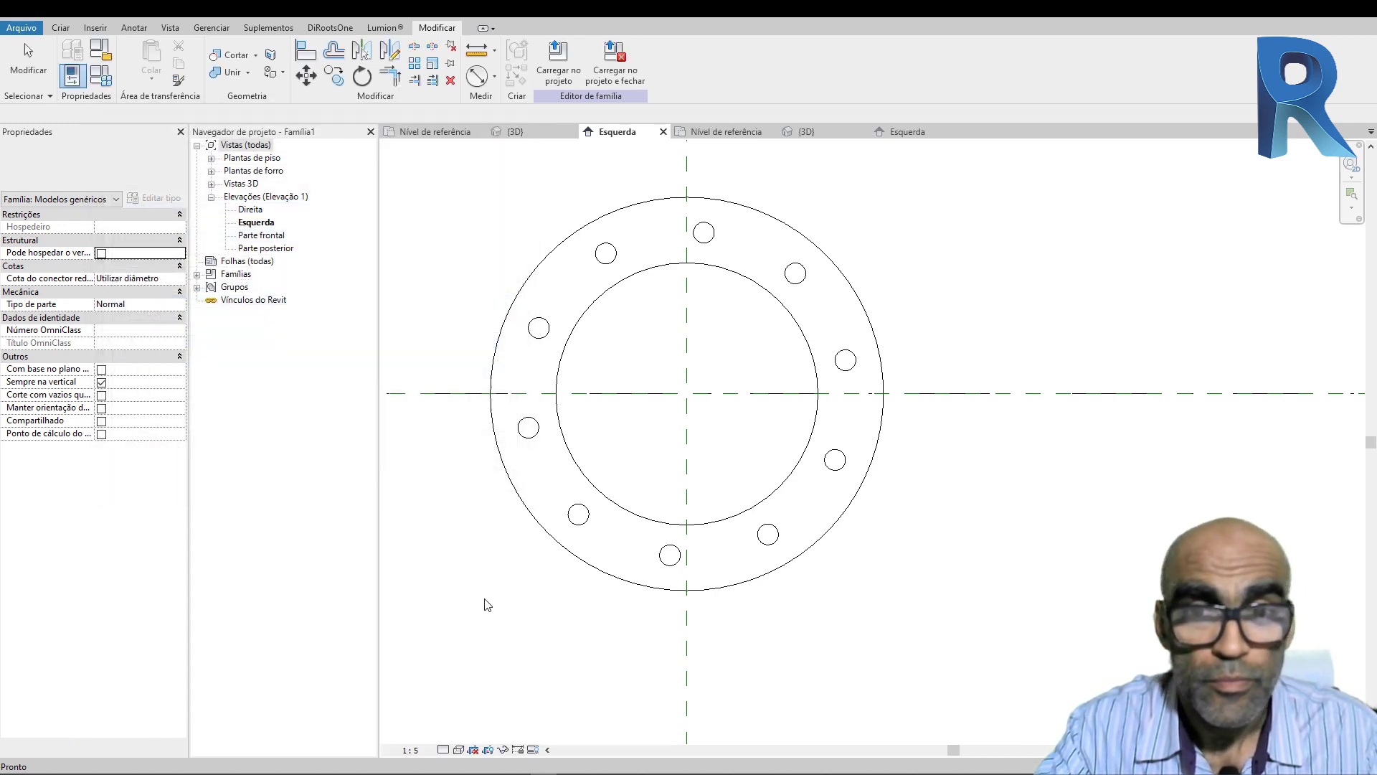
# Step: Make the radial hole array's temporary radius dimension permanent in the Esquerda elevation
pyautogui.click(835, 460)
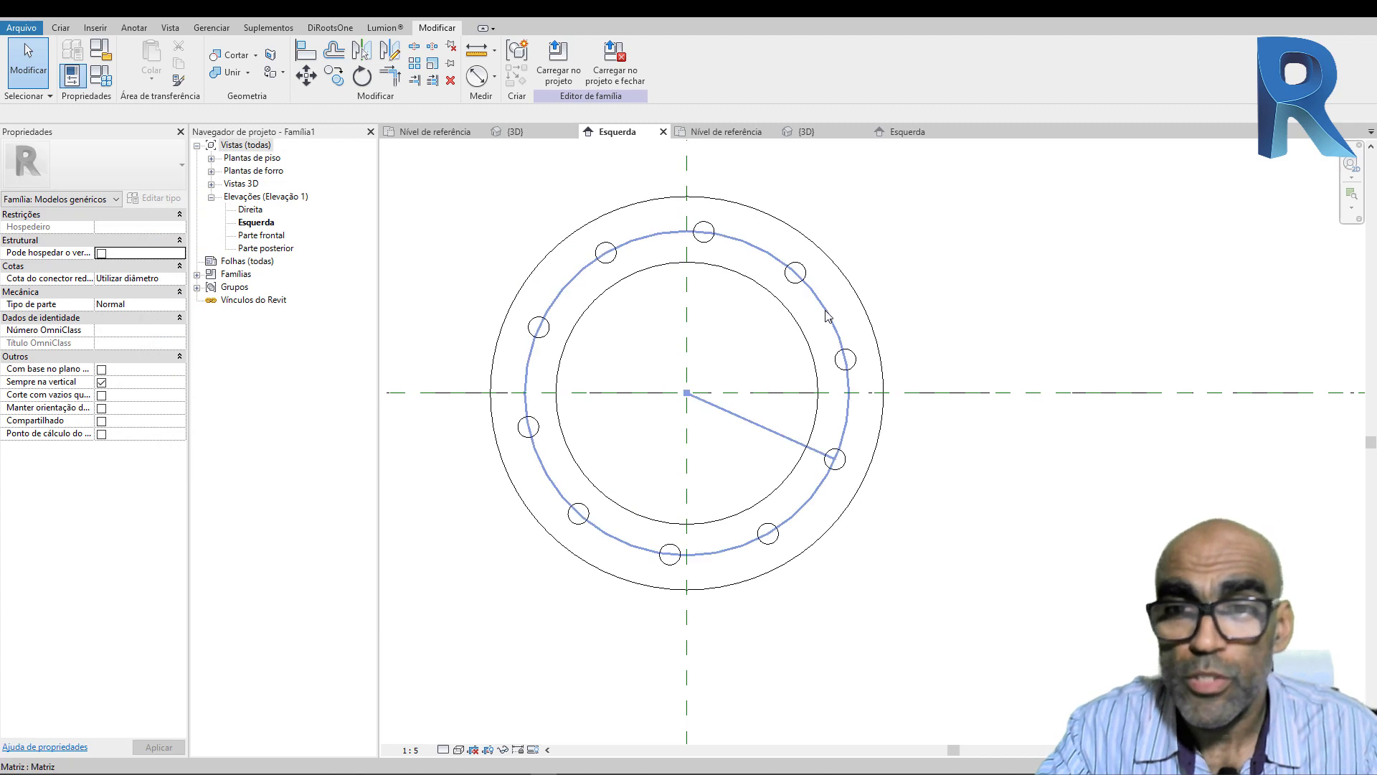
pyautogui.scroll(1, 699, 342)
pyautogui.scroll(1, 710, 343)
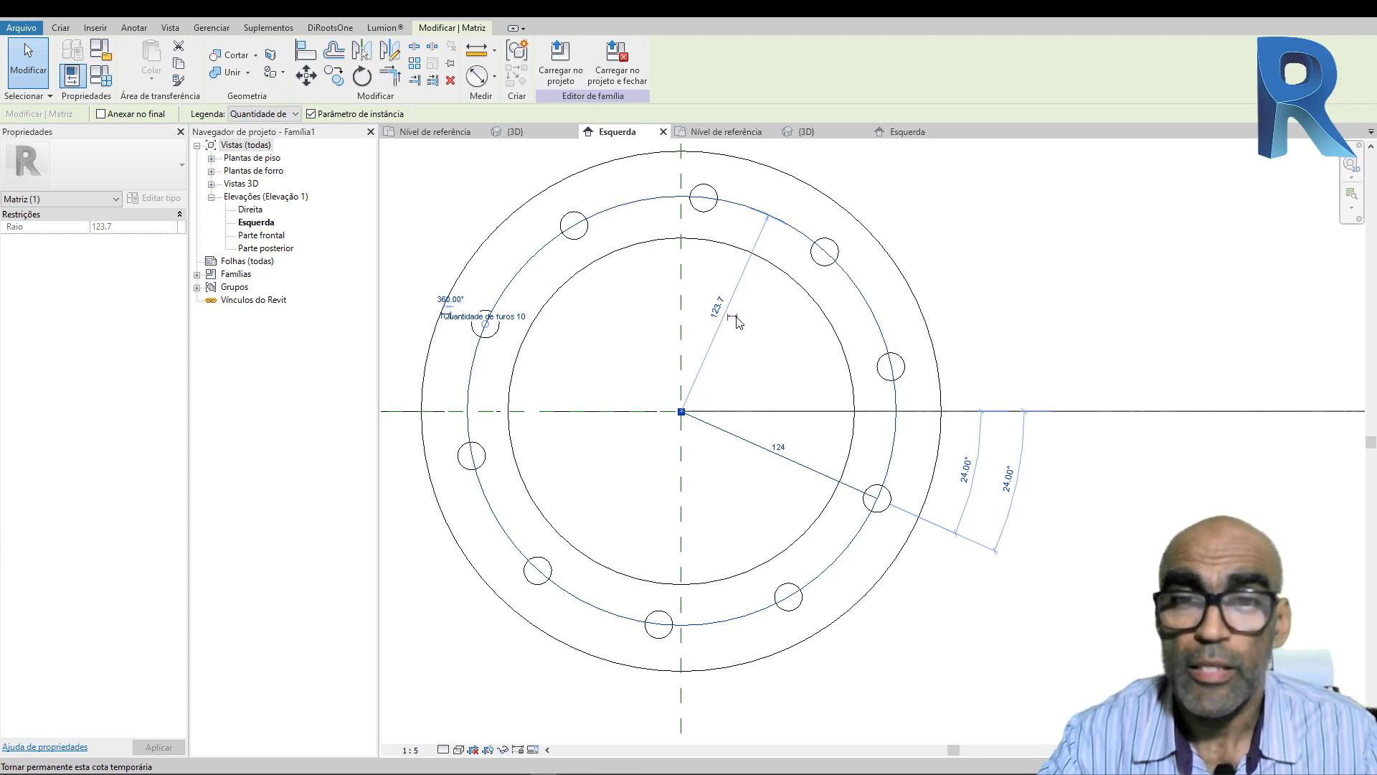
pyautogui.click(733, 317)
pyautogui.click(1111, 561)
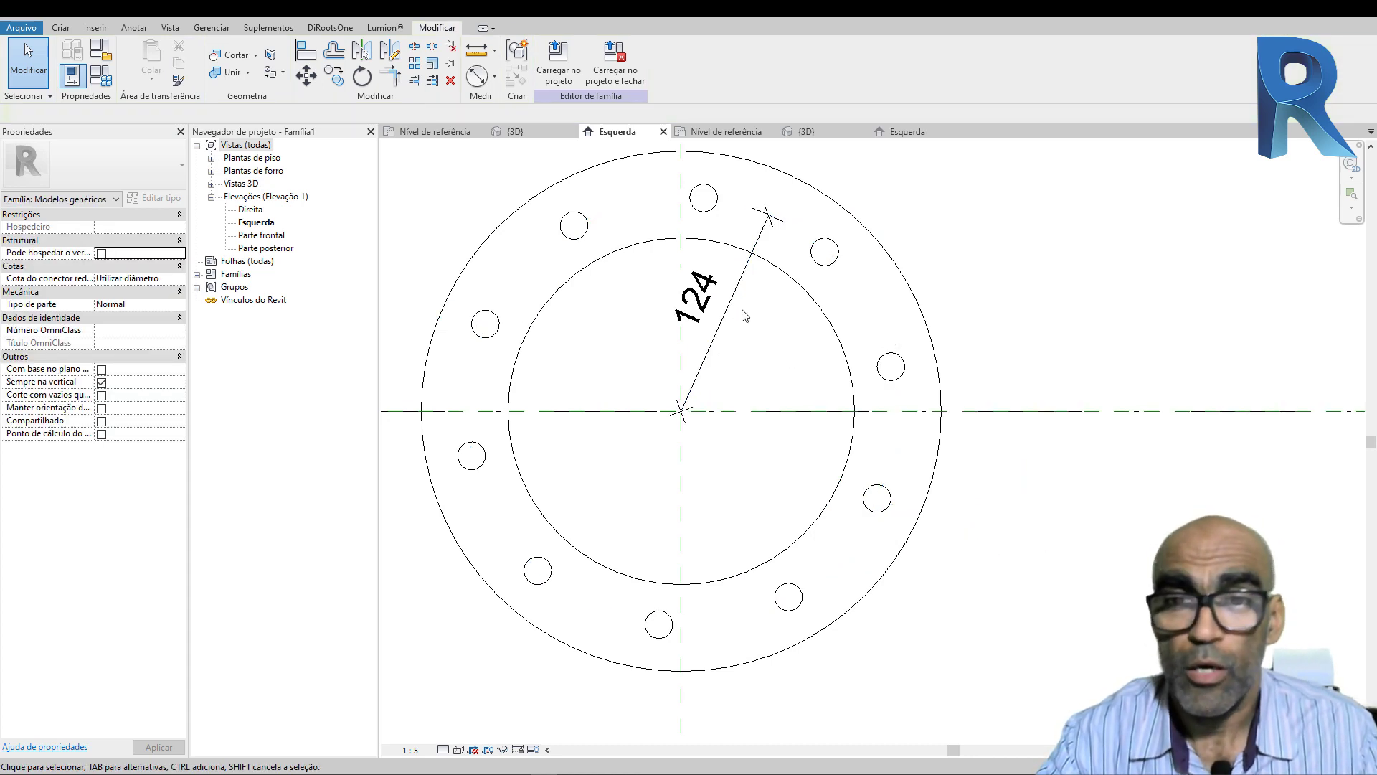
# Step: Label the radial dimension of the hole array with the Raio da furação parameter
pyautogui.click(743, 290)
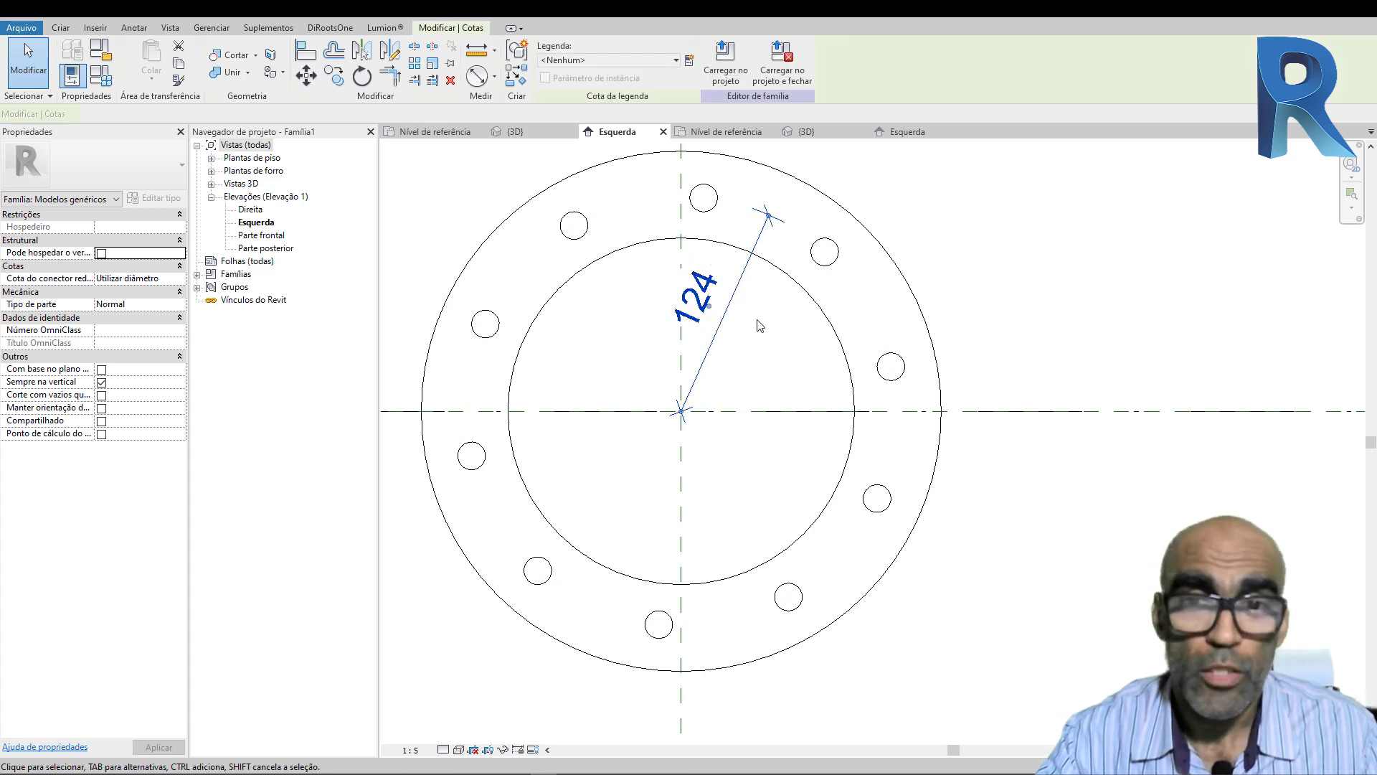
pyautogui.click(676, 60)
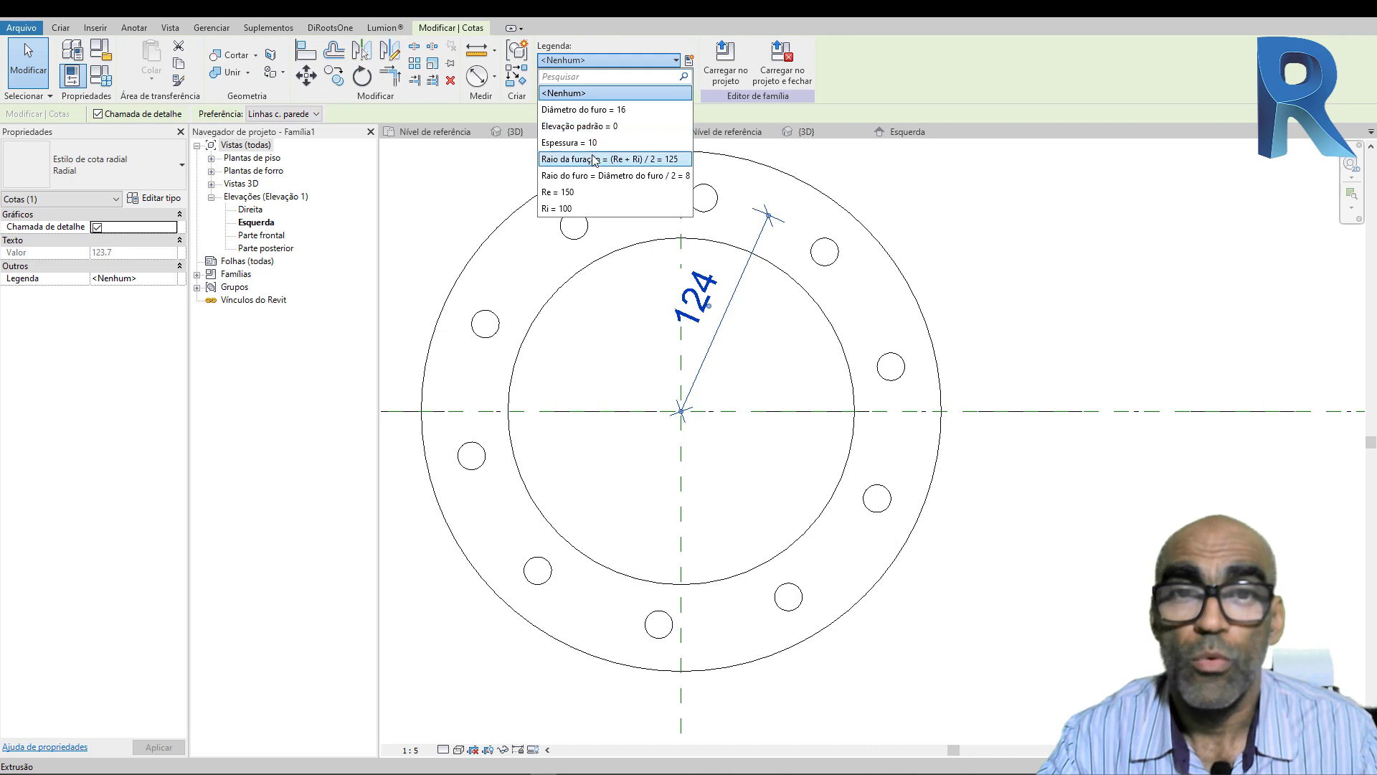
pyautogui.click(594, 160)
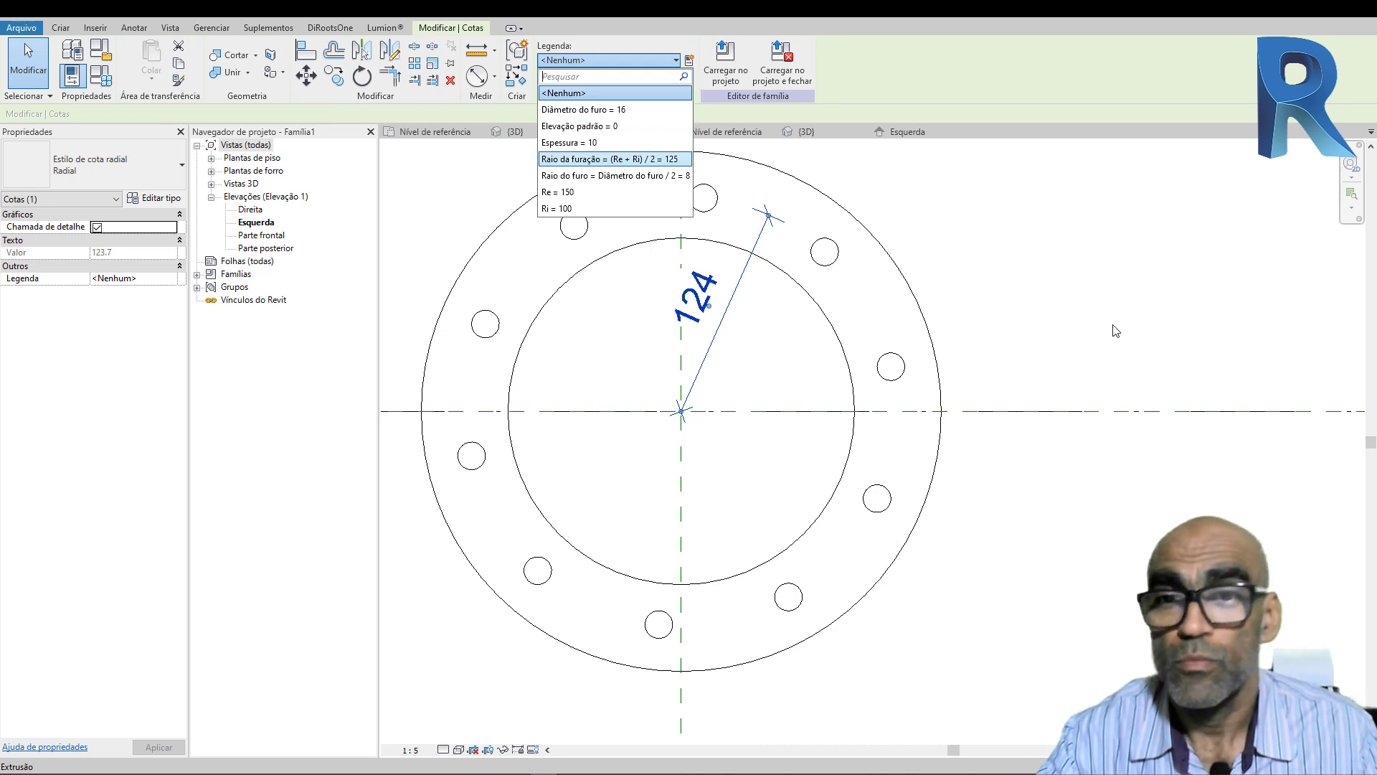
pyautogui.click(1112, 327)
pyautogui.scroll(-2, 990, 314)
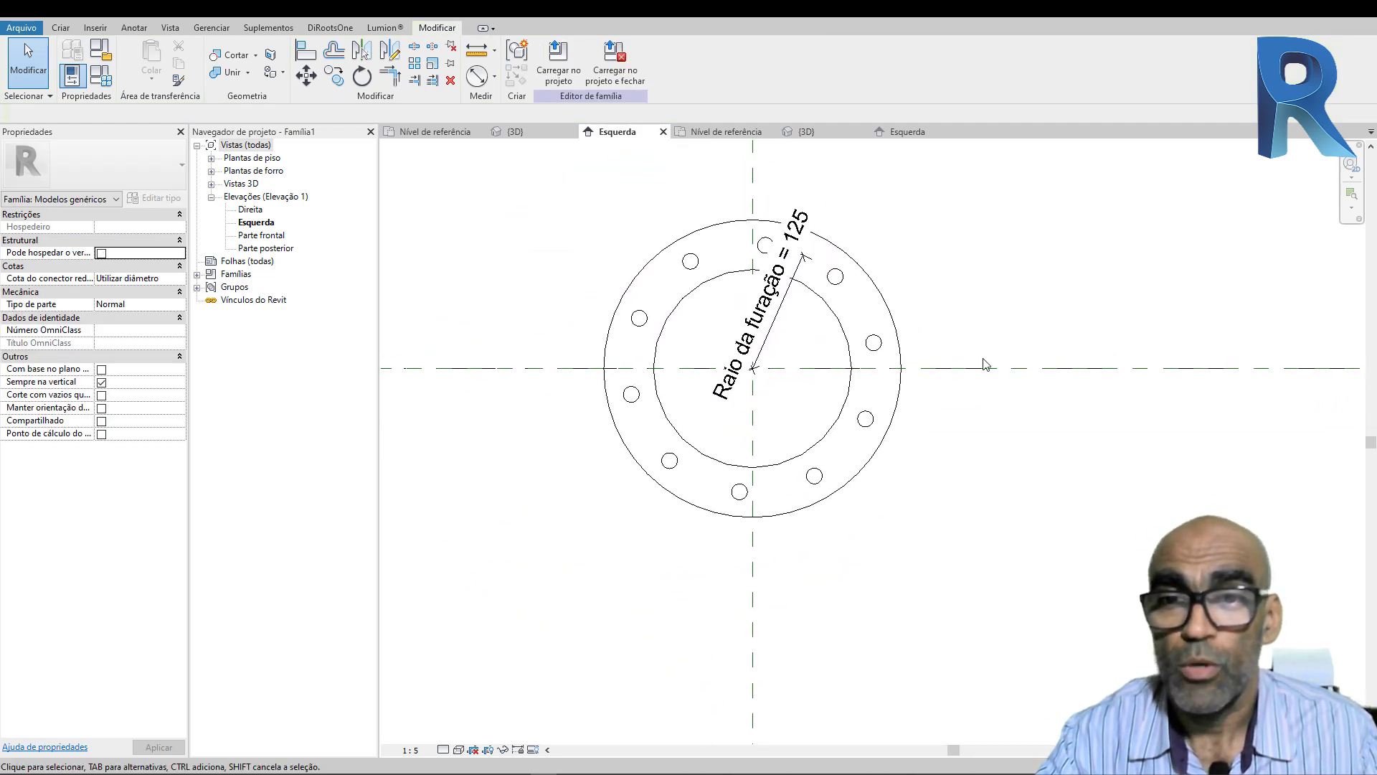
pyautogui.moveTo(983, 363); pyautogui.dragTo(909, 381, button='middle')
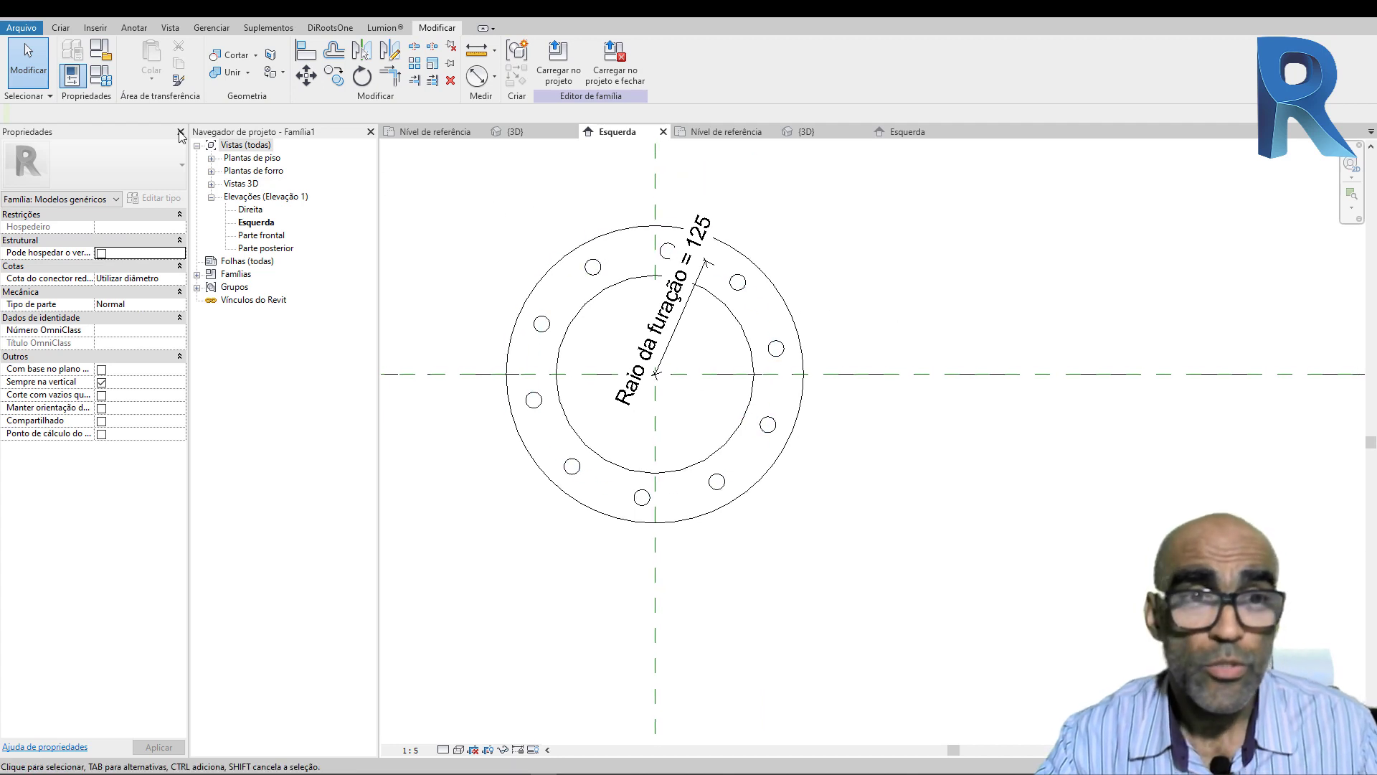
# Step: Set the Re parameter to 200 in the family types and apply it to the flange
pyautogui.click(106, 80)
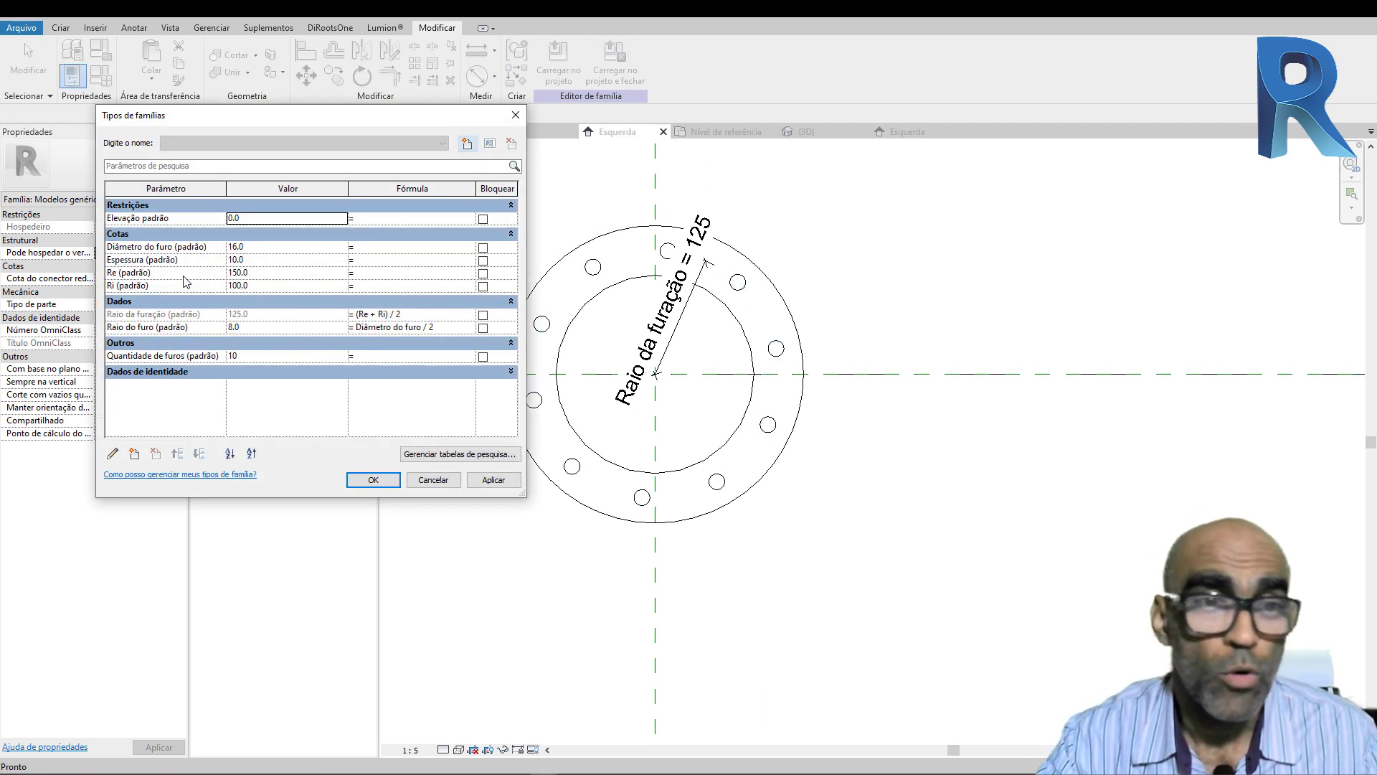
pyautogui.click(261, 276)
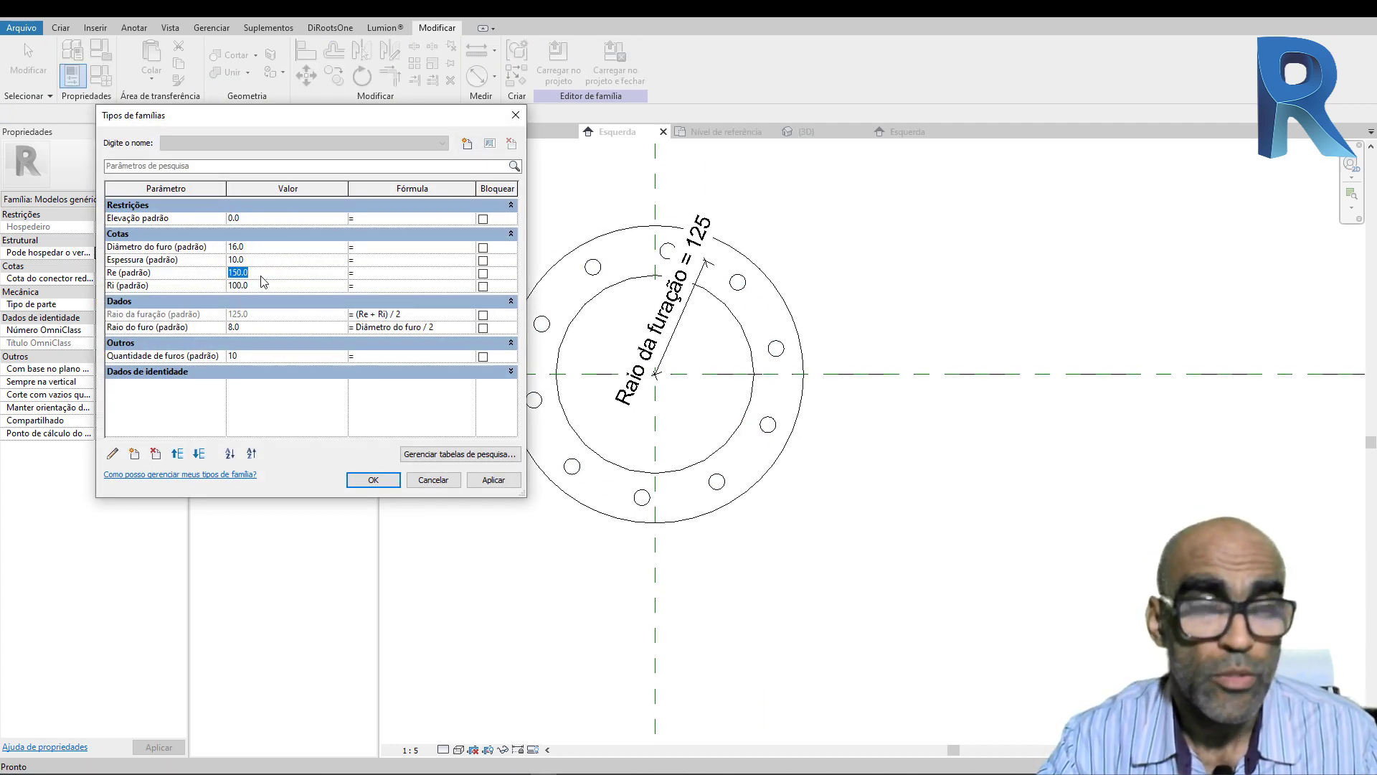
pyautogui.write('200')
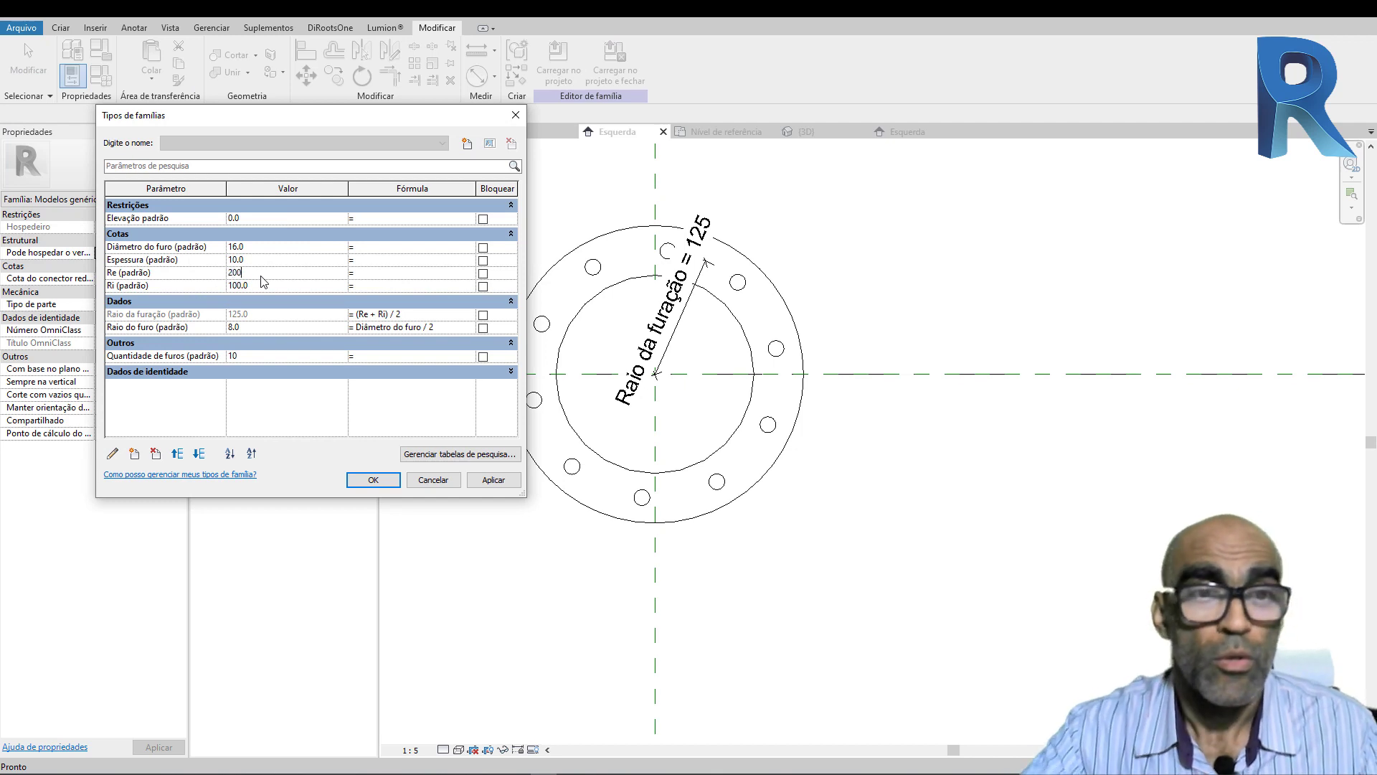
pyautogui.click(485, 484)
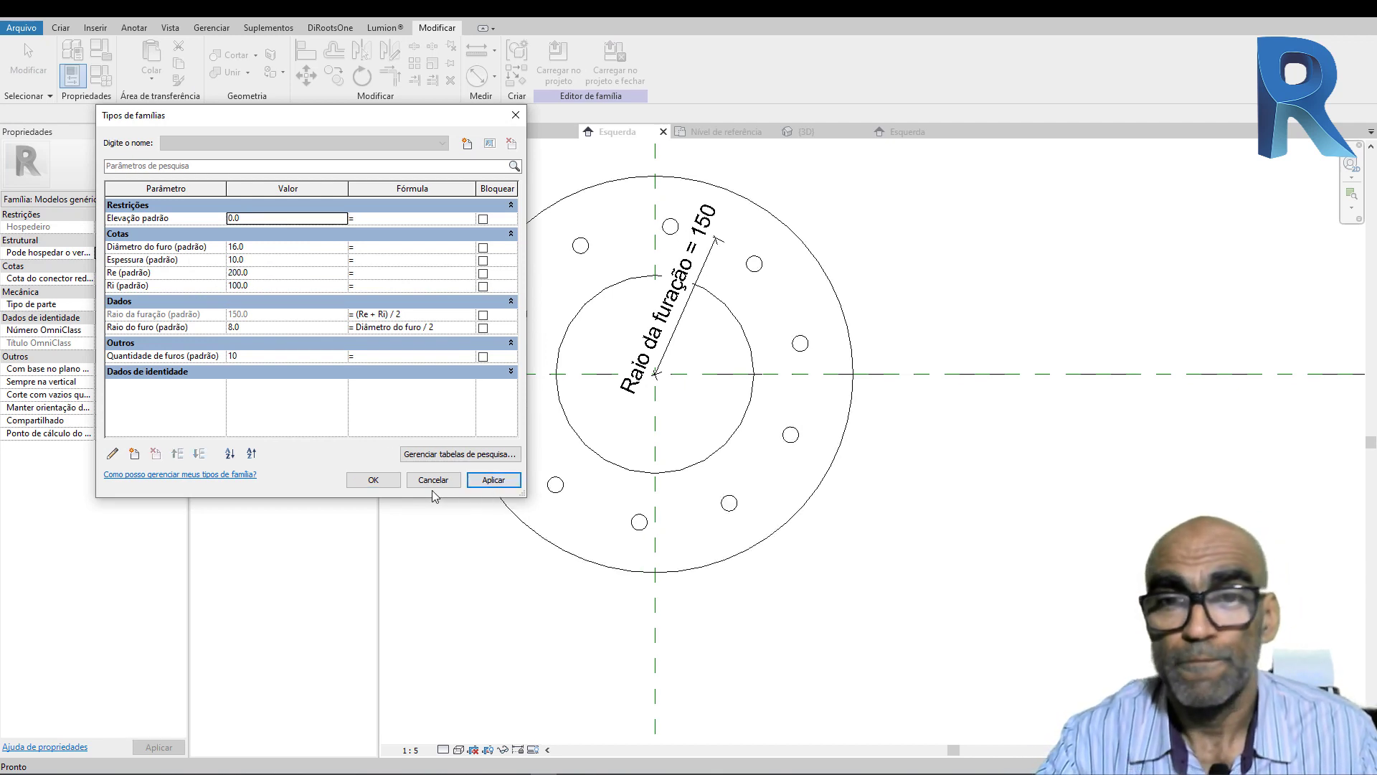
pyautogui.click(373, 479)
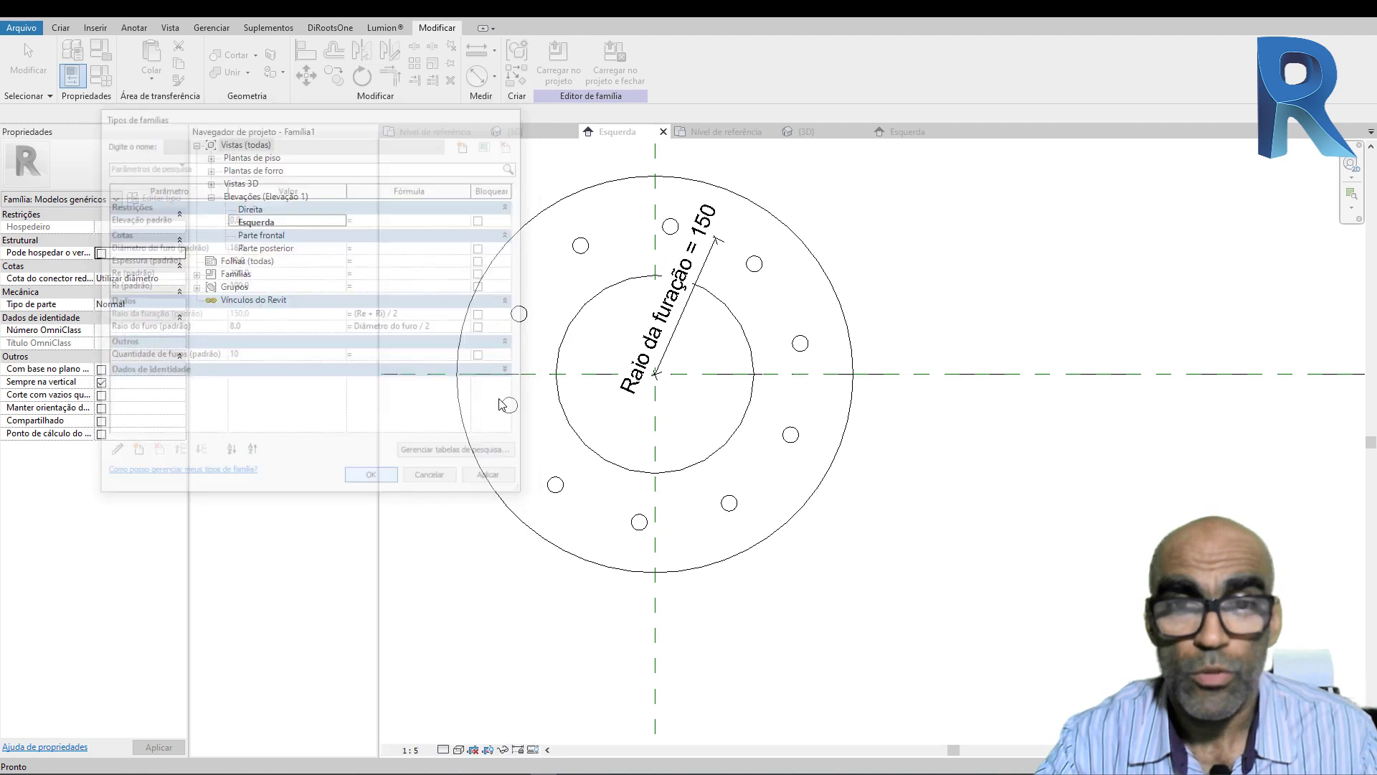
pyautogui.scroll(2, 587, 270)
pyautogui.scroll(2, 586, 270)
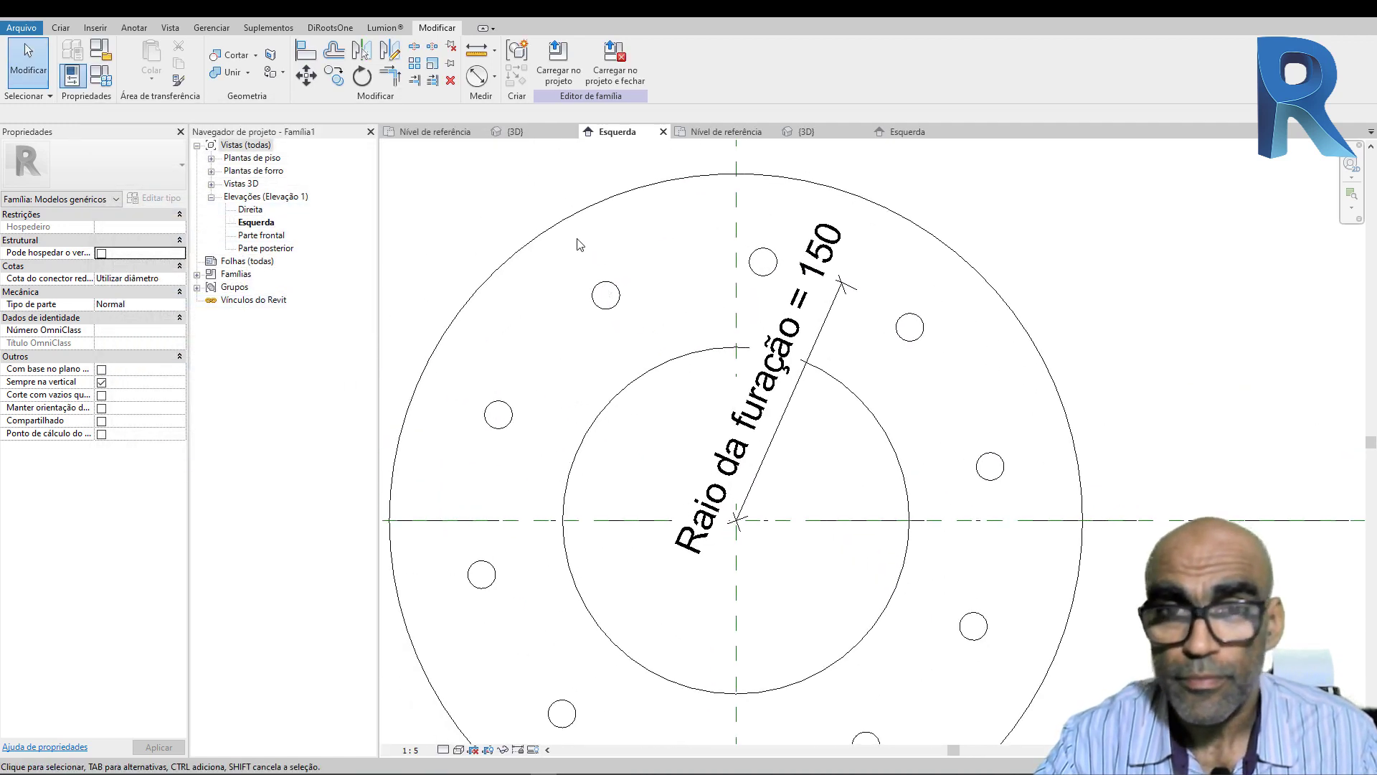
# Step: Set the Ri parameter to 180 in the family types and apply it to the flange
pyautogui.click(102, 76)
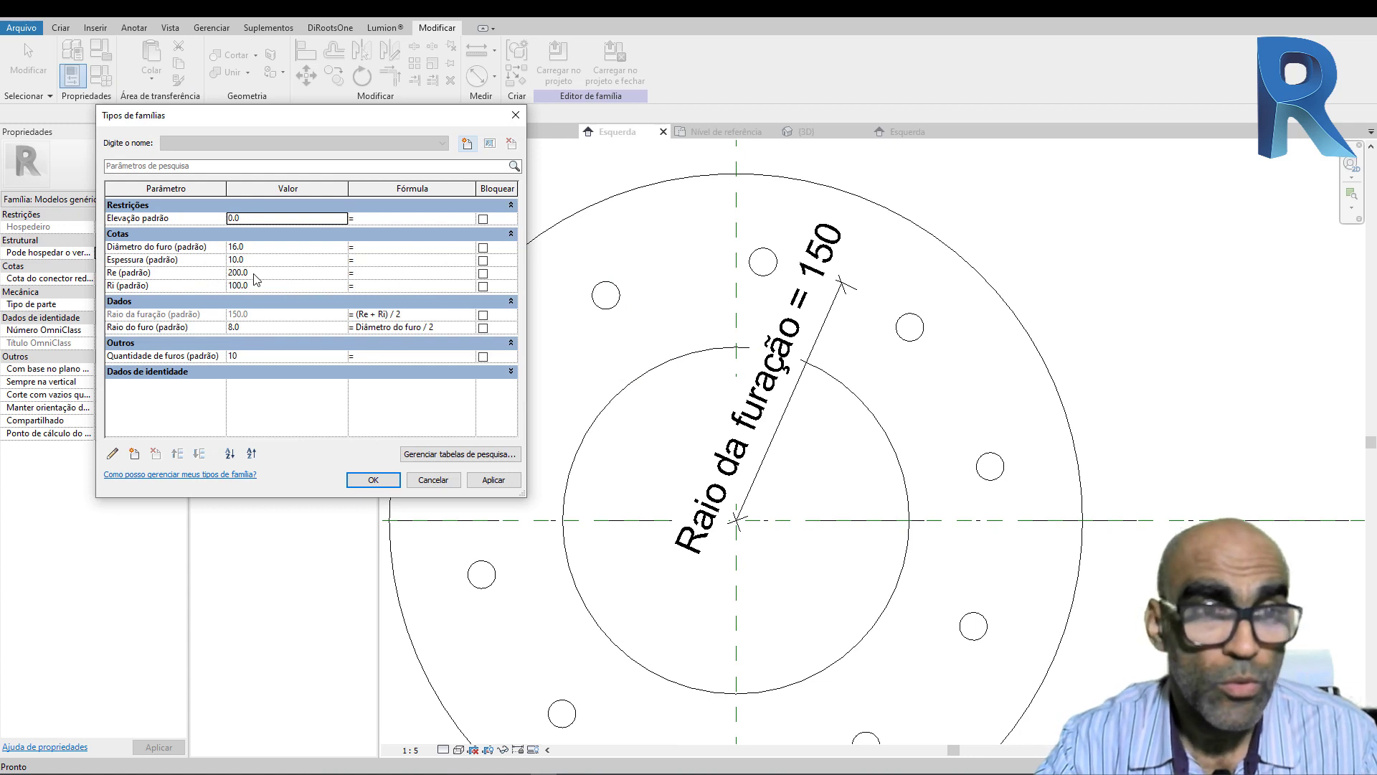
pyautogui.click(263, 287)
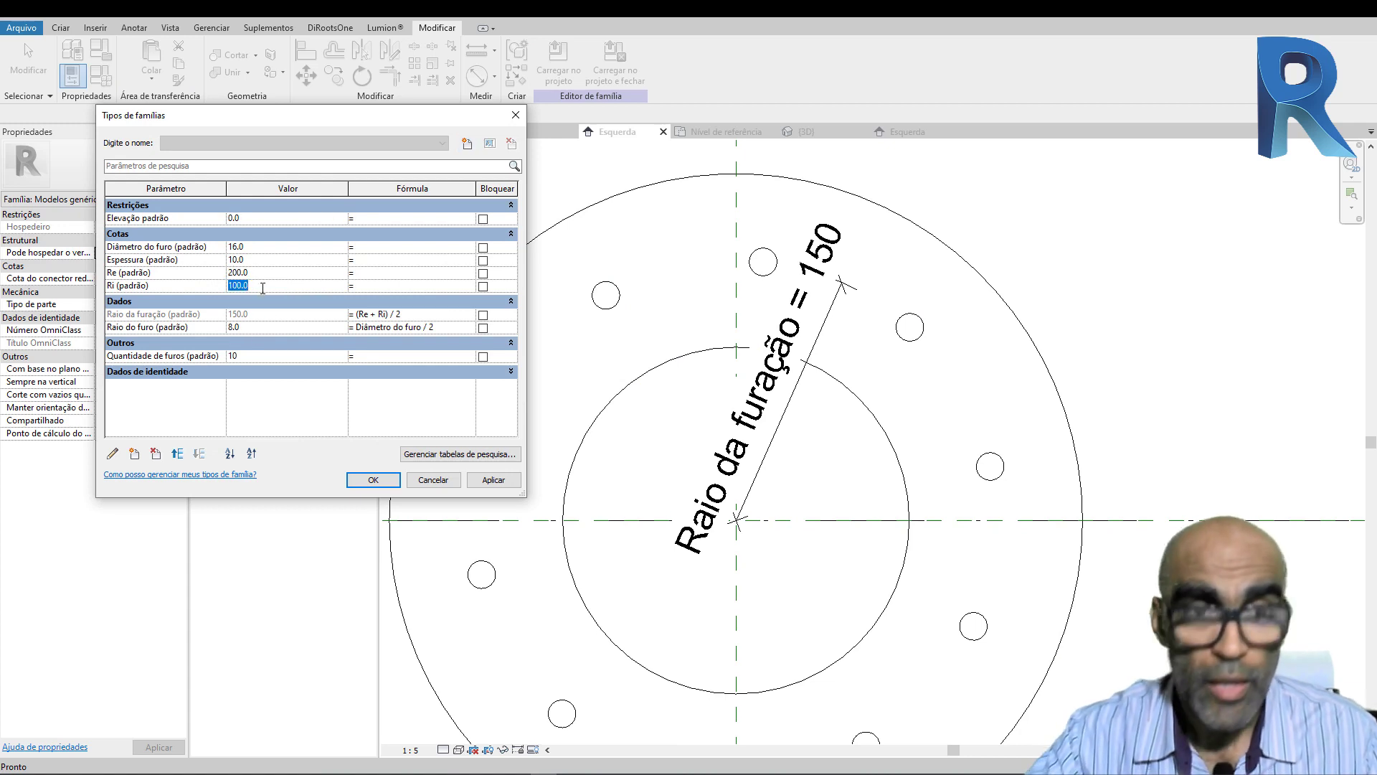
pyautogui.write('180')
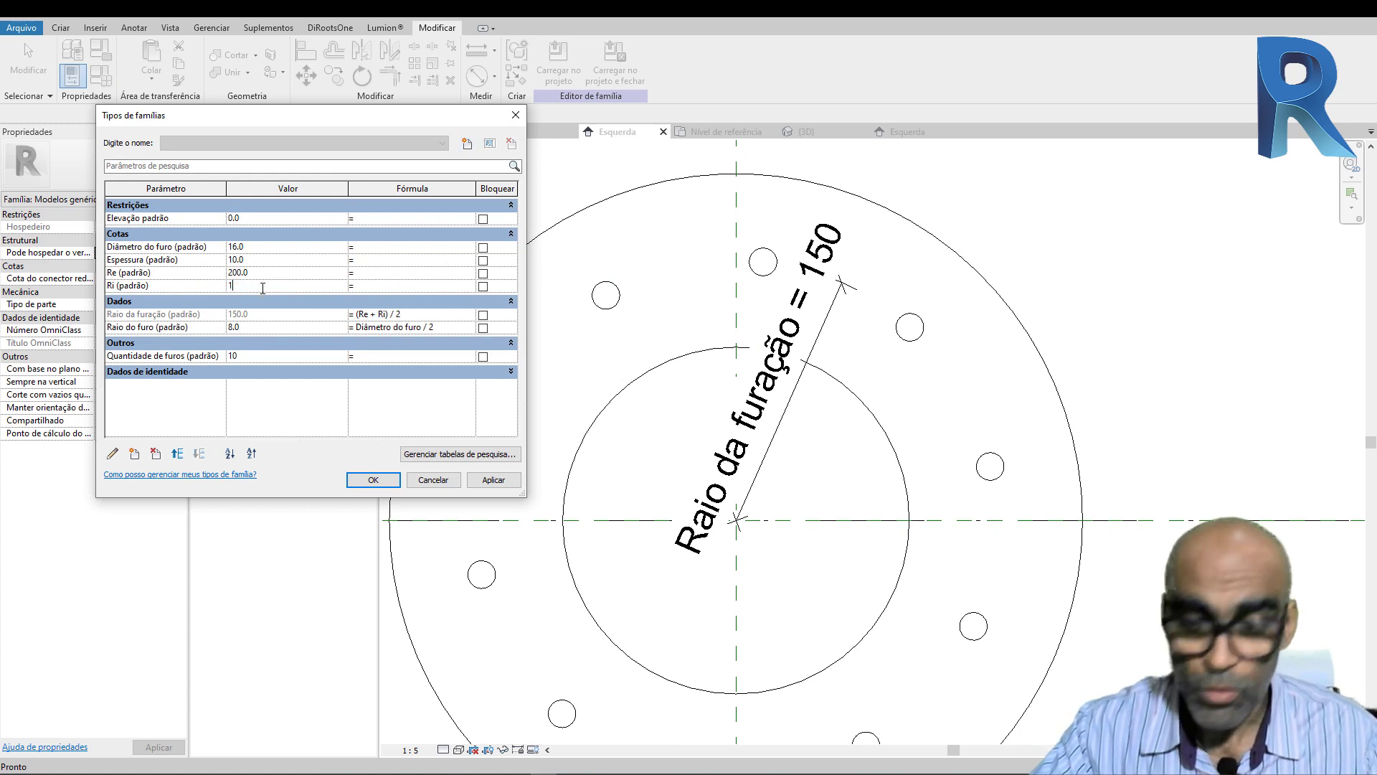
pyautogui.click(489, 481)
pyautogui.click(380, 480)
pyautogui.scroll(-5, 646, 465)
pyautogui.moveTo(748, 487); pyautogui.dragTo(740, 422, button='middle')
pyautogui.scroll(3, 803, 390)
# Step: Set Diâmetro do furo to 8 and Quantidade de furos to 20 in the family types and accept the changes
pyautogui.click(100, 75)
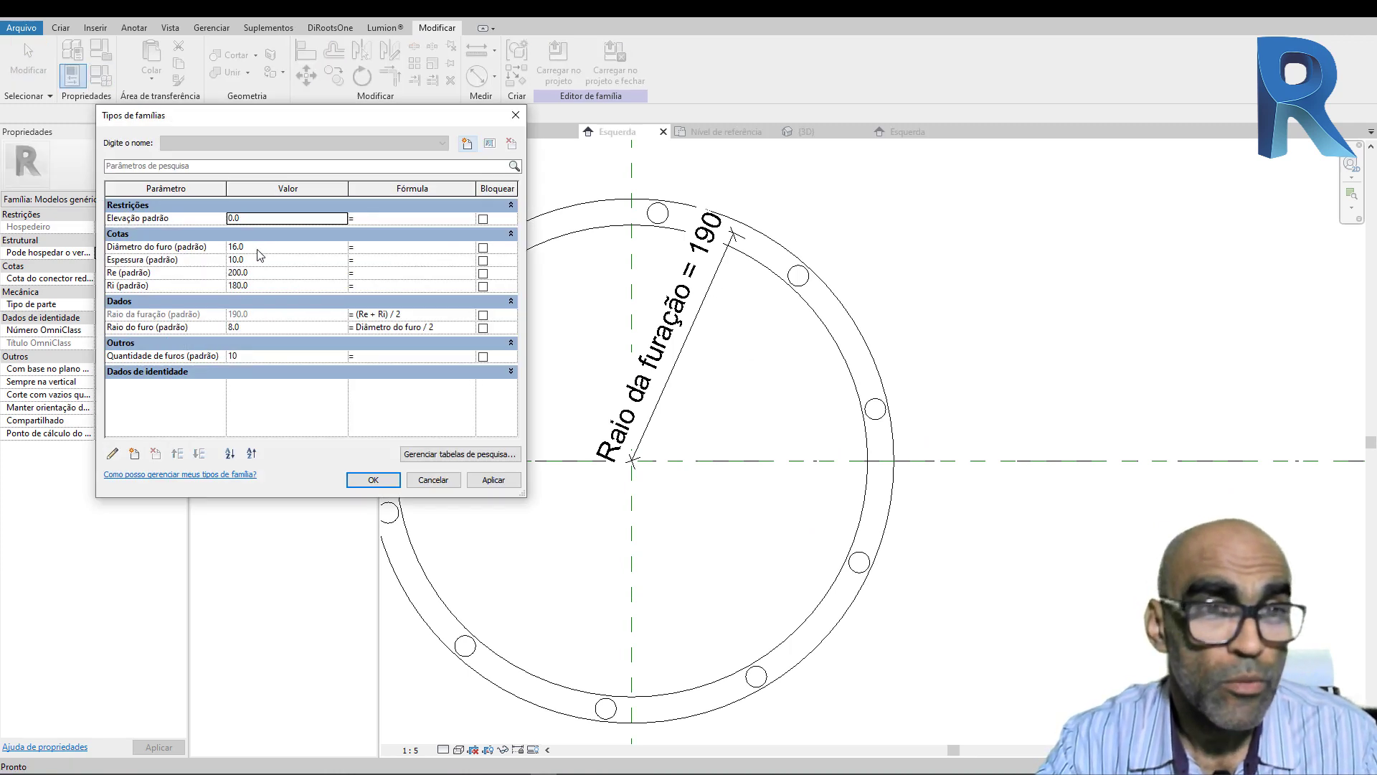
pyautogui.click(259, 247)
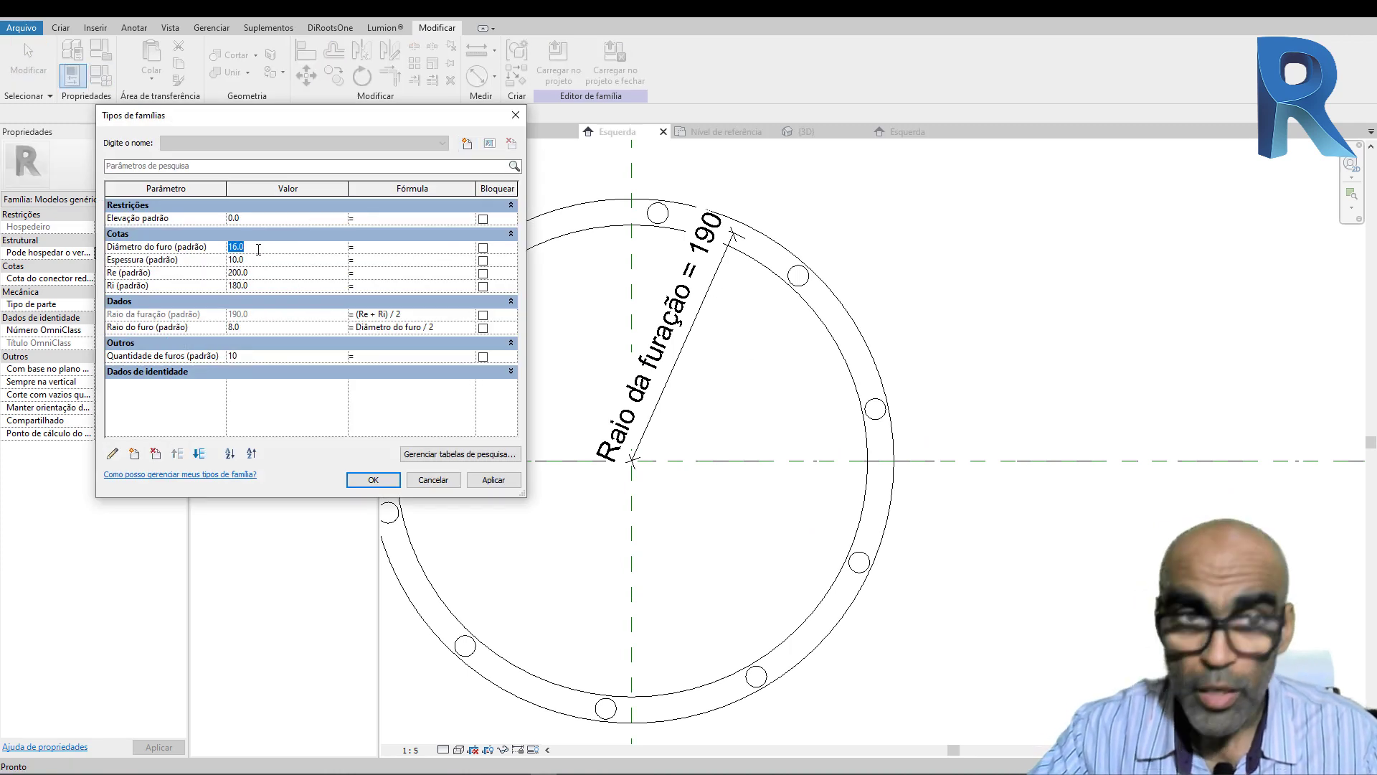
pyautogui.write('8')
pyautogui.click(493, 479)
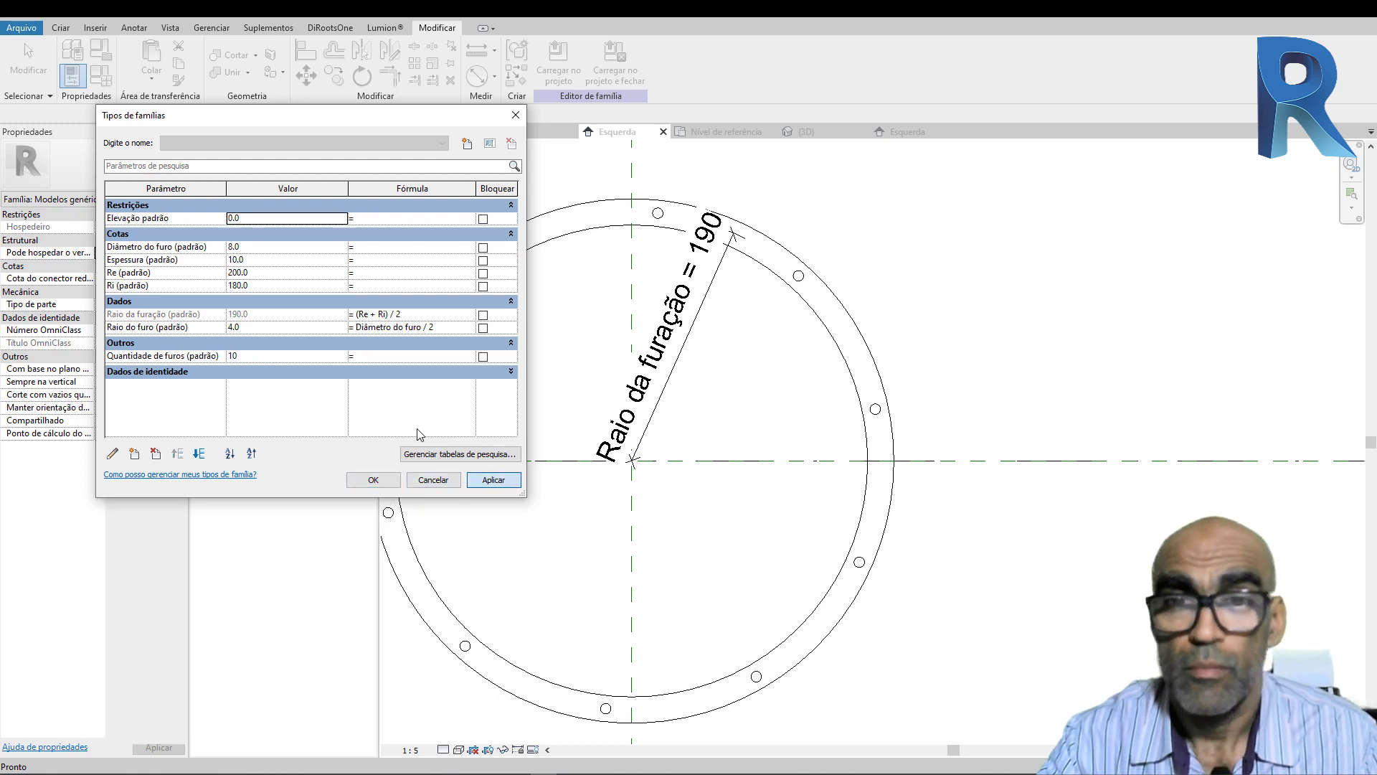
pyautogui.click(272, 357)
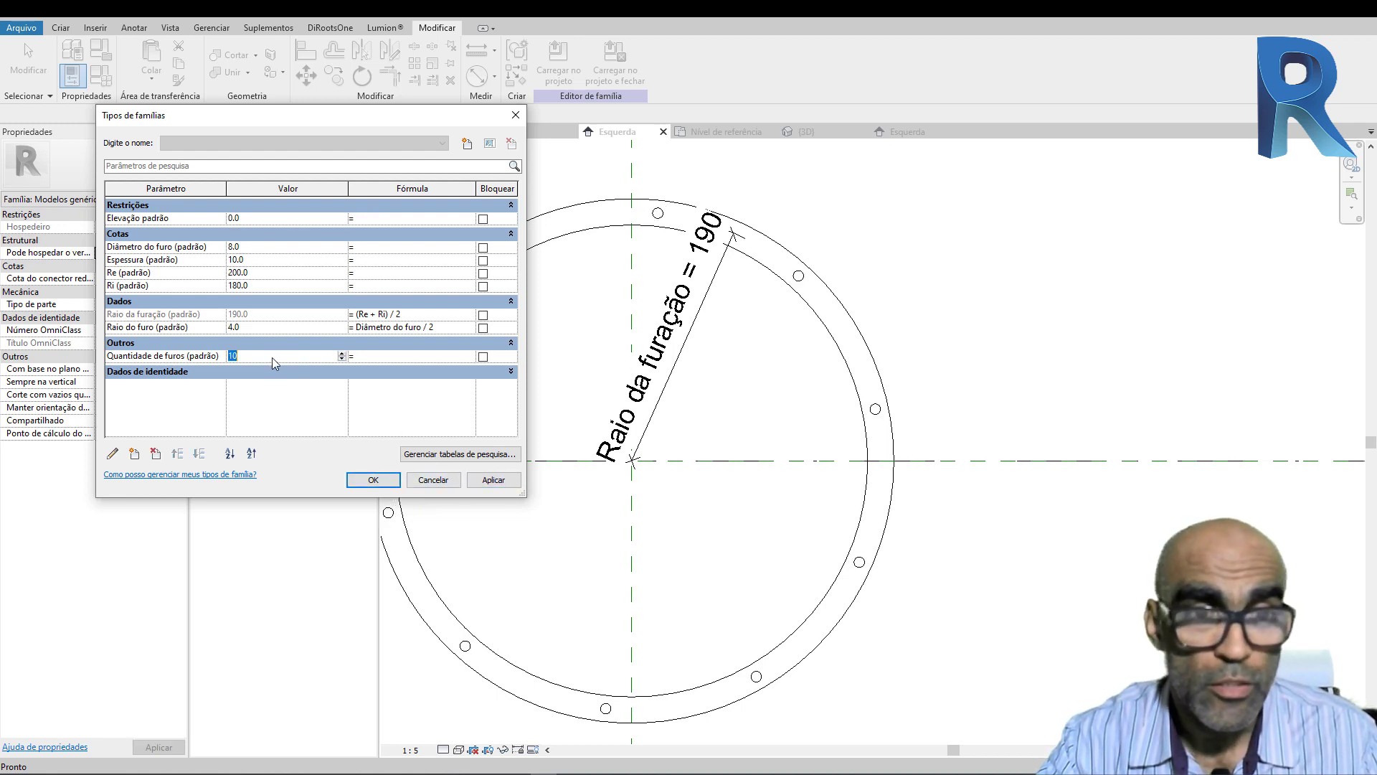
pyautogui.click(515, 480)
pyautogui.click(371, 479)
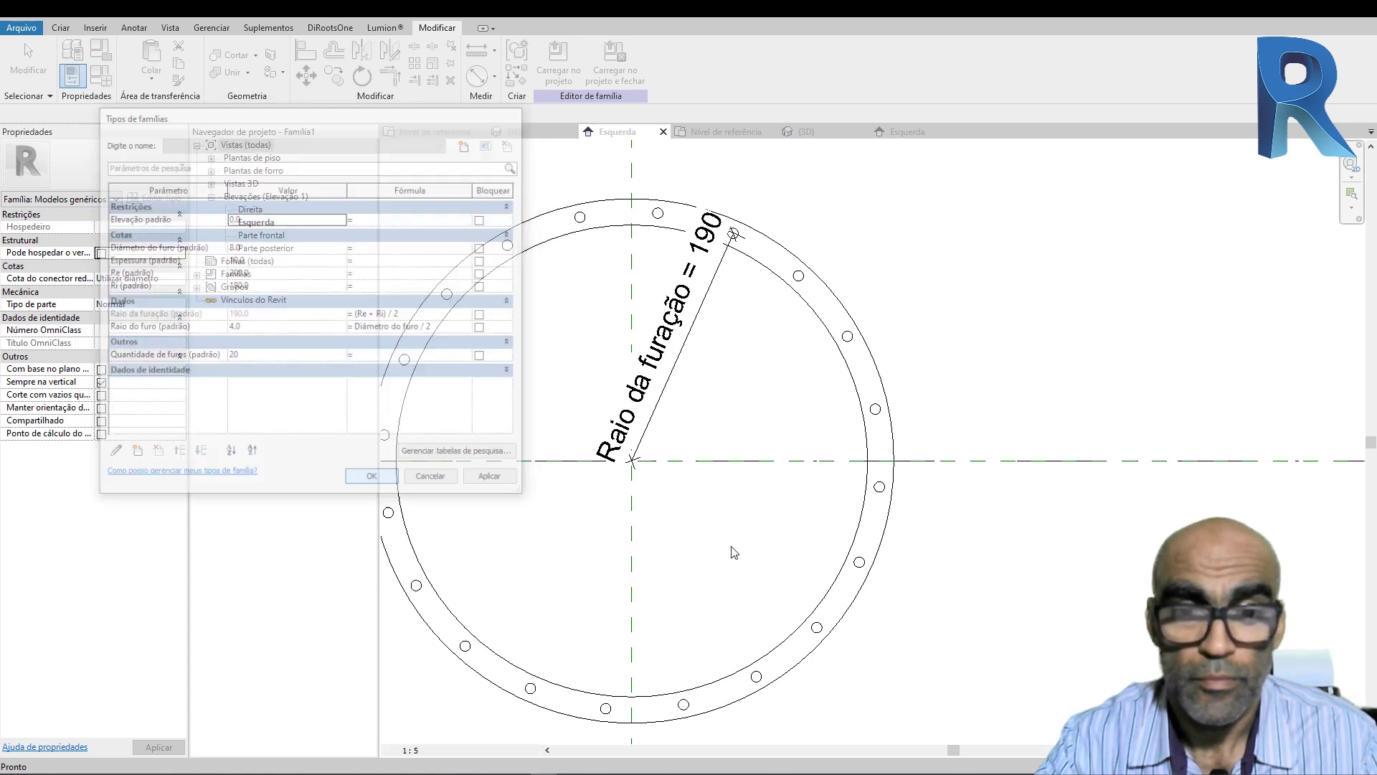
pyautogui.scroll(-2, 674, 408)
# Step: Set the scale of the 3D view to 1:1 and inspect the whole flange from an angle
pyautogui.click(535, 132)
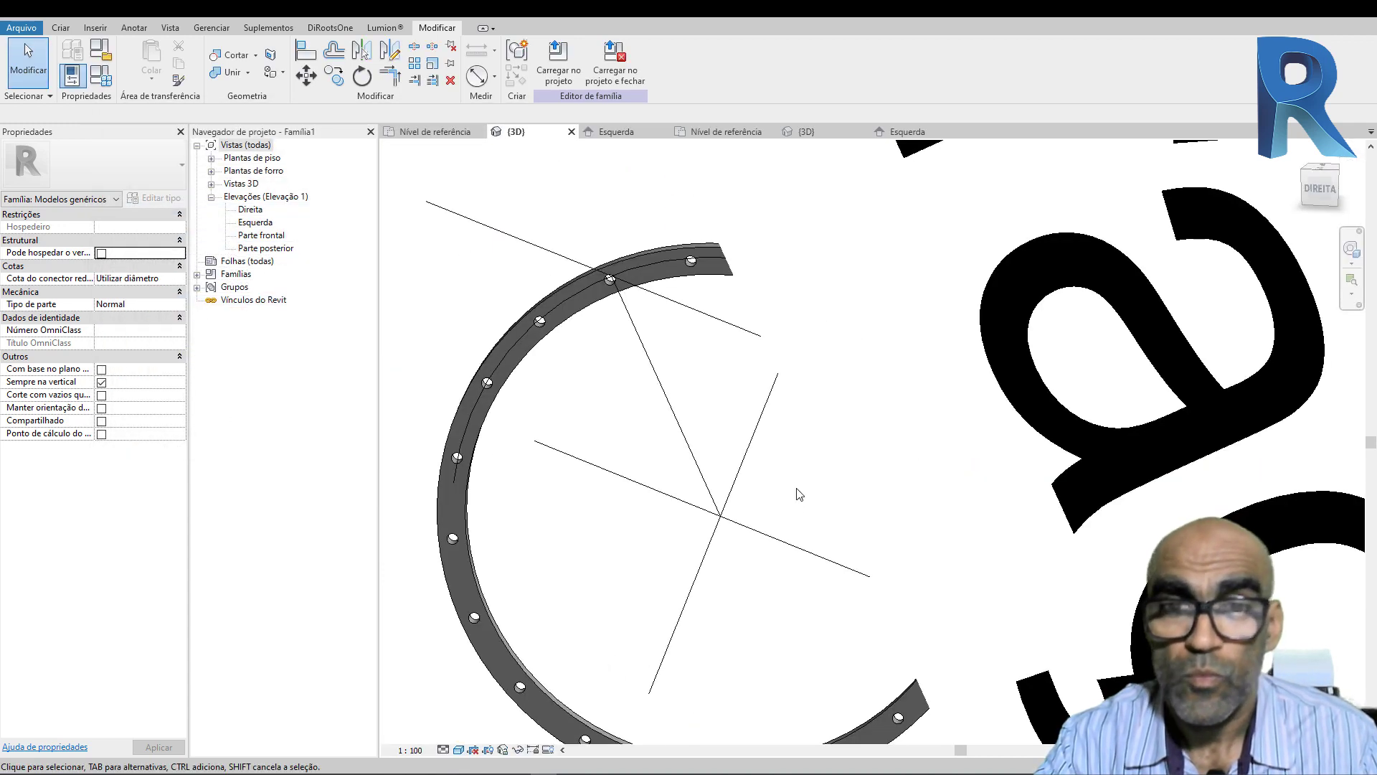
pyautogui.scroll(-3, 799, 494)
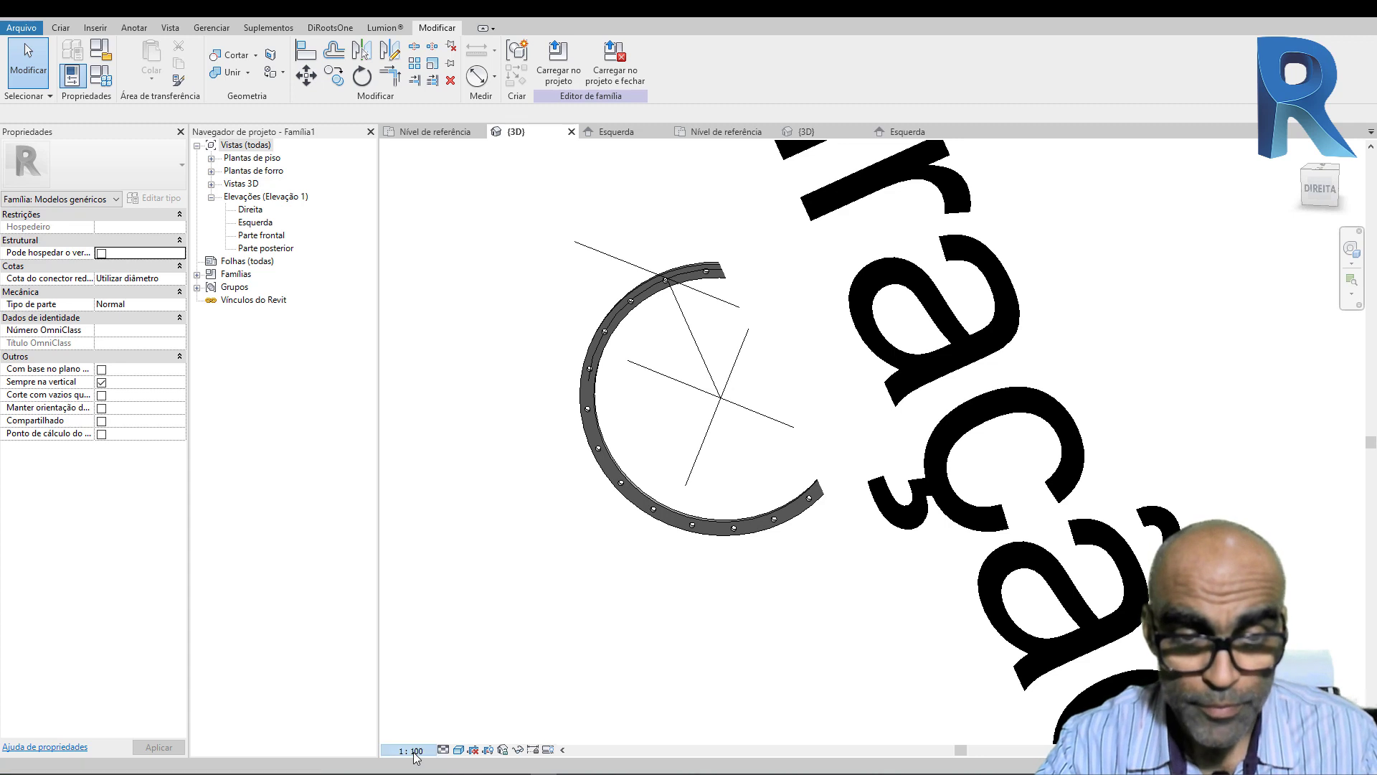
pyautogui.click(410, 749)
pyautogui.click(441, 549)
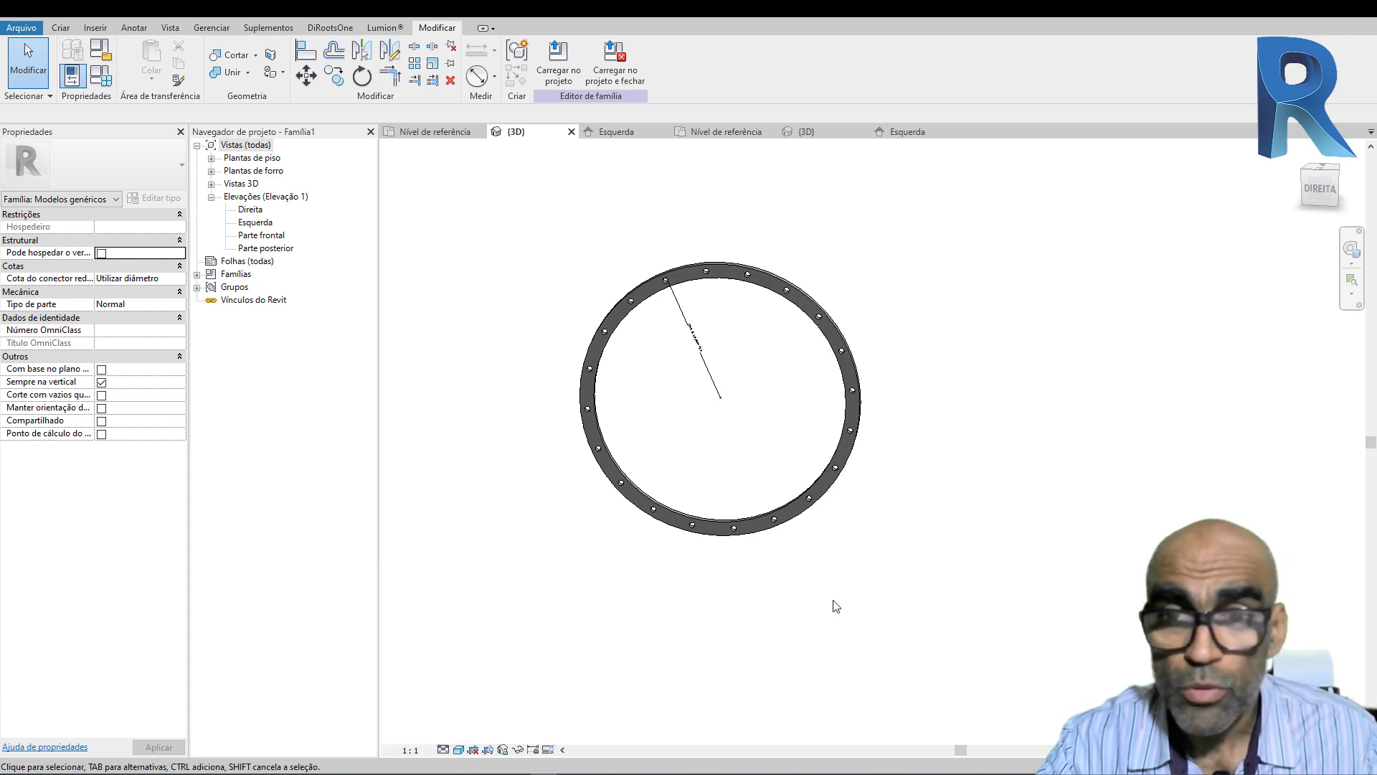
pyautogui.scroll(3, 624, 430)
pyautogui.keyDown('shift'); pyautogui.moveTo(723, 317); pyautogui.dragTo(778, 492, button='middle'); pyautogui.keyUp('shift')
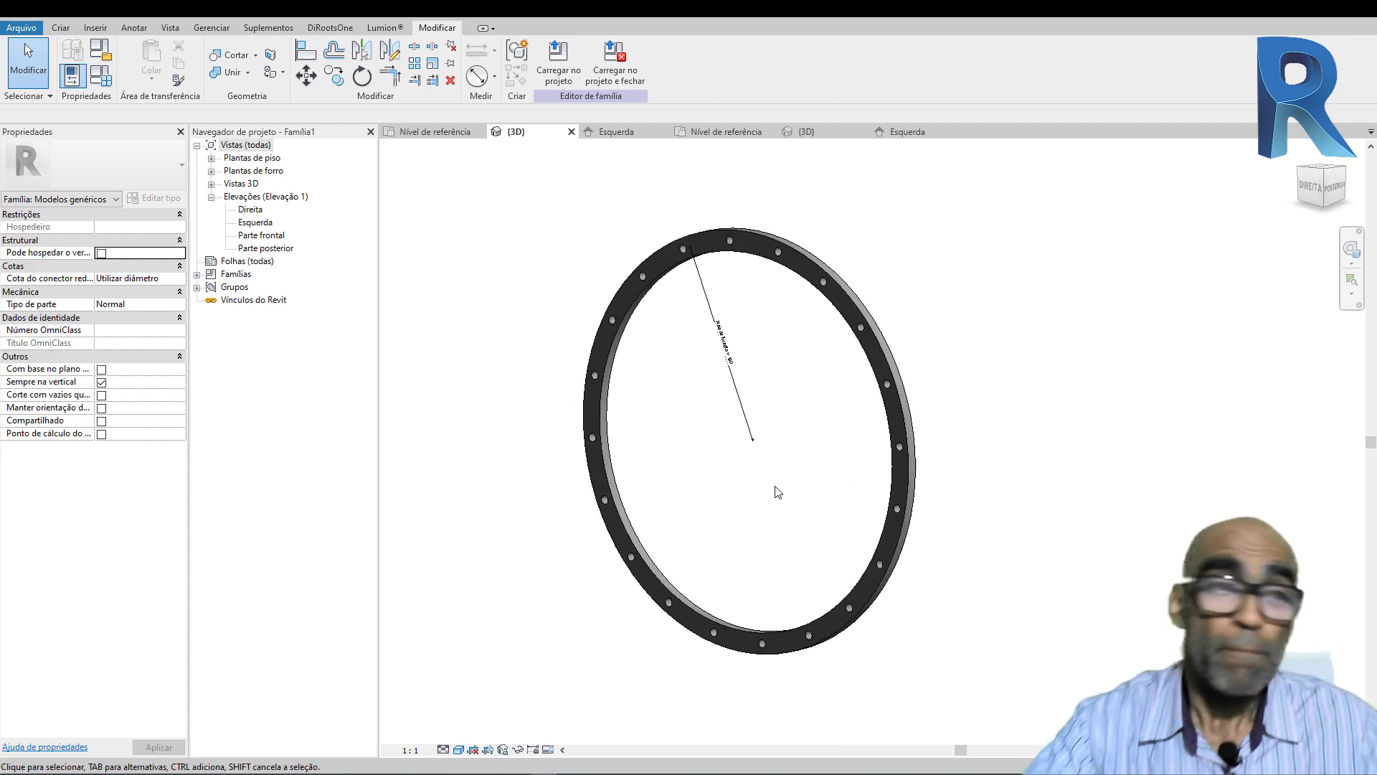
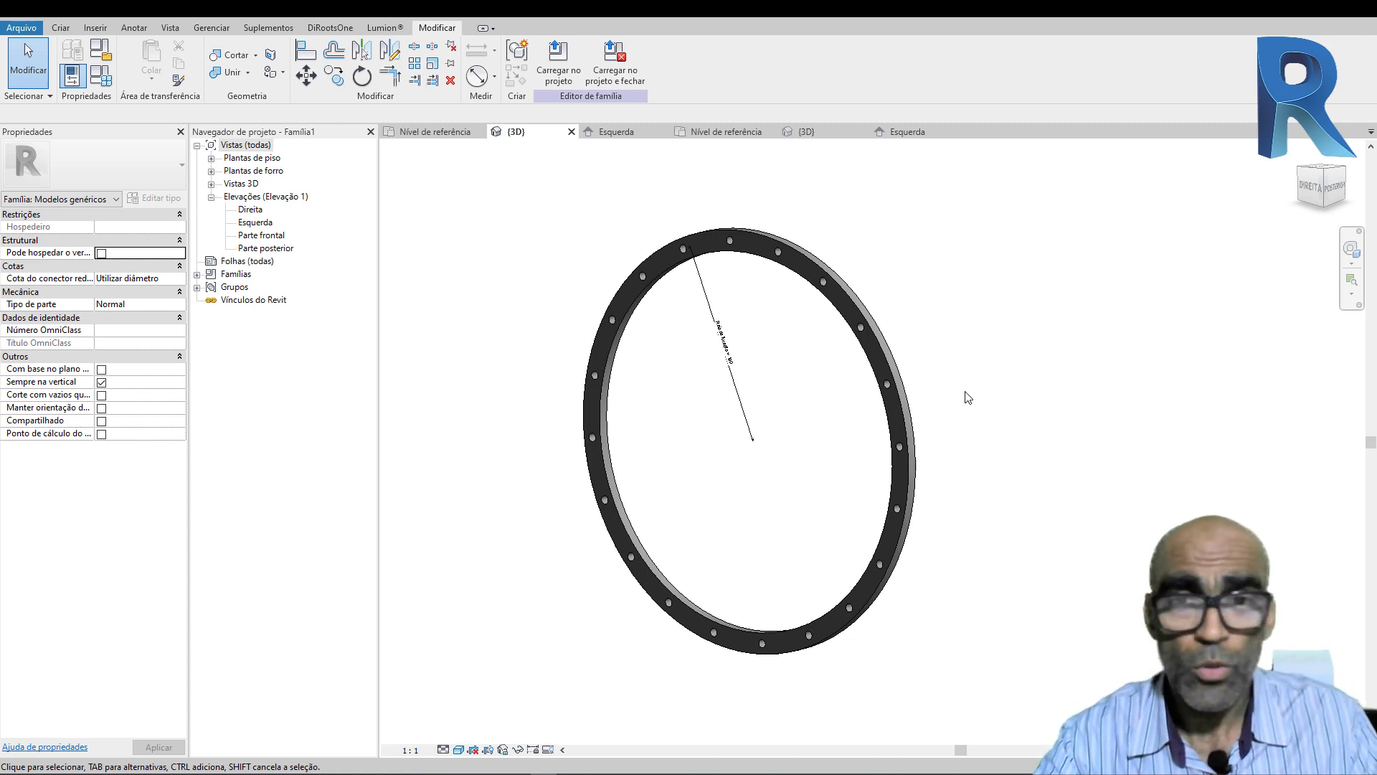
# Step: Change the family category to Conexões de tubo with part type Flange
pyautogui.click(105, 55)
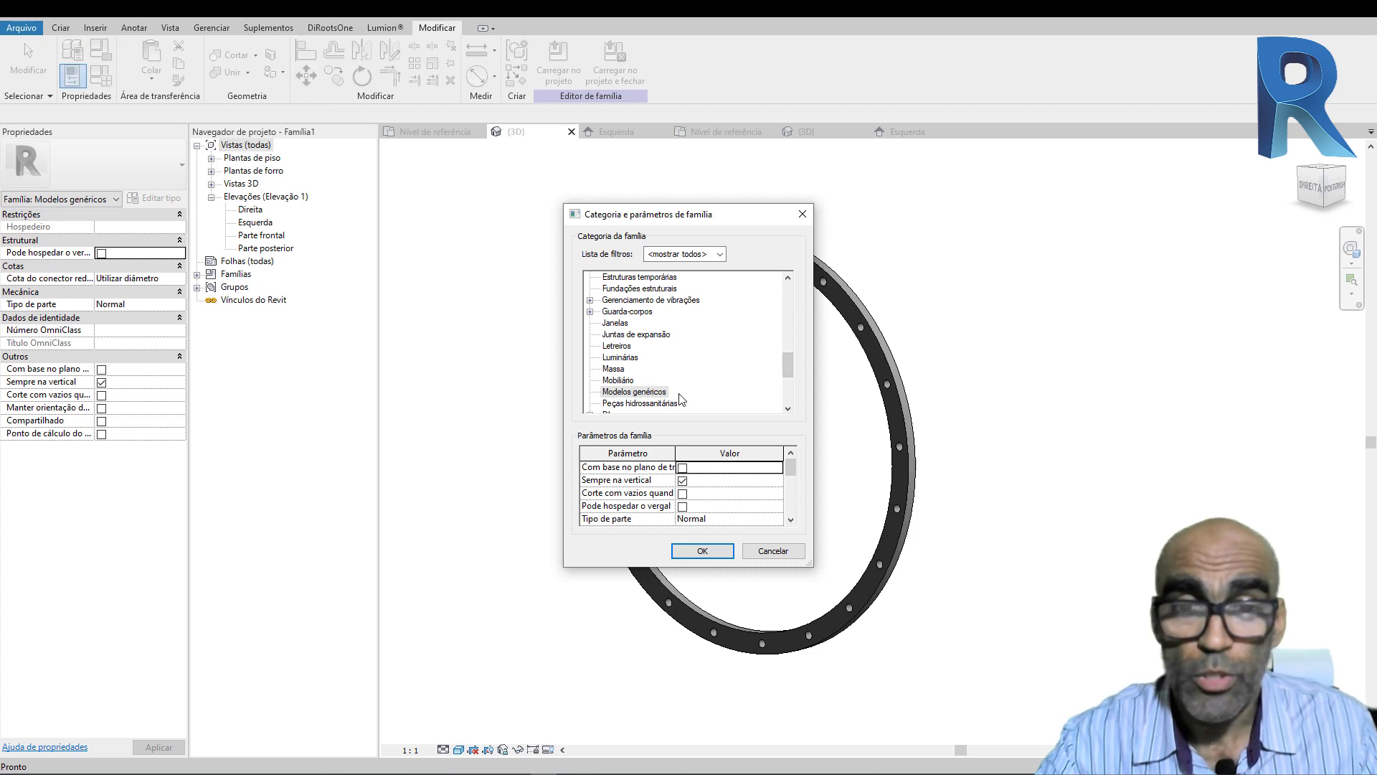
pyautogui.moveTo(789, 369); pyautogui.dragTo(790, 307)
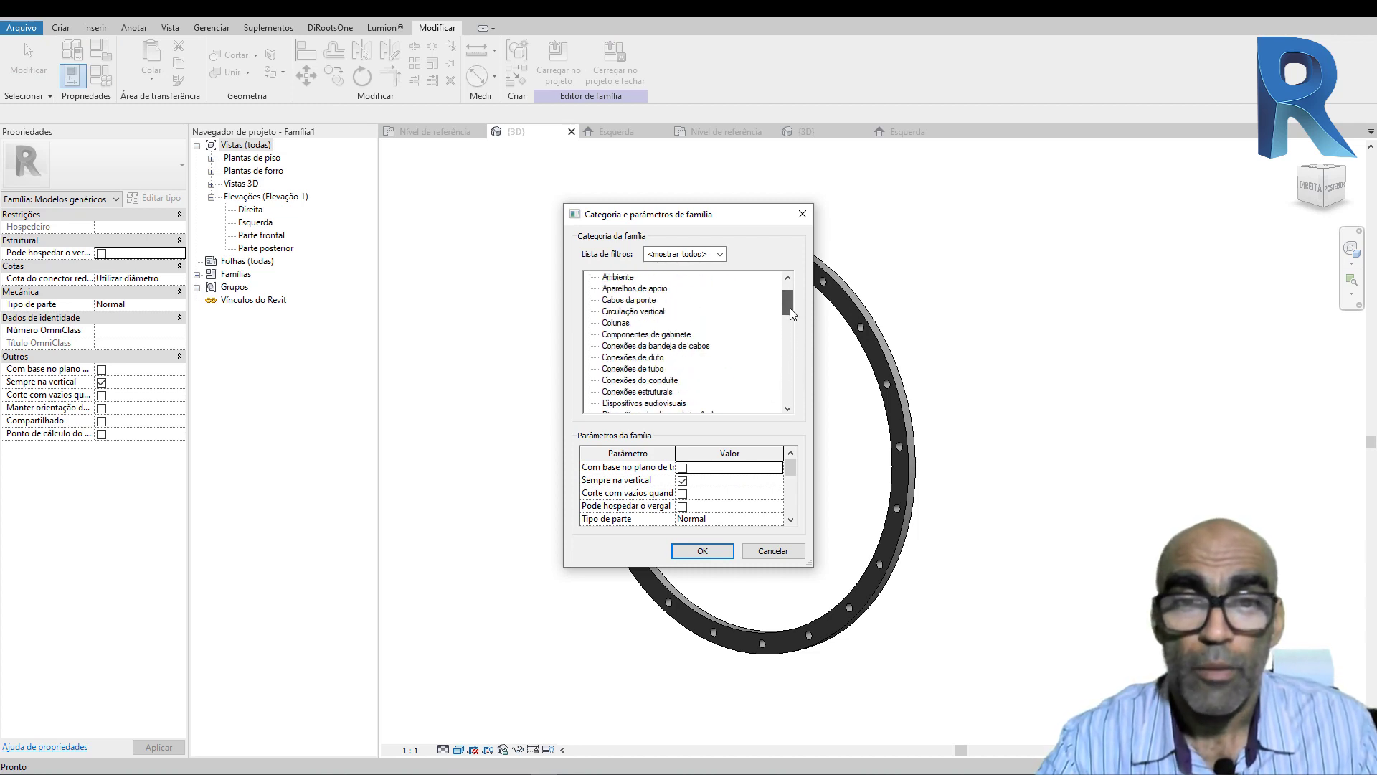
pyautogui.click(653, 370)
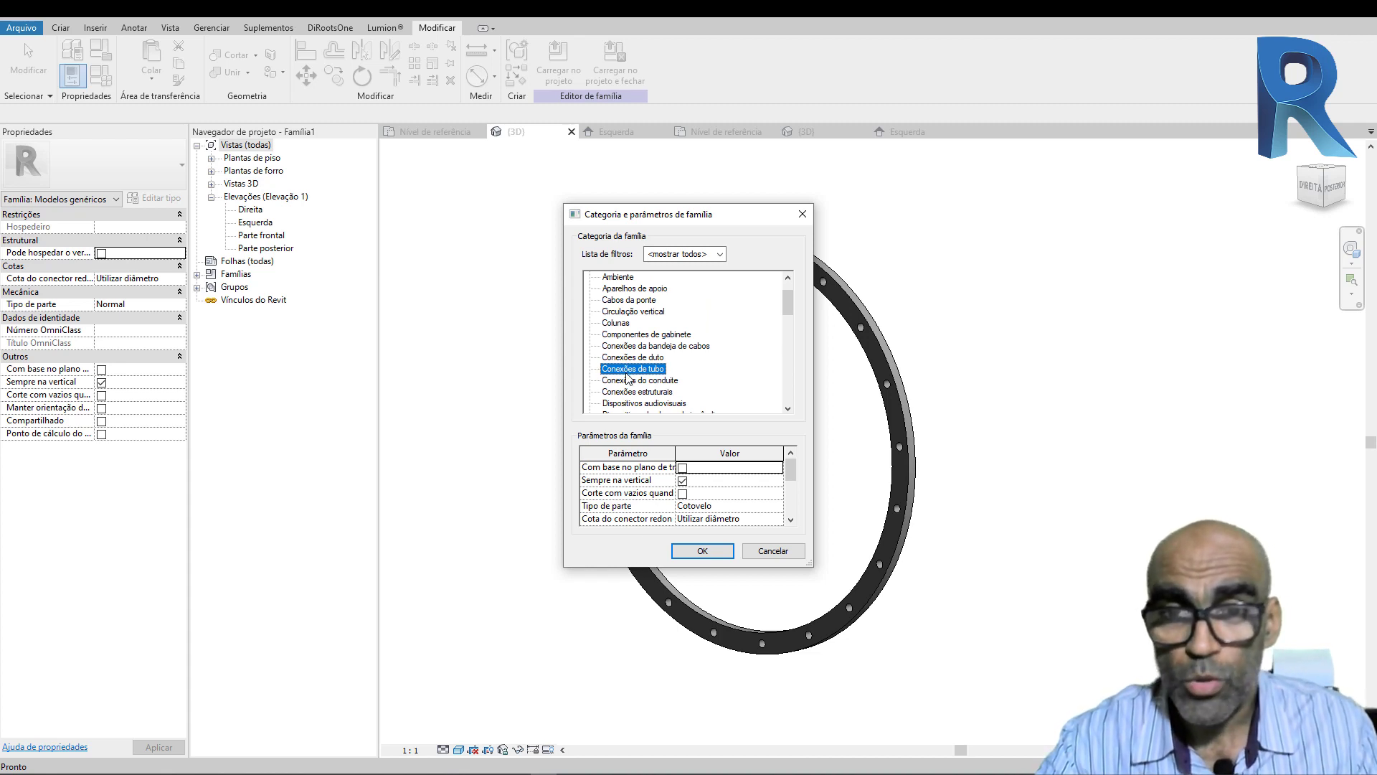
pyautogui.click(603, 512)
pyautogui.click(780, 509)
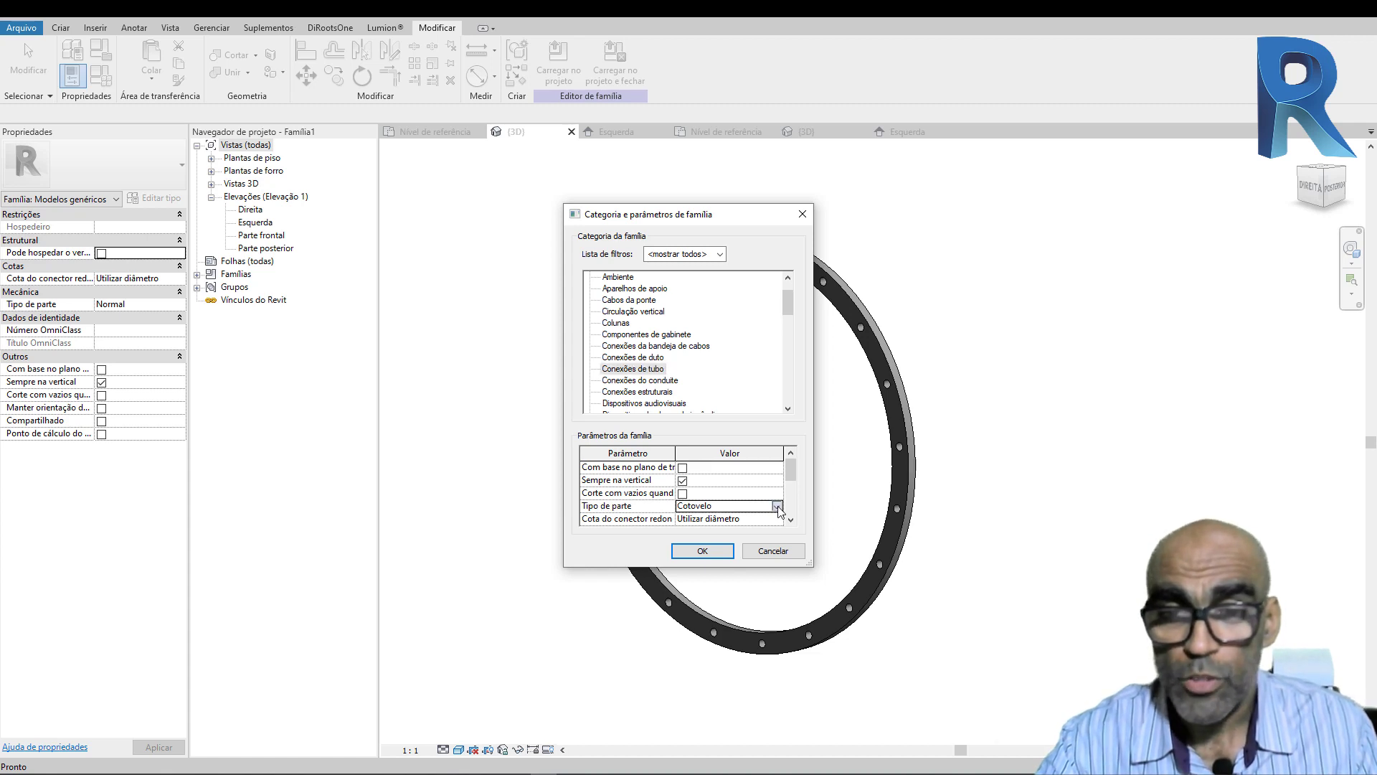
pyautogui.click(777, 506)
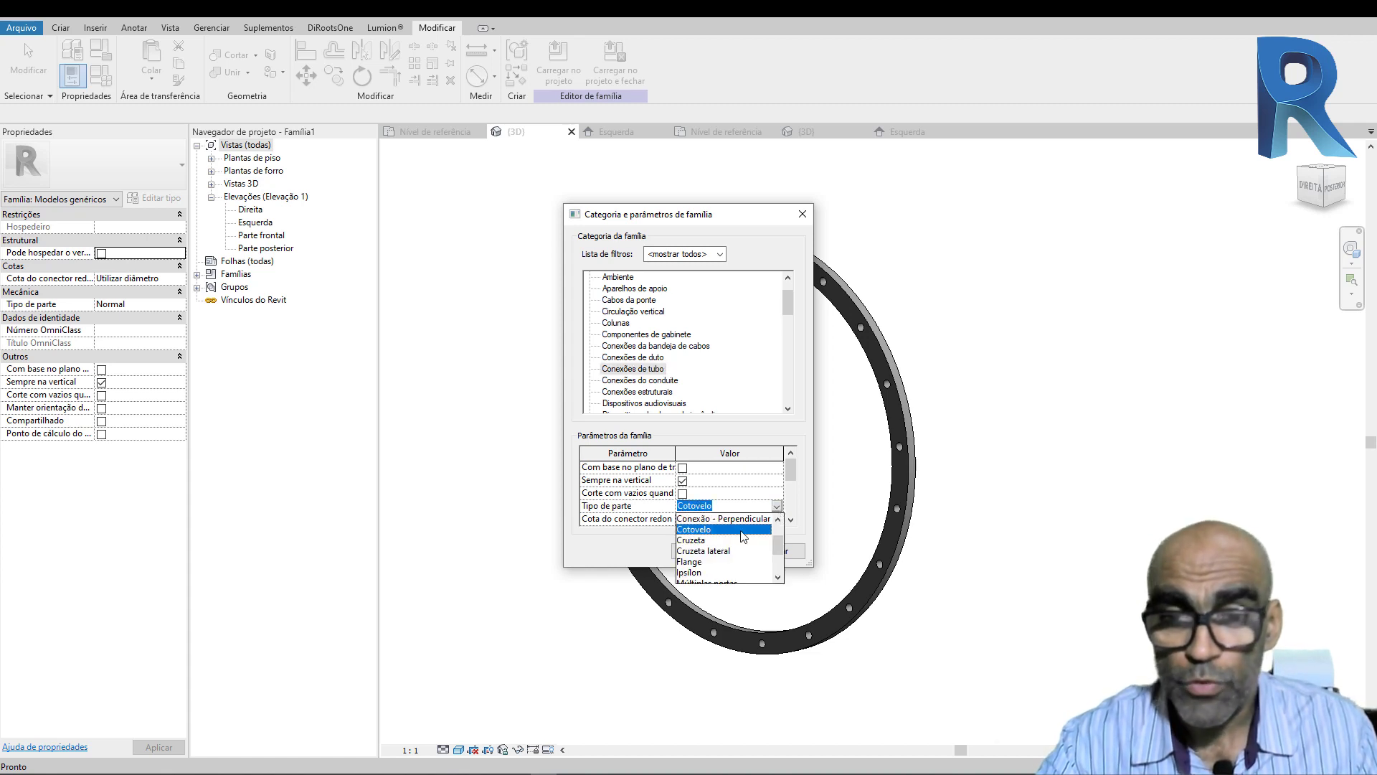
pyautogui.click(693, 564)
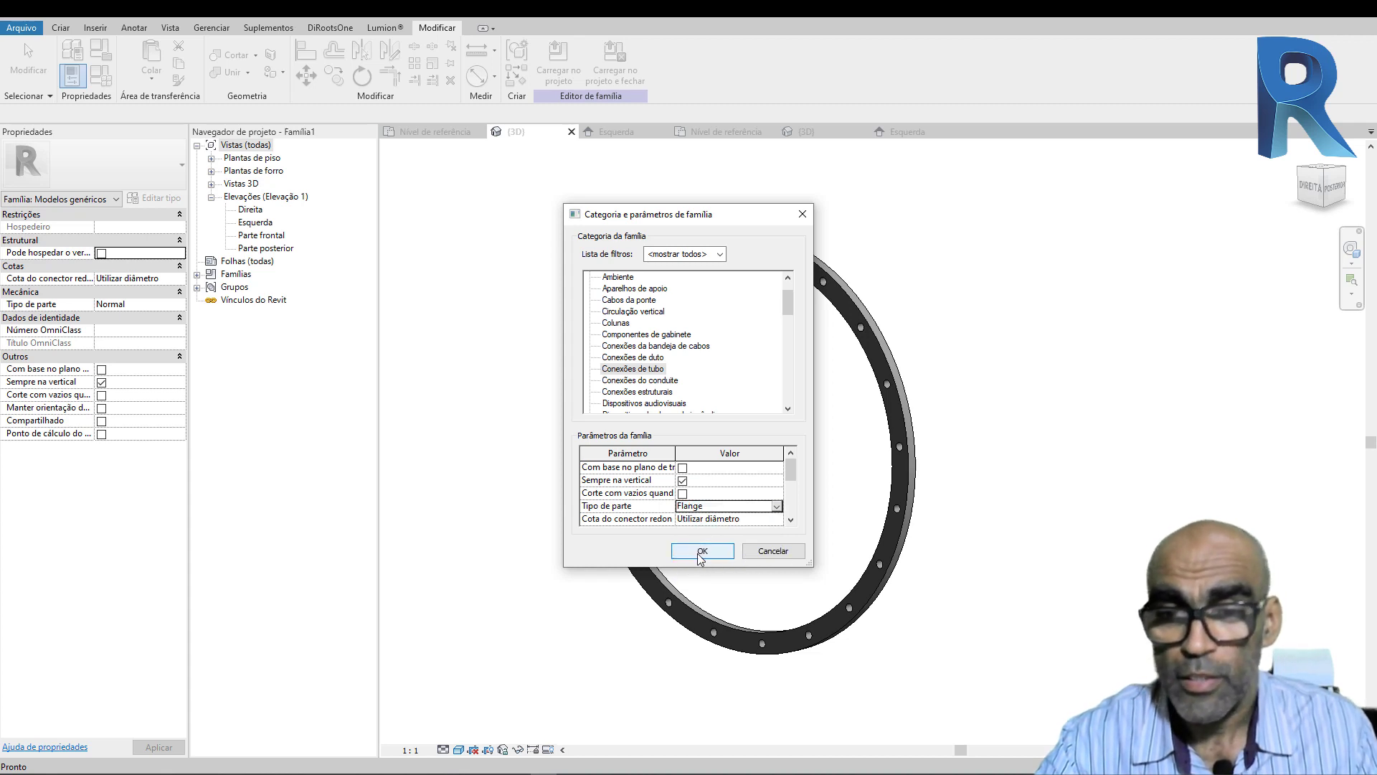
pyautogui.click(700, 557)
# Step: Place a pipe connector on the perforated front face of the flange ring in the 3D view
pyautogui.keyDown('shift'); pyautogui.moveTo(767, 480); pyautogui.dragTo(811, 464, button='middle'); pyautogui.keyUp('shift')
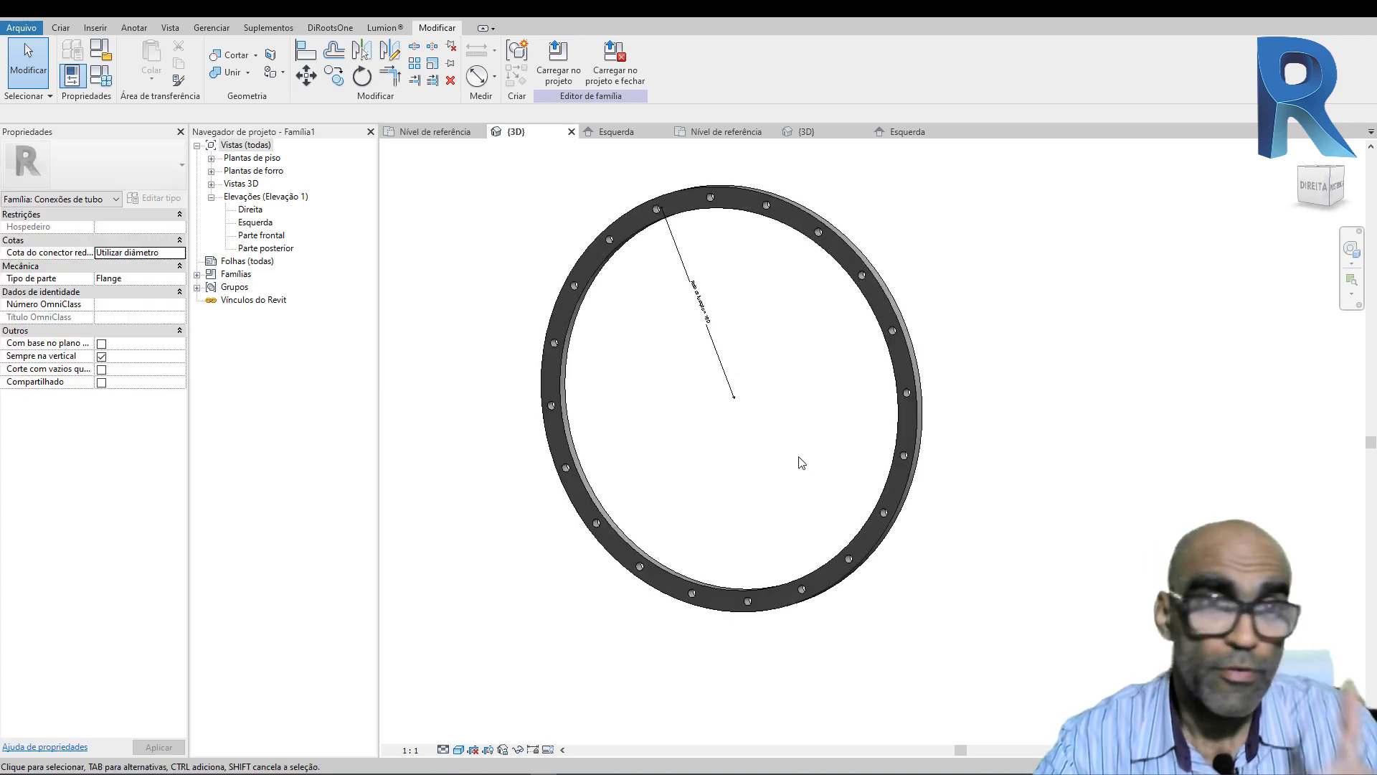
pyautogui.click(61, 28)
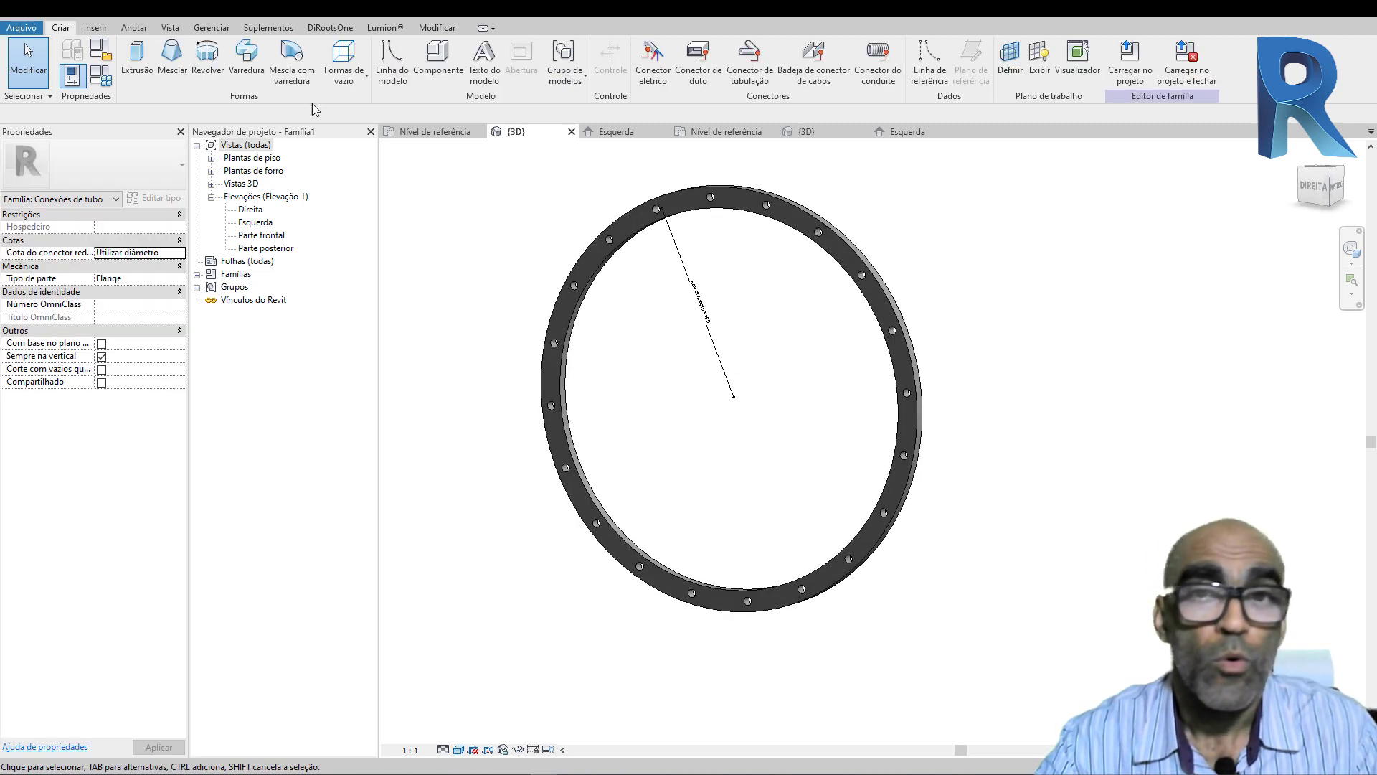
pyautogui.click(750, 71)
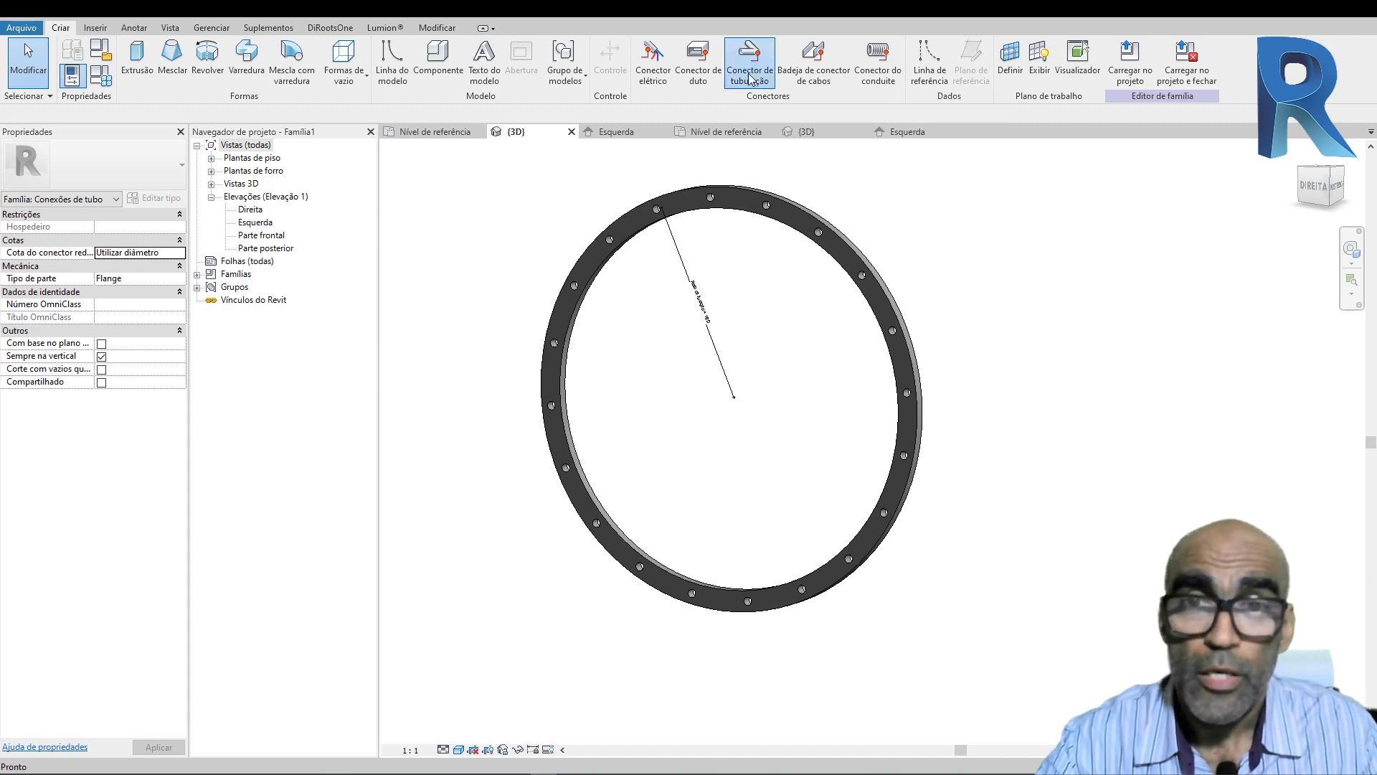
pyautogui.click(782, 221)
pyautogui.scroll(-4, 776, 402)
pyautogui.keyDown('shift'); pyautogui.moveTo(776, 402); pyautogui.dragTo(808, 453, button='middle'); pyautogui.keyUp('shift')
pyautogui.scroll(3, 730, 390)
pyautogui.scroll(-3, 729, 390)
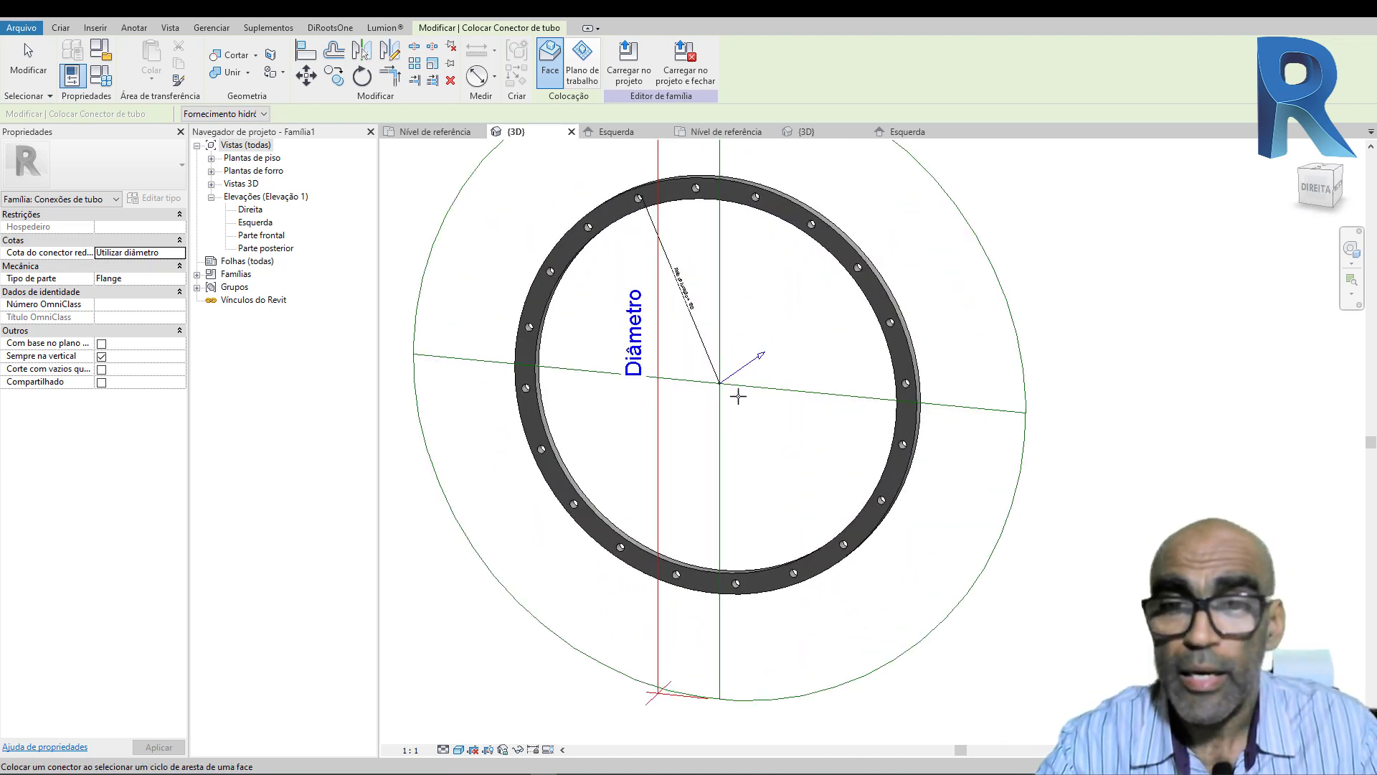
pyautogui.keyDown('shift'); pyautogui.moveTo(762, 402); pyautogui.dragTo(910, 424, button='middle'); pyautogui.keyUp('shift')
pyautogui.scroll(2, 697, 435)
pyautogui.scroll(-2, 697, 436)
pyautogui.press('Escape')
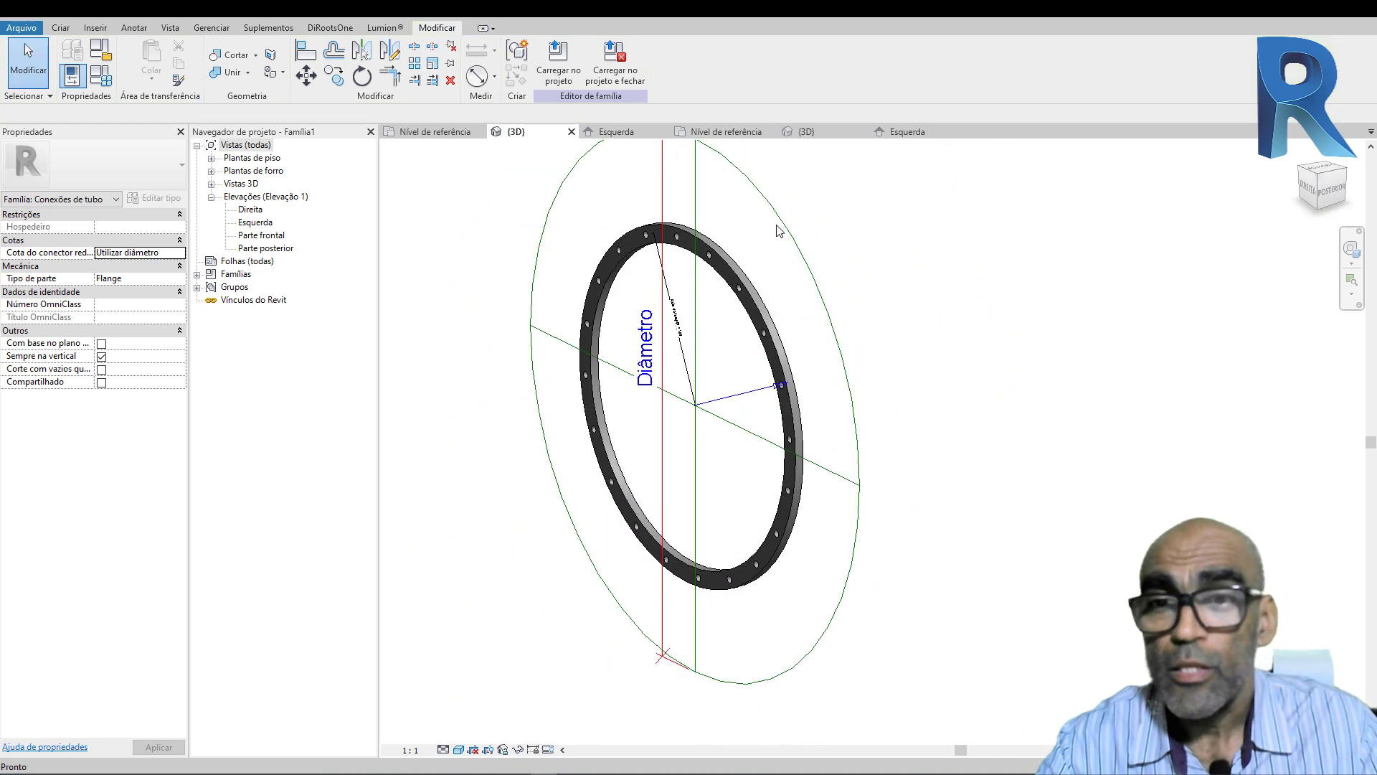
# Step: Delete the pipe connector placed on the flange ring
pyautogui.click(860, 434)
pyautogui.click(890, 440)
pyautogui.keyDown('shift'); pyautogui.moveTo(890, 440); pyautogui.dragTo(581, 436, button='middle'); pyautogui.keyUp('shift')
# Step: In the Esquerda elevation, create a 250 mm solid extrusion from a small circle centred on the flange's reference-plane intersection
pyautogui.click(611, 137)
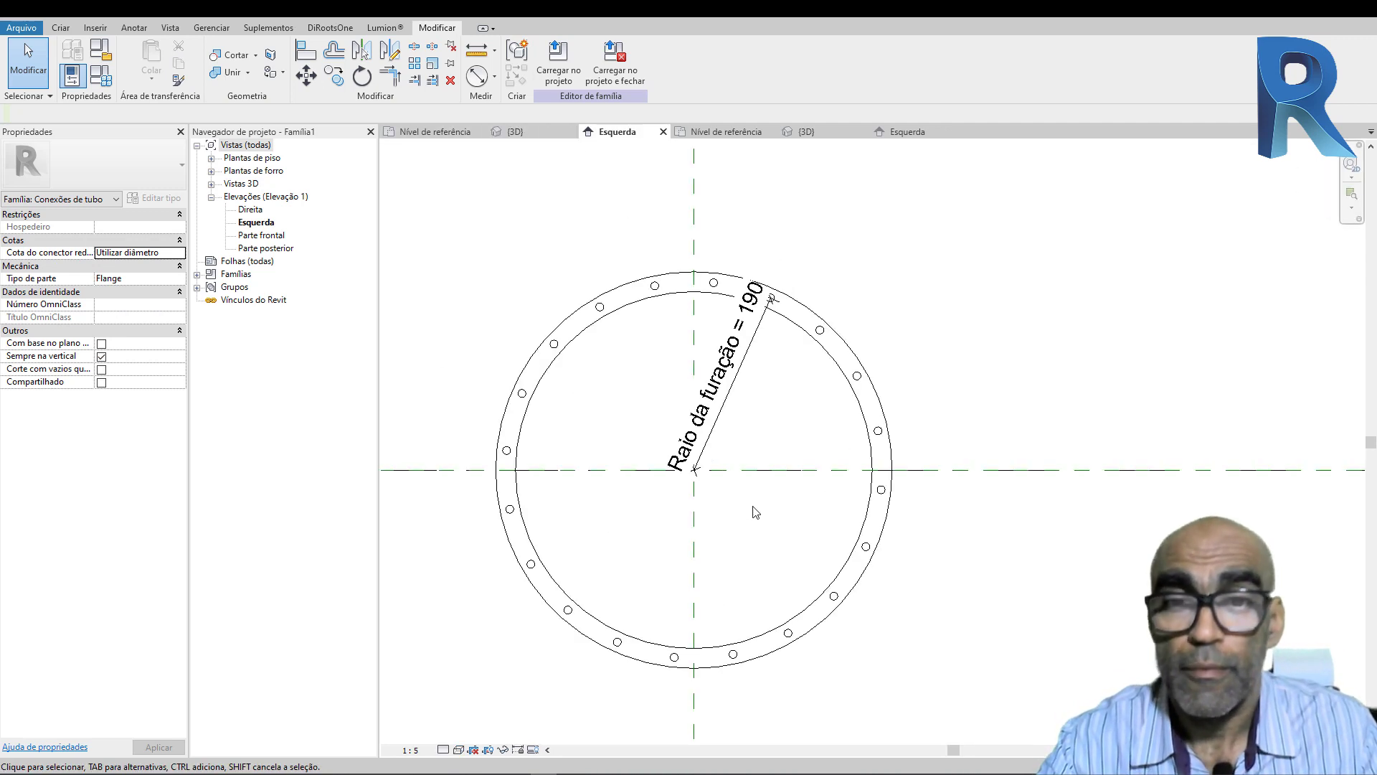
pyautogui.scroll(-2, 713, 461)
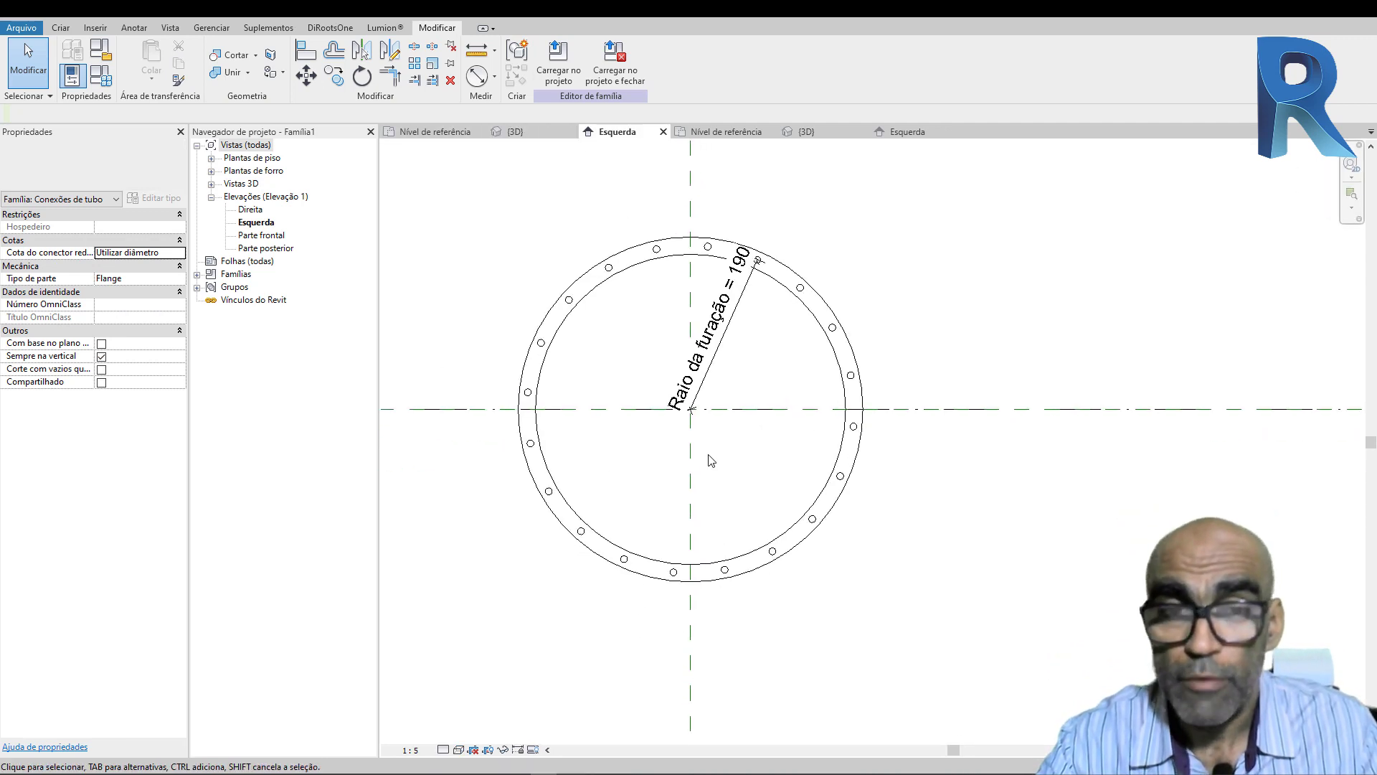
pyautogui.click(61, 29)
pyautogui.click(133, 61)
pyautogui.press('l')
pyautogui.press('i')
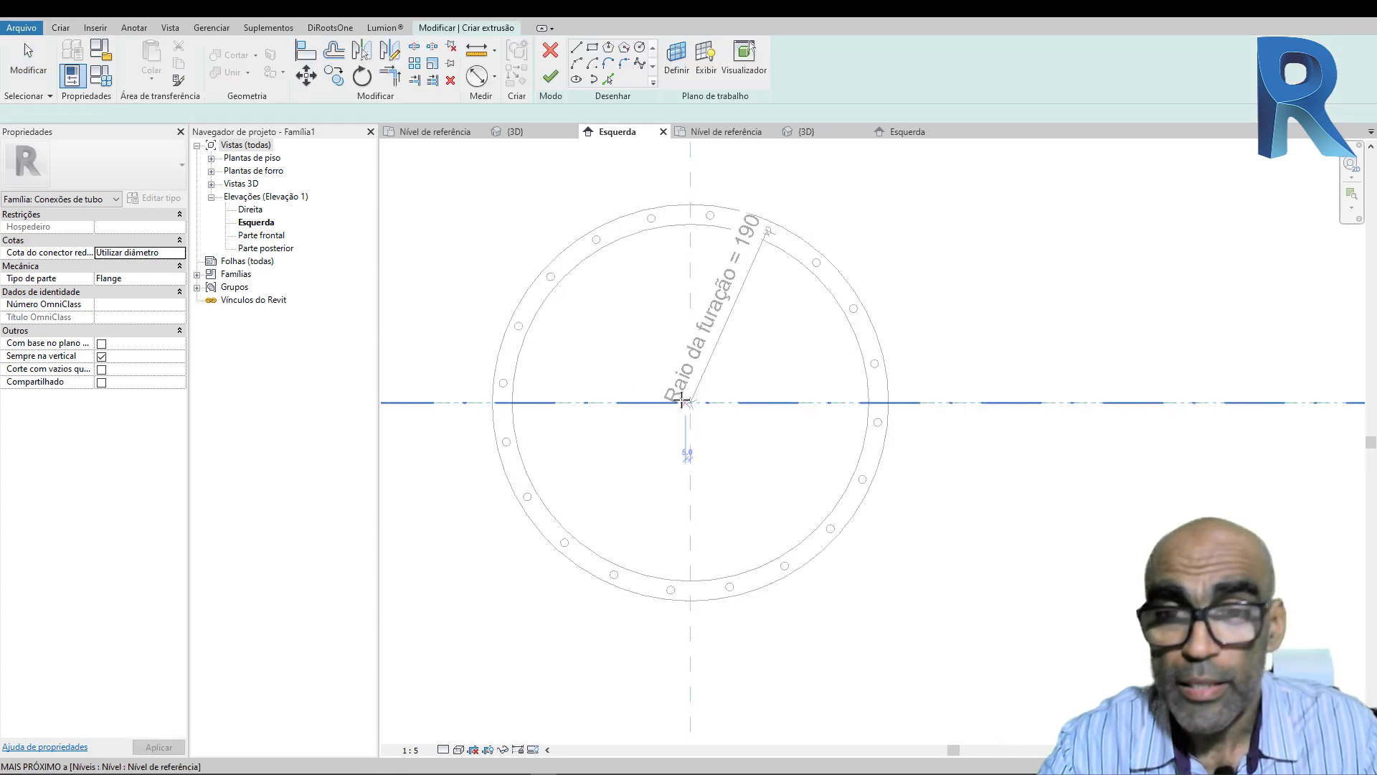
pyautogui.scroll(3, 690, 402)
pyautogui.click(690, 402)
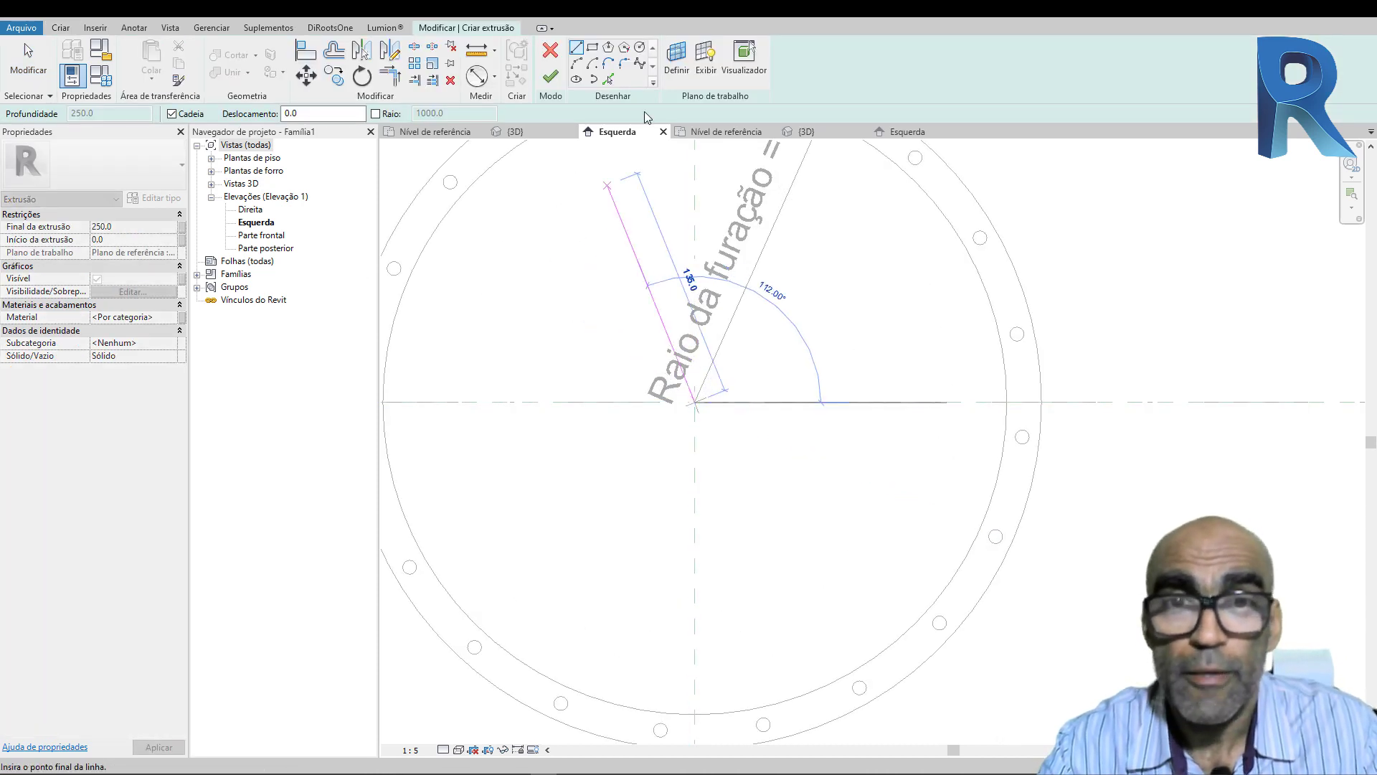
pyautogui.click(639, 46)
pyautogui.click(694, 402)
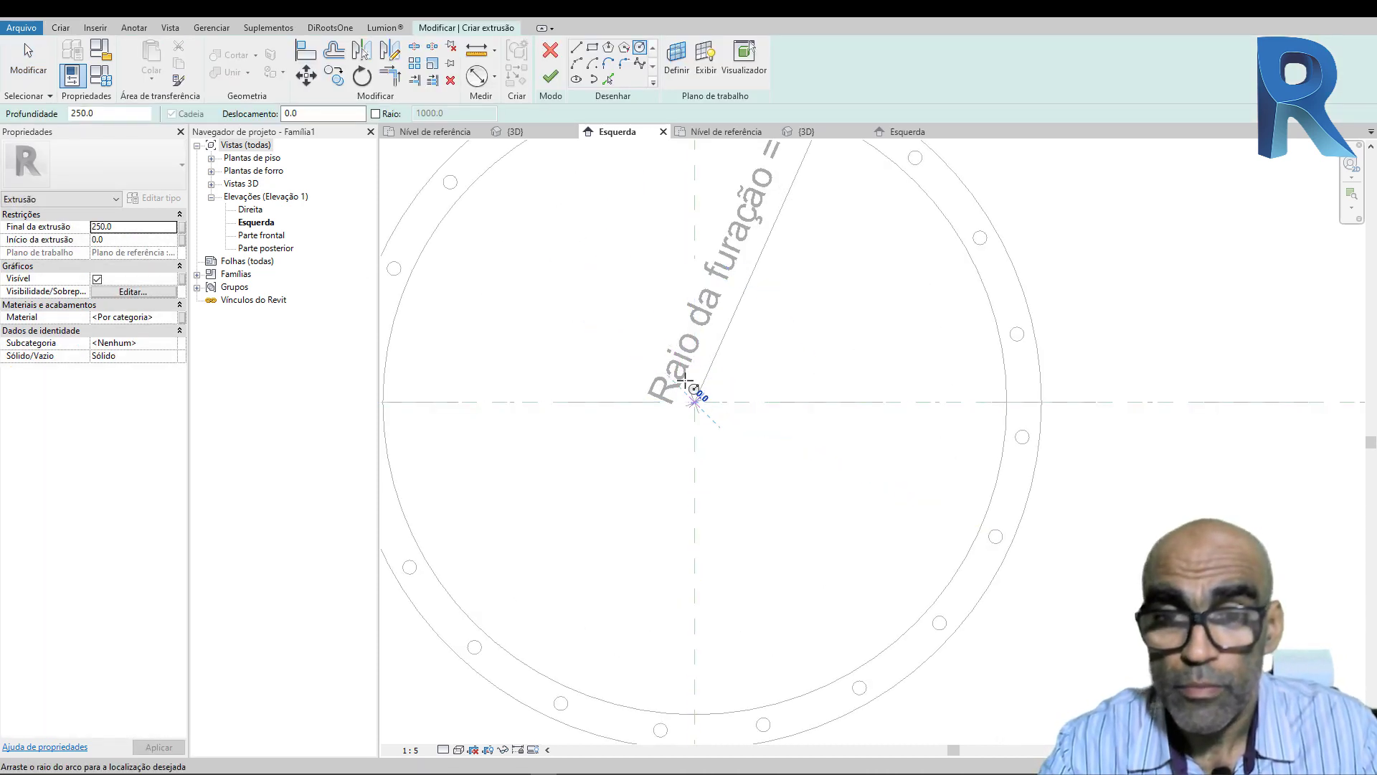
pyautogui.click(737, 443)
pyautogui.press('Escape')
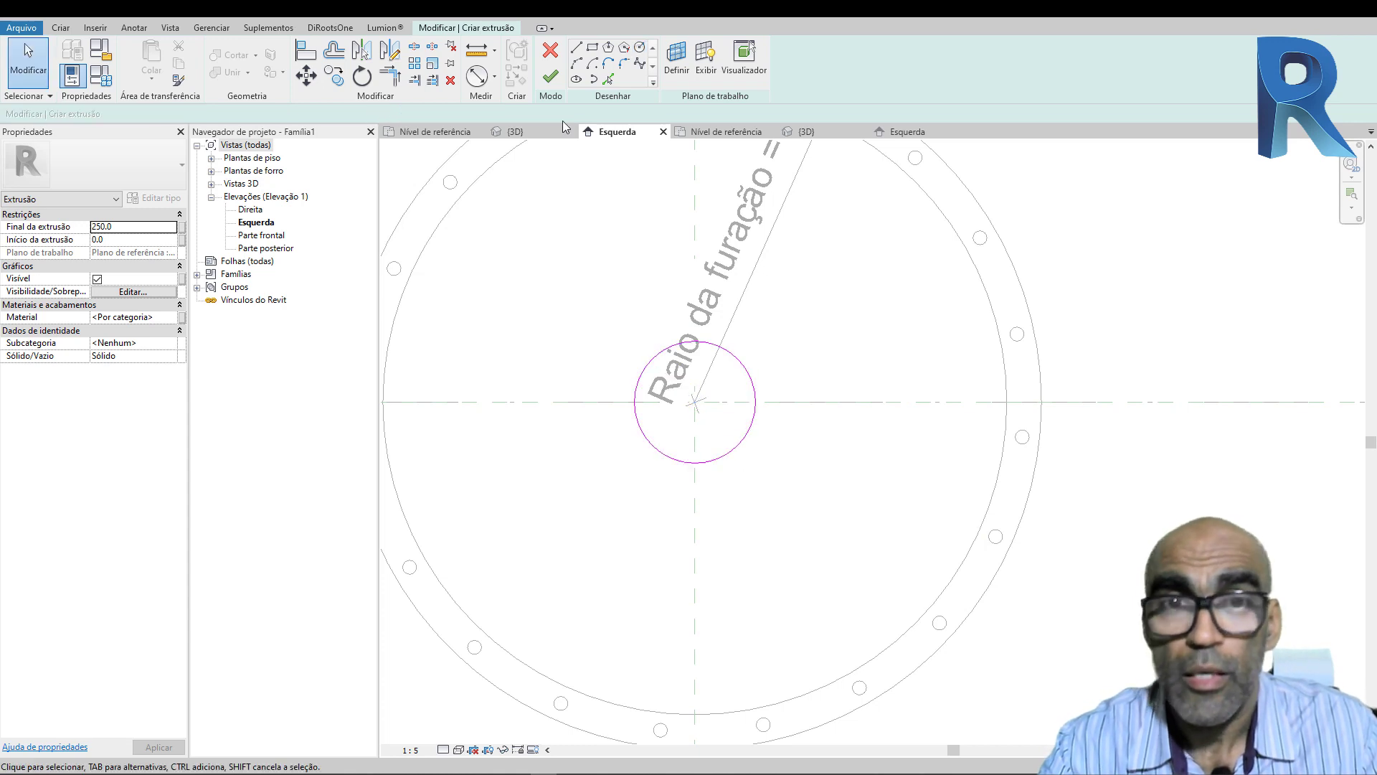
pyautogui.click(551, 79)
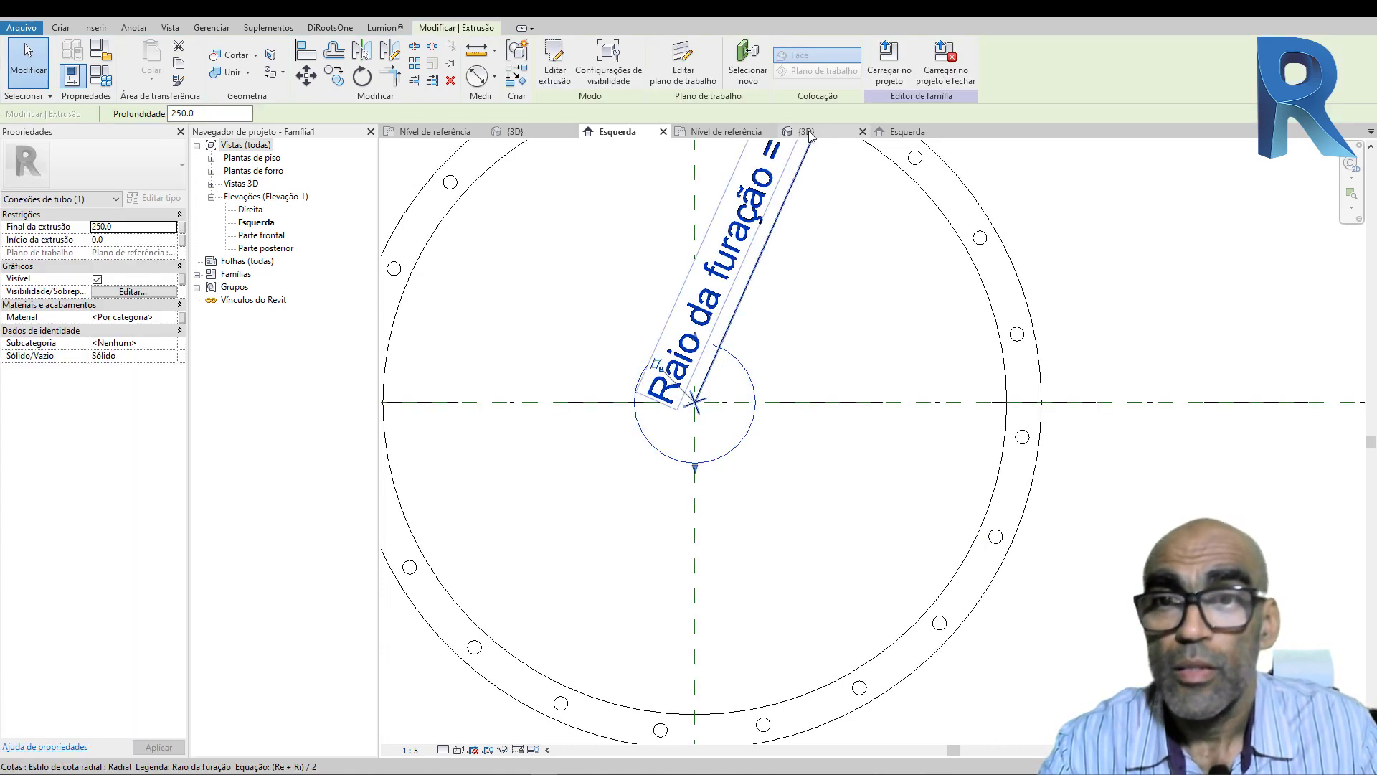
# Step: In the 3D view, align the long end of the central cylinder with the flange ring's face so it matches the ring's thickness
pyautogui.click(808, 133)
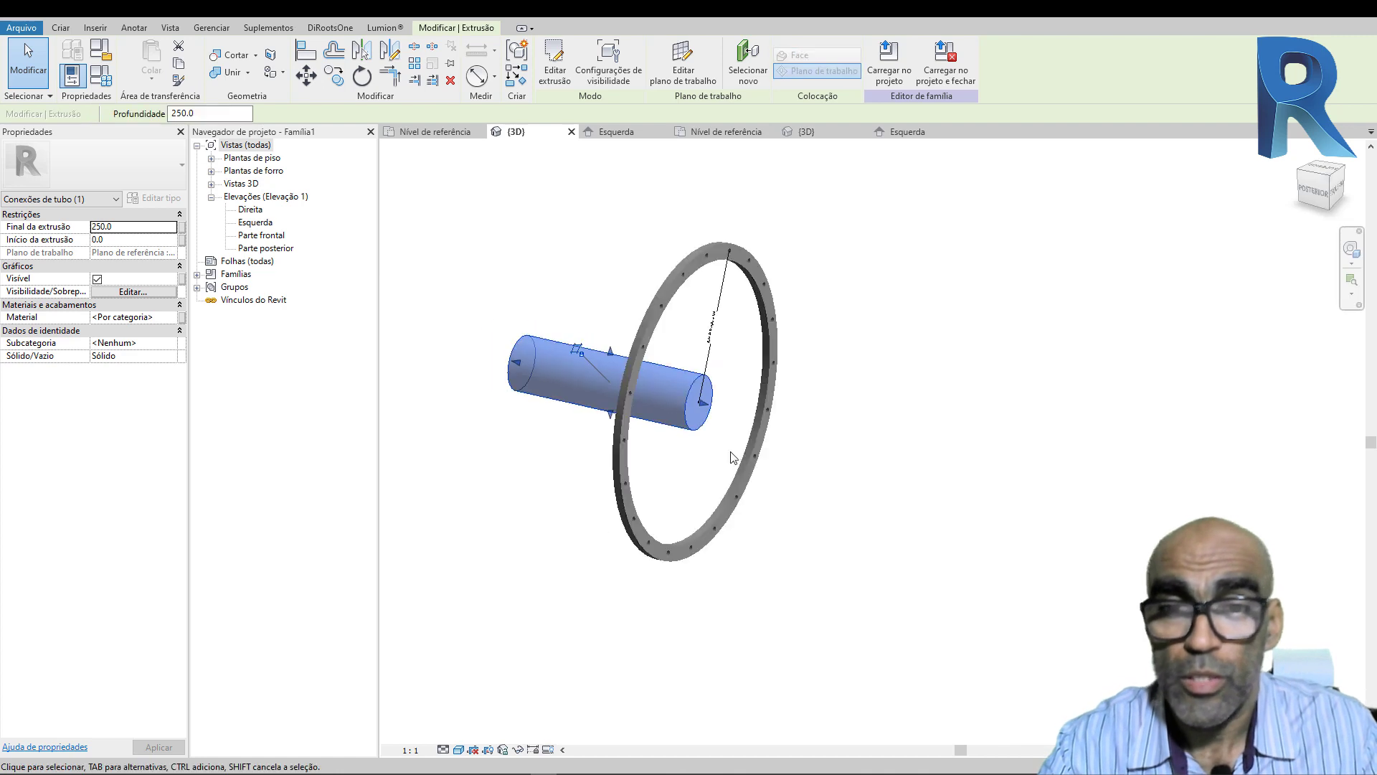
pyautogui.keyDown('shift'); pyautogui.moveTo(628, 406); pyautogui.dragTo(697, 510, button='middle'); pyautogui.keyUp('shift')
pyautogui.press('l')
pyautogui.scroll(5, 756, 184)
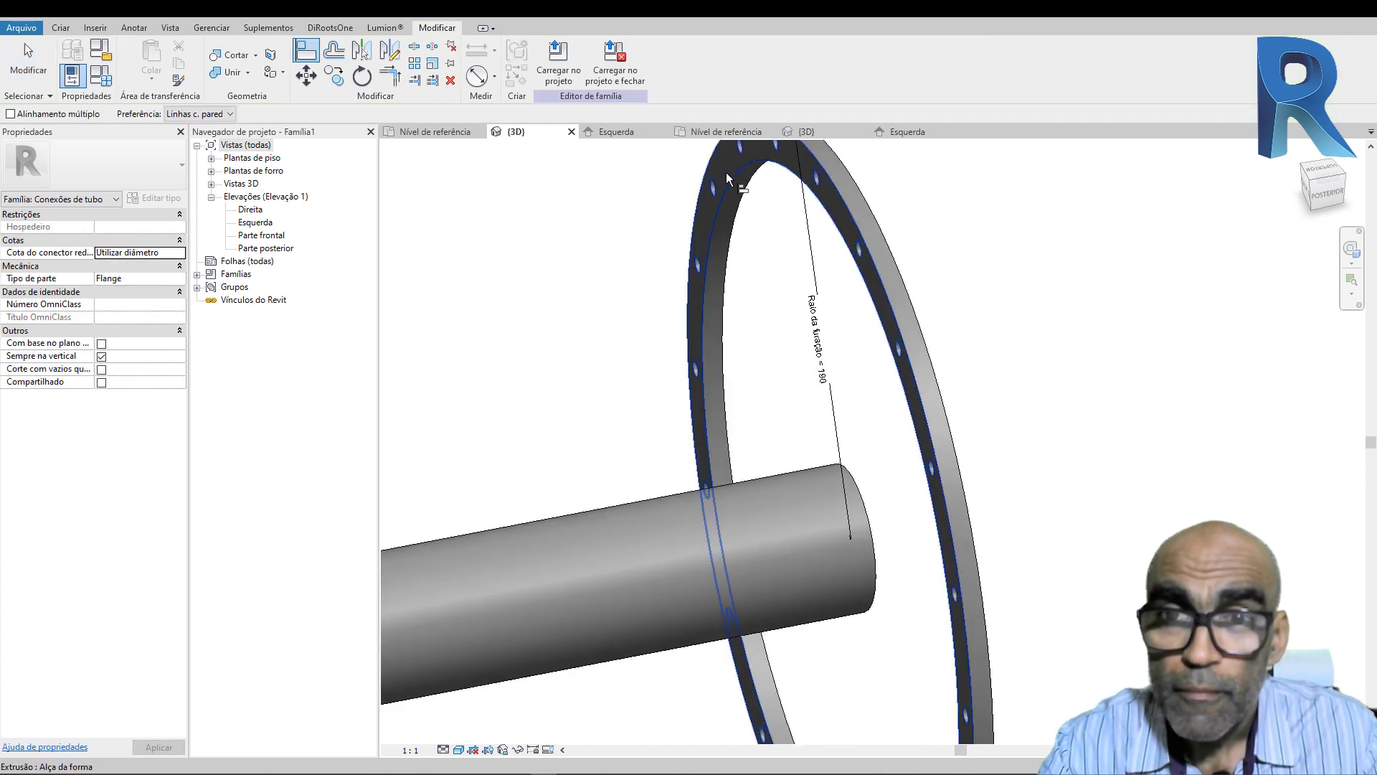
pyautogui.scroll(-5, 721, 169)
pyautogui.keyDown('shift'); pyautogui.moveTo(617, 373); pyautogui.dragTo(636, 424, button='middle'); pyautogui.keyUp('shift')
pyautogui.scroll(-3, 803, 457)
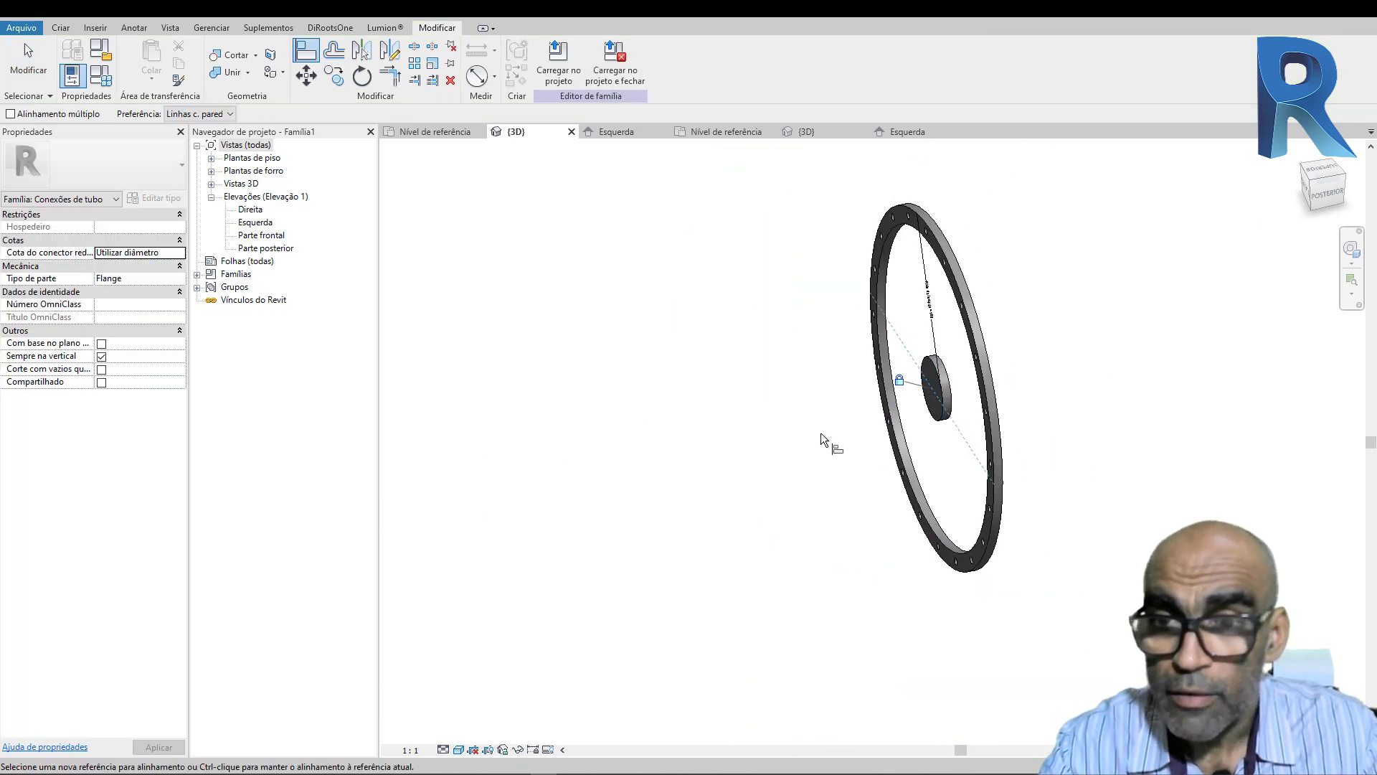
pyautogui.press('Escape')
# Step: Check the visibility setting of the central disc extrusion
pyautogui.scroll(4, 918, 401)
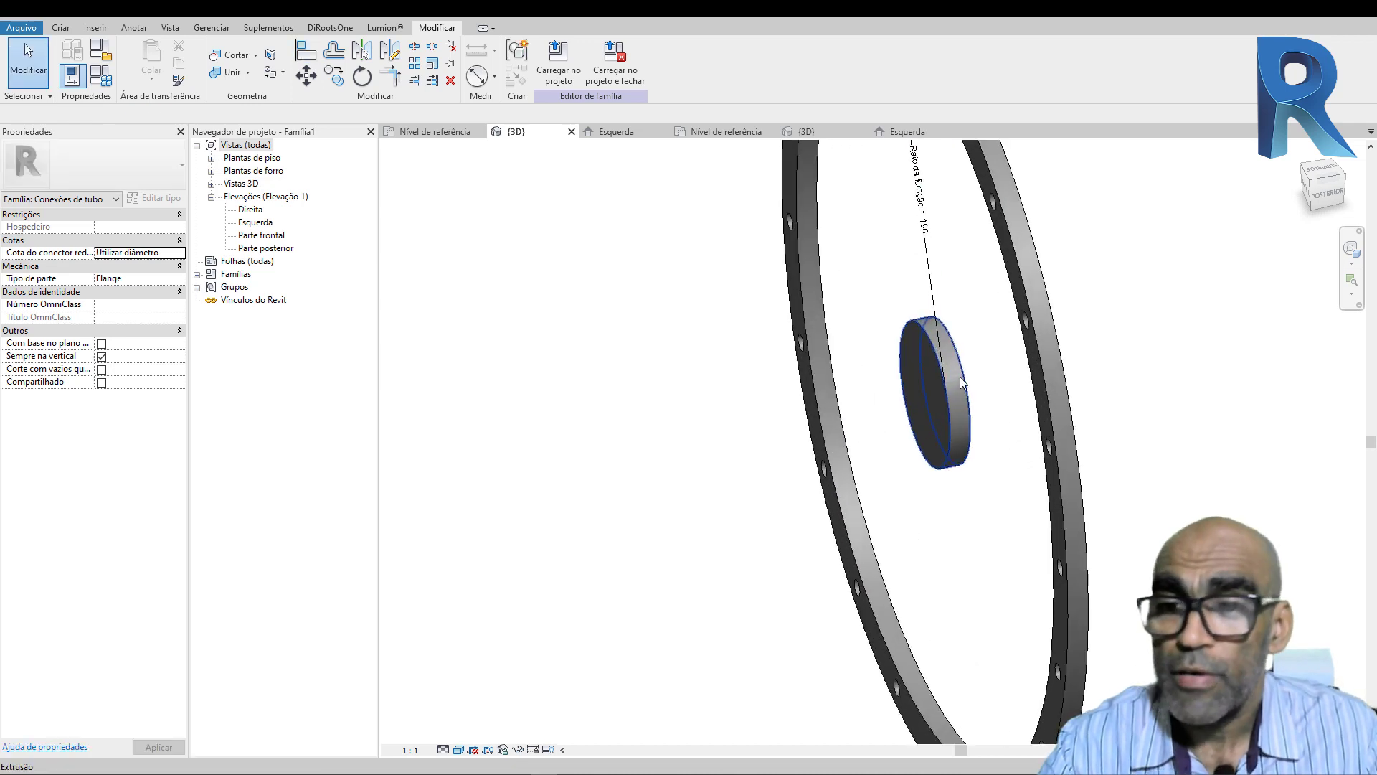
pyautogui.click(961, 381)
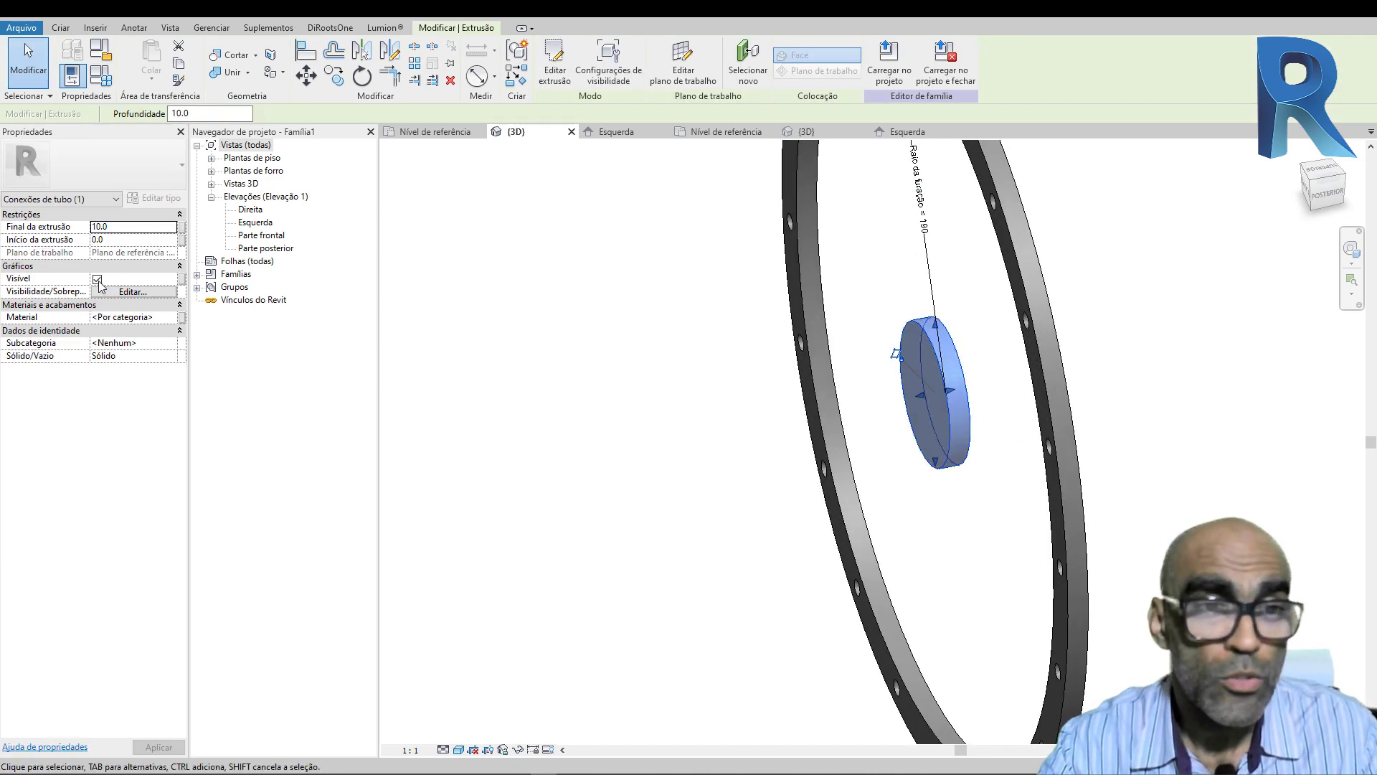
pyautogui.click(498, 483)
pyautogui.scroll(-3, 497, 483)
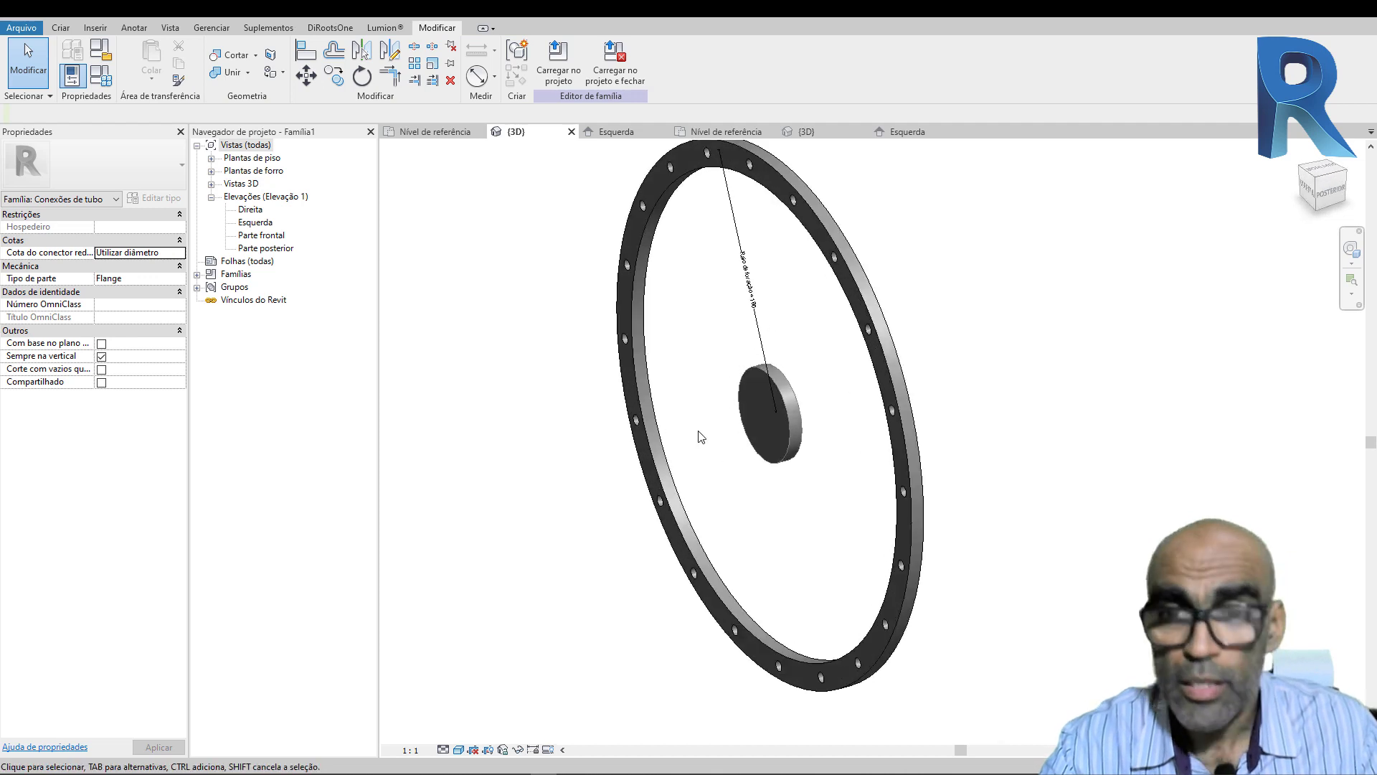
# Step: Place a pipe connector on the front face of the central disc
pyautogui.click(61, 27)
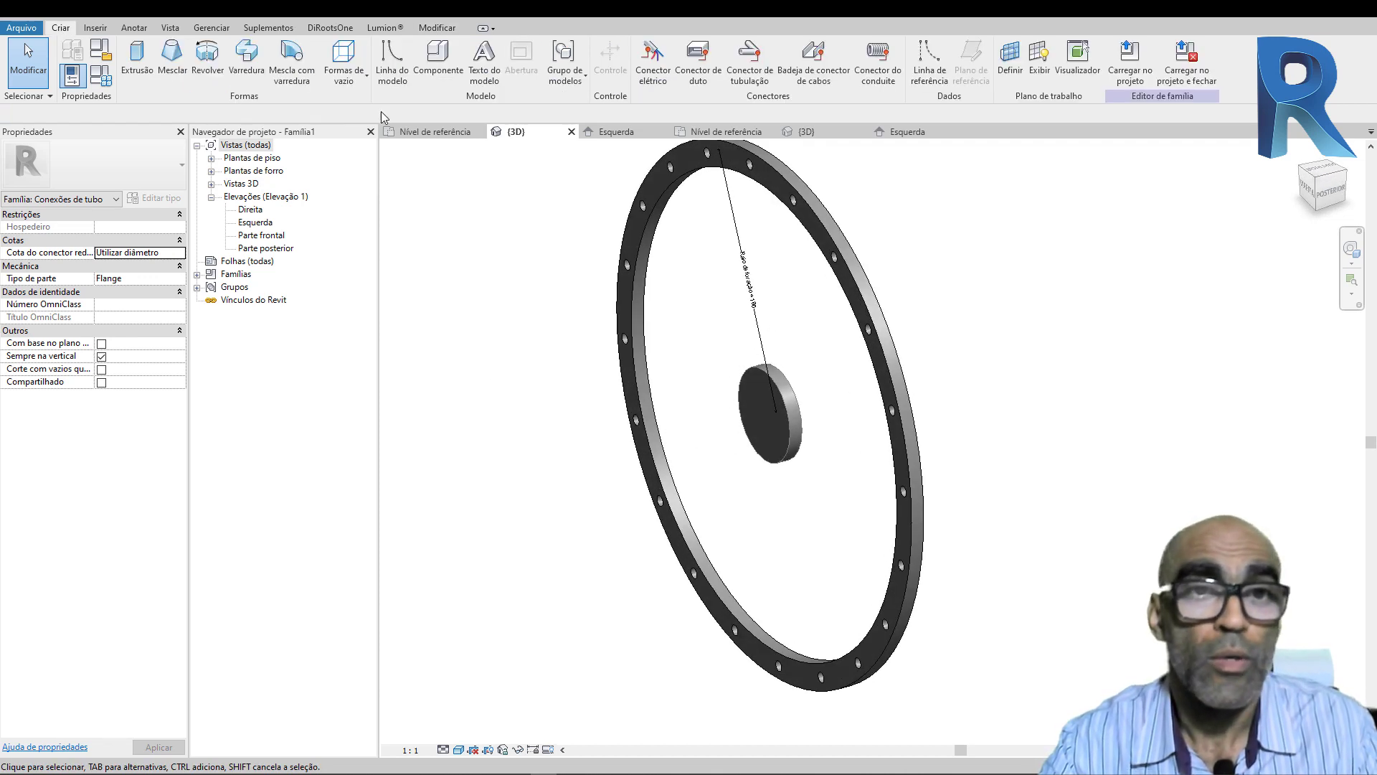
pyautogui.click(753, 79)
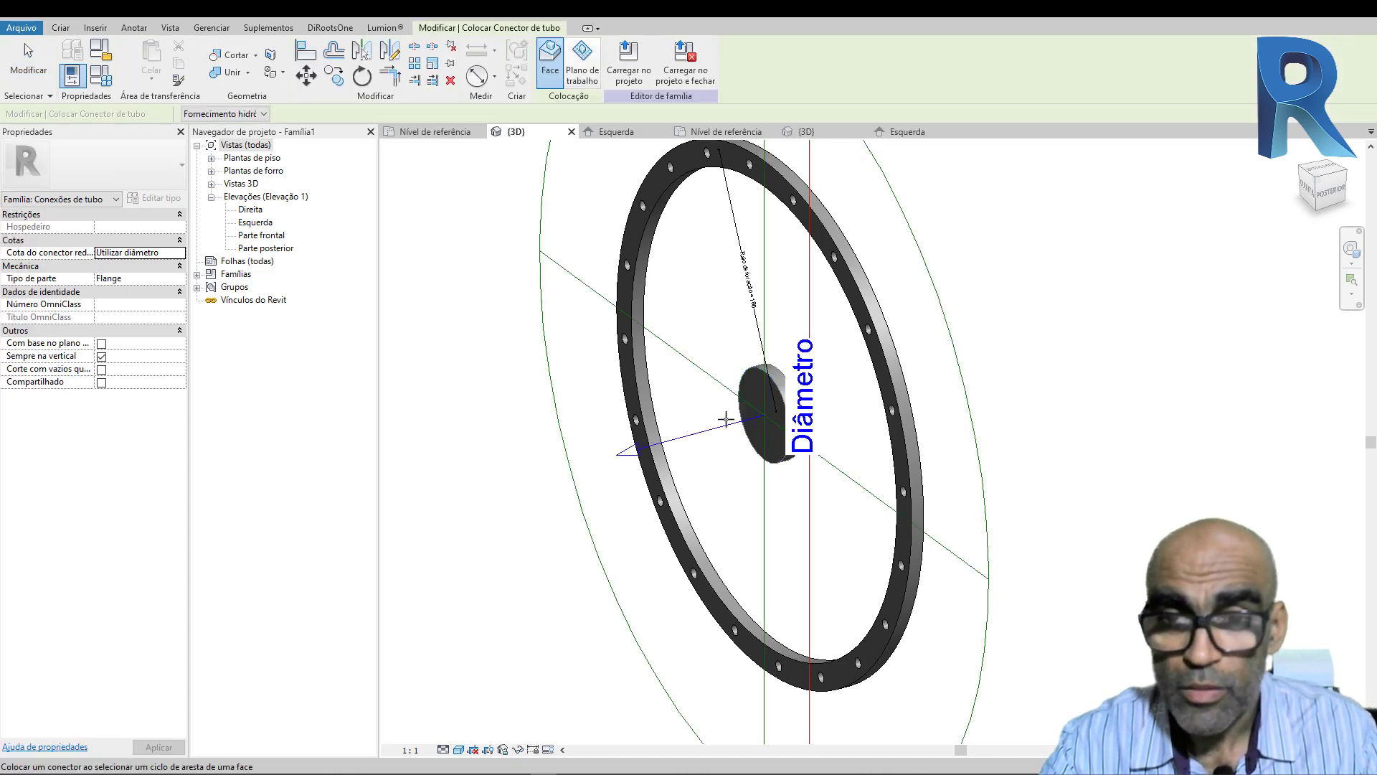
pyautogui.scroll(-4, 726, 418)
pyautogui.keyDown('shift'); pyautogui.moveTo(923, 488); pyautogui.dragTo(961, 507, button='middle'); pyautogui.keyUp('shift')
pyautogui.press('Escape')
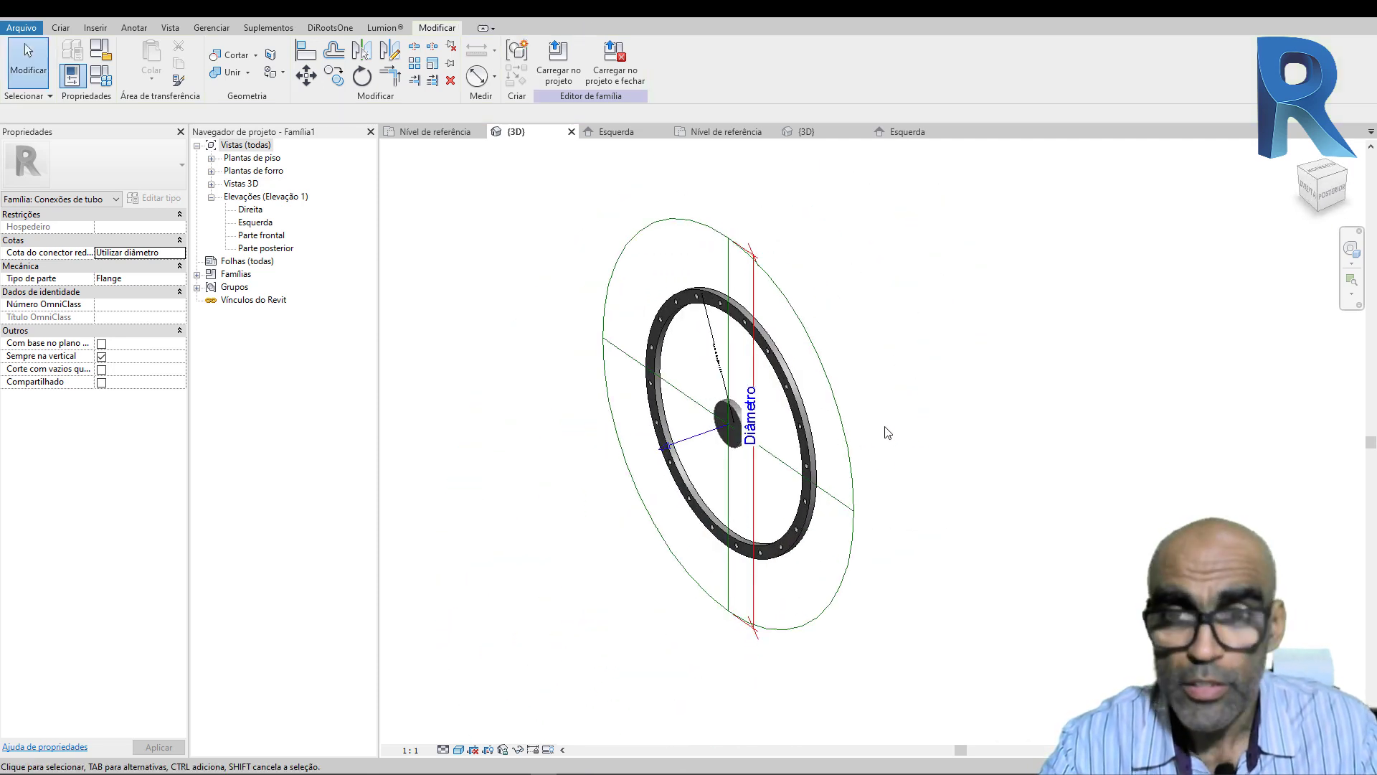
# Step: Set the diameter of the central disc's pipe connector to 100 mm
pyautogui.click(785, 294)
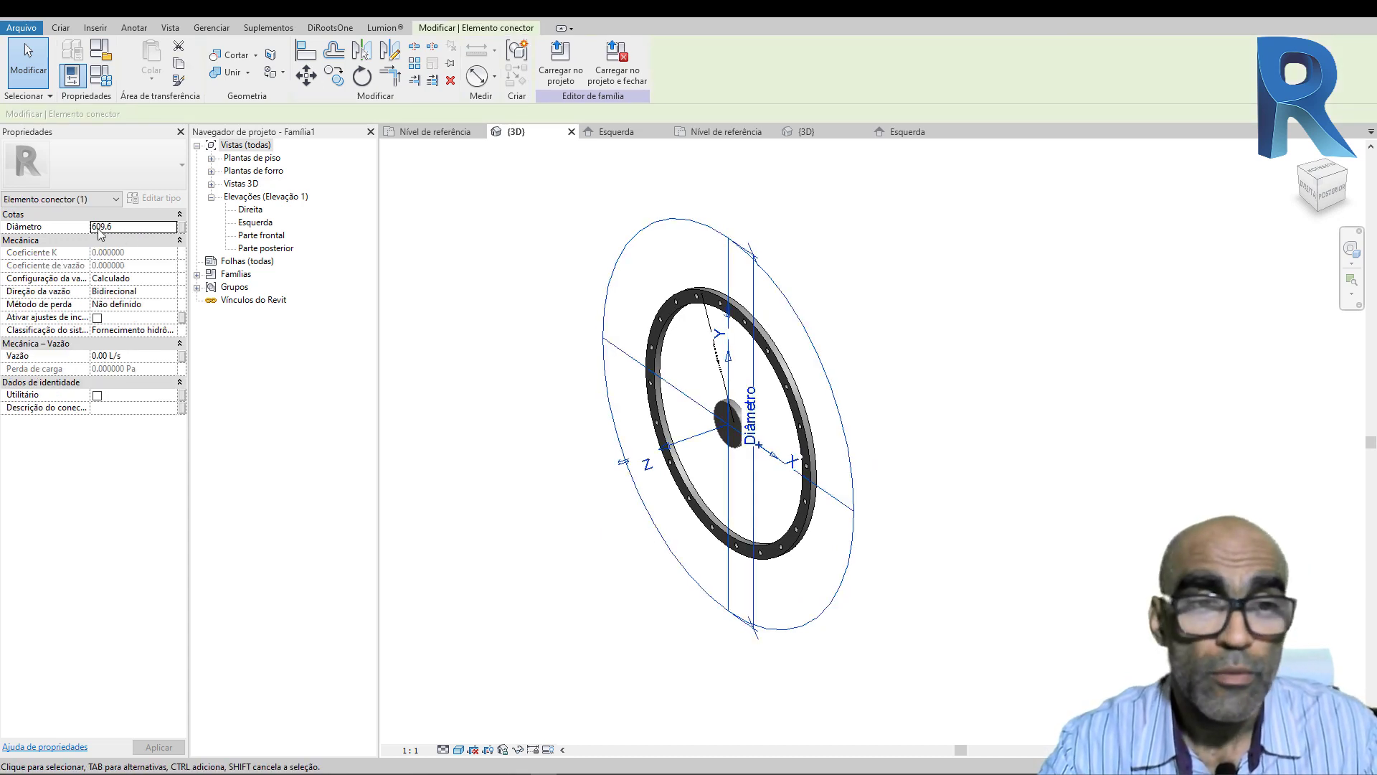
pyautogui.moveTo(52, 230)
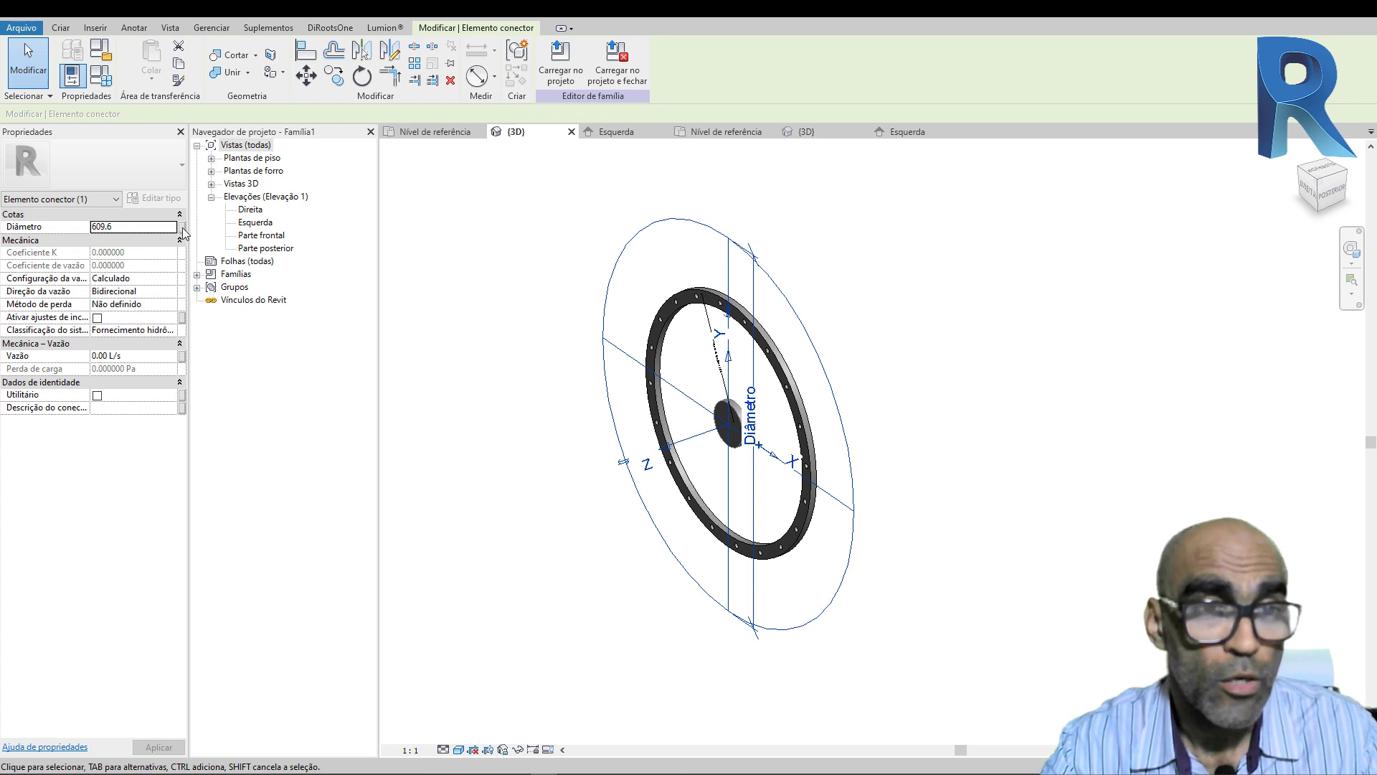
pyautogui.click(154, 229)
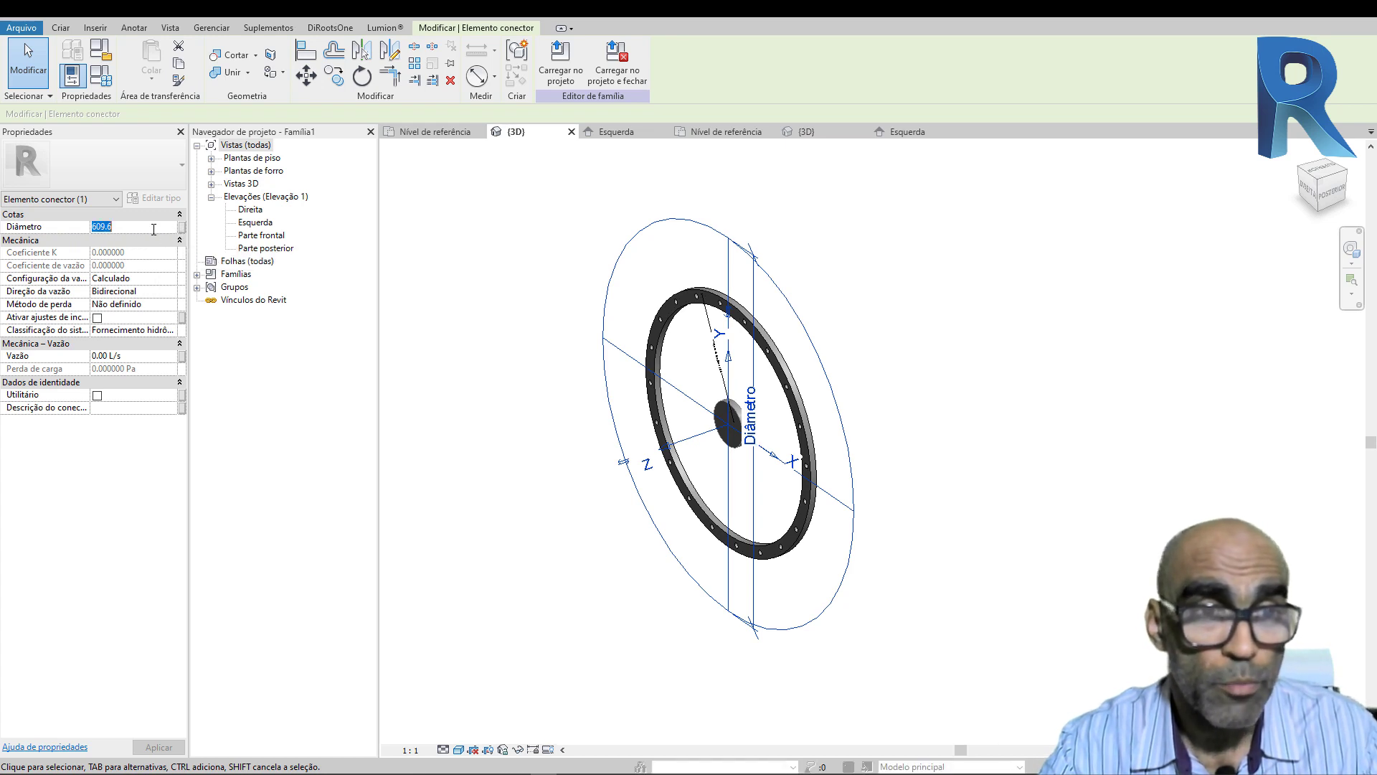
pyautogui.write('100')
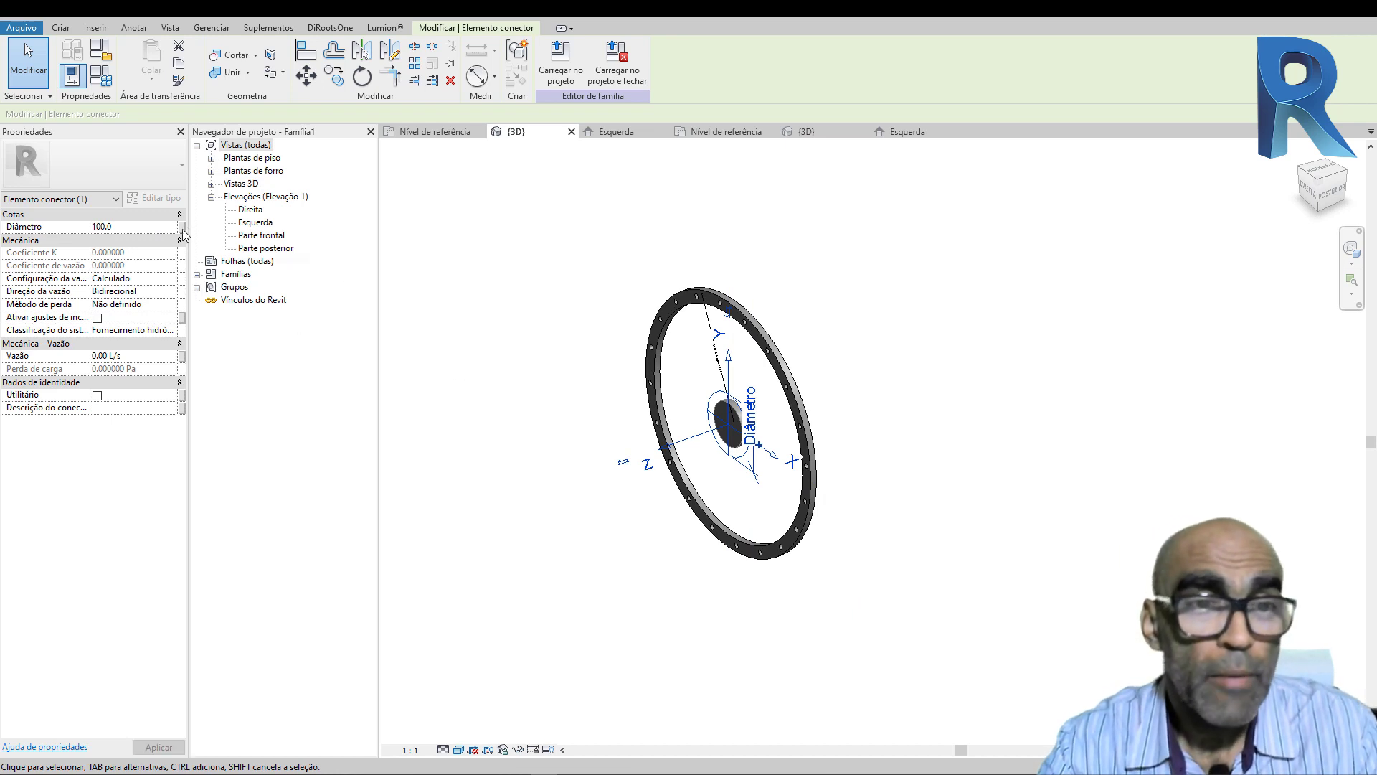
# Step: Associate the connector's diameter with a new family type parameter named DN, grouped under Cotas
pyautogui.click(182, 227)
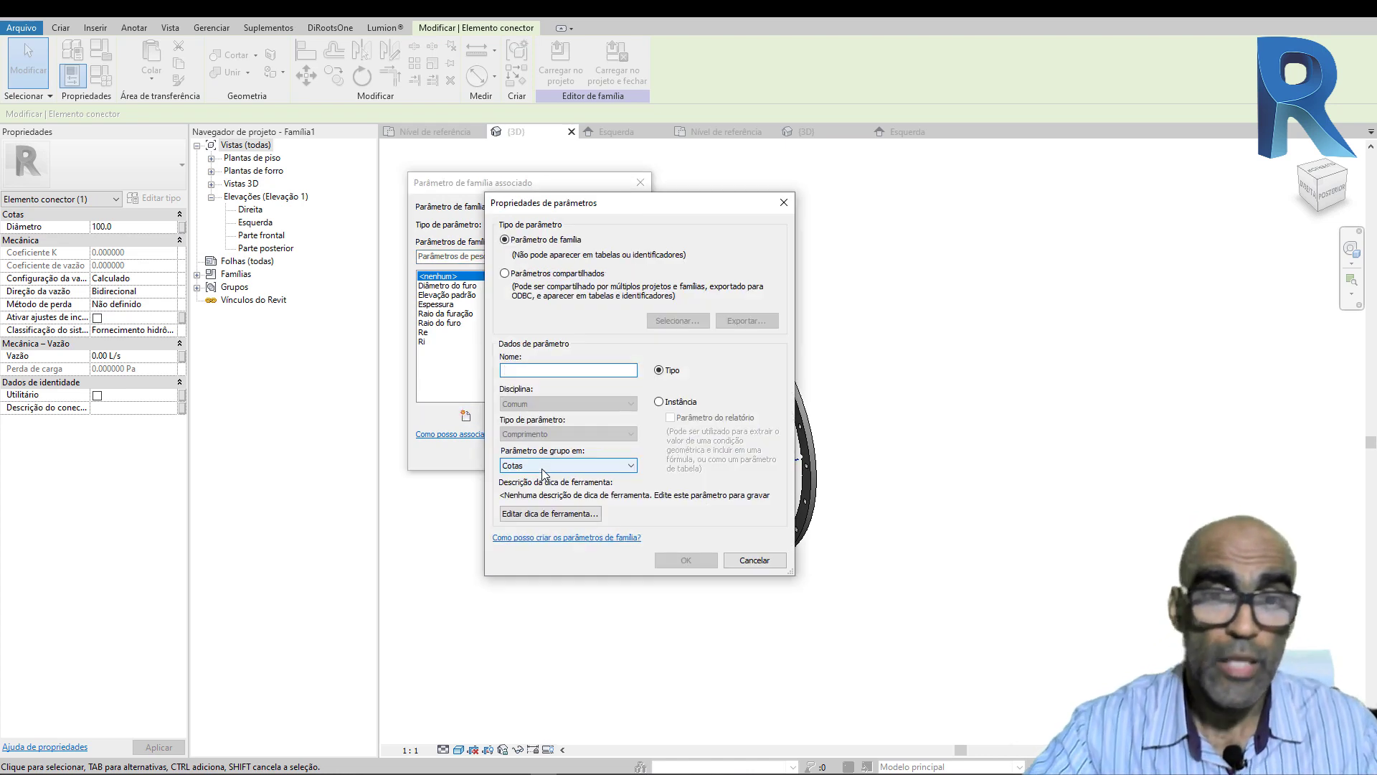
pyautogui.write('DN')
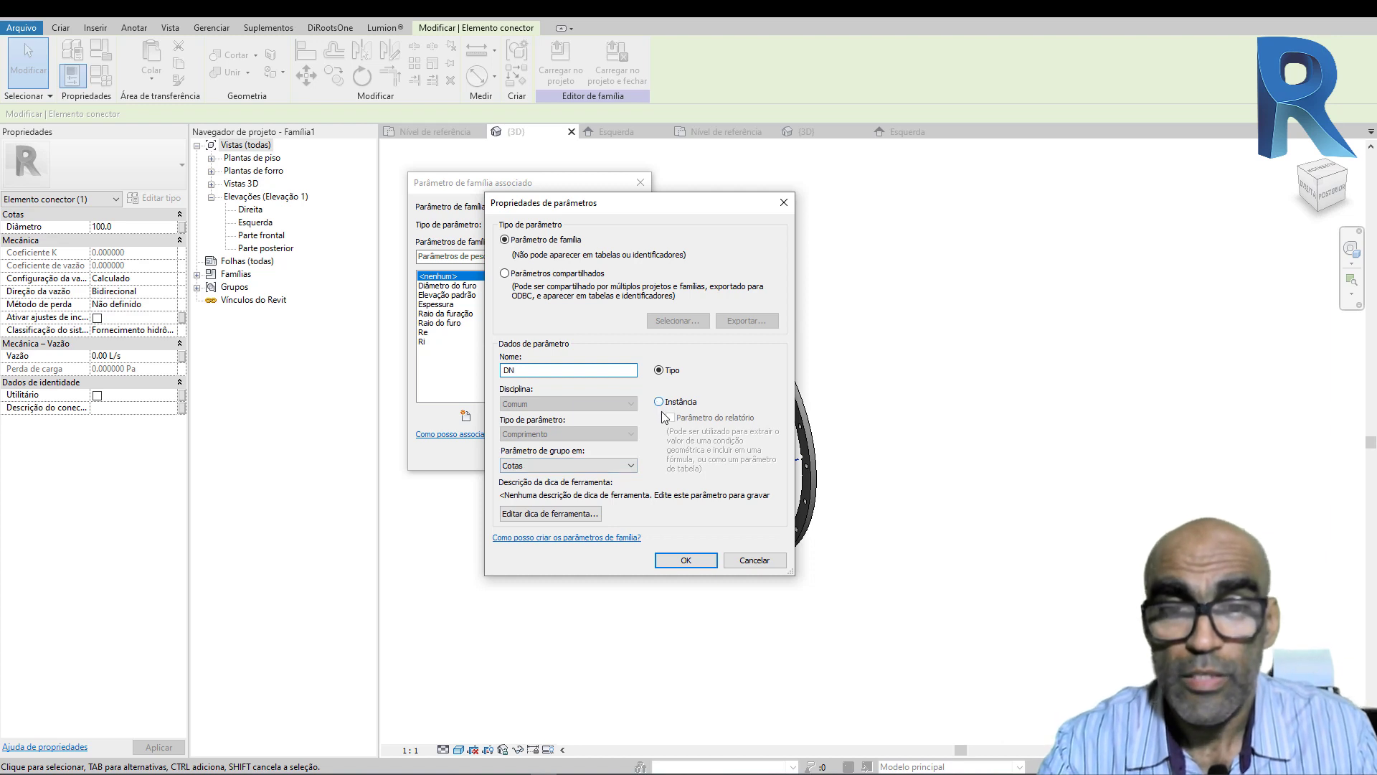
pyautogui.click(685, 561)
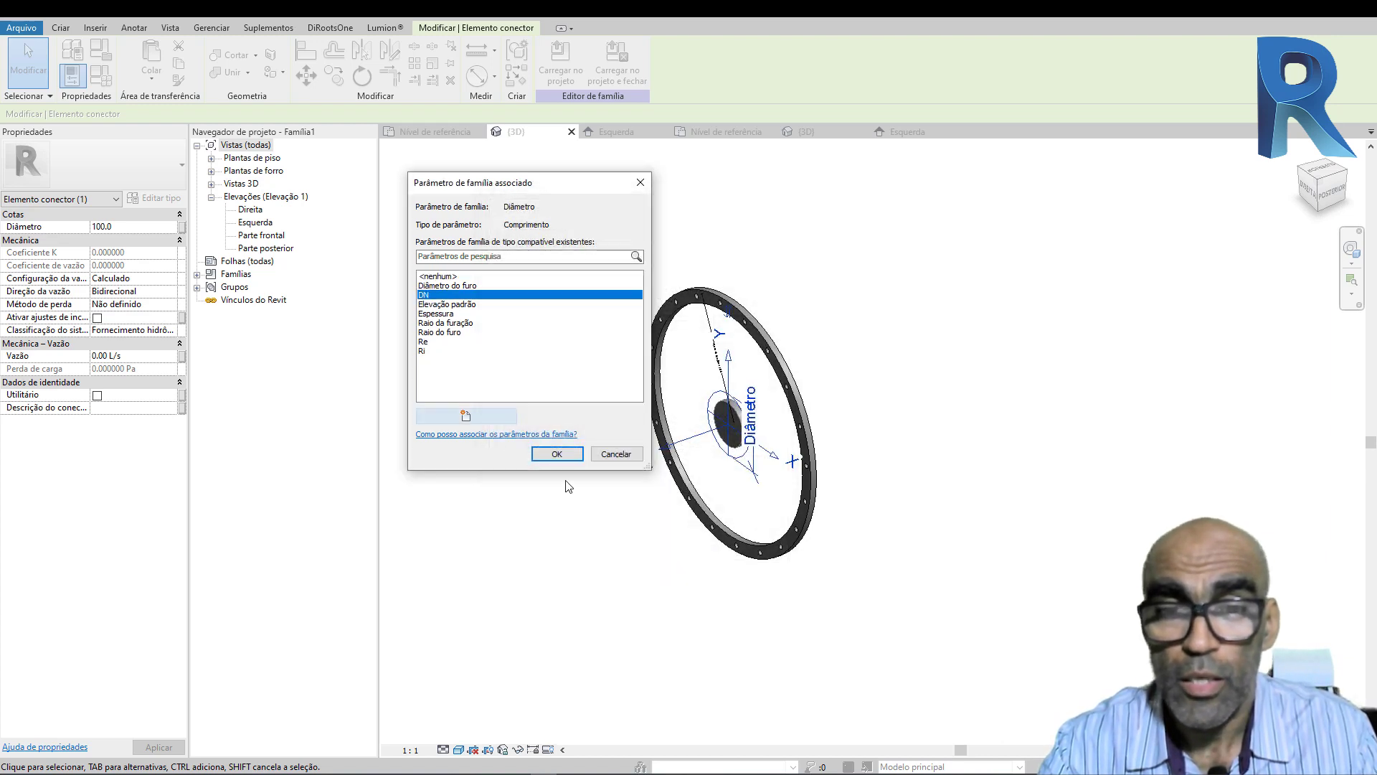
pyautogui.click(558, 454)
pyautogui.click(607, 542)
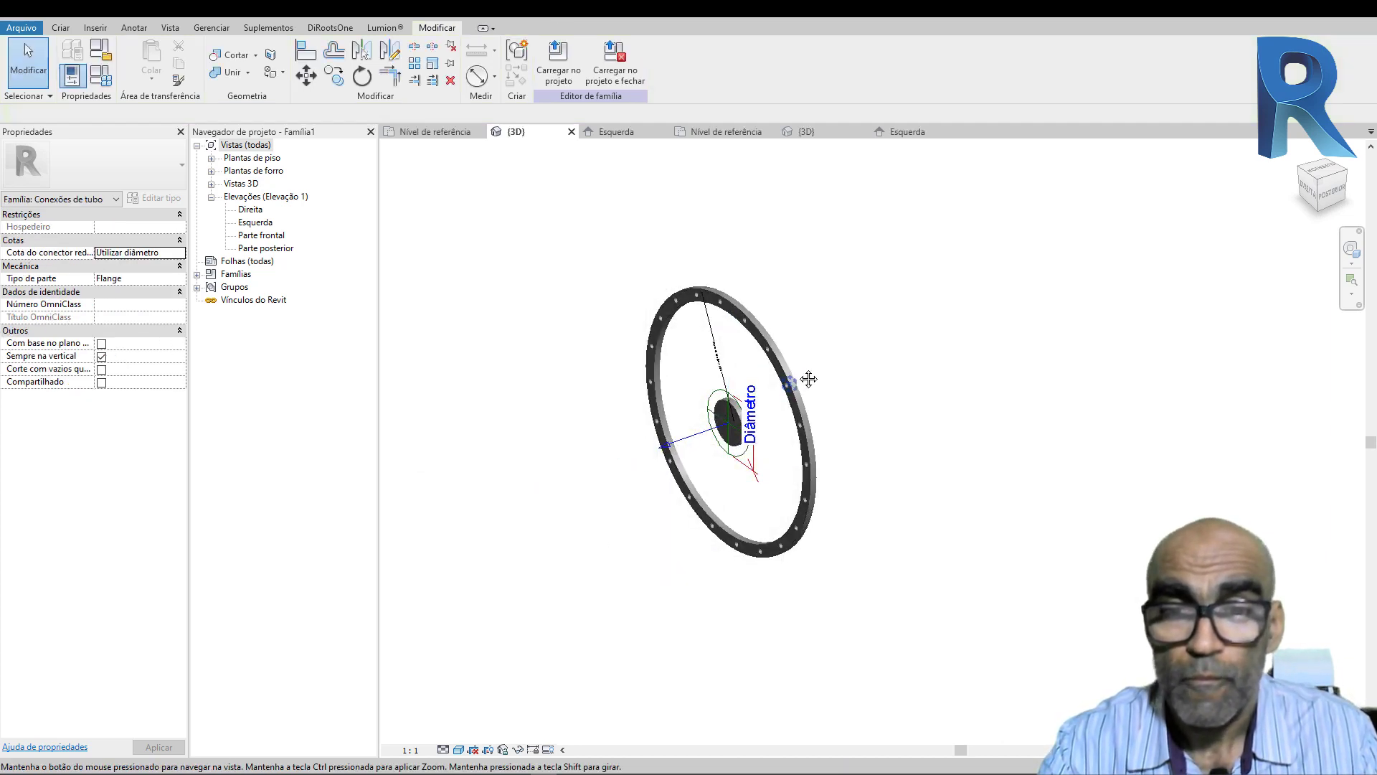
pyautogui.scroll(3, 808, 379)
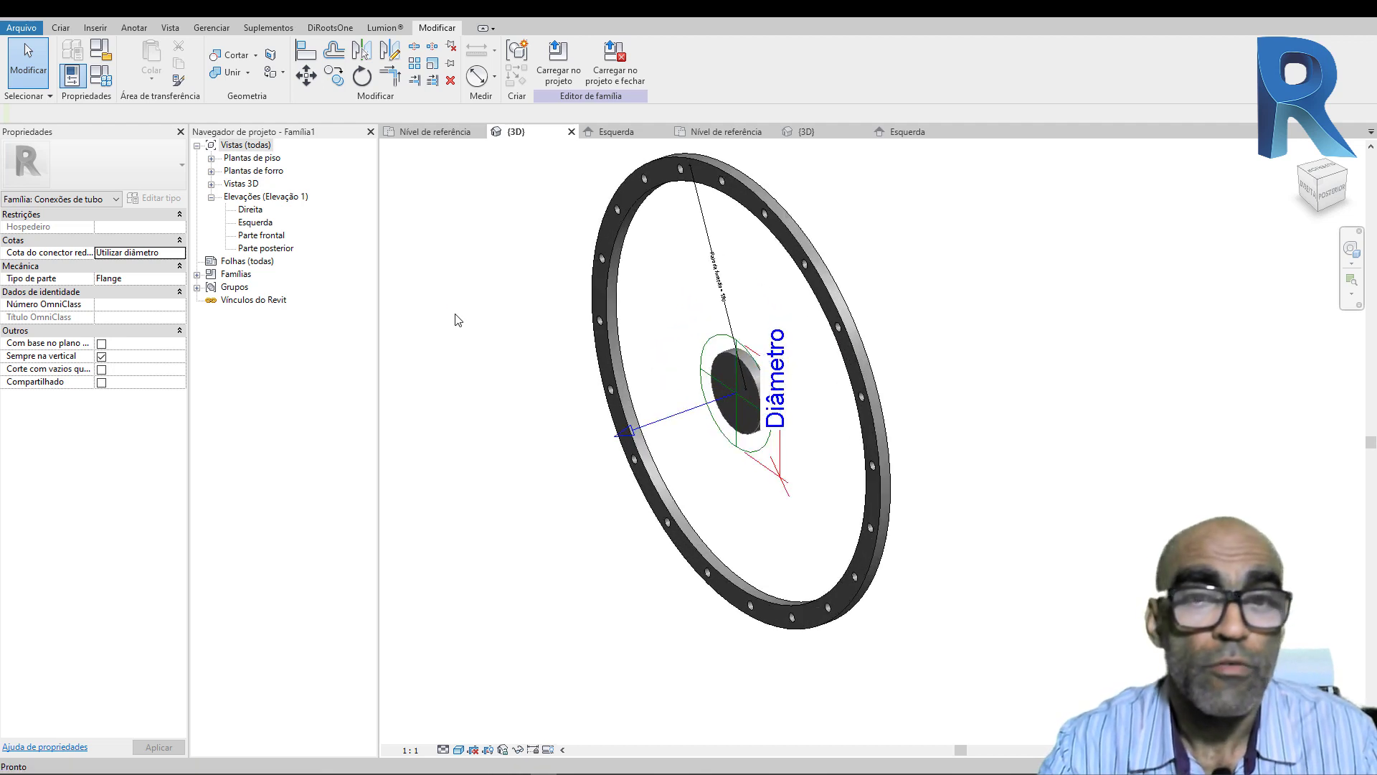
# Step: Save the family as Flange in the Flange folder
pyautogui.hotkey('ctrl', 's')
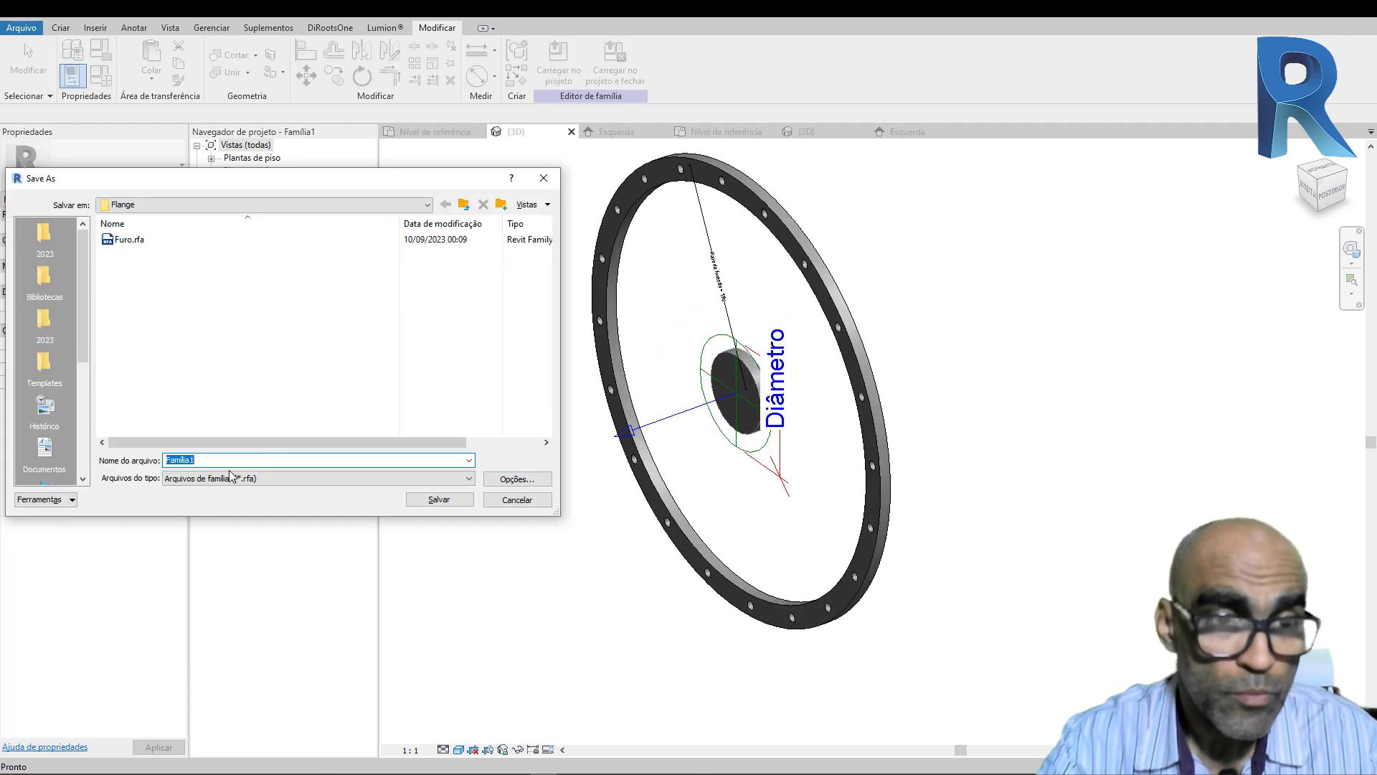
pyautogui.write('Fal')
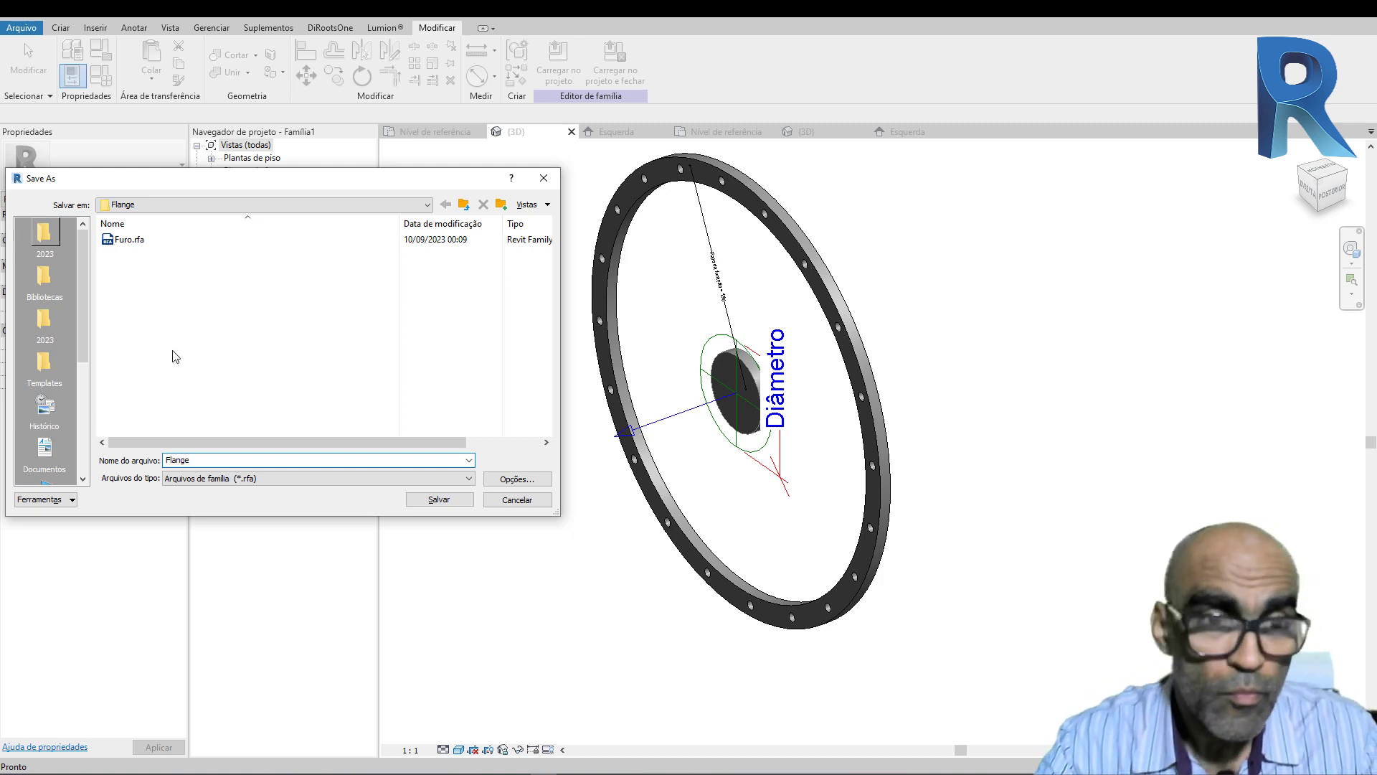
pyautogui.click(432, 500)
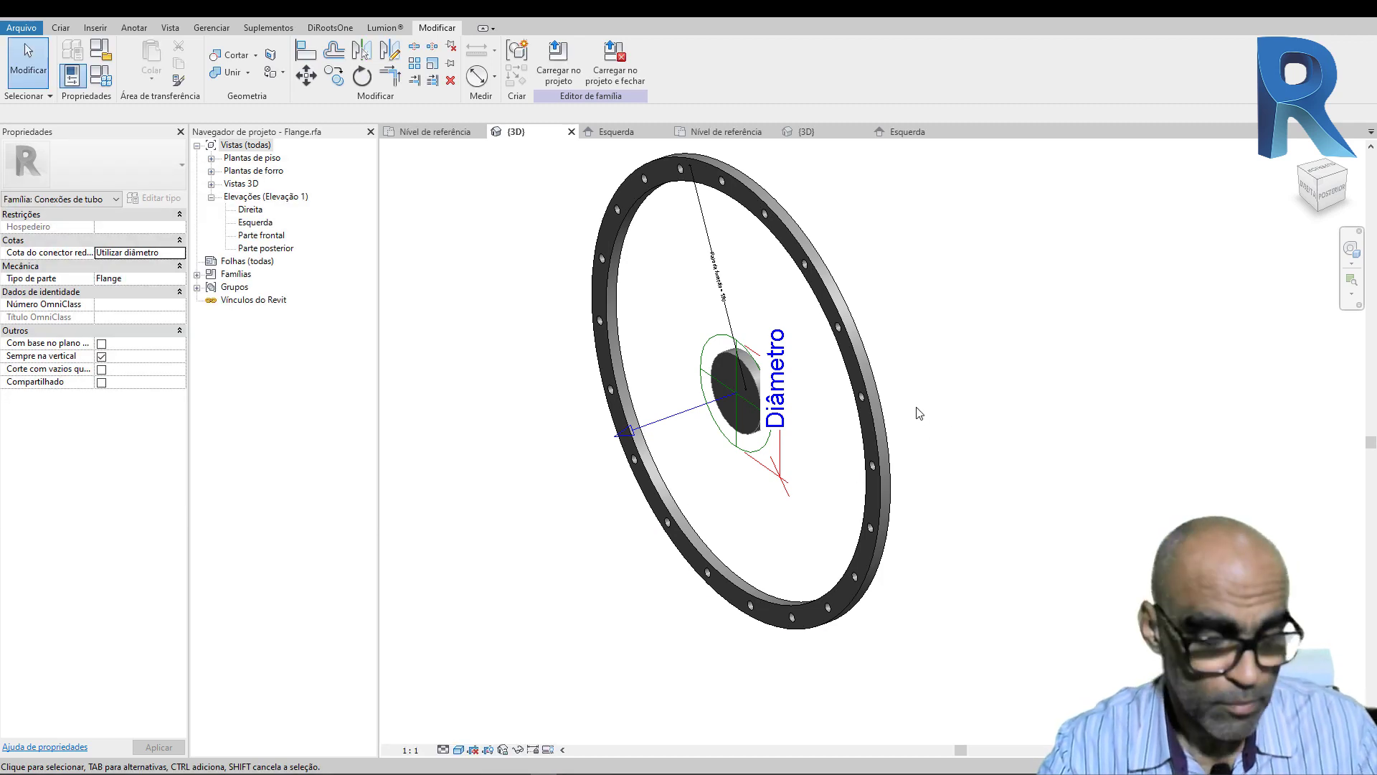
pyautogui.keyDown('shift'); pyautogui.moveTo(919, 414); pyautogui.dragTo(976, 457, button='middle'); pyautogui.keyUp('shift')
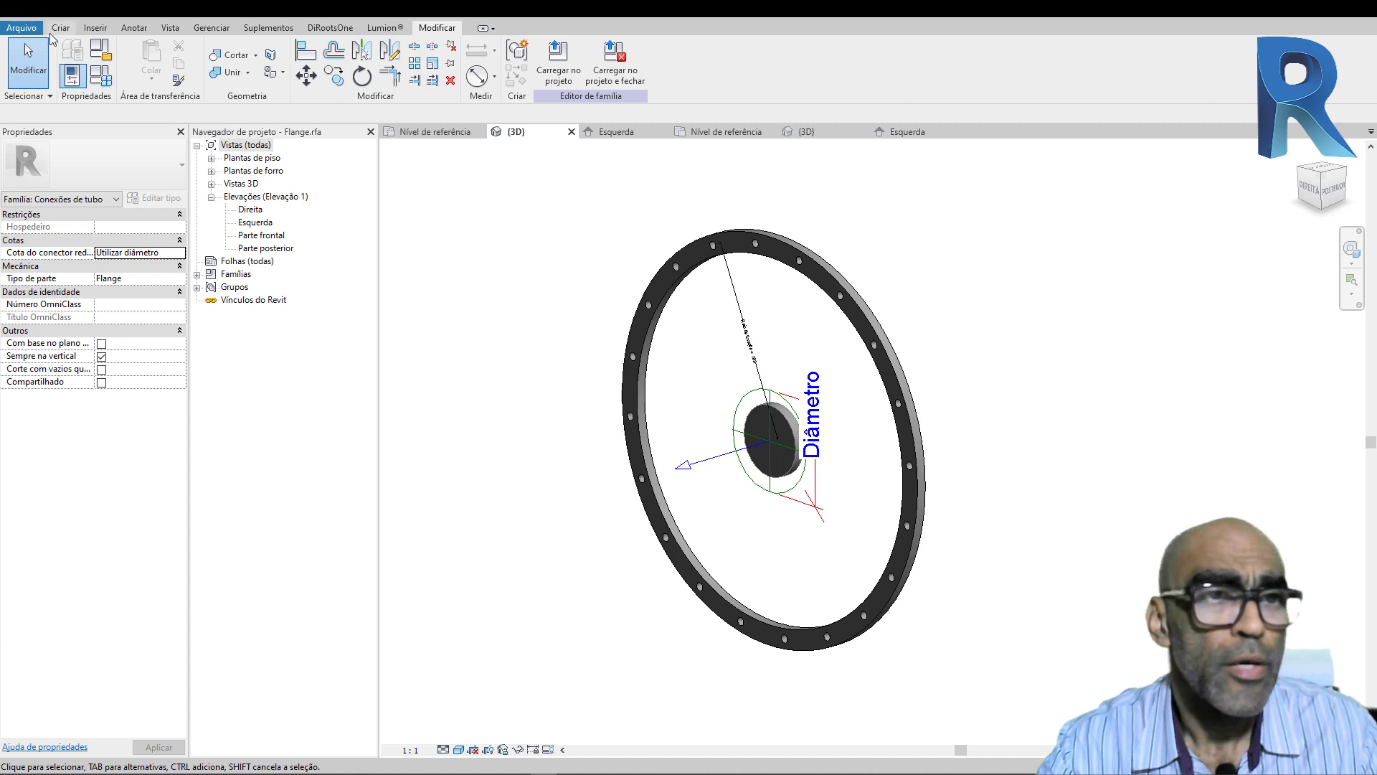
# Step: Create a new project from the QDCG-2022C-SEGURANÇA NO TRABALHO template
pyautogui.click(16, 30)
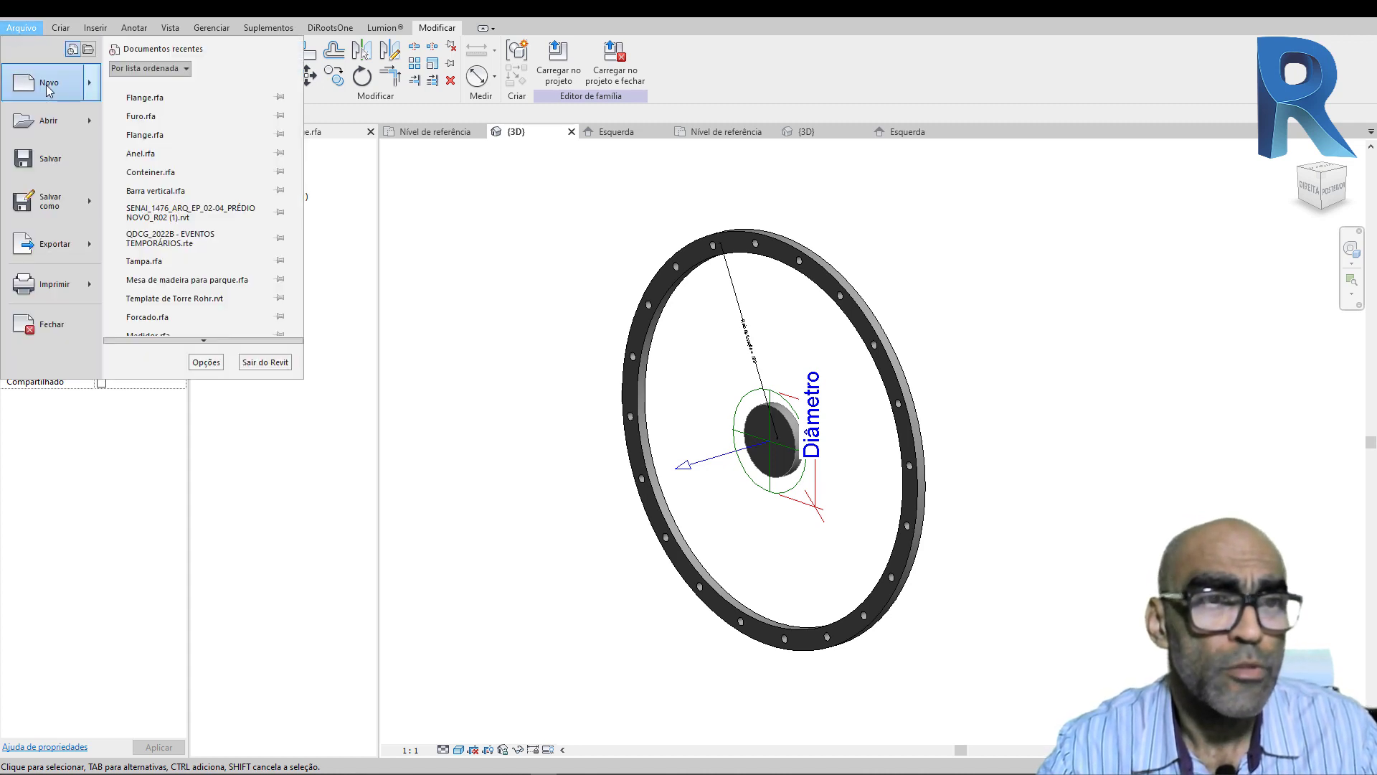
pyautogui.moveTo(43, 80)
pyautogui.click(206, 95)
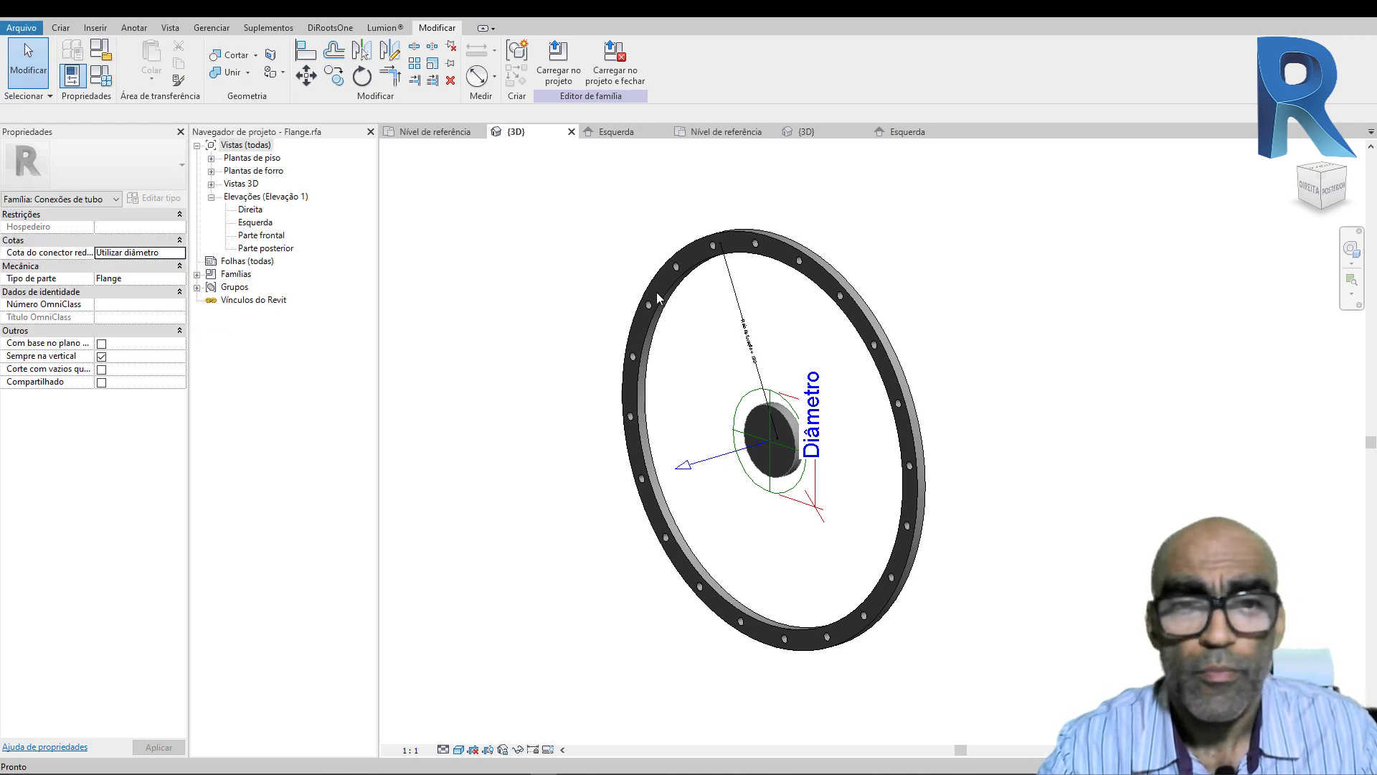
pyautogui.click(681, 365)
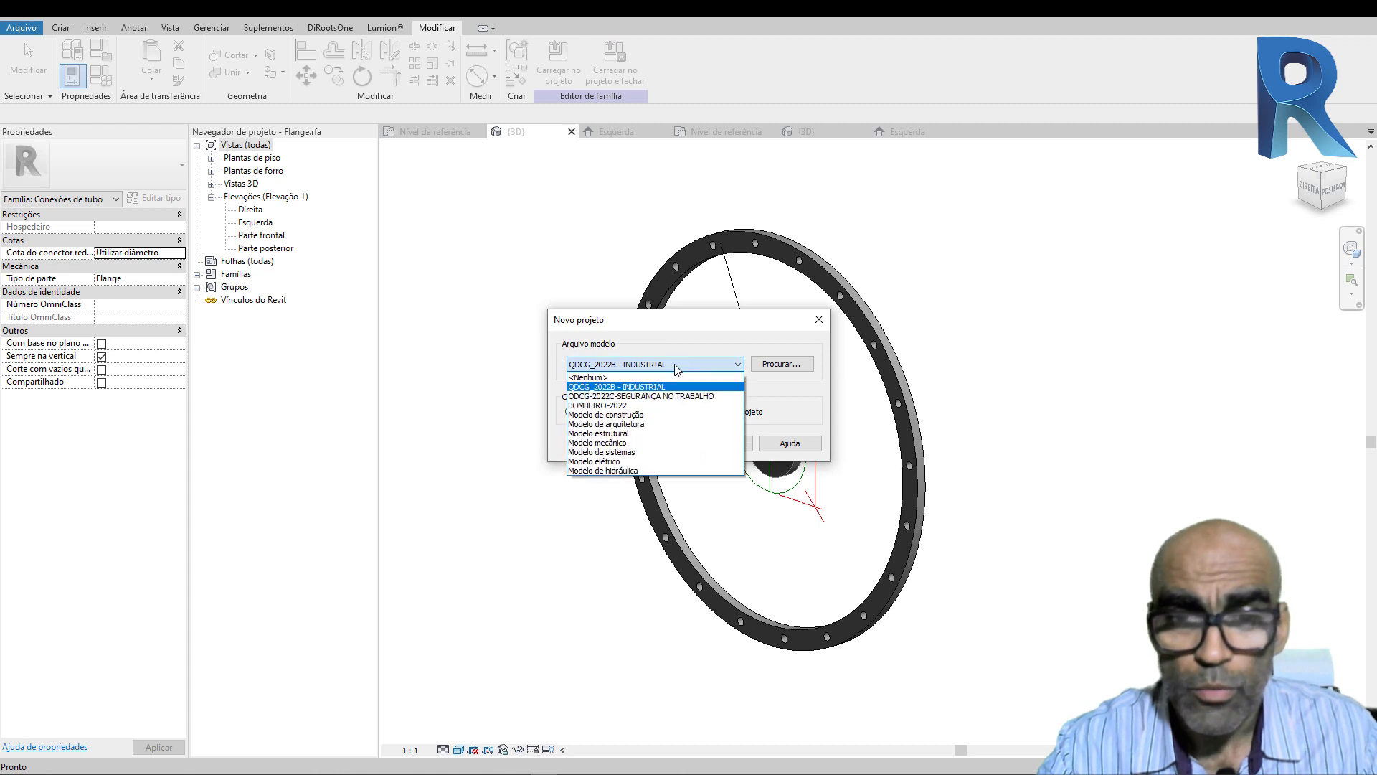
pyautogui.click(652, 396)
pyautogui.click(654, 444)
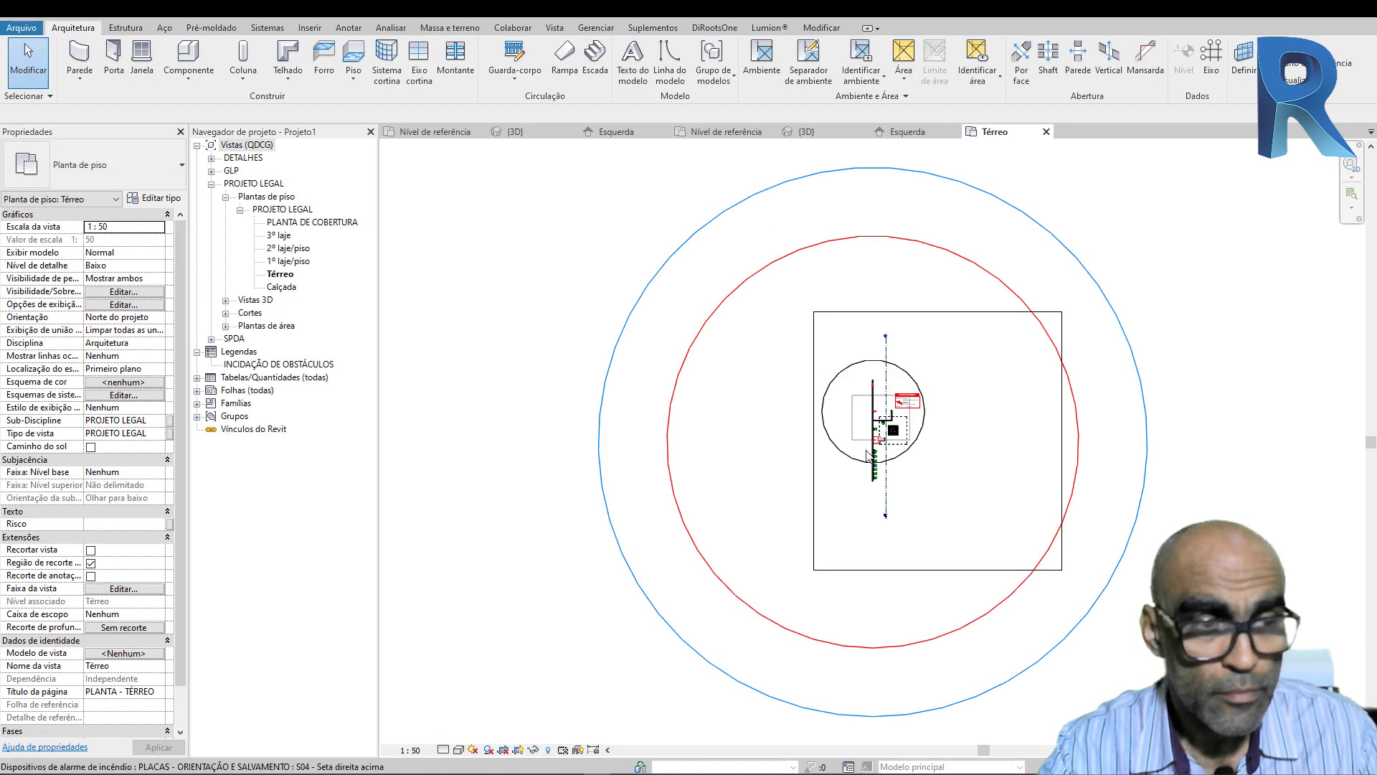
# Step: Draw an L-shaped run of 90 mm GLP galvanized pipe below the gas cylinders, with legs about 1.5 m and 1.8 m long
pyautogui.scroll(5, 968, 481)
pyautogui.scroll(2, 753, 423)
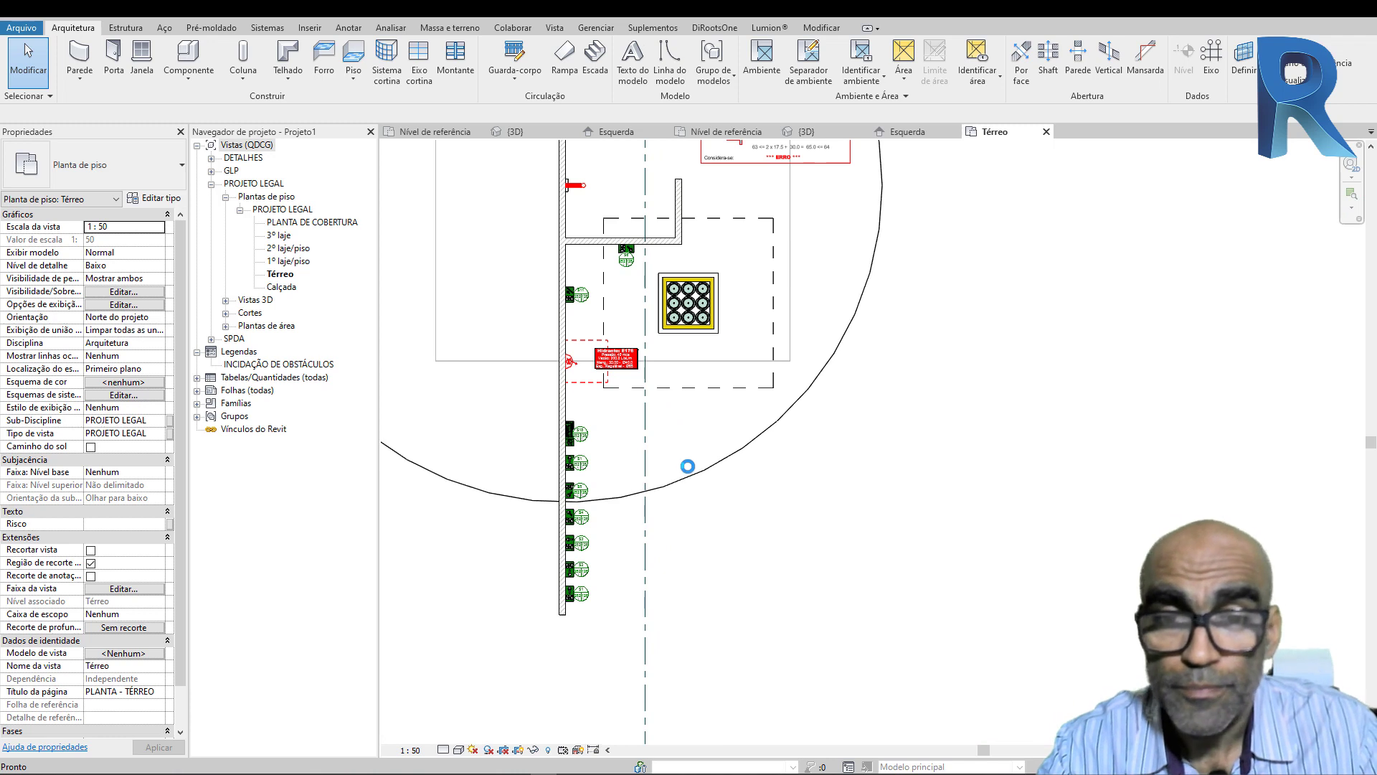
pyautogui.press('p')
pyautogui.press('i')
pyautogui.click(681, 533)
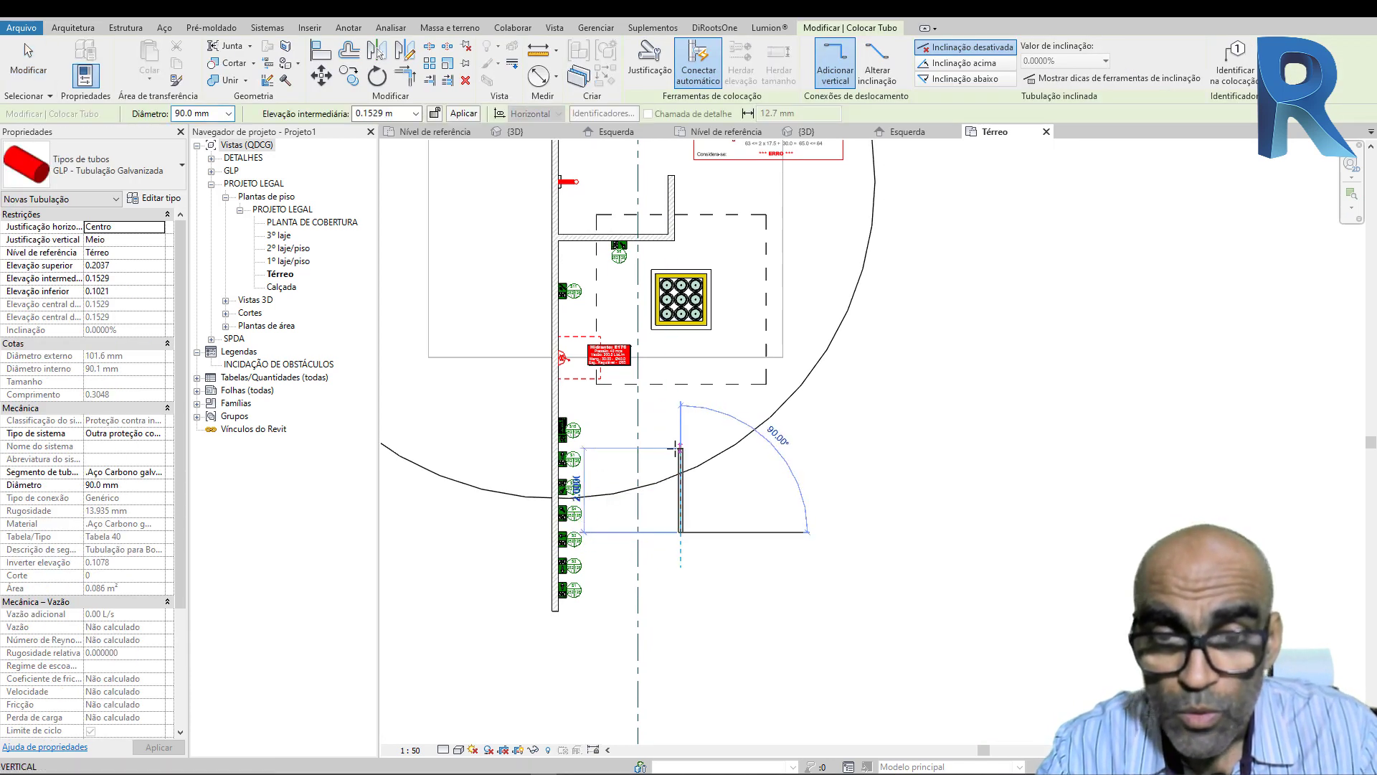
pyautogui.click(761, 468)
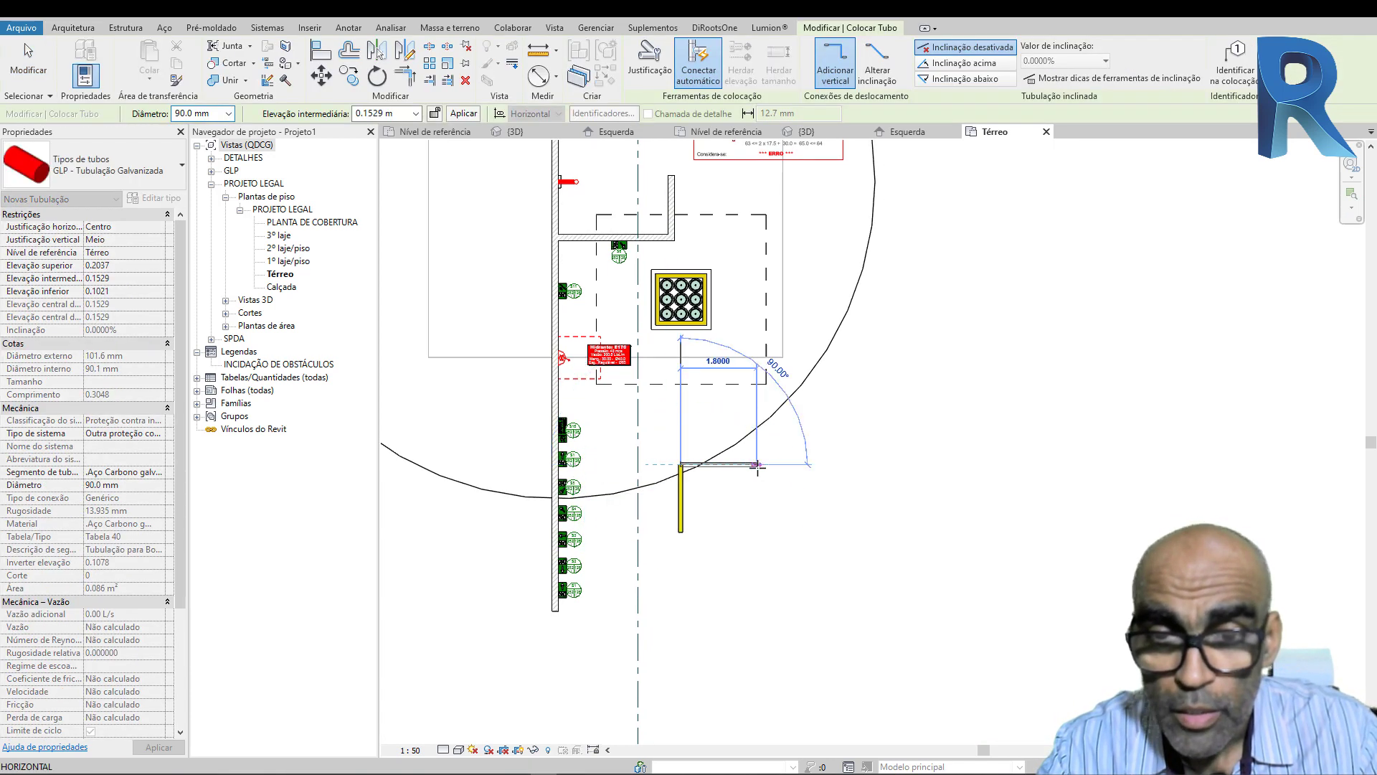
pyautogui.click(753, 464)
pyautogui.press('Escape')
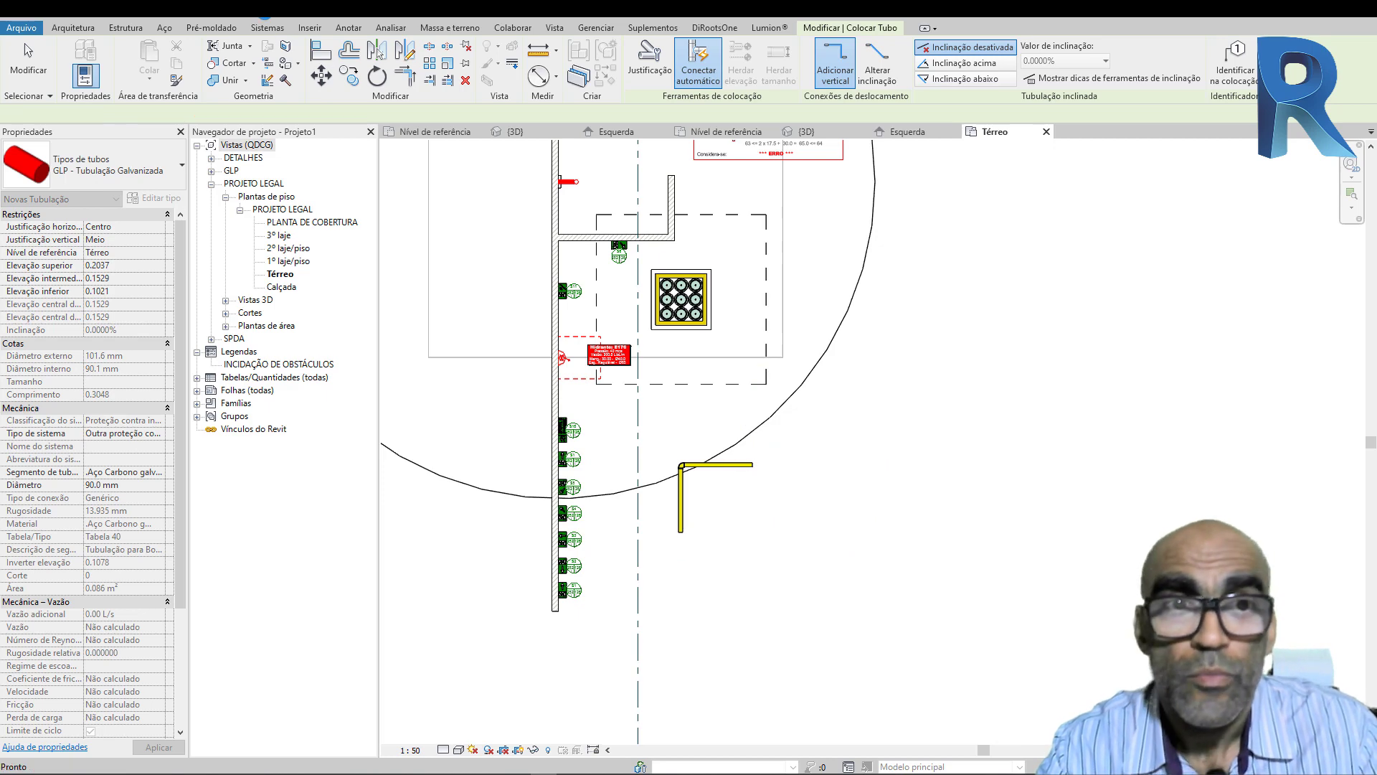
# Step: Open the default 3D view and examine the open ends of the two connected pipes
pyautogui.click(278, 10)
pyautogui.moveTo(926, 556); pyautogui.dragTo(810, 558, button='middle')
pyautogui.scroll(4, 827, 464)
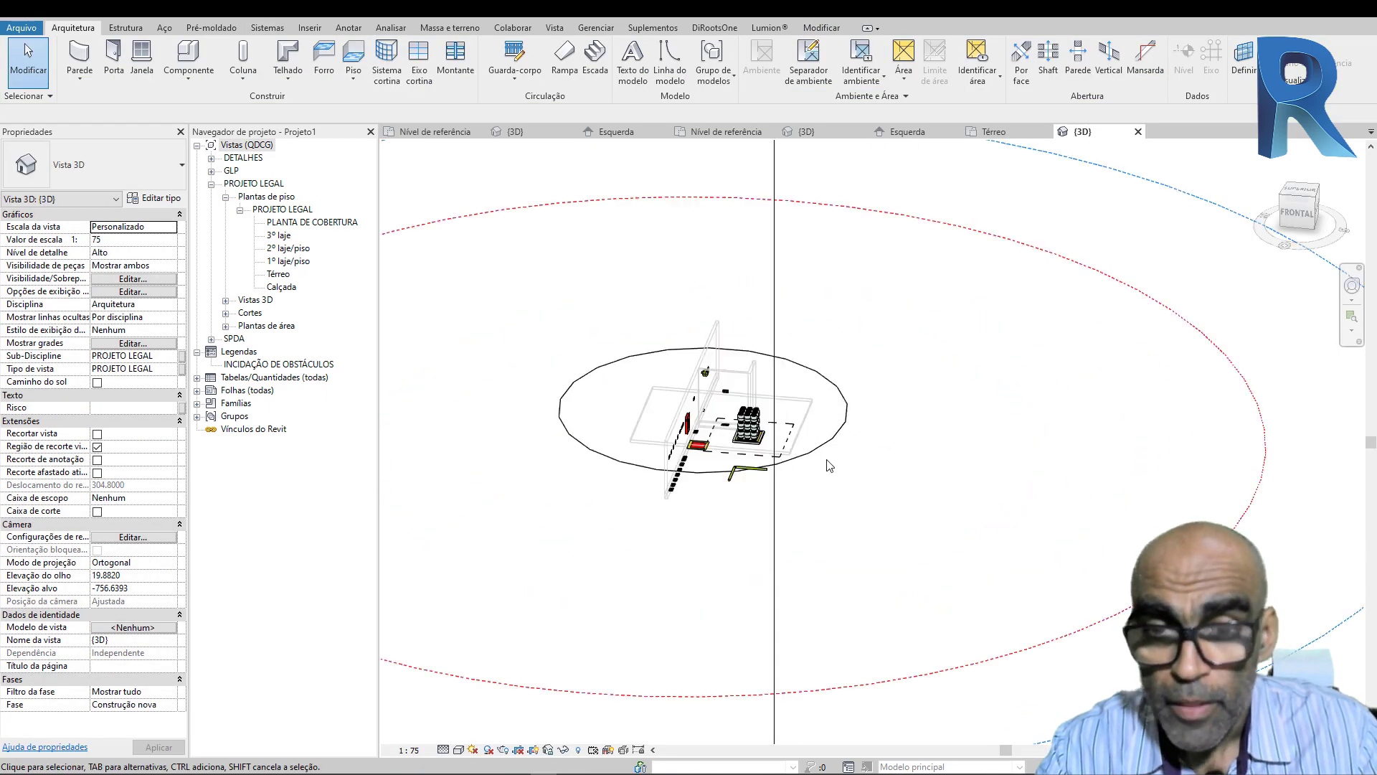
pyautogui.keyDown('shift'); pyautogui.moveTo(827, 465); pyautogui.dragTo(732, 543, button='middle'); pyautogui.keyUp('shift')
pyautogui.scroll(4, 706, 520)
pyautogui.scroll(5, 707, 508)
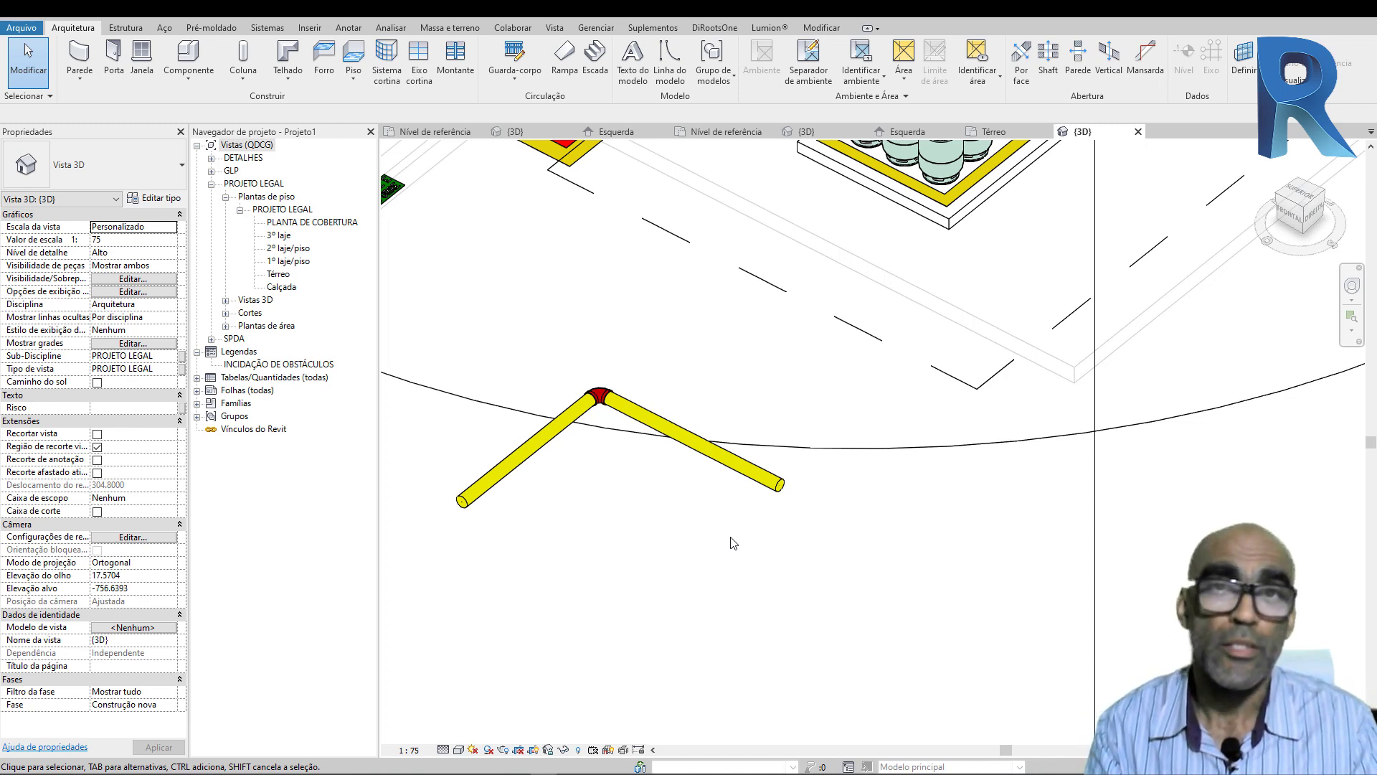
pyautogui.scroll(5, 762, 507)
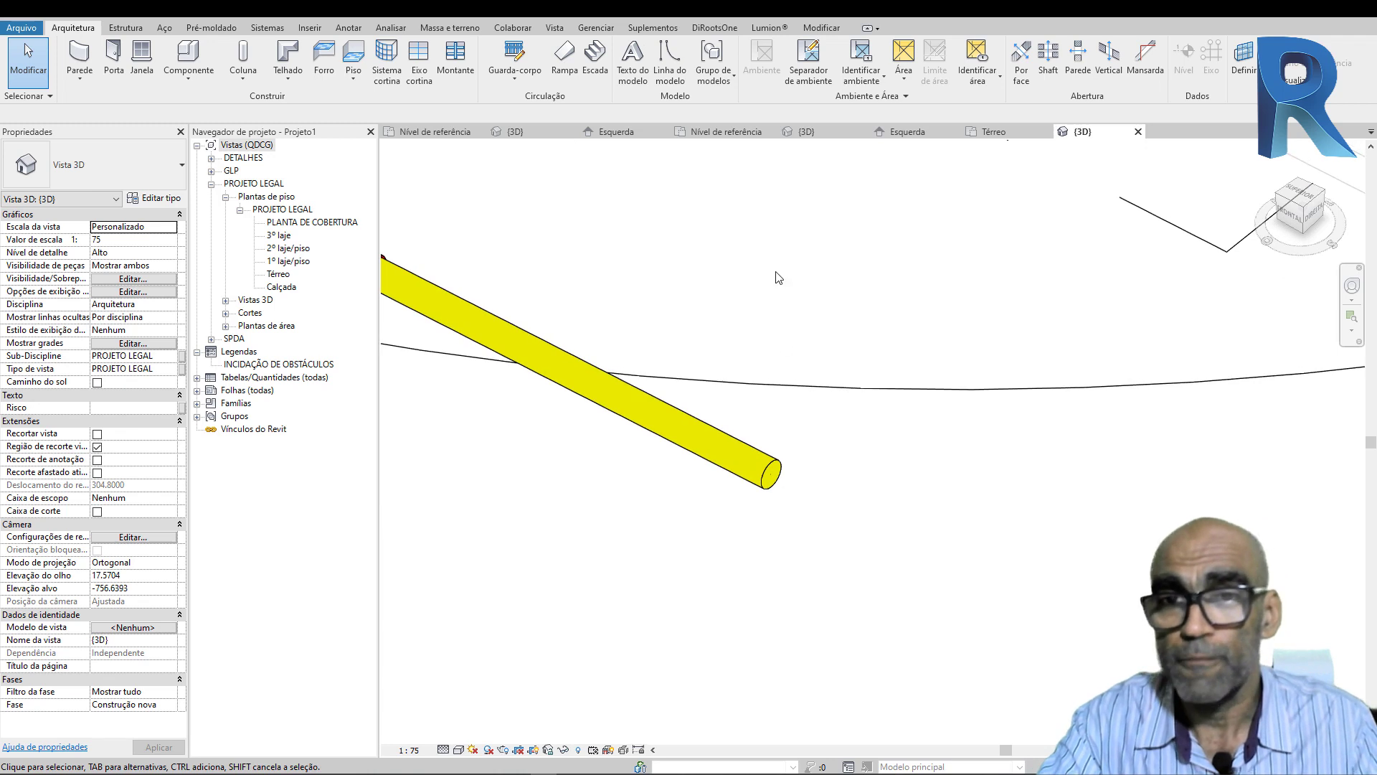
# Step: Close all inactive views, including the remaining Esquerda elevation of the Furo family
pyautogui.click(328, 15)
pyautogui.scroll(-4, 762, 251)
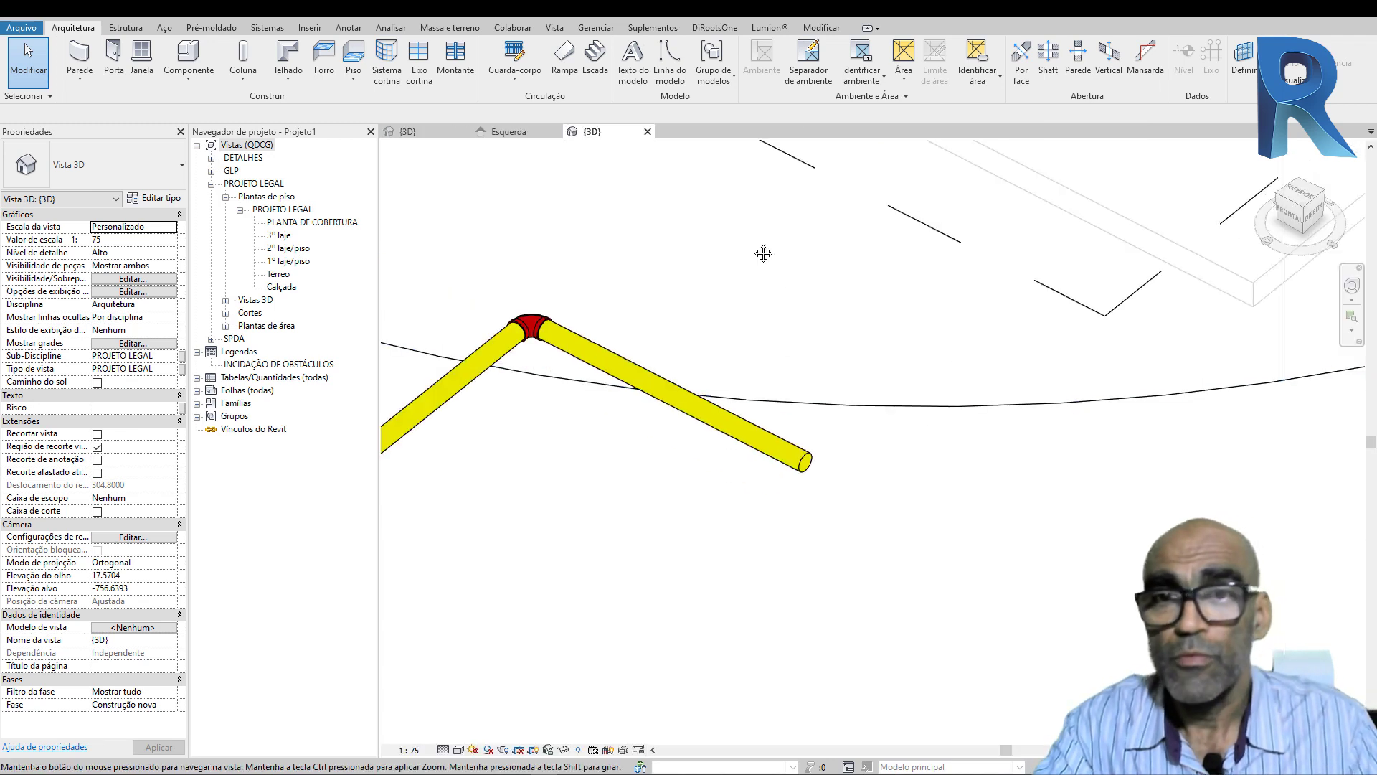
pyautogui.click(508, 131)
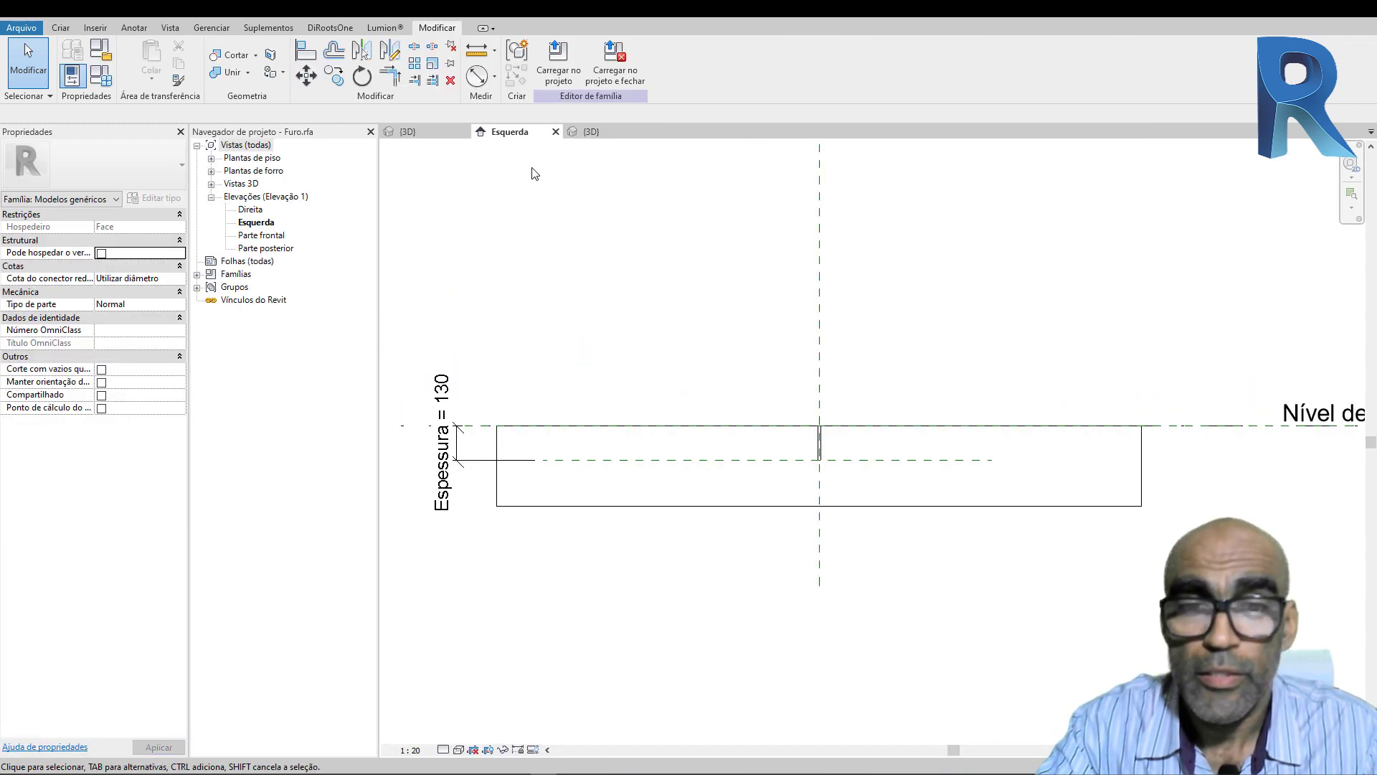
pyautogui.click(555, 131)
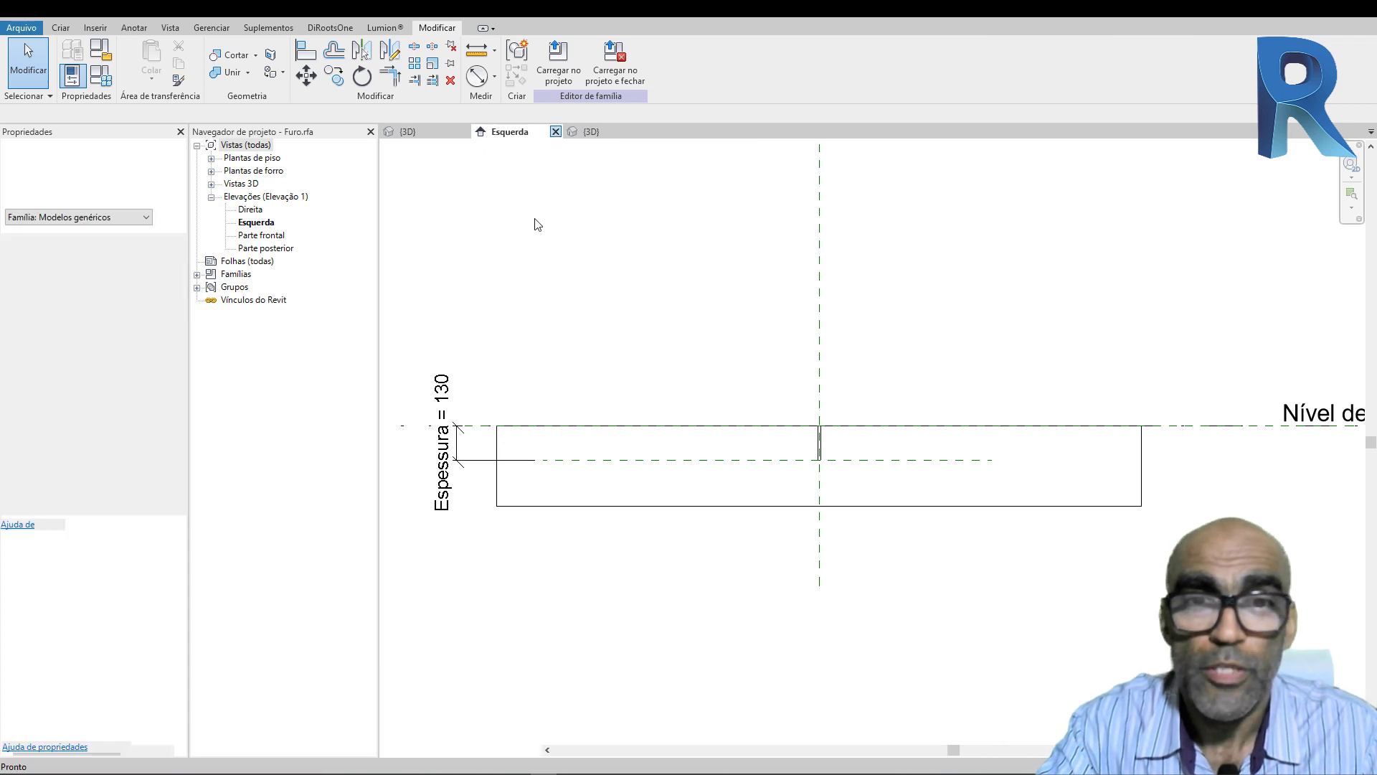
# Step: Load the Flange family into the project and place an instance on the open end of the second pipe leg
pyautogui.click(433, 134)
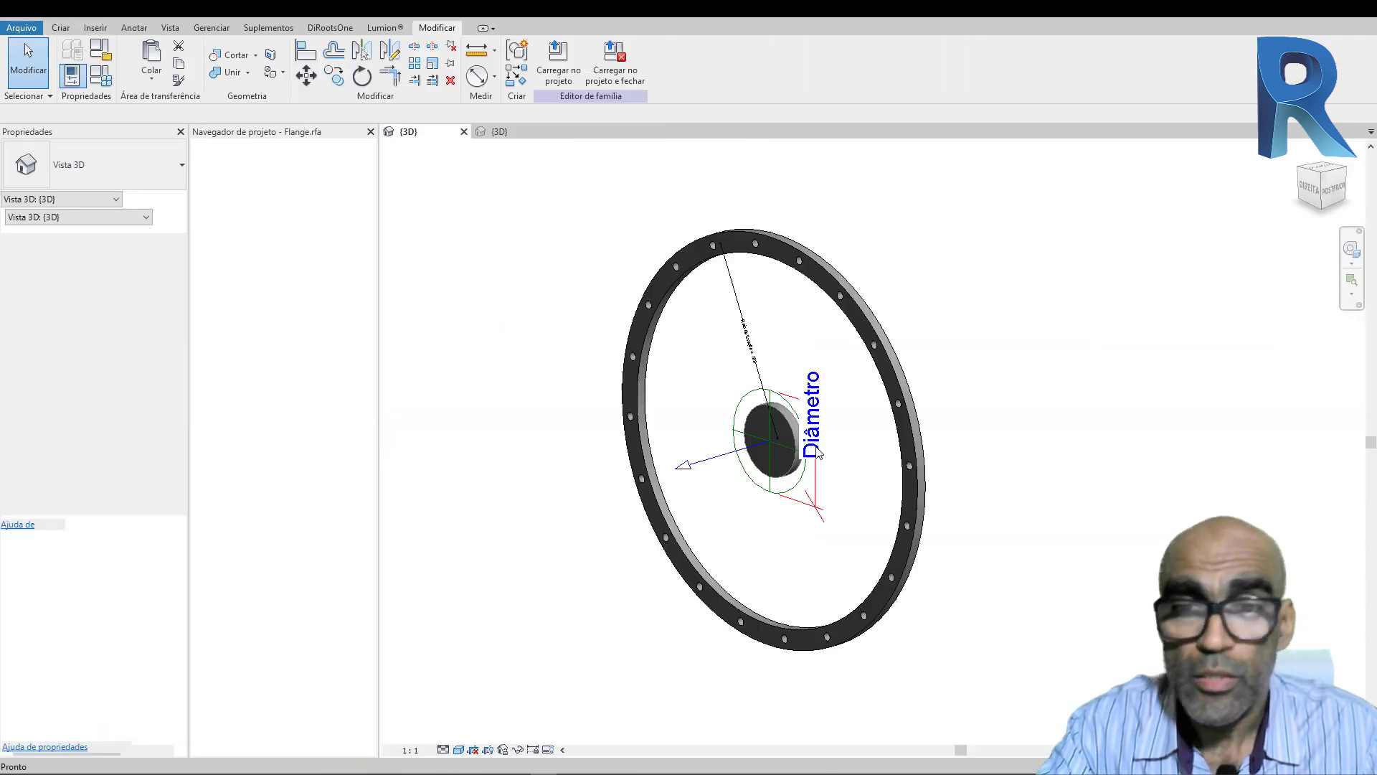
pyautogui.click(569, 78)
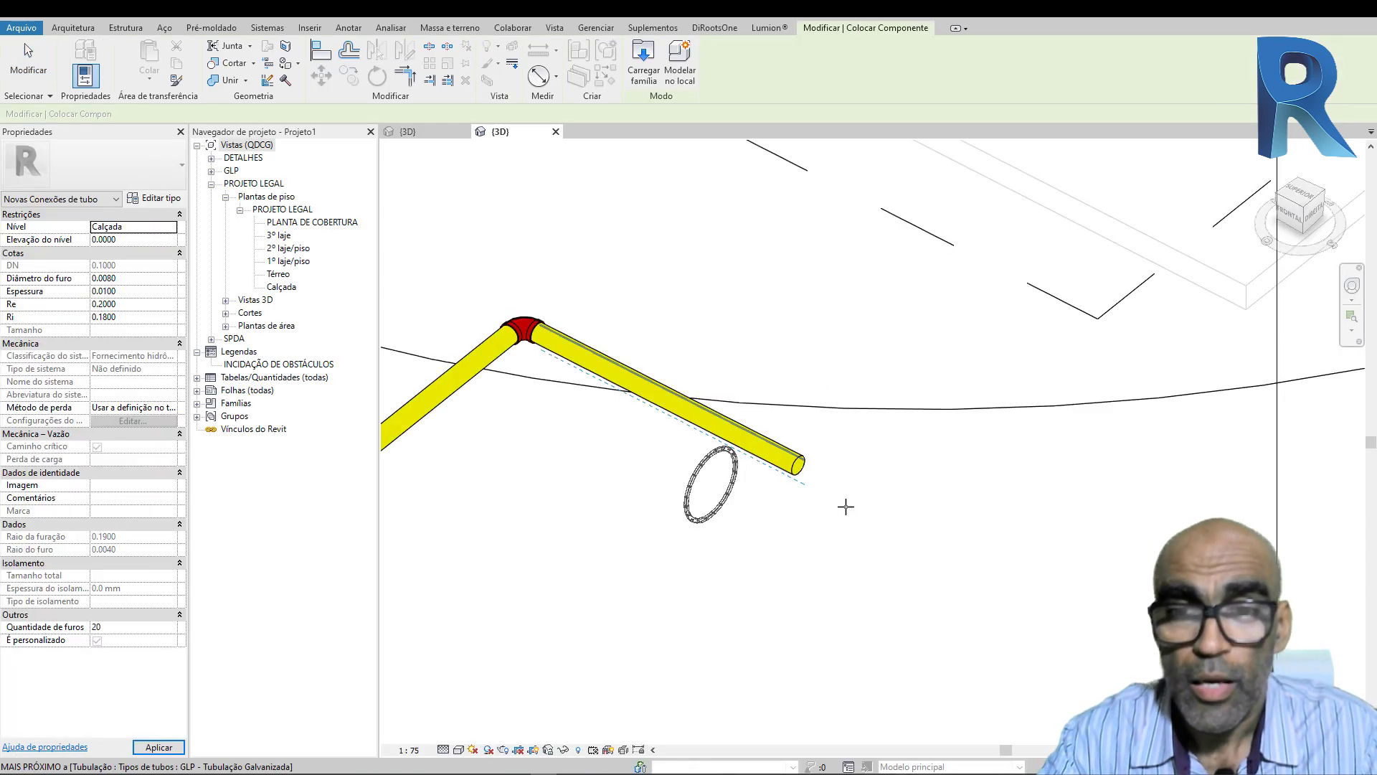
pyautogui.scroll(-1, 724, 458)
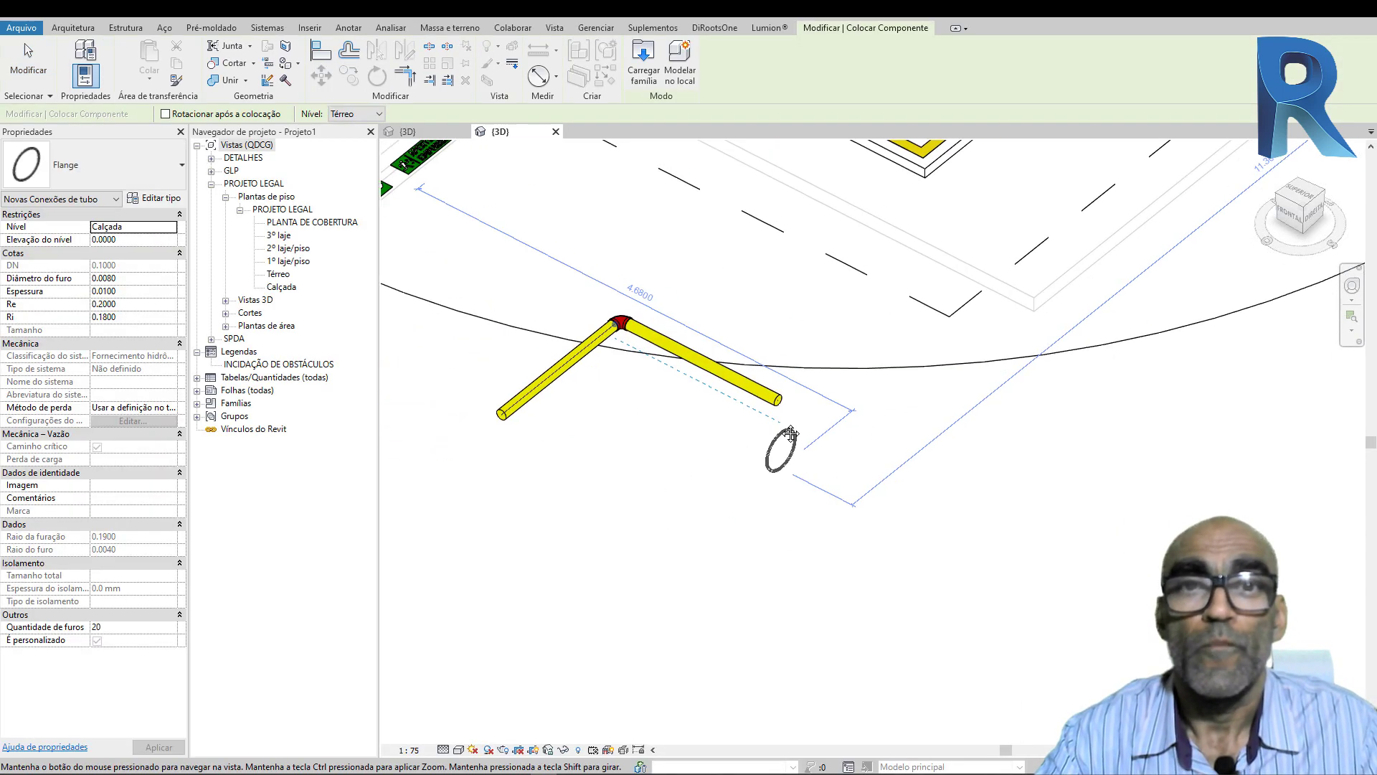
pyautogui.scroll(2, 789, 431)
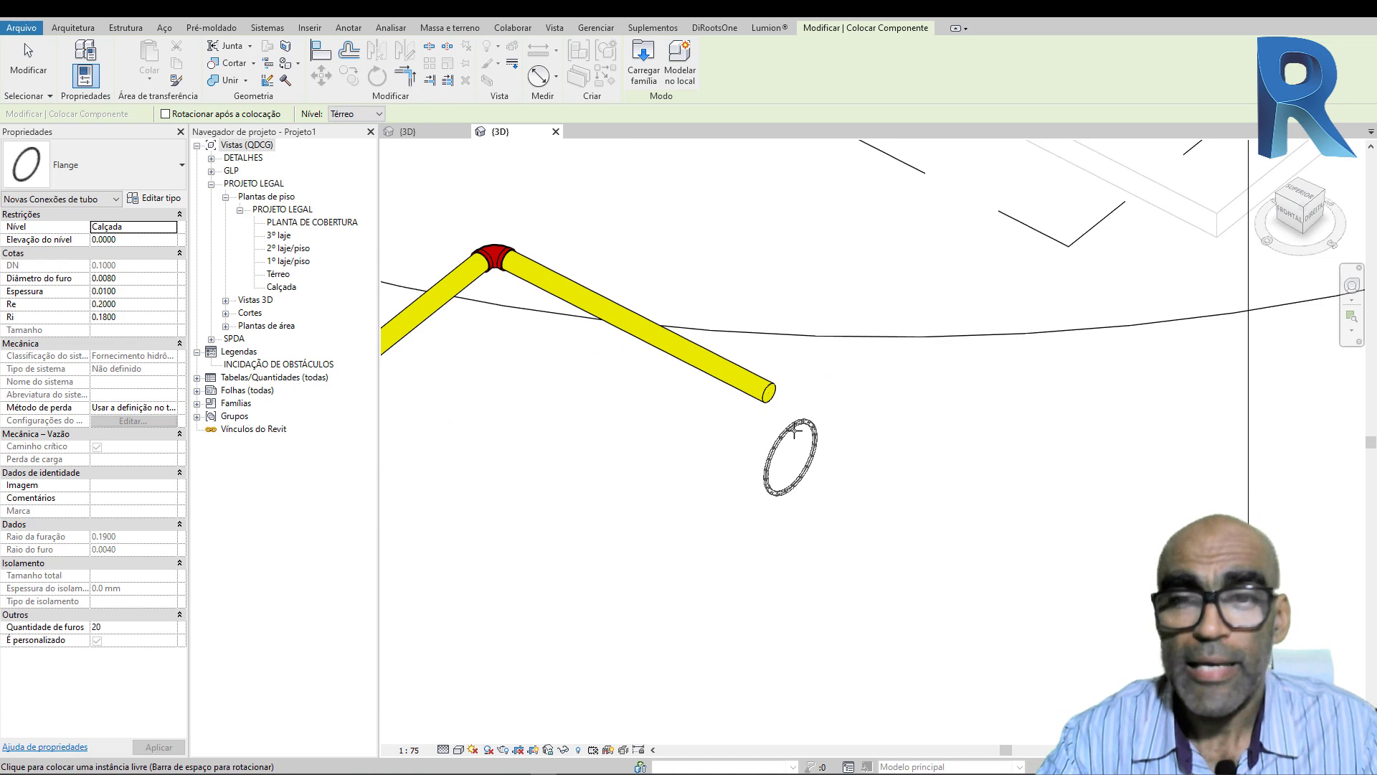
pyautogui.scroll(3, 795, 431)
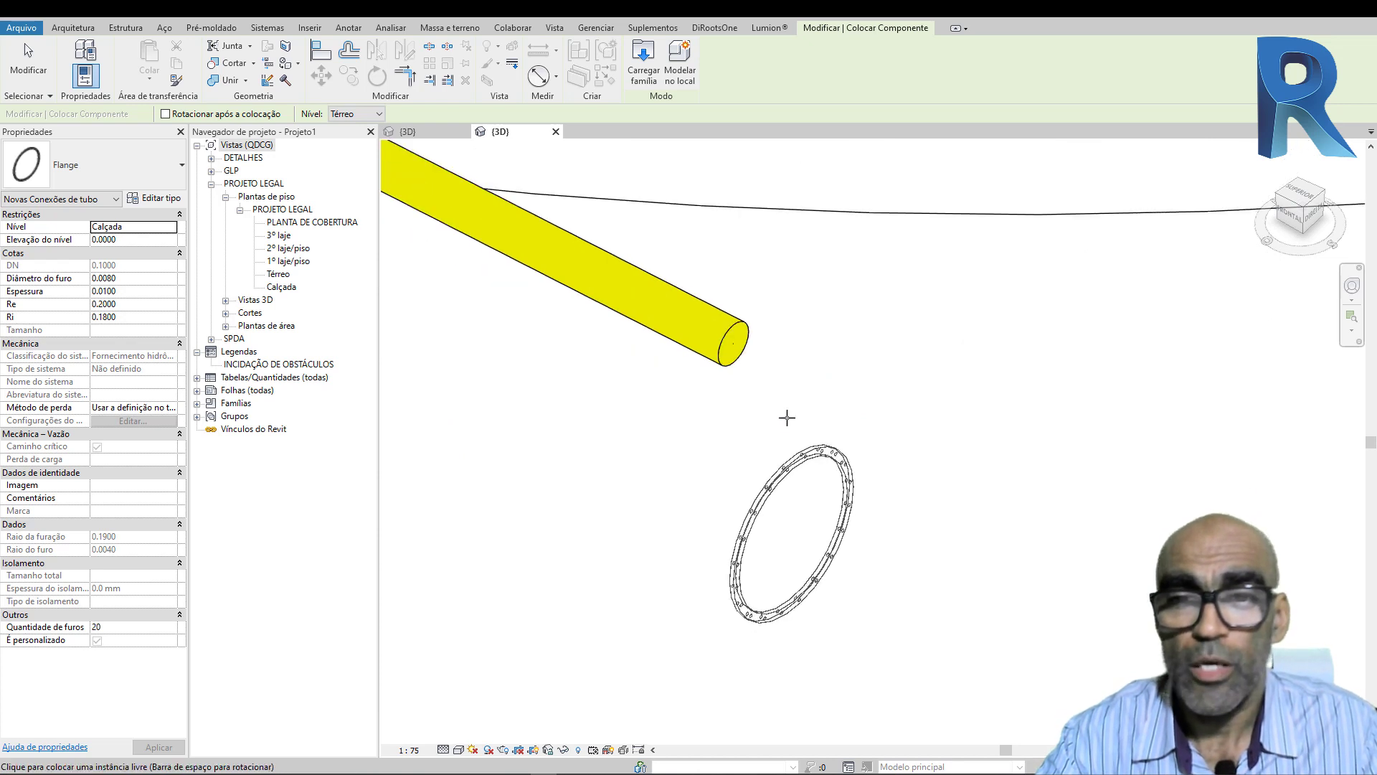
pyautogui.click(734, 343)
pyautogui.scroll(-2, 772, 445)
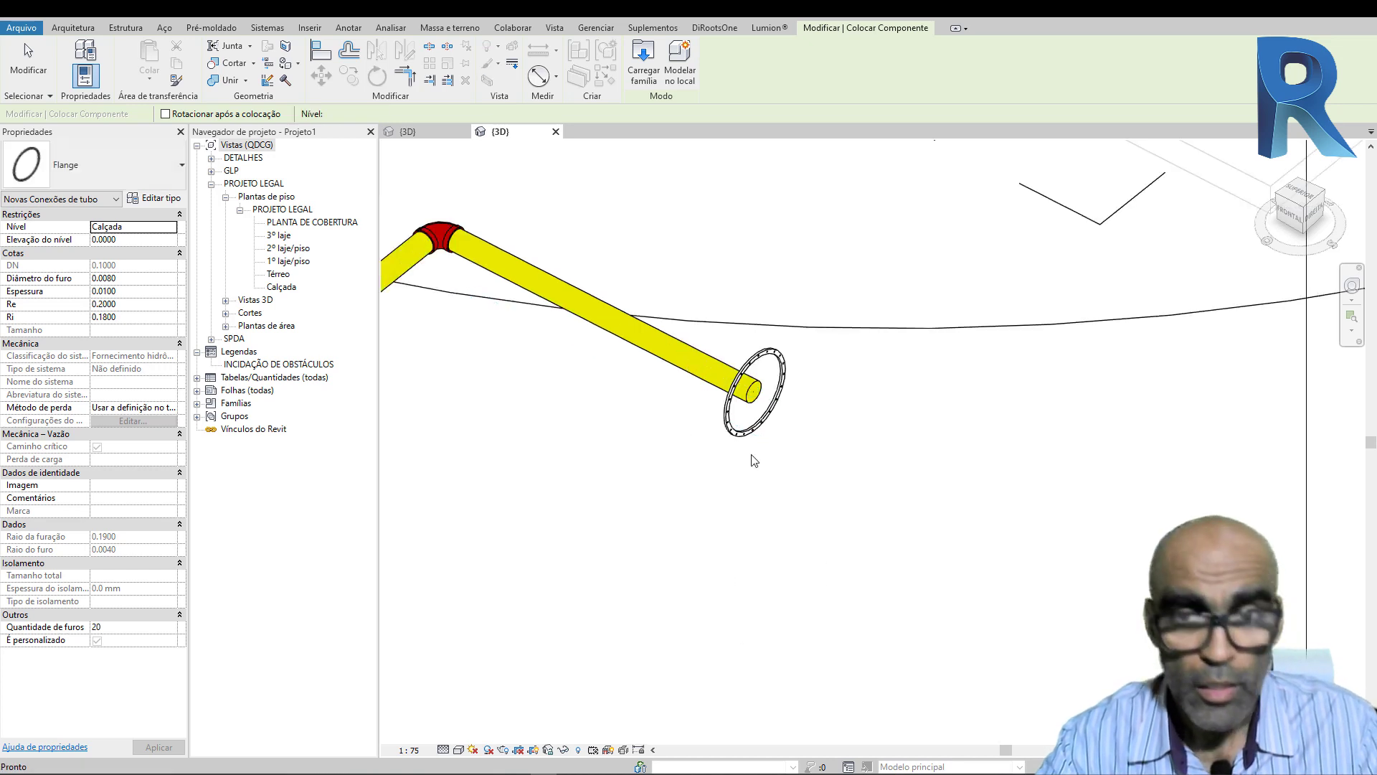
pyautogui.press('Escape')
# Step: Place a second Flange instance on the open end of the other pipe leg
pyautogui.keyDown('shift'); pyautogui.moveTo(723, 461); pyautogui.dragTo(679, 464, button='middle'); pyautogui.keyUp('shift')
pyautogui.scroll(-2, 798, 496)
pyautogui.moveTo(590, 470); pyautogui.dragTo(575, 455, button='middle')
pyautogui.press('Return')
pyautogui.scroll(2, 529, 433)
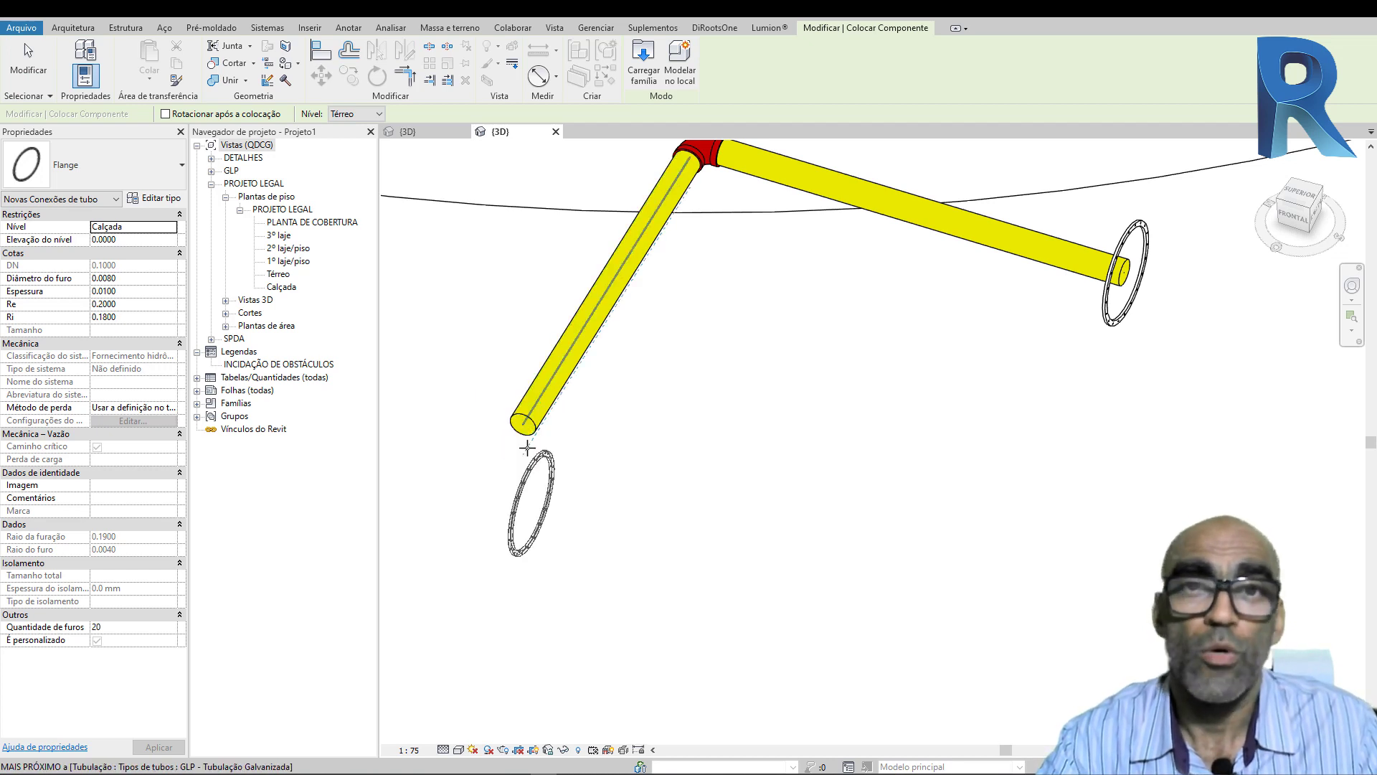
pyautogui.click(554, 468)
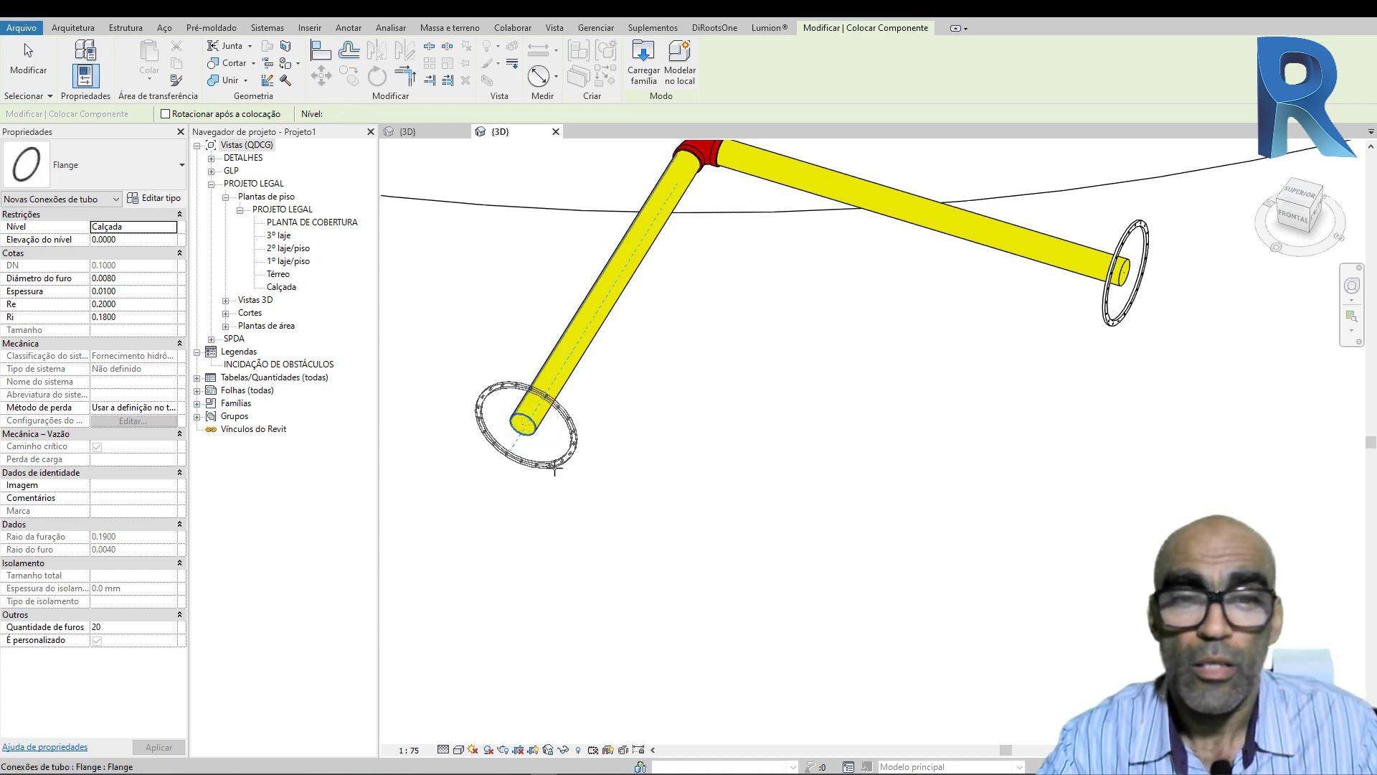
pyautogui.scroll(-2, 667, 488)
pyautogui.press('Escape')
pyautogui.press('Escape')
# Step: Compare the DN of the second flange with the diameter of the pipe it is connected to
pyautogui.scroll(4, 560, 481)
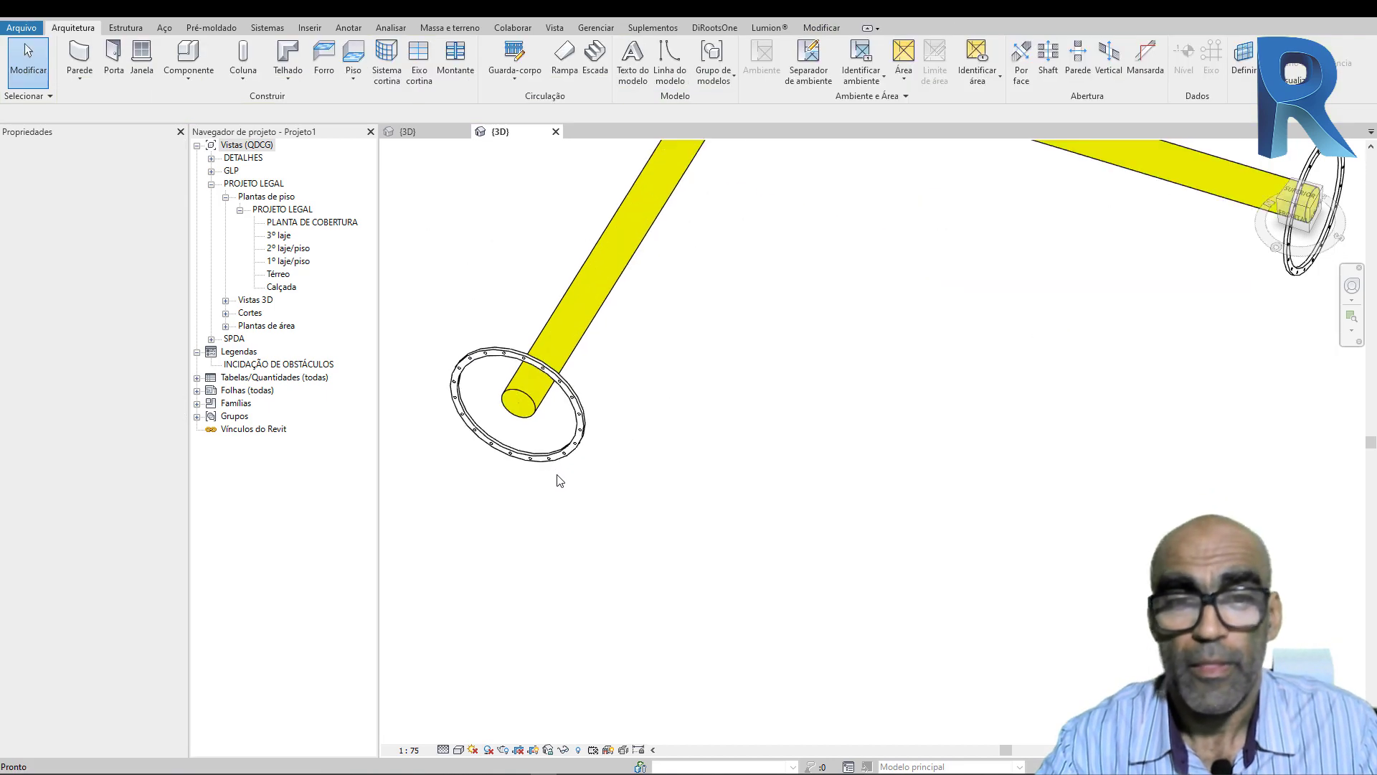
pyautogui.scroll(3, 562, 476)
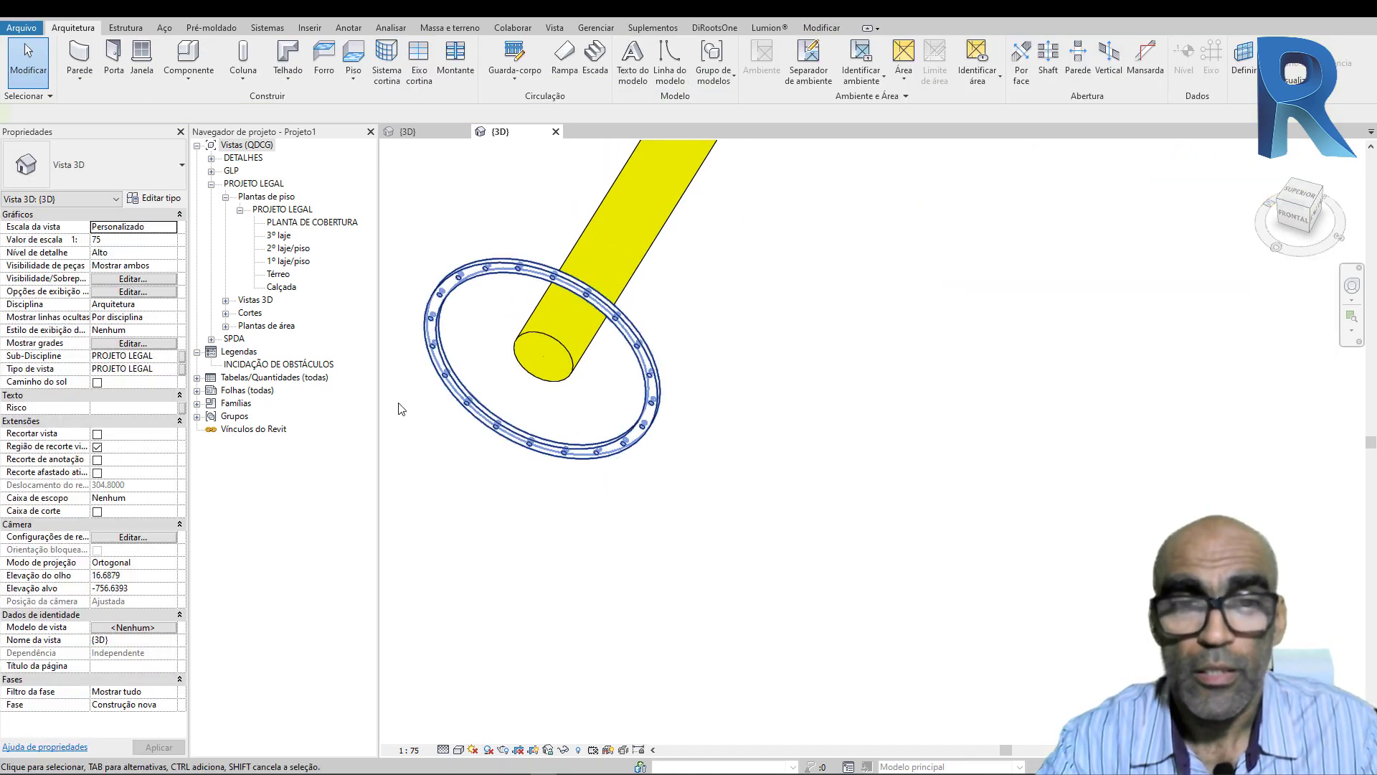
pyautogui.click(435, 388)
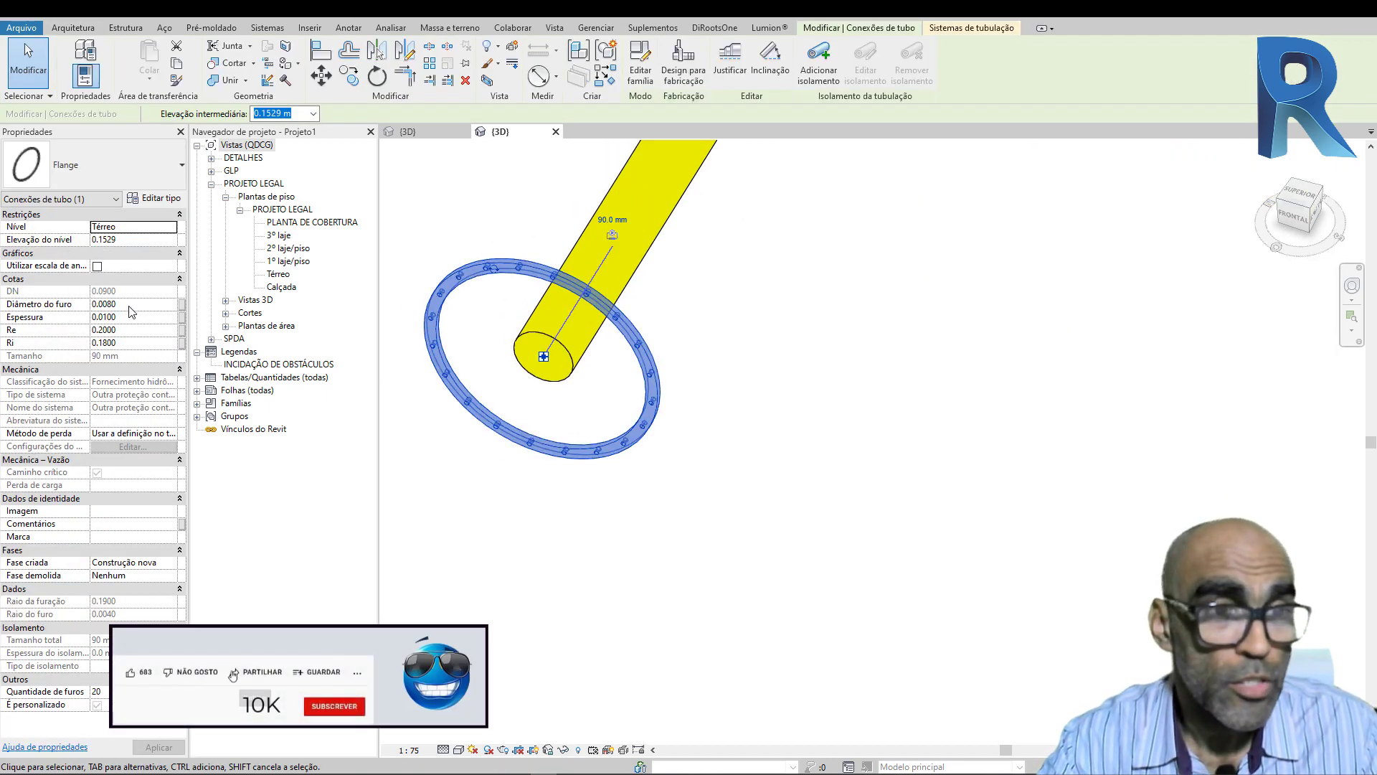
pyautogui.click(690, 238)
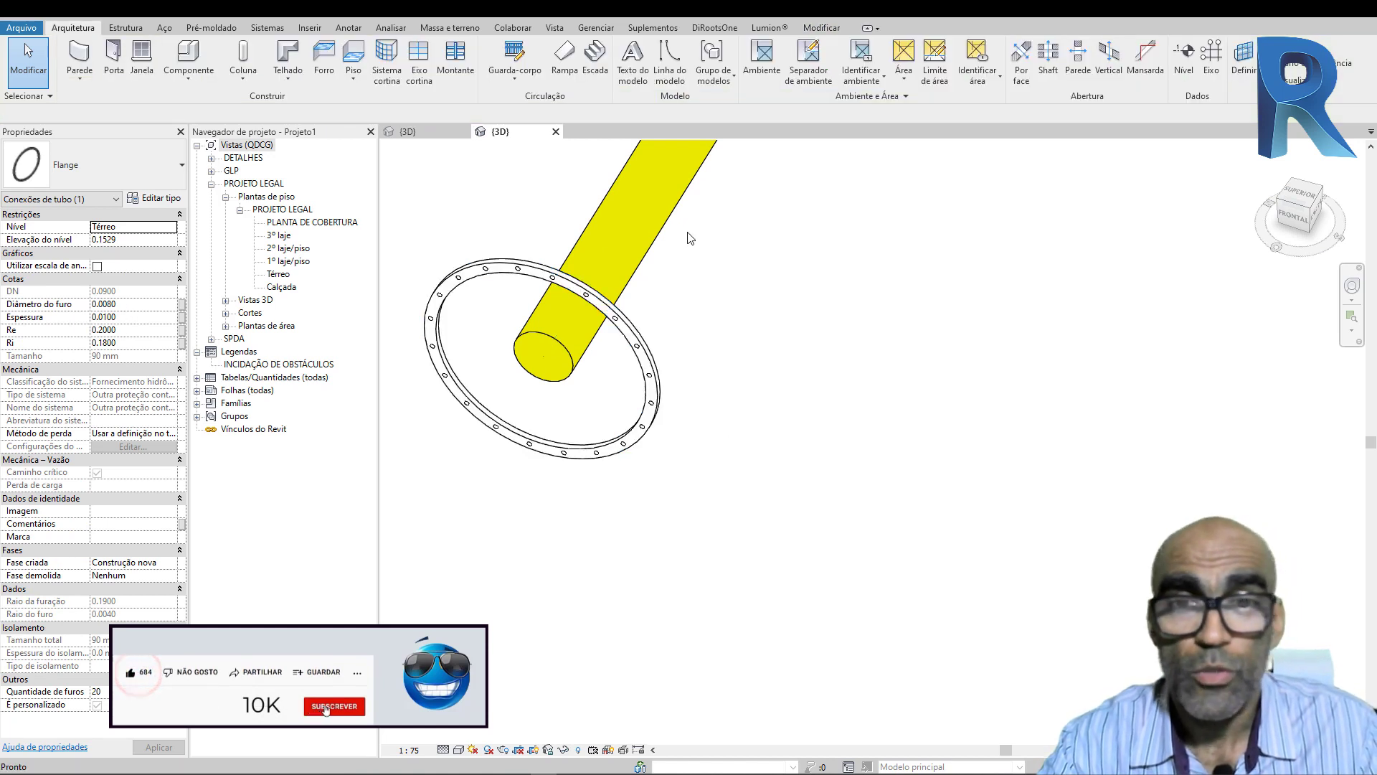
pyautogui.click(488, 342)
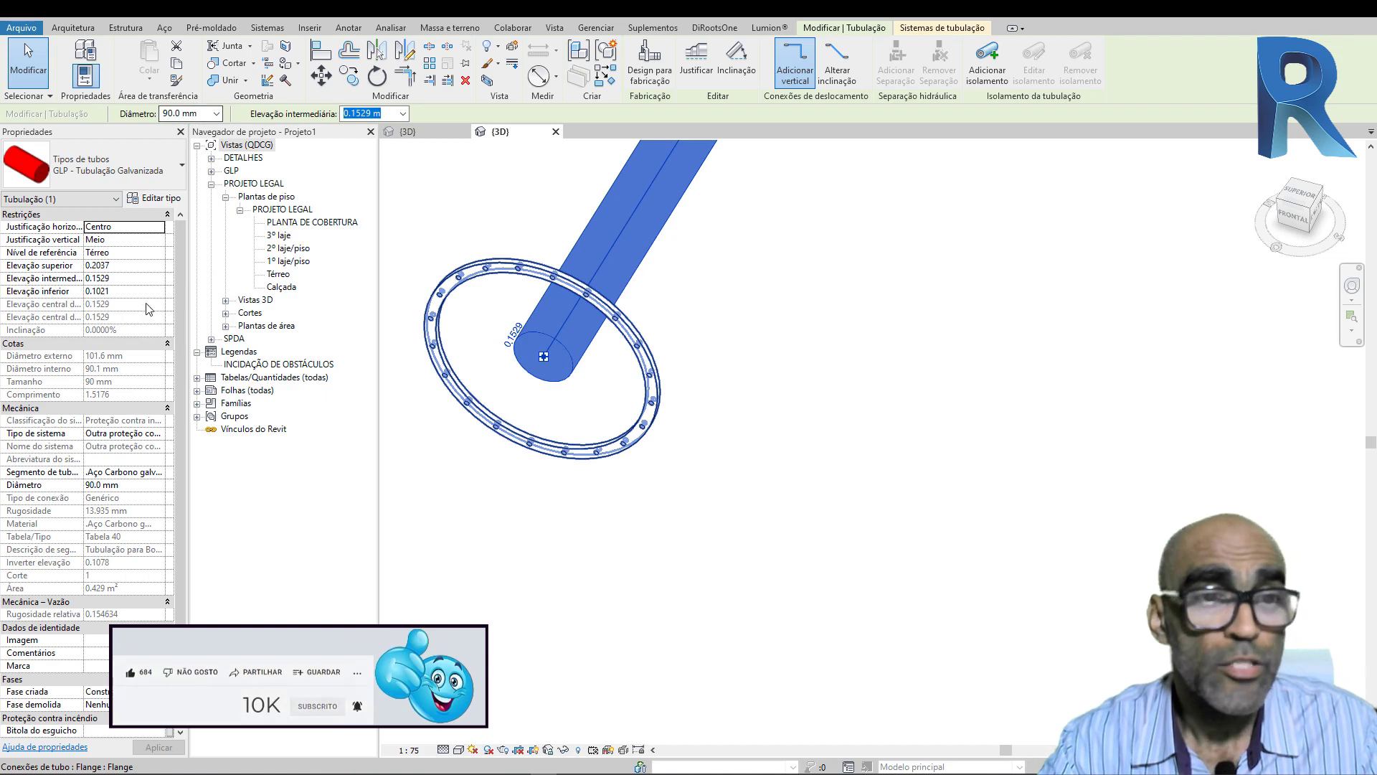
pyautogui.click(479, 468)
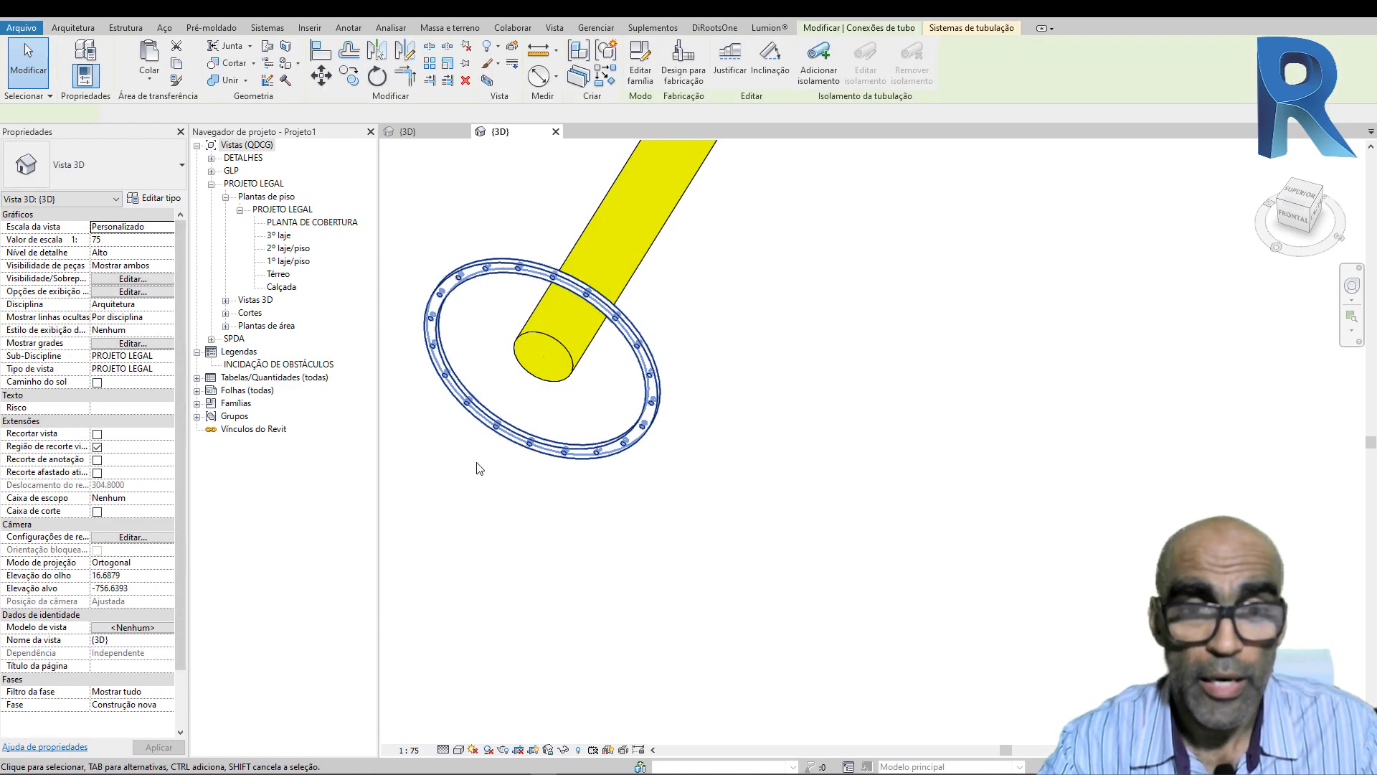
# Step: Set the second flange's inner radius Ri to 0.045 and its outer radius Re to 0.065
pyautogui.click(495, 427)
pyautogui.click(133, 343)
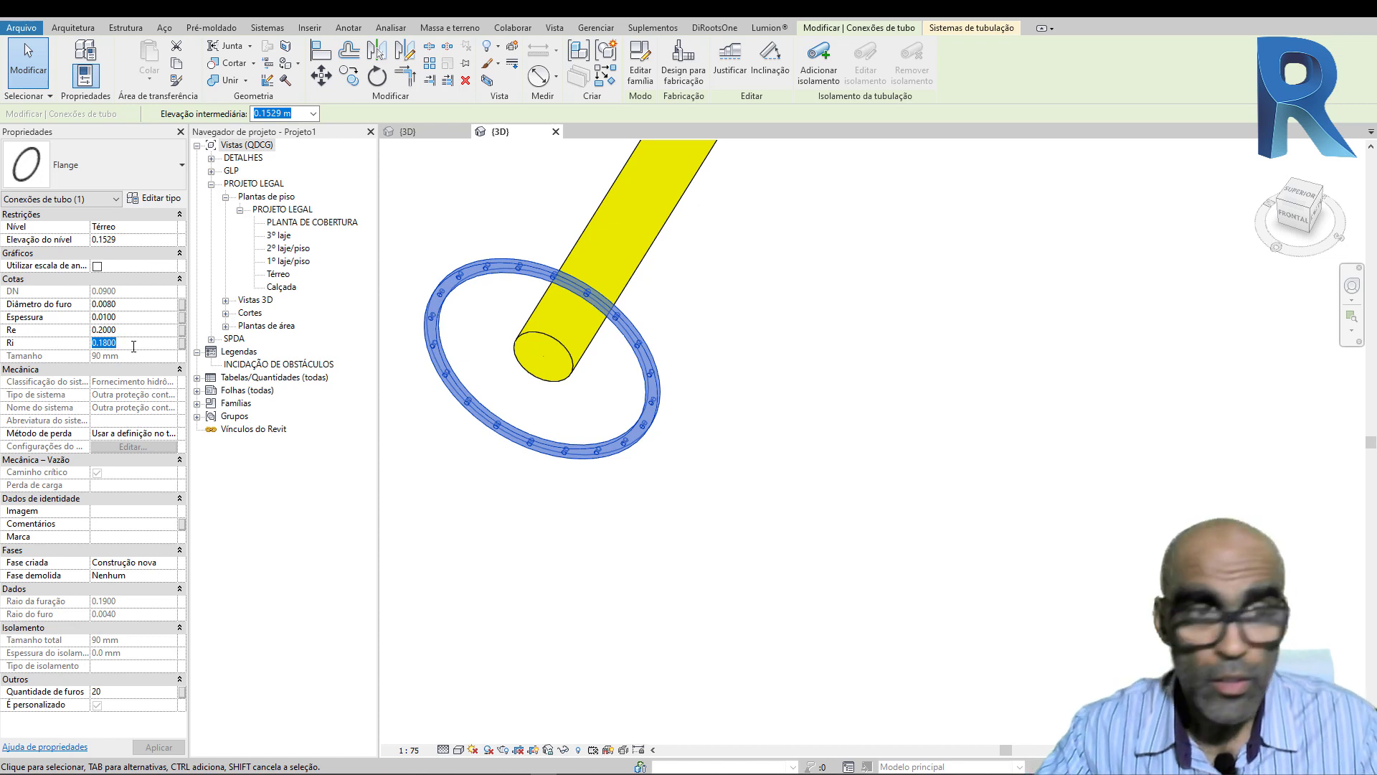
pyautogui.write('.')
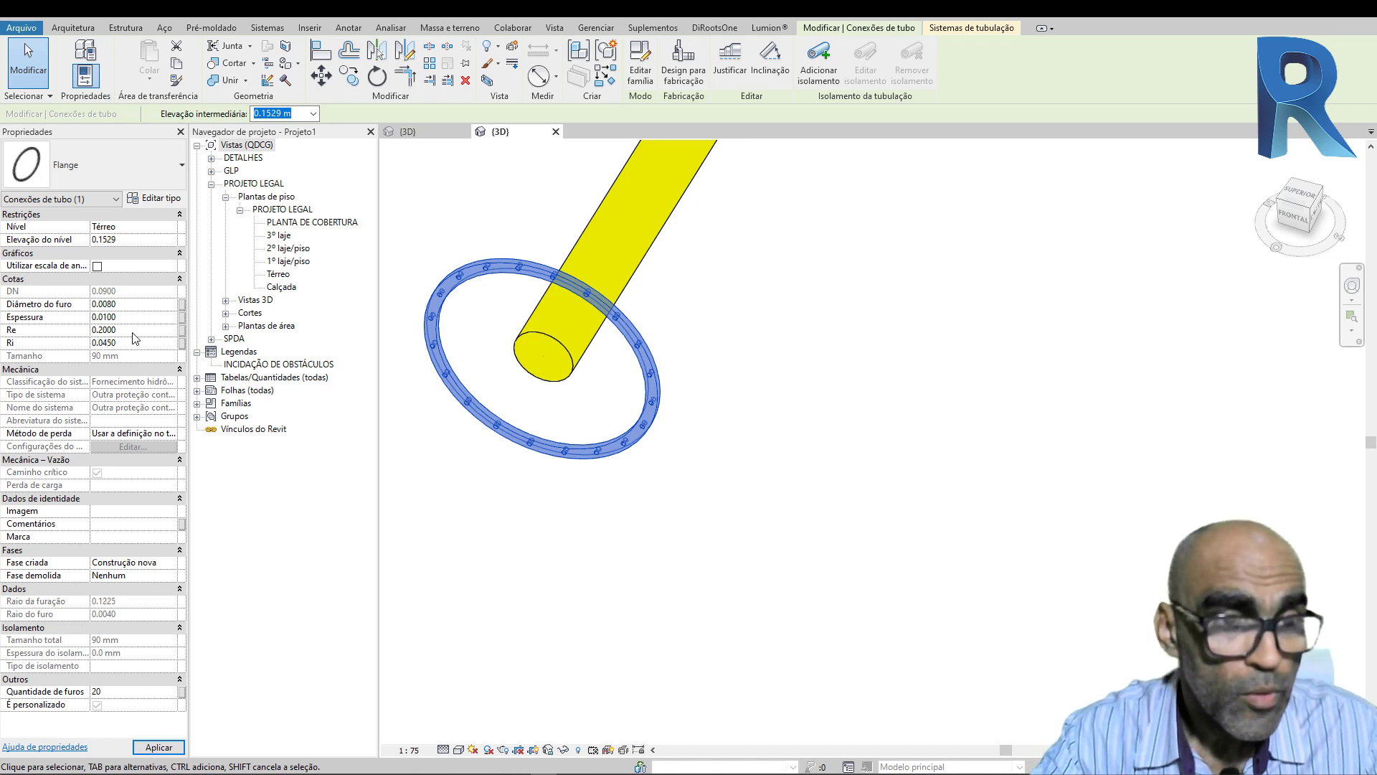
pyautogui.click(133, 332)
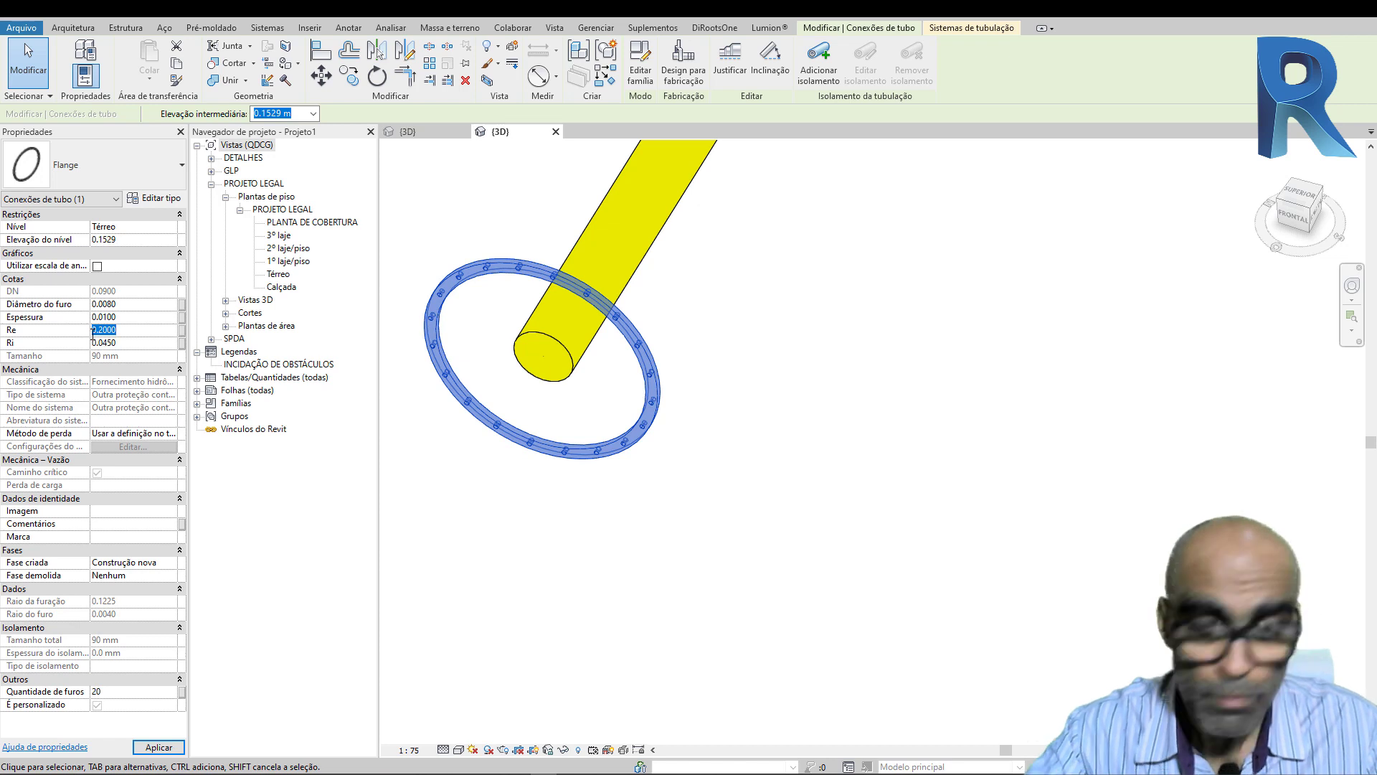
pyautogui.write('065')
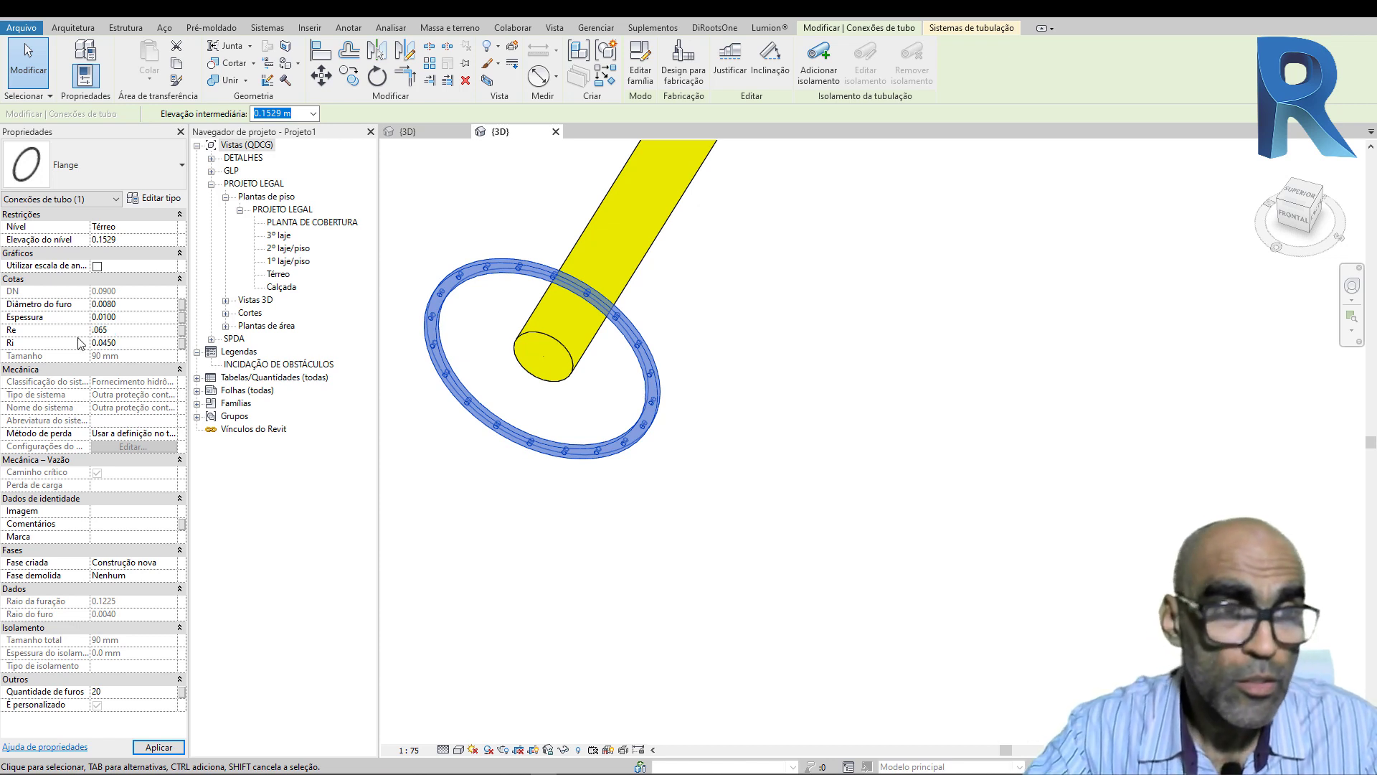
pyautogui.press('Return')
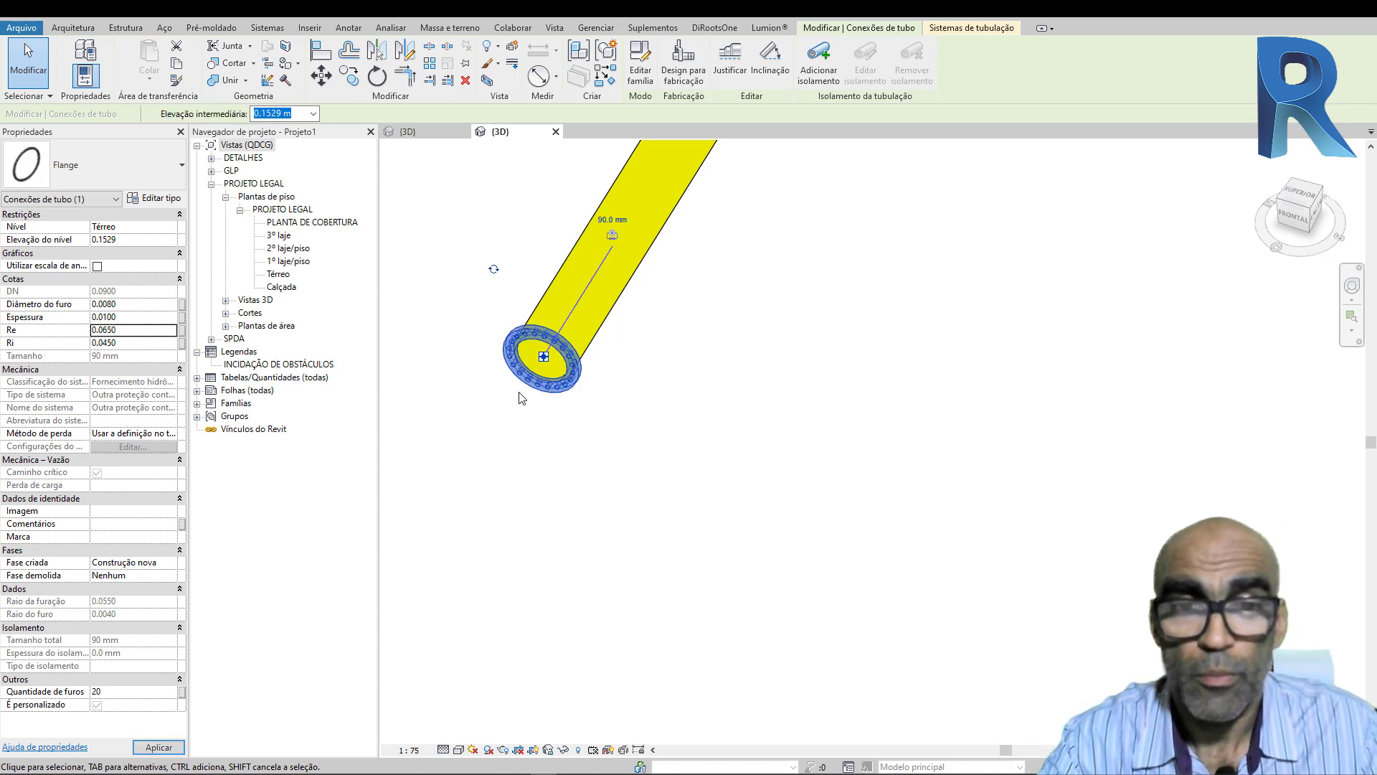
pyautogui.click(522, 399)
pyautogui.scroll(6, 631, 394)
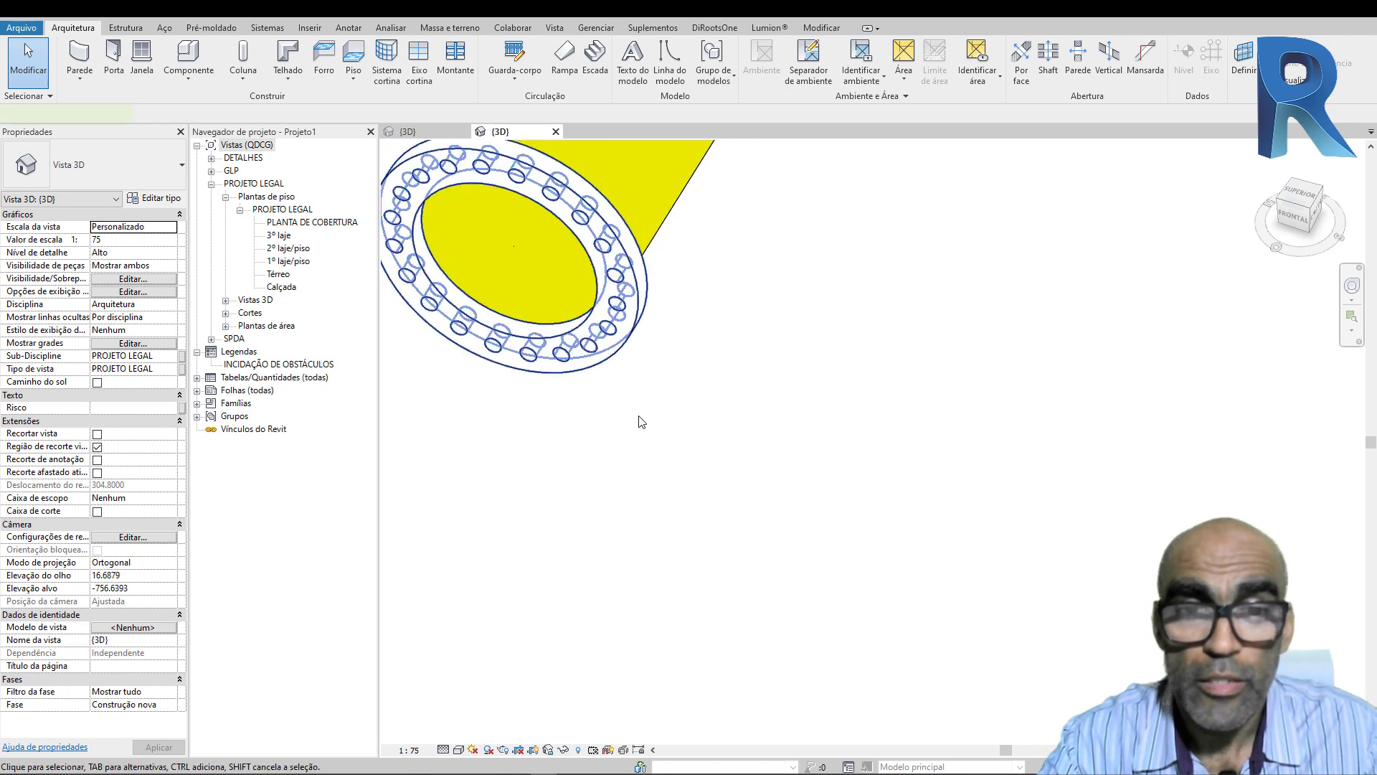
# Step: Set the number of holes in the resized flange to 8
pyautogui.scroll(-2, 642, 422)
pyautogui.click(620, 369)
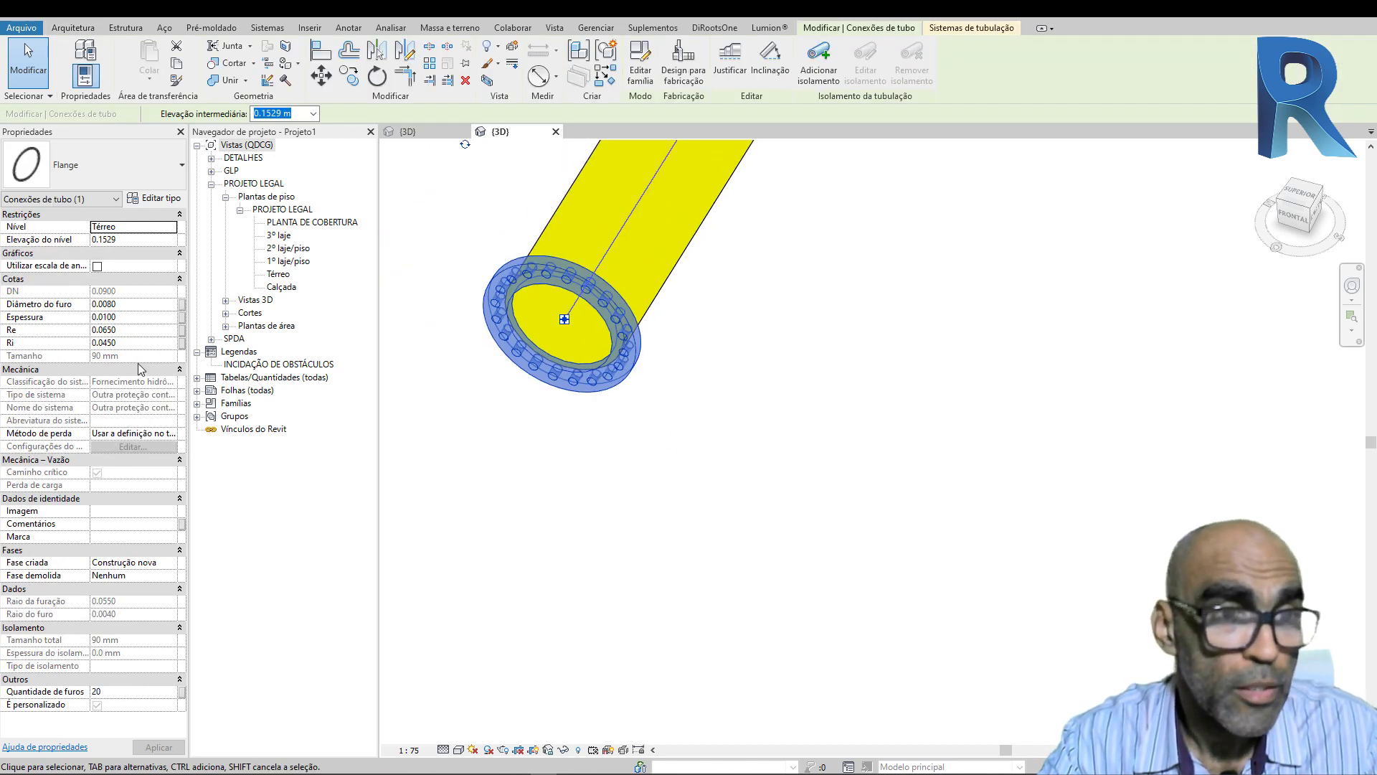
pyautogui.click(119, 692)
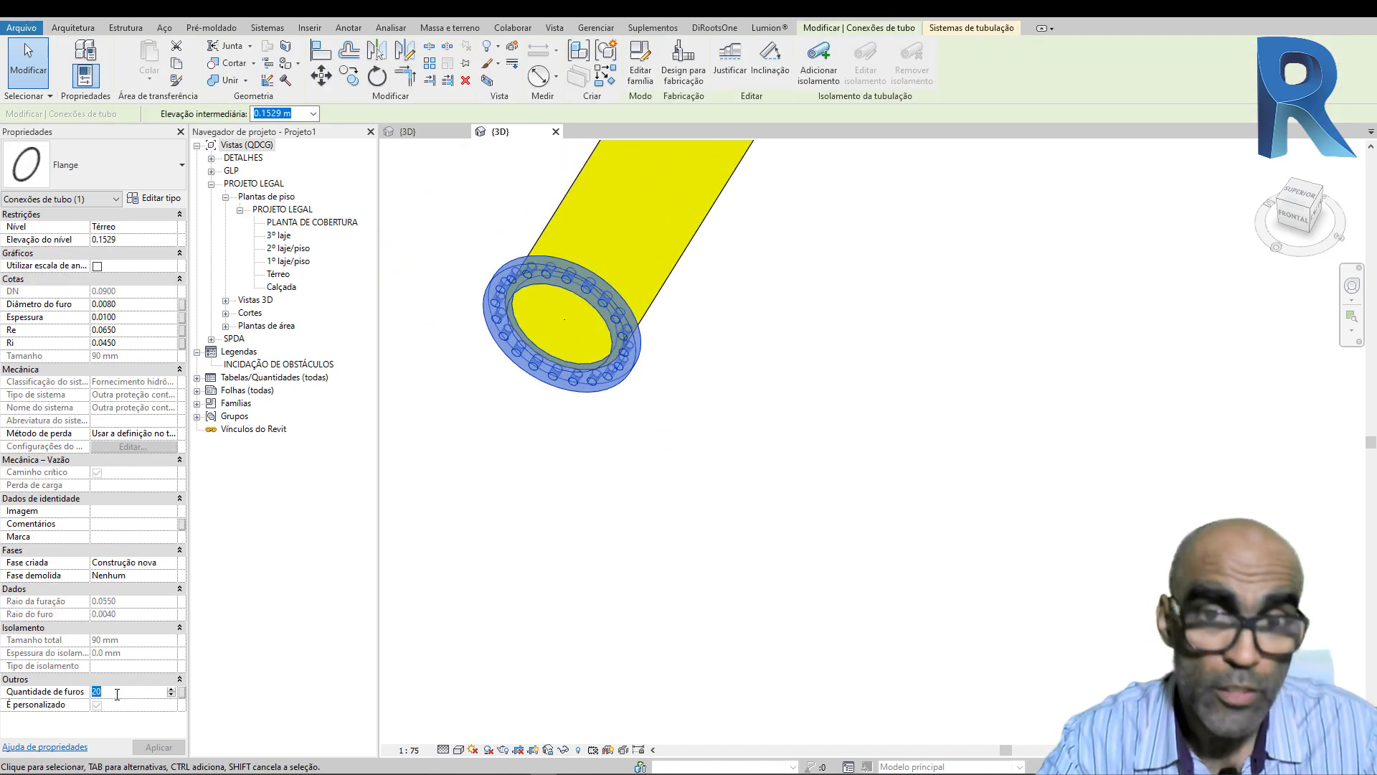
pyautogui.write('8')
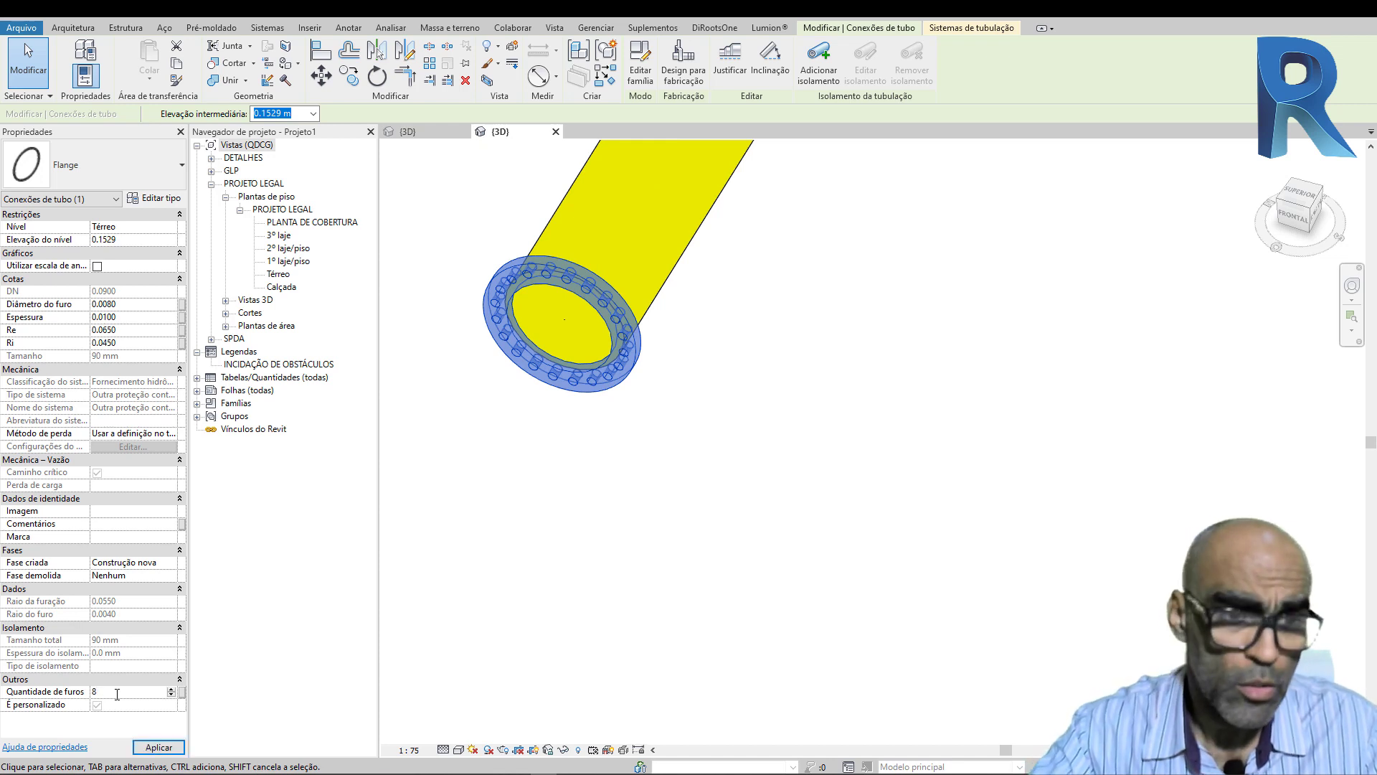
pyautogui.press('Return')
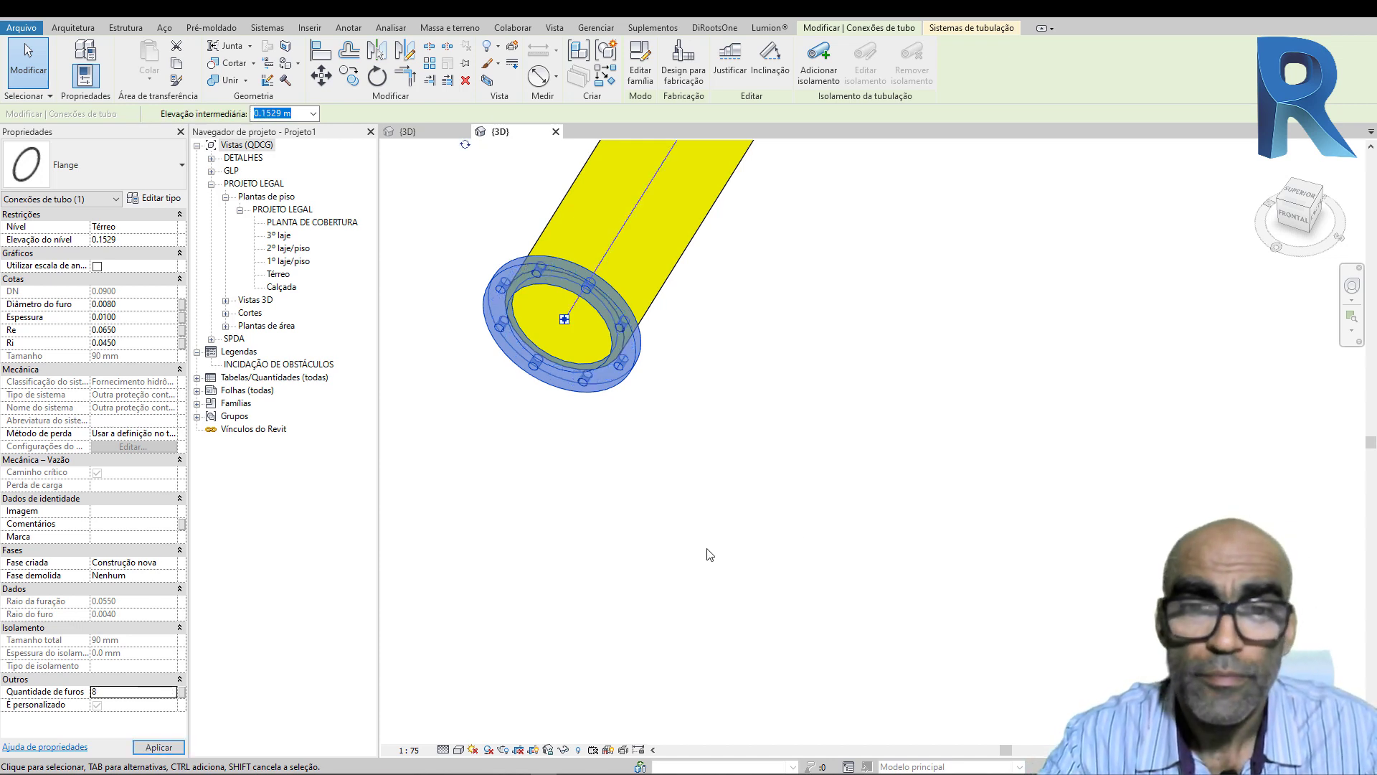
pyautogui.press('Escape')
pyautogui.scroll(3, 667, 470)
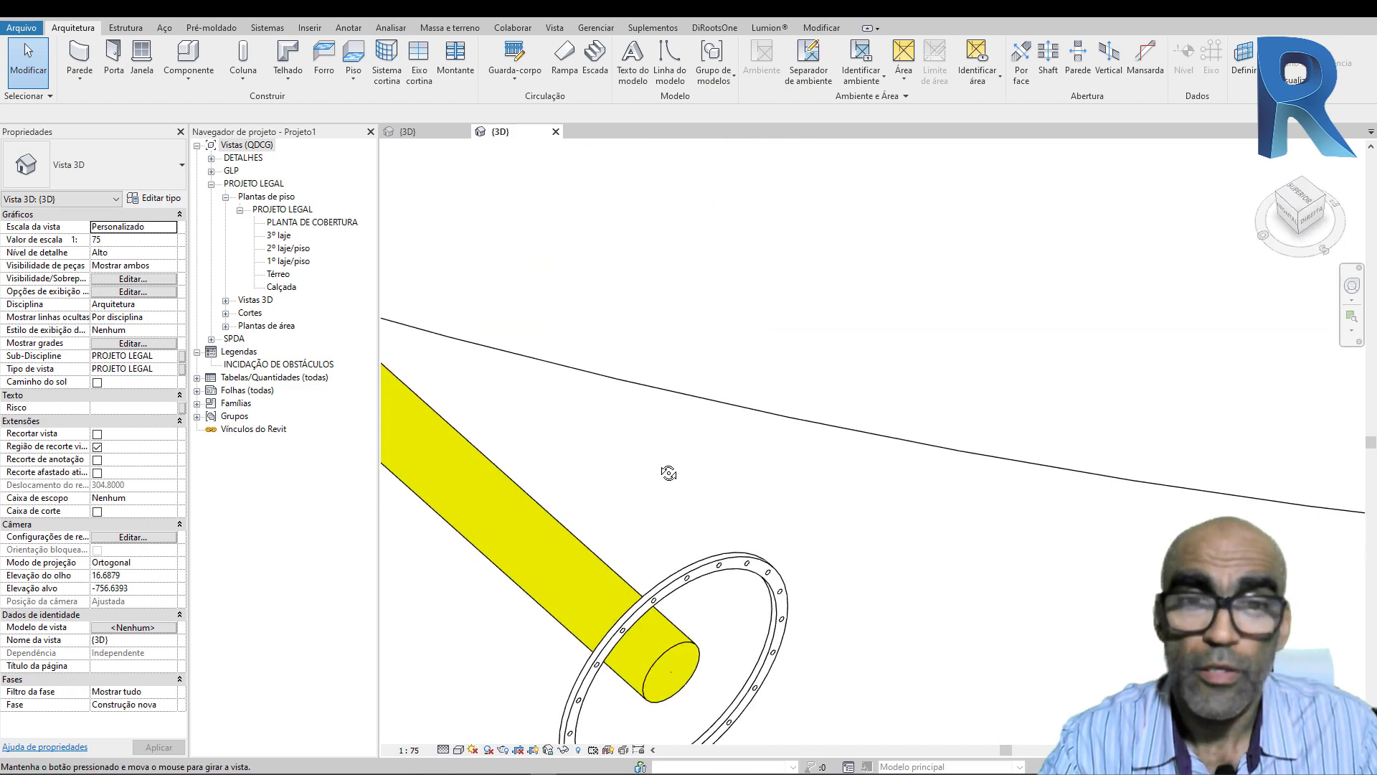
# Step: Set the thickness (Espessura) of the resized eight-hole flange at the pipe end to 0.006
pyautogui.scroll(-5, 682, 467)
pyautogui.click(898, 346)
pyautogui.keyDown('shift'); pyautogui.moveTo(932, 421); pyautogui.dragTo(562, 409, button='middle'); pyautogui.keyUp('shift')
pyautogui.press('Escape')
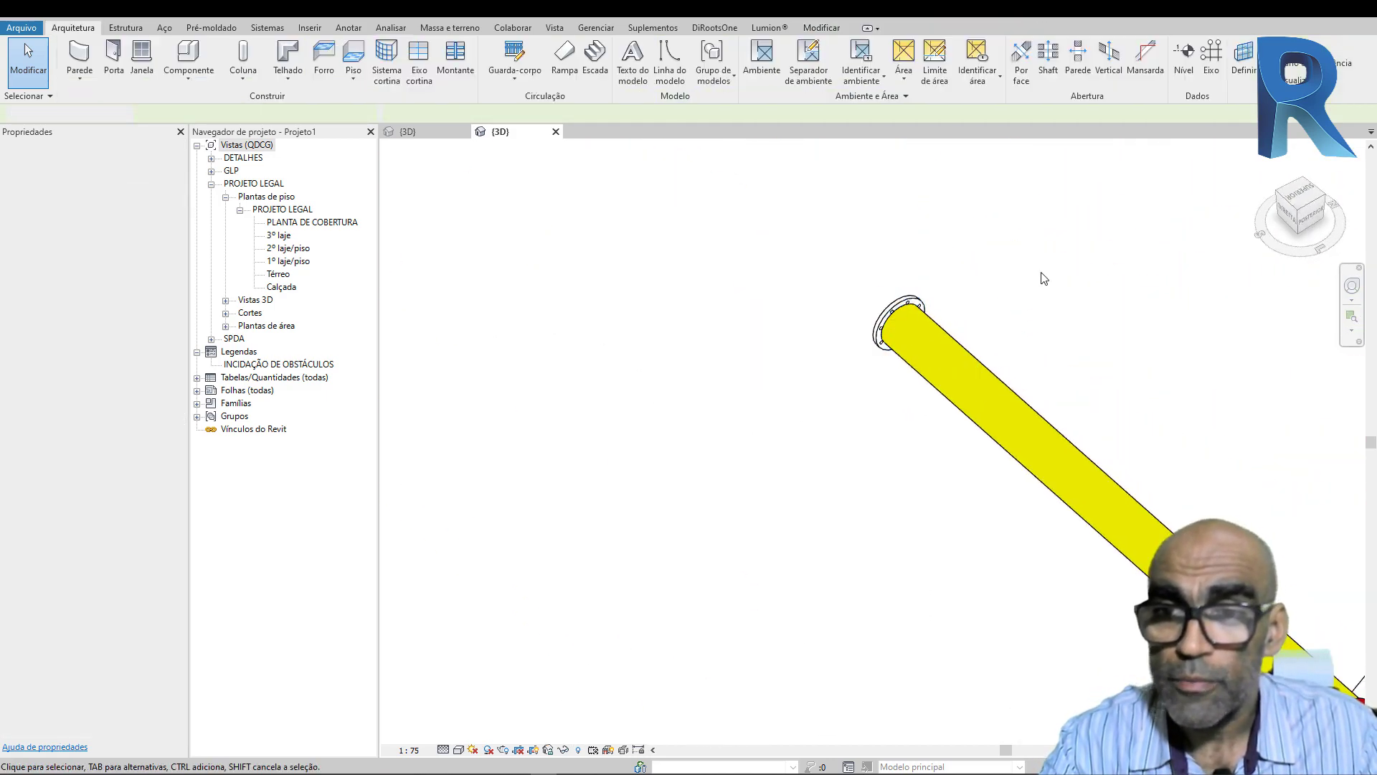
pyautogui.scroll(3, 858, 271)
pyautogui.scroll(1, 859, 271)
pyautogui.click(793, 310)
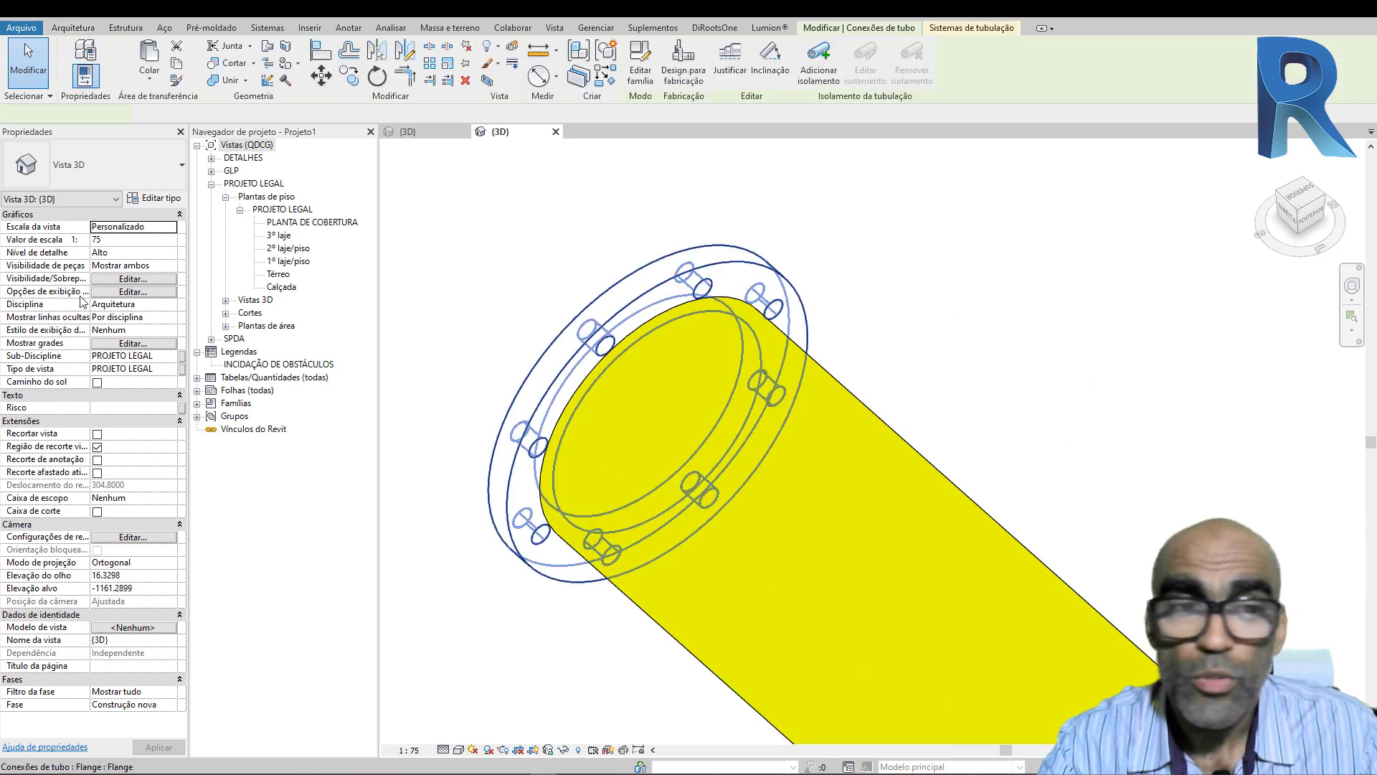
pyautogui.click(128, 317)
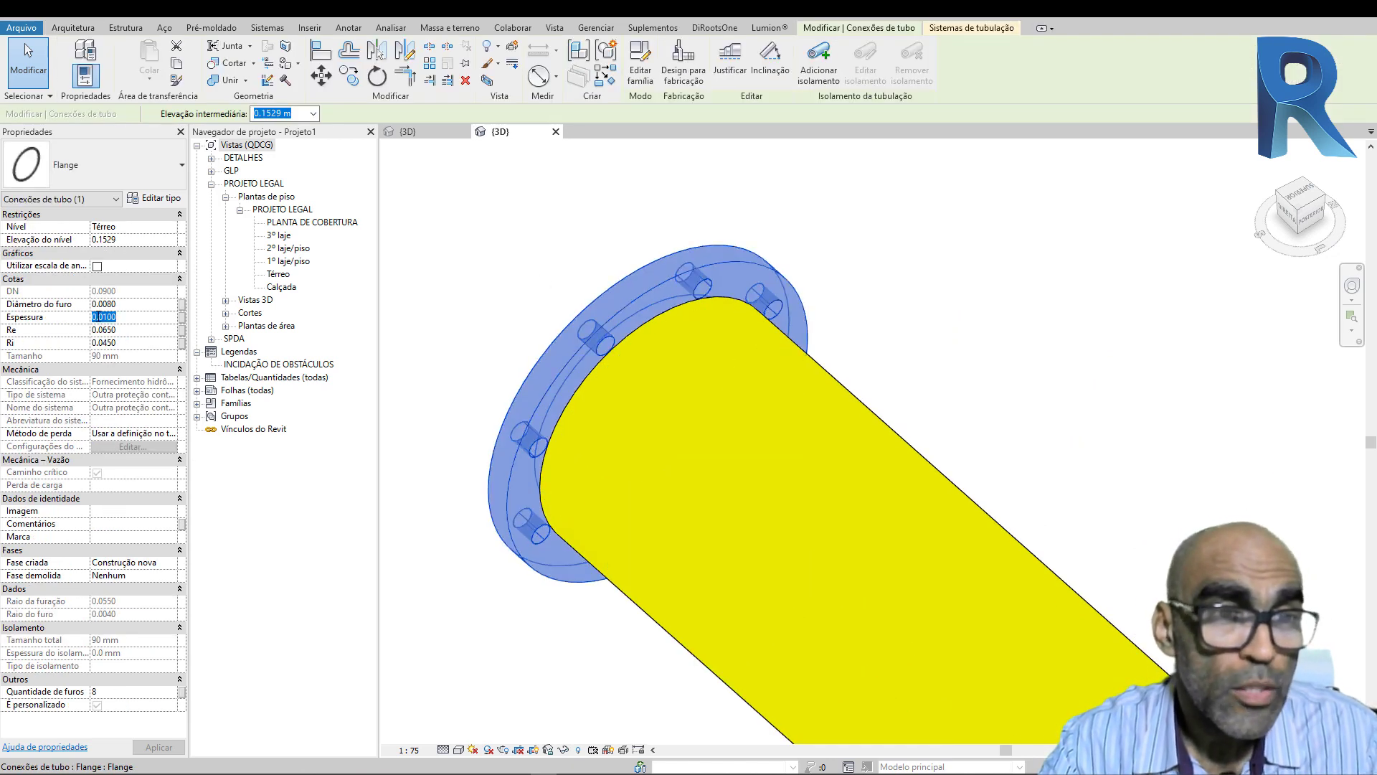
pyautogui.moveTo(101, 317); pyautogui.dragTo(116, 317)
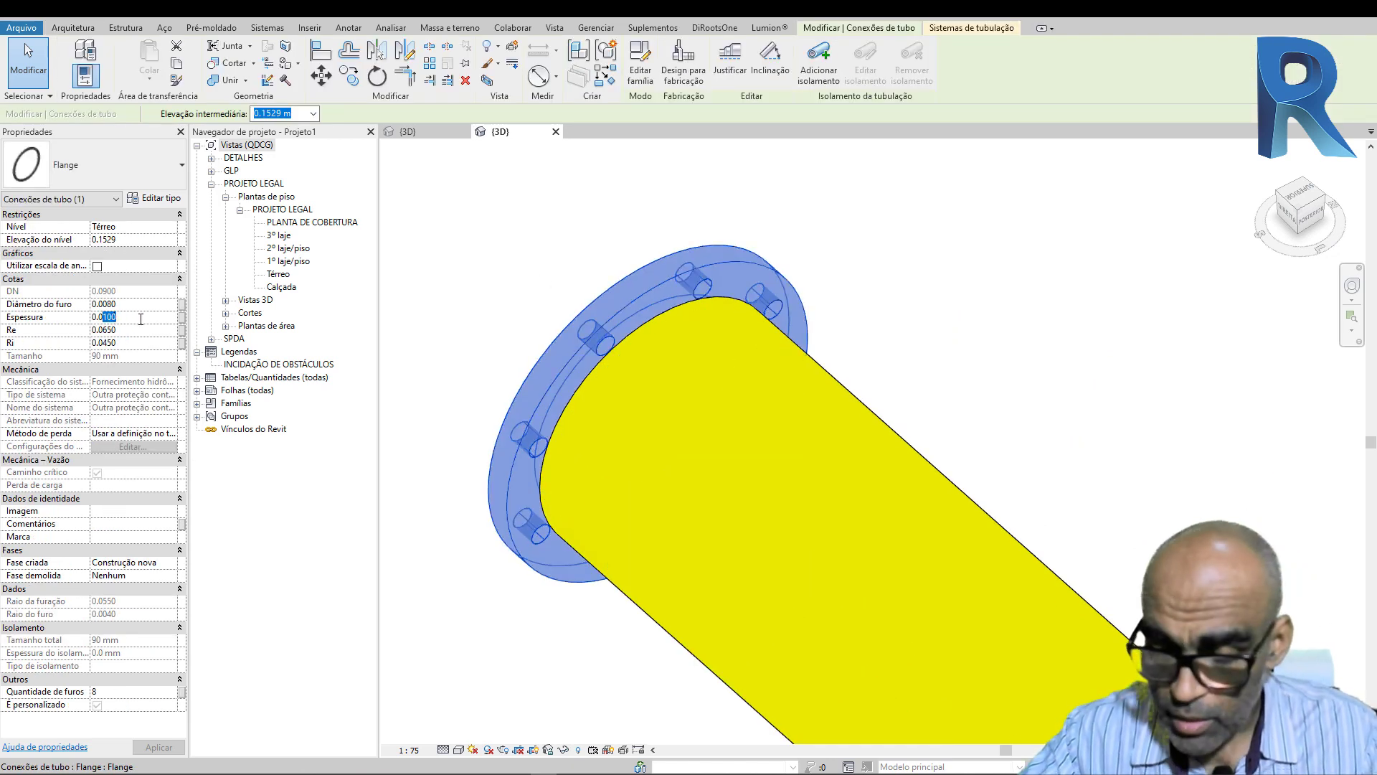
pyautogui.write('06')
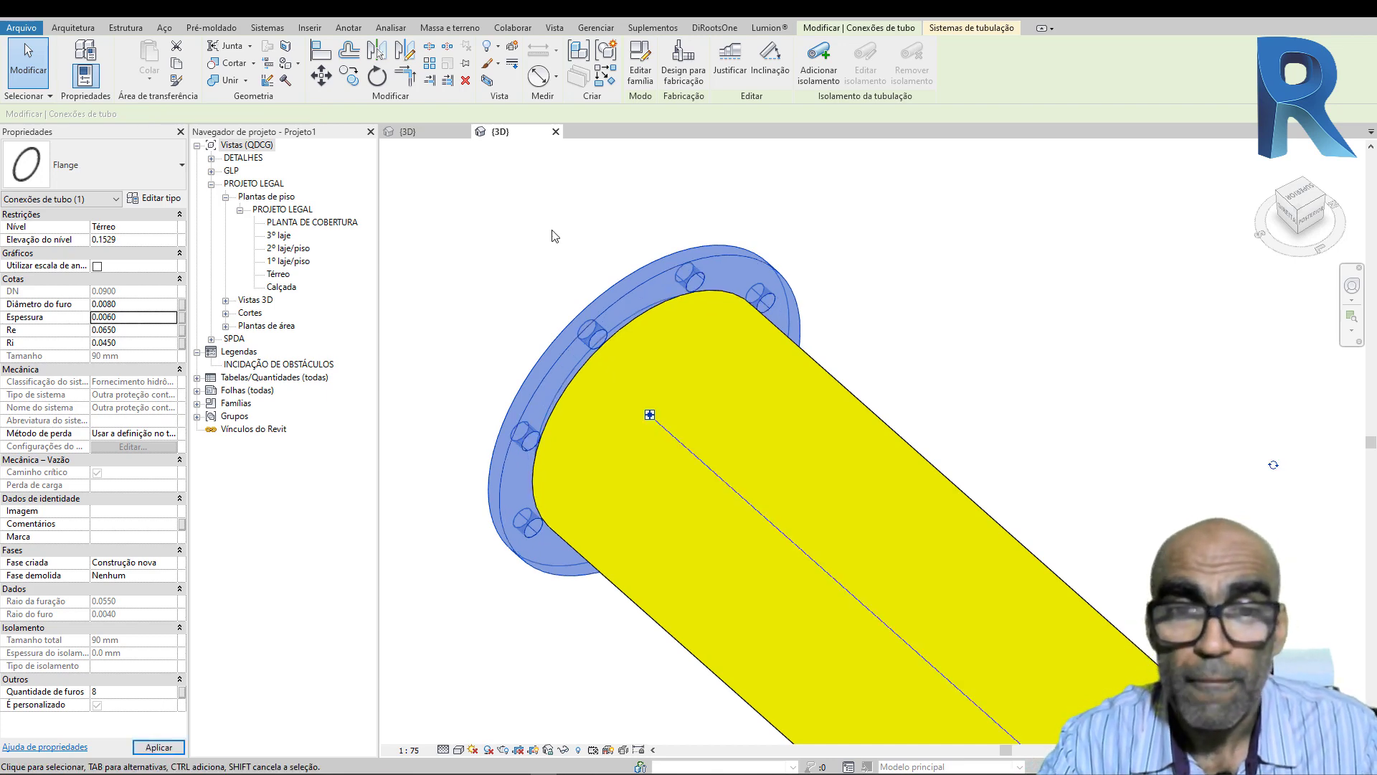
pyautogui.click(554, 231)
pyautogui.scroll(-10, 754, 434)
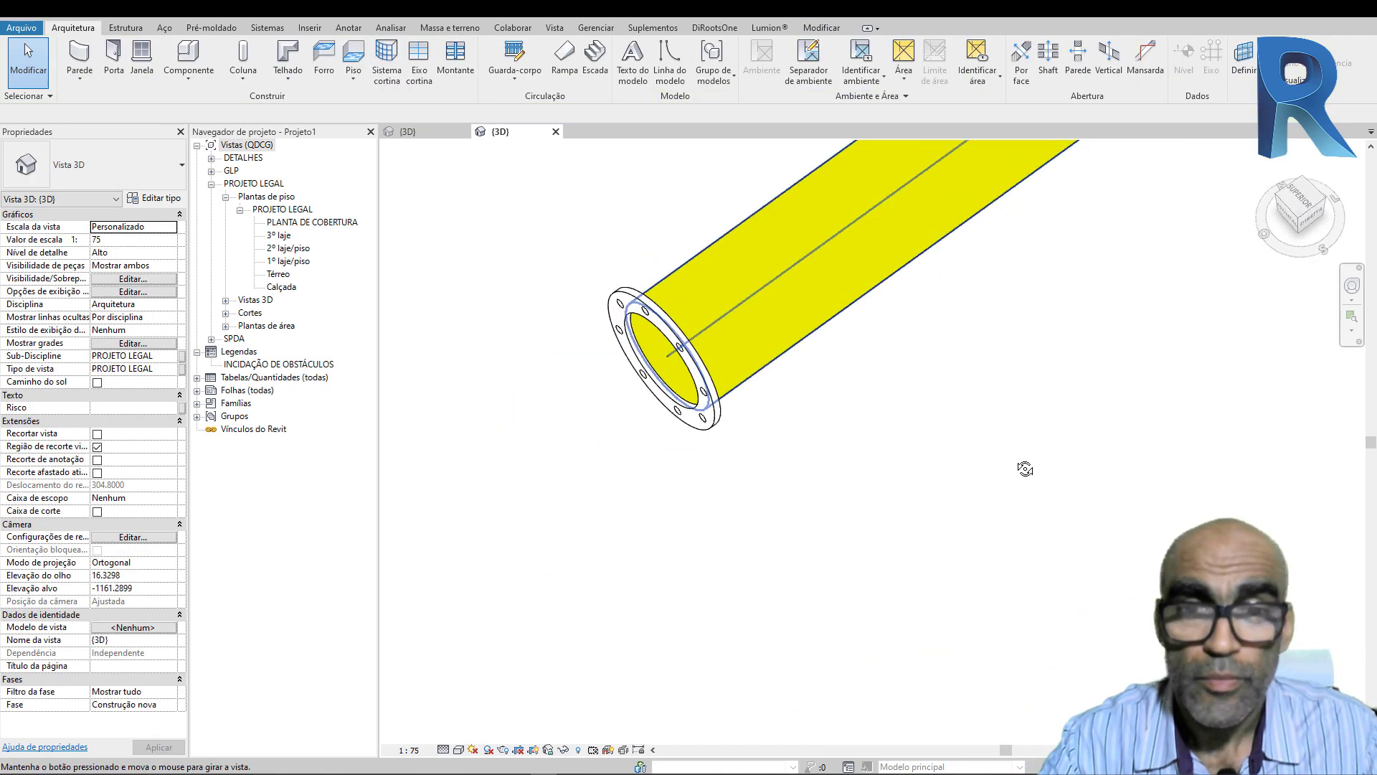
pyautogui.keyDown('shift'); pyautogui.moveTo(876, 505); pyautogui.dragTo(792, 540, button='middle'); pyautogui.keyUp('shift')
pyautogui.scroll(5, 738, 523)
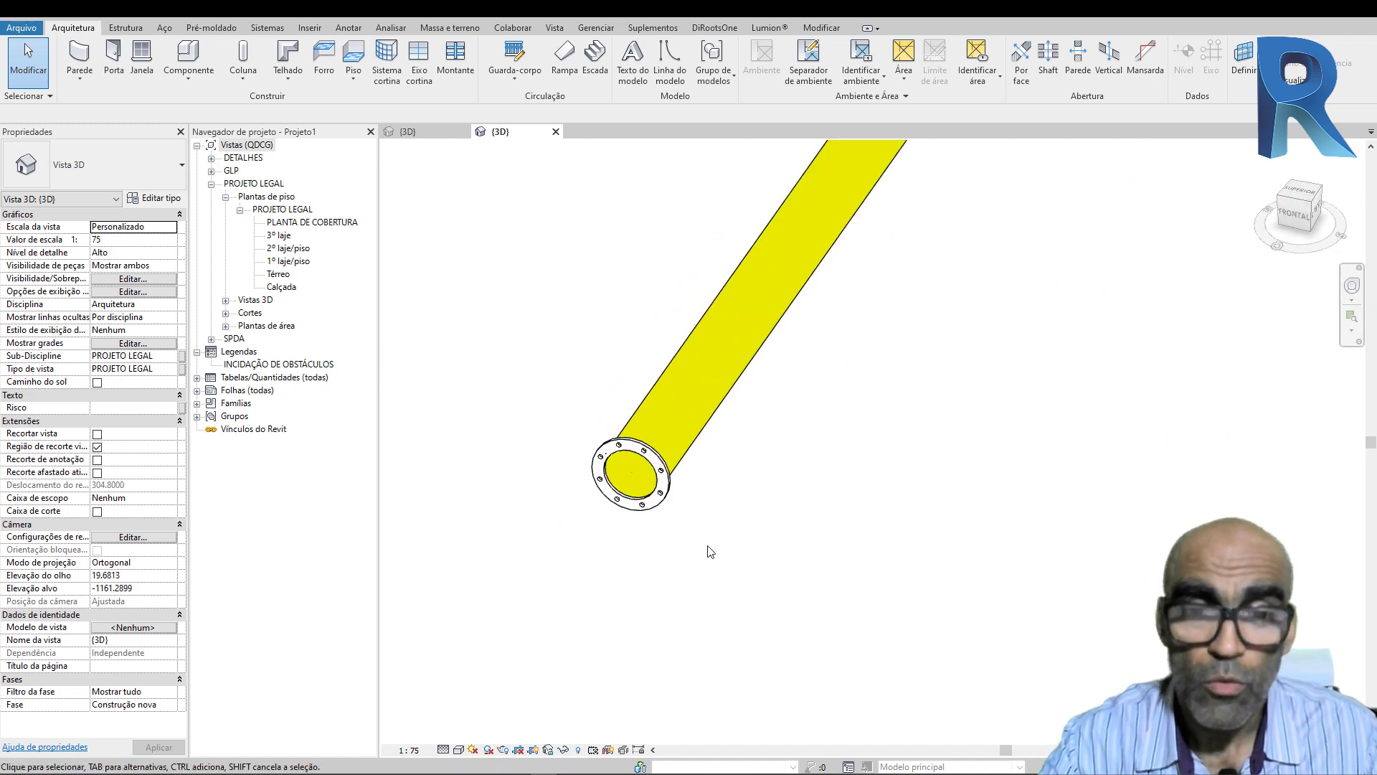
pyautogui.moveTo(646, 485); pyautogui.dragTo(930, 576, button='middle')
pyautogui.scroll(-5, 932, 567)
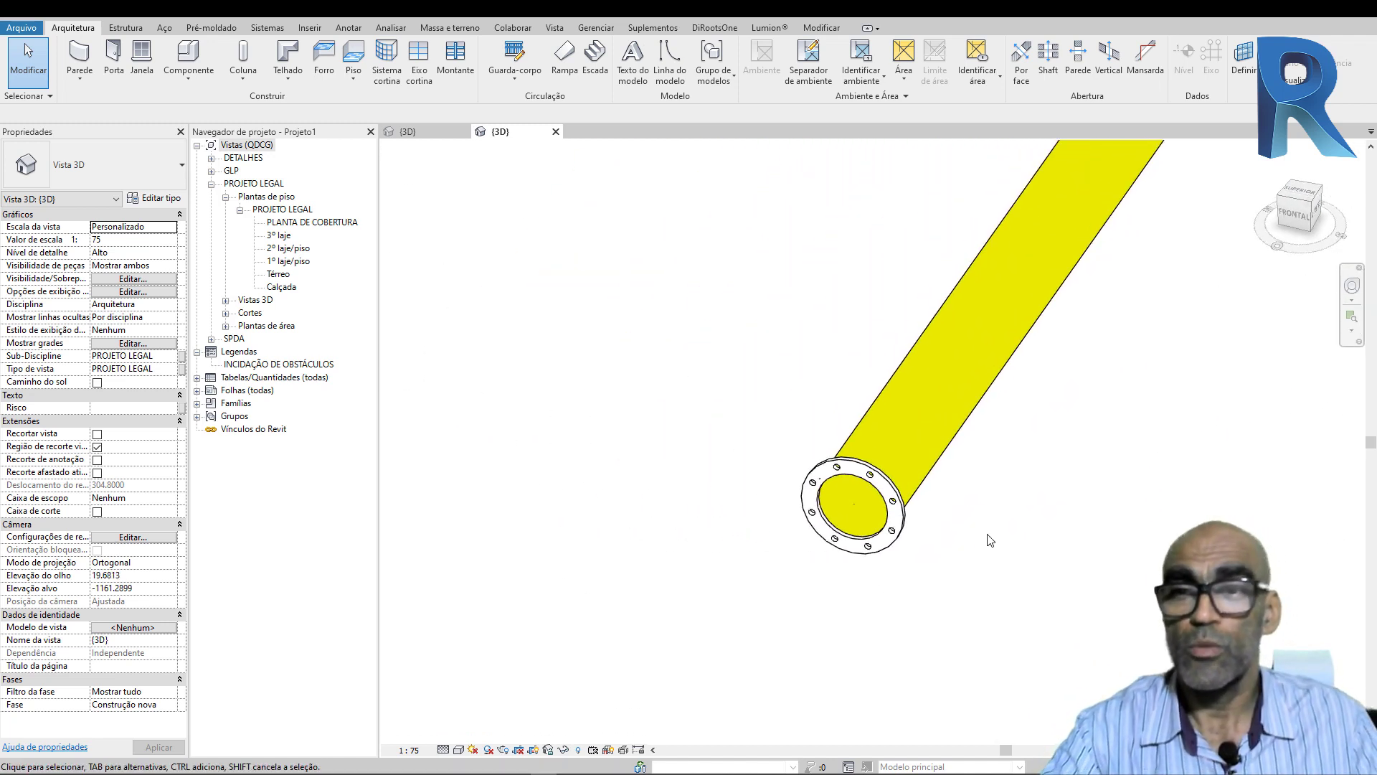